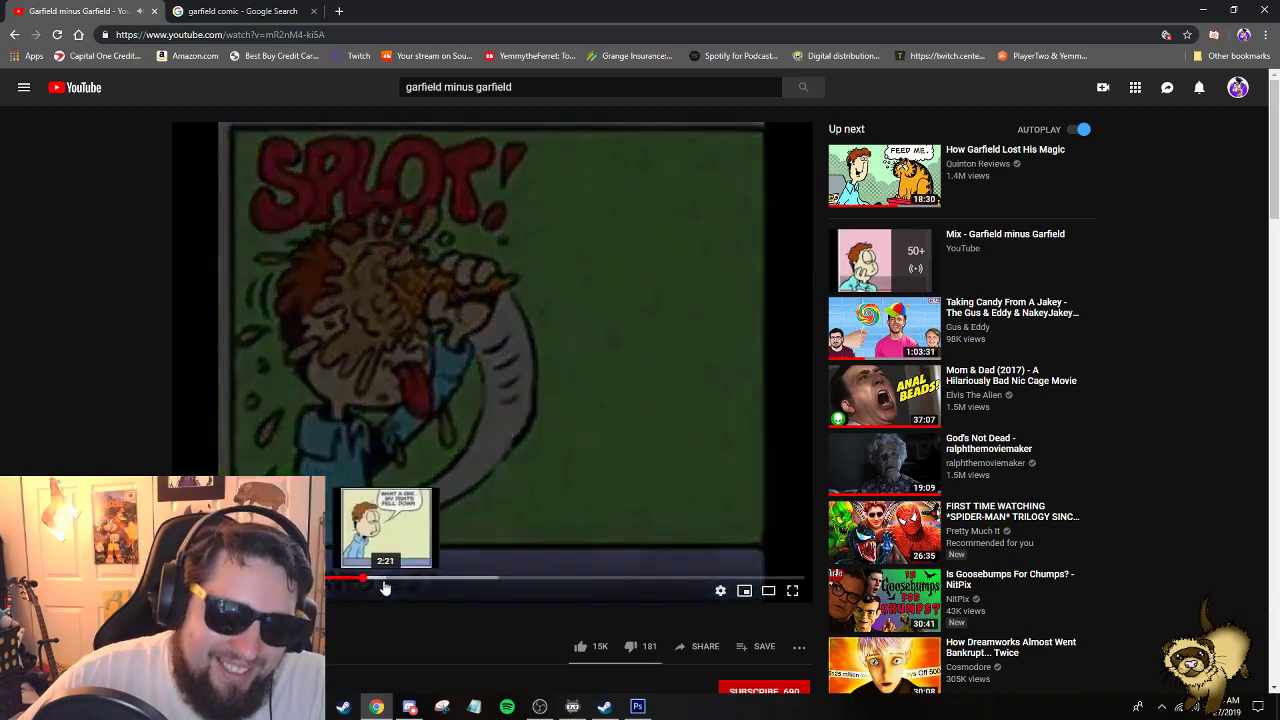
# Skip ahead through the Garfield minus Garfield video and look over the comments below it.
pyautogui.click(373, 582)
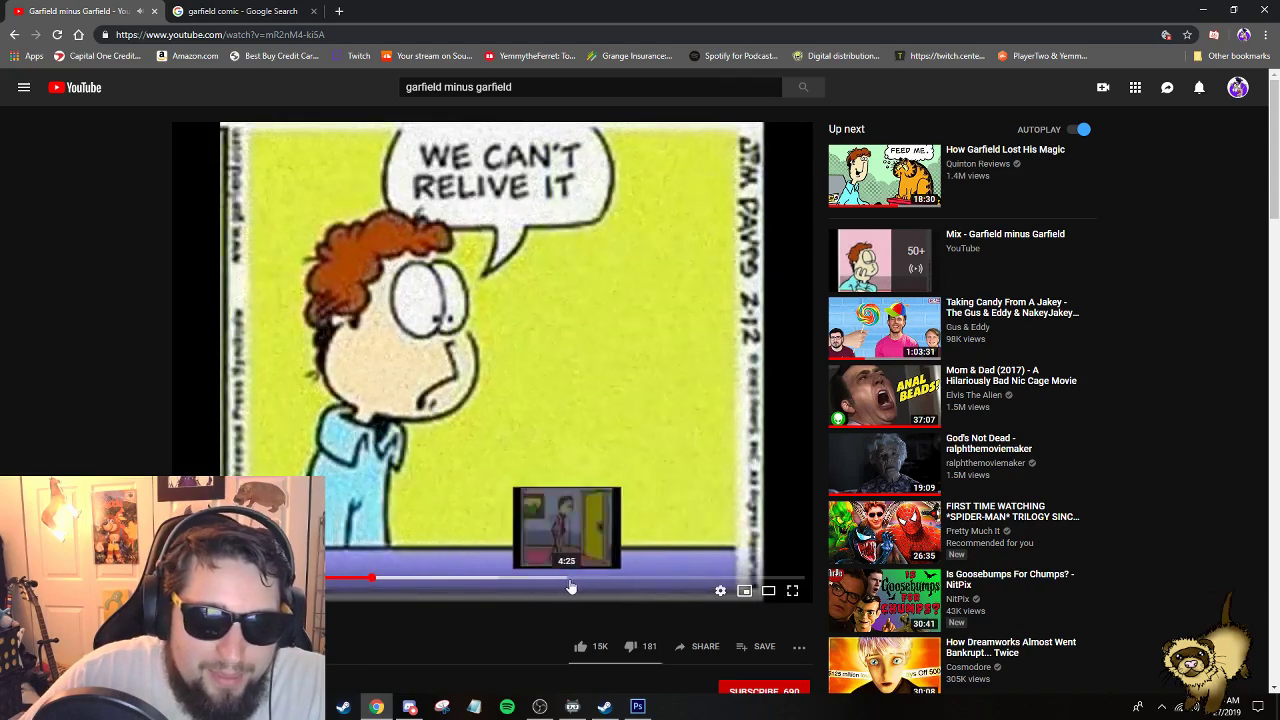
pyautogui.click(765, 578)
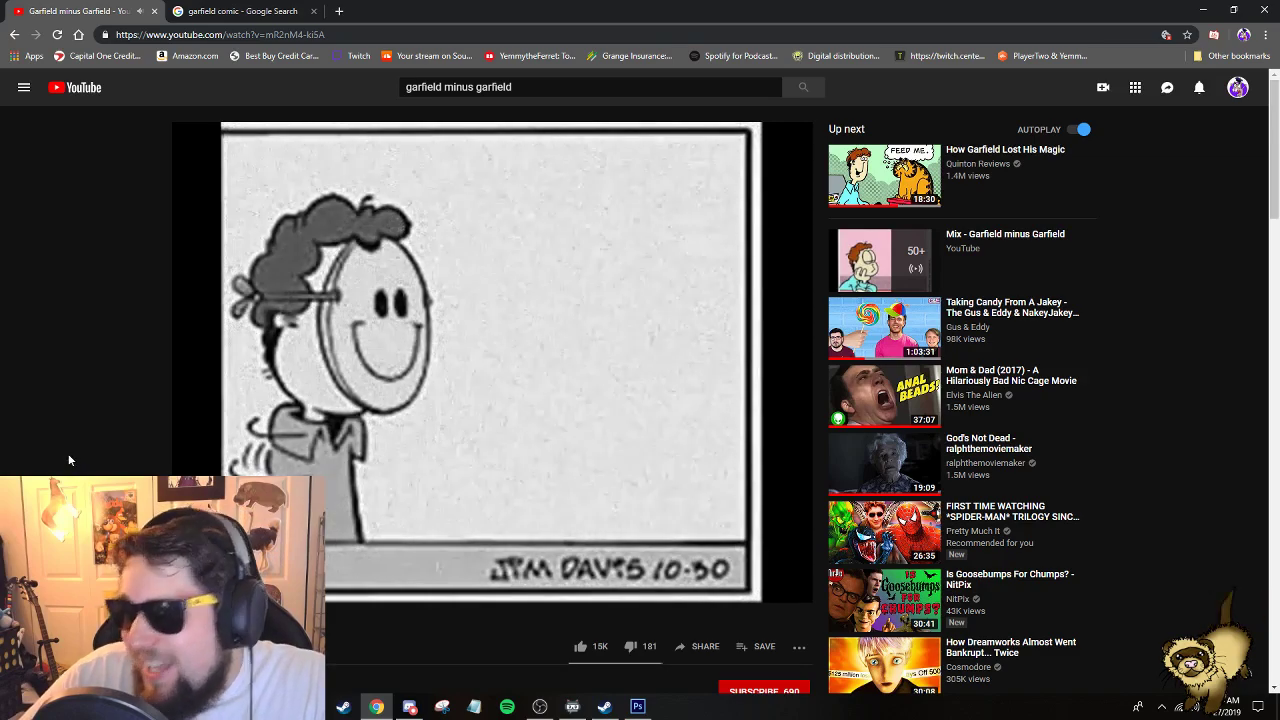
pyautogui.scroll(-5, 285, 404)
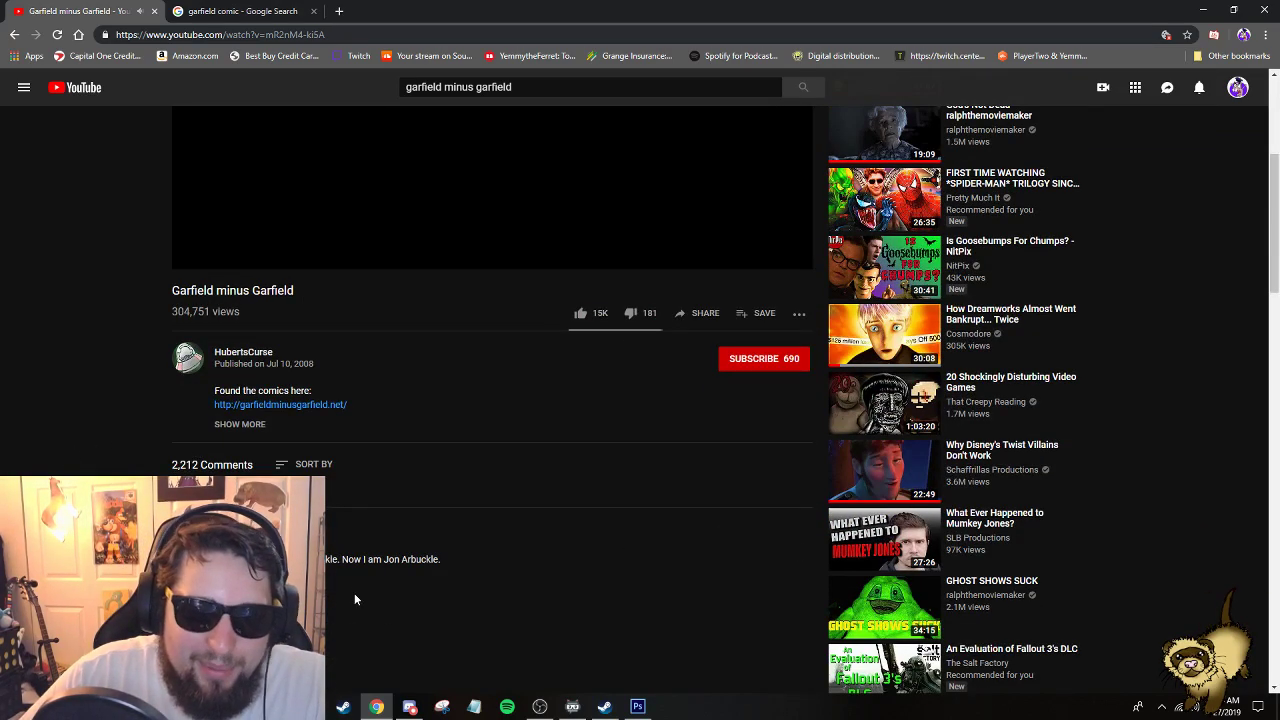
pyautogui.scroll(-1, 404, 575)
pyautogui.scroll(-4, 395, 580)
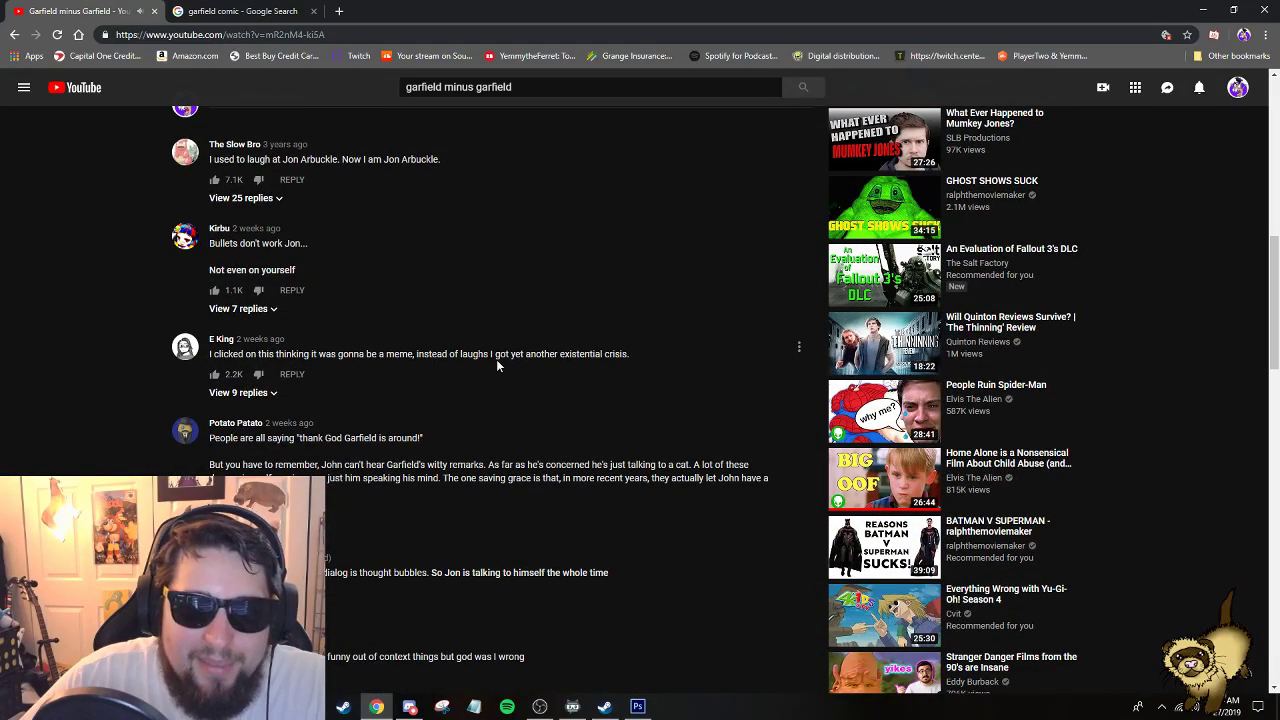
pyautogui.scroll(-1, 536, 369)
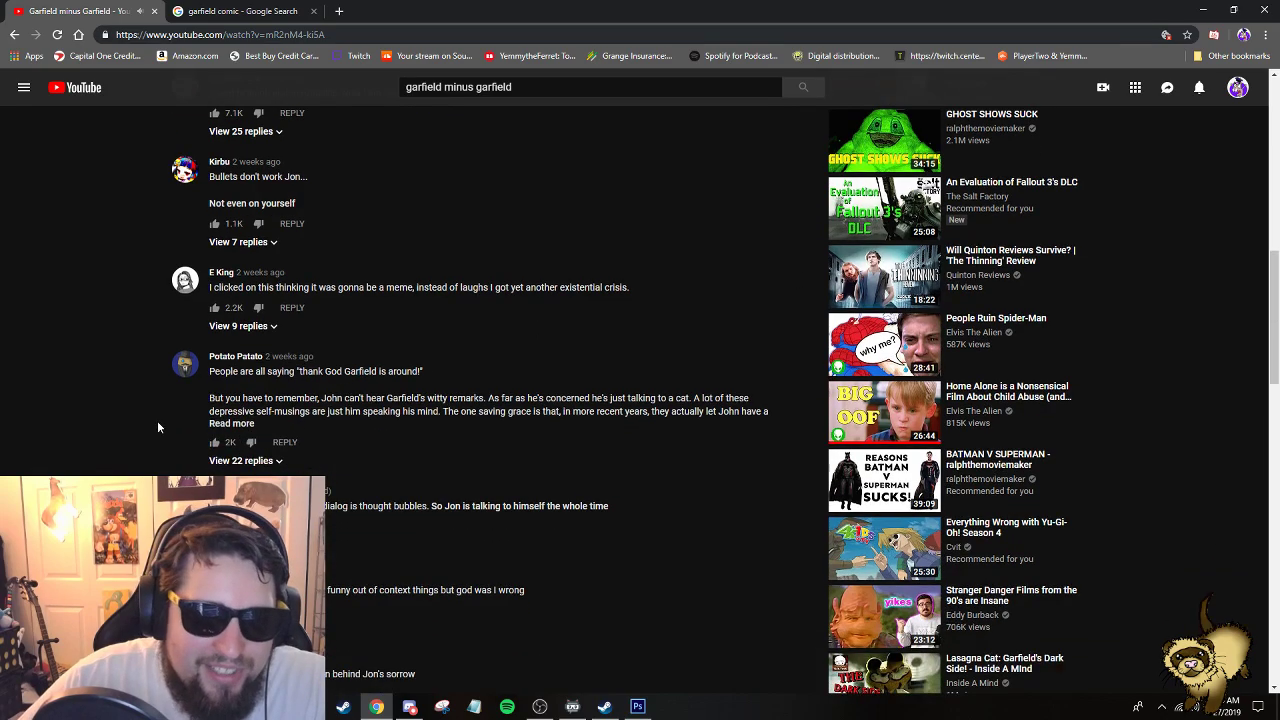
pyautogui.press('Home')
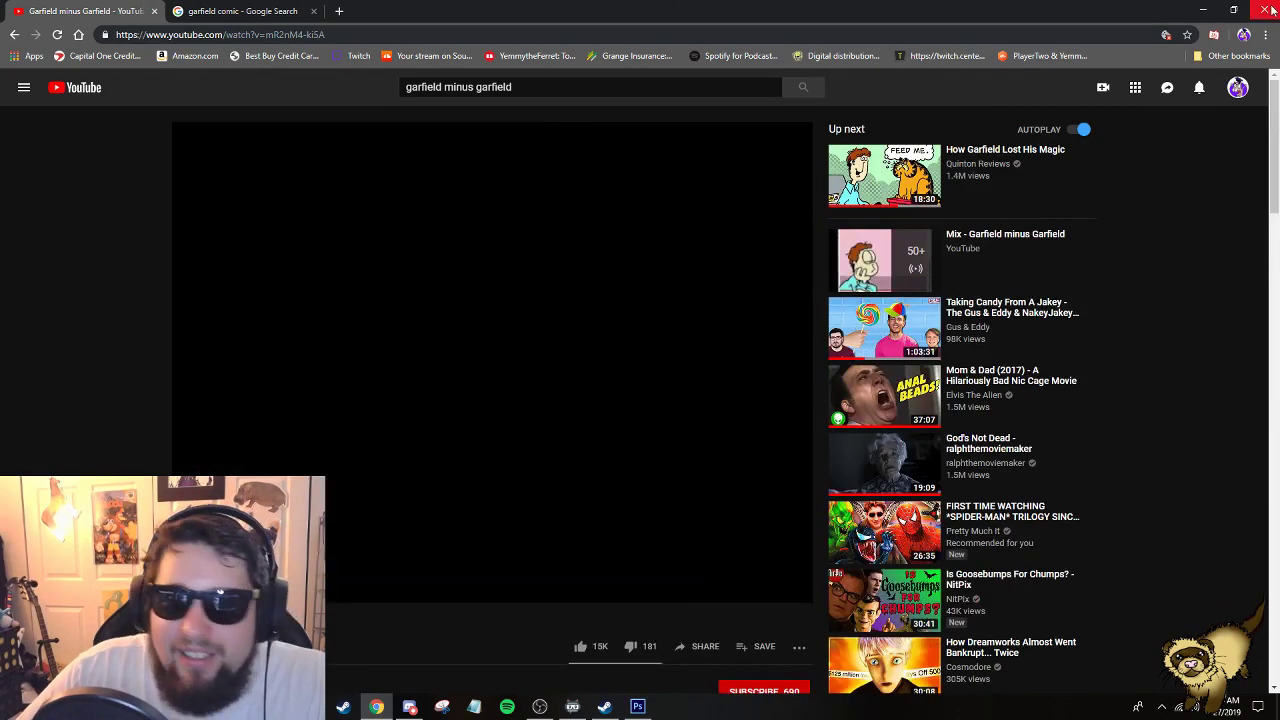
# Switch to Photoshop and open the comic image 3333 from the Yemmycast folder.
pyautogui.hotkey('alt', 'Tab')
pyautogui.click(37, 9)
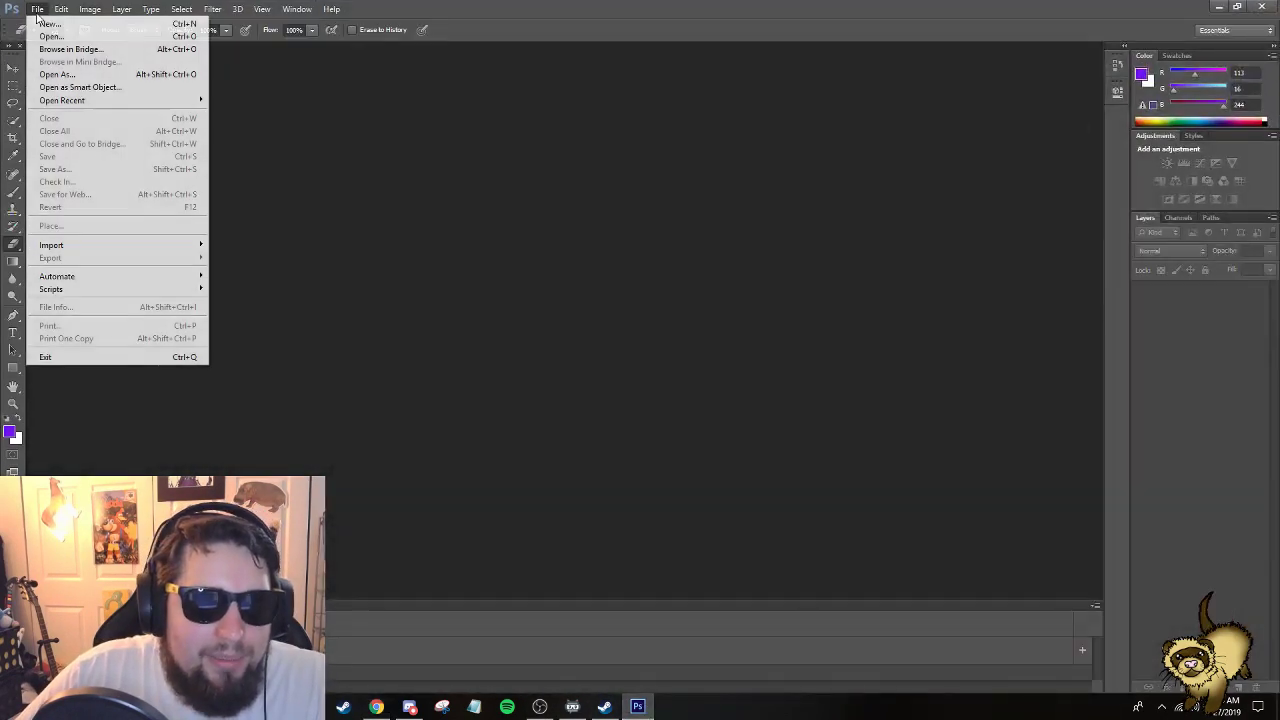
pyautogui.click(50, 34)
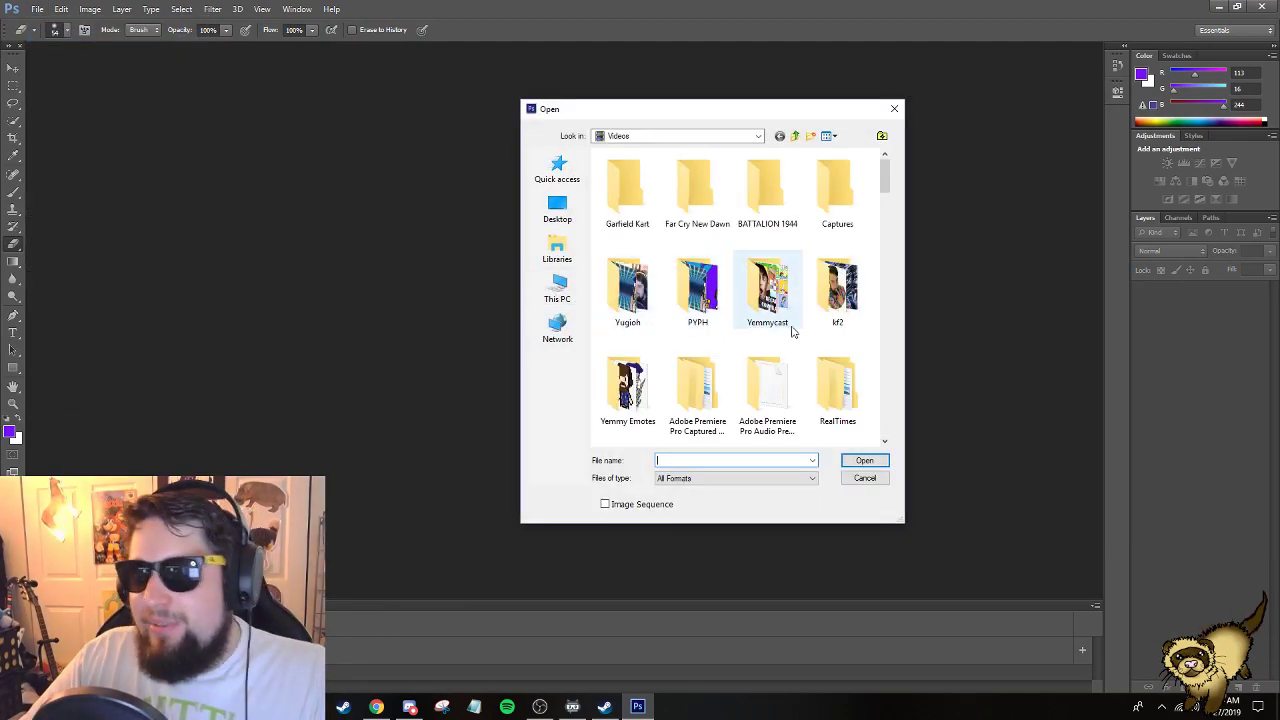
pyautogui.doubleClick(772, 300)
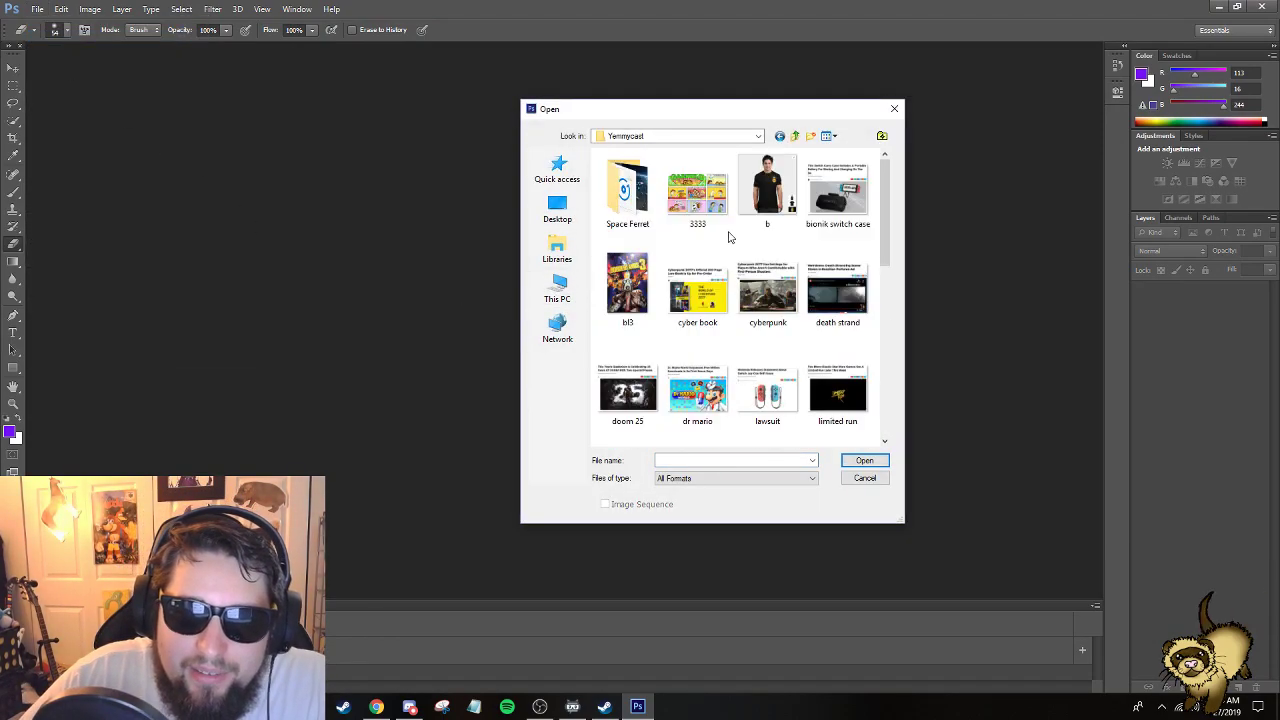
pyautogui.click(767, 190)
pyautogui.click(697, 192)
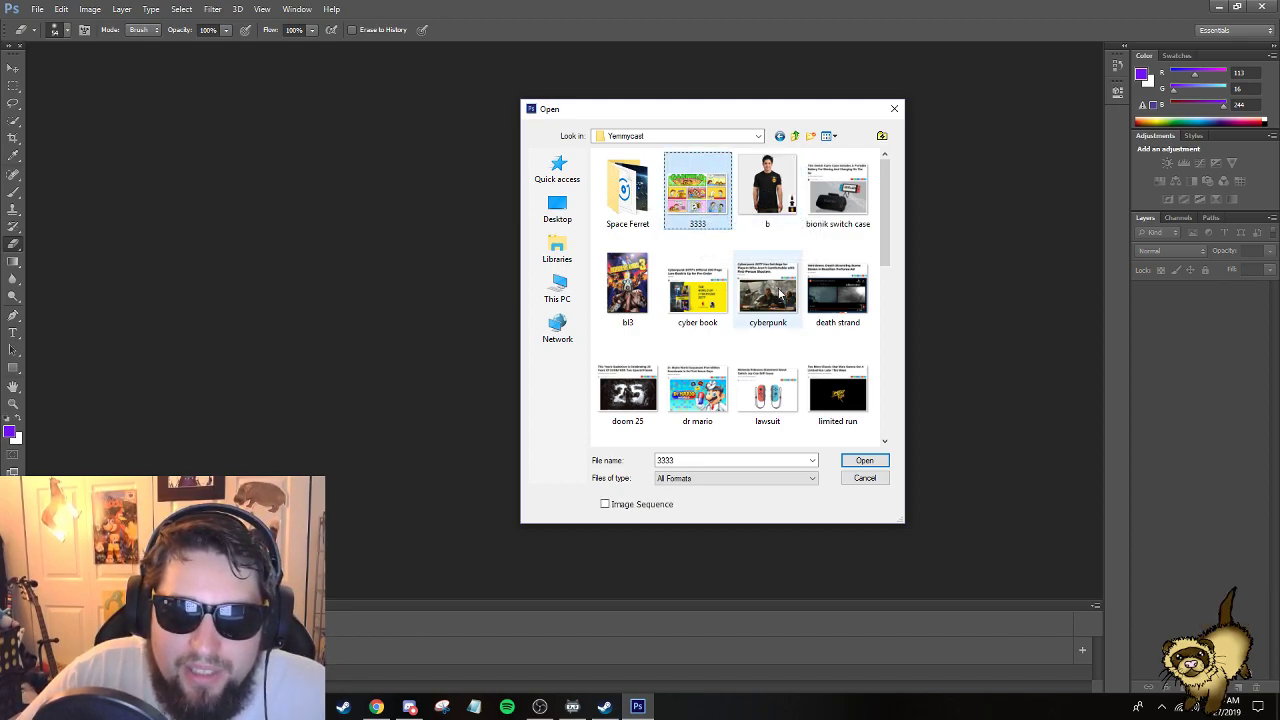
pyautogui.scroll(-10, 740, 300)
pyautogui.scroll(10, 790, 380)
pyautogui.click(862, 465)
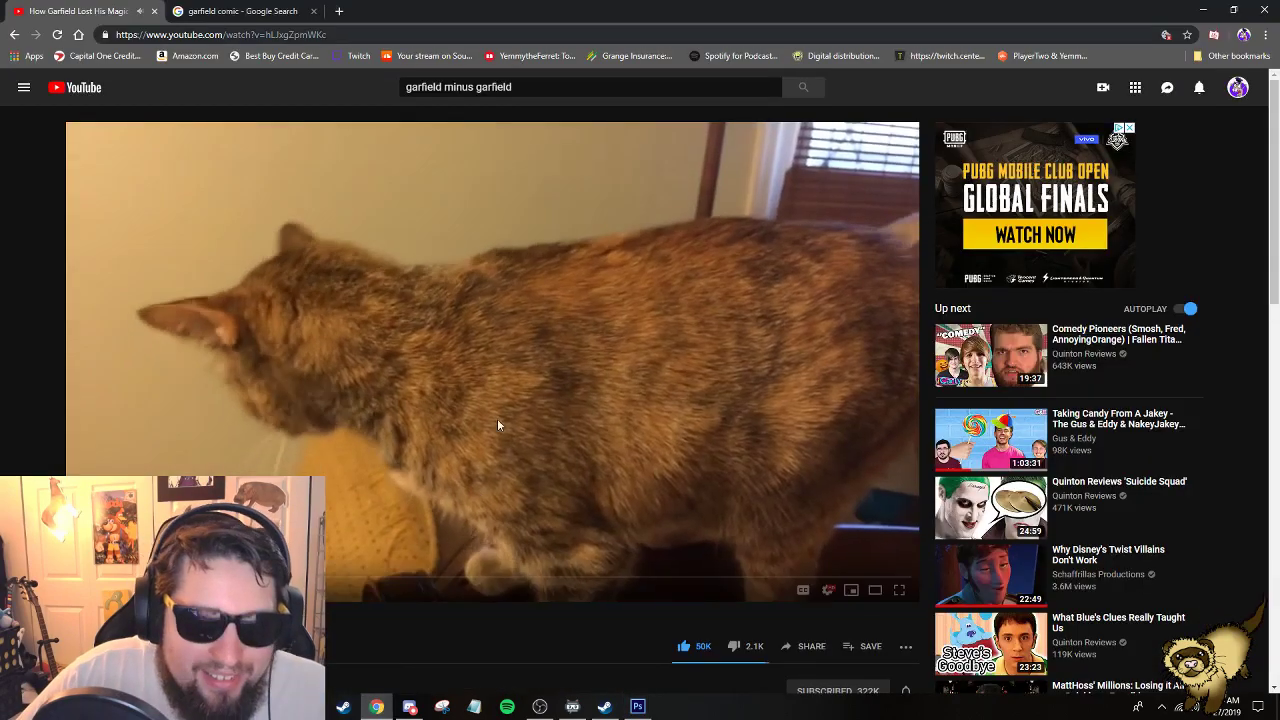
# Minimize the browser and magnify the Garfield comic page to 200% in Photoshop, bringing its full width into view.
pyautogui.click(376, 706)
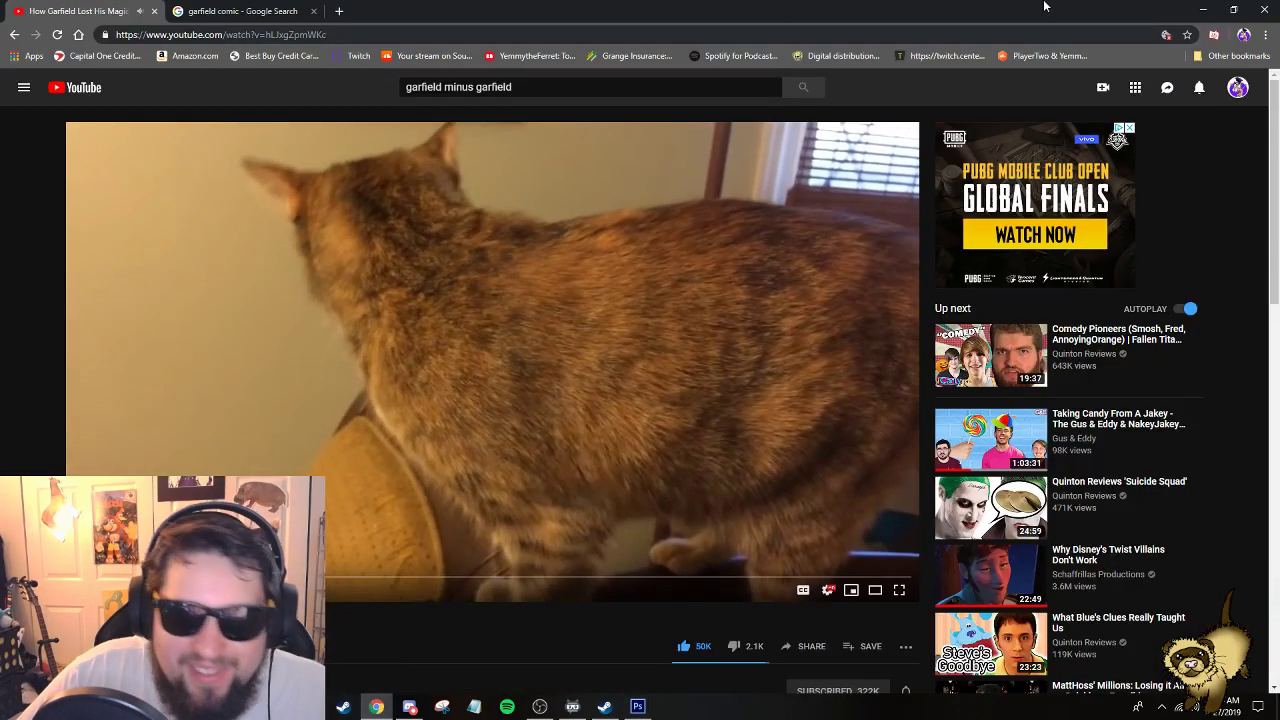
pyautogui.click(1203, 9)
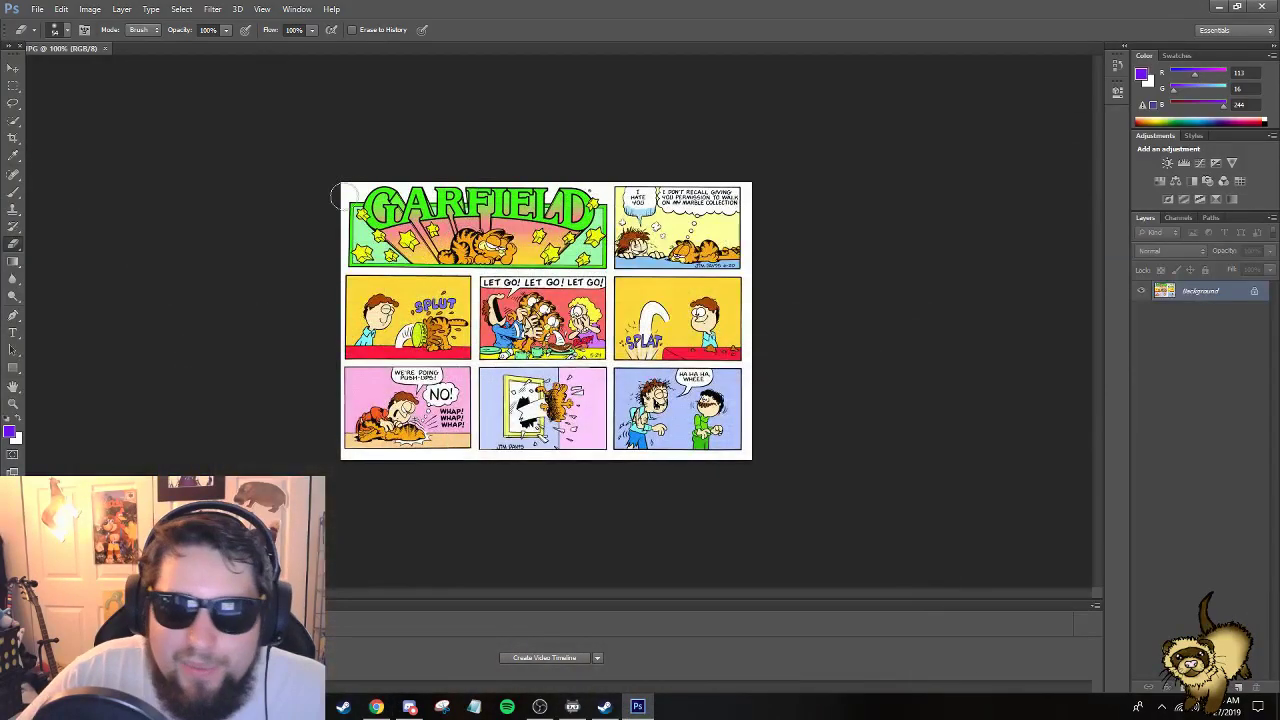
pyautogui.click(13, 403)
pyautogui.click(405, 365)
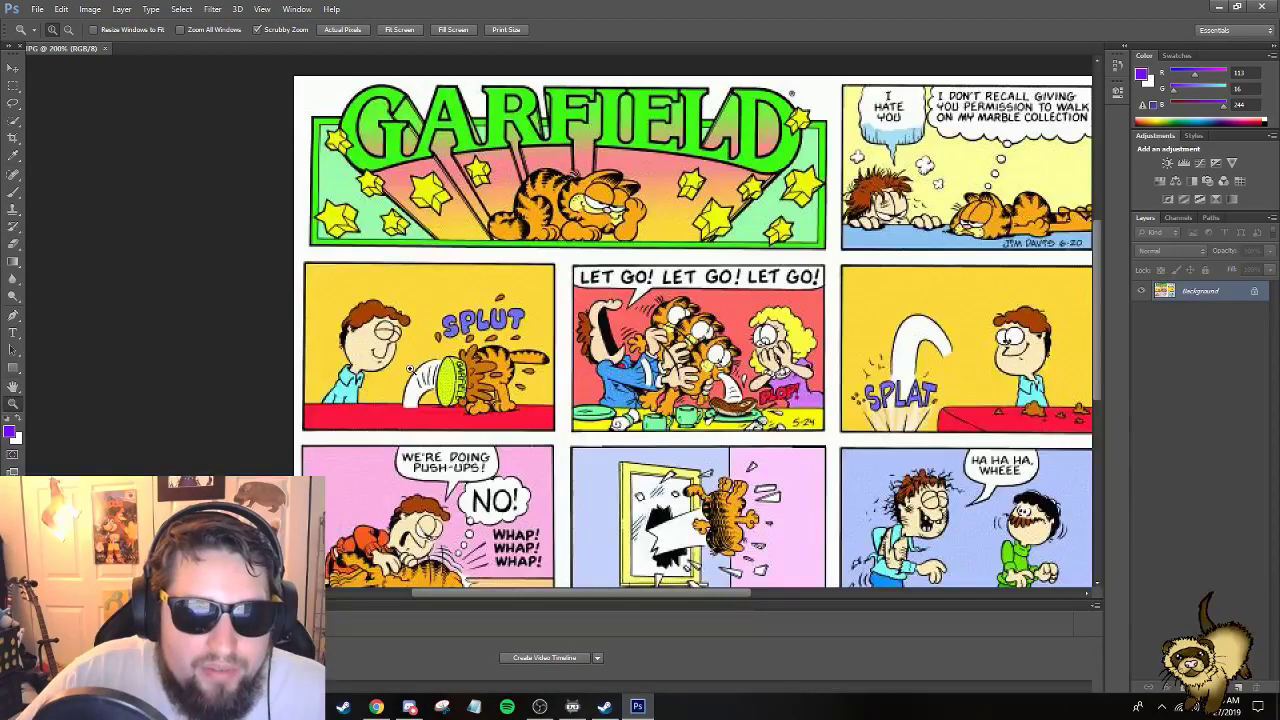
pyautogui.moveTo(468, 592); pyautogui.dragTo(529, 593)
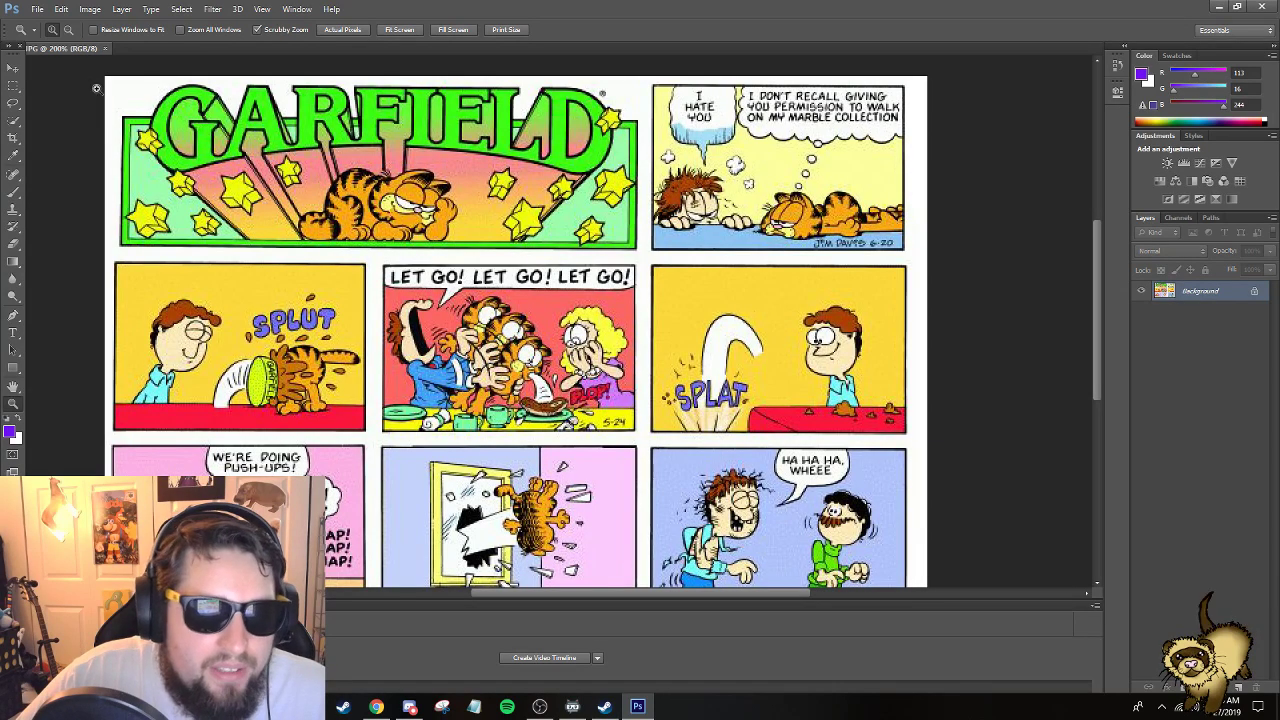
pyautogui.click(13, 70)
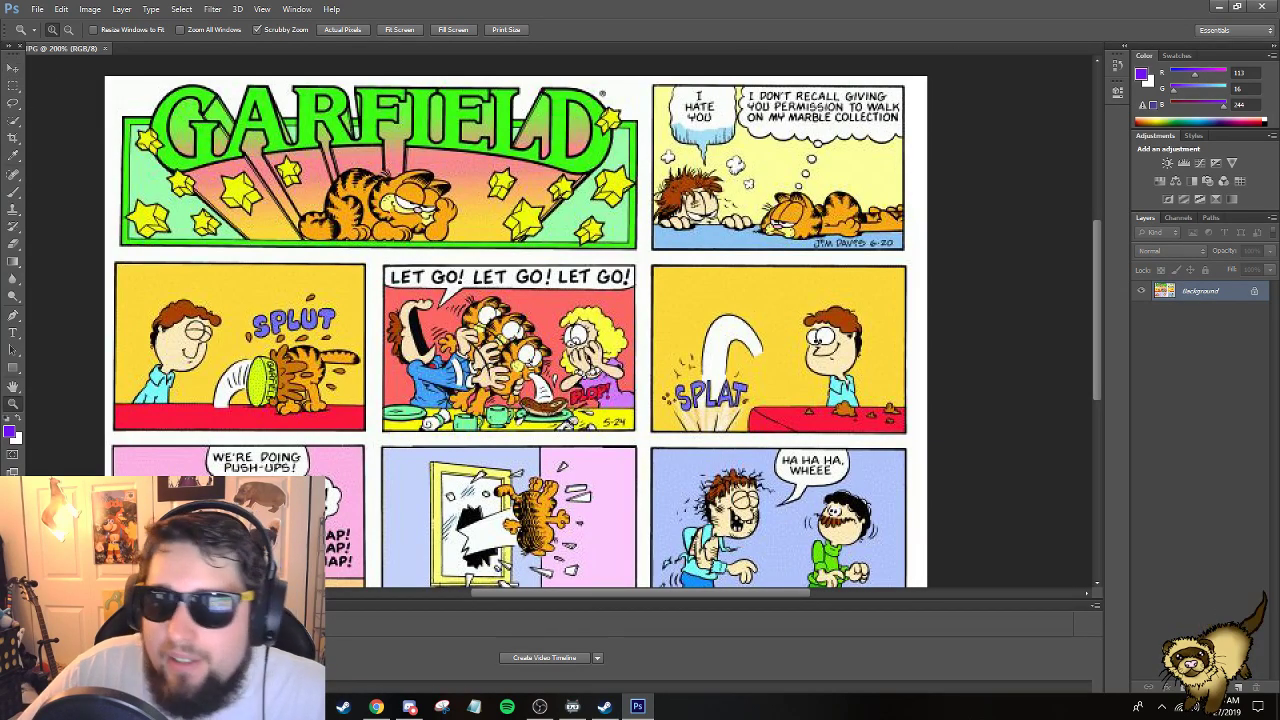
# Switch to Chrome and search Google Images for "obese cat".
pyautogui.click(409, 707)
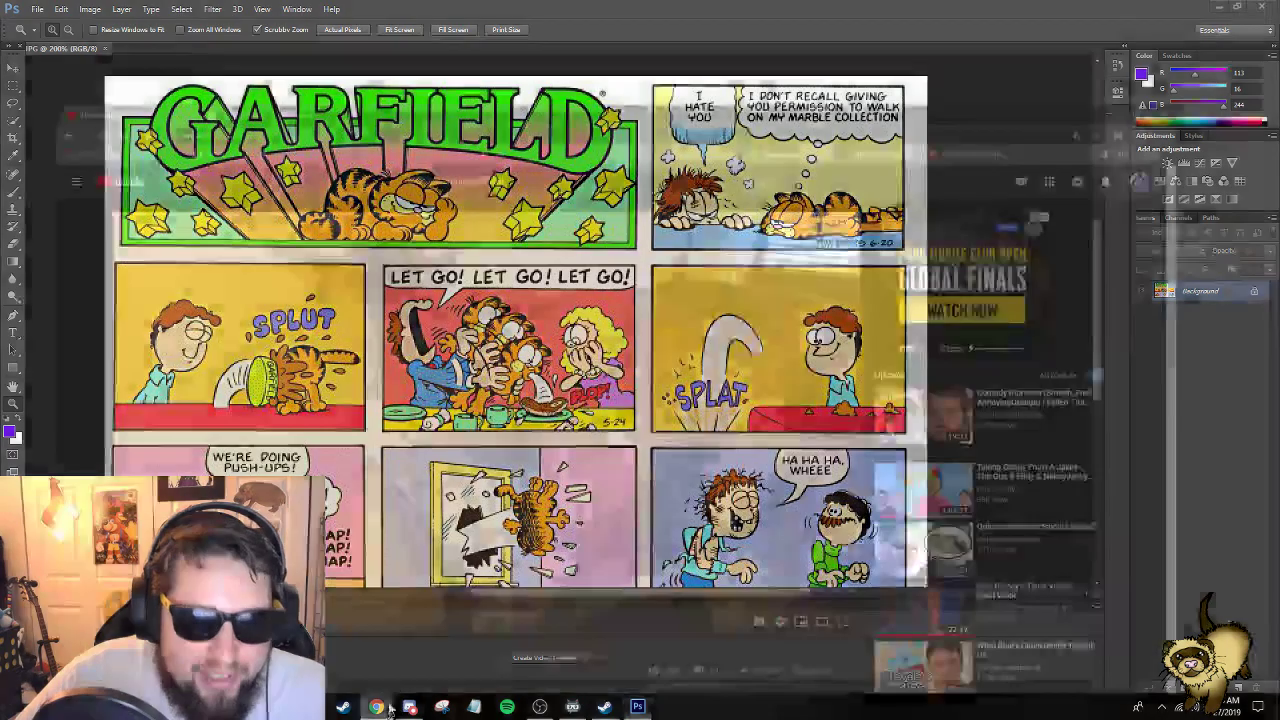
pyautogui.click(240, 11)
pyautogui.scroll(2, 257, 74)
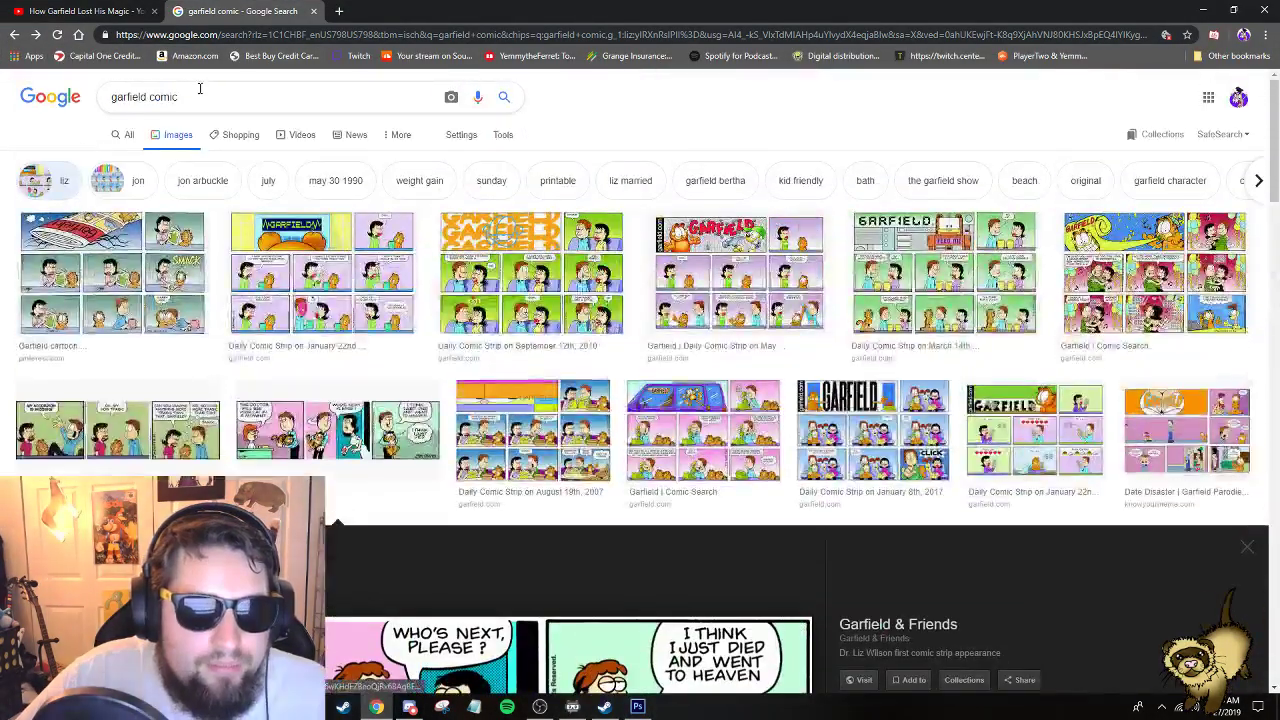
pyautogui.tripleClick(195, 96)
pyautogui.write('o')
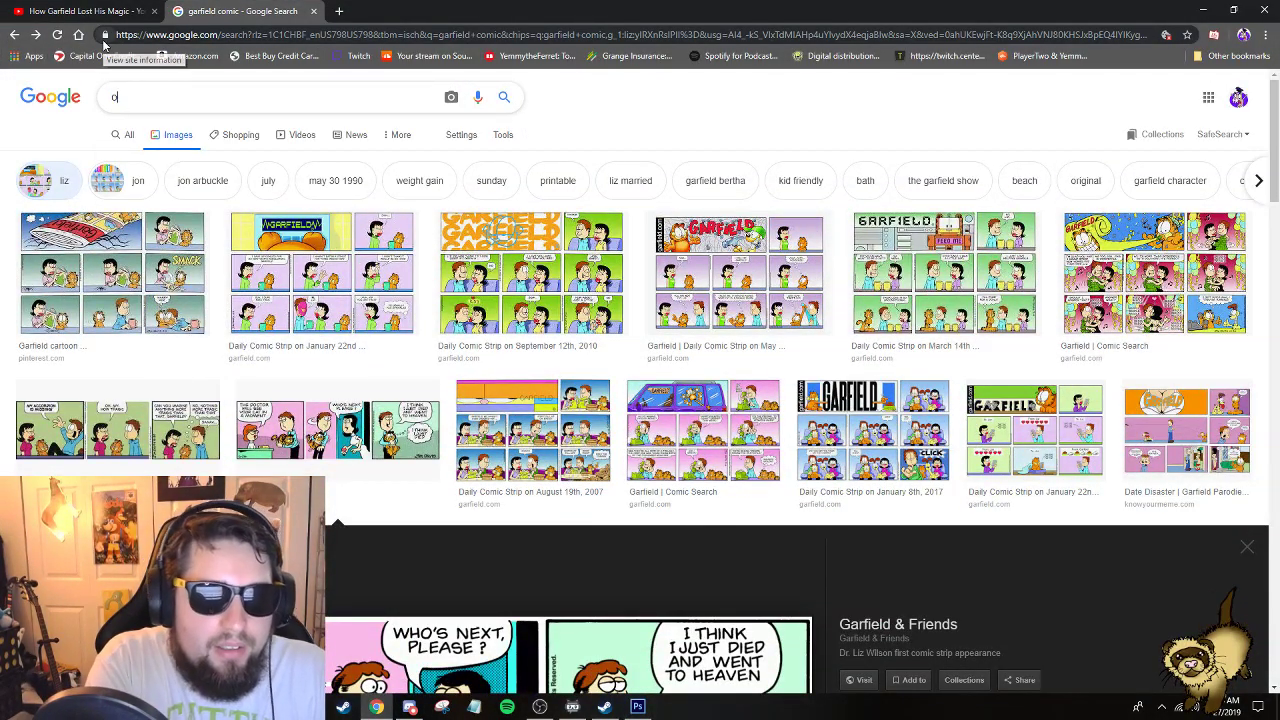
pyautogui.write('bese cat')
pyautogui.press('Return')
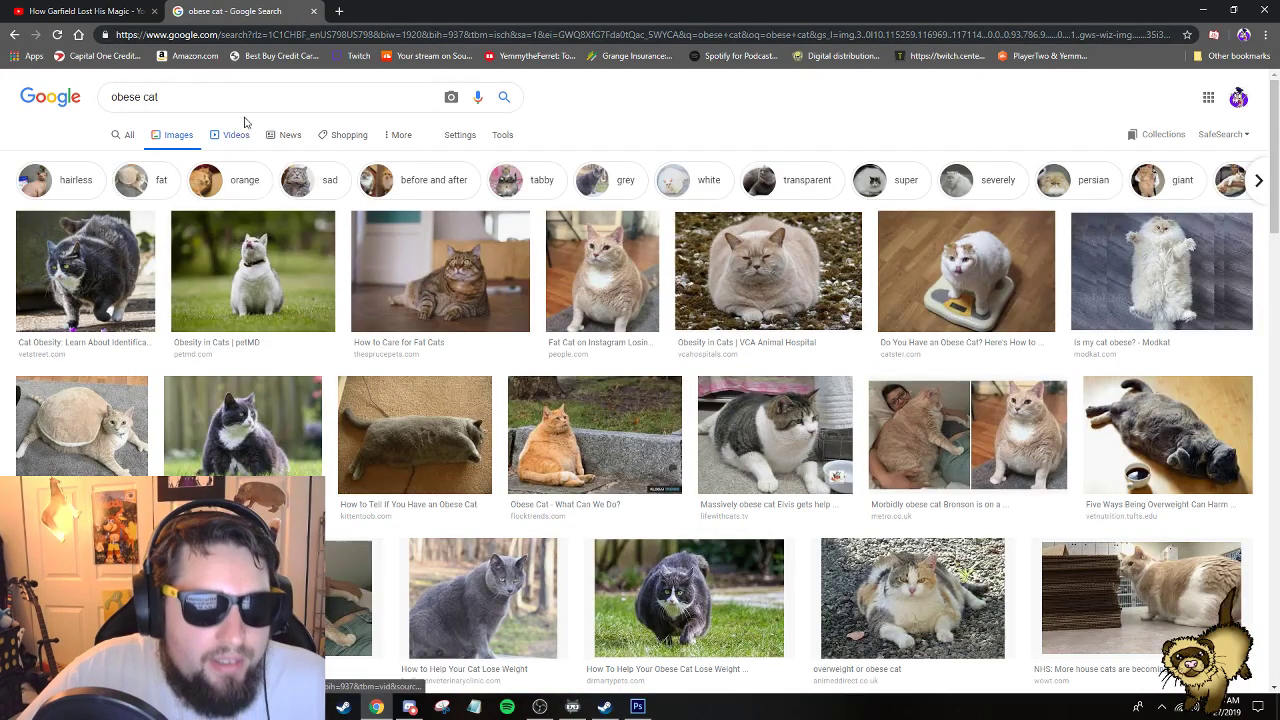
# Refine the image search to "obese cat png".
pyautogui.click(249, 106)
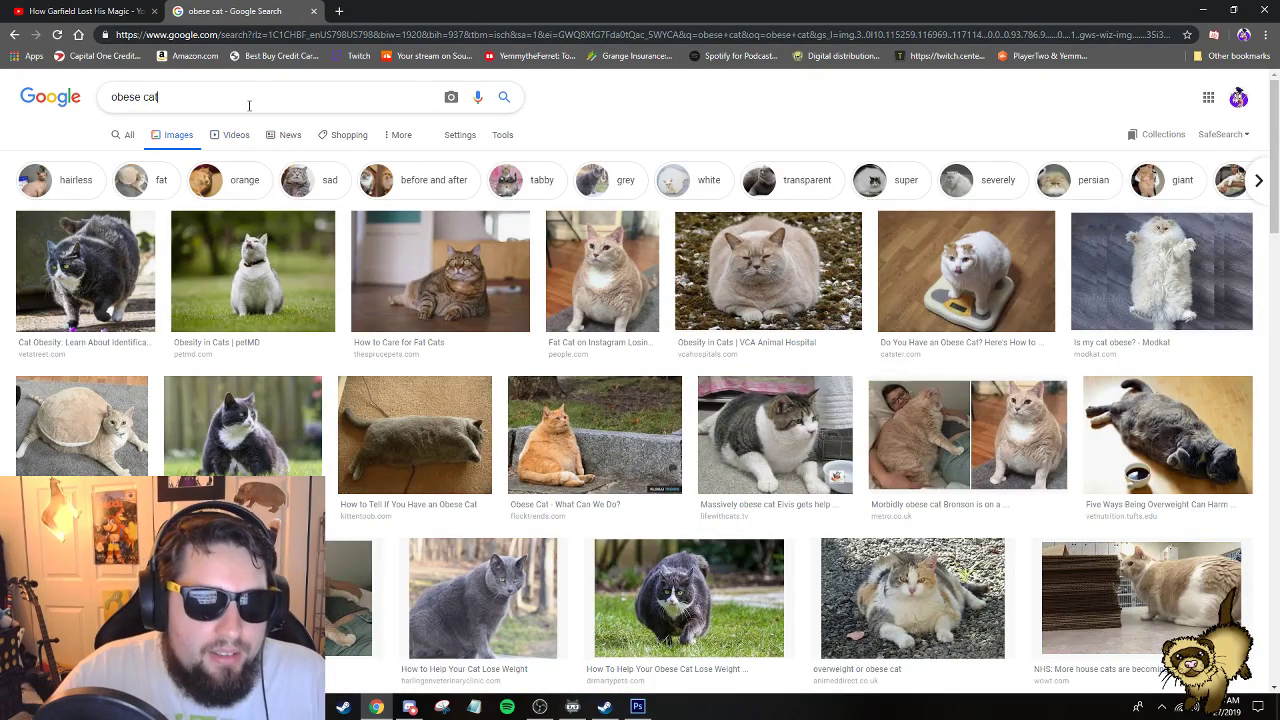
pyautogui.write('png')
pyautogui.press('Return')
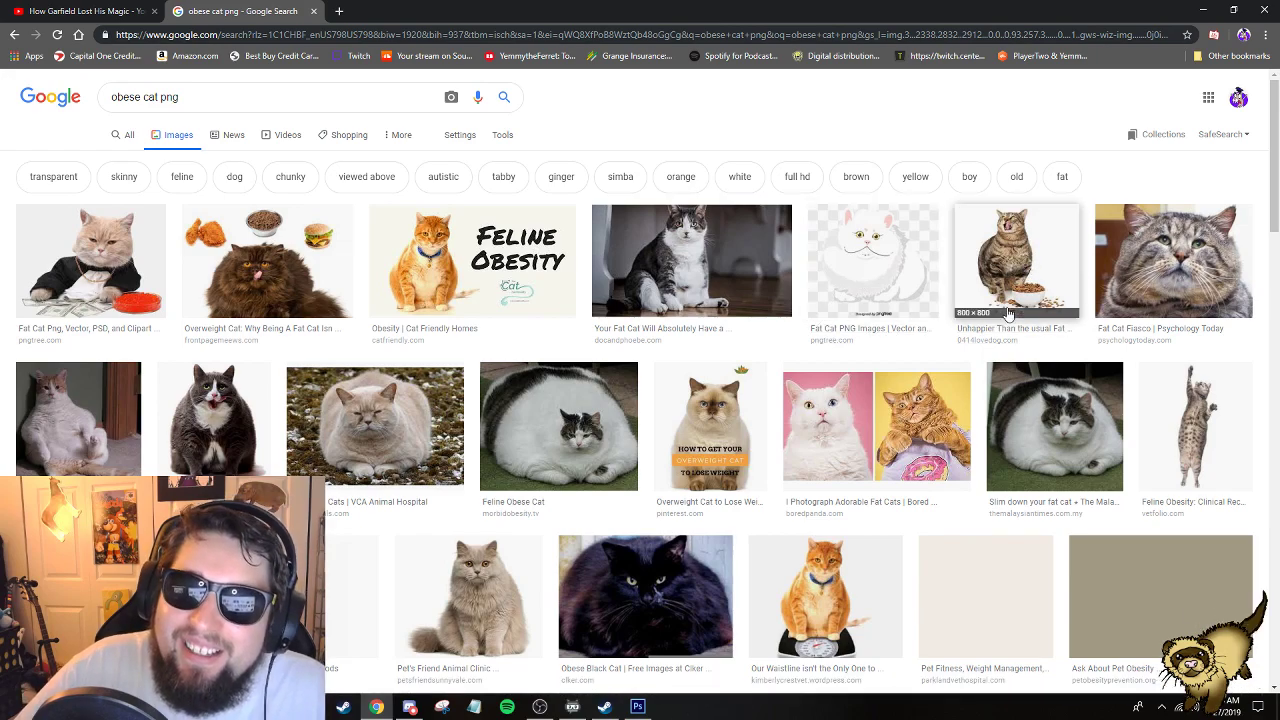
# Preview several fat cat pictures in the image results and look further down for a suitable one.
pyautogui.click(1180, 276)
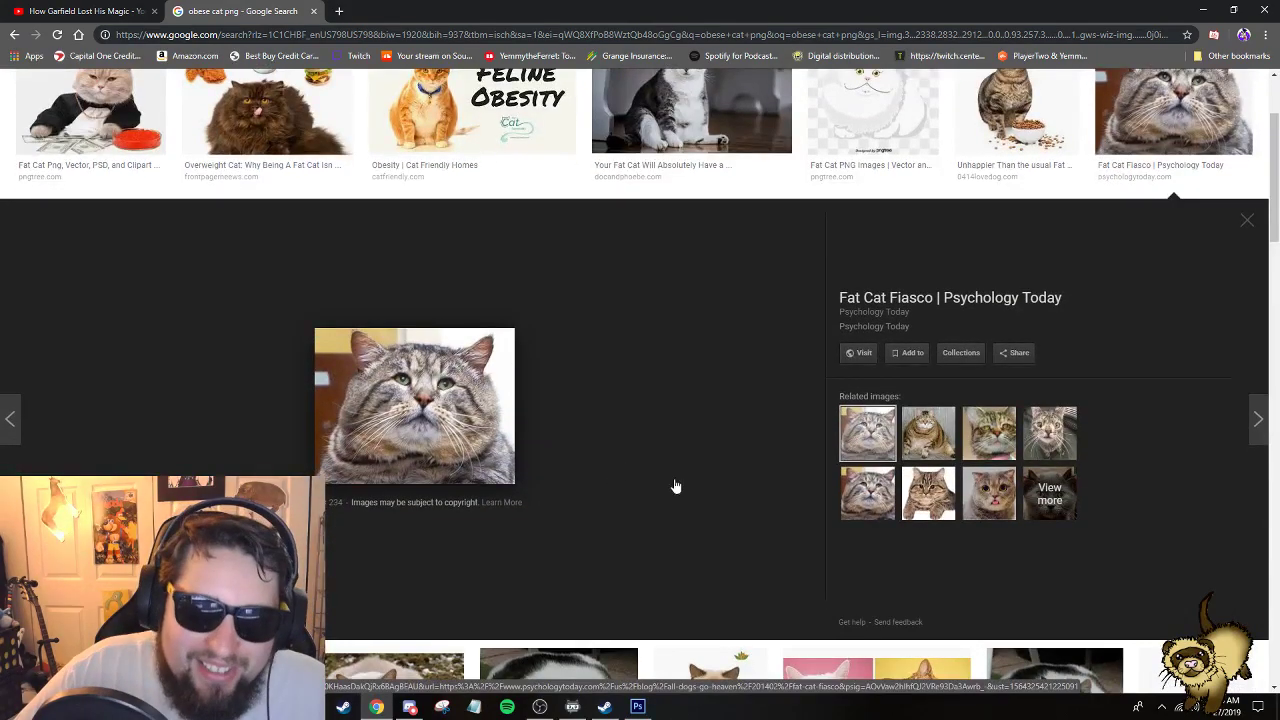
pyautogui.click(928, 433)
pyautogui.scroll(2, 150, 284)
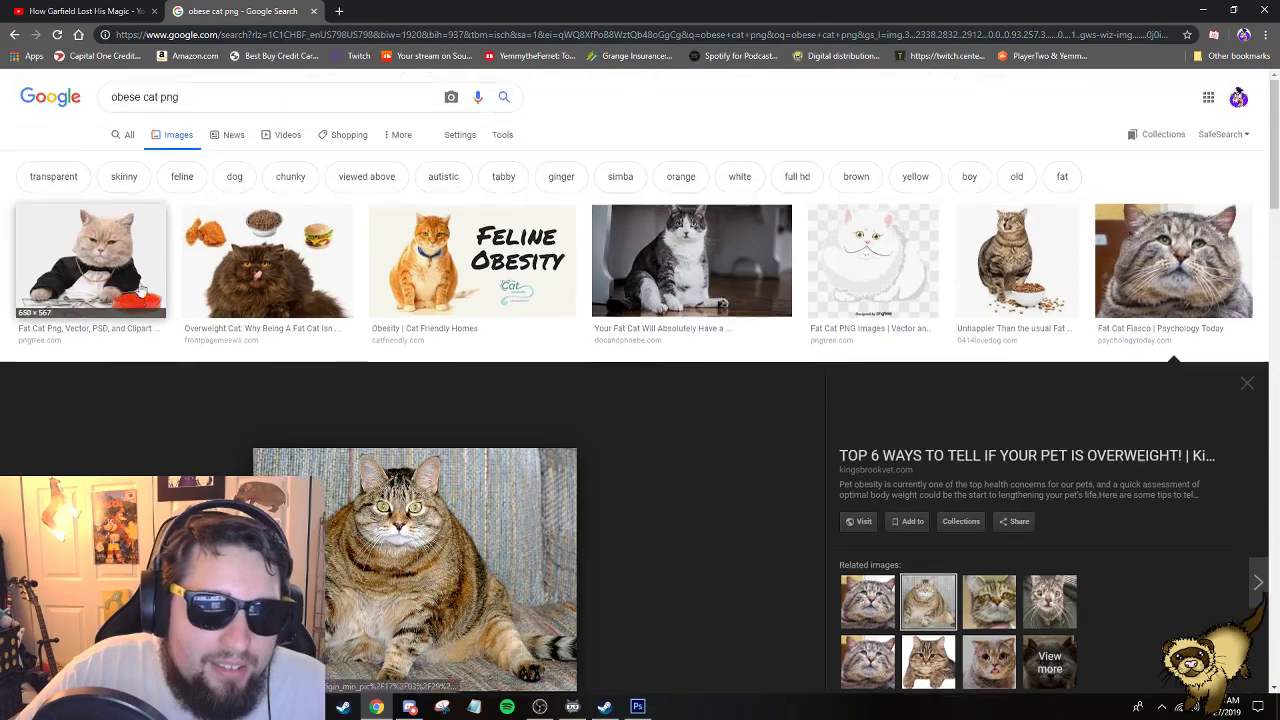
pyautogui.scroll(-6, 145, 310)
pyautogui.click(212, 445)
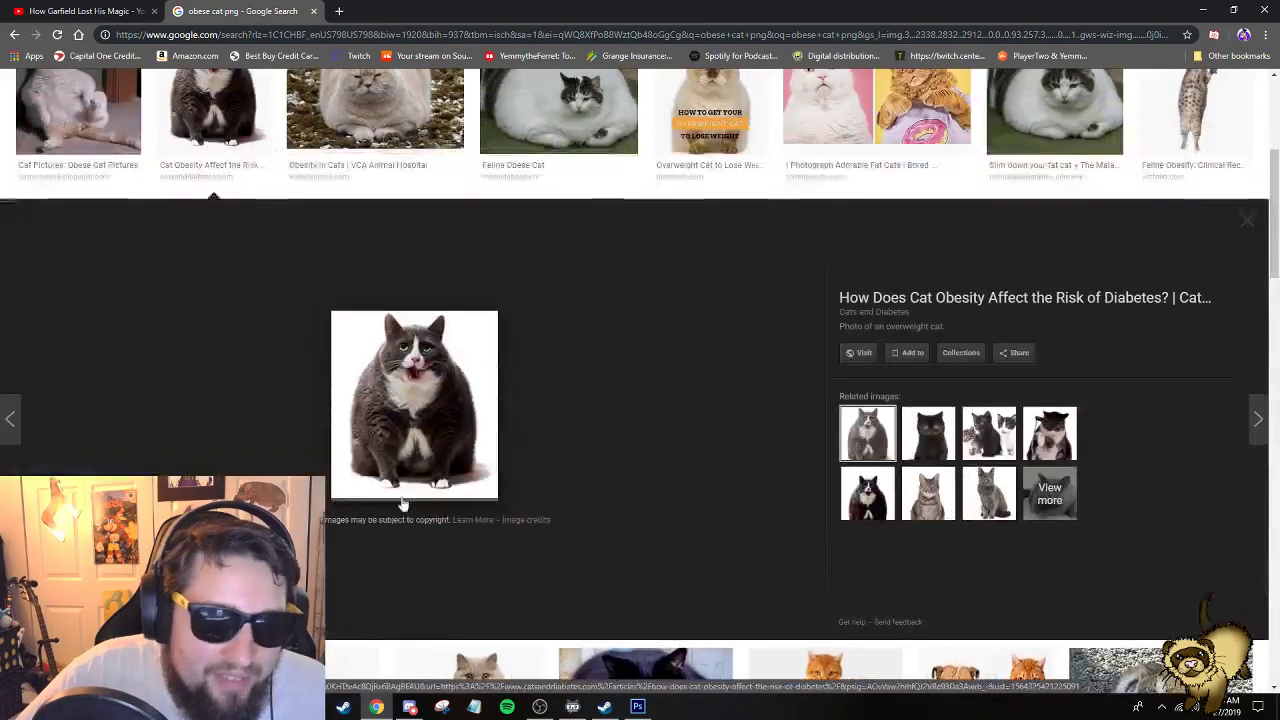
pyautogui.click(405, 428)
pyautogui.click(473, 11)
pyautogui.scroll(-2, 470, 420)
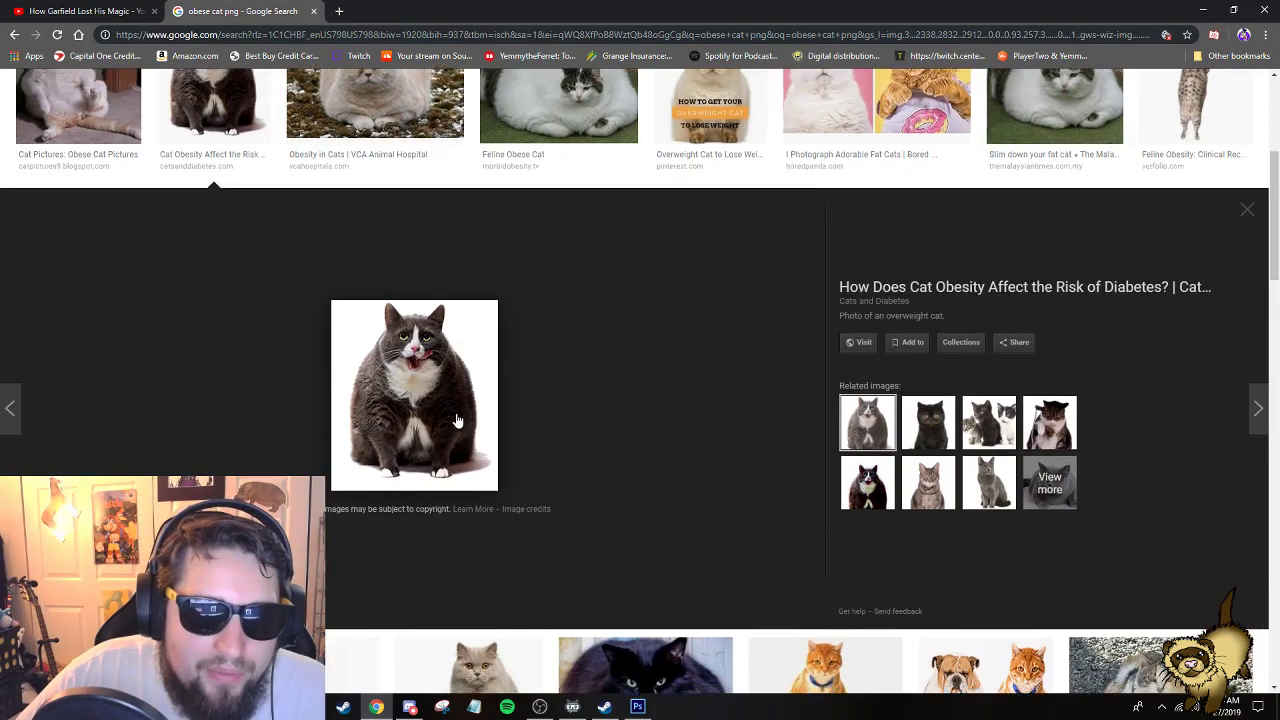
pyautogui.scroll(-2, 430, 537)
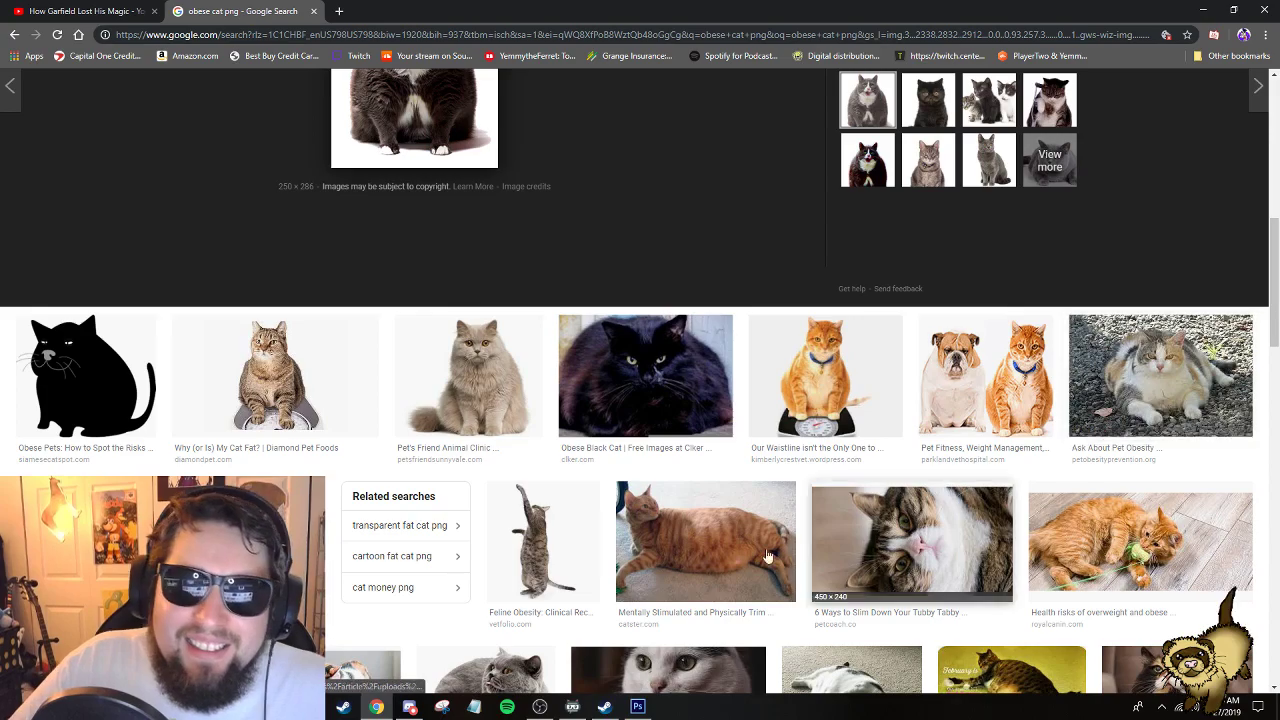
# Preview the picture of the orange tabby lying on its side and save it to the Yemmycast folder.
pyautogui.click(677, 553)
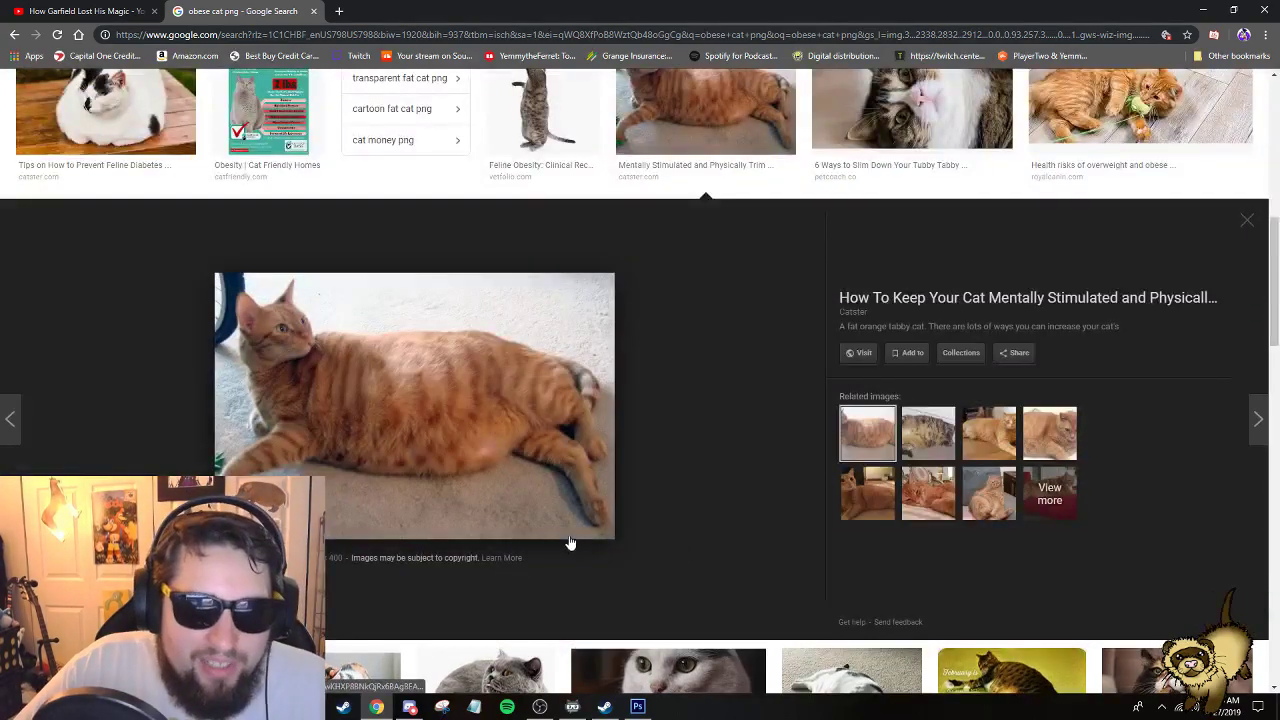
pyautogui.rightClick(376, 373)
pyautogui.click(442, 494)
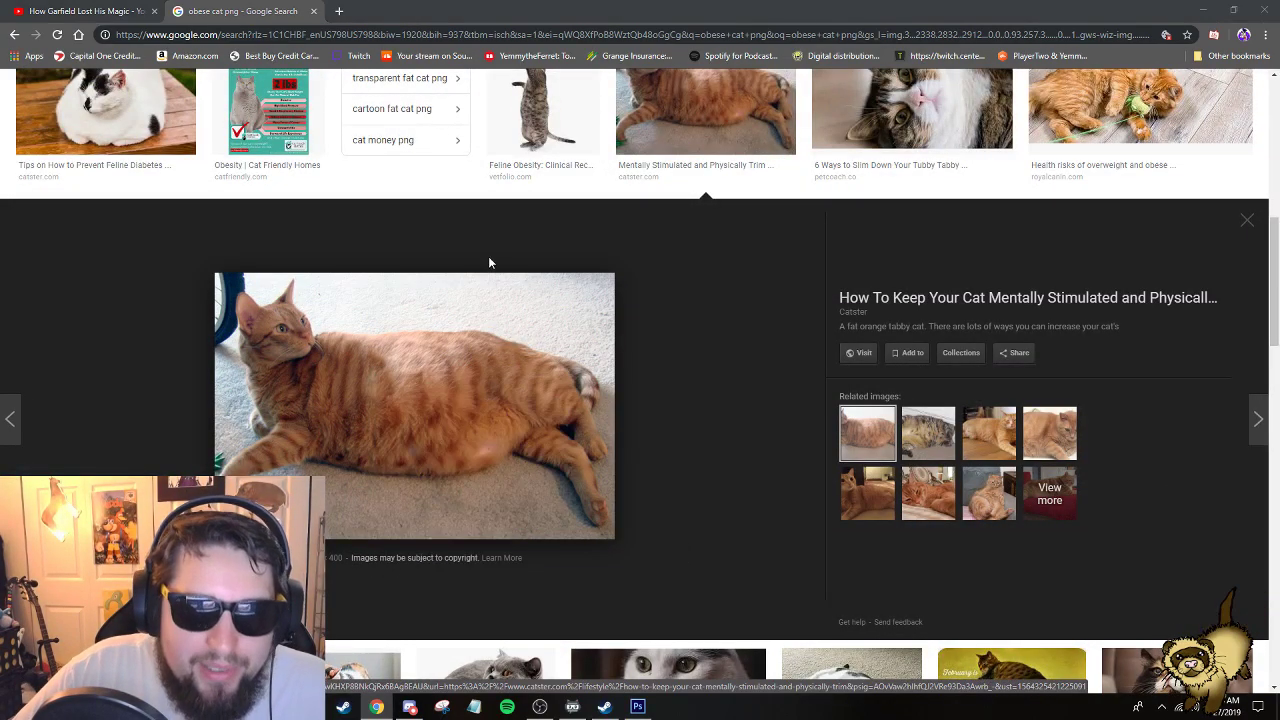
pyautogui.click(536, 343)
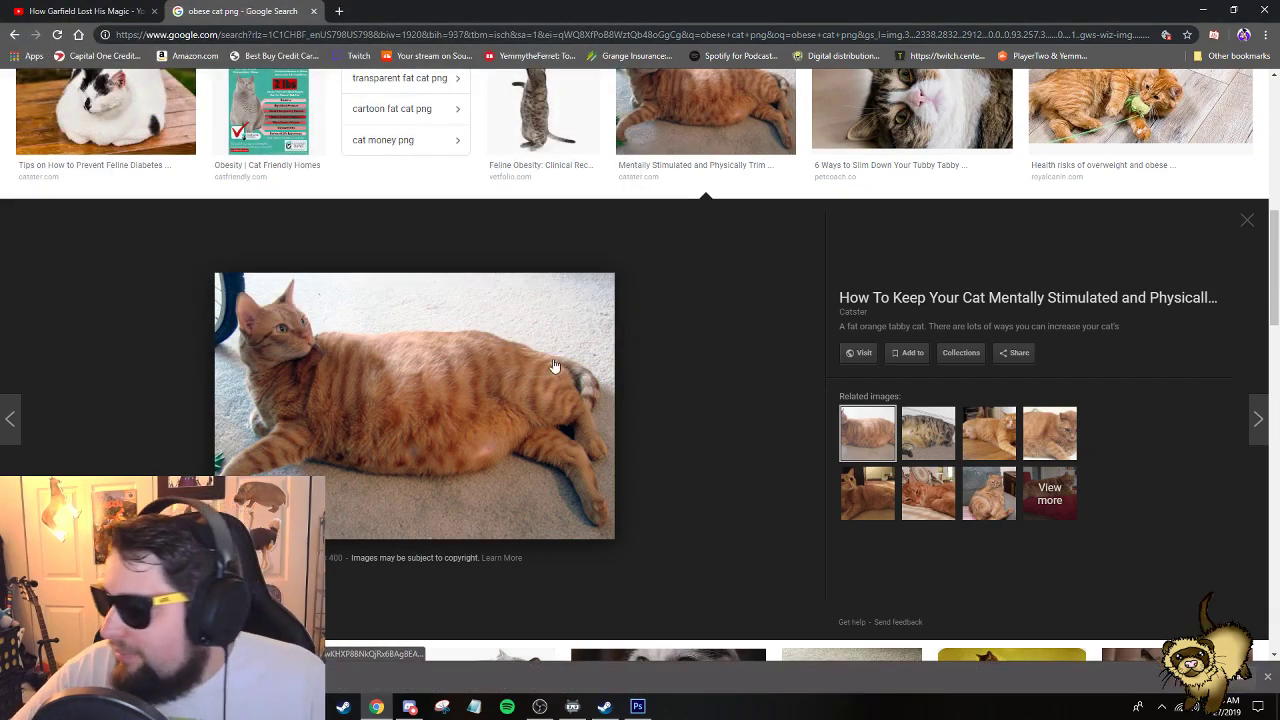
# Switch back to Photoshop and open the fat orange cat picture saved in the Yemmycast folder.
pyautogui.hotkey('alt', 'Tab')
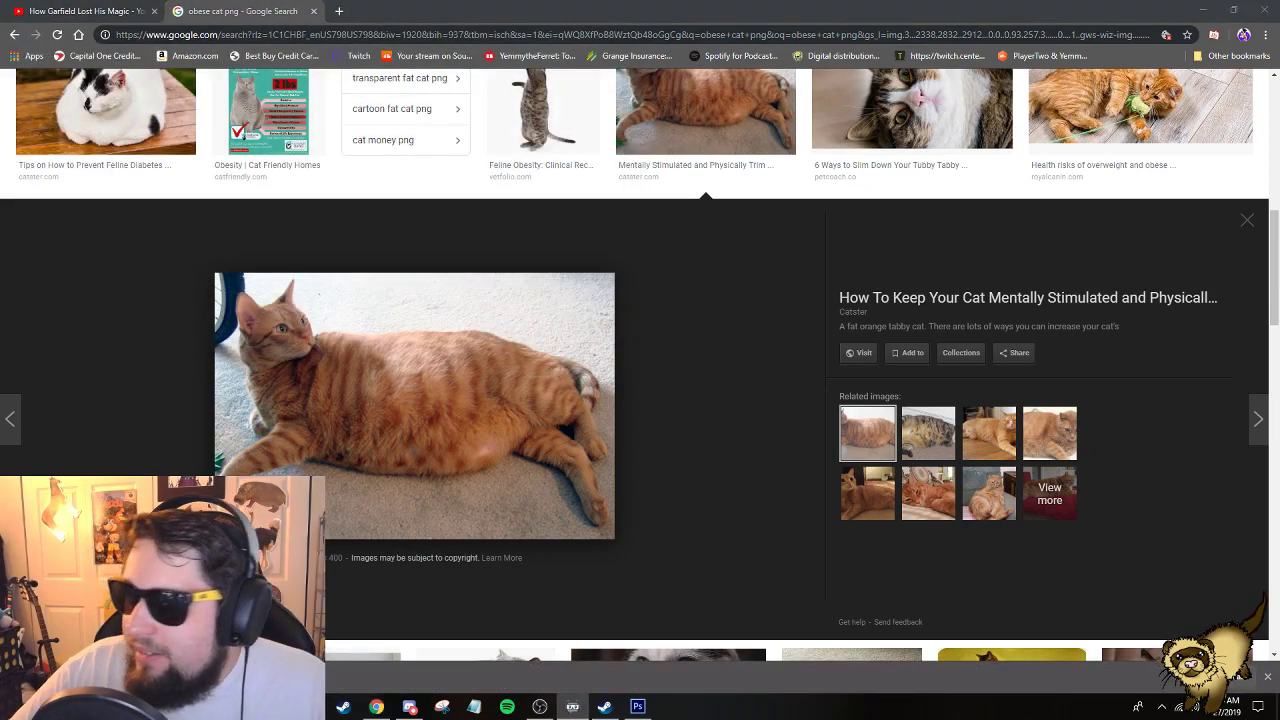
pyautogui.hotkey('alt', 'Tab')
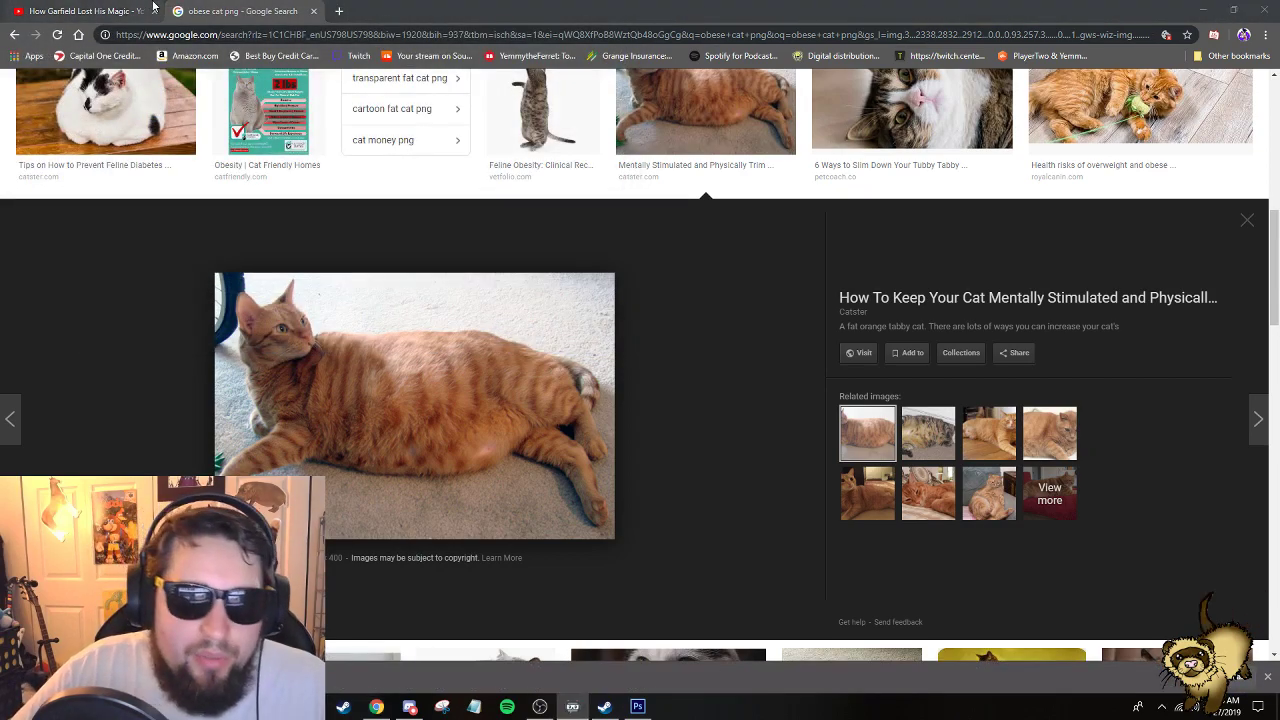
pyautogui.hotkey('ctrl', 'Tab')
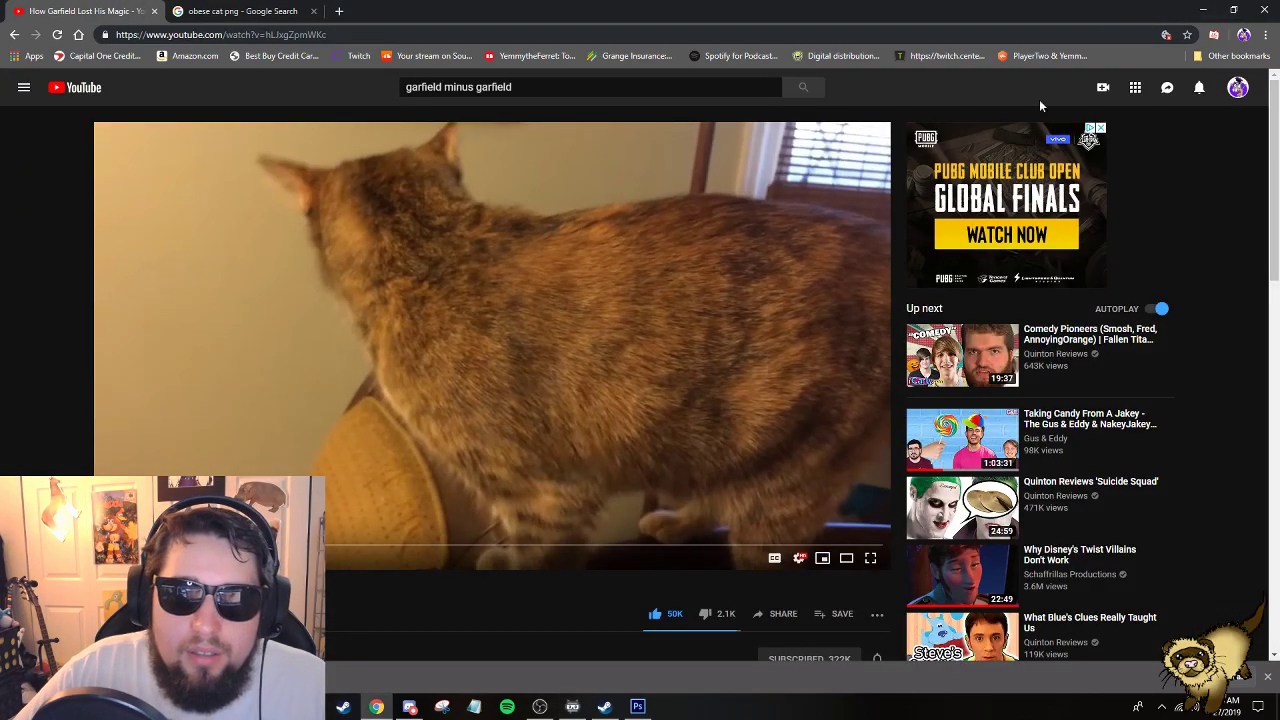
pyautogui.click(1202, 9)
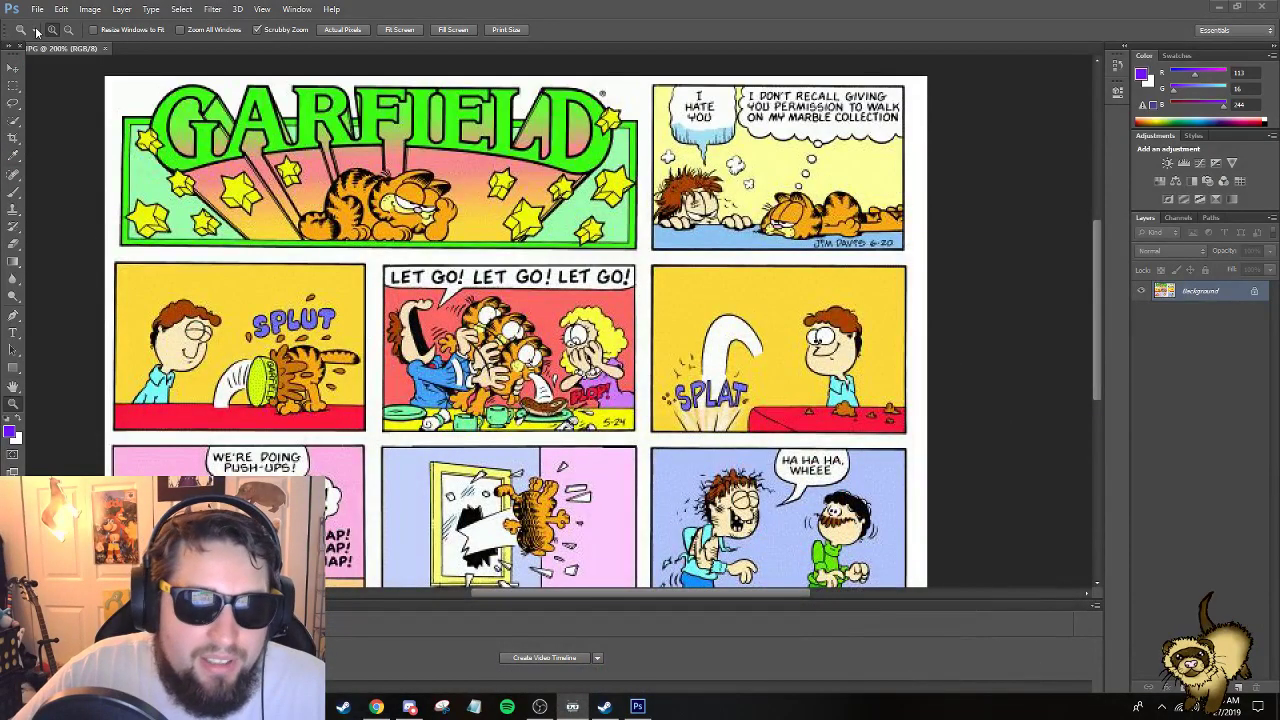
pyautogui.click(37, 9)
pyautogui.click(55, 36)
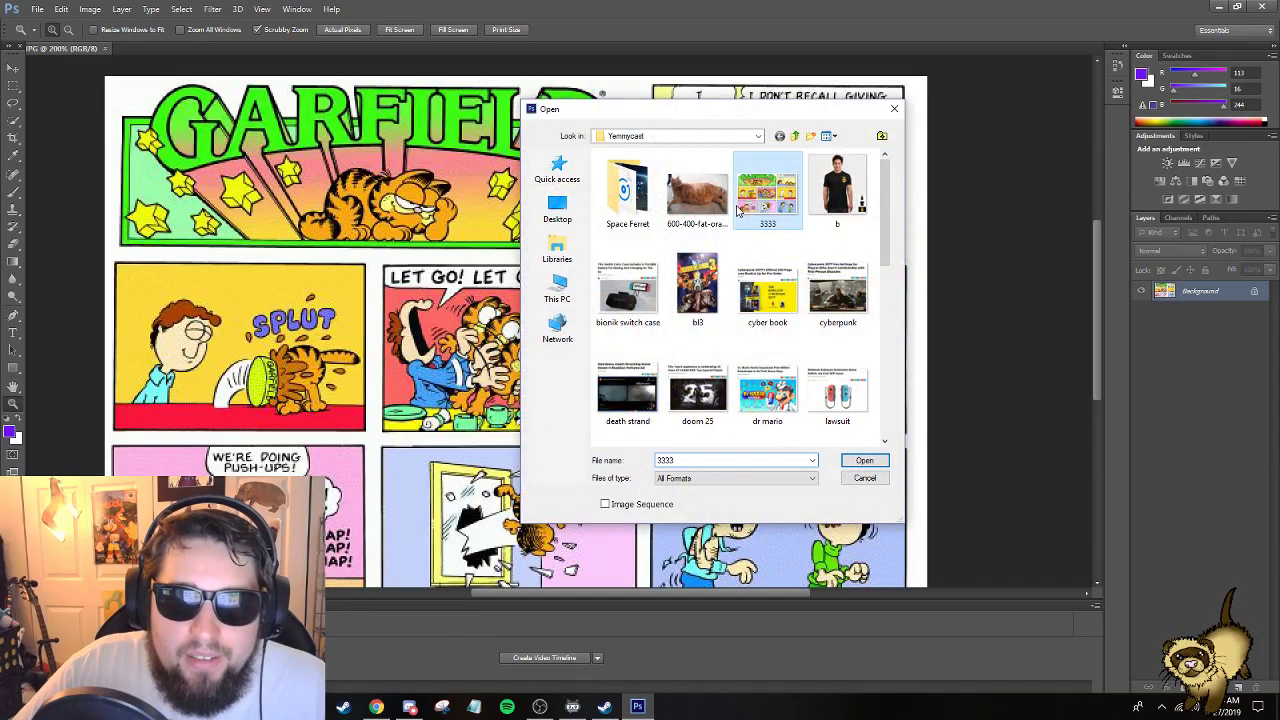
pyautogui.doubleClick(738, 207)
pyautogui.click(37, 9)
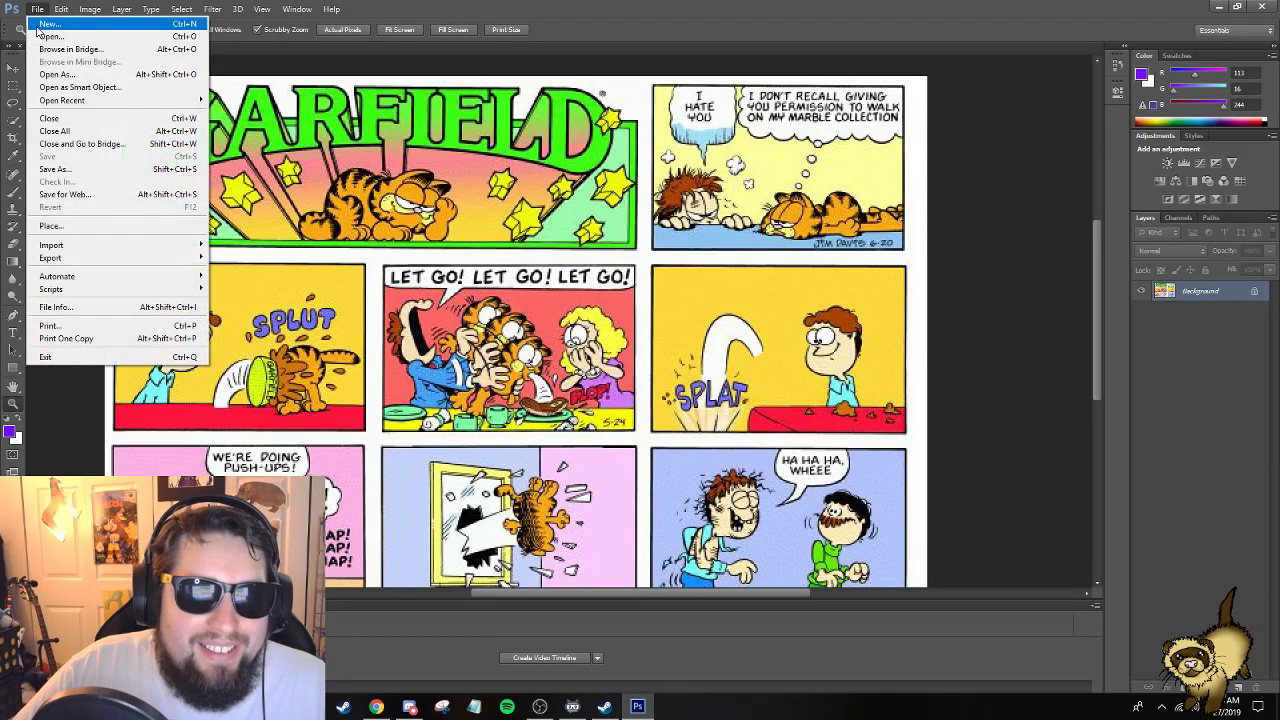
pyautogui.click(55, 36)
pyautogui.doubleClick(738, 207)
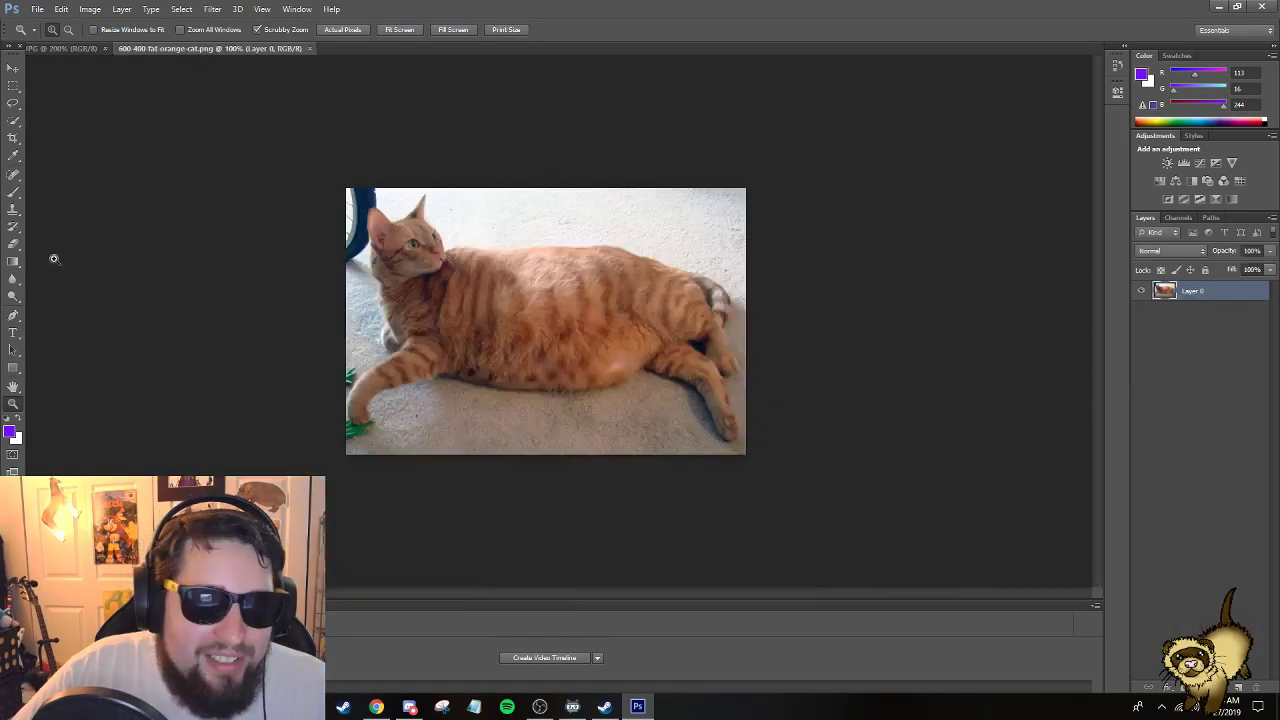
# Erase the carpet above, below and beside the cat with the Magic Eraser Tool at tolerance 32.
pyautogui.click(13, 245)
pyautogui.rightClick(13, 248)
pyautogui.click(60, 270)
pyautogui.click(531, 207)
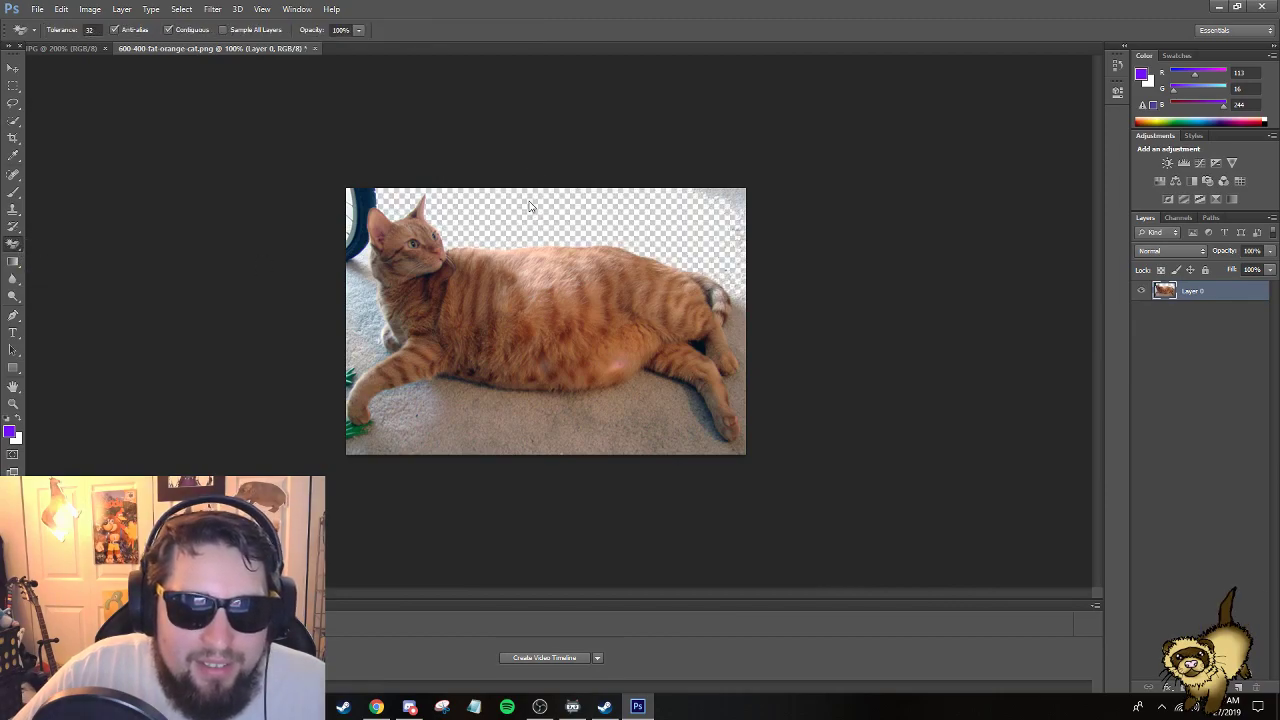
pyautogui.click(511, 405)
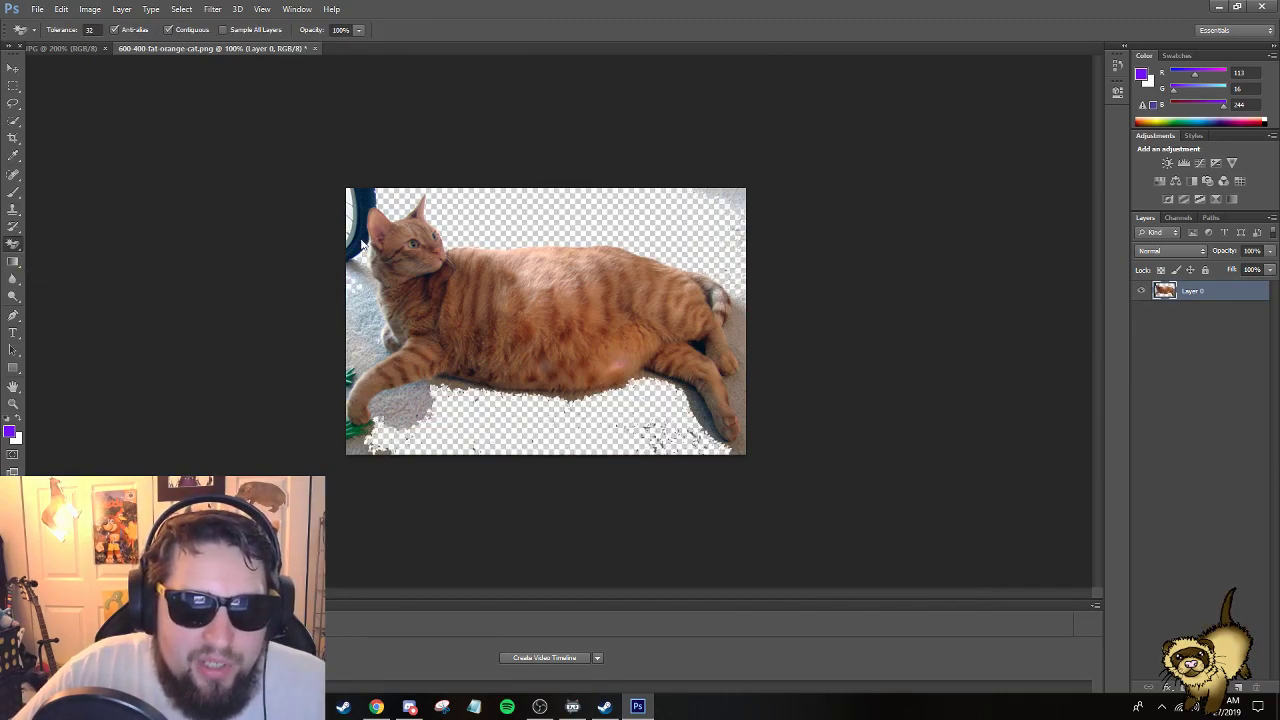
pyautogui.click(363, 243)
pyautogui.click(747, 331)
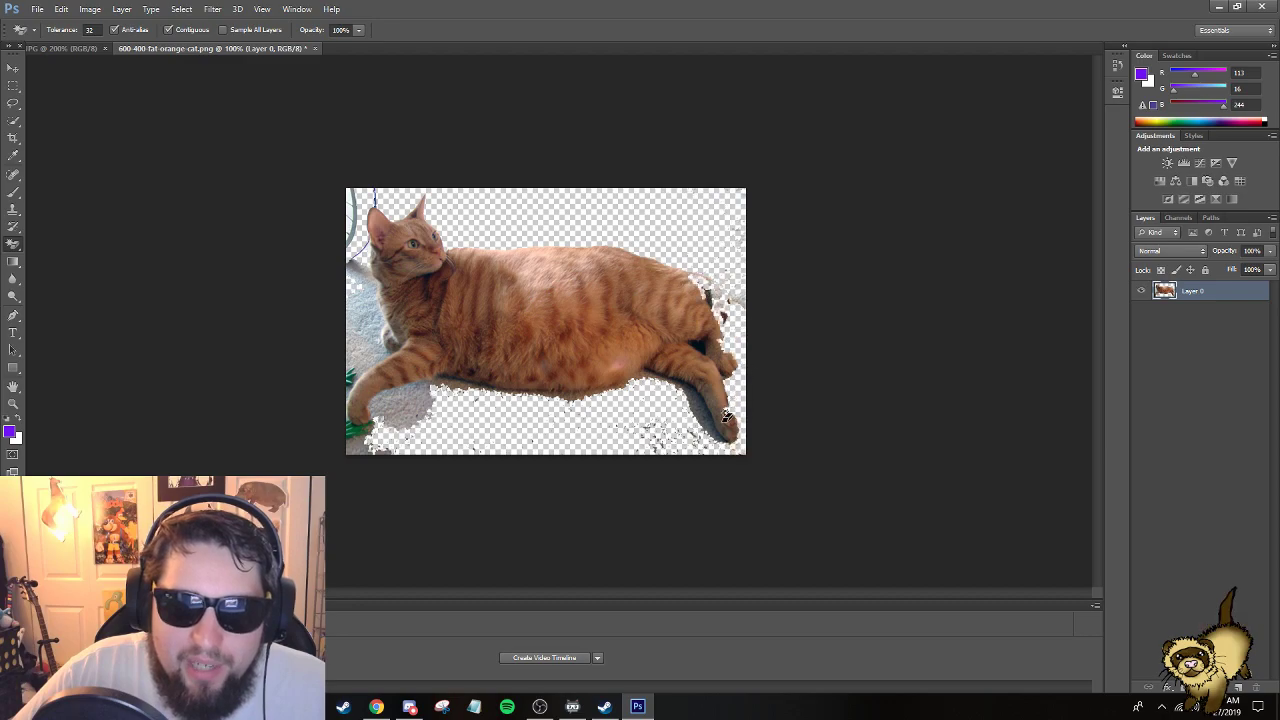
pyautogui.click(705, 420)
# Try to erase the dark edge beneath the cat's belly with the Magic Eraser, and undo that erase.
pyautogui.click(566, 390)
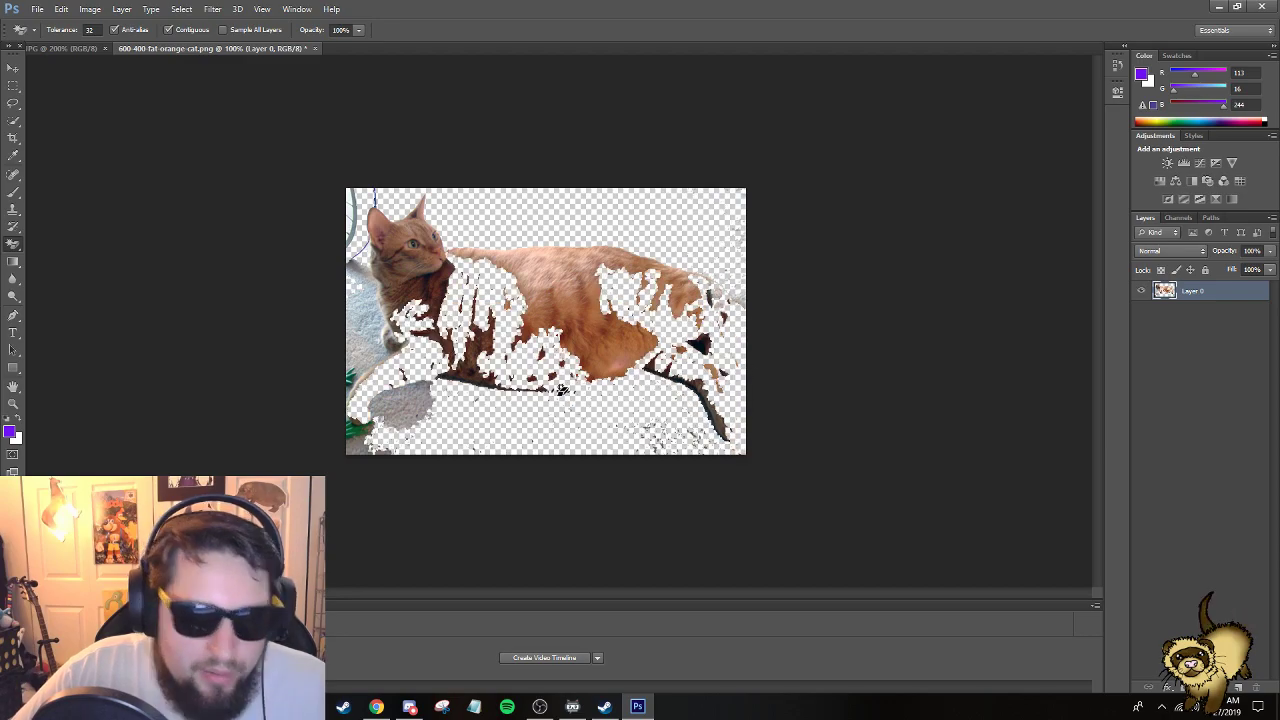
pyautogui.hotkey('ctrl', 'z')
pyautogui.hotkey('alt', 'z')
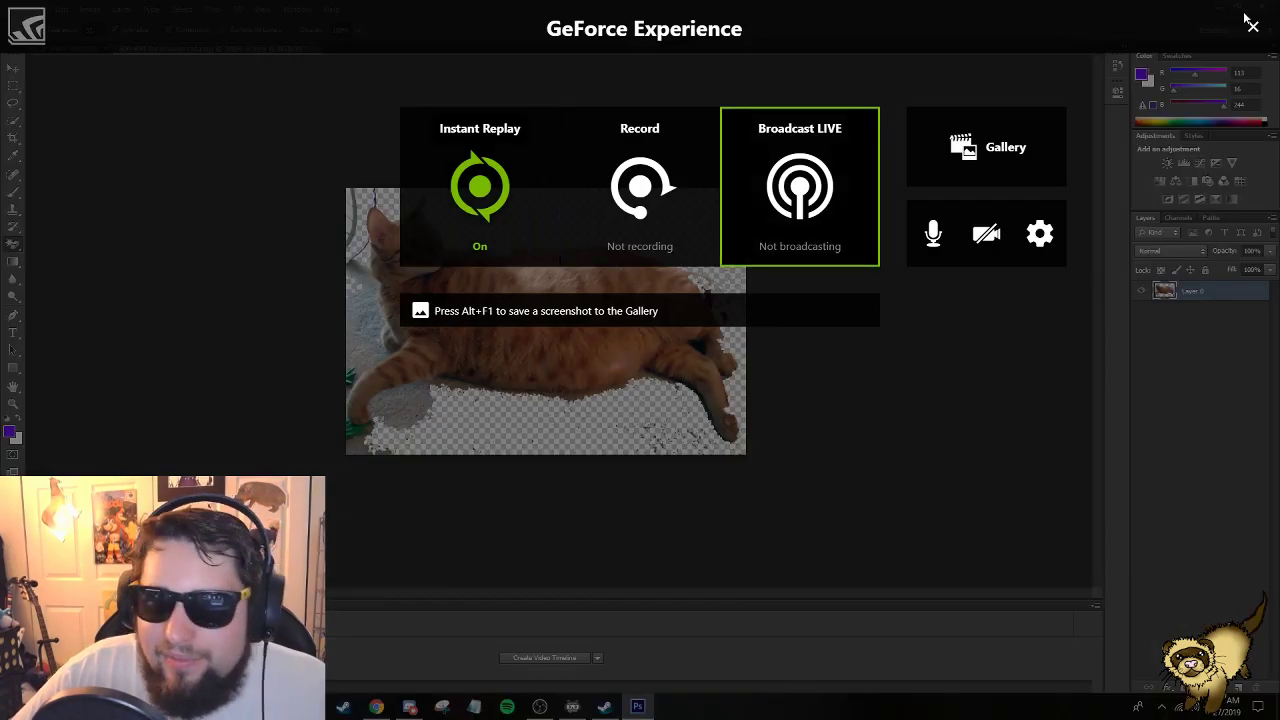
pyautogui.click(1251, 24)
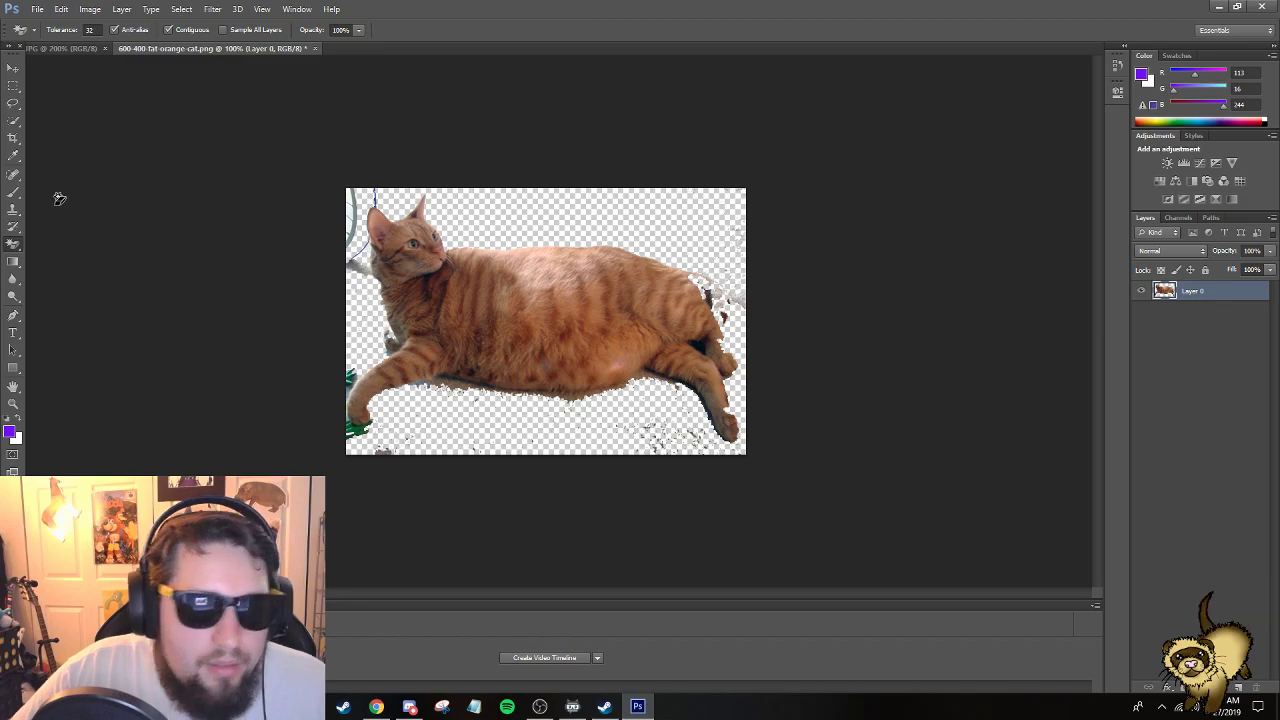
# Erase the leftover wheel and carpet around the cat's head and chest using the Eraser Tool with a hard round 54 px brush.
pyautogui.rightClick(16, 250)
pyautogui.click(60, 244)
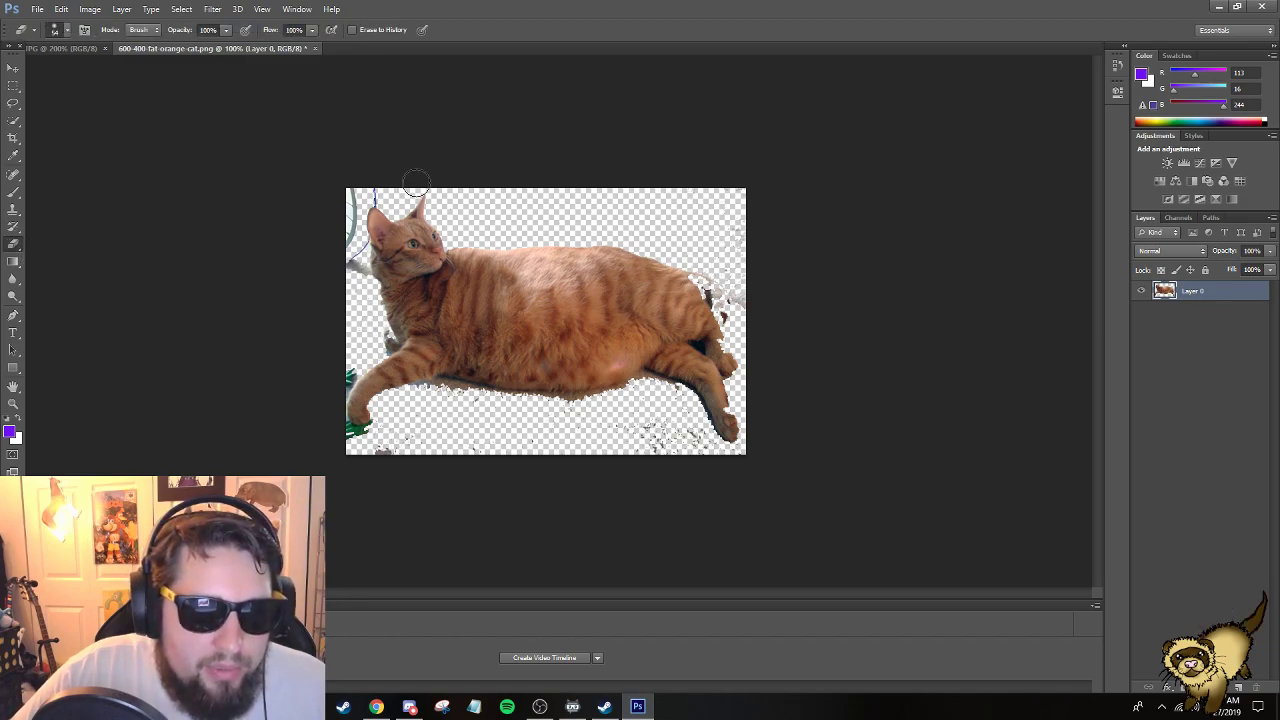
pyautogui.rightClick(360, 172)
pyautogui.rightClick(585, 220)
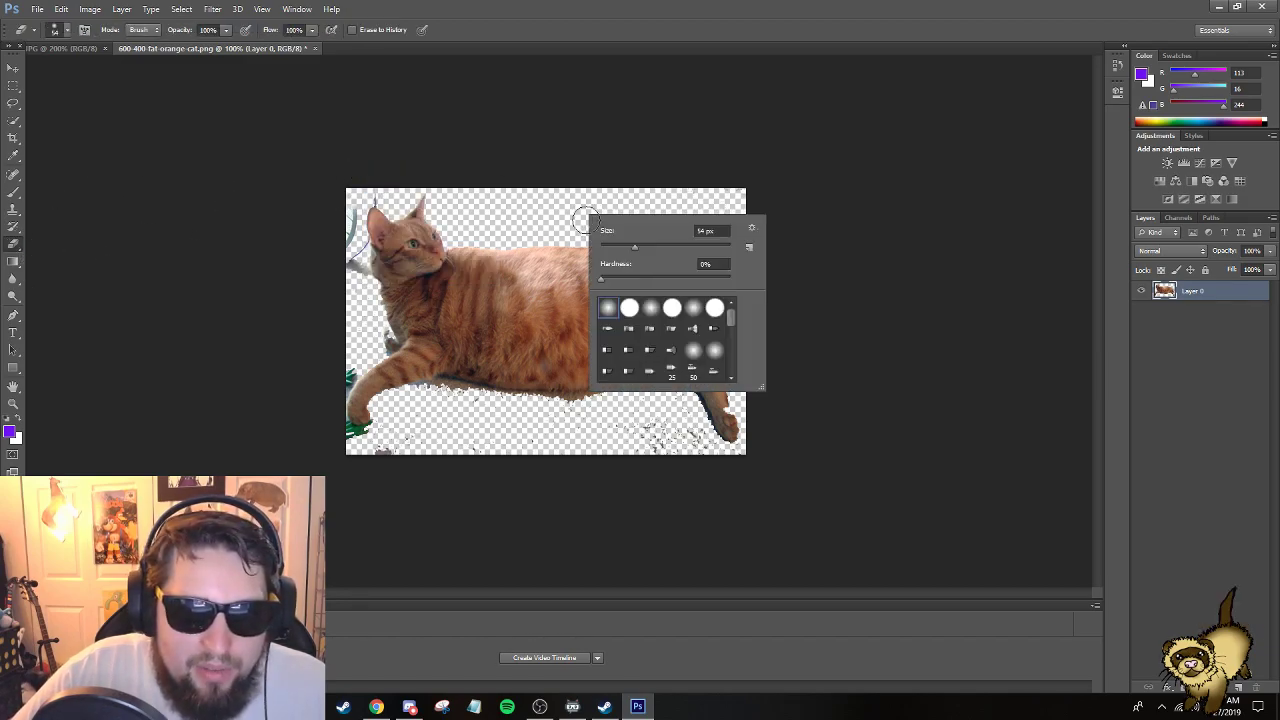
pyautogui.doubleClick(629, 307)
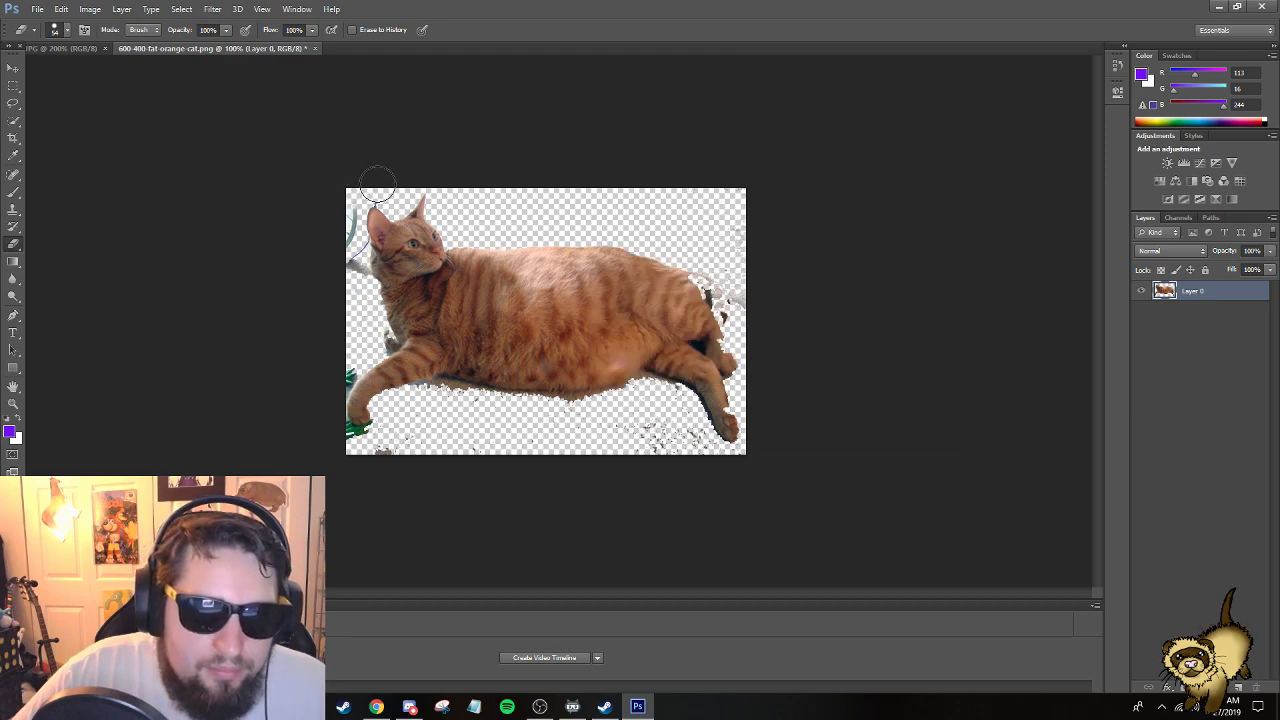
pyautogui.moveTo(385, 193)
pyautogui.mouseDown()
pyautogui.moveTo(350, 201)
pyautogui.moveTo(354, 281)
pyautogui.mouseUp()
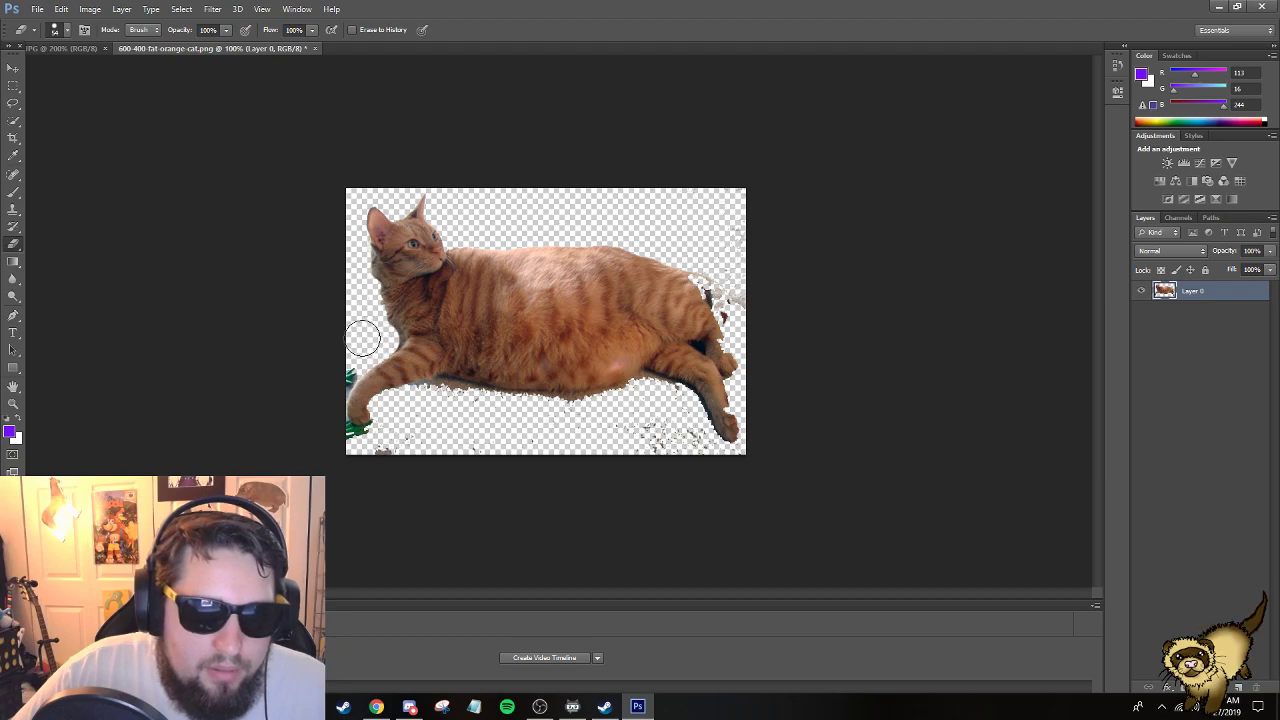
pyautogui.hotkey('alt', 'z')
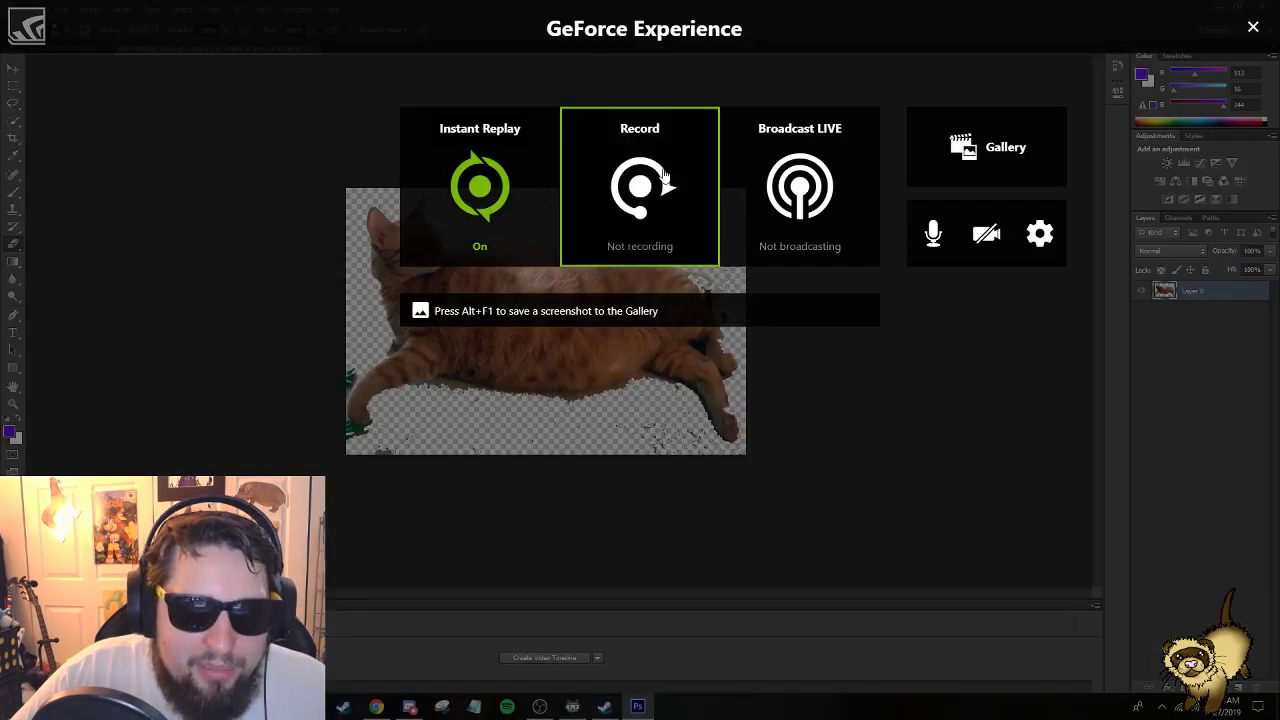
pyautogui.click(1250, 25)
# Set the eraser size to 32 px and erase the remaining background around the front paw, belly, hind legs and tail.
pyautogui.rightClick(375, 305)
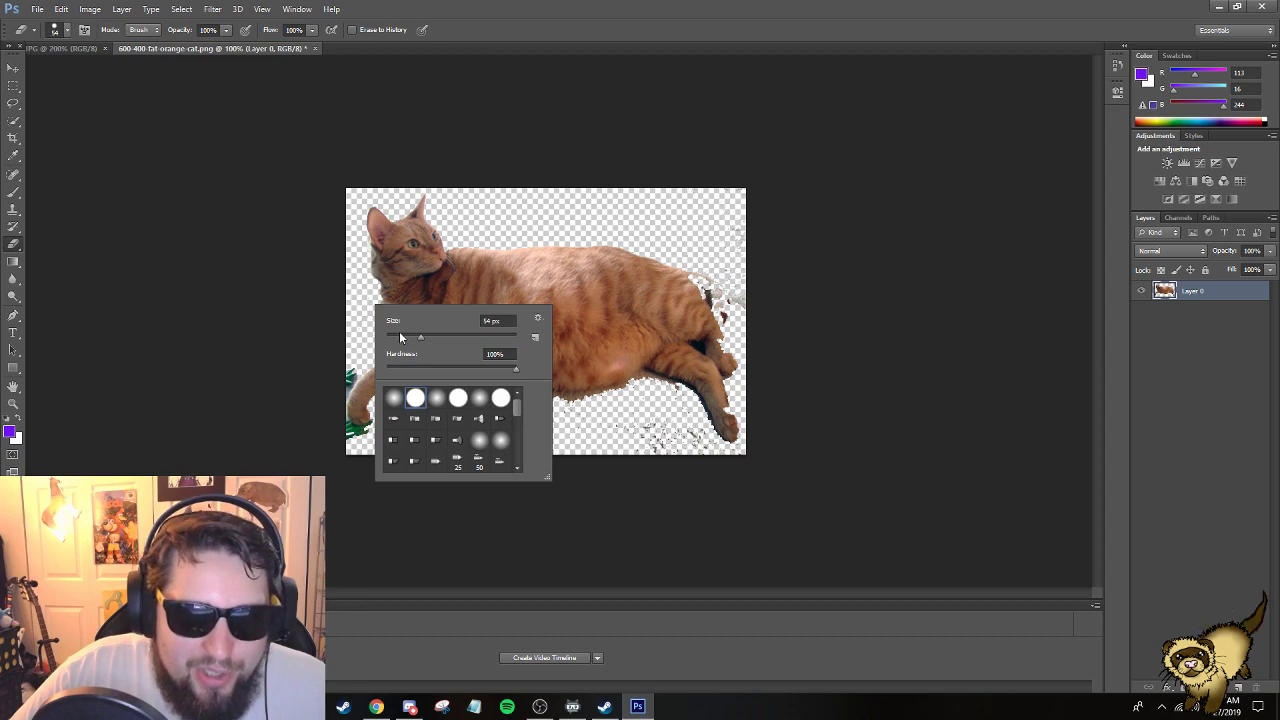
pyautogui.click(400, 337)
pyautogui.click(355, 296)
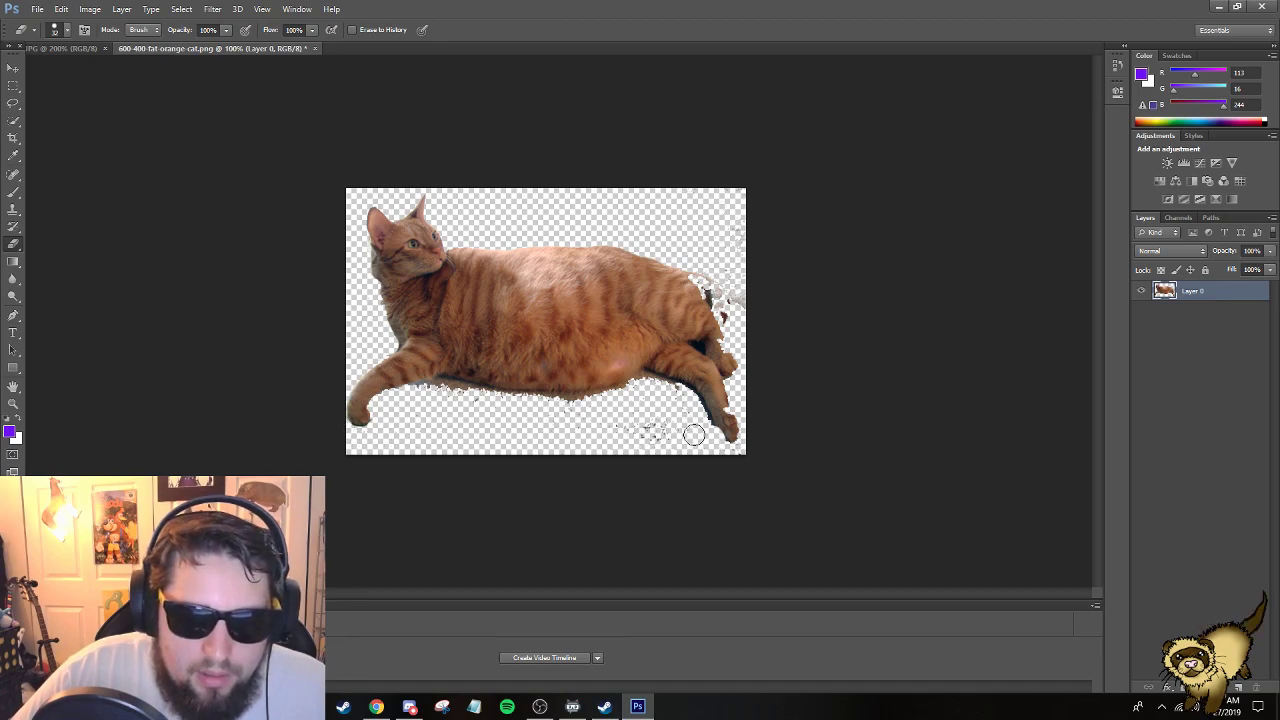
pyautogui.hotkey('alt', 'z')
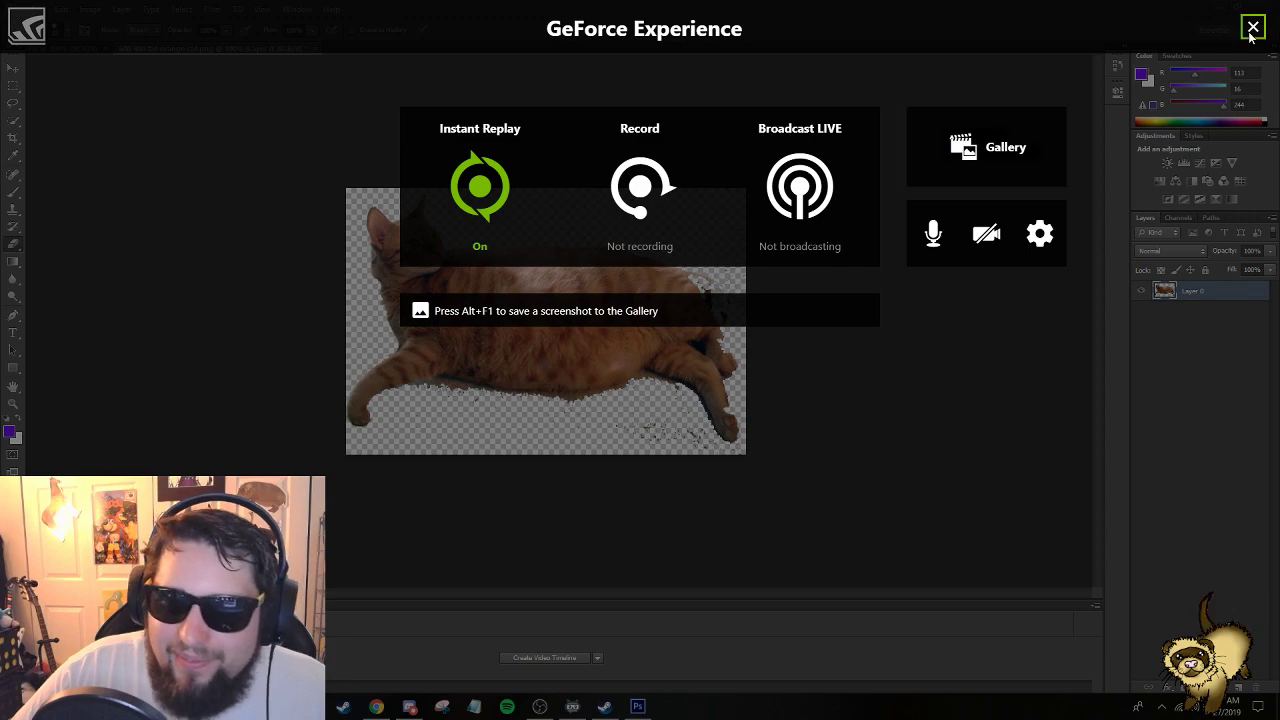
pyautogui.hotkey('alt', 'z')
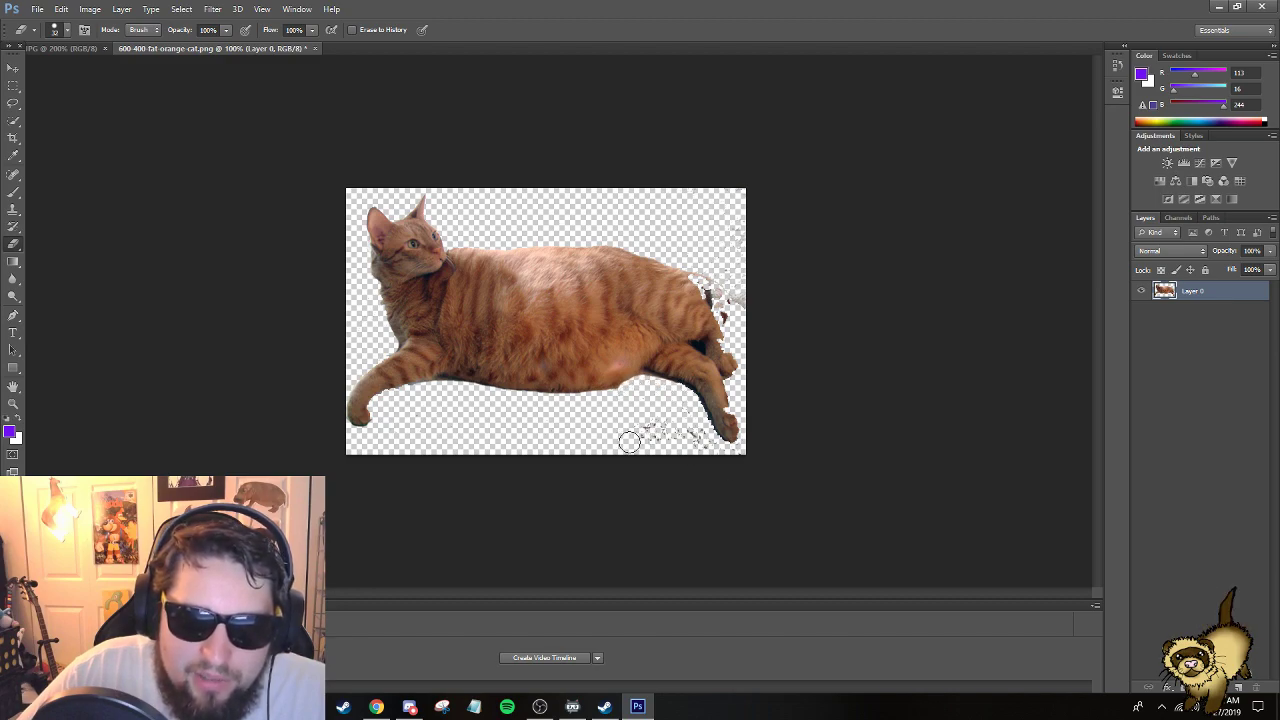
pyautogui.moveTo(668, 413); pyautogui.dragTo(693, 438)
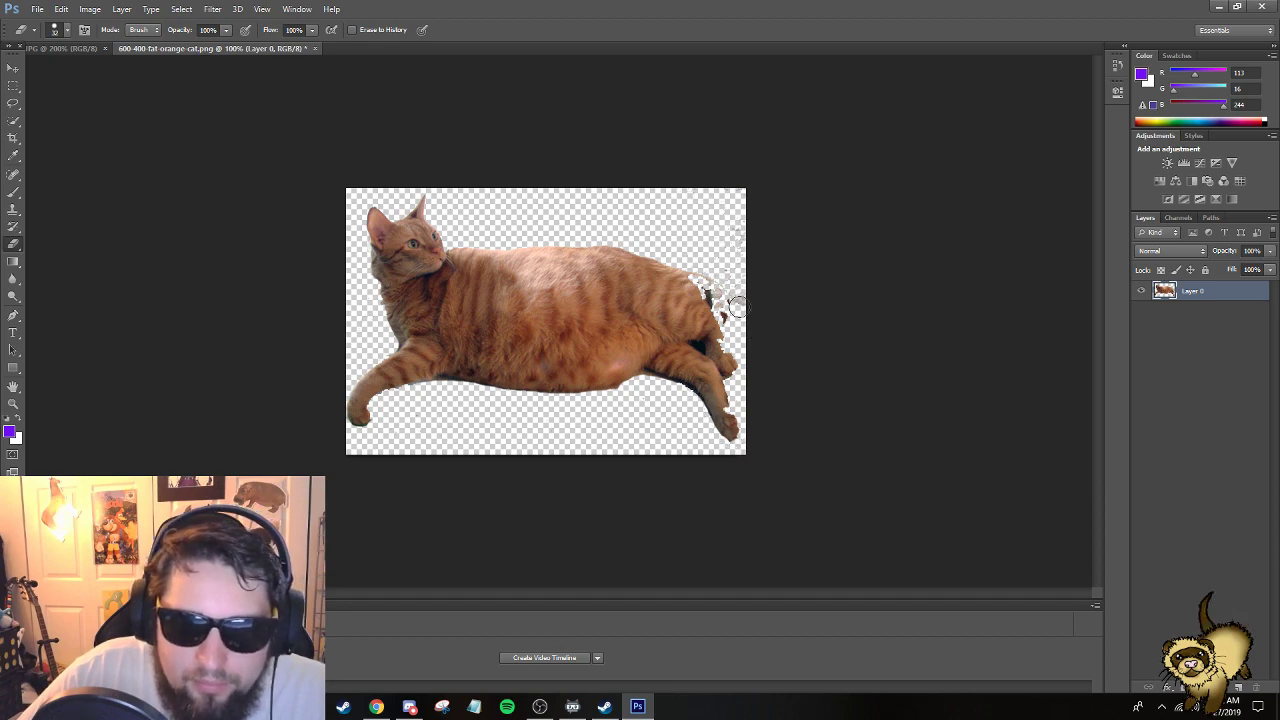
pyautogui.moveTo(723, 294)
pyautogui.mouseDown()
pyautogui.moveTo(671, 244)
pyautogui.moveTo(707, 243)
pyautogui.moveTo(756, 205)
pyautogui.moveTo(751, 190)
pyautogui.moveTo(740, 228)
pyautogui.moveTo(739, 204)
pyautogui.moveTo(698, 197)
pyautogui.mouseUp()
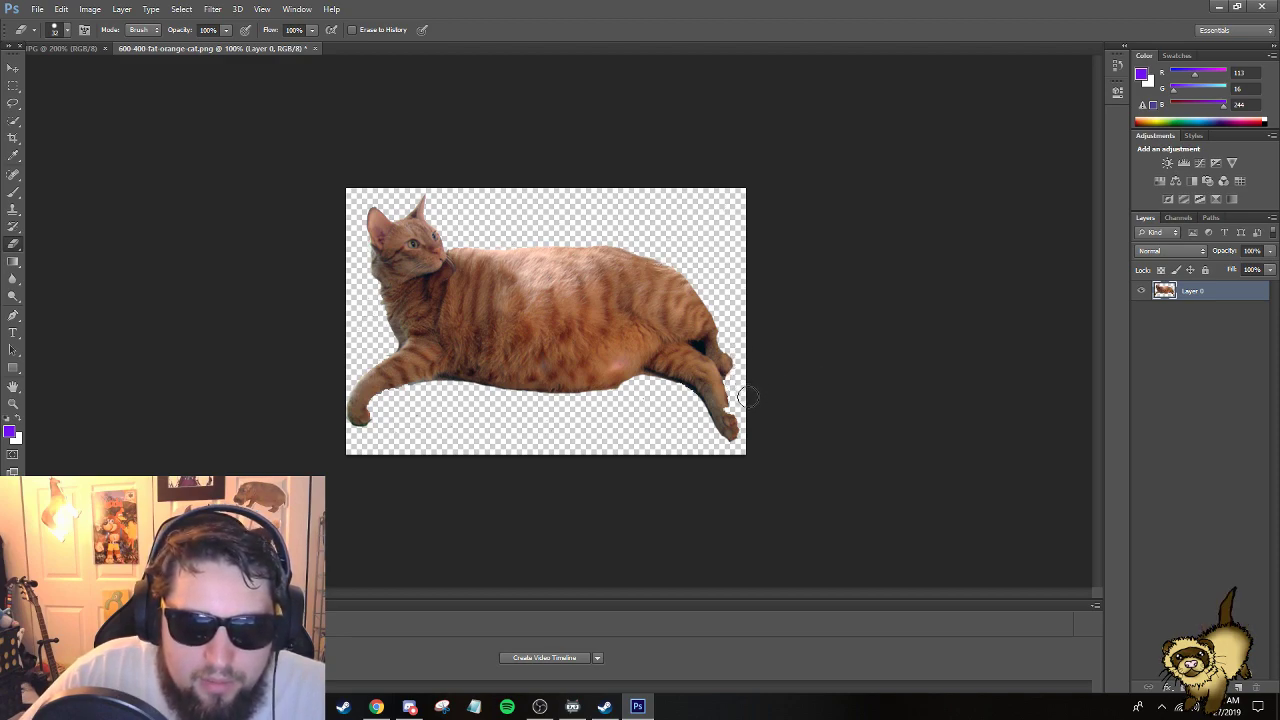
# Move the cat cutout onto the Garfield comic page and scale it down to about 27% over Garfield in the title panel.
pyautogui.click(13, 67)
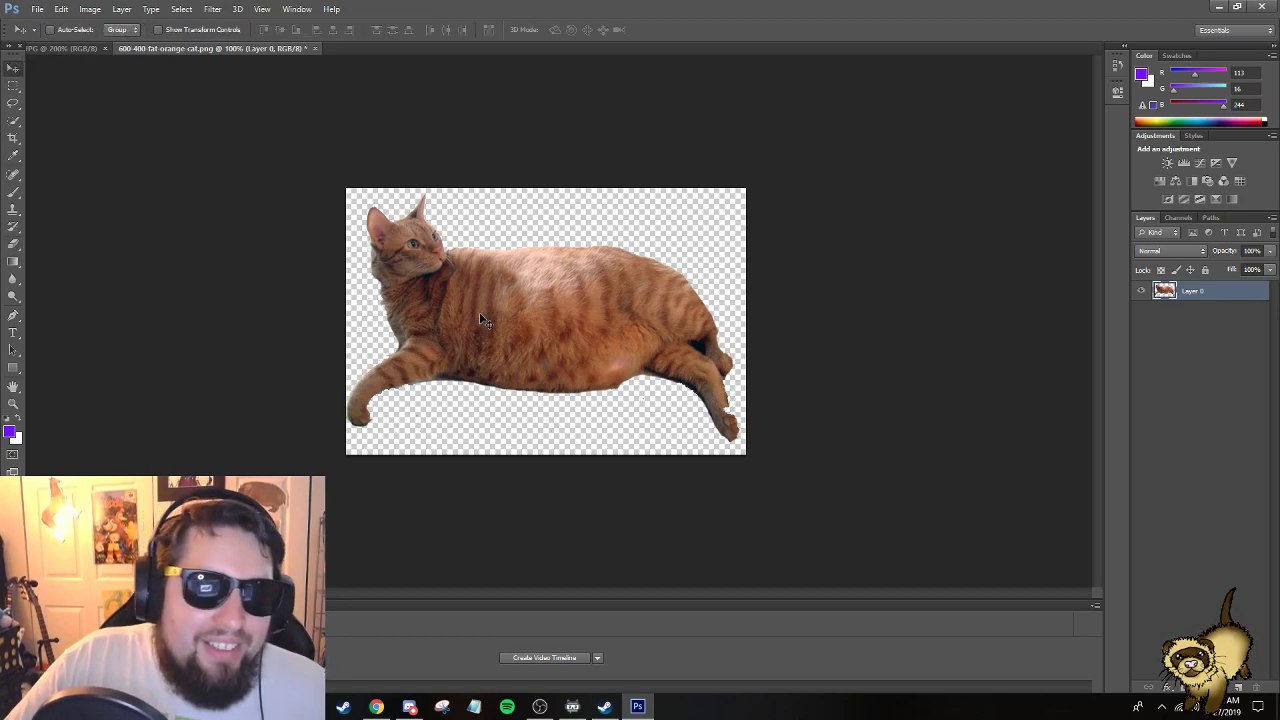
pyautogui.moveTo(479, 312); pyautogui.dragTo(390, 205)
pyautogui.hotkey('ctrl', 't')
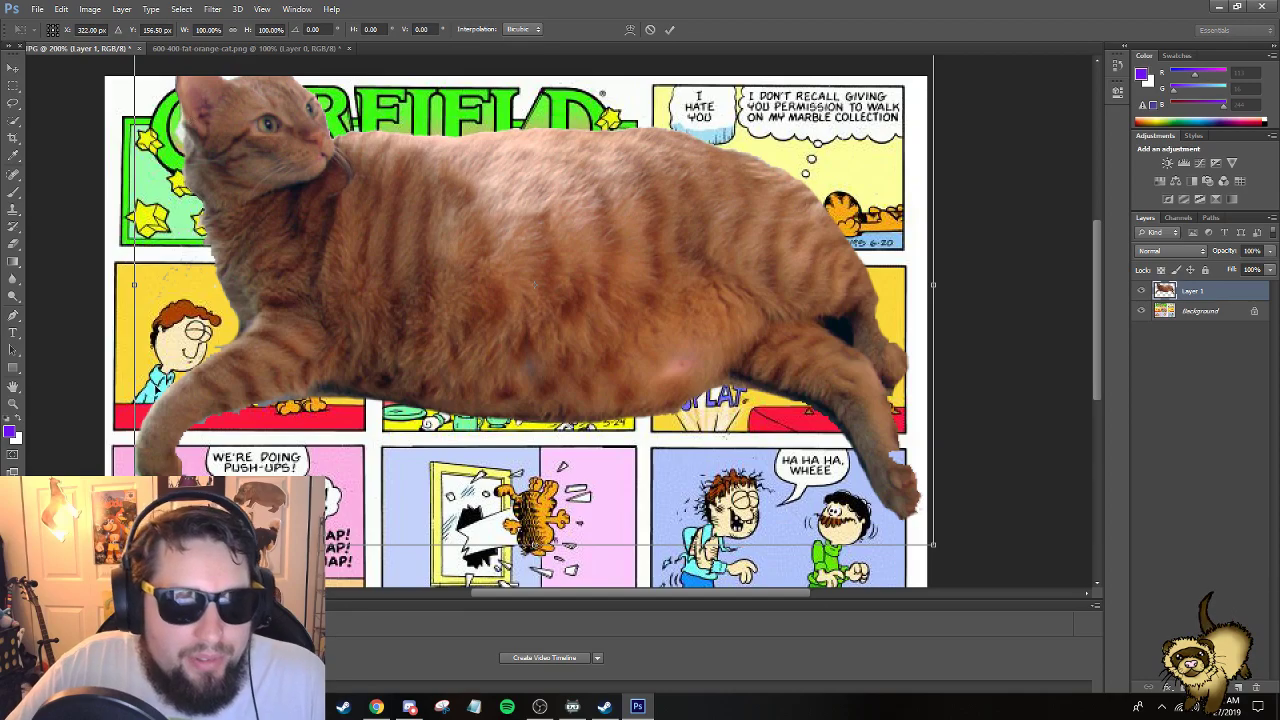
pyautogui.moveTo(328, 336); pyautogui.dragTo(397, 201)
pyautogui.moveTo(200, 411); pyautogui.dragTo(652, 85)
pyautogui.moveTo(771, 86); pyautogui.dragTo(345, 207)
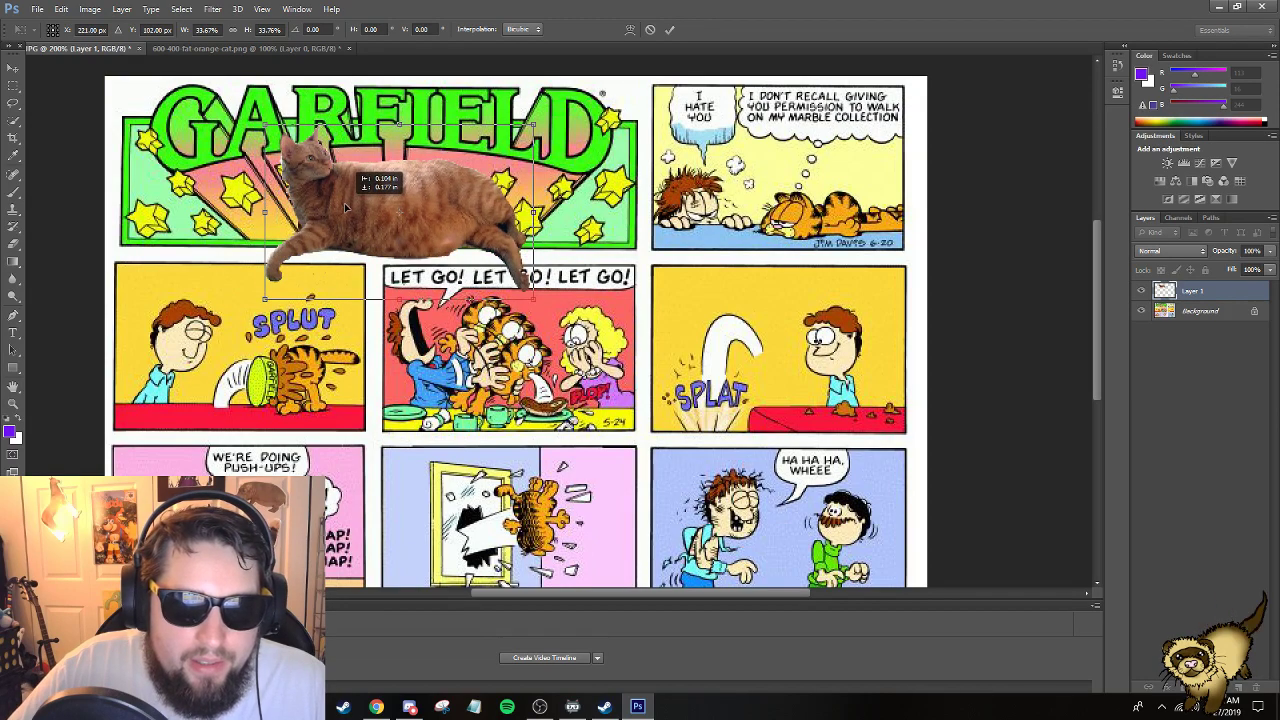
pyautogui.moveTo(262, 295); pyautogui.dragTo(319, 262)
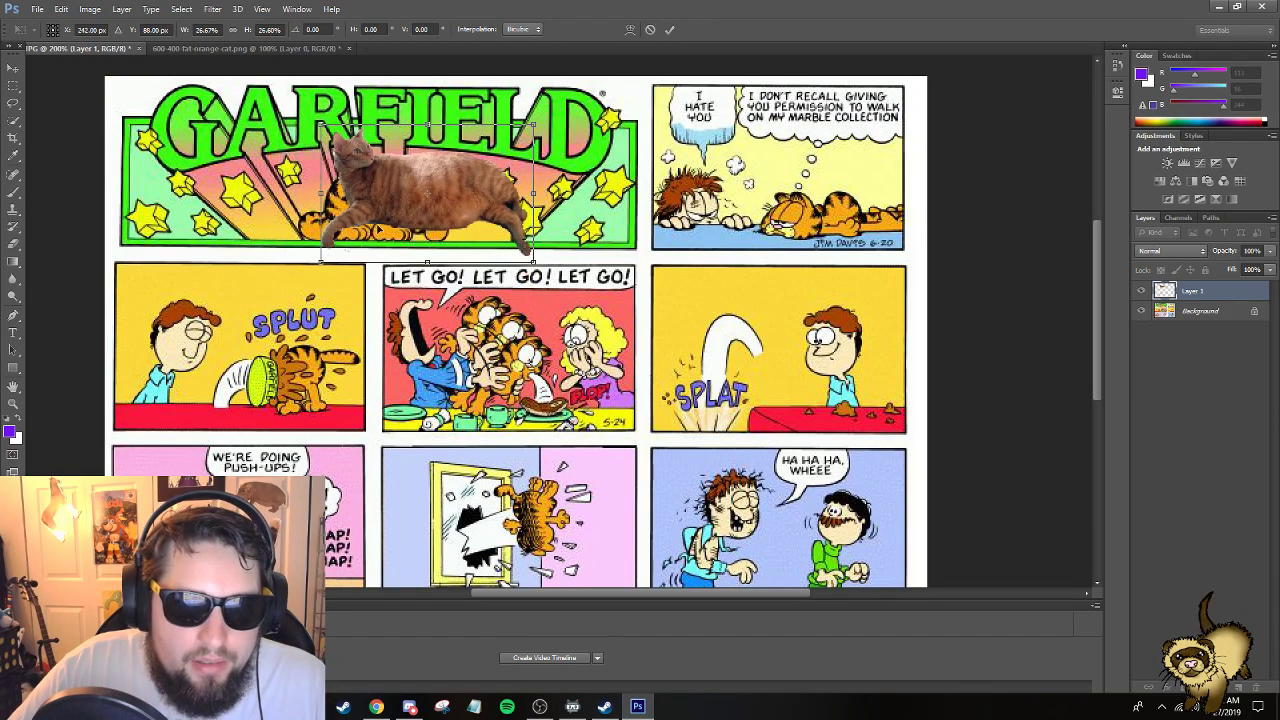
pyautogui.moveTo(425, 202); pyautogui.dragTo(389, 214)
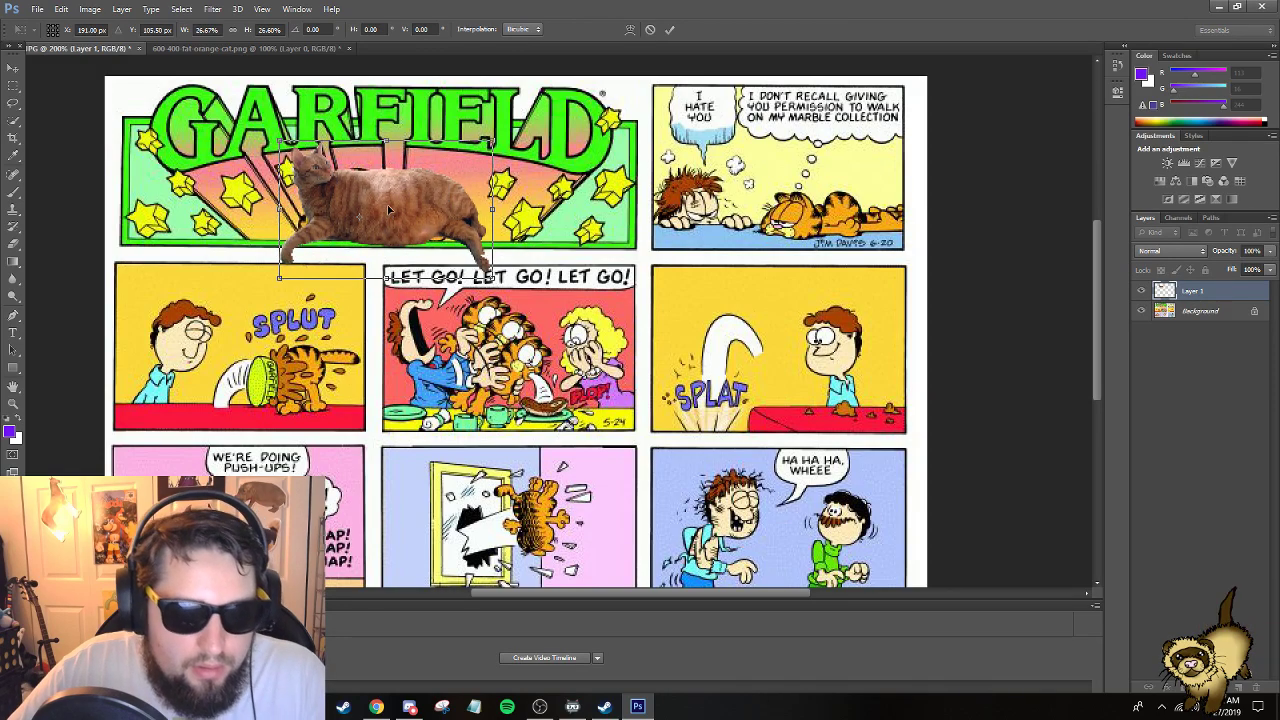
# Stretch the cat to about 31% width and 28% height so it covers the title panel's Garfield, and apply the transform.
pyautogui.moveTo(492, 209); pyautogui.dragTo(505, 210)
pyautogui.moveTo(279, 209); pyautogui.dragTo(262, 209)
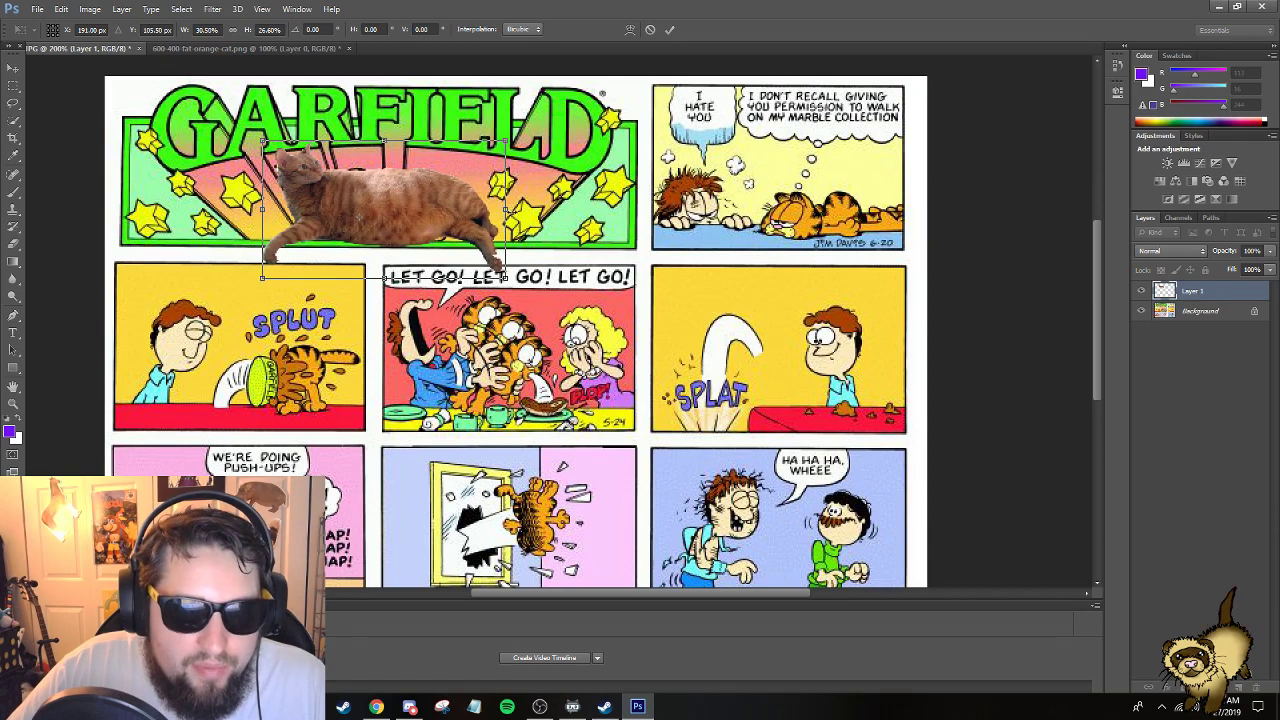
pyautogui.moveTo(505, 280); pyautogui.dragTo(510, 283)
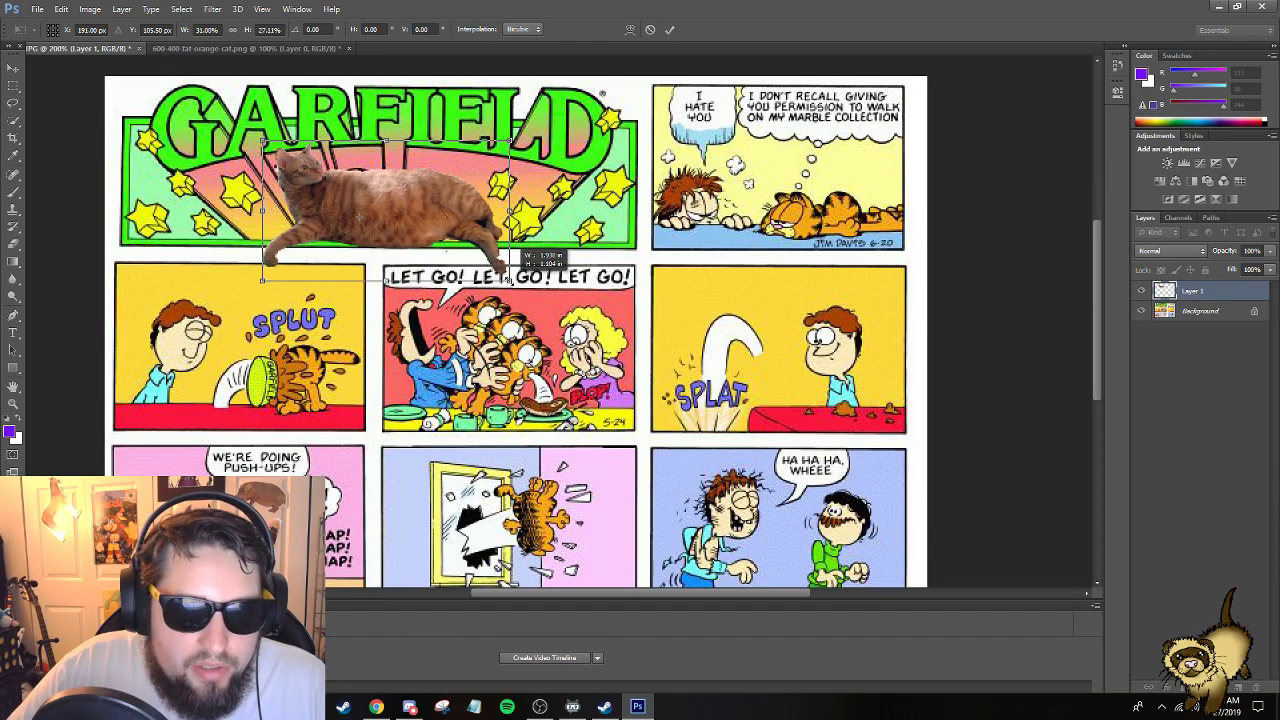
pyautogui.moveTo(413, 204); pyautogui.dragTo(413, 198)
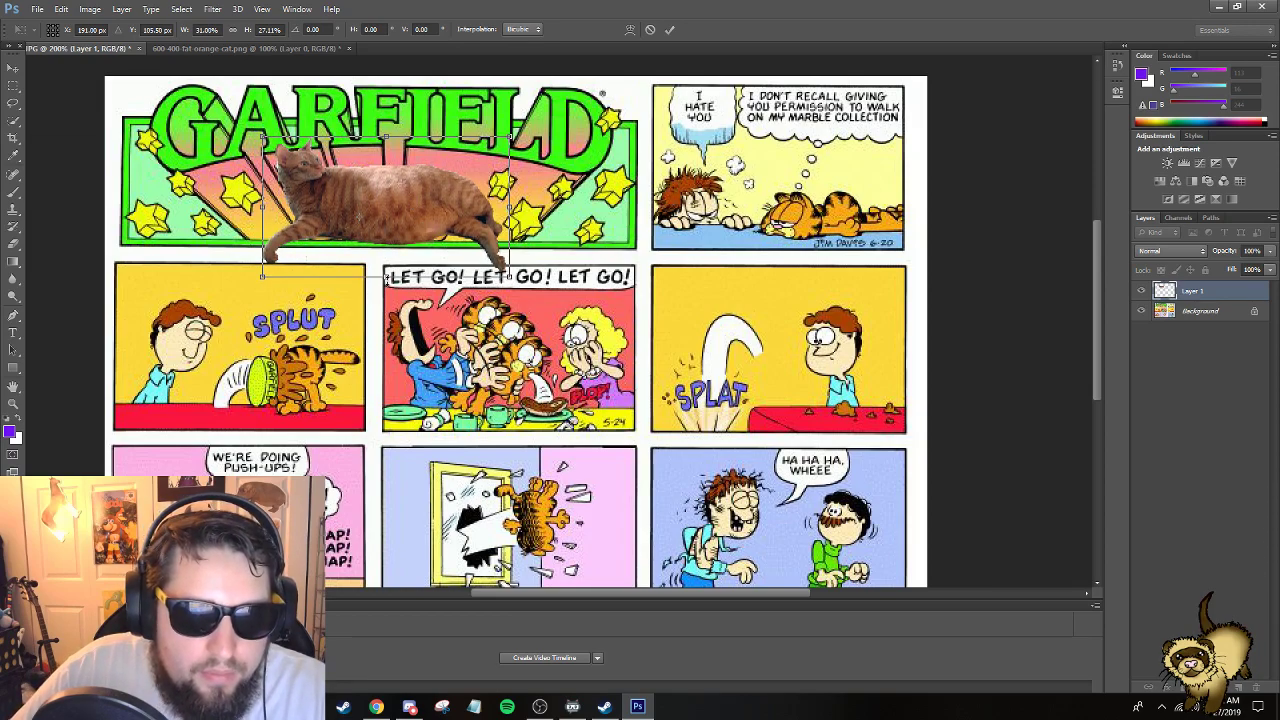
pyautogui.moveTo(386, 277); pyautogui.dragTo(386, 284)
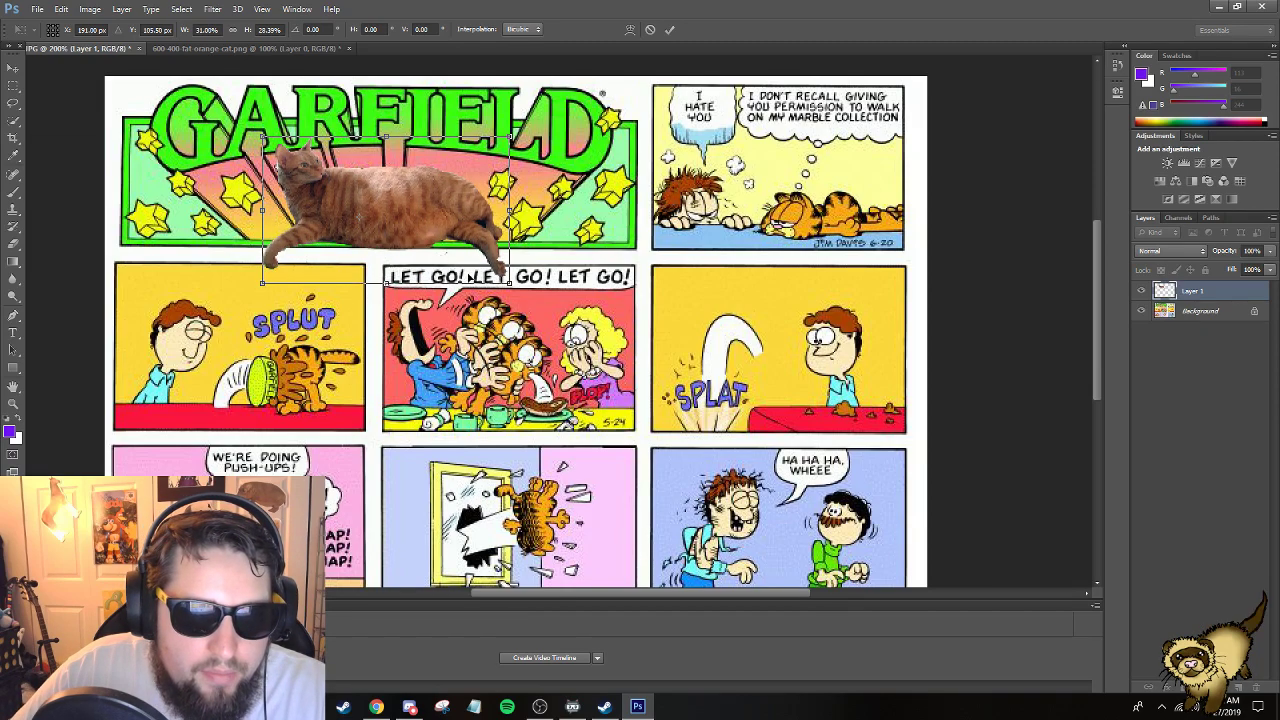
pyautogui.press('Return')
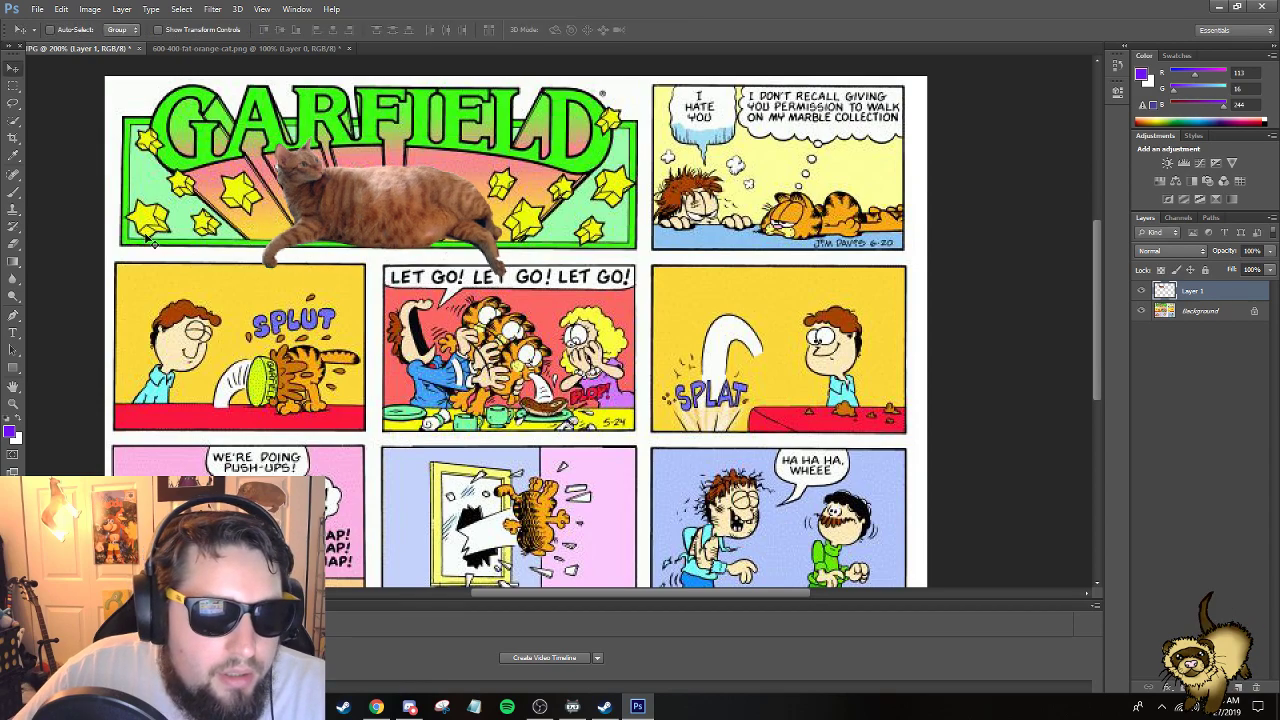
pyautogui.click(13, 244)
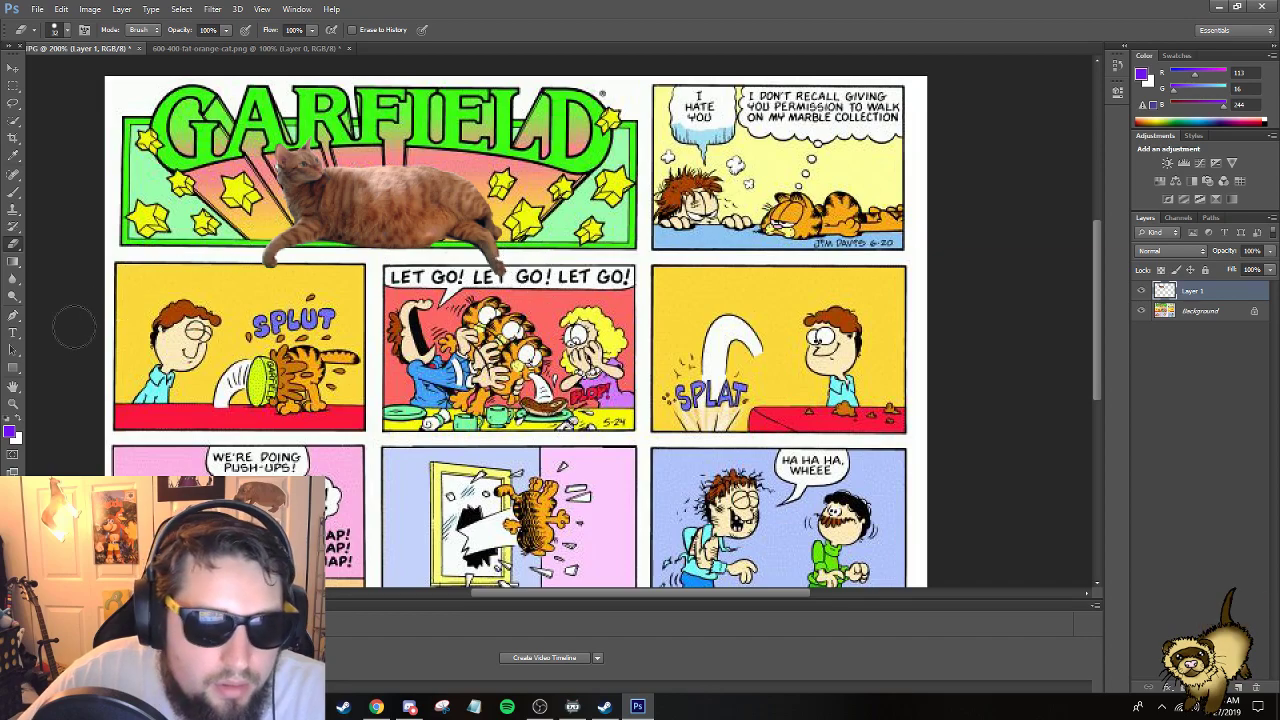
pyautogui.click(14, 210)
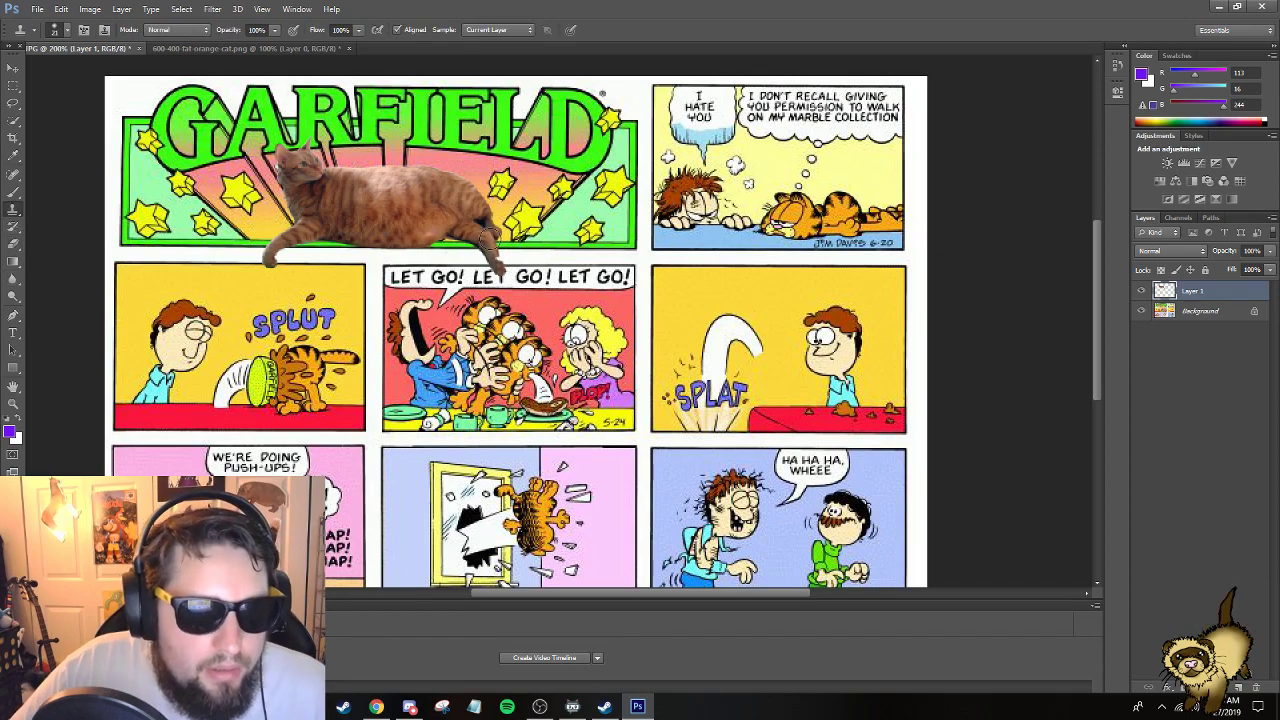
pyautogui.rightClick(572, 257)
pyautogui.press('Return')
pyautogui.click(590, 300)
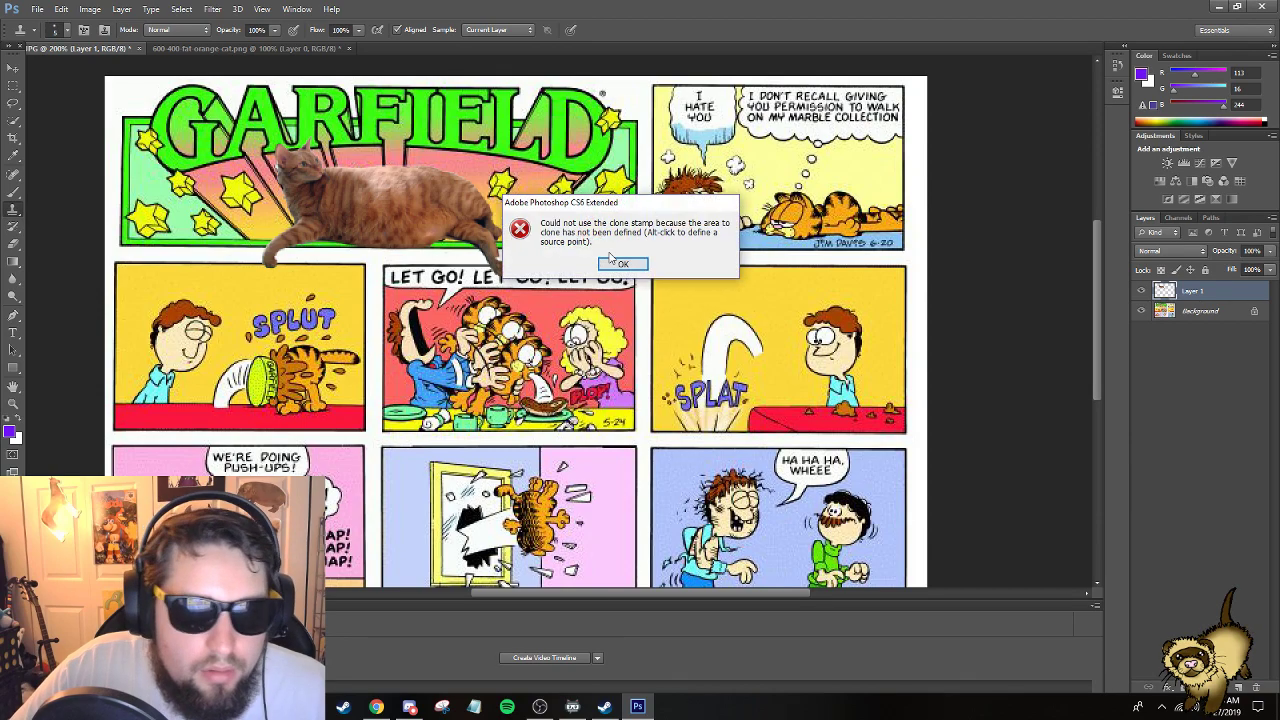
pyautogui.press('Return')
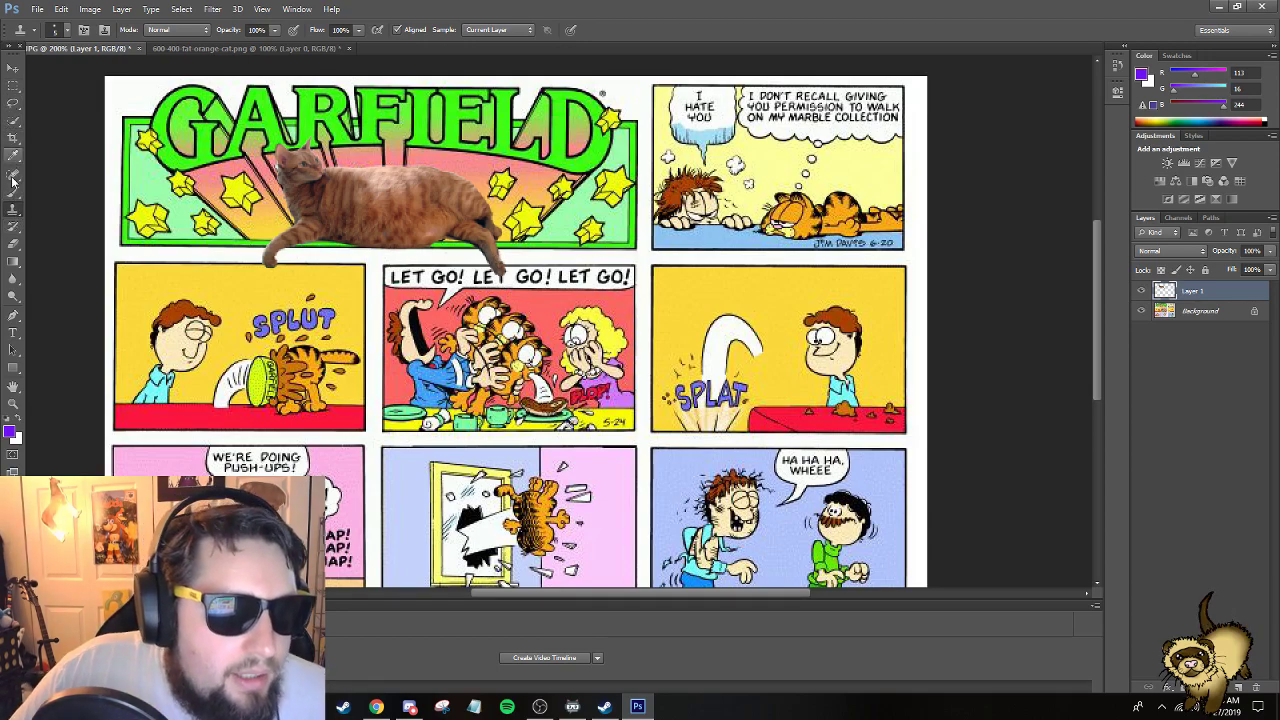
# Erase the tips of the cat's front paw and hind foot that hang below the title panel.
pyautogui.click(13, 243)
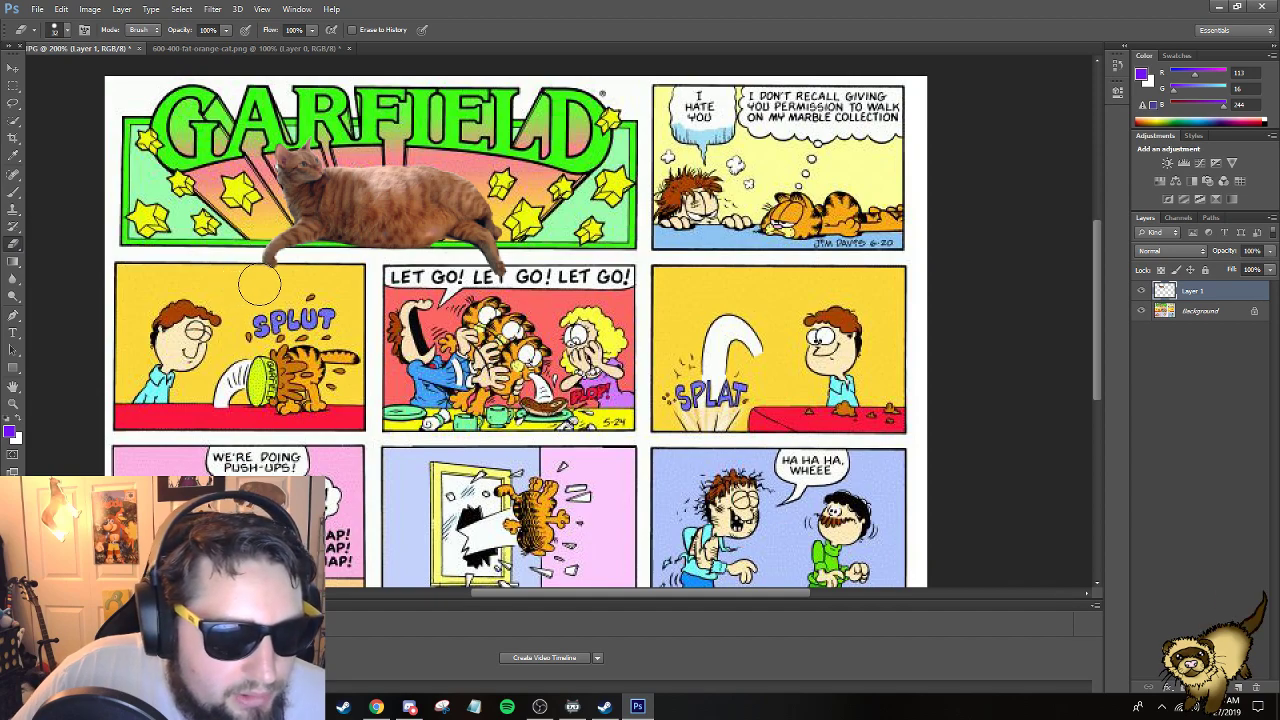
pyautogui.moveTo(259, 285)
pyautogui.mouseDown()
pyautogui.moveTo(377, 297)
pyautogui.moveTo(482, 283)
pyautogui.moveTo(520, 290)
pyautogui.mouseUp()
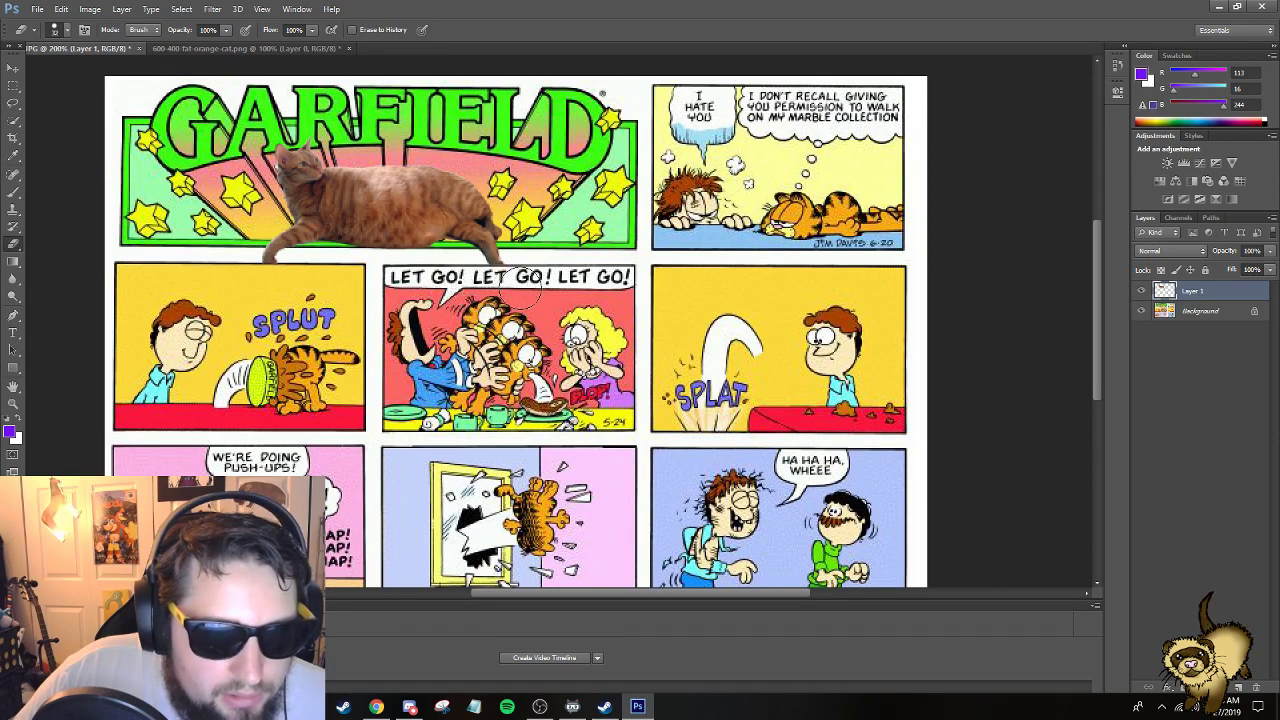
pyautogui.click(7, 68)
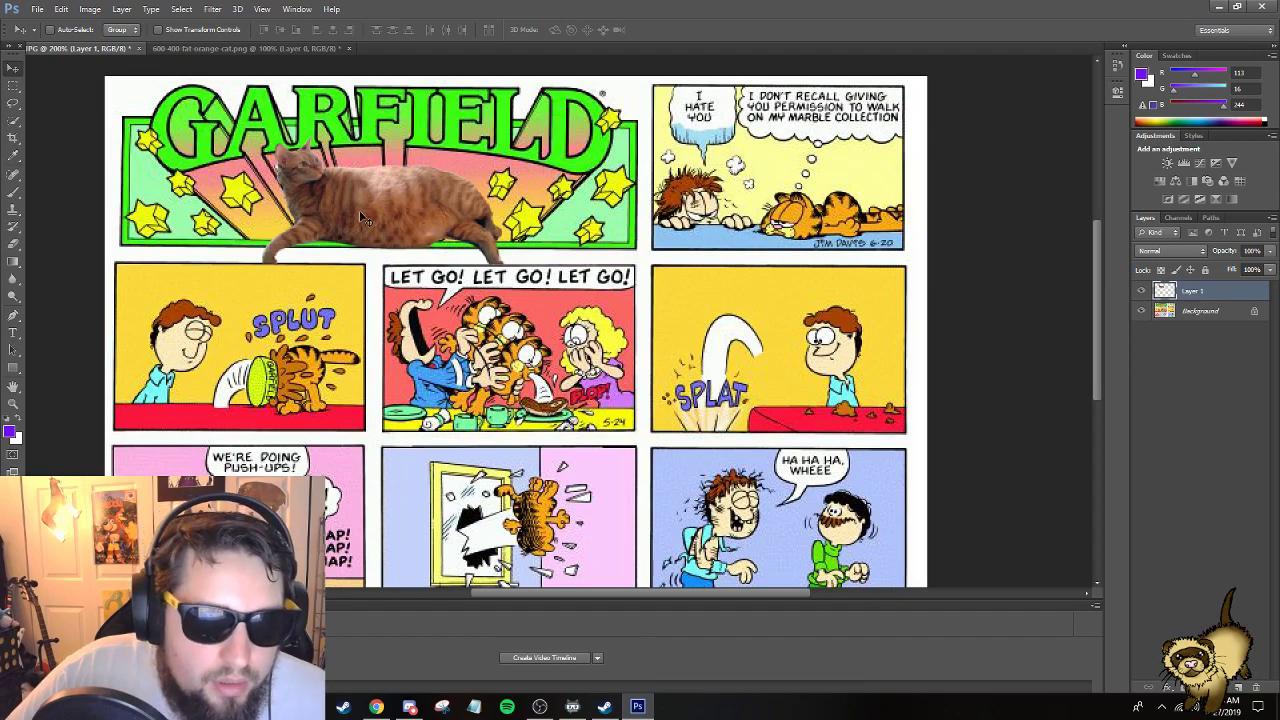
# Convert the locked Background into a regular layer while the cat layer is hidden, and show the cat layer again.
pyautogui.click(1142, 291)
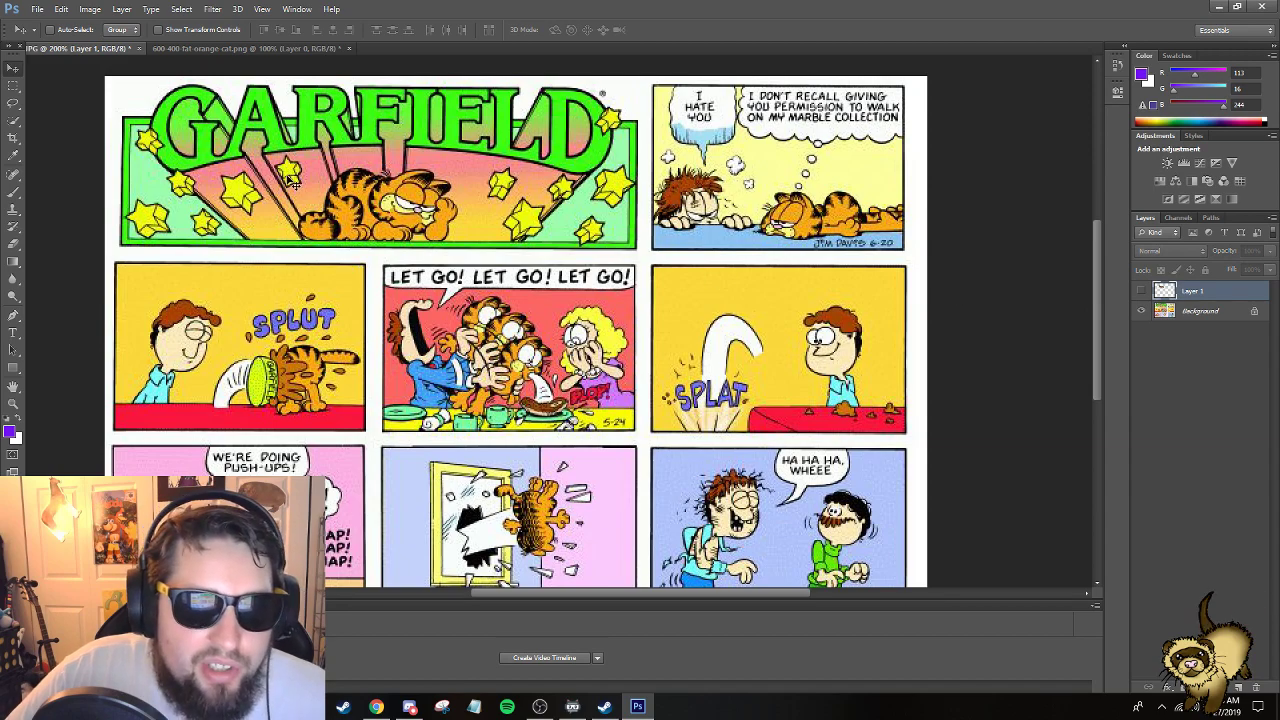
pyautogui.click(13, 208)
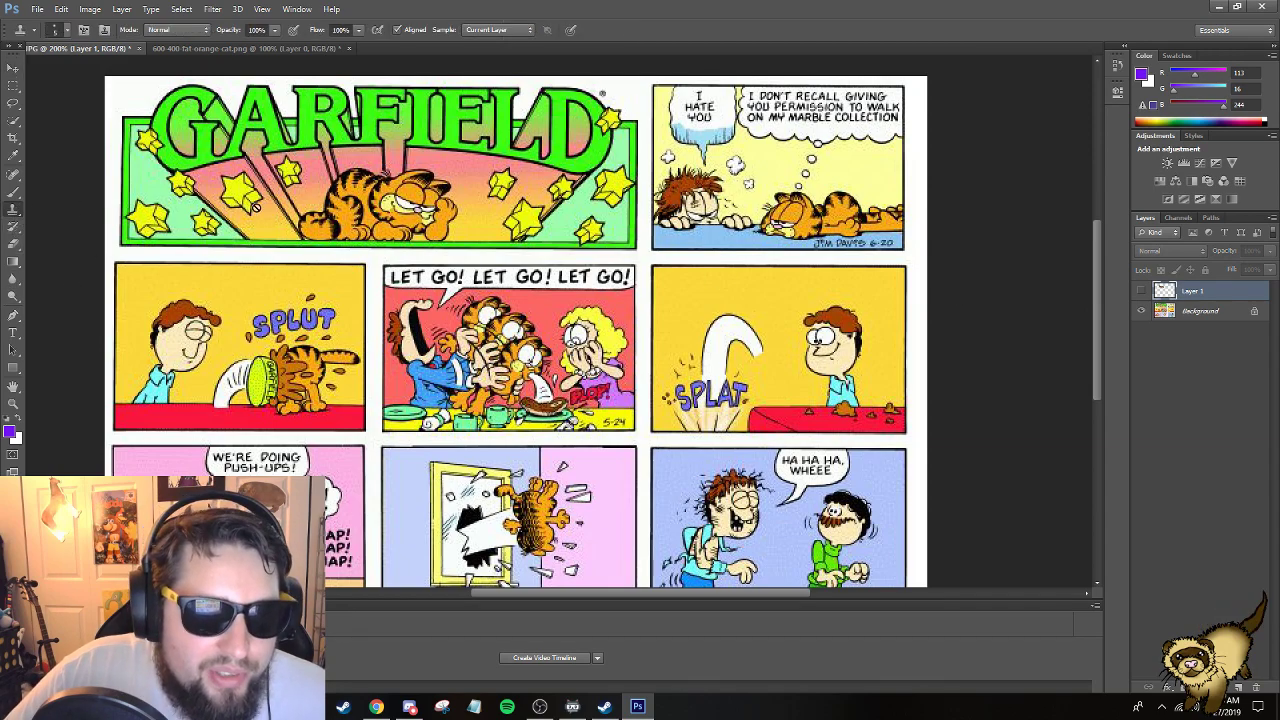
pyautogui.click(1233, 311)
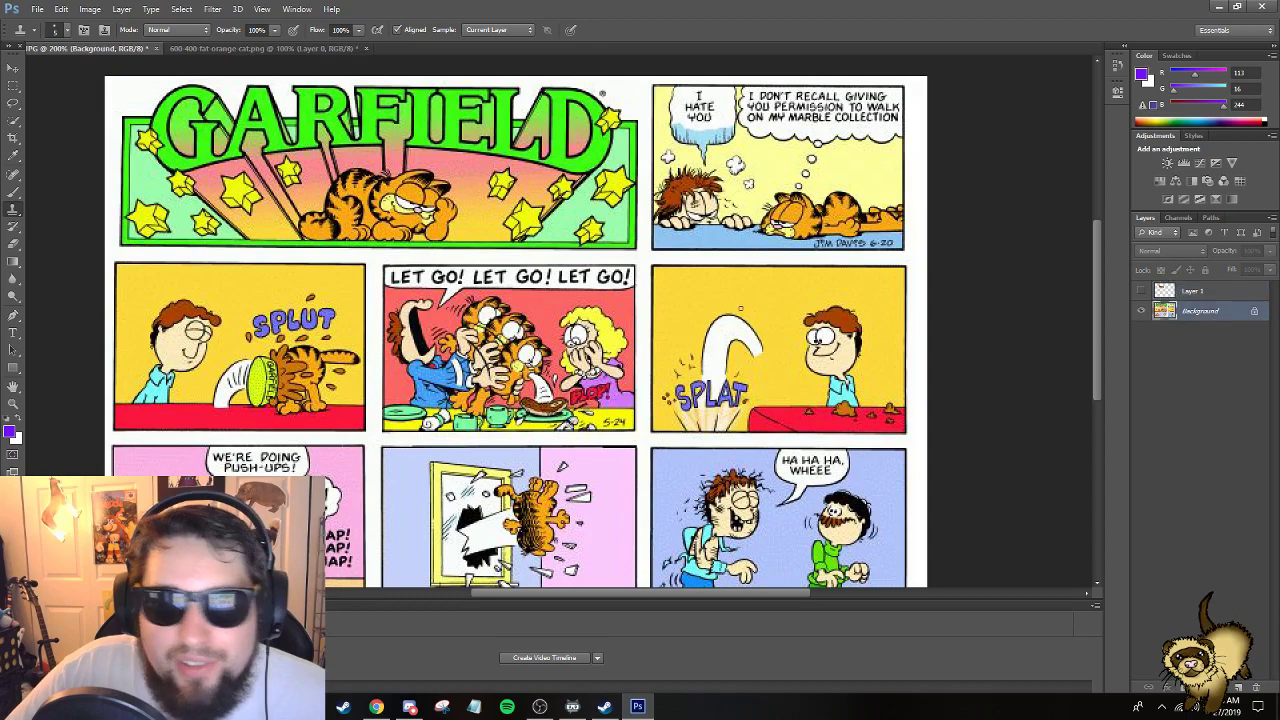
pyautogui.doubleClick(1254, 314)
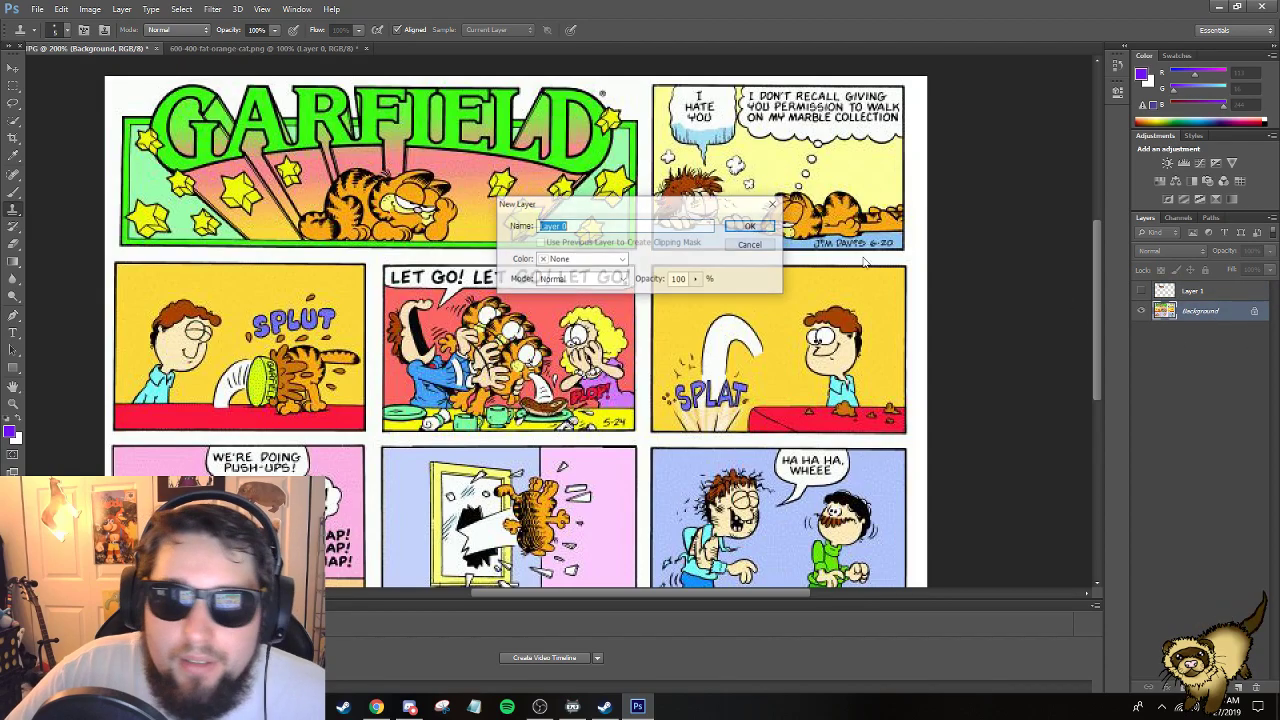
pyautogui.click(768, 228)
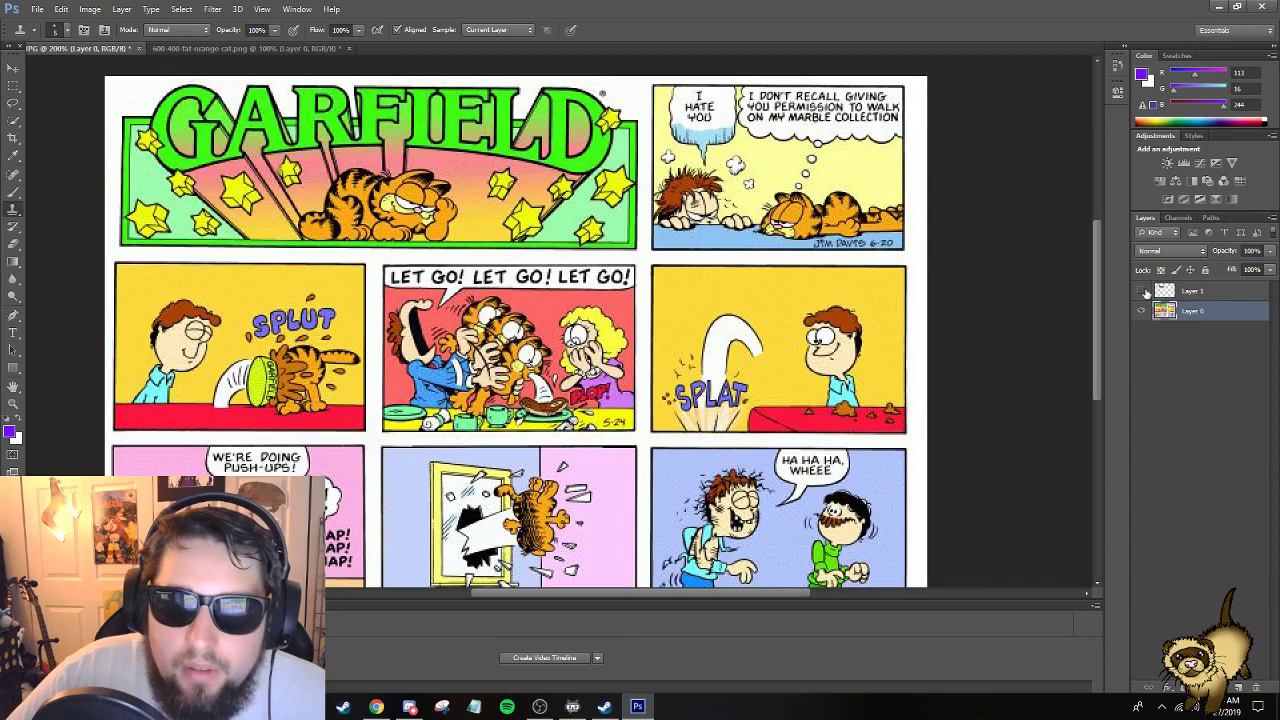
pyautogui.click(1143, 291)
pyautogui.click(1142, 291)
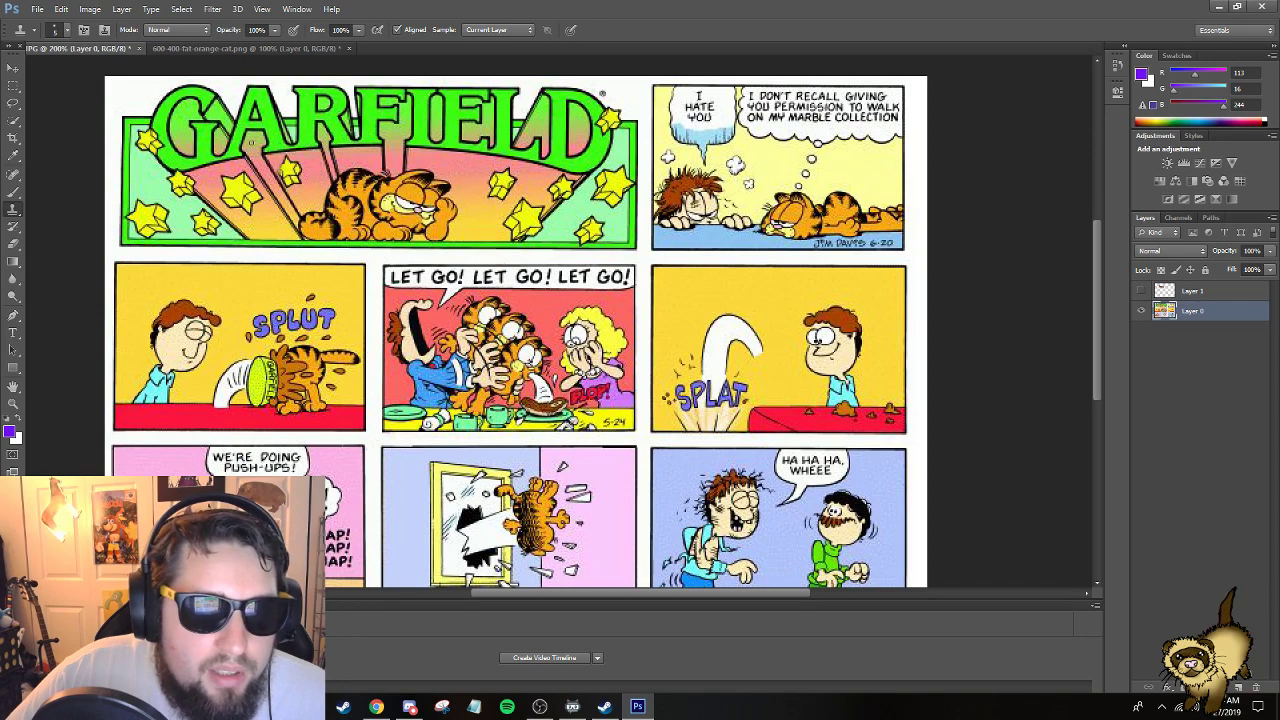
pyautogui.click(1143, 291)
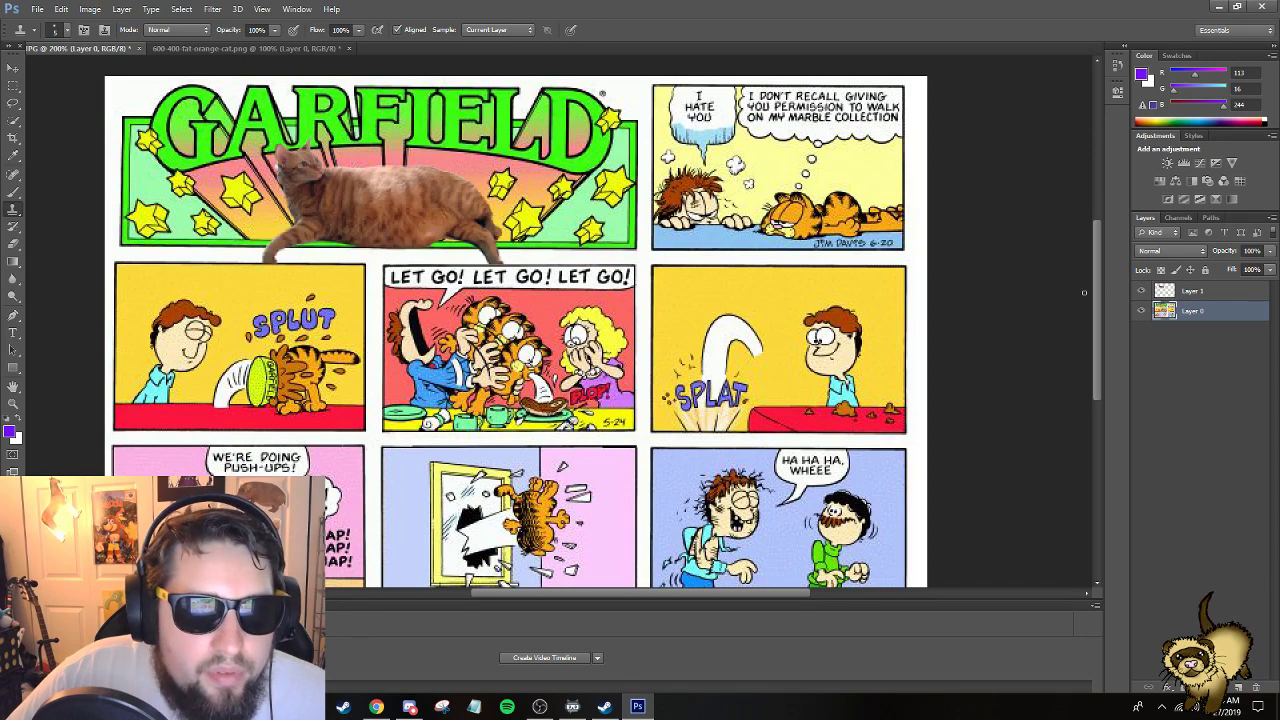
pyautogui.click(13, 244)
pyautogui.rightClick(259, 168)
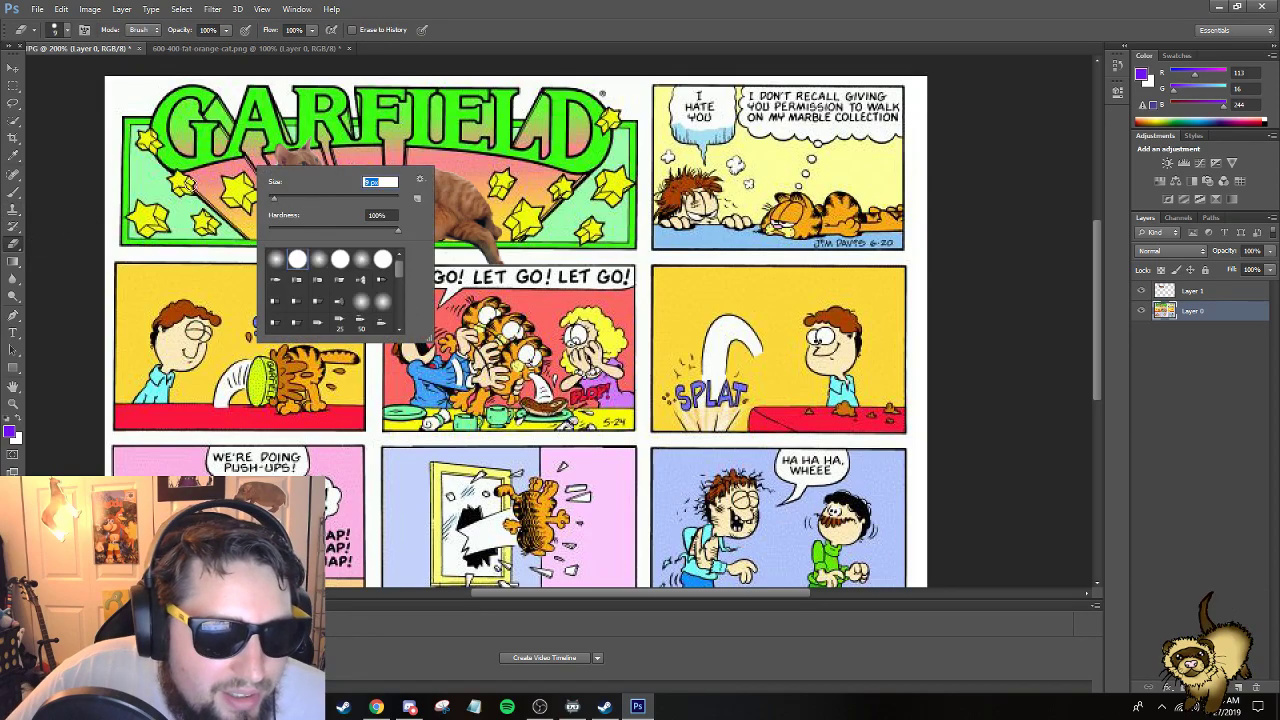
pyautogui.click(120, 188)
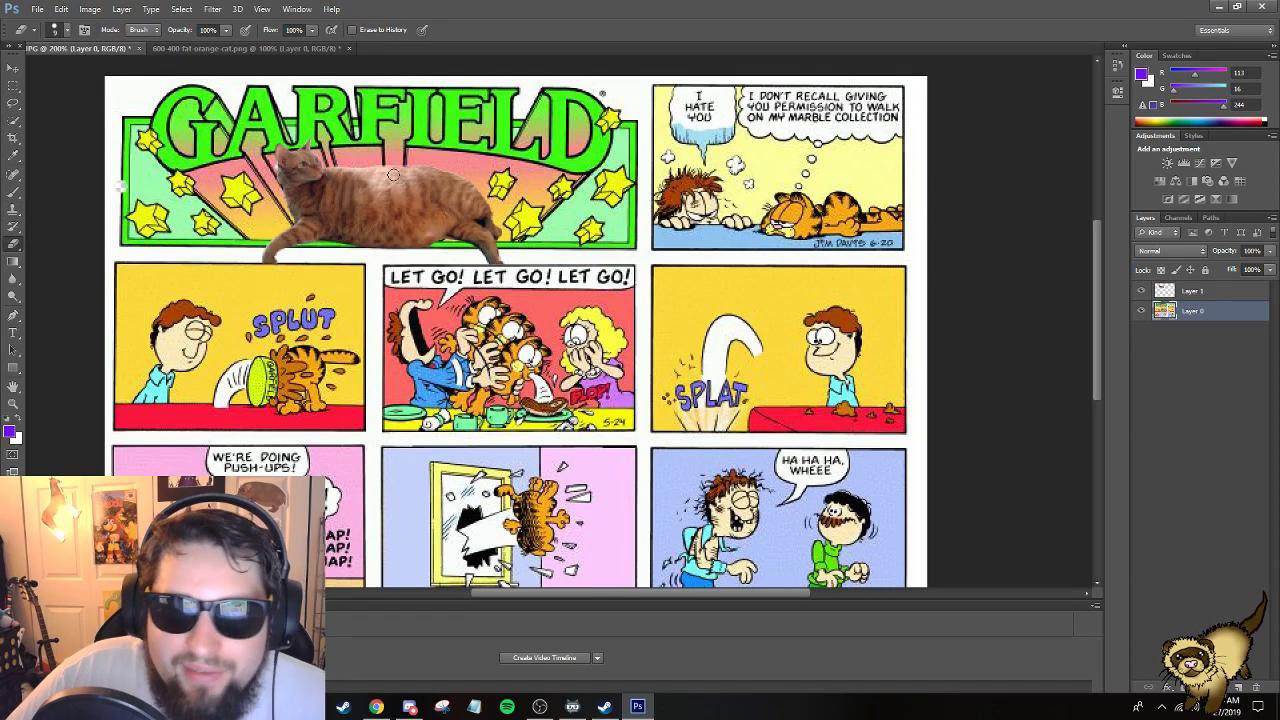
pyautogui.click(61, 9)
pyautogui.click(80, 46)
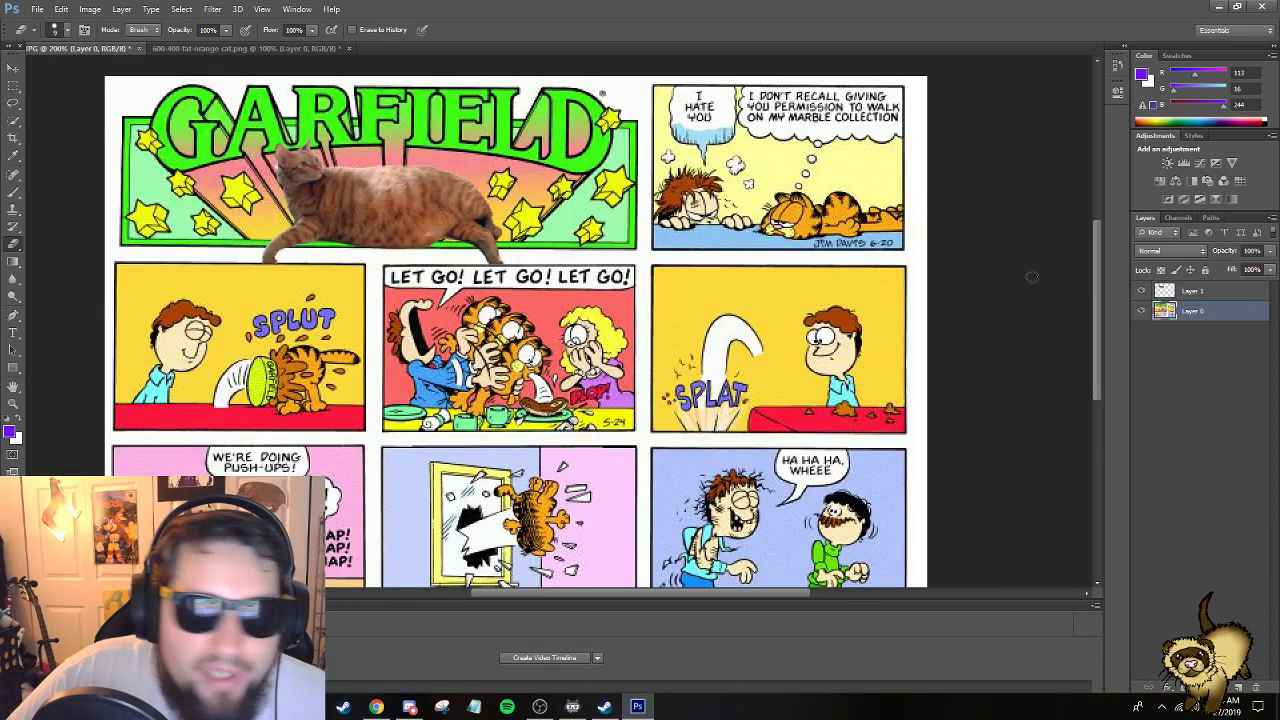
# Switch to the Paint Bucket Tool and set the foreground color to the pale yellow fdff9e sampled from the "I HATE YOU" panel's background.
pyautogui.click(1190, 292)
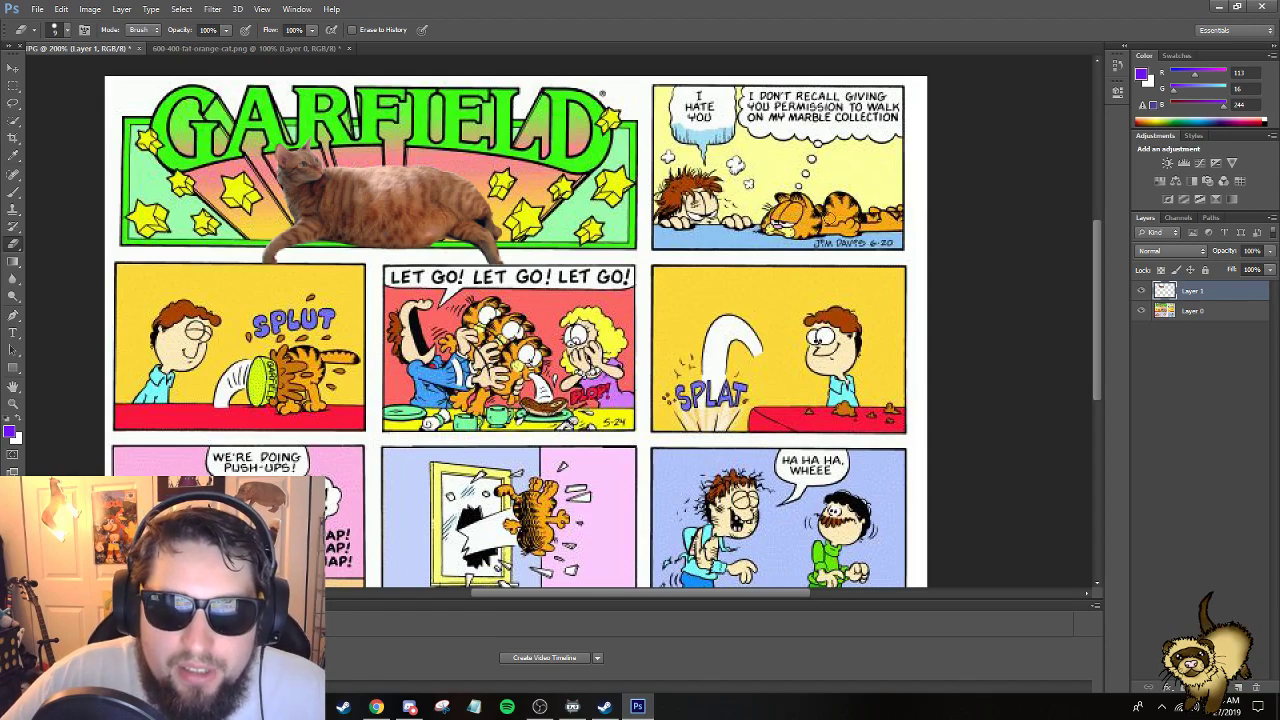
pyautogui.click(13, 262)
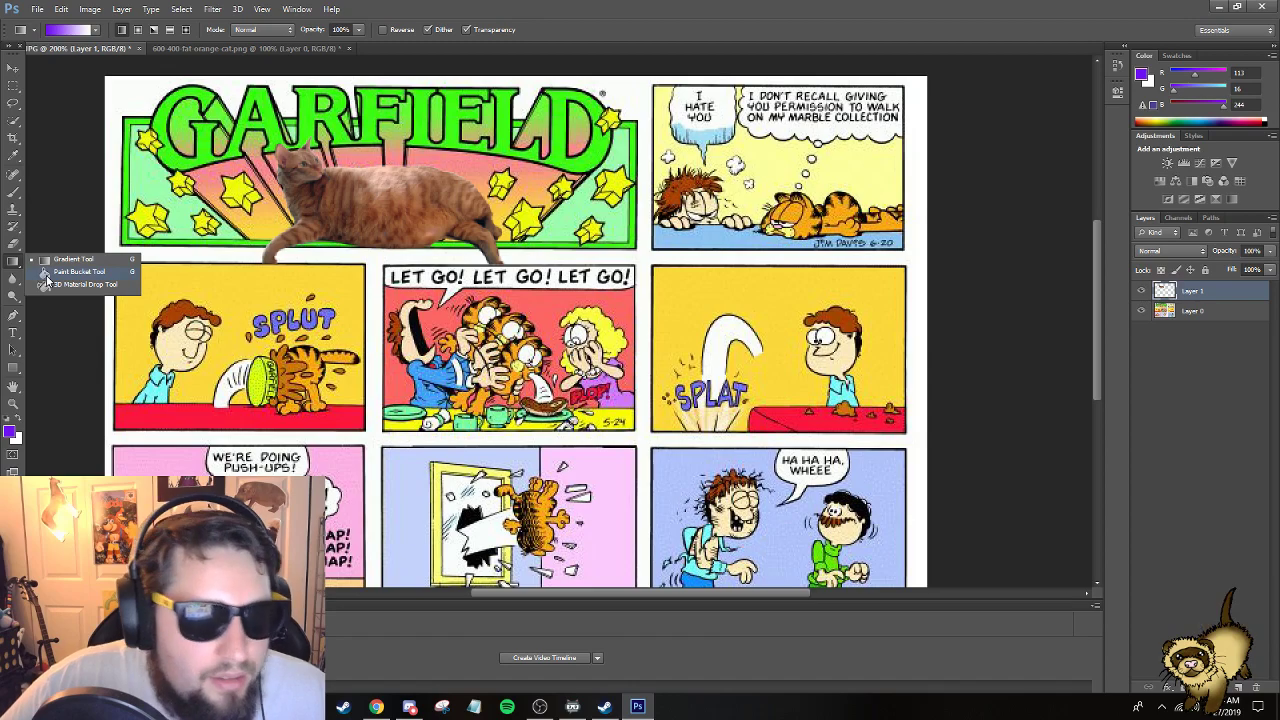
pyautogui.click(46, 280)
pyautogui.click(19, 405)
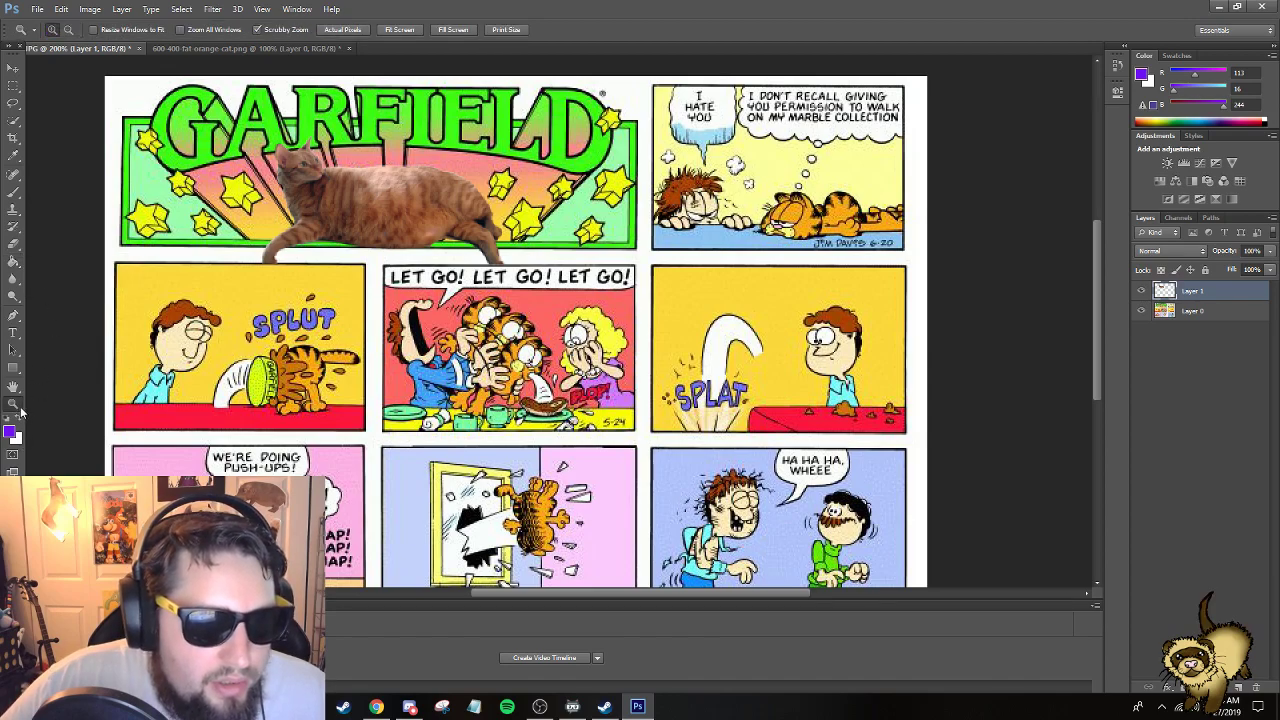
pyautogui.click(13, 262)
pyautogui.click(22, 424)
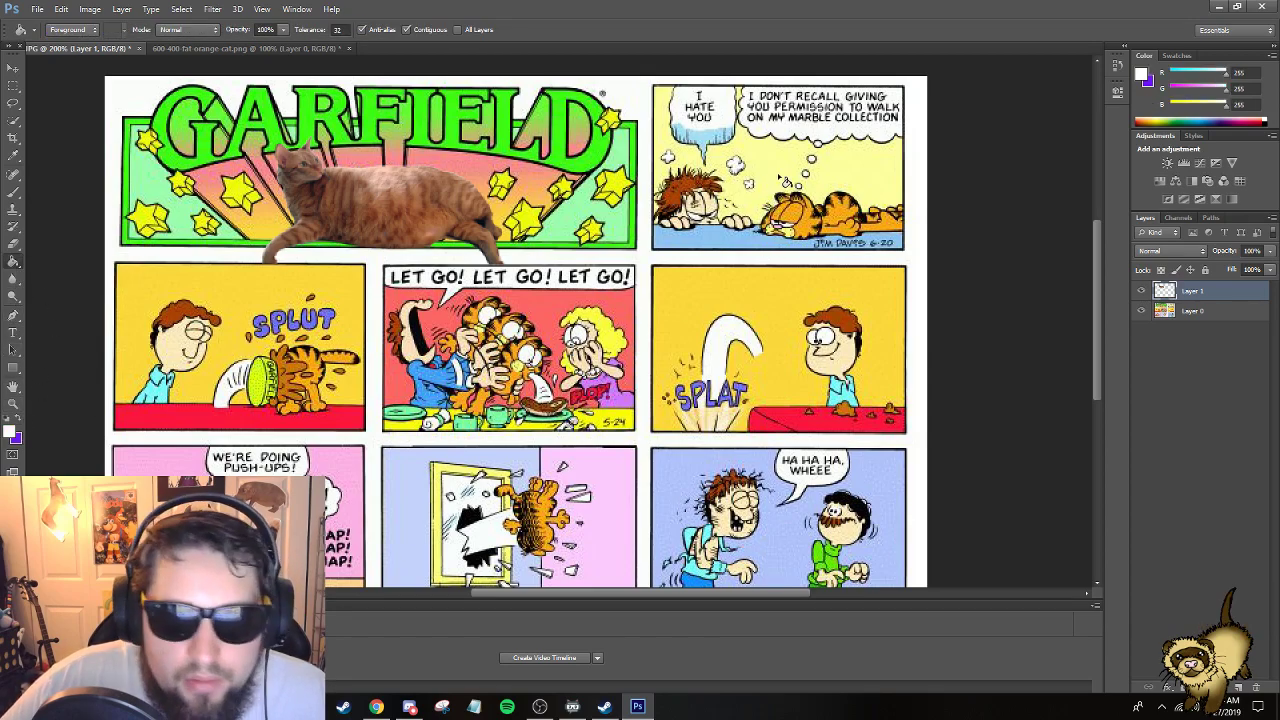
pyautogui.click(12, 432)
pyautogui.click(851, 147)
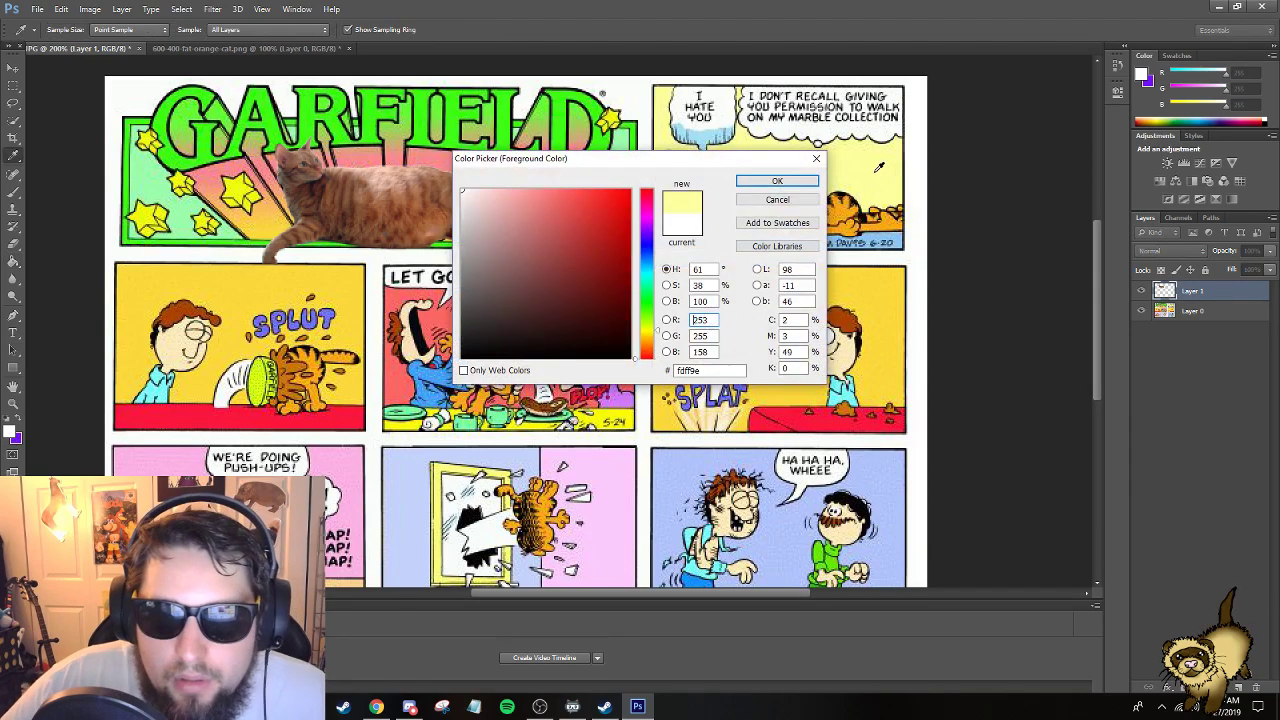
pyautogui.click(777, 181)
pyautogui.click(846, 215)
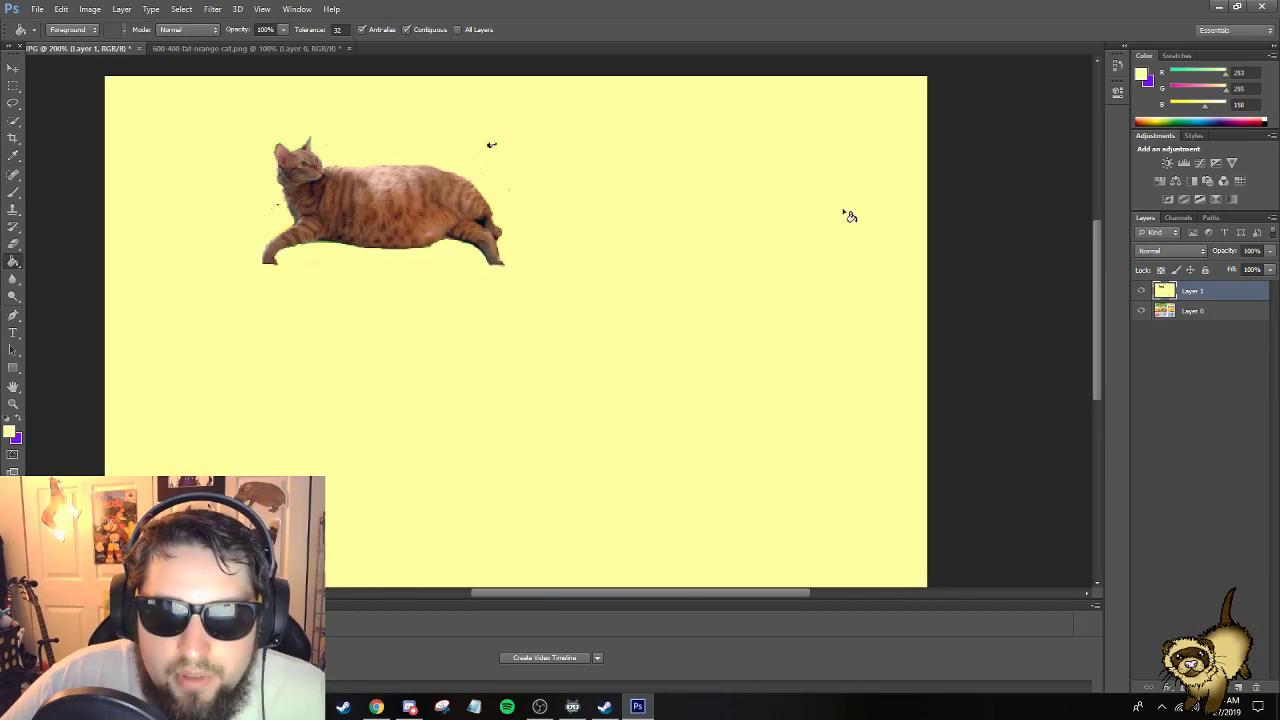
pyautogui.hotkey('ctrl', 'z')
pyautogui.hotkey('alt', 'z')
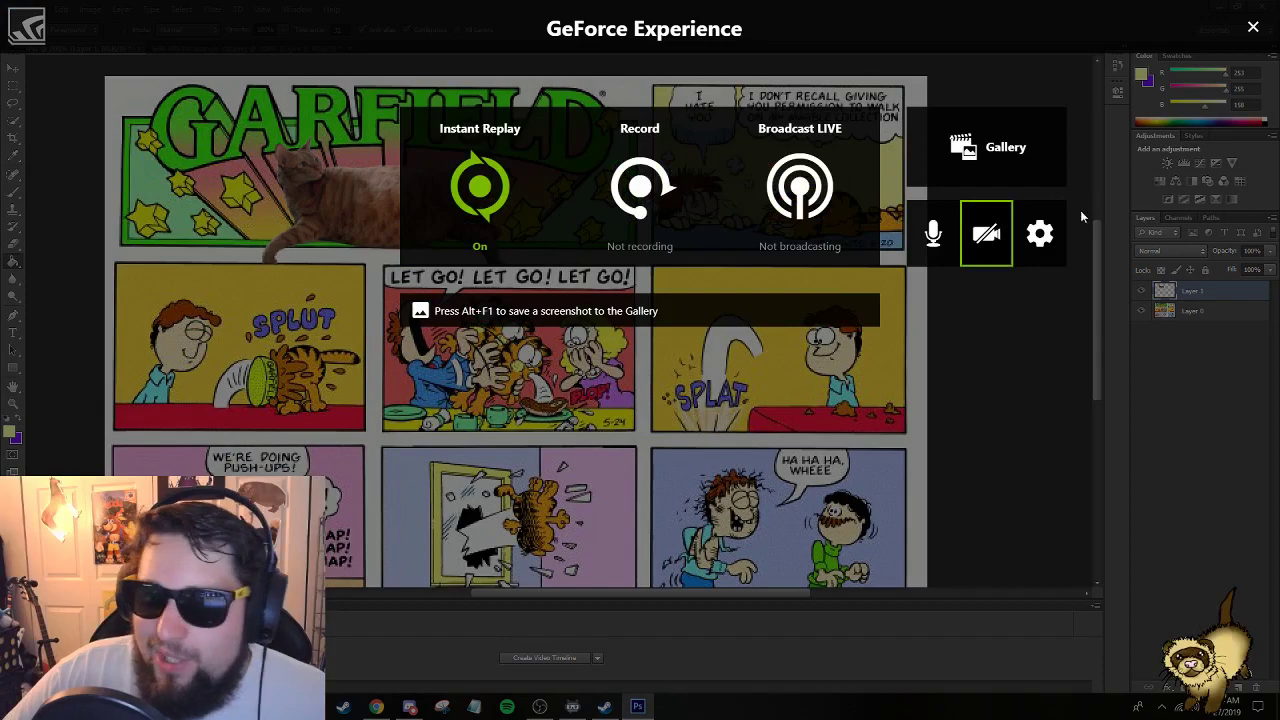
pyautogui.click(1253, 27)
# On the comic layer, paint over the thought bubble and most of Garfield in the "I HATE YOU" panel with a 21 px pale yellow brush.
pyautogui.click(1190, 316)
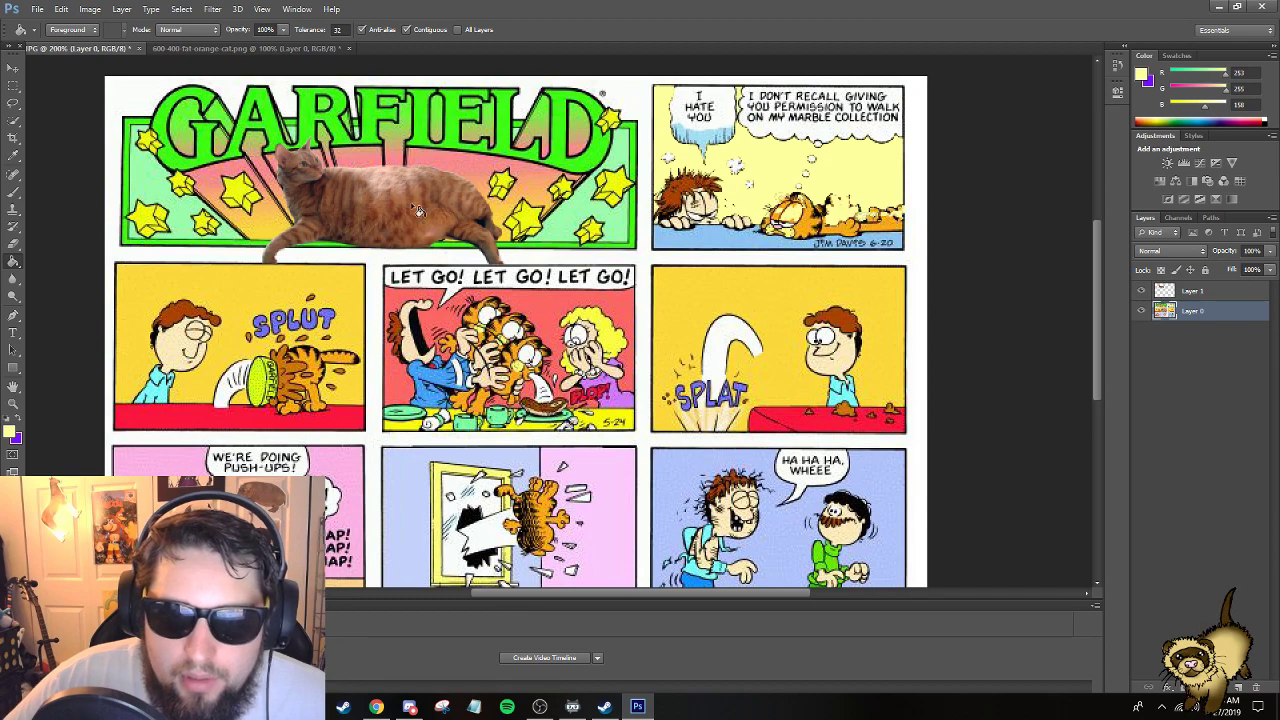
pyautogui.click(13, 192)
pyautogui.rightClick(782, 190)
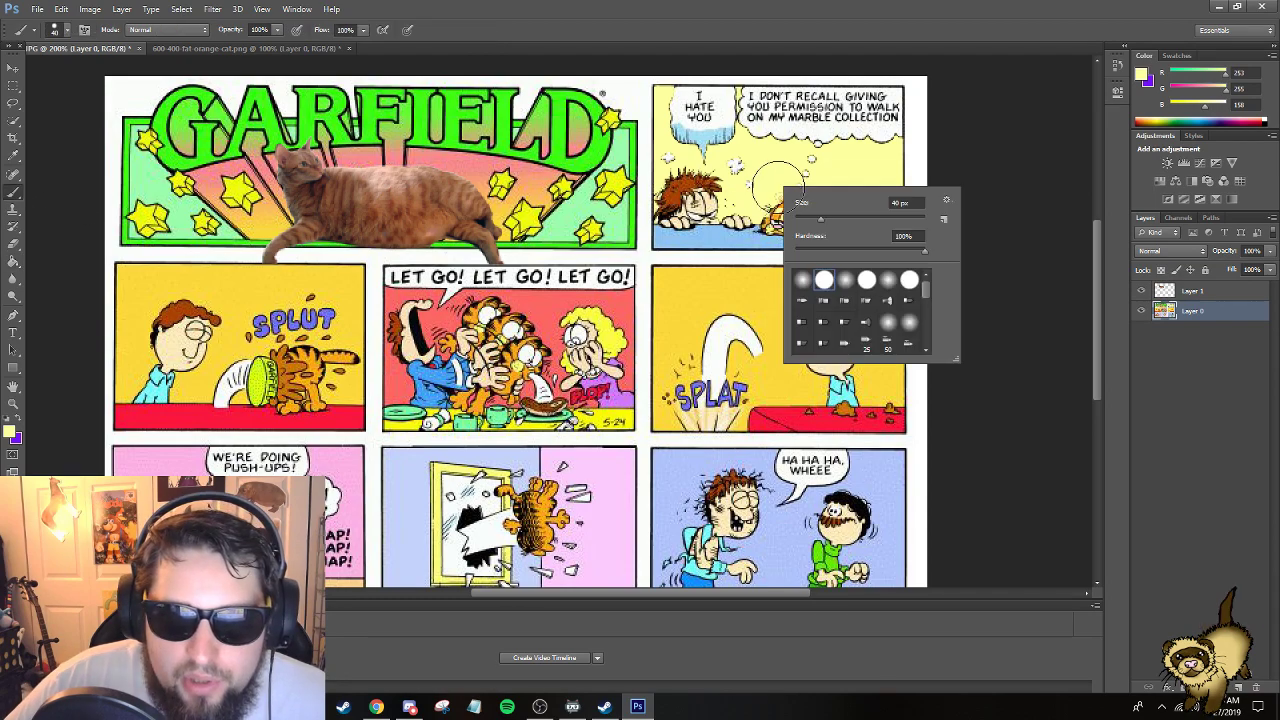
pyautogui.moveTo(822, 220); pyautogui.dragTo(810, 220)
pyautogui.press('Return')
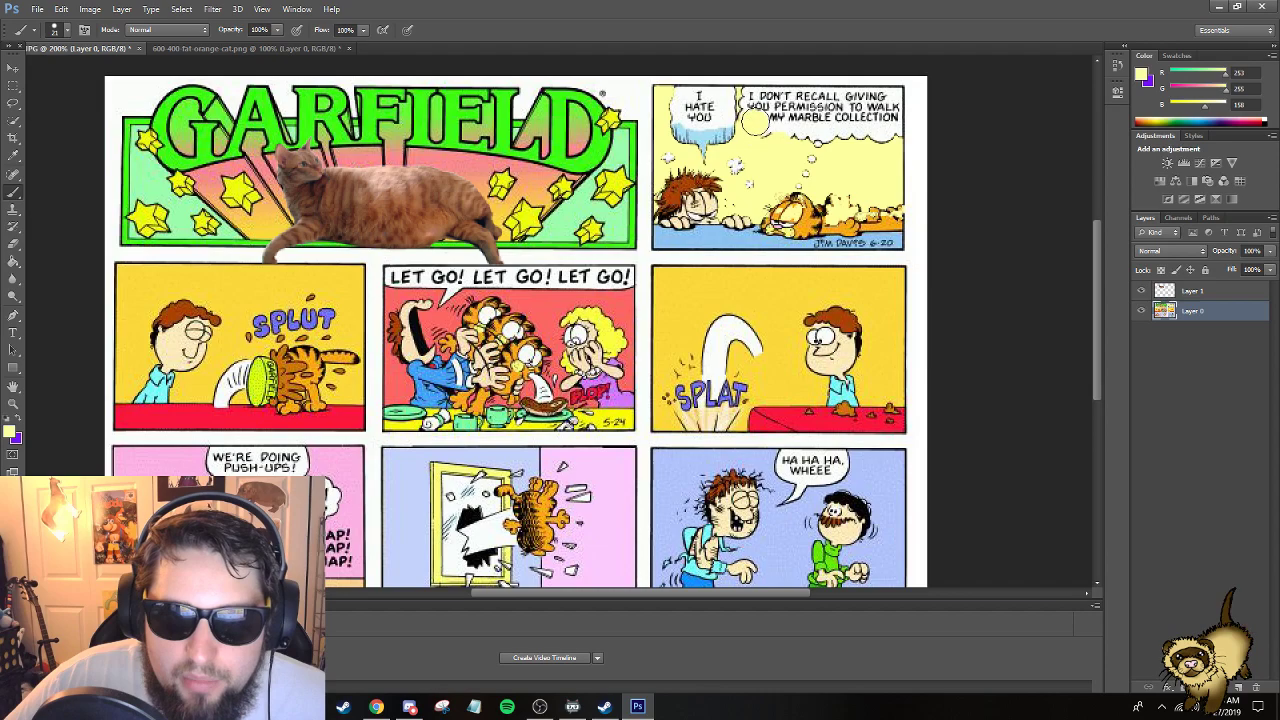
pyautogui.moveTo(755, 101)
pyautogui.mouseDown()
pyautogui.moveTo(862, 139)
pyautogui.moveTo(802, 141)
pyautogui.moveTo(818, 138)
pyautogui.moveTo(812, 162)
pyautogui.moveTo(766, 205)
pyautogui.moveTo(871, 203)
pyautogui.moveTo(889, 187)
pyautogui.moveTo(887, 108)
pyautogui.moveTo(755, 104)
pyautogui.mouseUp()
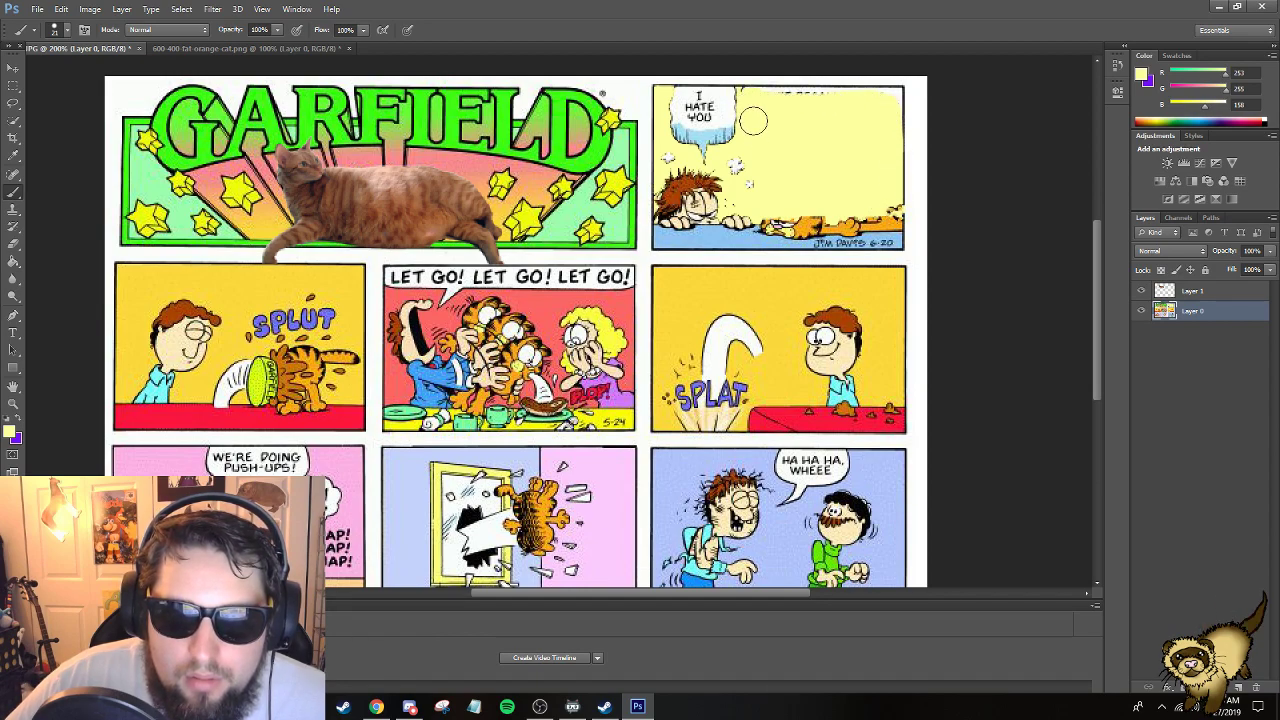
# Reduce the brush to 6 px and paint over the leftover lettering along the panel border and Garfield's remains above the table edge.
pyautogui.rightClick(770, 139)
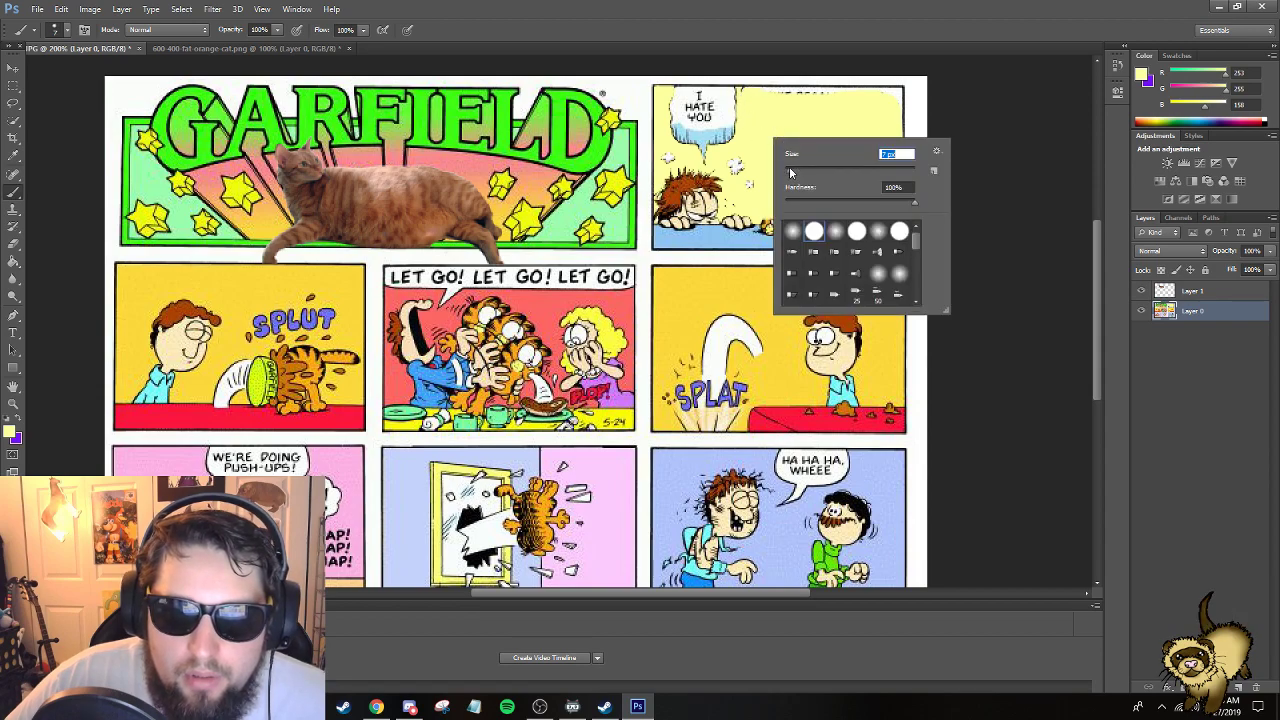
pyautogui.click(983, 112)
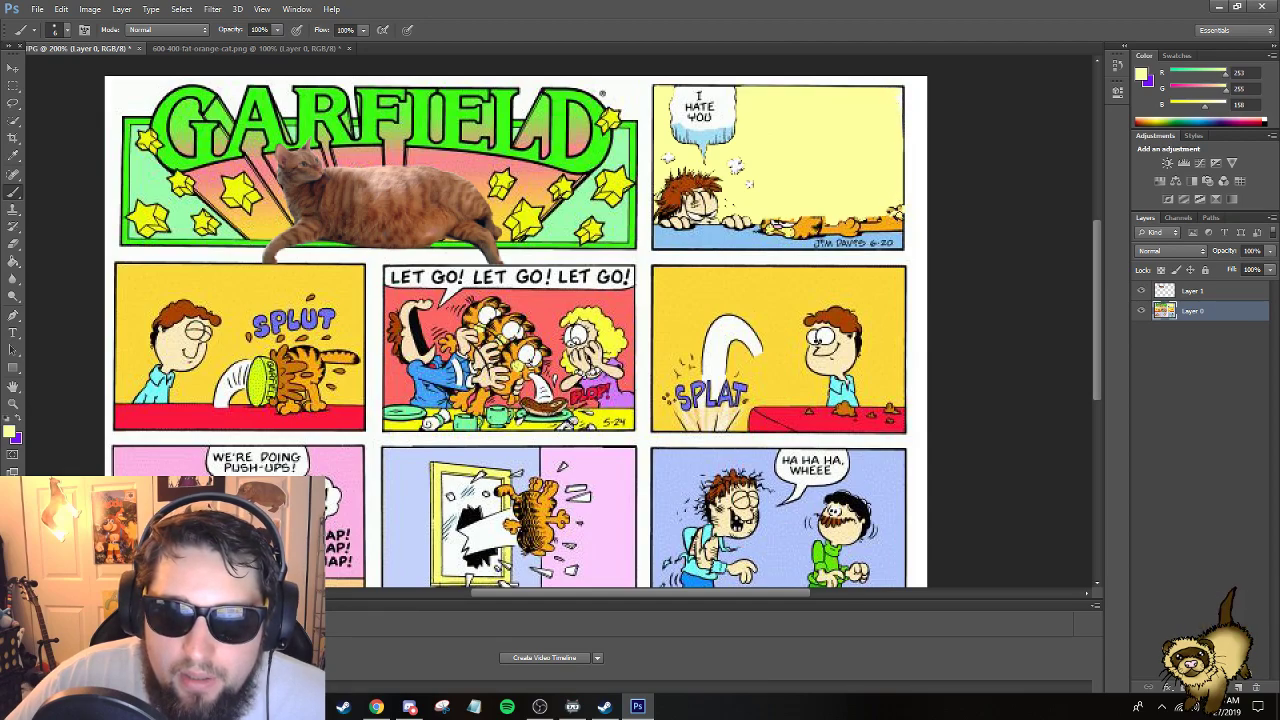
pyautogui.moveTo(900, 154); pyautogui.dragTo(898, 216)
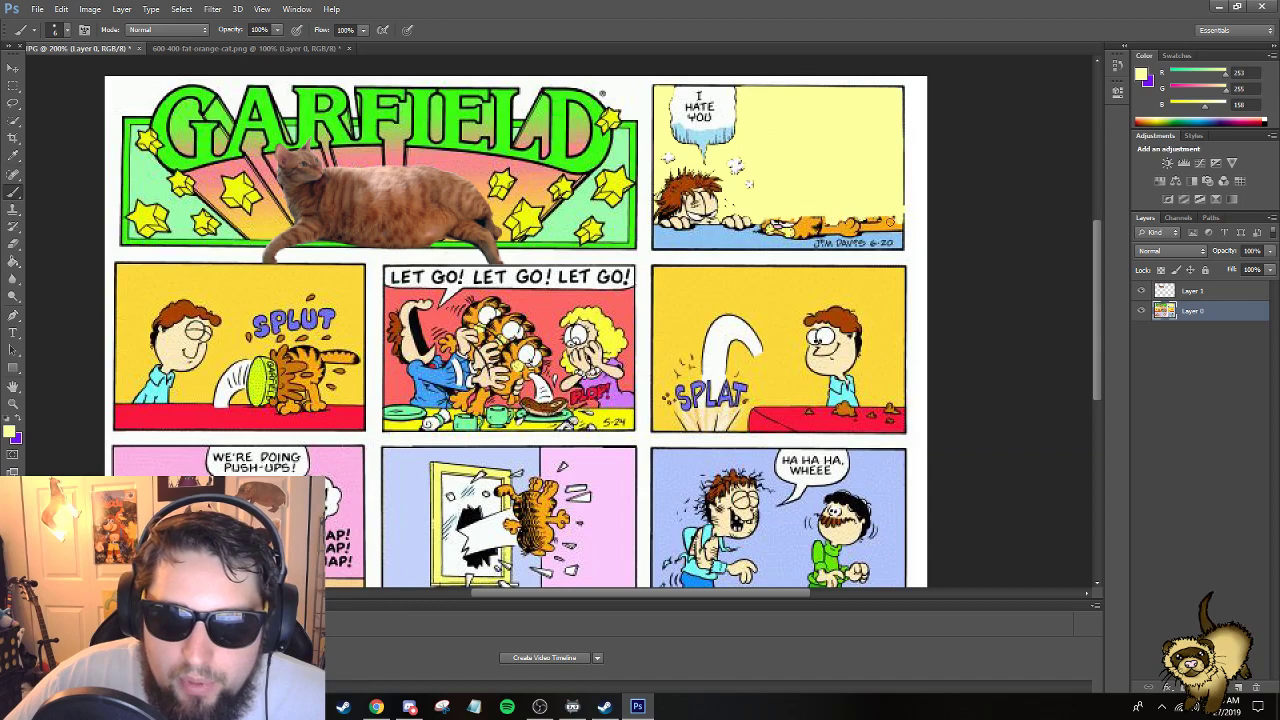
pyautogui.moveTo(760, 221); pyautogui.dragTo(898, 221)
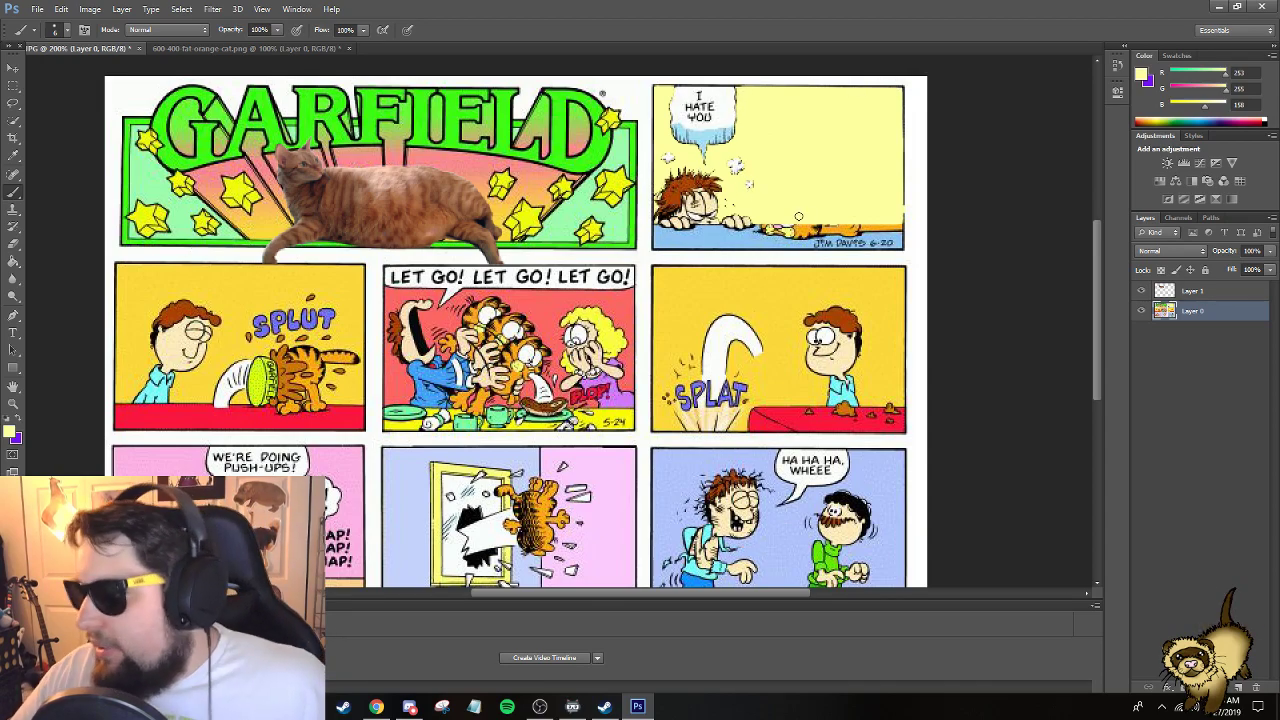
# Swap the foreground and background colors and set the foreground to the blue 8cc2f0 sampled from the table in the "I HATE YOU" panel.
pyautogui.click(20, 426)
pyautogui.click(9, 431)
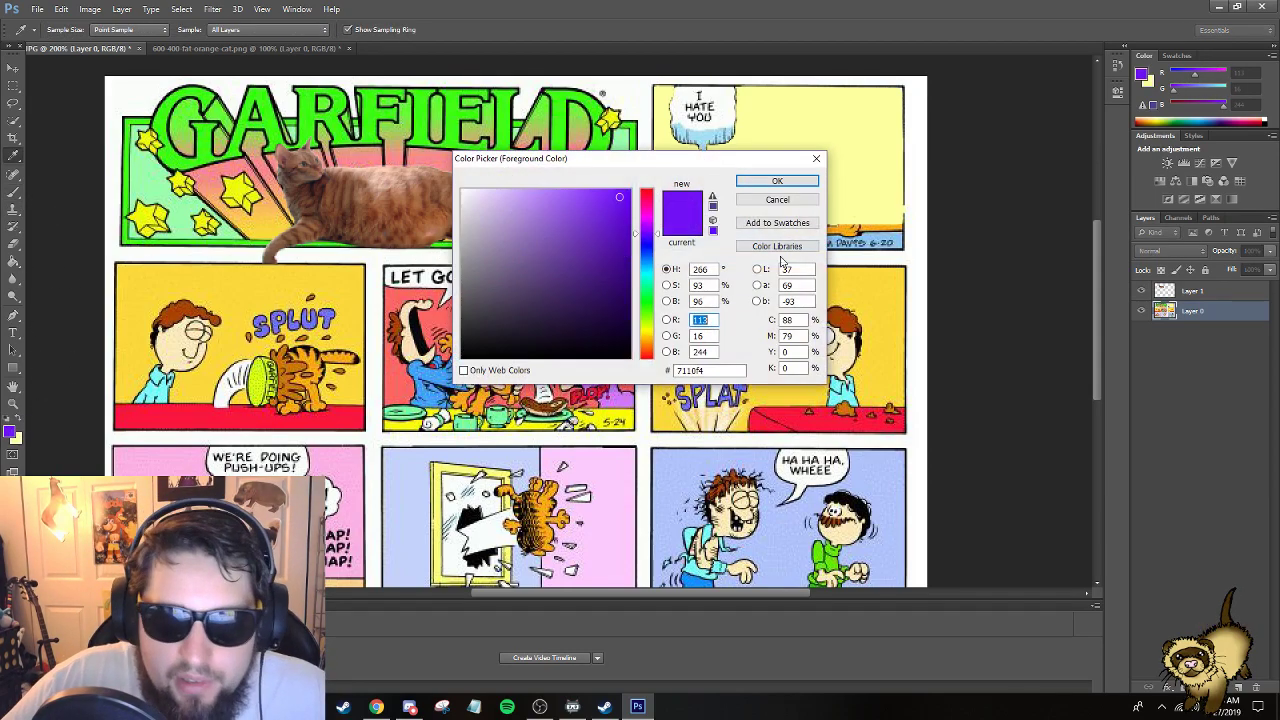
pyautogui.moveTo(772, 163); pyautogui.dragTo(553, 164)
pyautogui.click(705, 241)
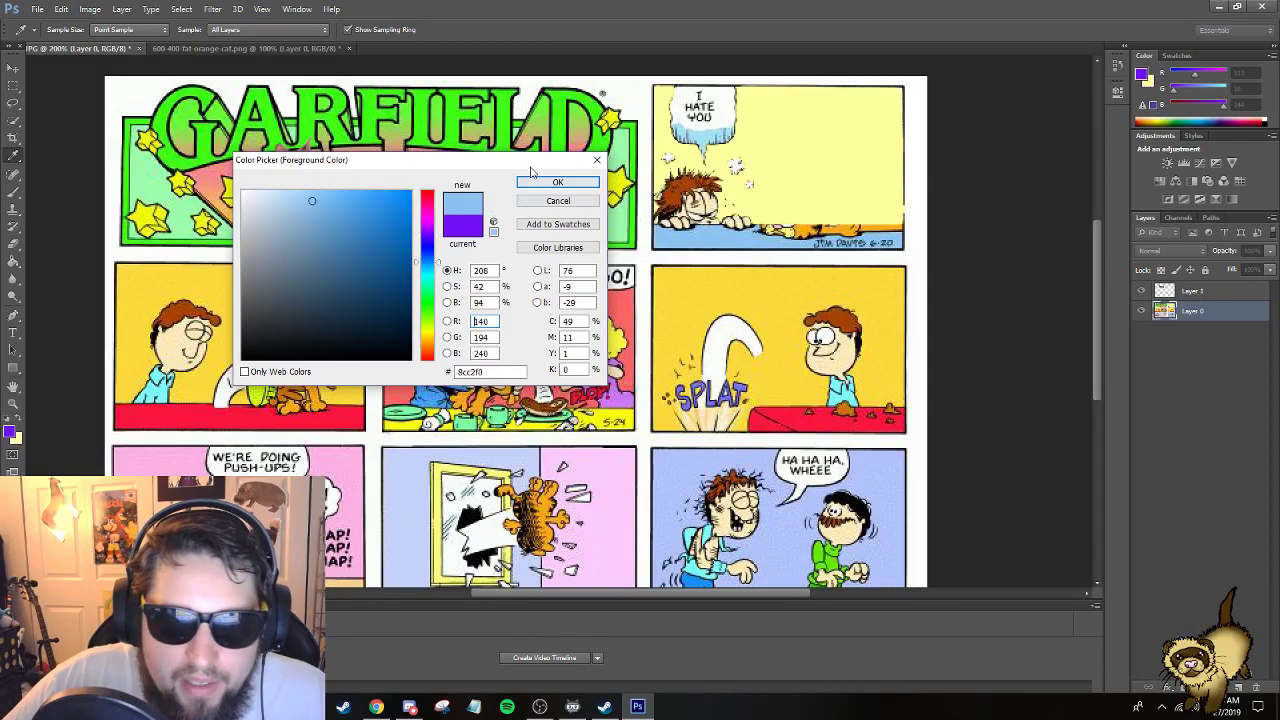
pyautogui.click(557, 182)
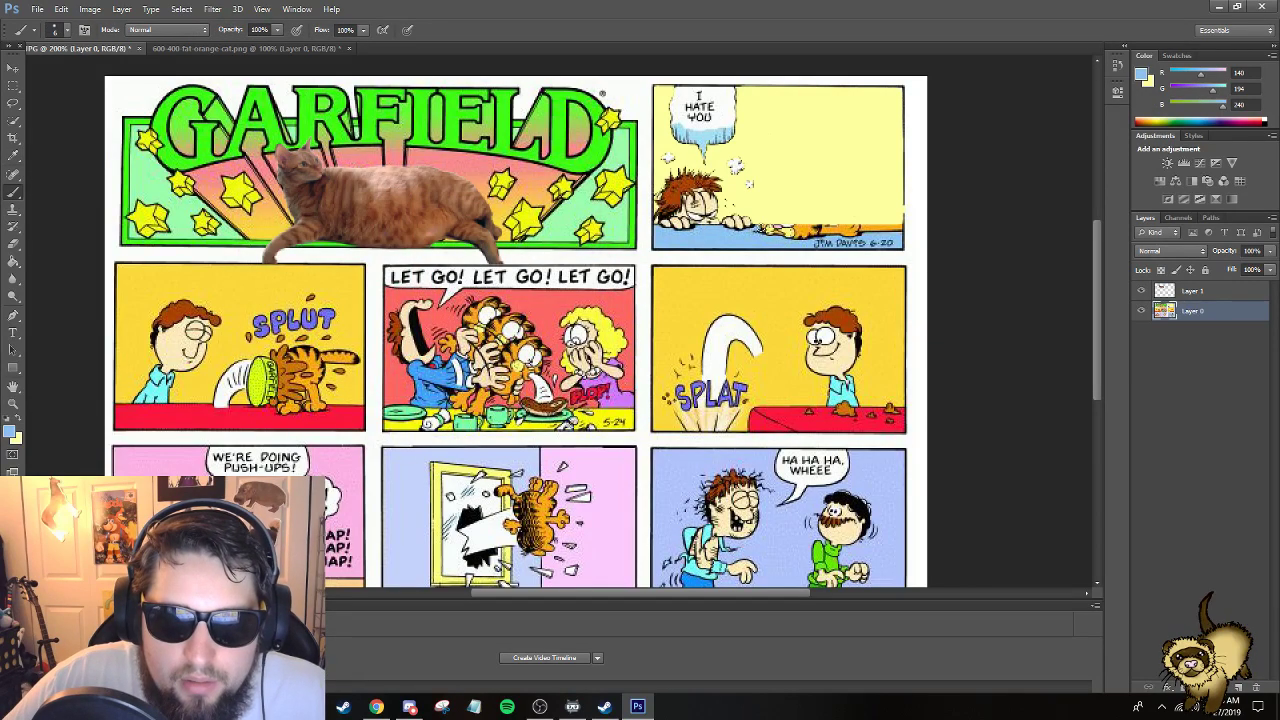
# Paint over Garfield's orange remains on the table in the "I HATE YOU" panel with the blue brush and Paint Bucket Tool.
pyautogui.moveTo(760, 228)
pyautogui.mouseDown()
pyautogui.moveTo(899, 229)
pyautogui.moveTo(763, 234)
pyautogui.mouseUp()
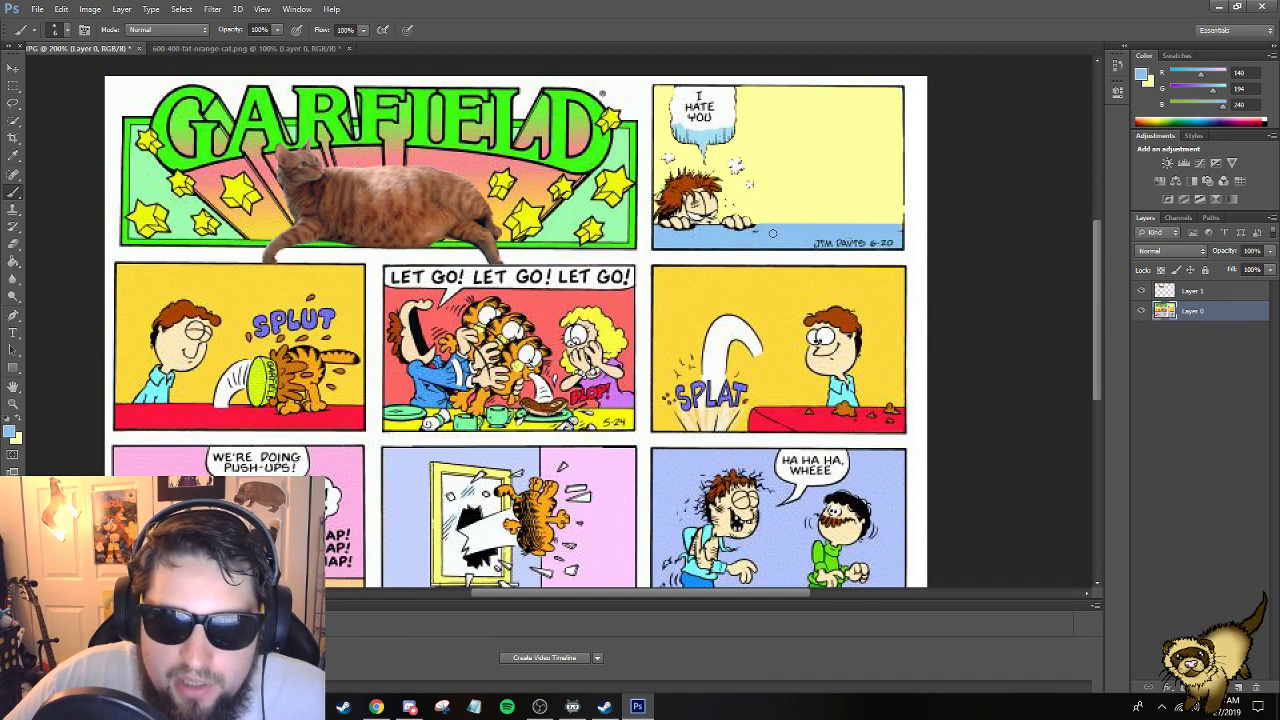
pyautogui.click(16, 263)
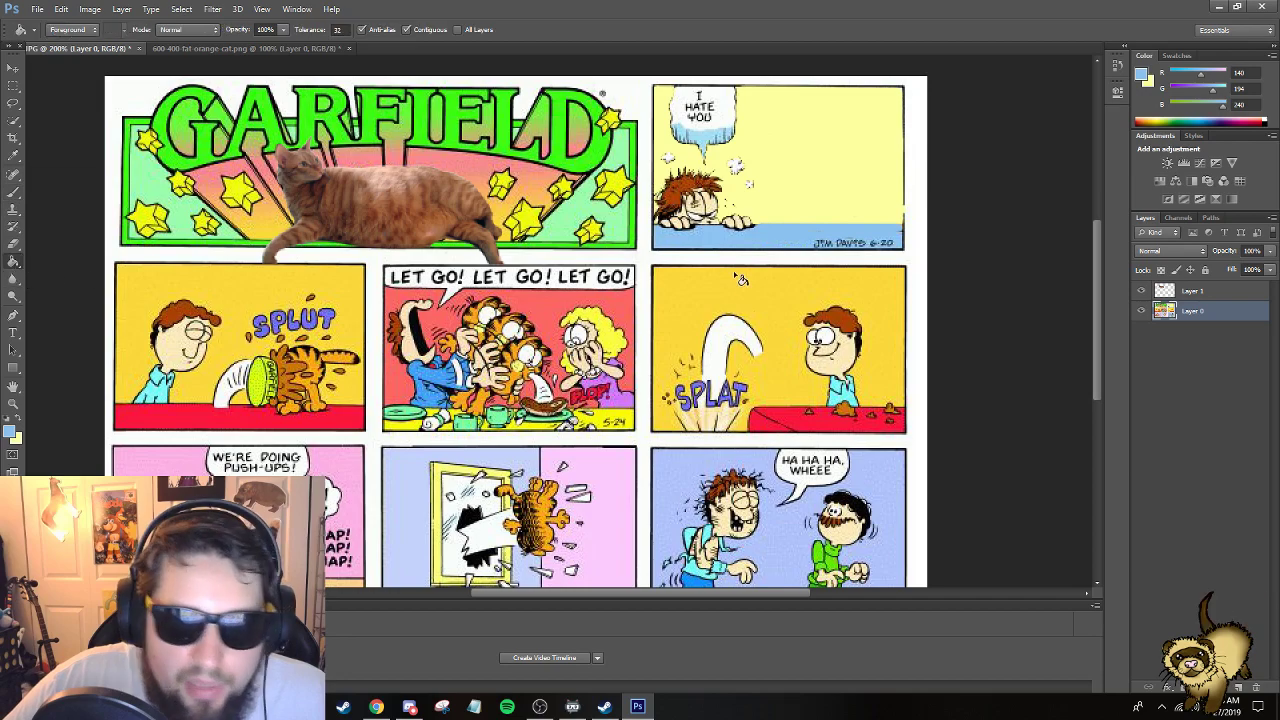
pyautogui.click(757, 245)
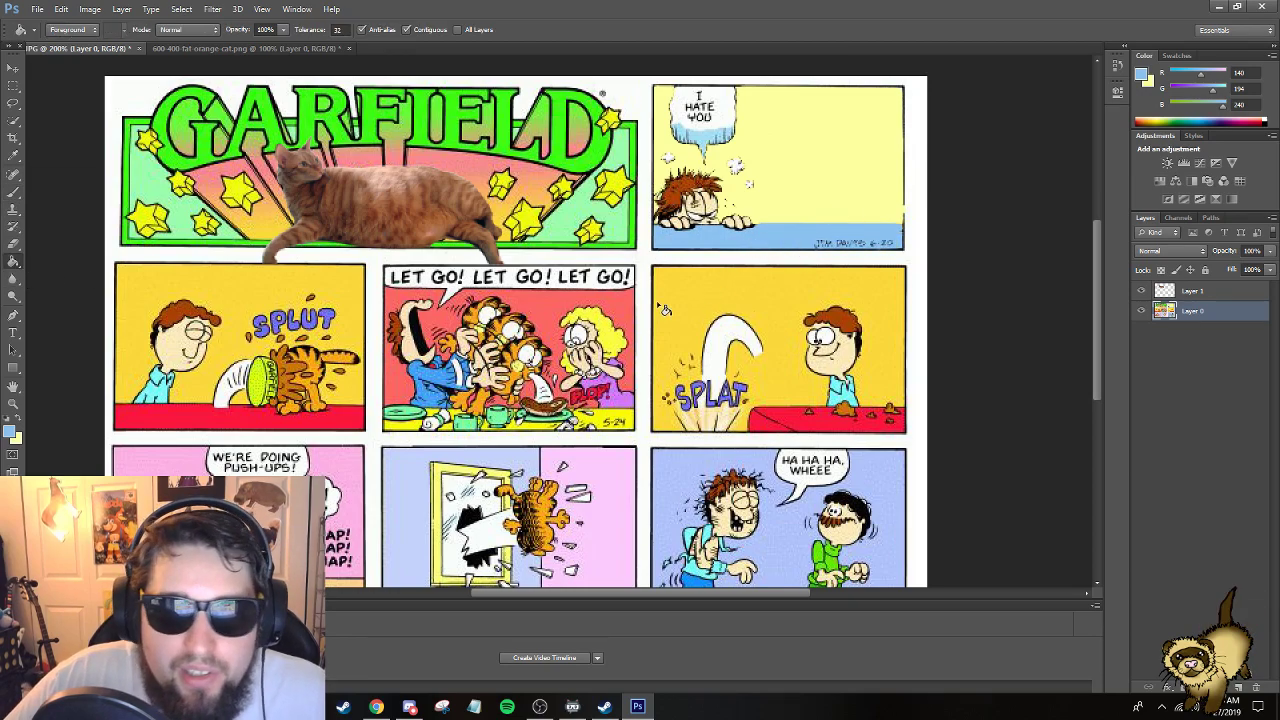
# With a 1 px near-black brush (RGB 2, 2, 2), draw the missing table edge line across to the border of the "I HATE YOU" panel.
pyautogui.click(14, 192)
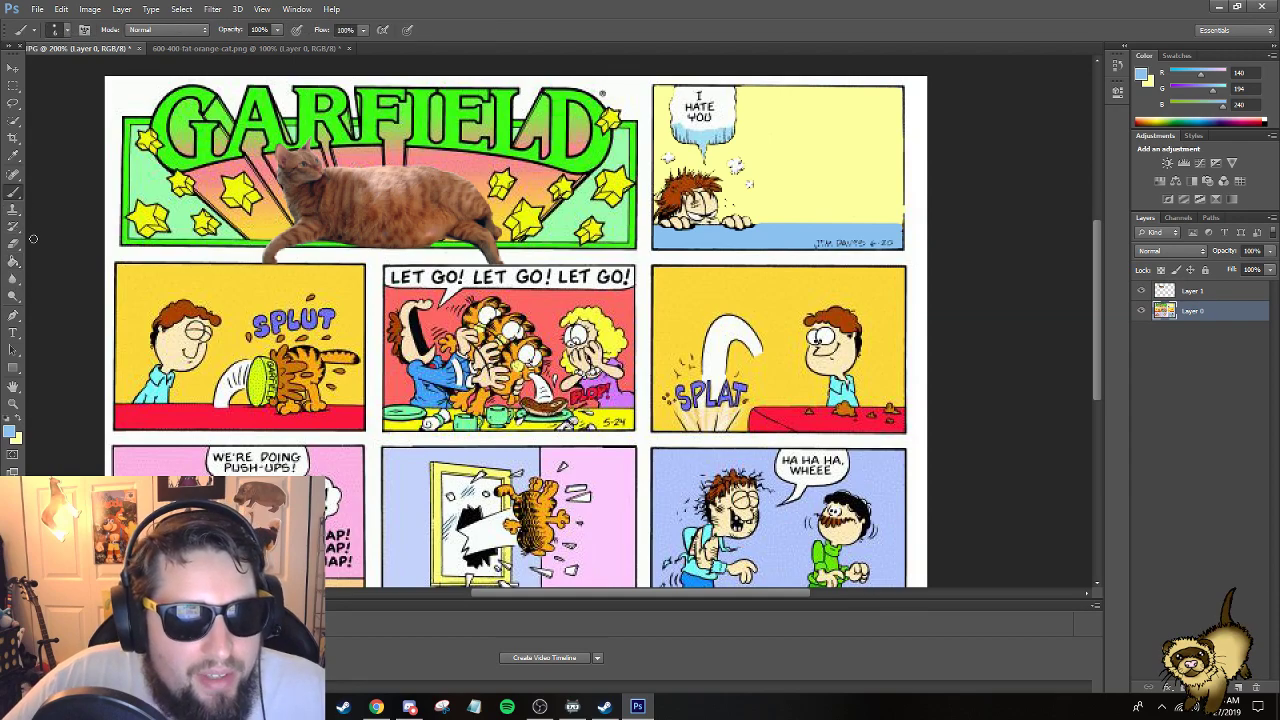
pyautogui.click(14, 436)
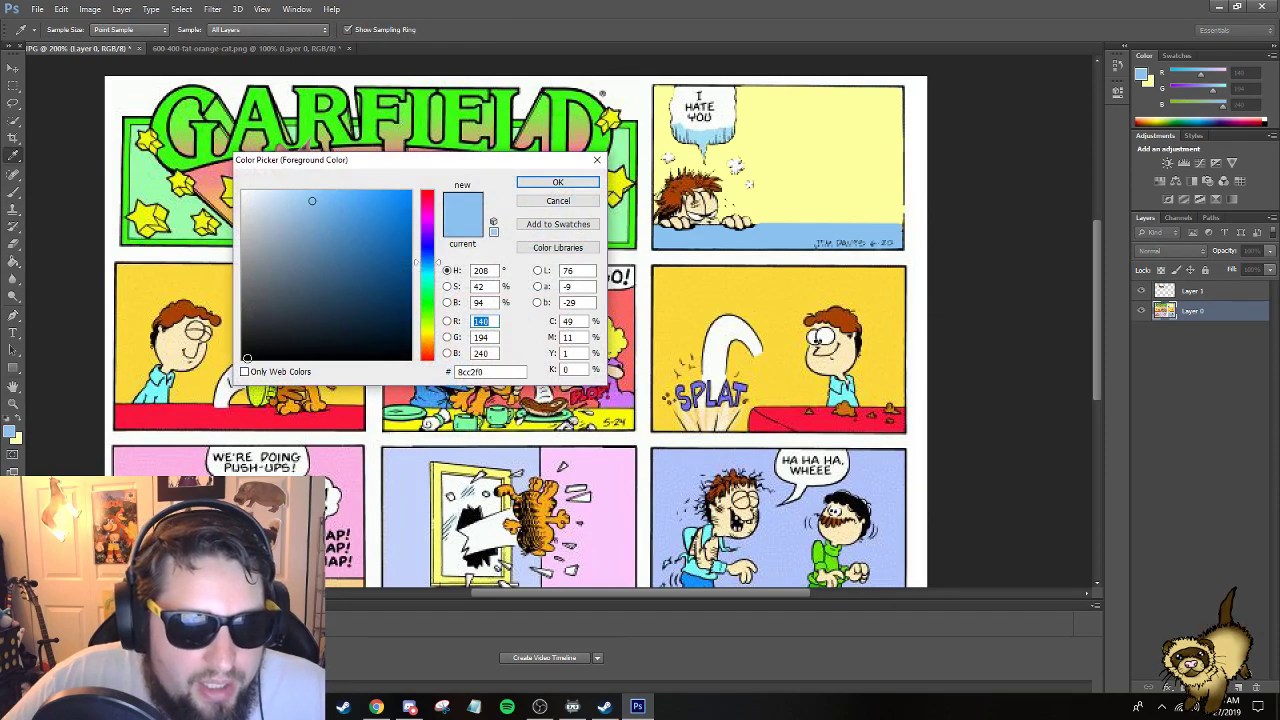
pyautogui.click(247, 358)
pyautogui.click(558, 182)
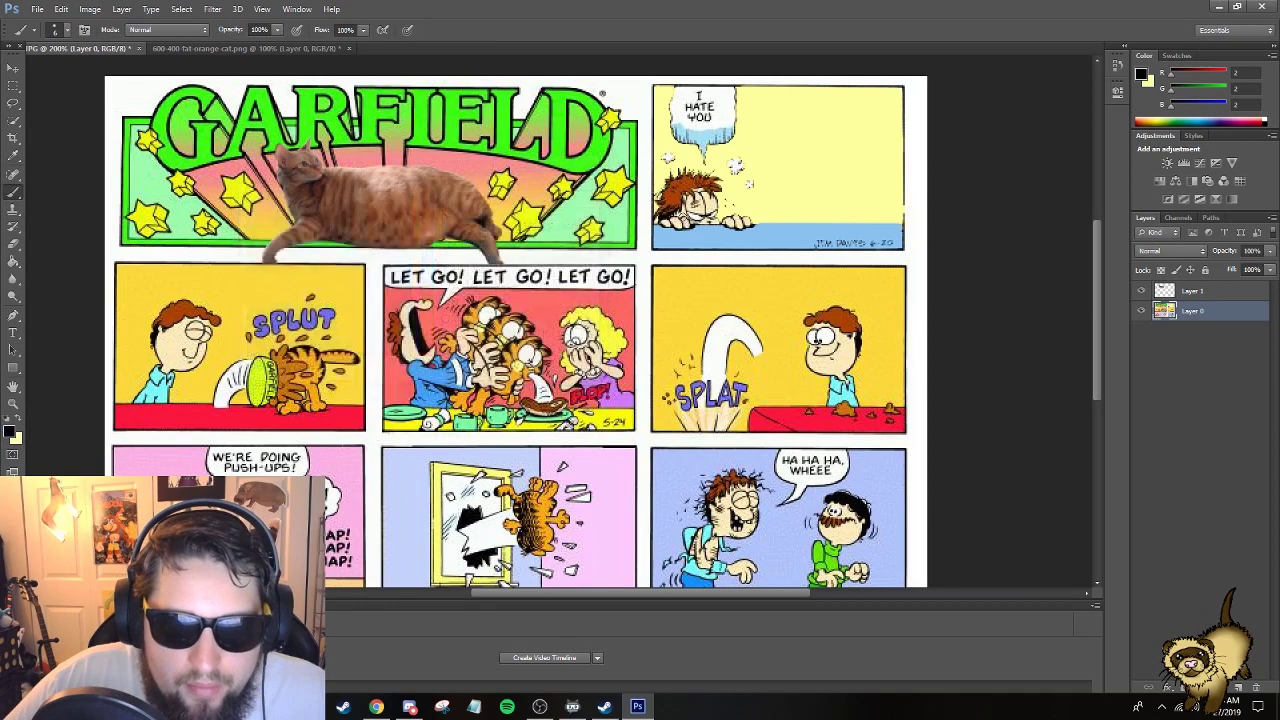
pyautogui.rightClick(772, 225)
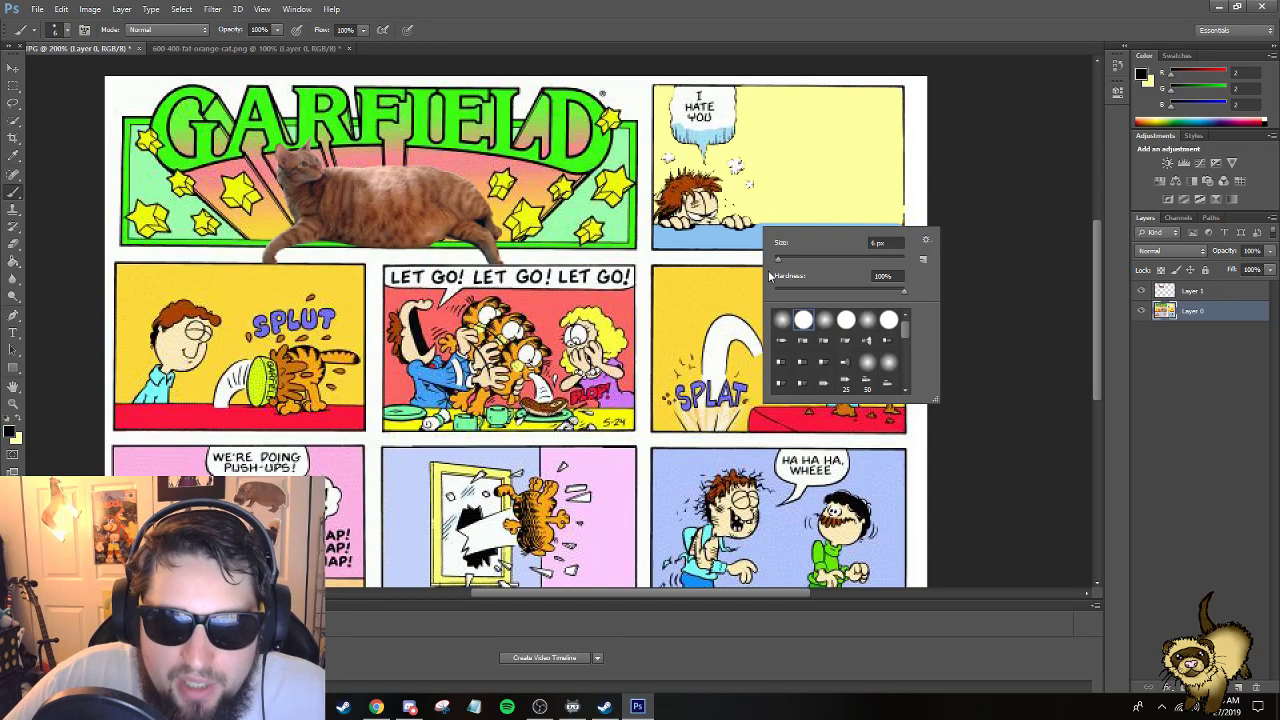
pyautogui.click(870, 244)
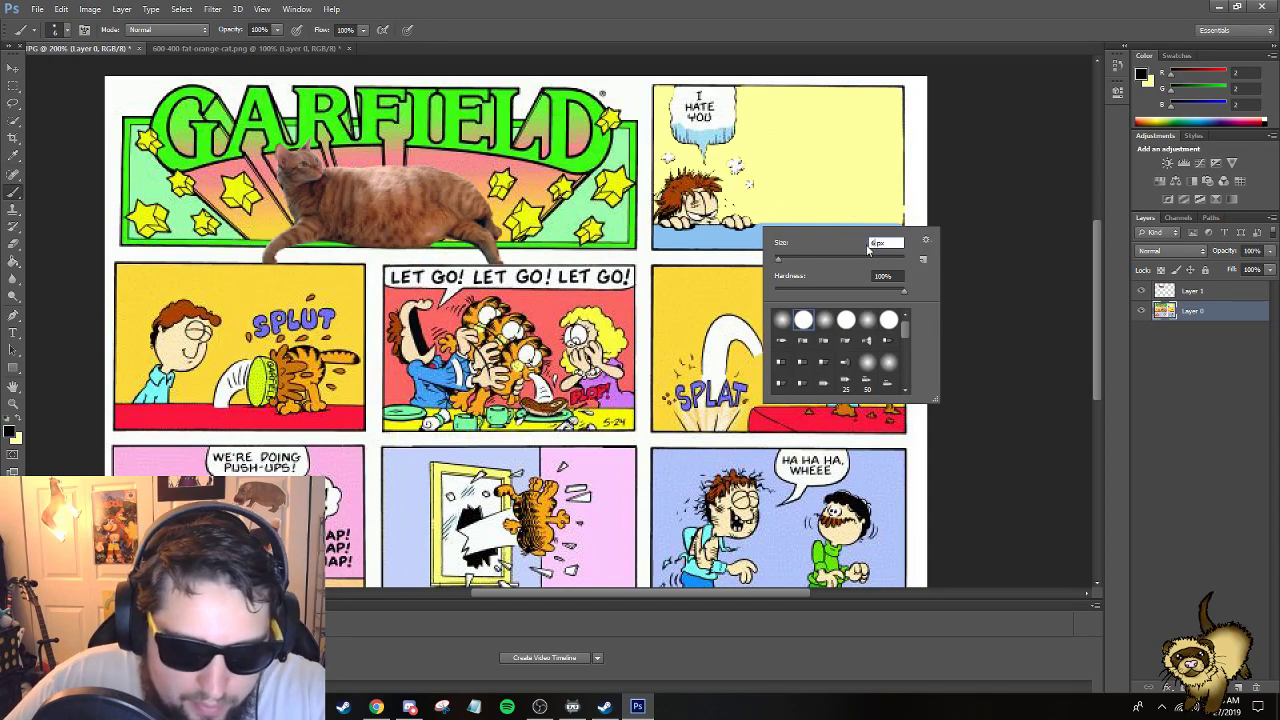
pyautogui.write('1')
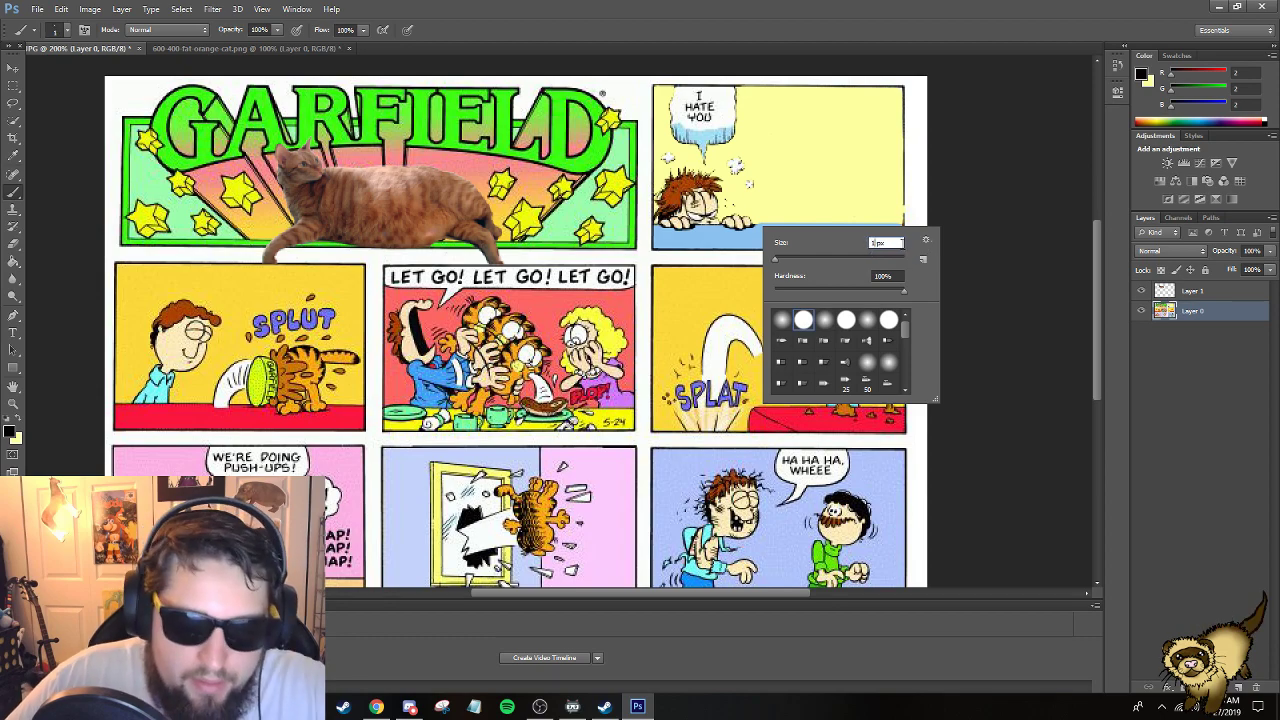
pyautogui.press('Return')
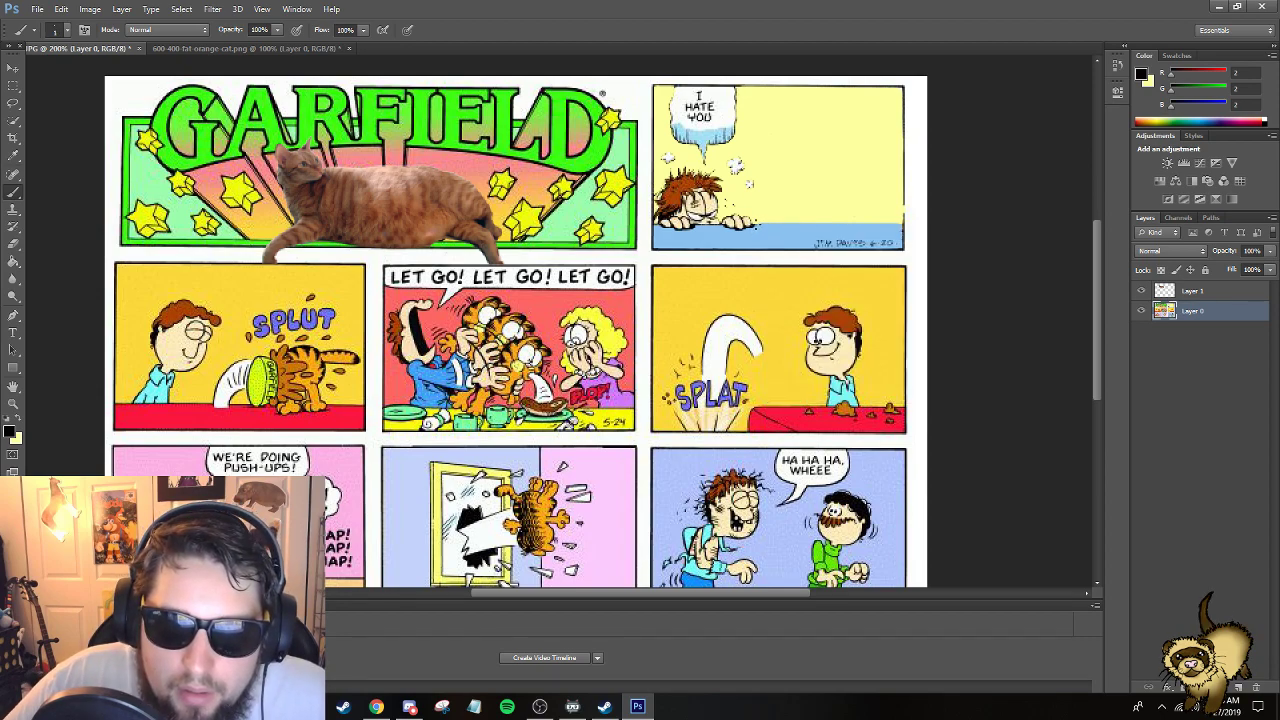
pyautogui.keyDown('shift'); pyautogui.click(902, 222); pyautogui.keyUp('shift')
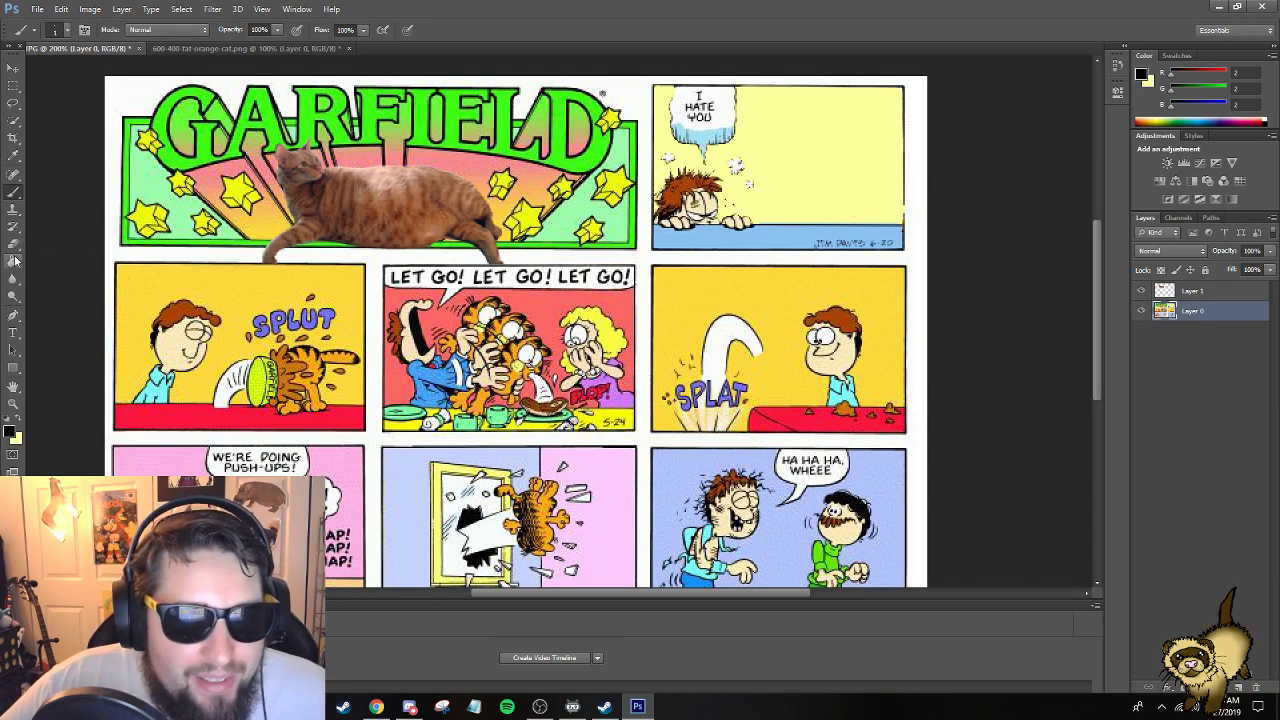
# Swap the foreground back to pale yellow, set the brush to 9 px, and step back one brush stroke.
pyautogui.click(12, 121)
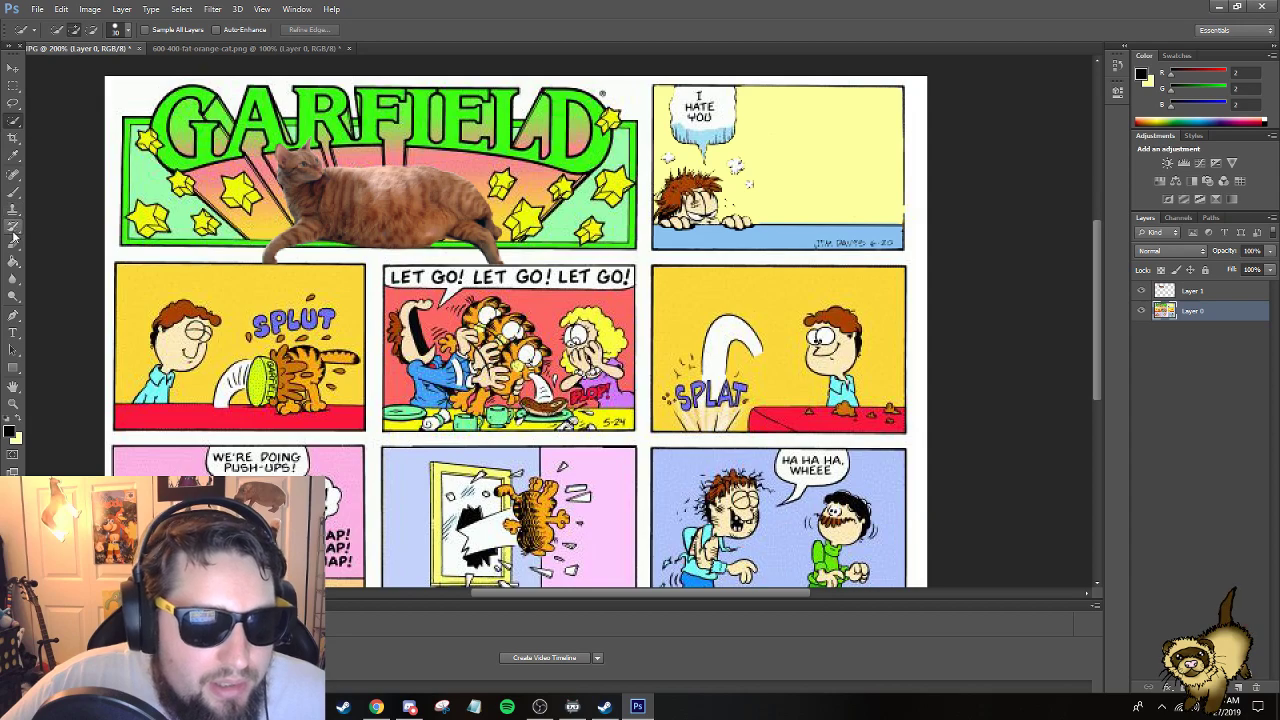
pyautogui.click(12, 193)
pyautogui.click(18, 420)
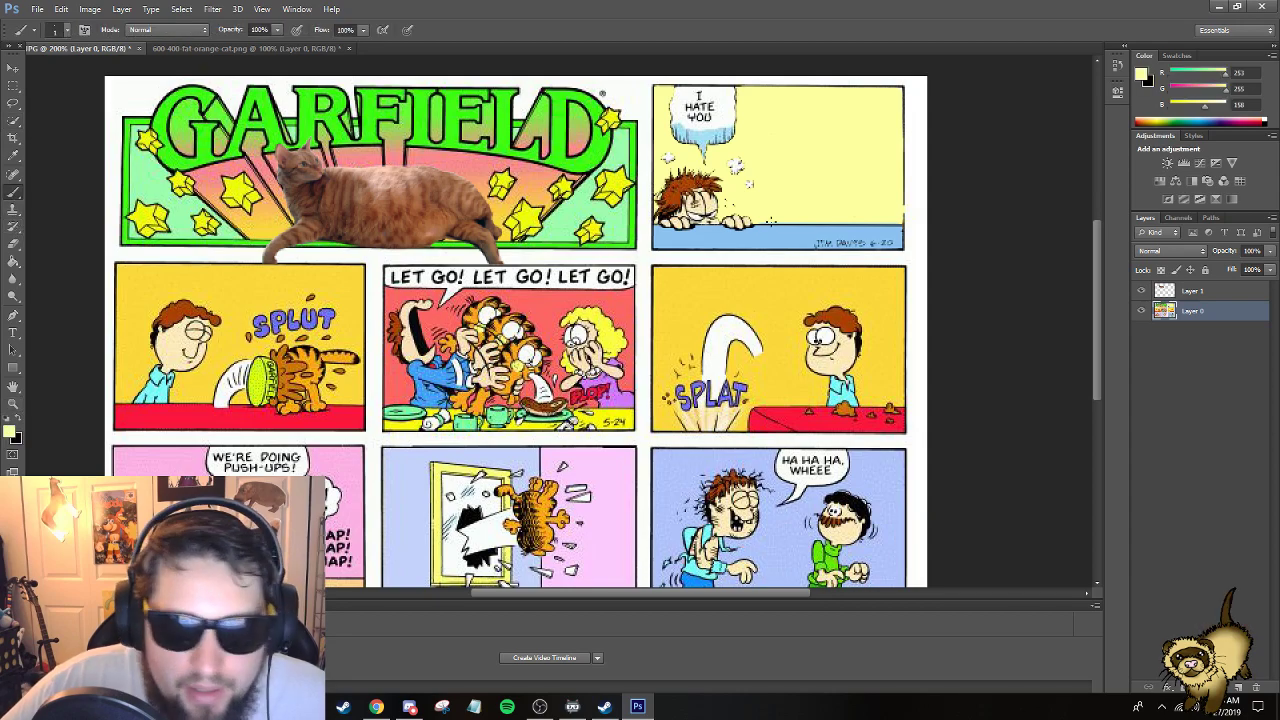
pyautogui.rightClick(781, 229)
pyautogui.moveTo(803, 253); pyautogui.dragTo(800, 248)
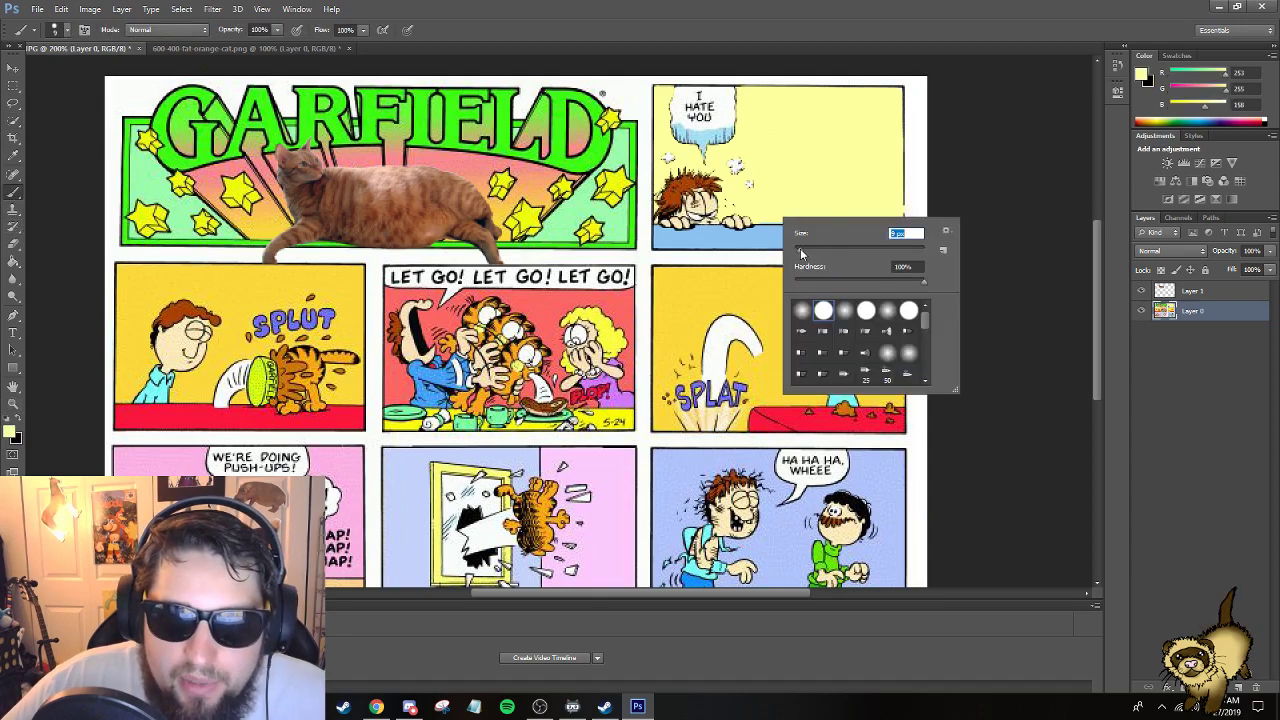
pyautogui.click(960, 197)
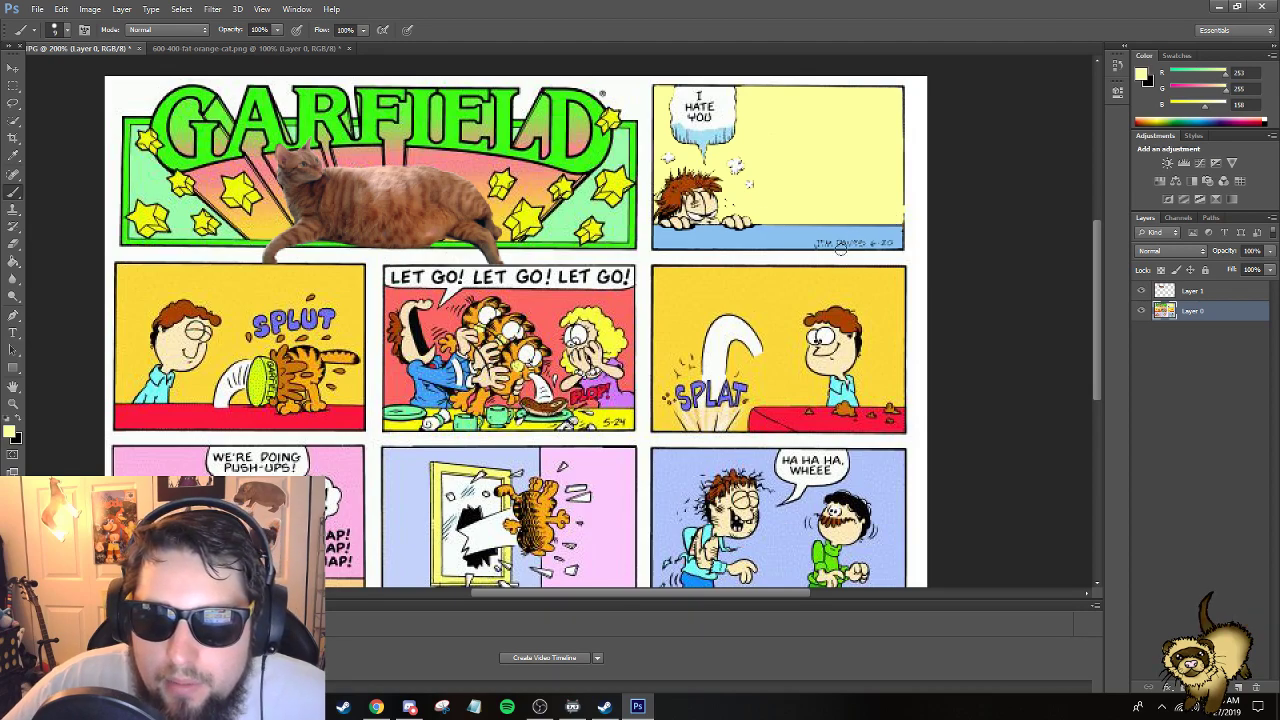
pyautogui.click(61, 9)
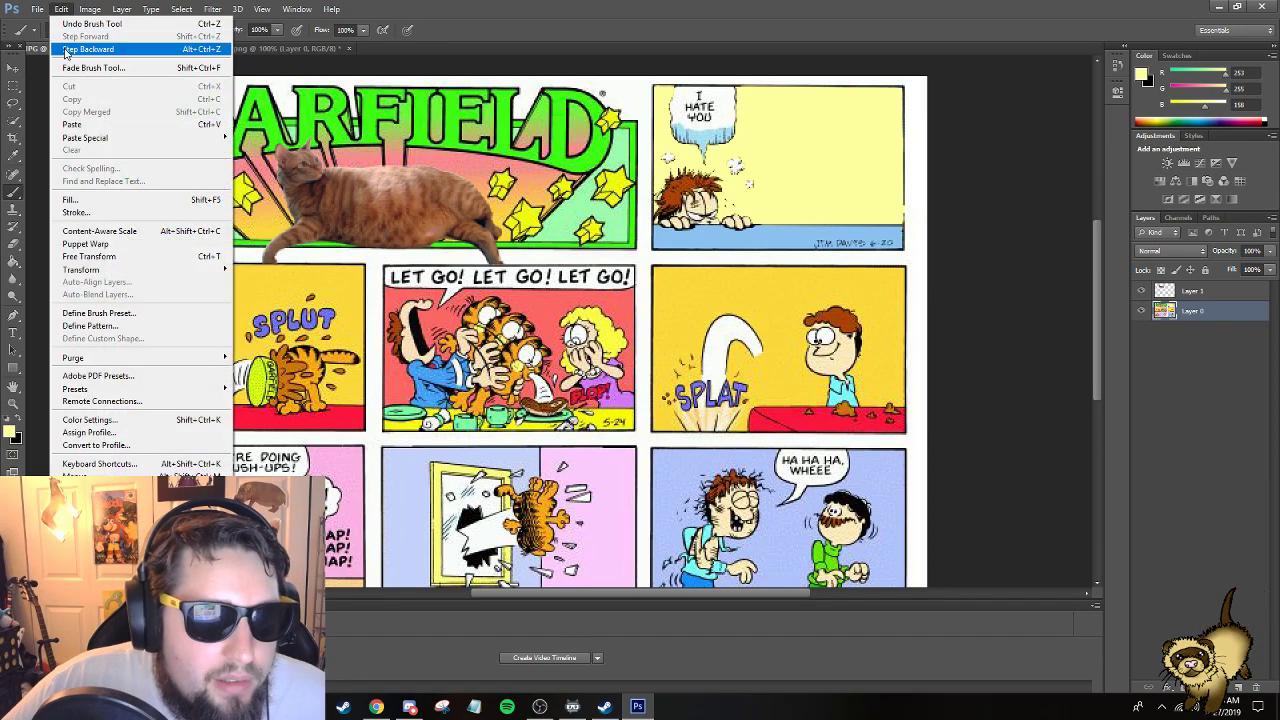
pyautogui.click(110, 46)
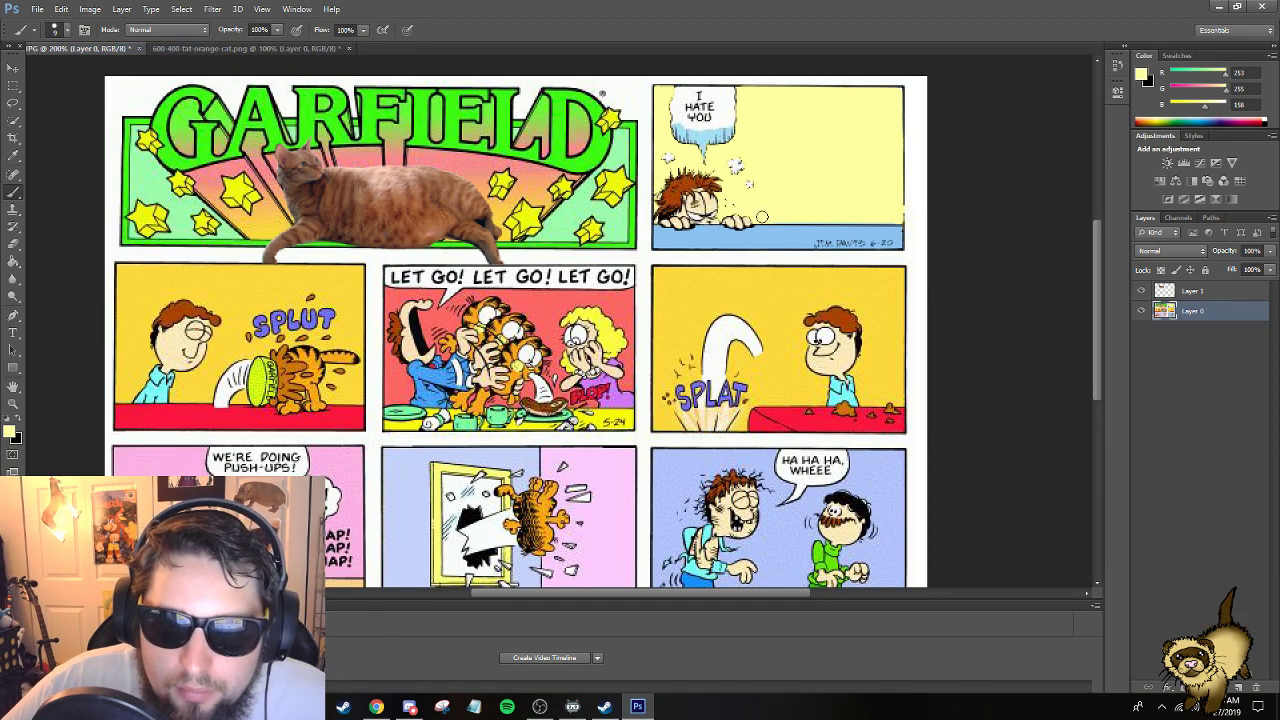
# Touch up the pale yellow background above the table edge with a 9 px brush, then return to a hard round tip and a near-black foreground.
pyautogui.rightClick(765, 212)
pyautogui.click(977, 168)
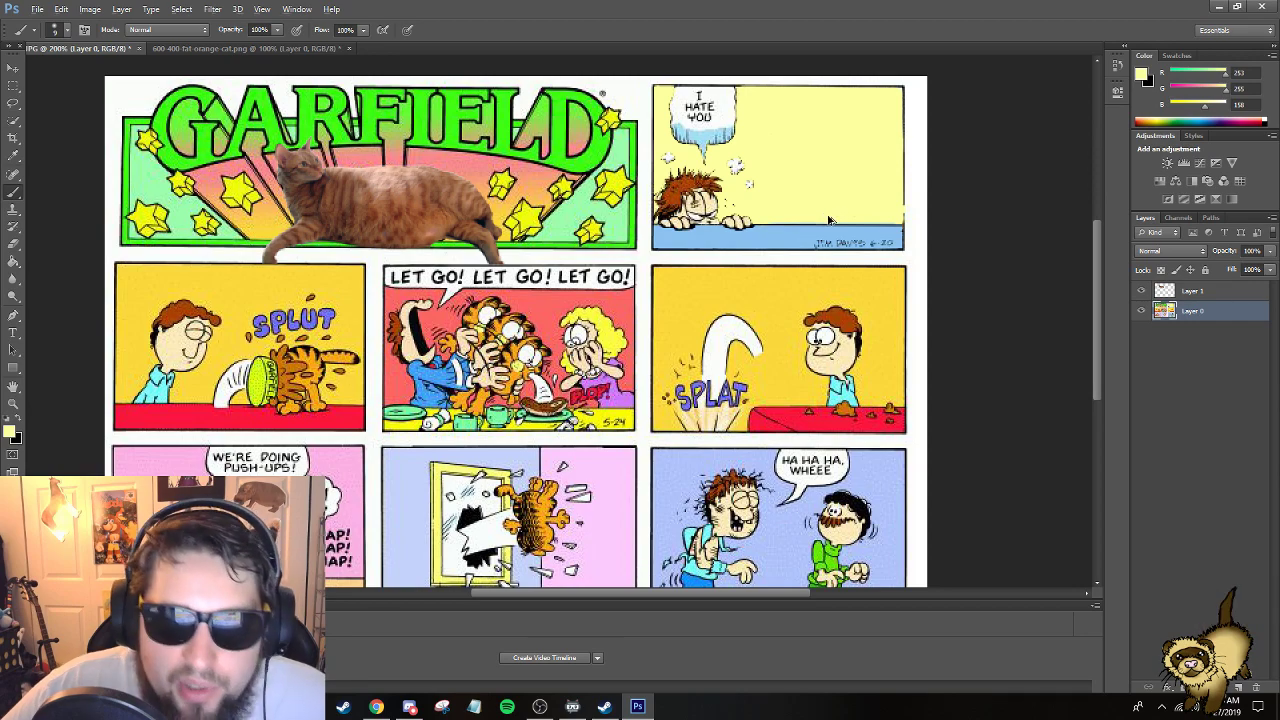
pyautogui.rightClick(884, 218)
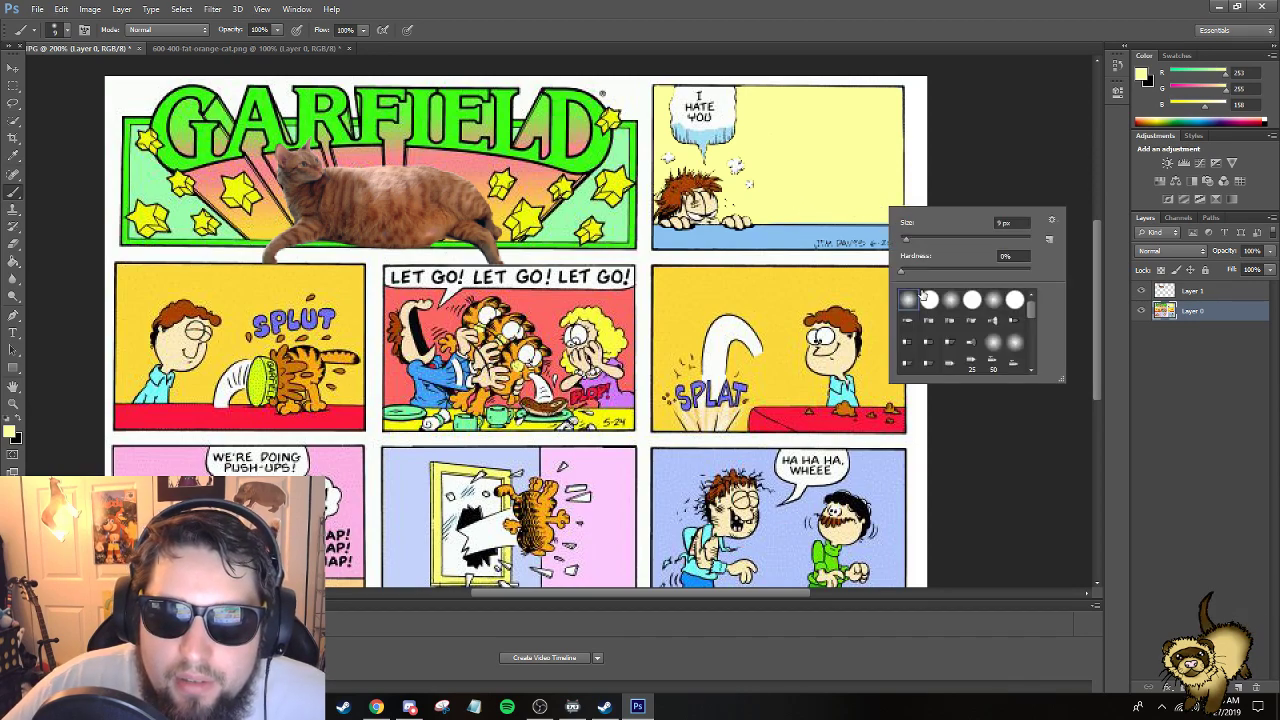
pyautogui.click(986, 194)
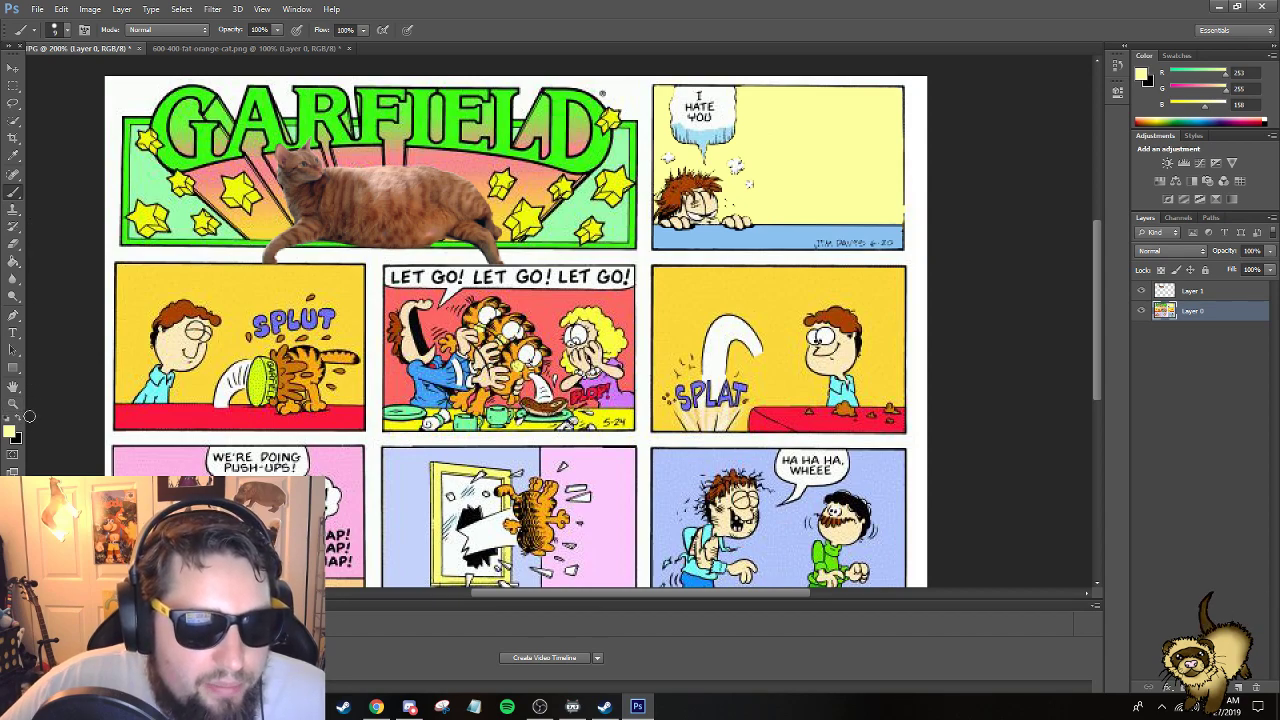
pyautogui.press('x')
# Try to redraw the gap in the "I HATE YOU" panel's border with a 2 px near-black brush.
pyautogui.rightClick(903, 199)
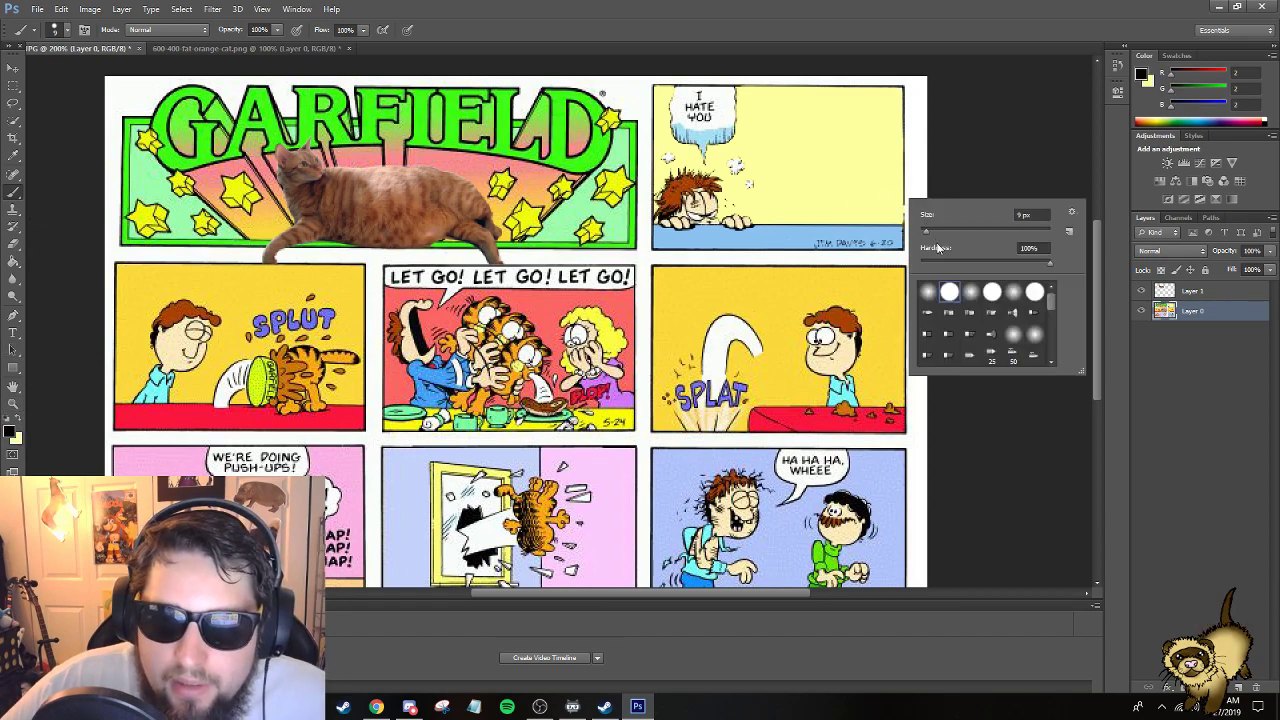
pyautogui.click(1015, 216)
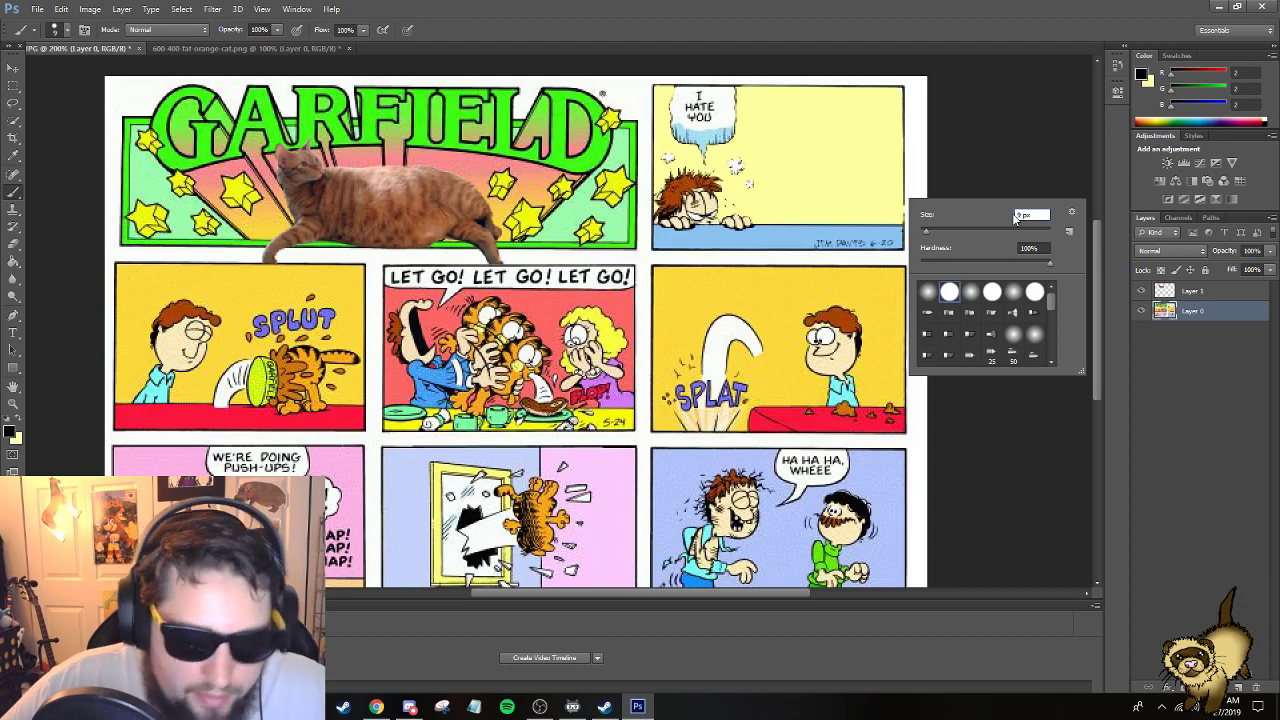
pyautogui.write('1')
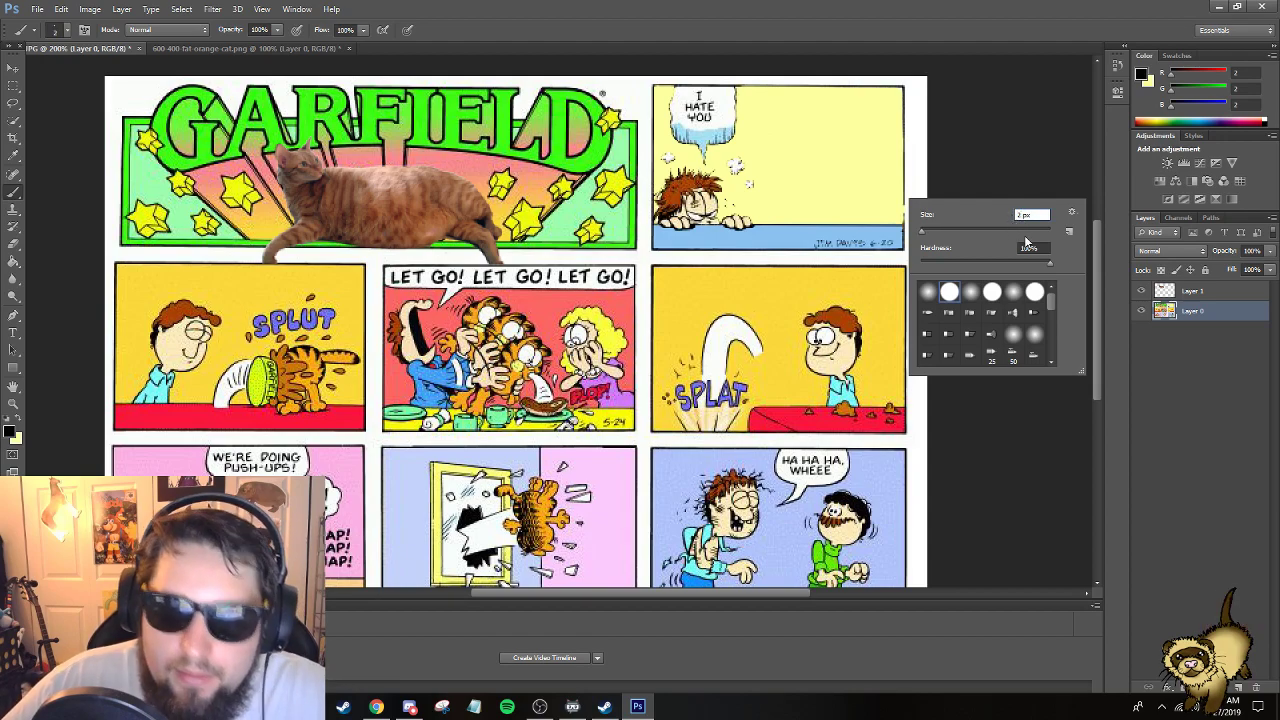
pyautogui.press('Return')
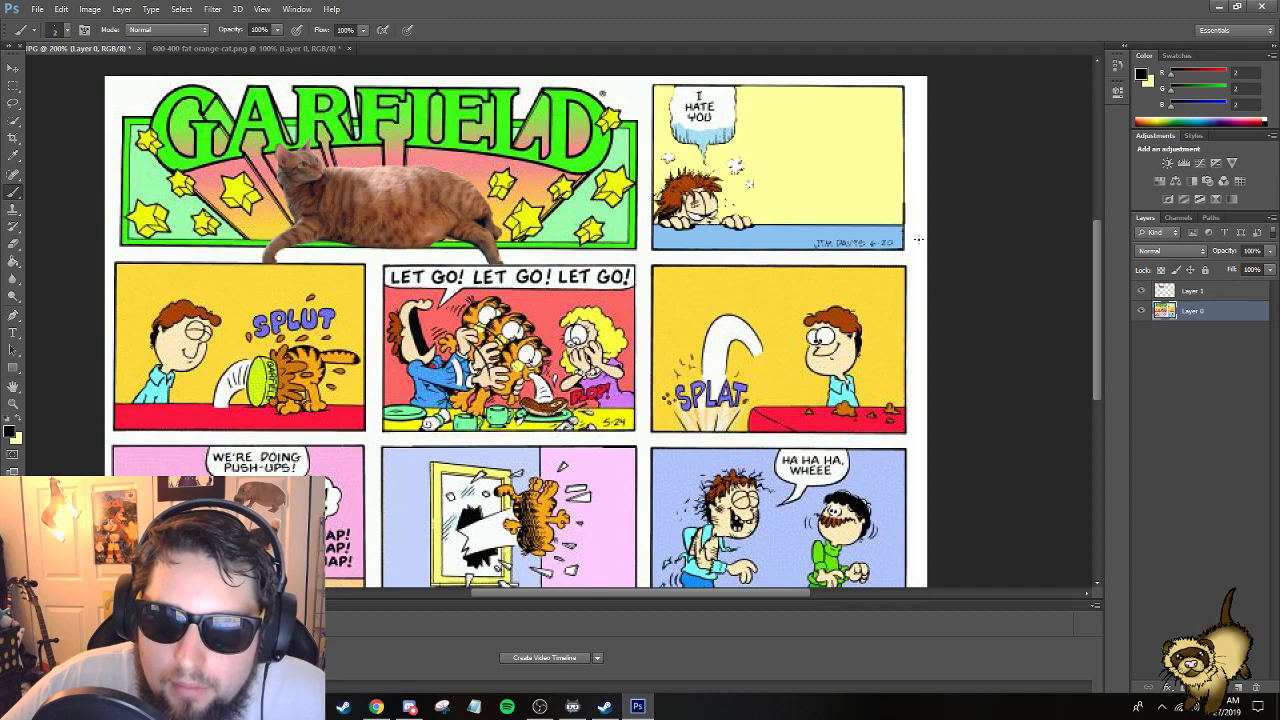
pyautogui.click(61, 10)
pyautogui.click(62, 12)
pyautogui.click(63, 16)
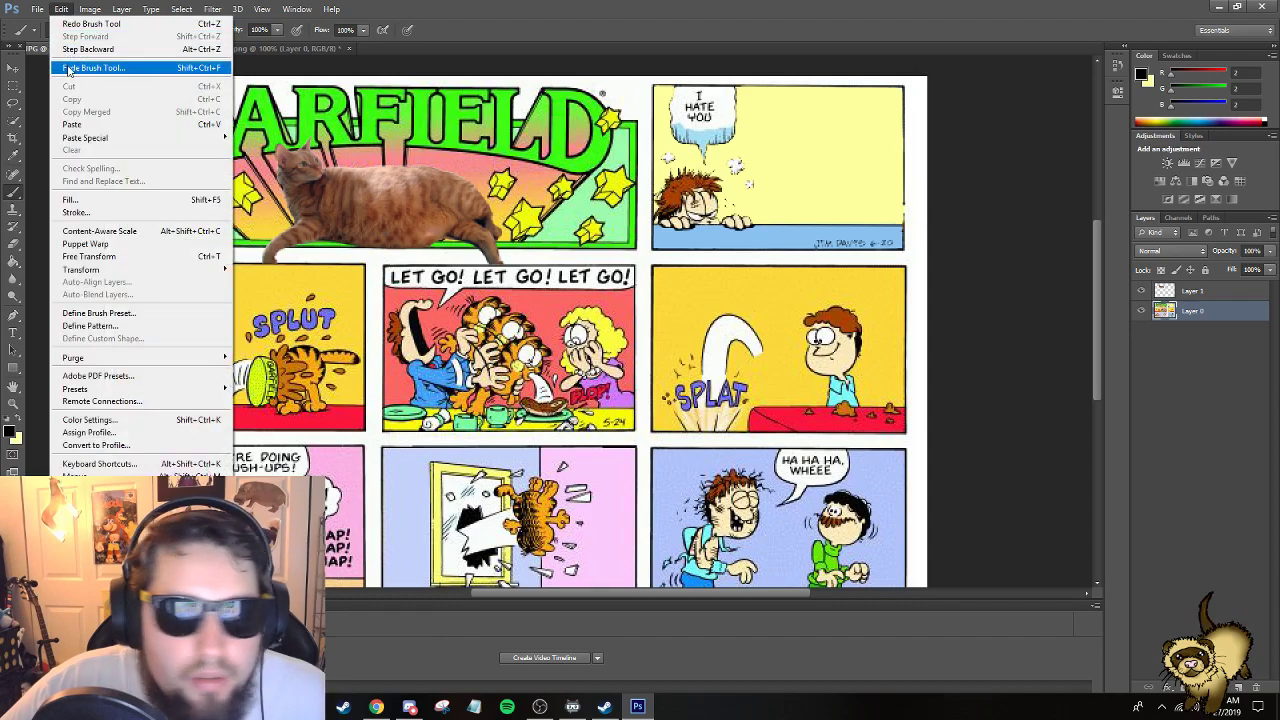
pyautogui.click(95, 48)
# Set the brush to 1 px and redraw the missing part of the "I HATE YOU" panel's border above the table edge.
pyautogui.rightClick(976, 214)
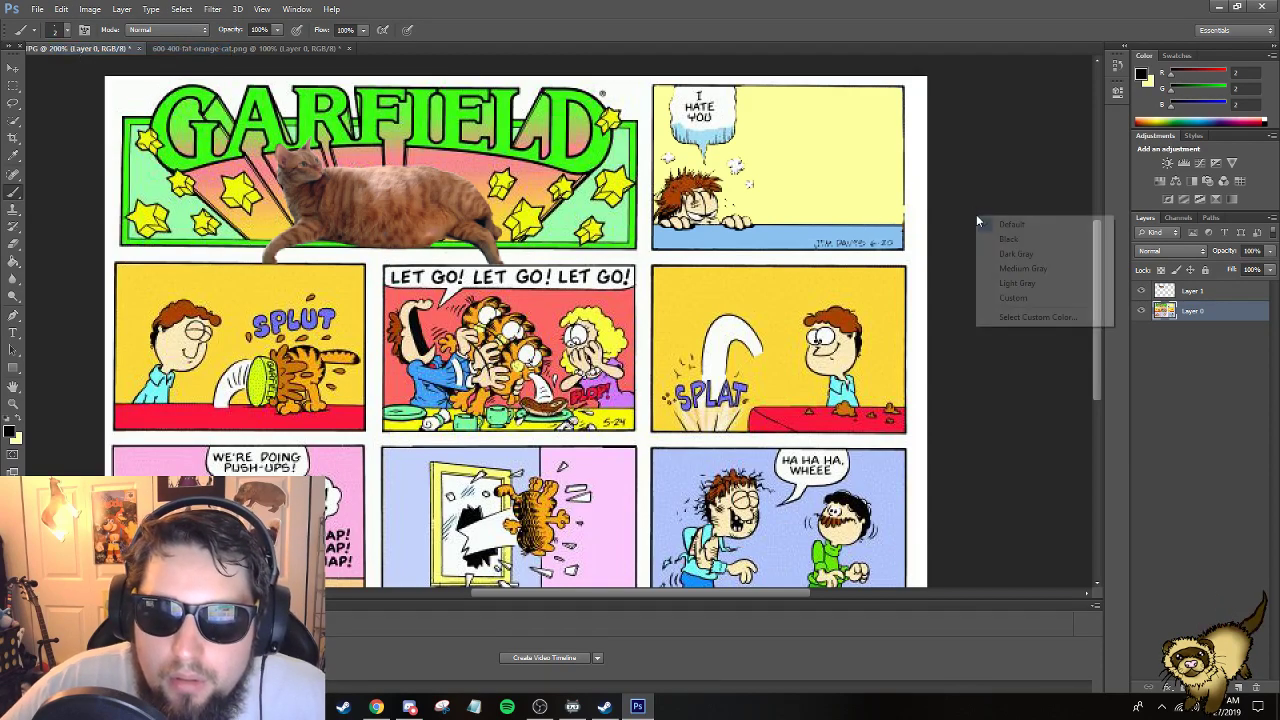
pyautogui.rightClick(921, 203)
pyautogui.click(1040, 213)
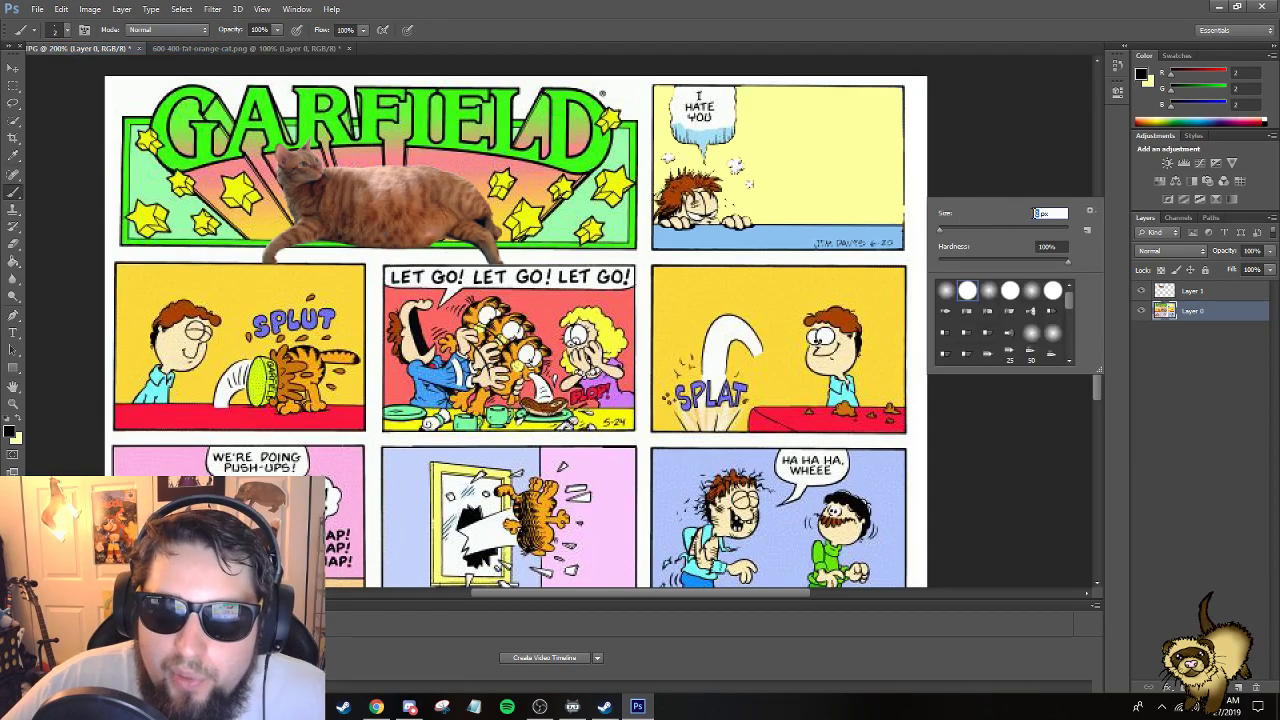
pyautogui.press('Return')
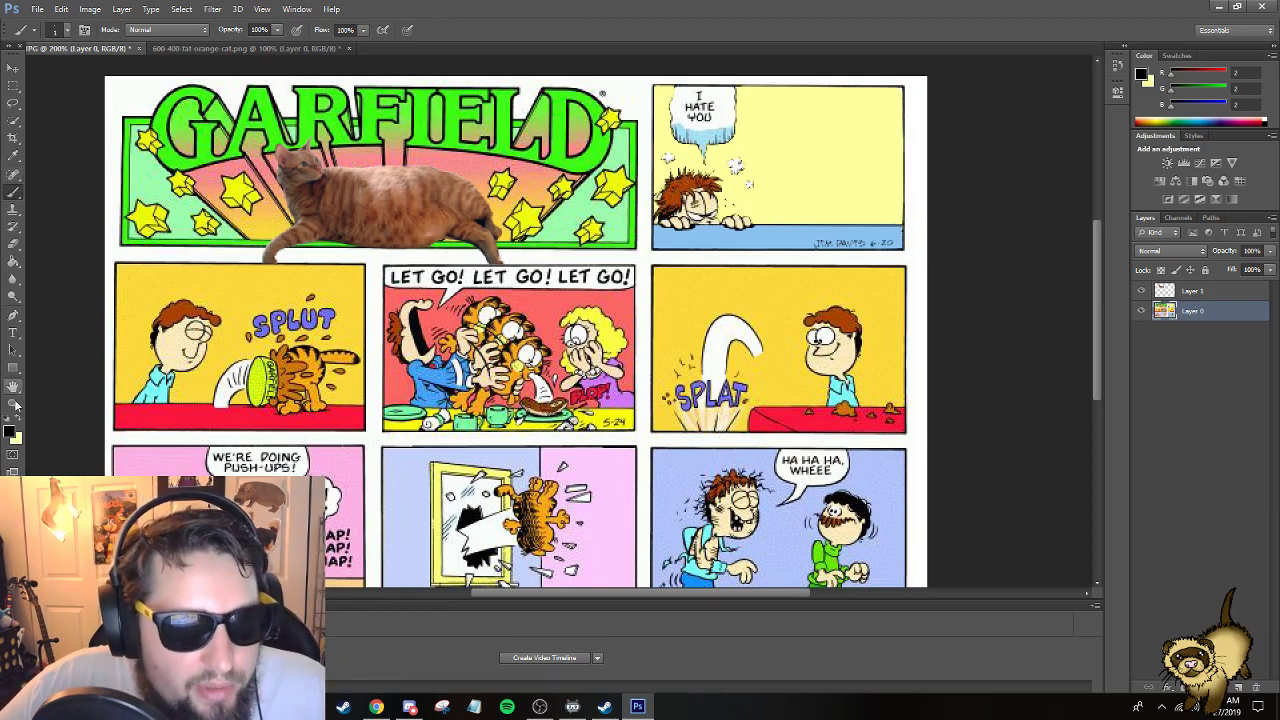
# Set the foreground color to the blue 8cc2f0 sampled from the table in the "I HATE YOU" panel.
pyautogui.click(10, 431)
pyautogui.click(832, 236)
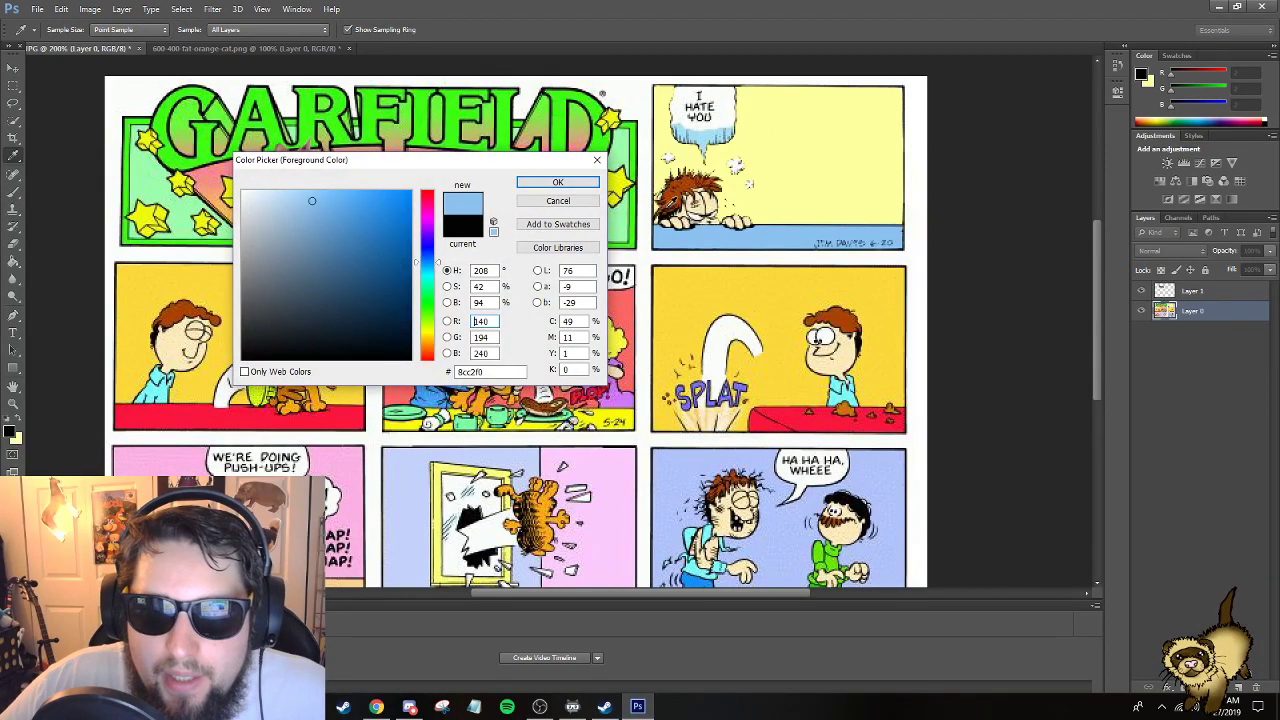
pyautogui.click(557, 182)
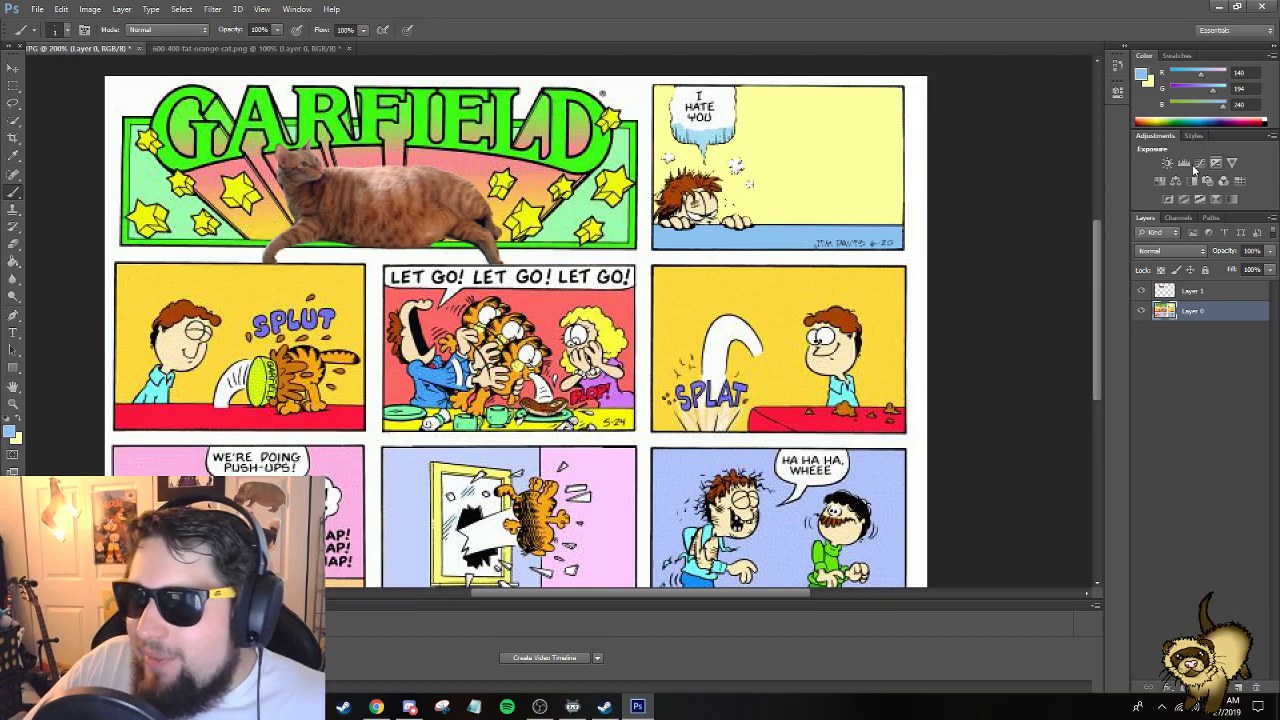
# Switch to Chrome, close the YouTube tab, and return to the start of the "obese cat png" image search.
pyautogui.click(376, 706)
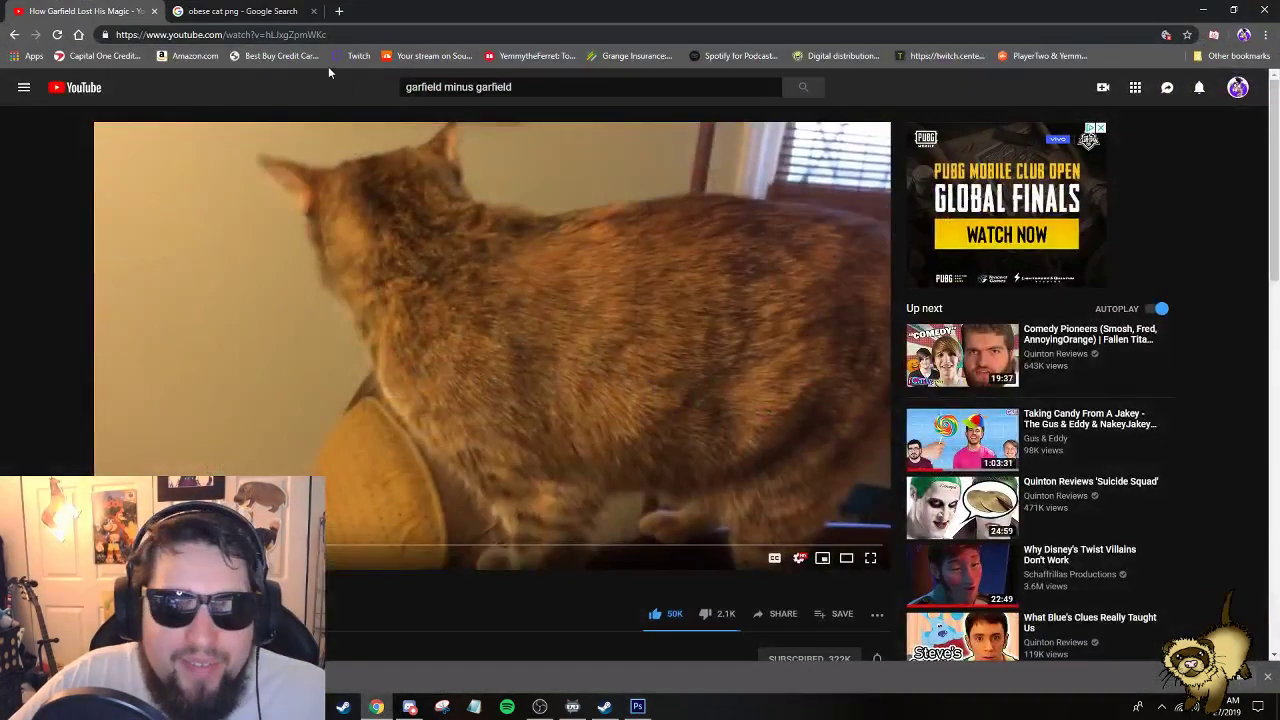
pyautogui.click(240, 21)
pyautogui.click(157, 21)
pyautogui.scroll(5, 263, 215)
pyautogui.scroll(3, 263, 215)
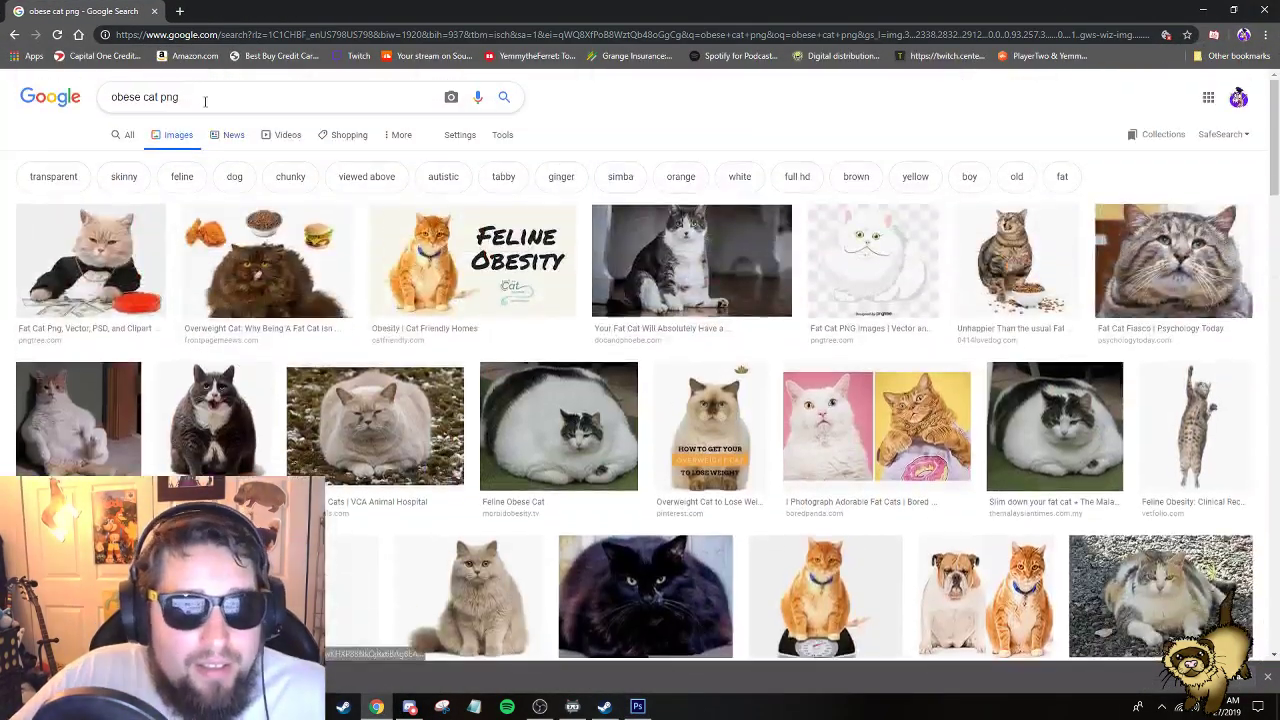
# Search Google Images for "amy schumer png" and browse the pictures.
pyautogui.moveTo(200, 97); pyautogui.dragTo(100, 97)
pyautogui.write('amy s')
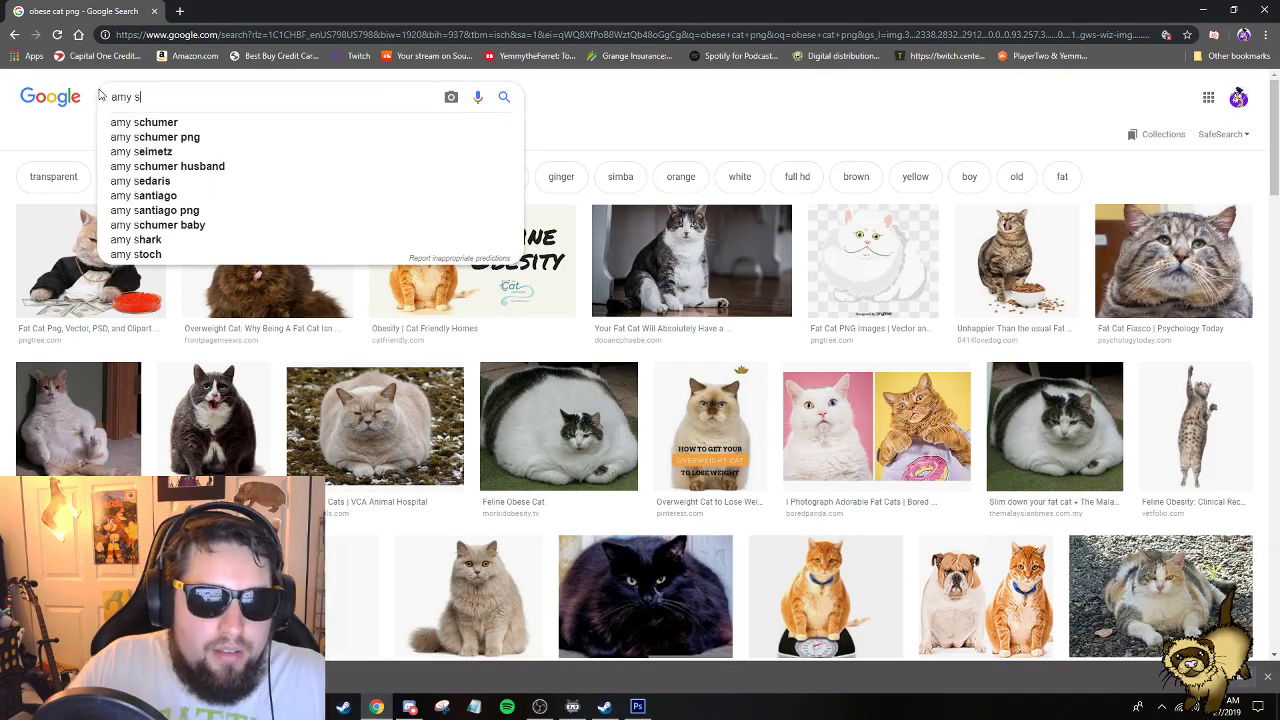
pyautogui.click(209, 137)
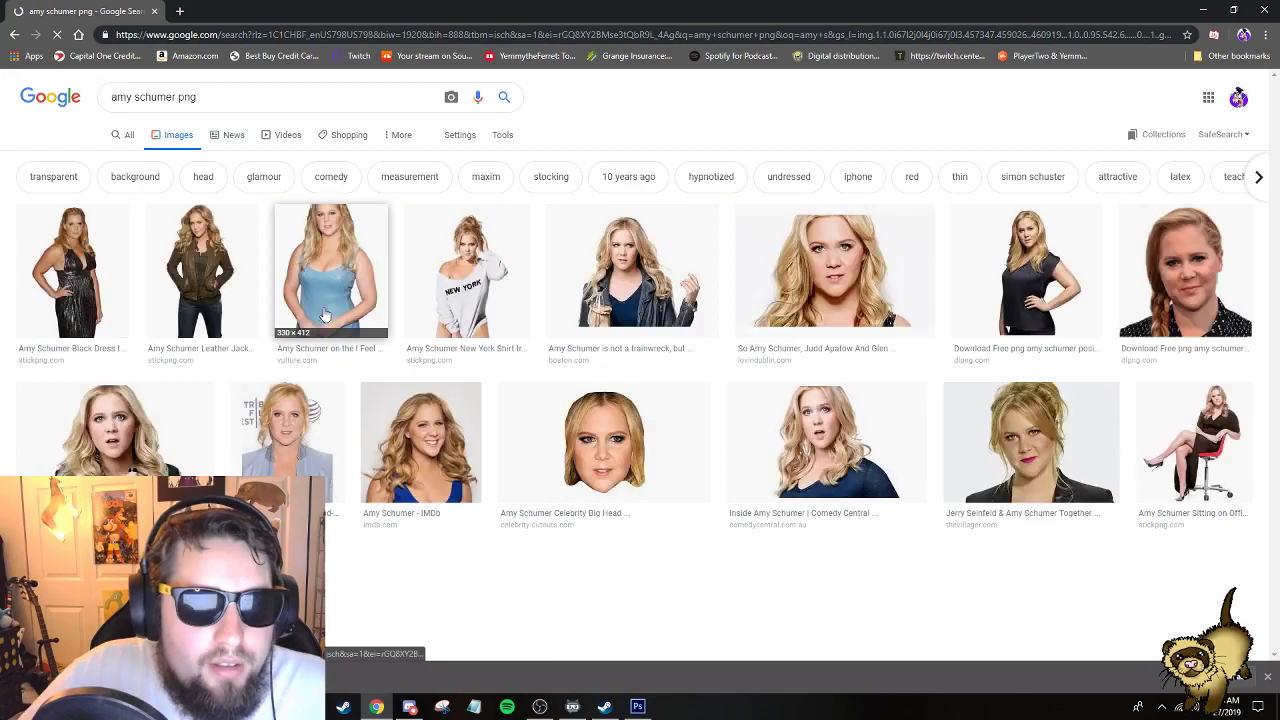
pyautogui.scroll(-2, 471, 461)
pyautogui.scroll(2, 471, 461)
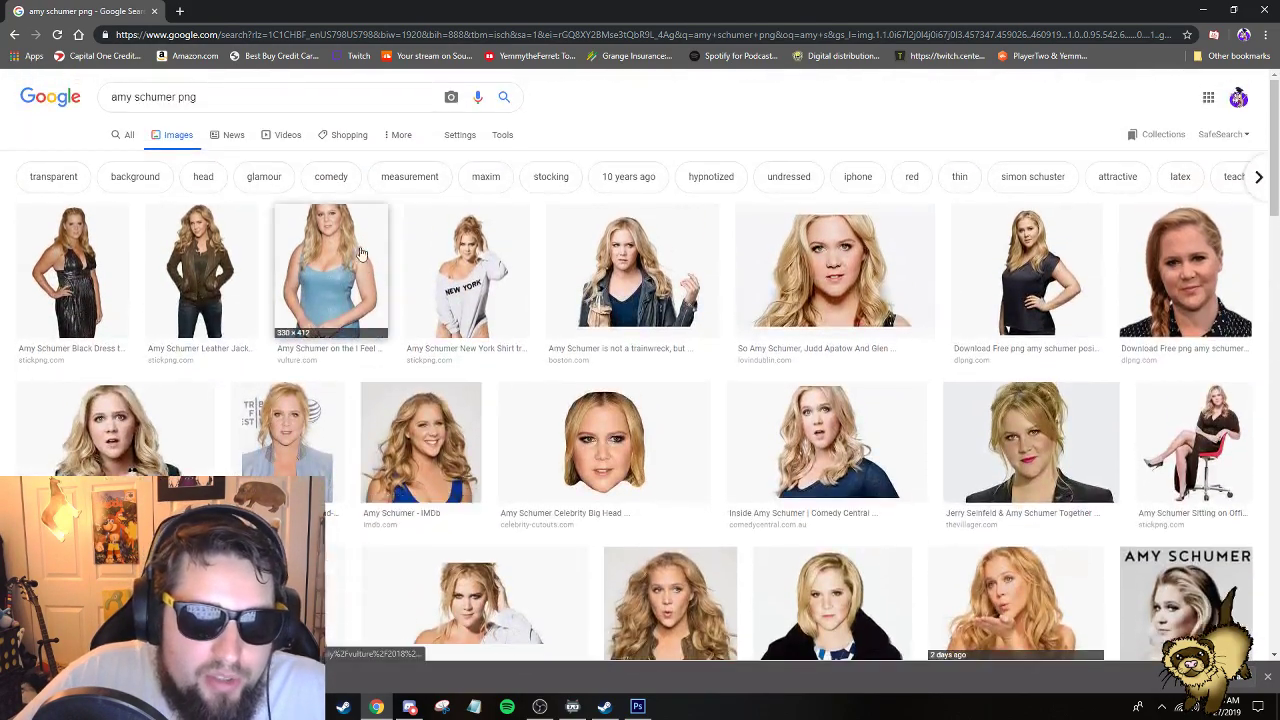
# Search Google Images for "amy schumer png meme" and look through the results for a usable picture.
pyautogui.click(270, 97)
pyautogui.write('meme')
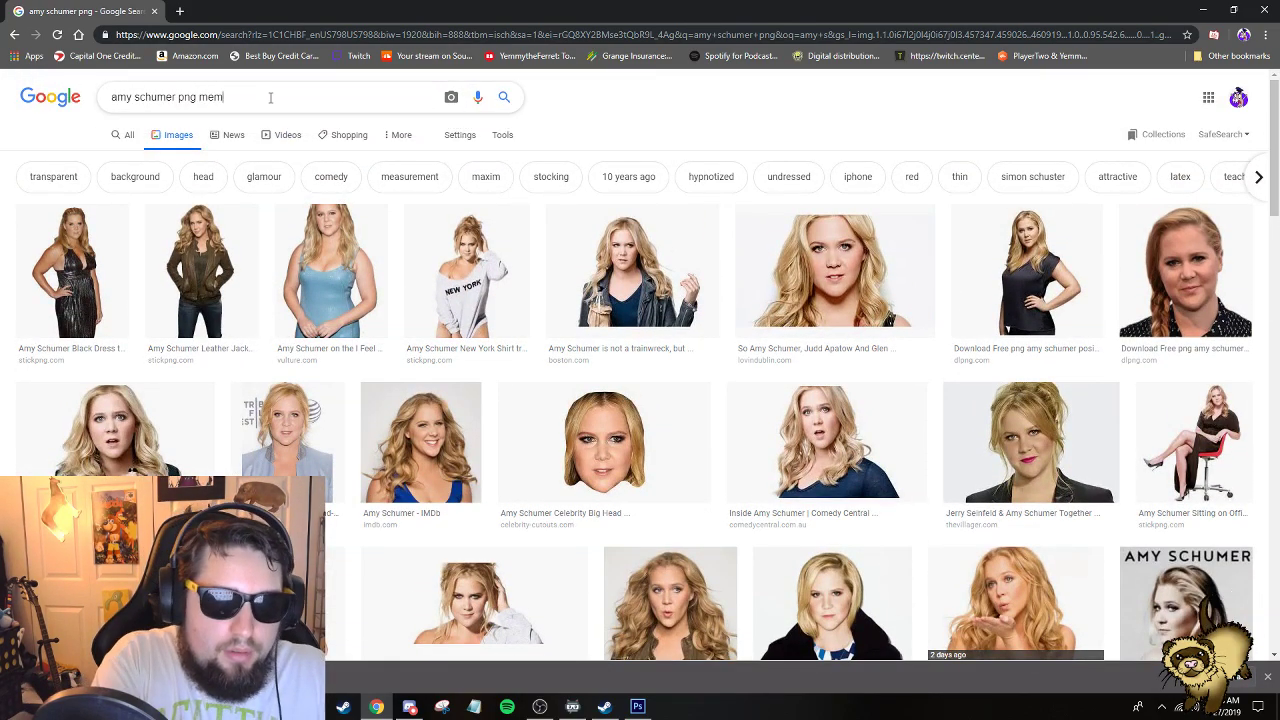
pyautogui.press('Return')
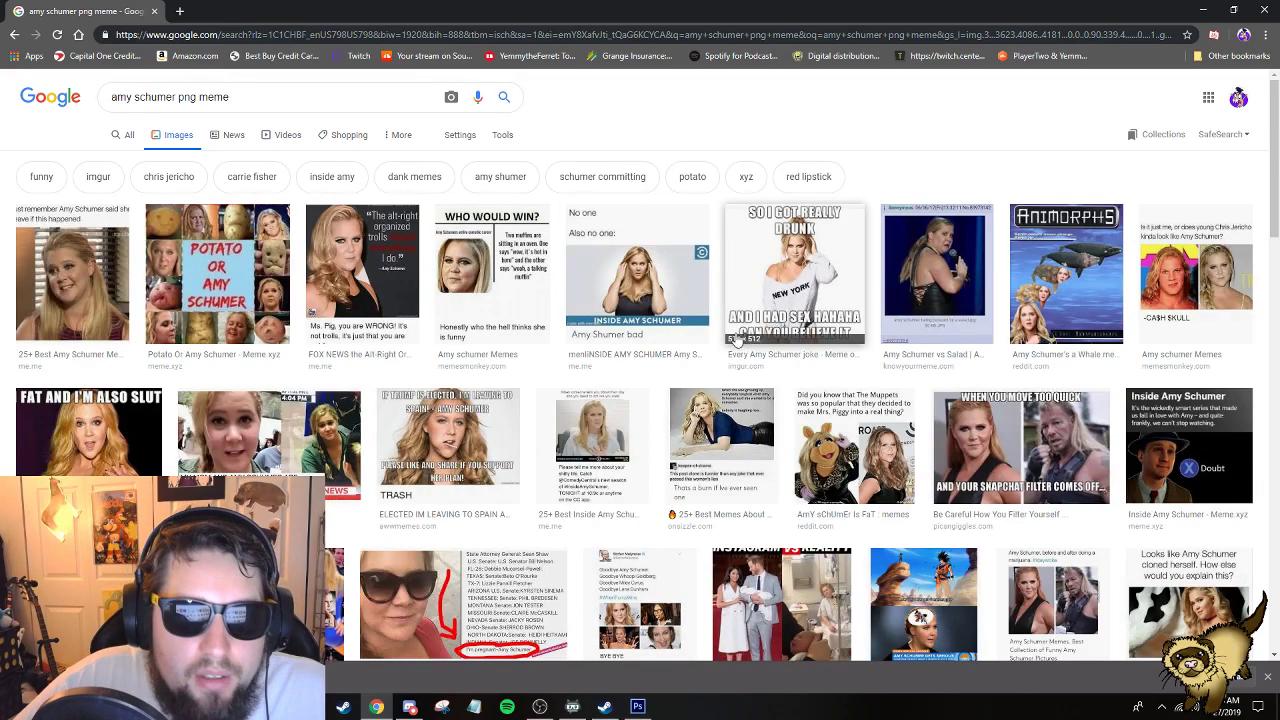
pyautogui.scroll(-2, 863, 371)
pyautogui.click(1090, 87)
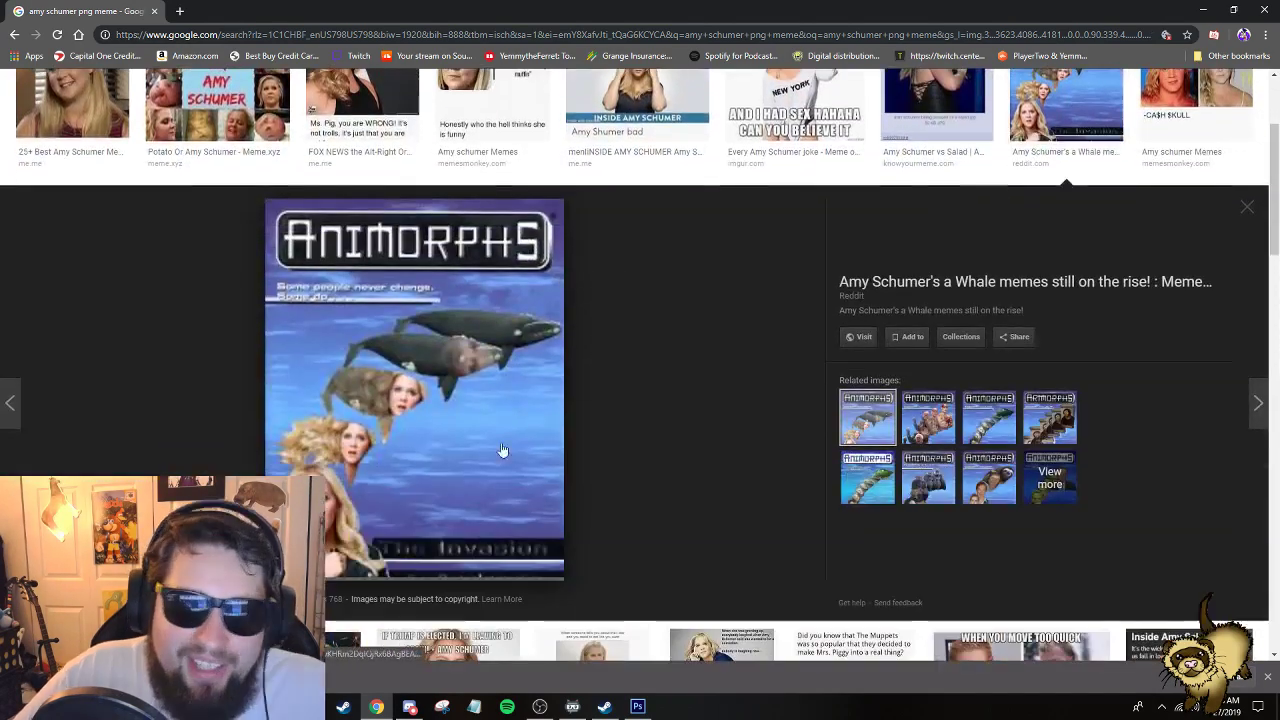
pyautogui.scroll(3, 524, 485)
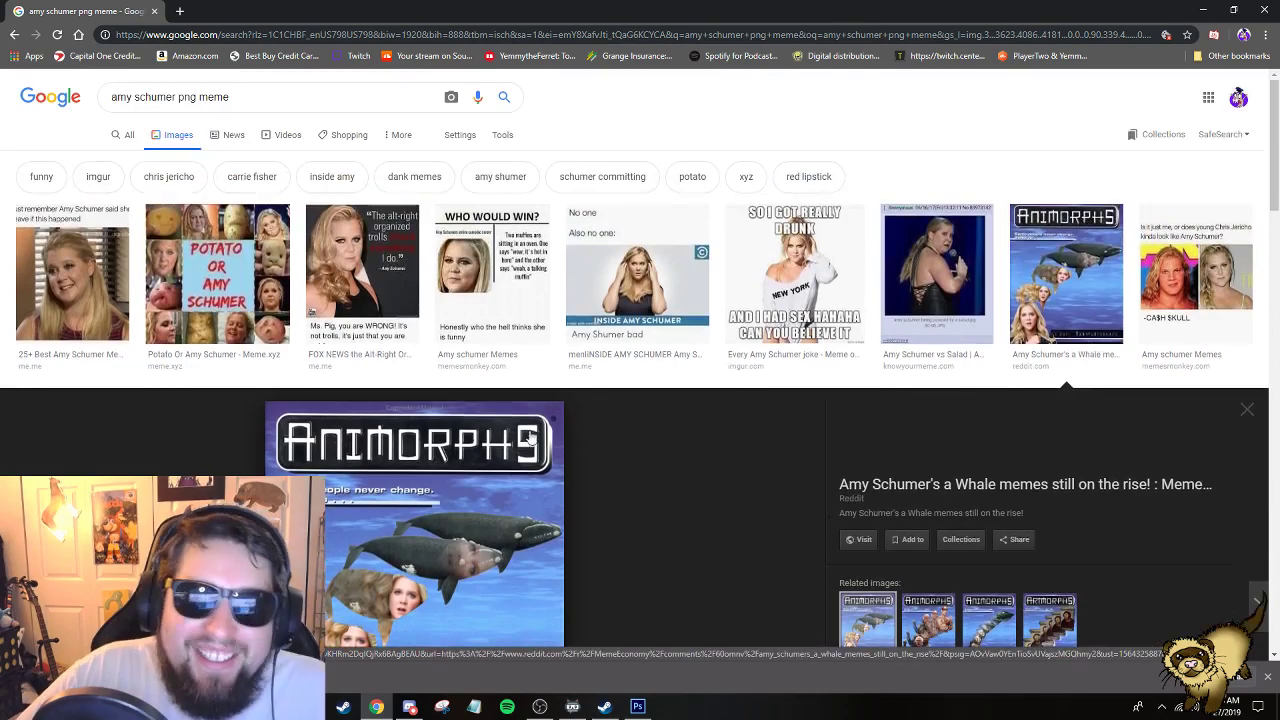
pyautogui.scroll(-10, 1207, 283)
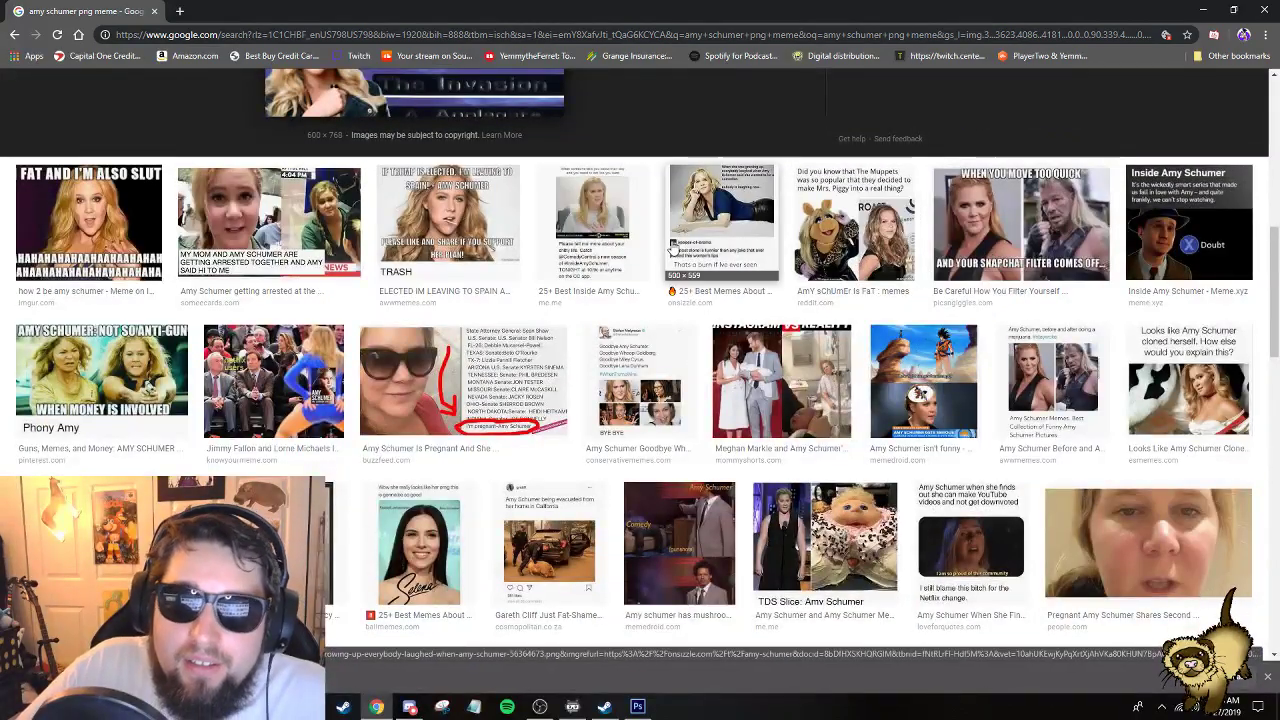
pyautogui.click(697, 218)
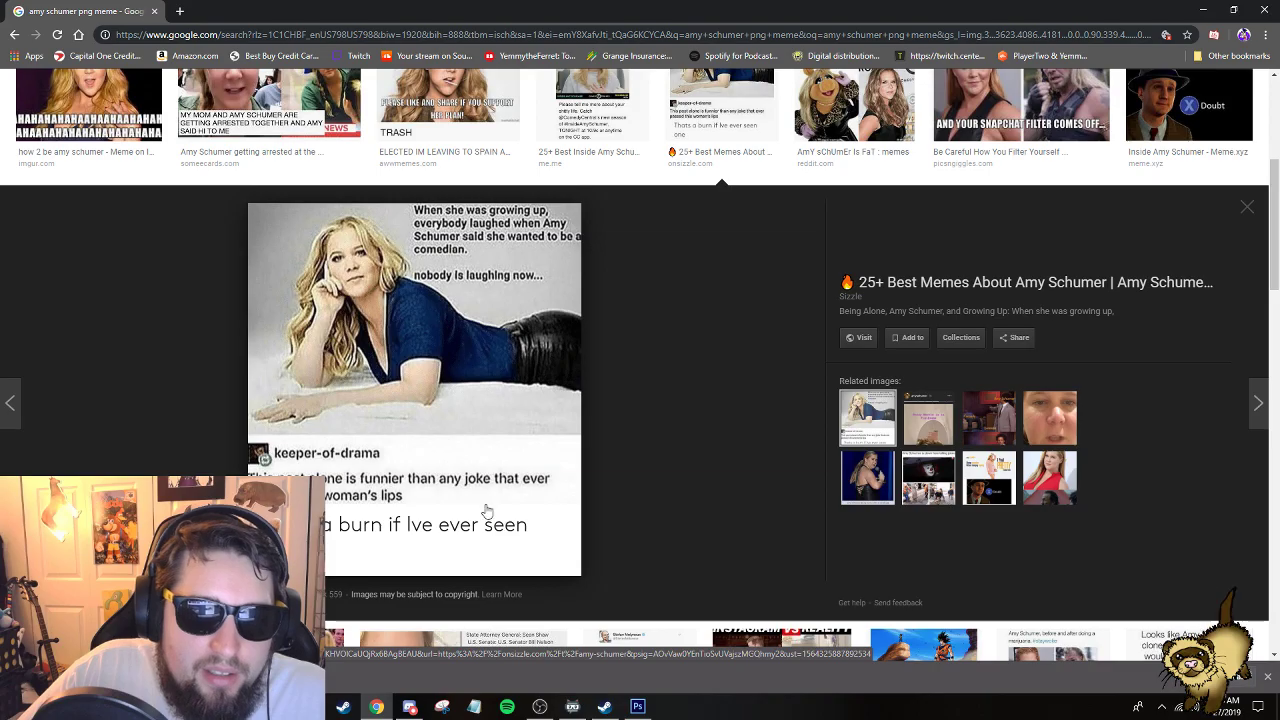
pyautogui.scroll(-4, 360, 275)
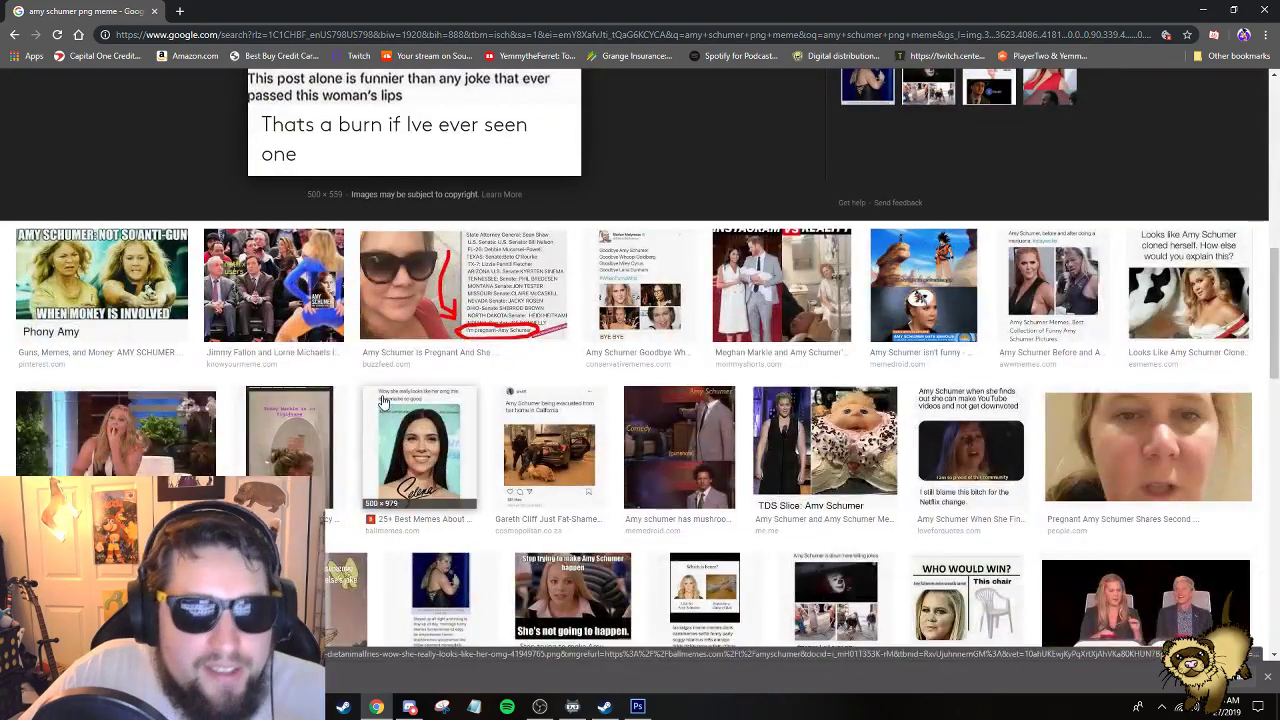
pyautogui.scroll(-1, 386, 414)
pyautogui.scroll(-3, 647, 517)
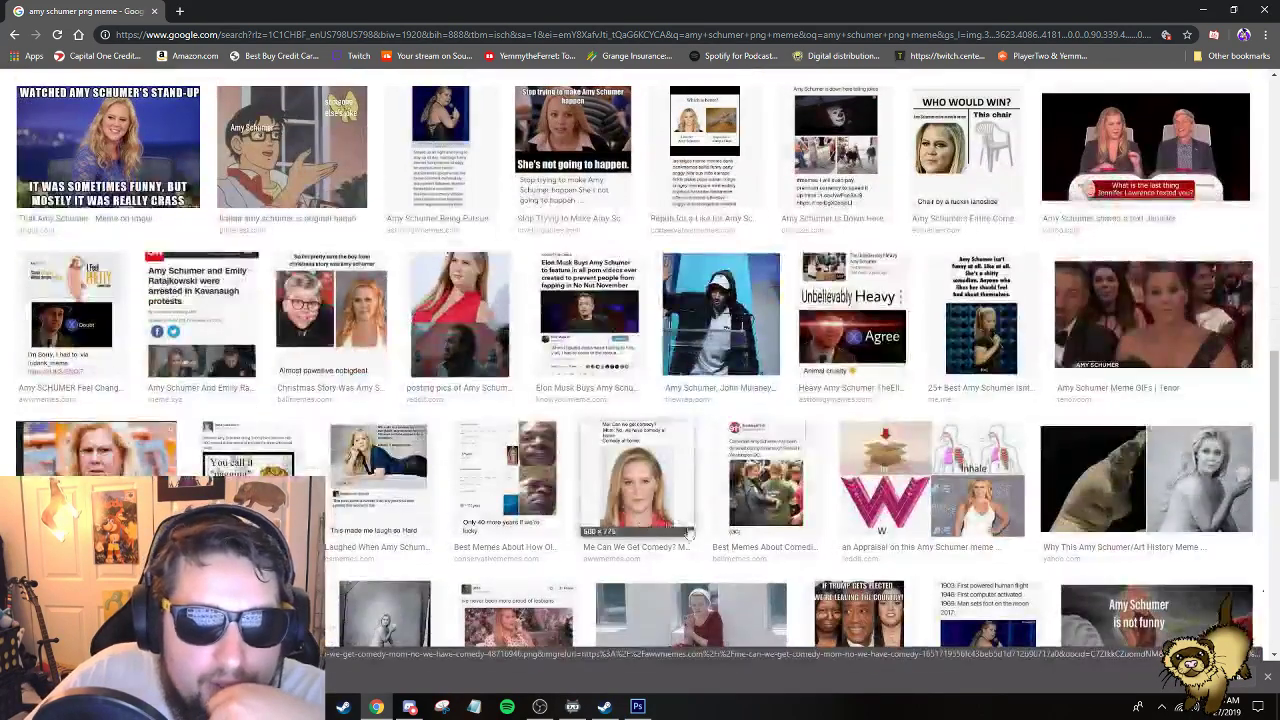
pyautogui.scroll(10, 450, 300)
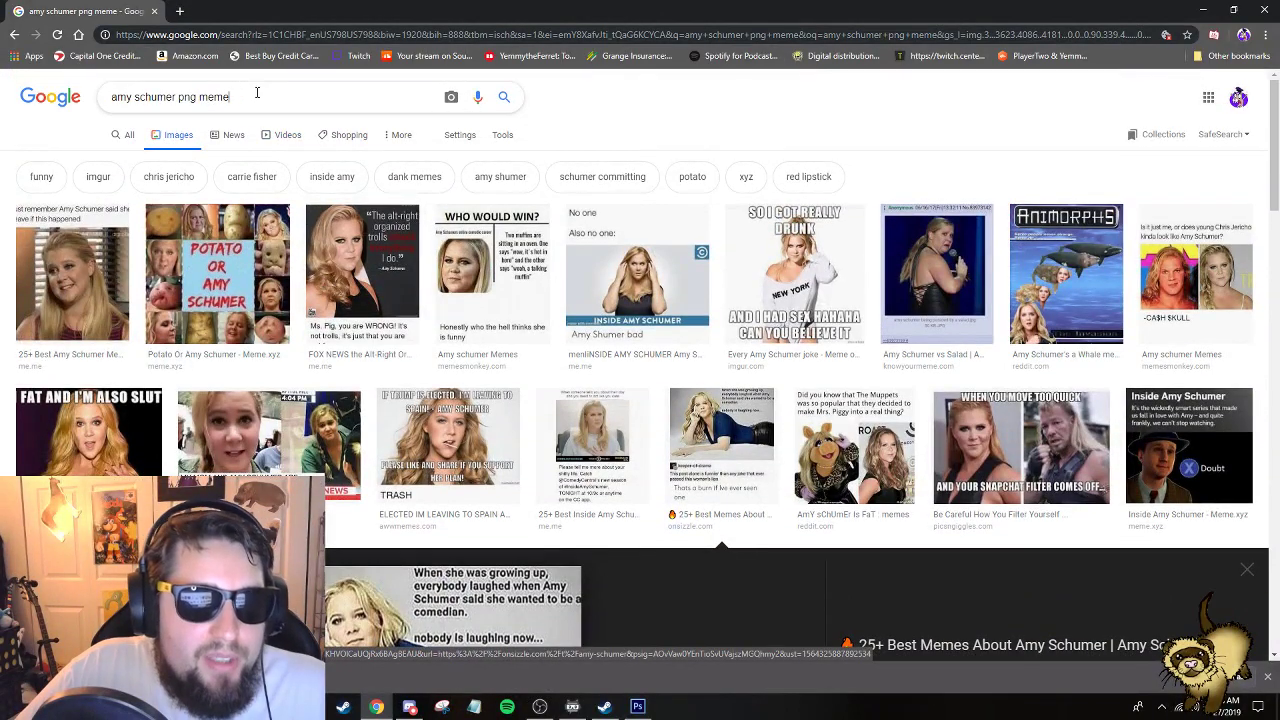
# Search for "amy schumer laying down" and save the fitonclick.com photo of her lying on her stomach in a blue shirt.
pyautogui.moveTo(254, 97); pyautogui.dragTo(172, 97)
pyautogui.write('laying down')
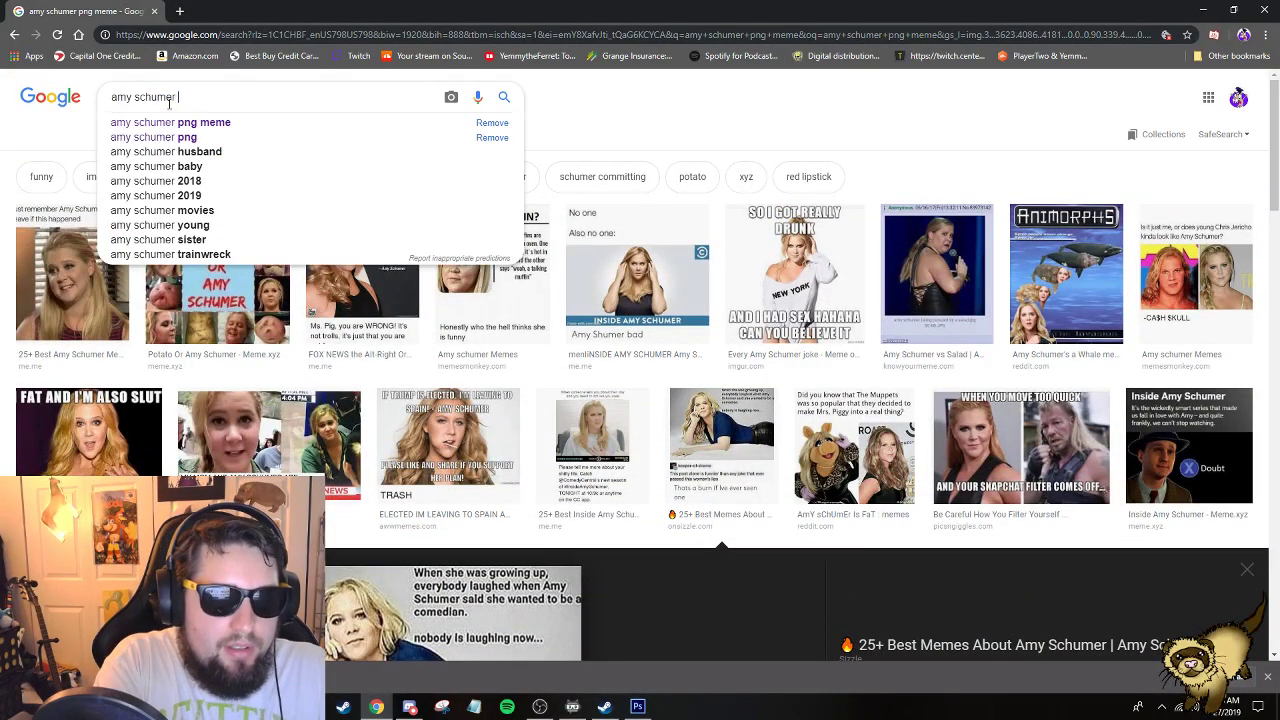
pyautogui.press('Return')
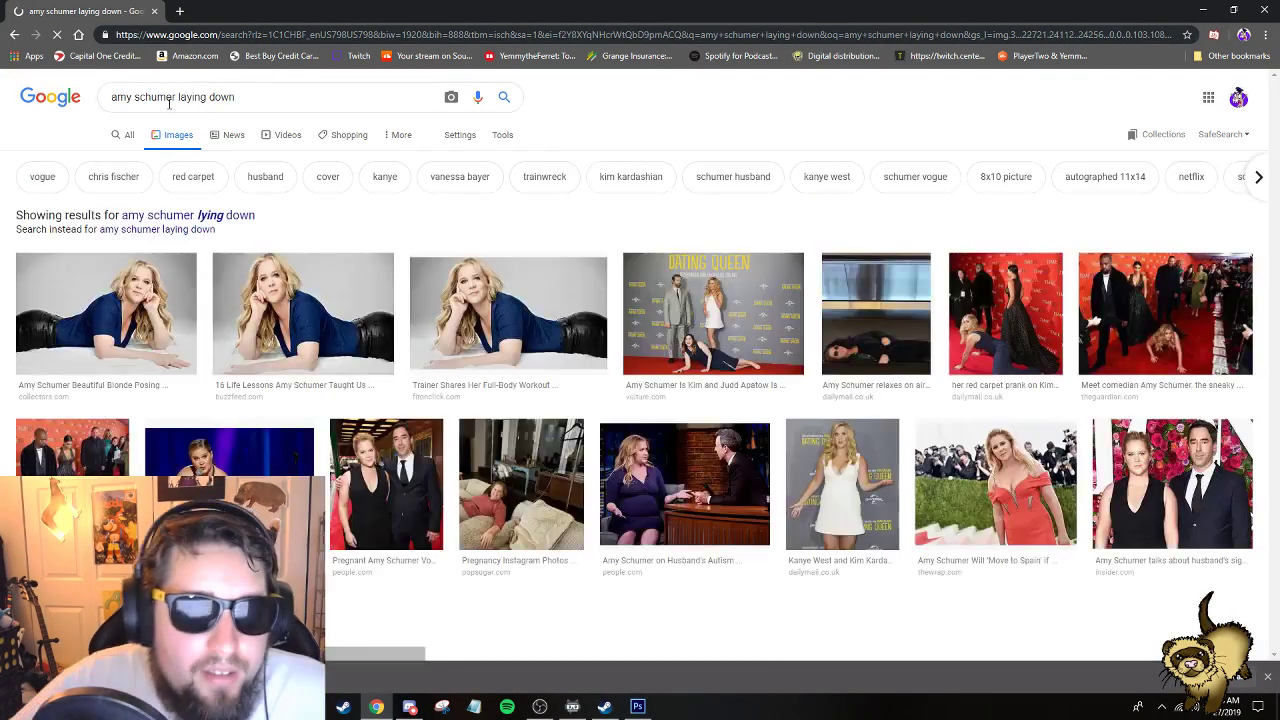
pyautogui.click(100, 310)
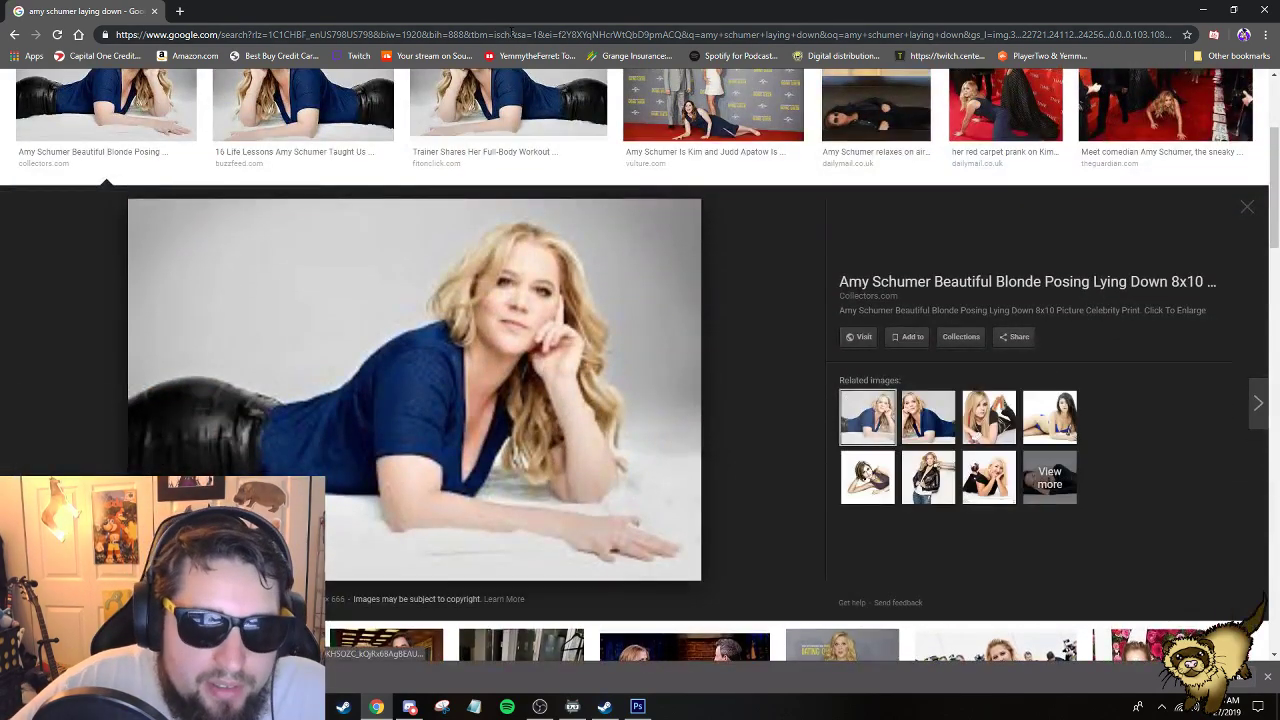
pyautogui.click(508, 100)
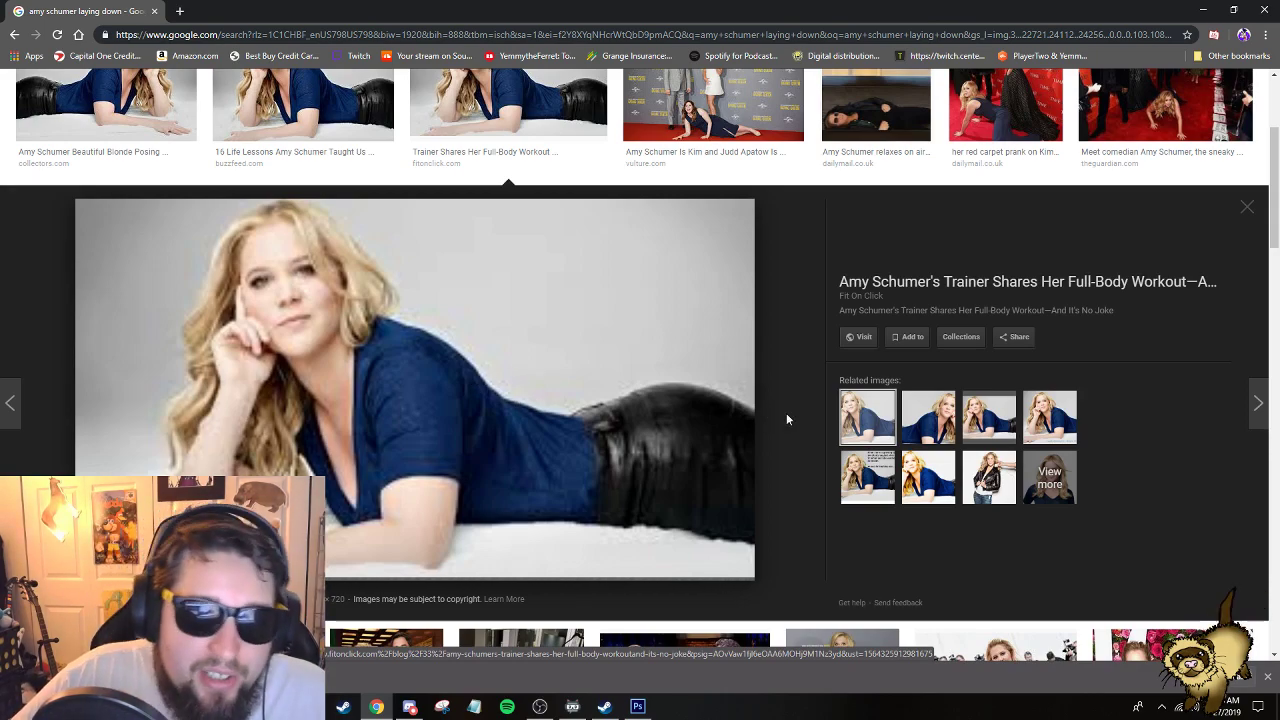
pyautogui.rightClick(403, 373)
pyautogui.click(445, 490)
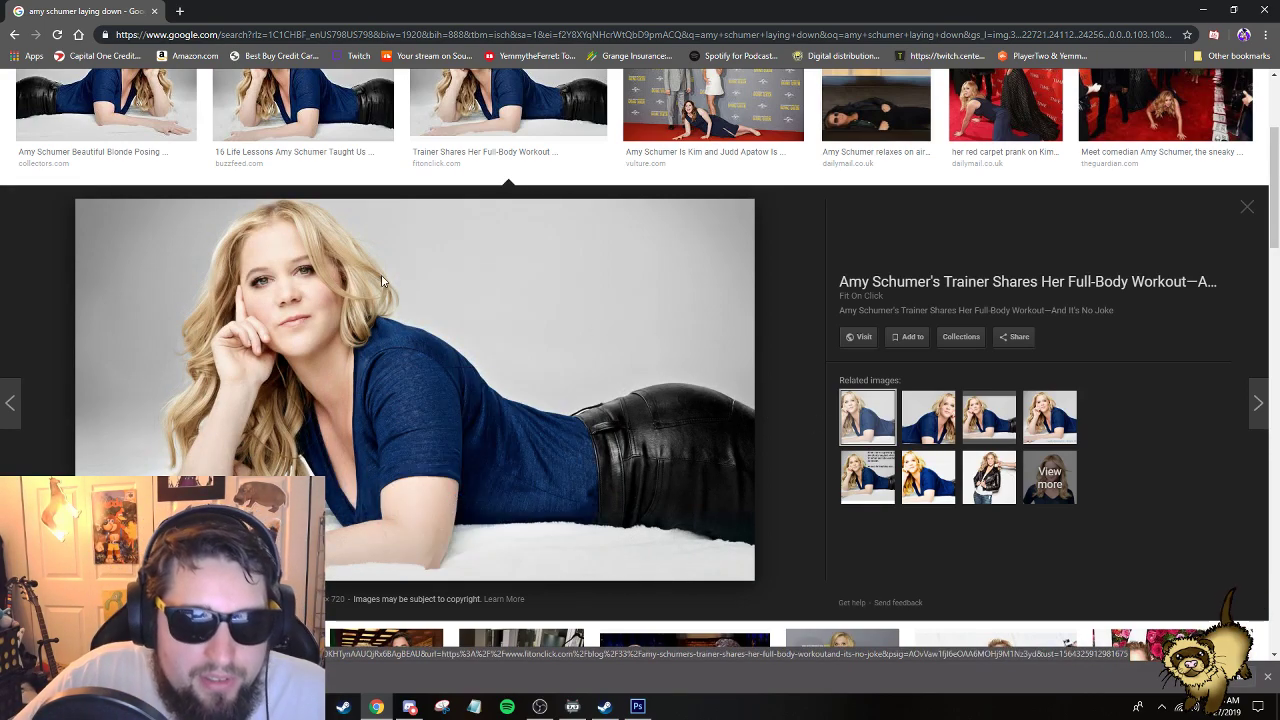
pyautogui.click(525, 338)
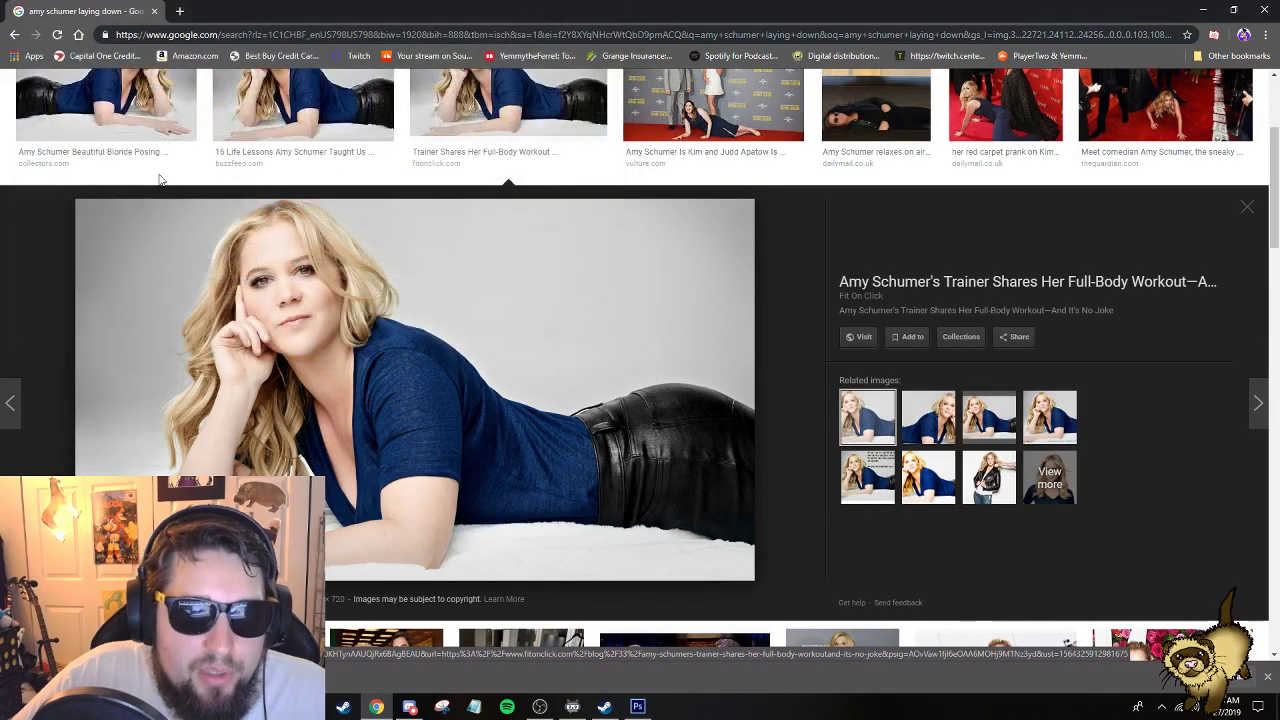
# Switch to Photoshop and open the photo FOC_blog_331535205881.jpg.
pyautogui.click(1201, 9)
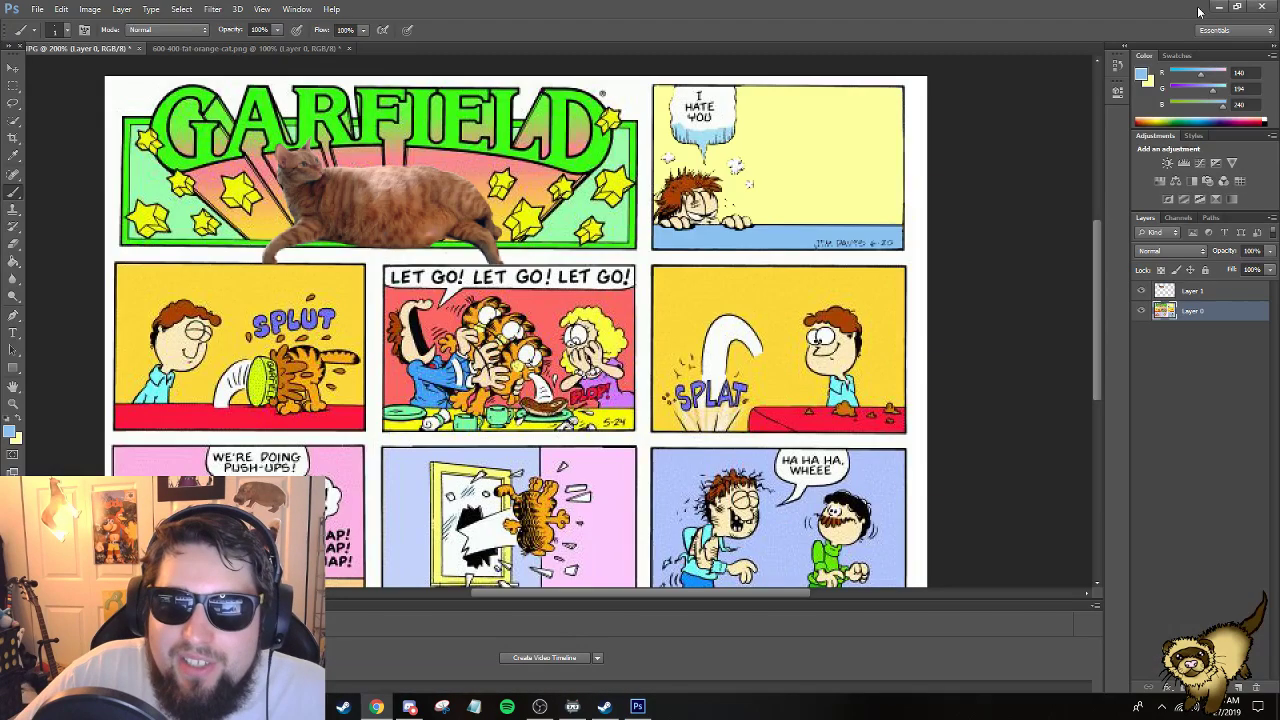
pyautogui.click(37, 9)
pyautogui.click(50, 31)
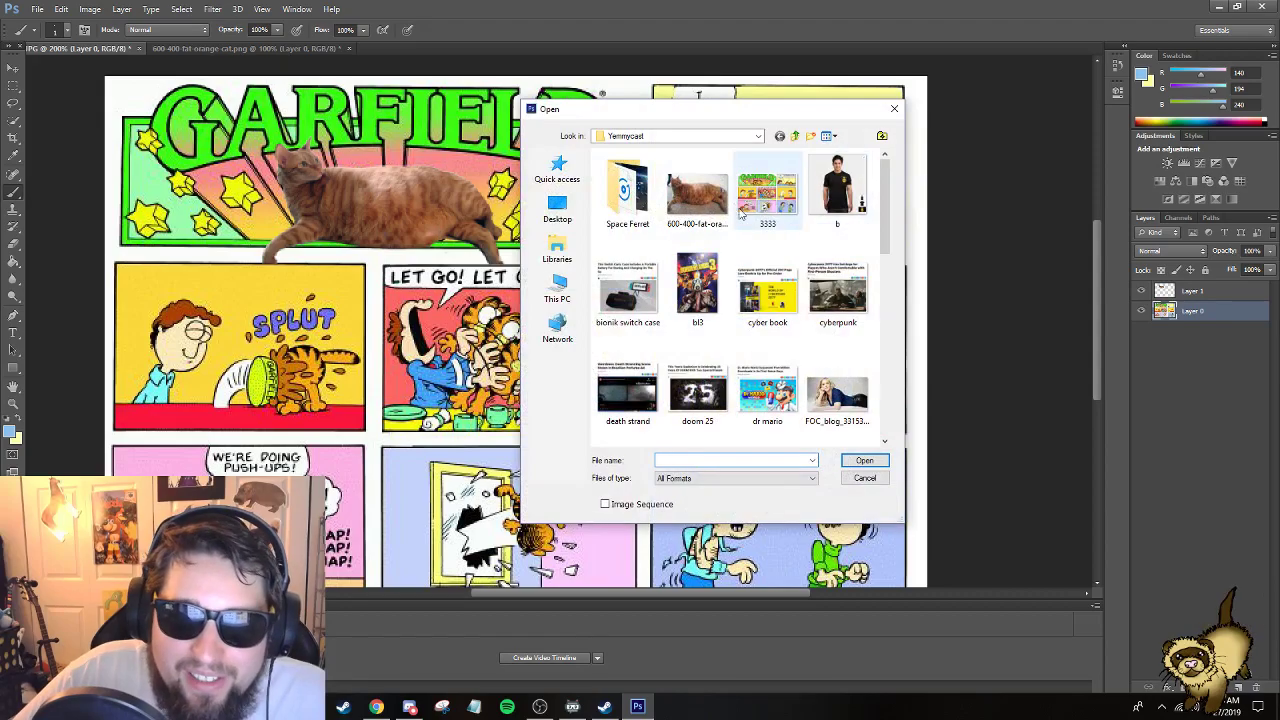
pyautogui.click(838, 400)
pyautogui.doubleClick(864, 412)
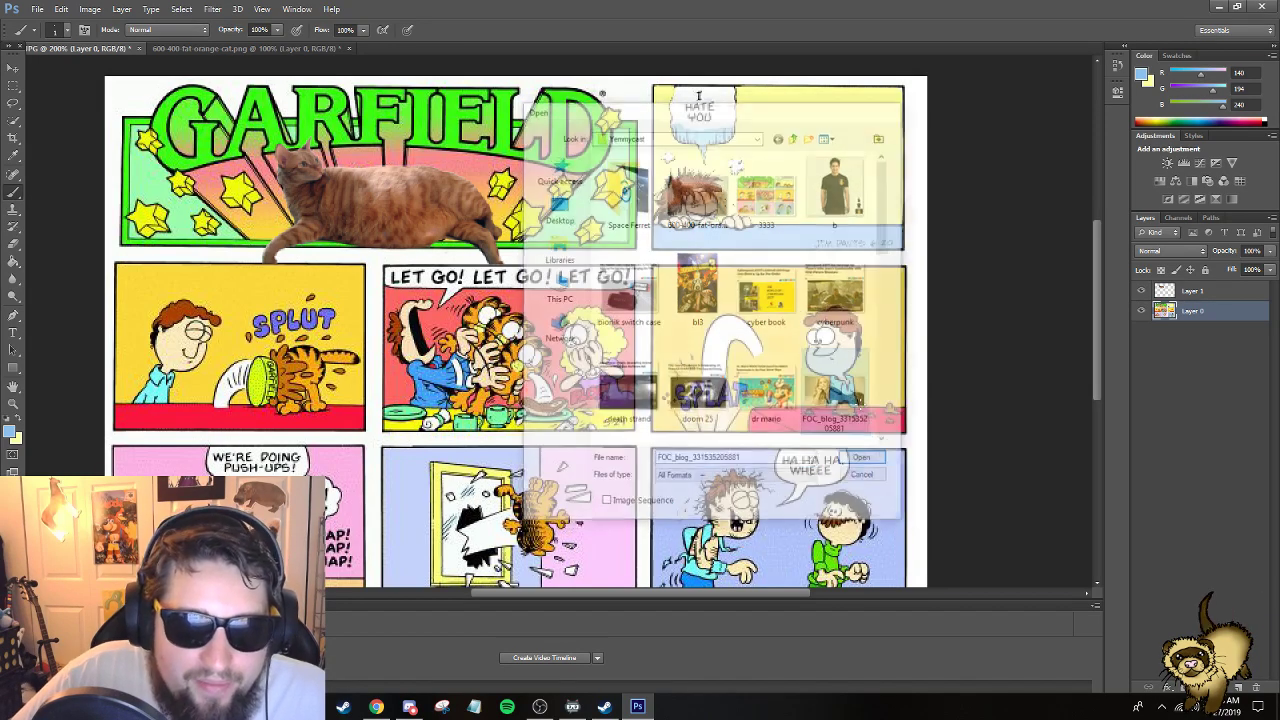
pyautogui.click(684, 342)
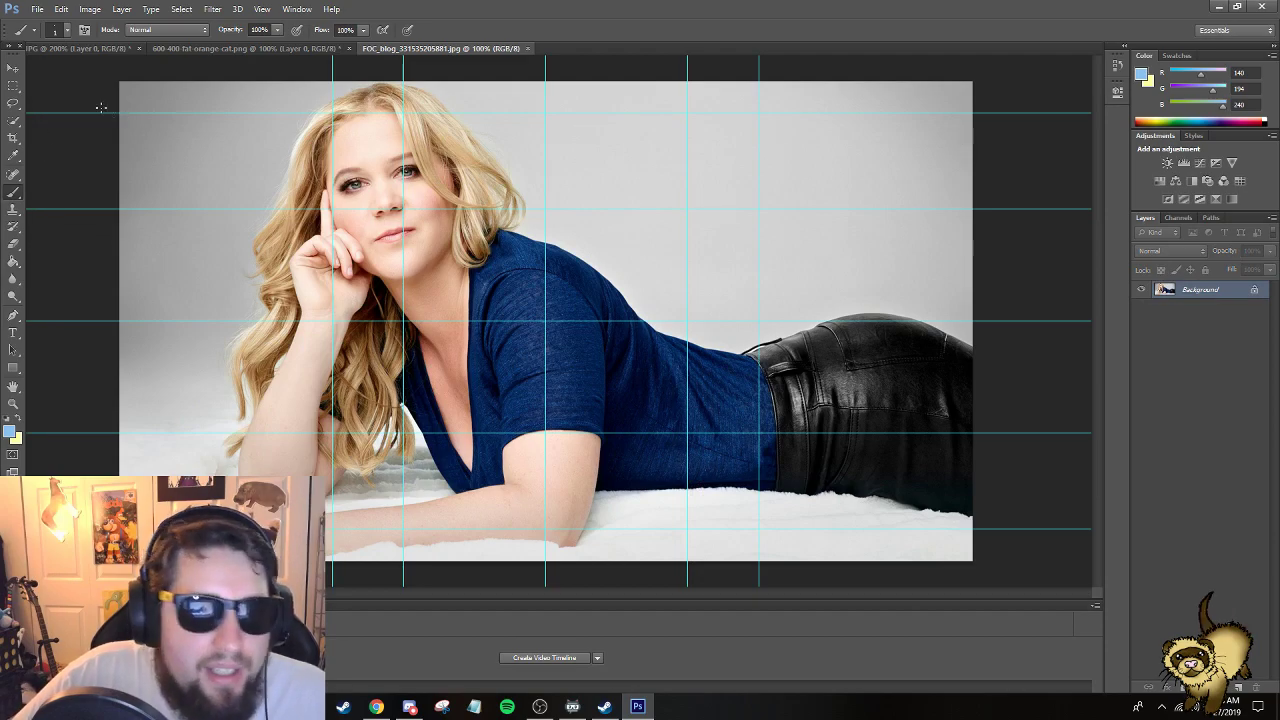
# Erase the grey backdrop around Amy Schumer with the Magic Eraser tool at tolerance 32.
pyautogui.click(75, 48)
pyautogui.click(440, 48)
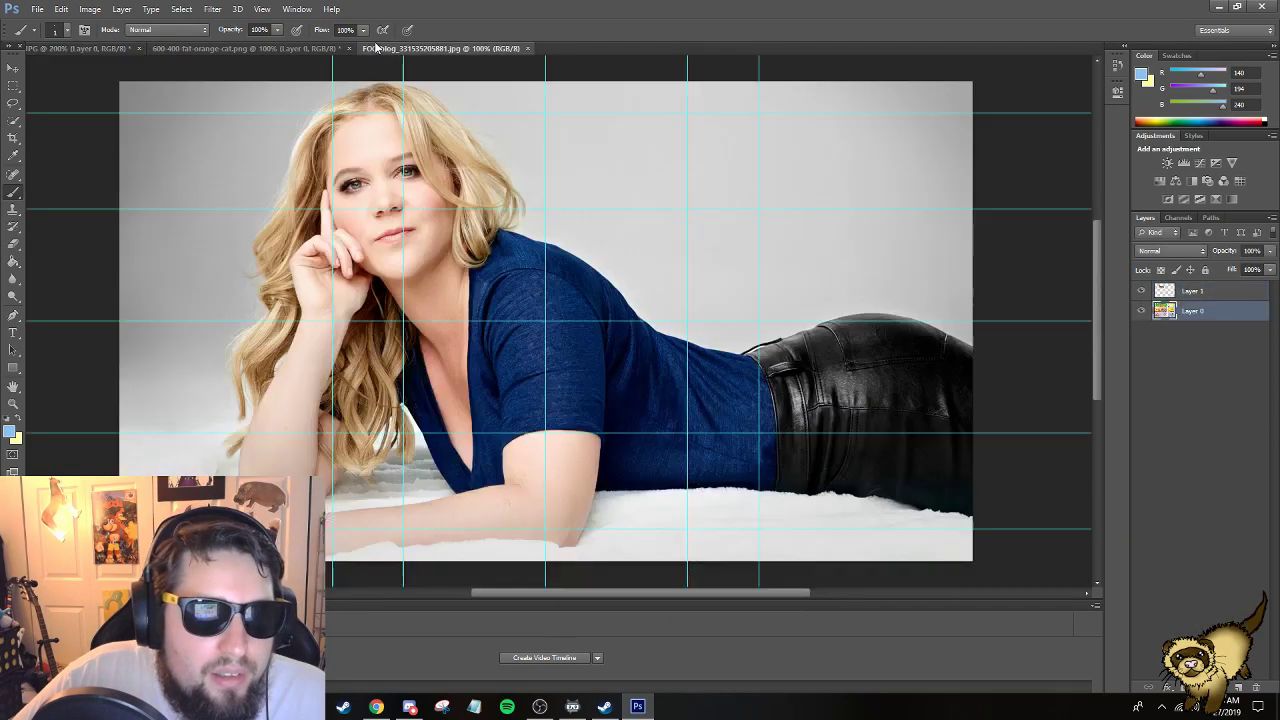
pyautogui.click(12, 247)
pyautogui.rightClick(17, 245)
pyautogui.click(62, 271)
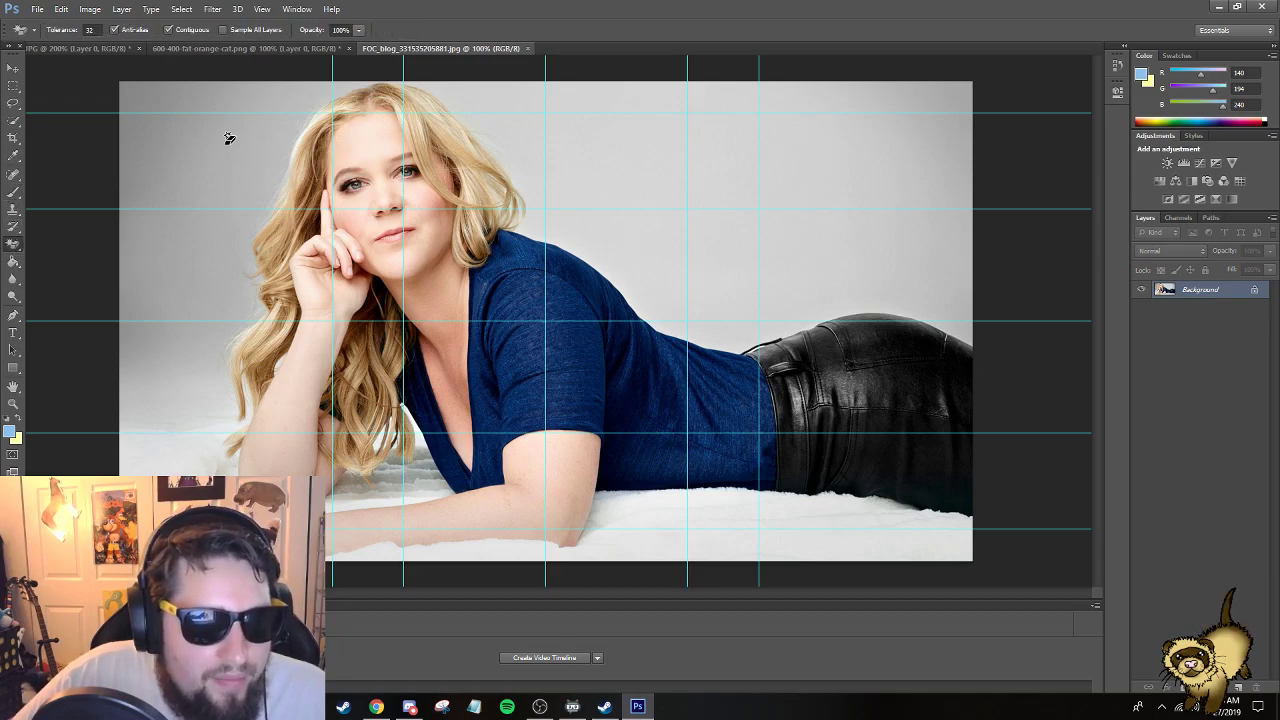
pyautogui.click(229, 141)
pyautogui.click(519, 145)
pyautogui.click(965, 117)
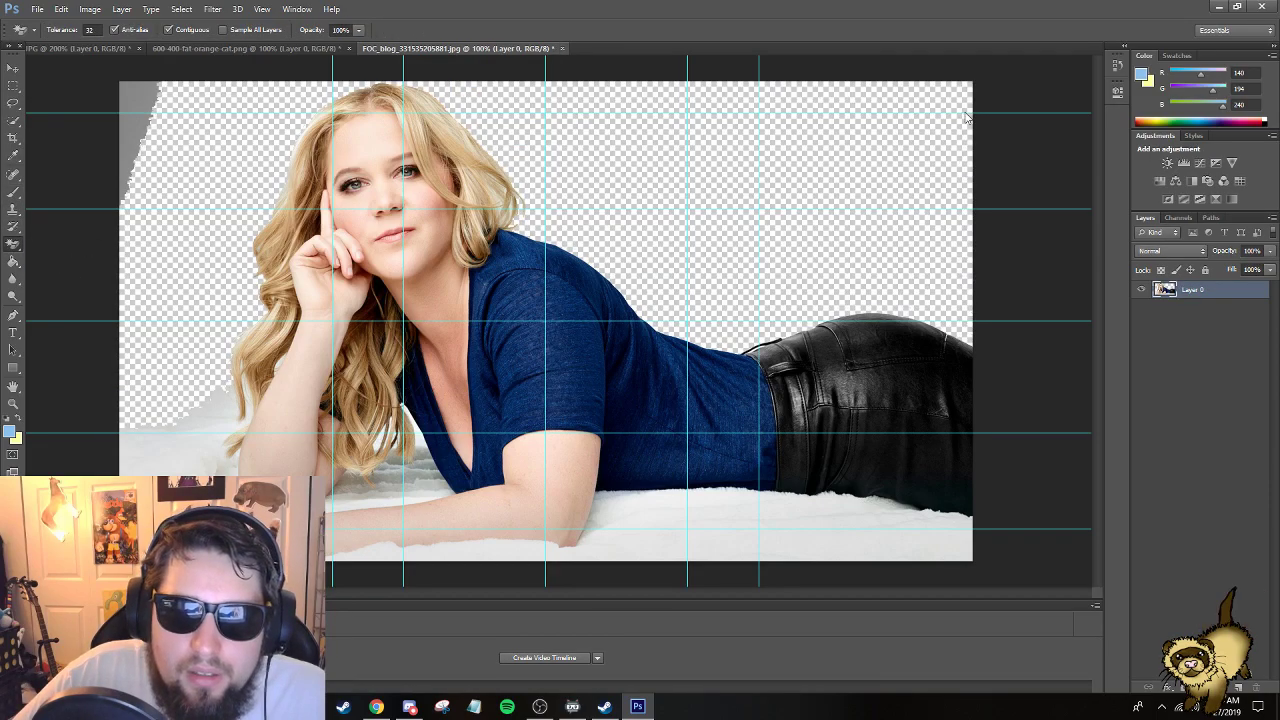
# Magic-erase the white fur around her arms and body and the leftover grey corner, undoing the erasure that cuts into the forearm.
pyautogui.click(842, 514)
pyautogui.click(372, 482)
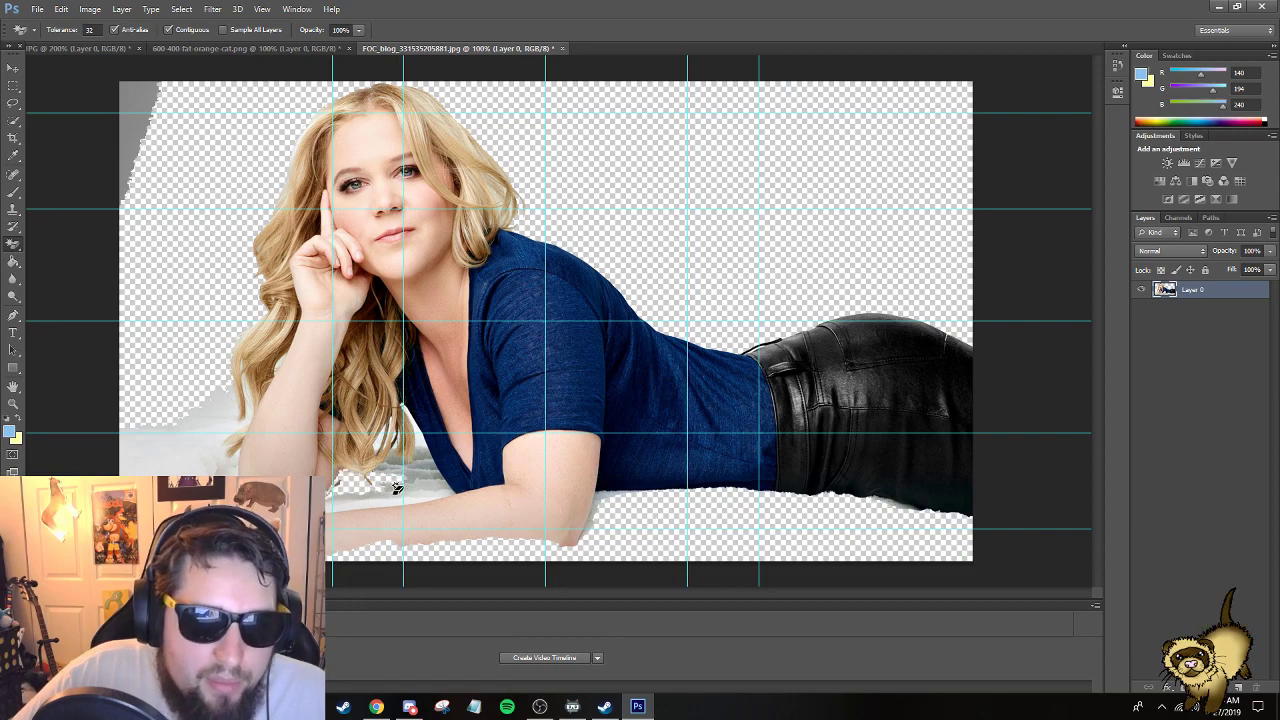
pyautogui.click(398, 488)
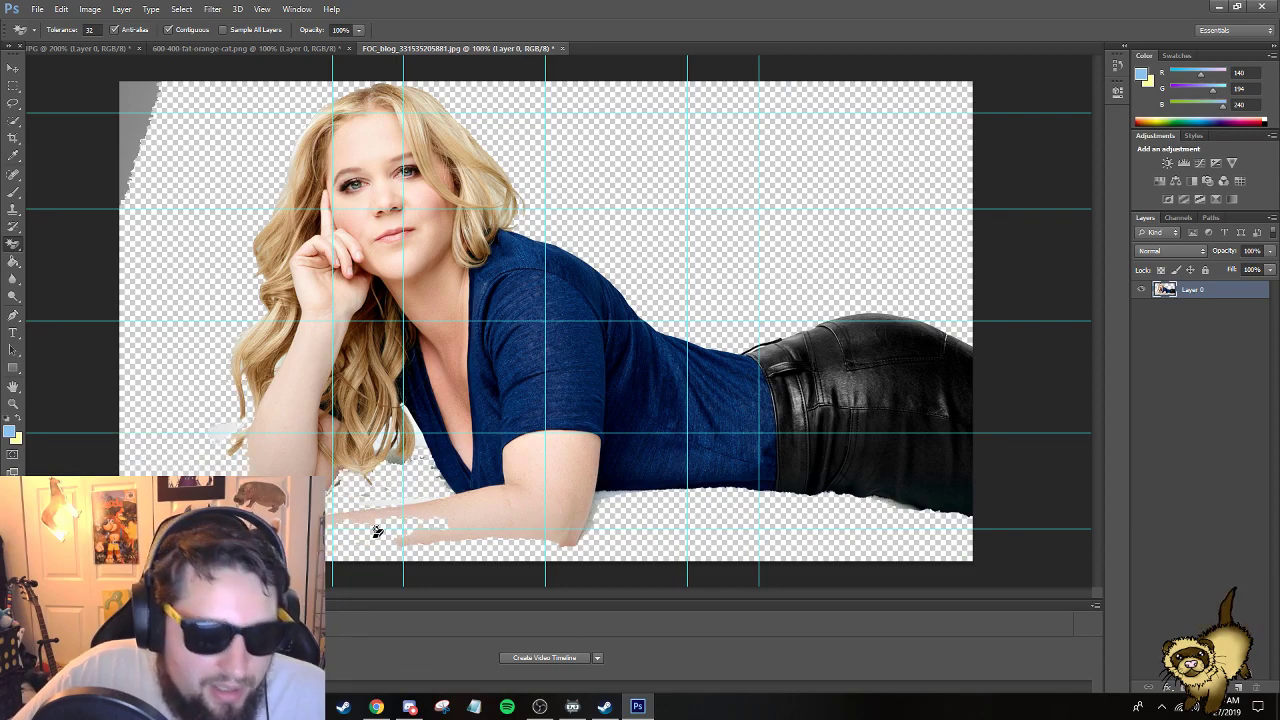
pyautogui.hotkey('ctrl', 'alt', 'z')
pyautogui.hotkey('ctrl', 'alt', 'z')
pyautogui.hotkey('alt', 'z')
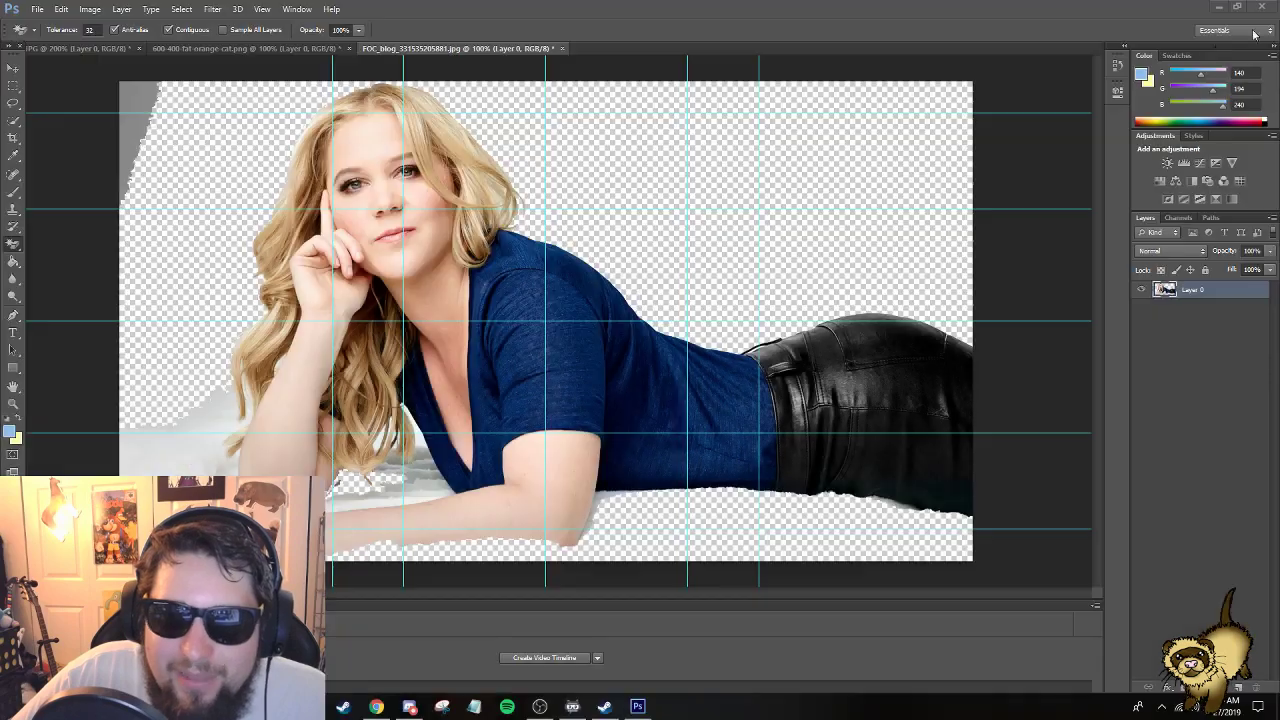
pyautogui.hotkey('ctrl', 'shift', 'z')
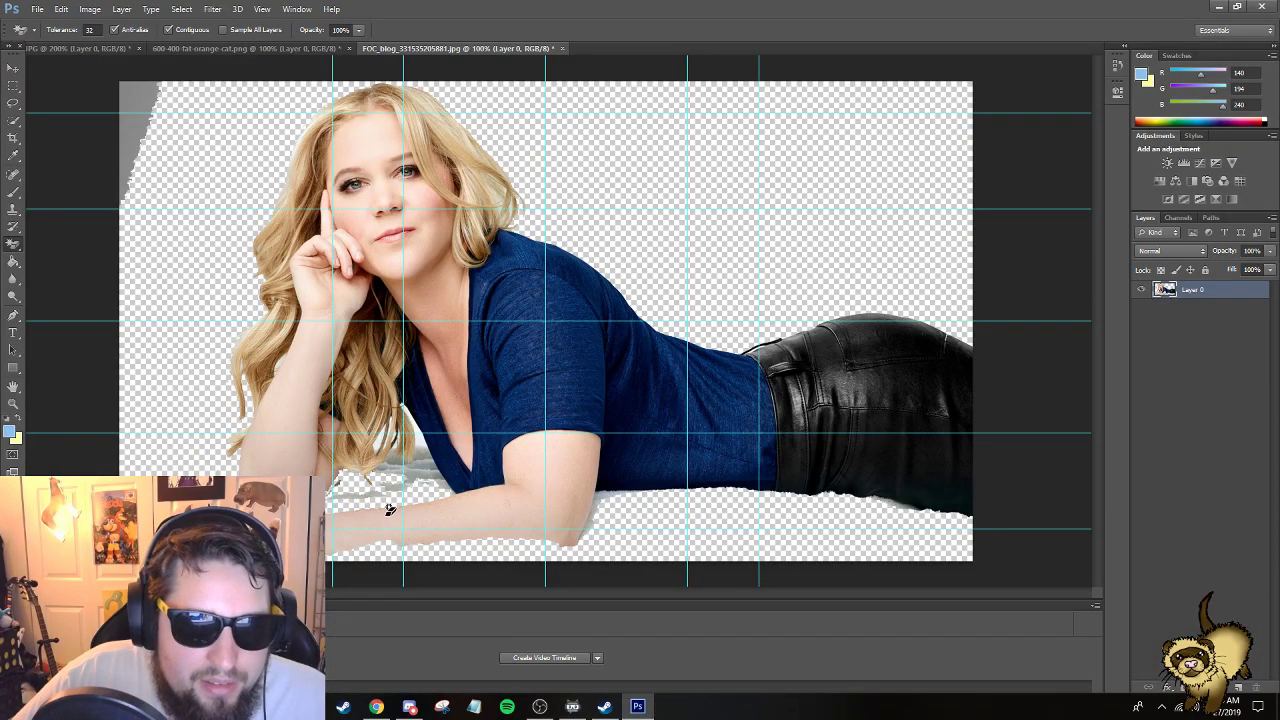
pyautogui.click(137, 102)
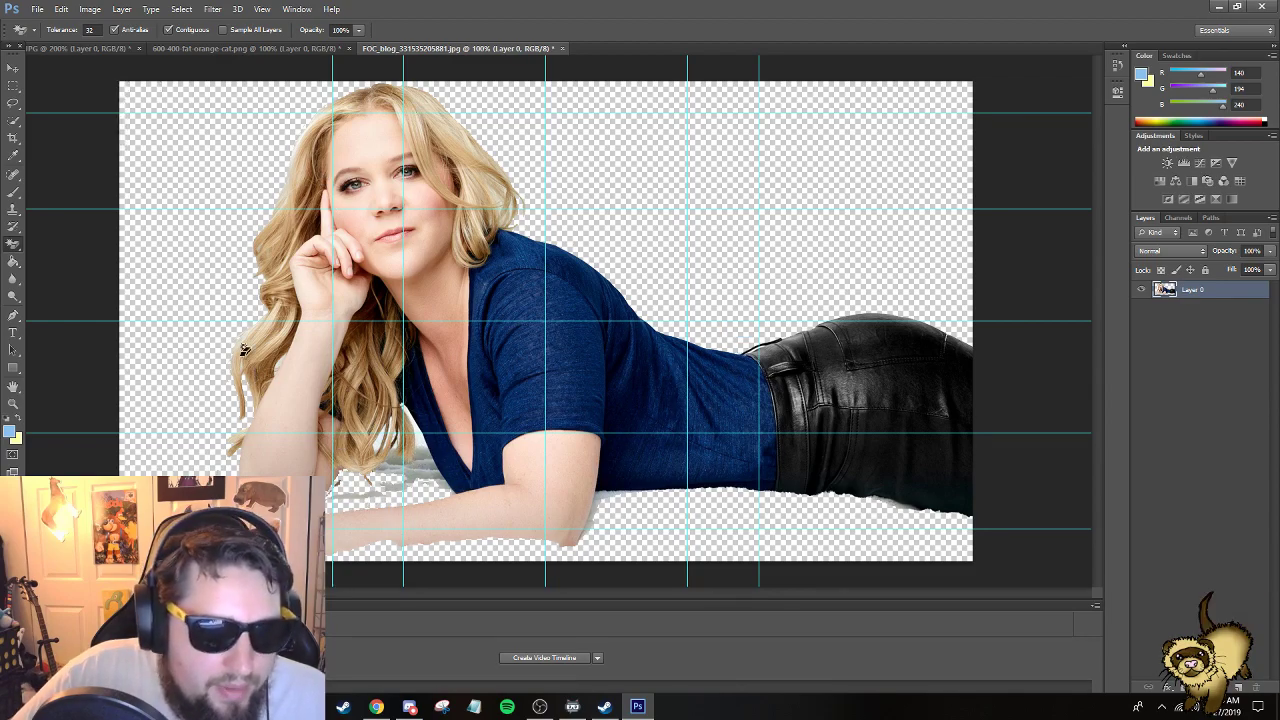
# Clean up the fur remnants beside the hair and above the forearm with the regular Eraser tool.
pyautogui.rightClick(13, 244)
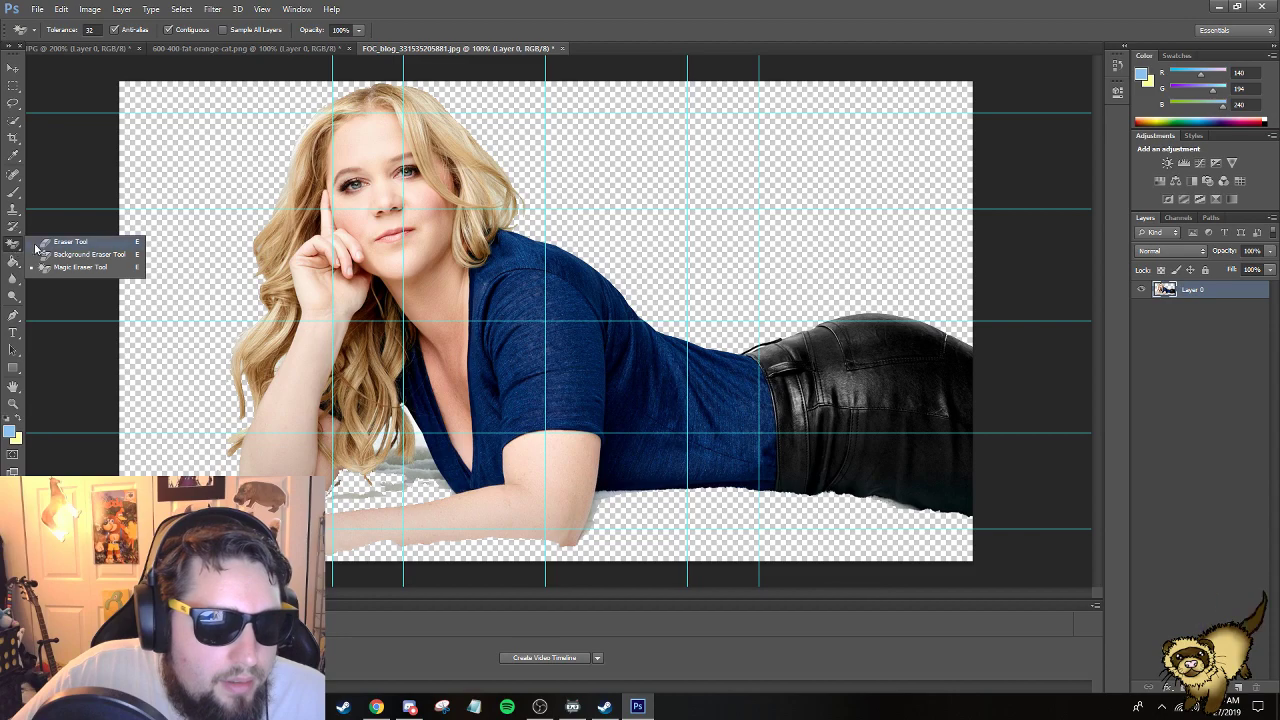
pyautogui.click(68, 245)
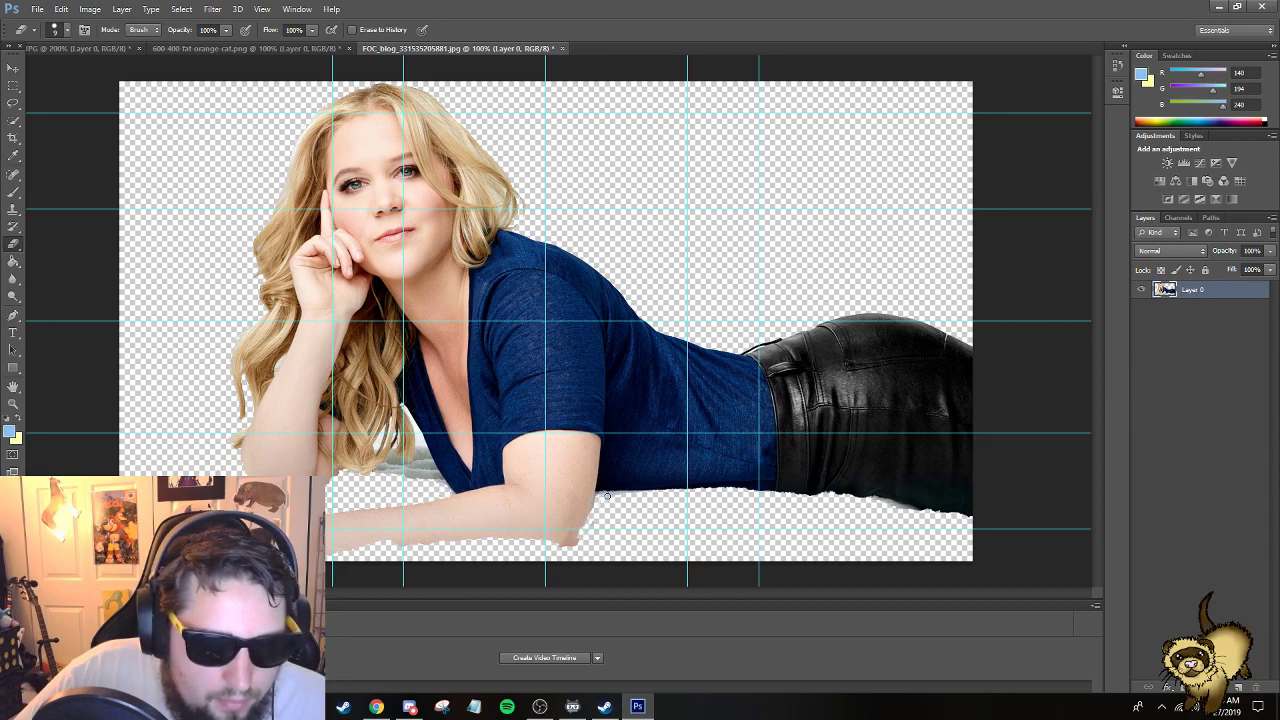
# Try to trim the forearm's ragged lower edge with a larger eraser brush, and step back through those strokes.
pyautogui.moveTo(582, 543)
pyautogui.mouseDown()
pyautogui.moveTo(527, 527)
pyautogui.moveTo(541, 533)
pyautogui.moveTo(396, 531)
pyautogui.mouseUp()
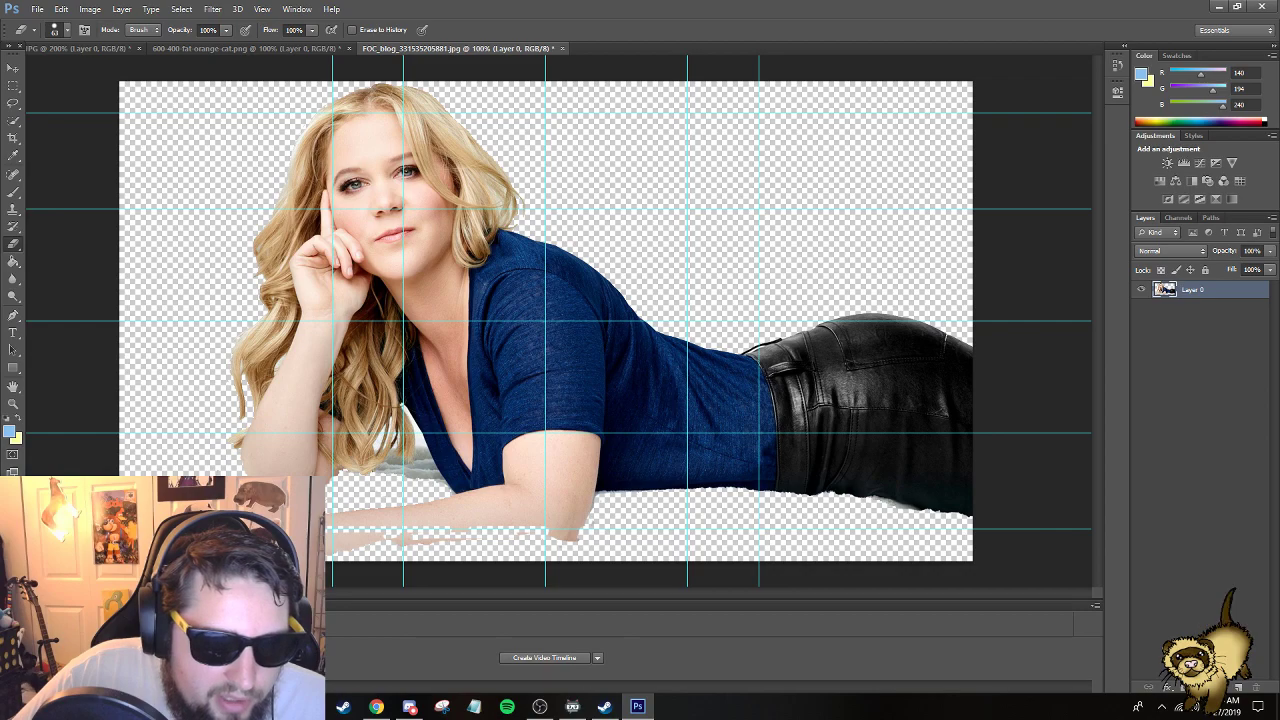
pyautogui.moveTo(326, 533); pyautogui.dragTo(406, 531)
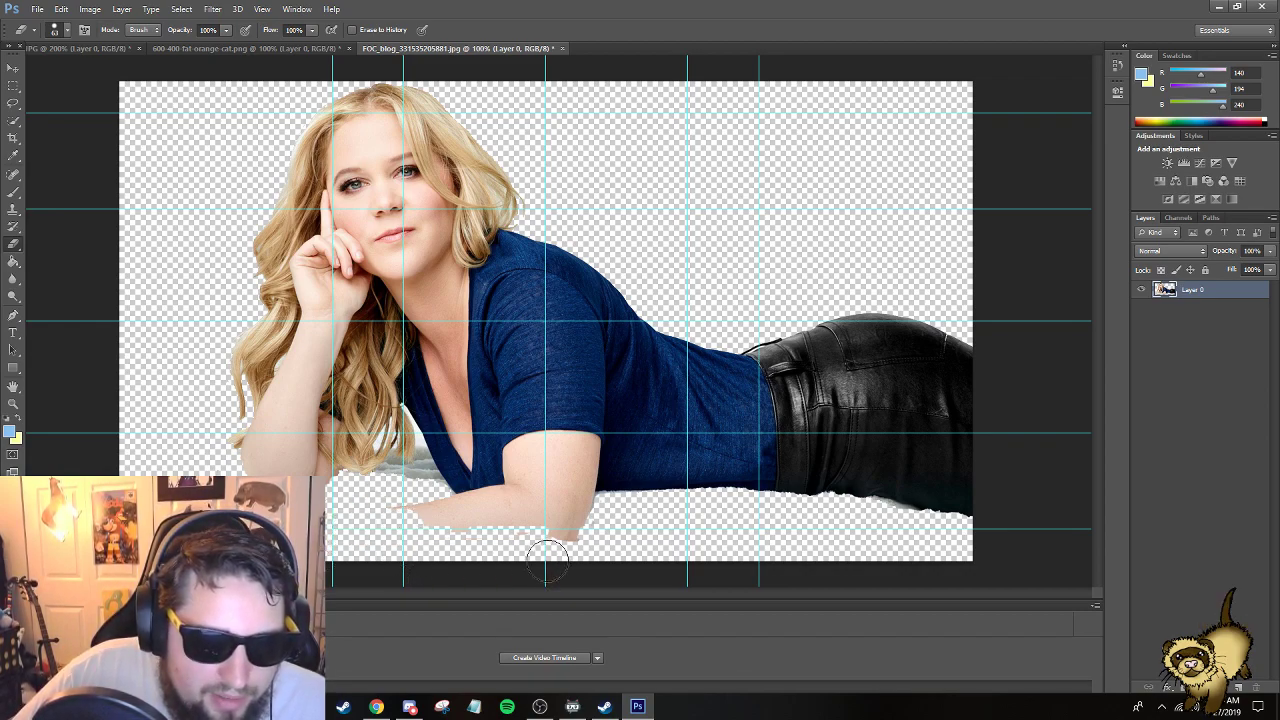
pyautogui.click(61, 9)
pyautogui.click(76, 48)
pyautogui.click(61, 9)
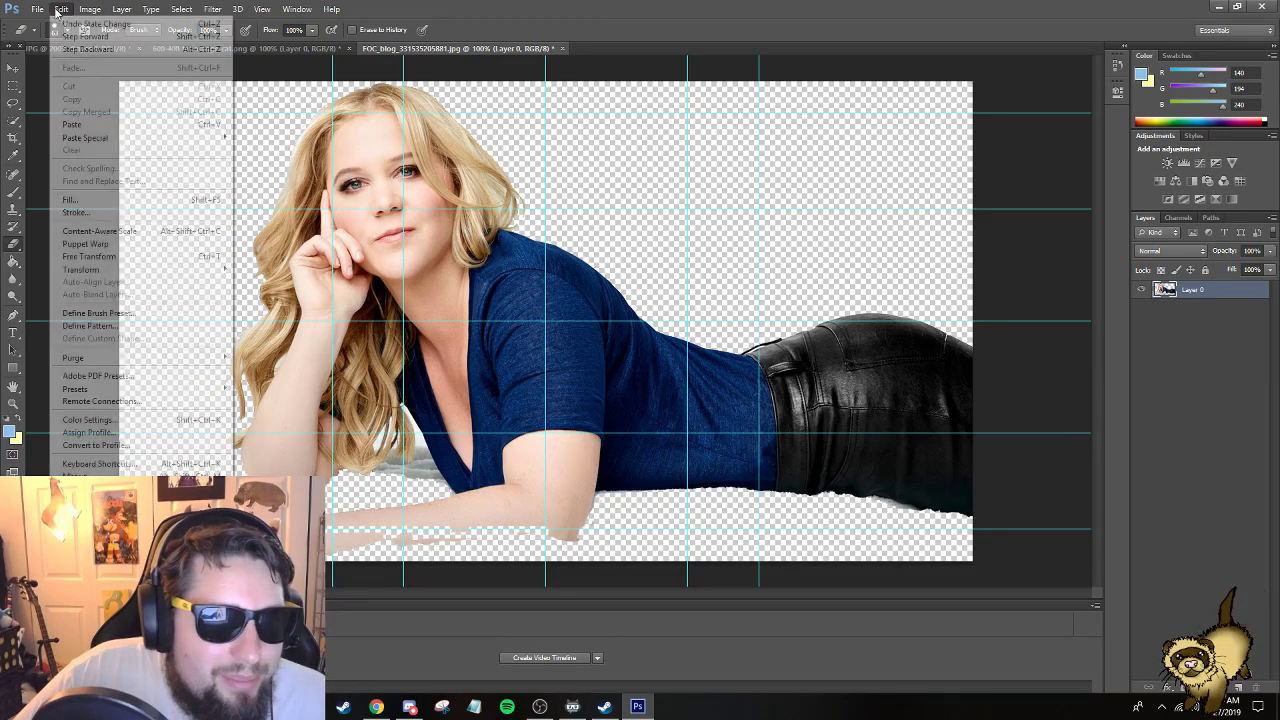
pyautogui.click(77, 49)
pyautogui.click(61, 9)
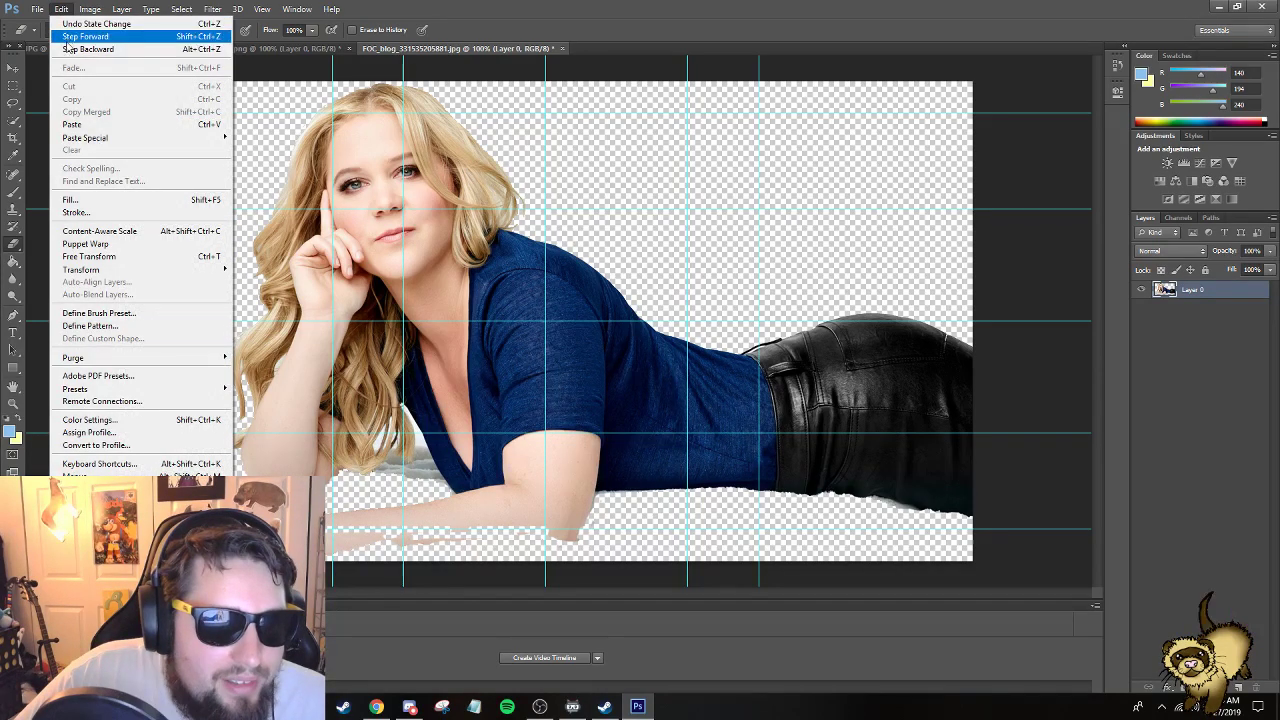
pyautogui.click(77, 48)
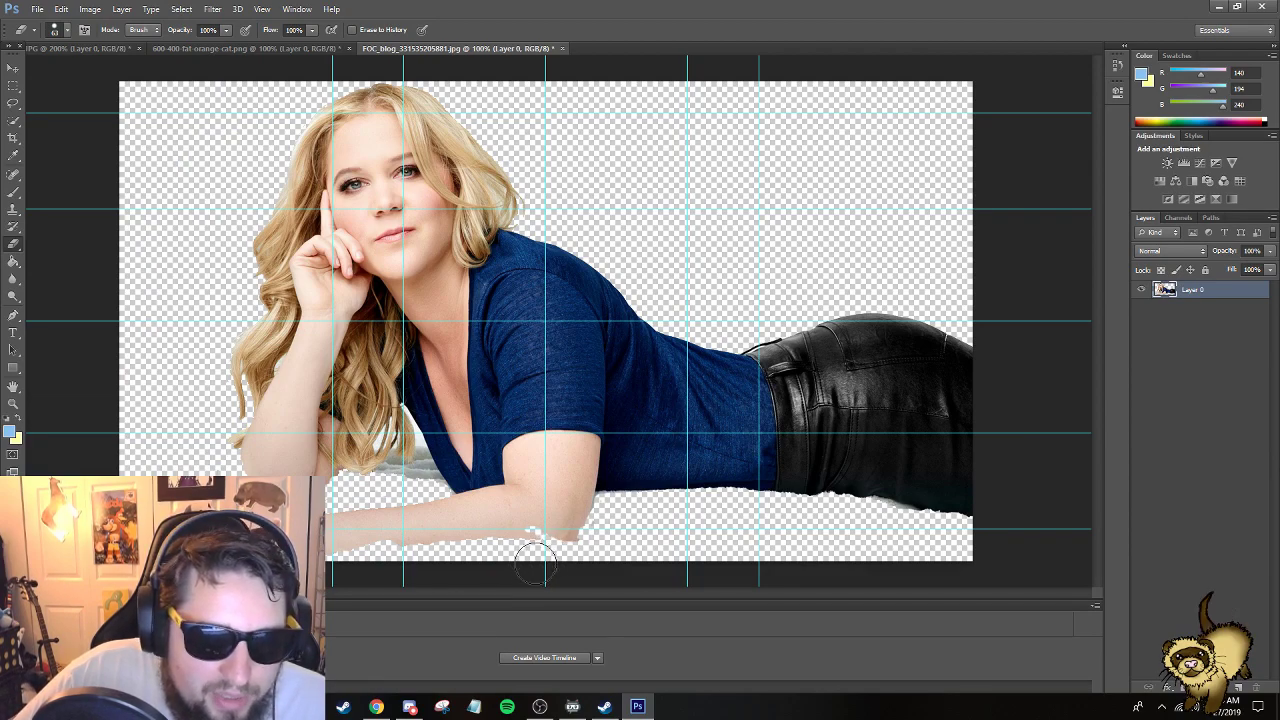
pyautogui.click(61, 9)
pyautogui.click(77, 48)
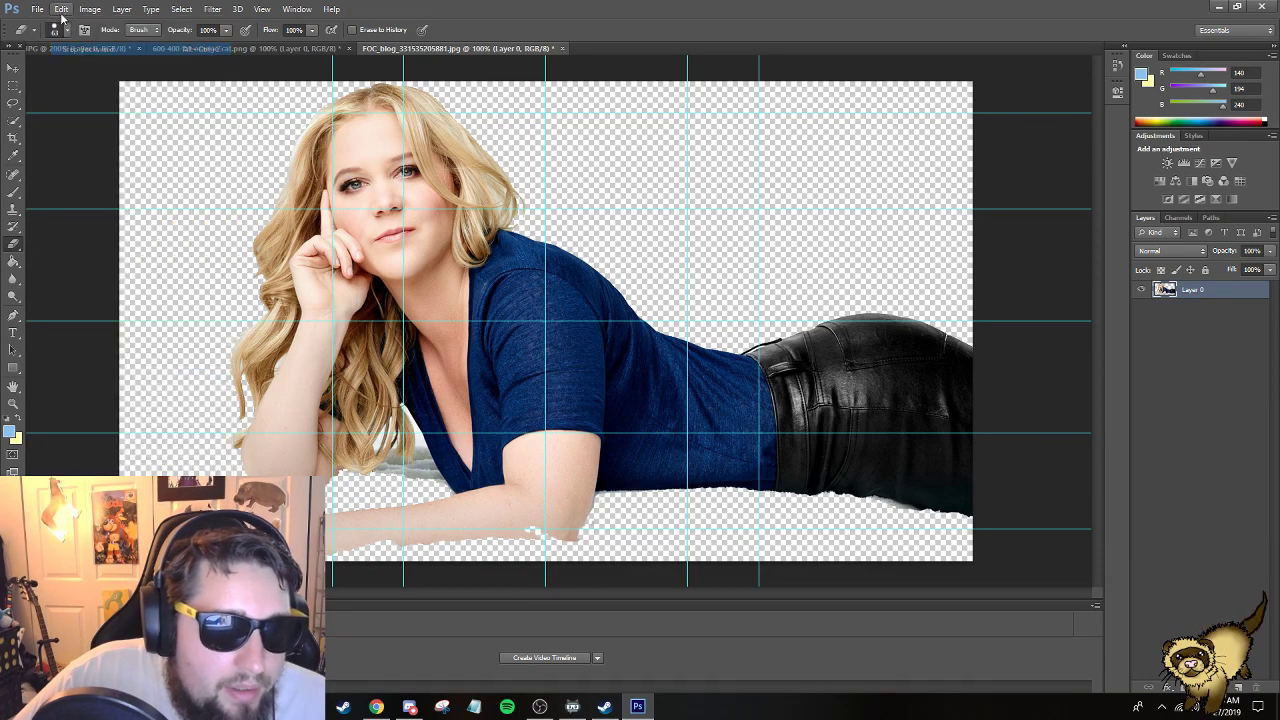
# Undo the last eraser stroke and erase the forearm lying across the floor, leaving only the upper arm and elbow.
pyautogui.click(61, 9)
pyautogui.click(77, 48)
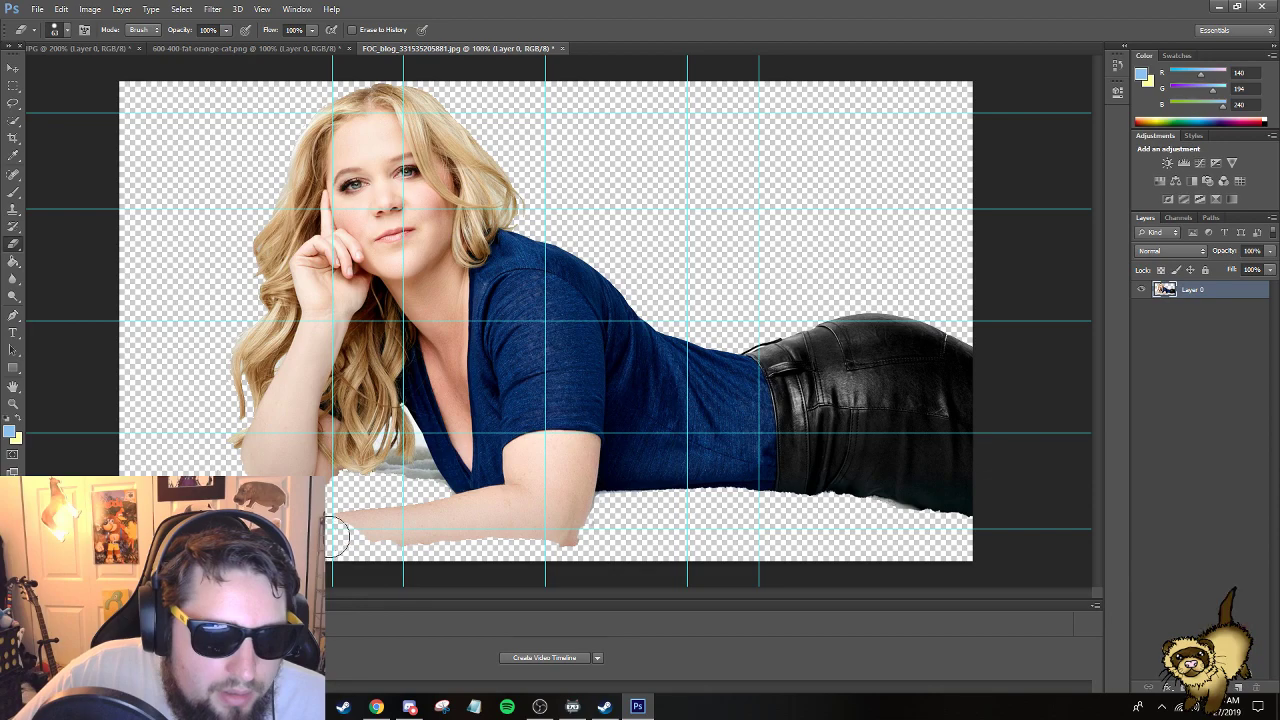
pyautogui.moveTo(336, 537)
pyautogui.mouseDown()
pyautogui.moveTo(398, 560)
pyautogui.moveTo(378, 538)
pyautogui.moveTo(399, 518)
pyautogui.moveTo(477, 554)
pyautogui.moveTo(455, 527)
pyautogui.moveTo(413, 513)
pyautogui.moveTo(383, 520)
pyautogui.mouseUp()
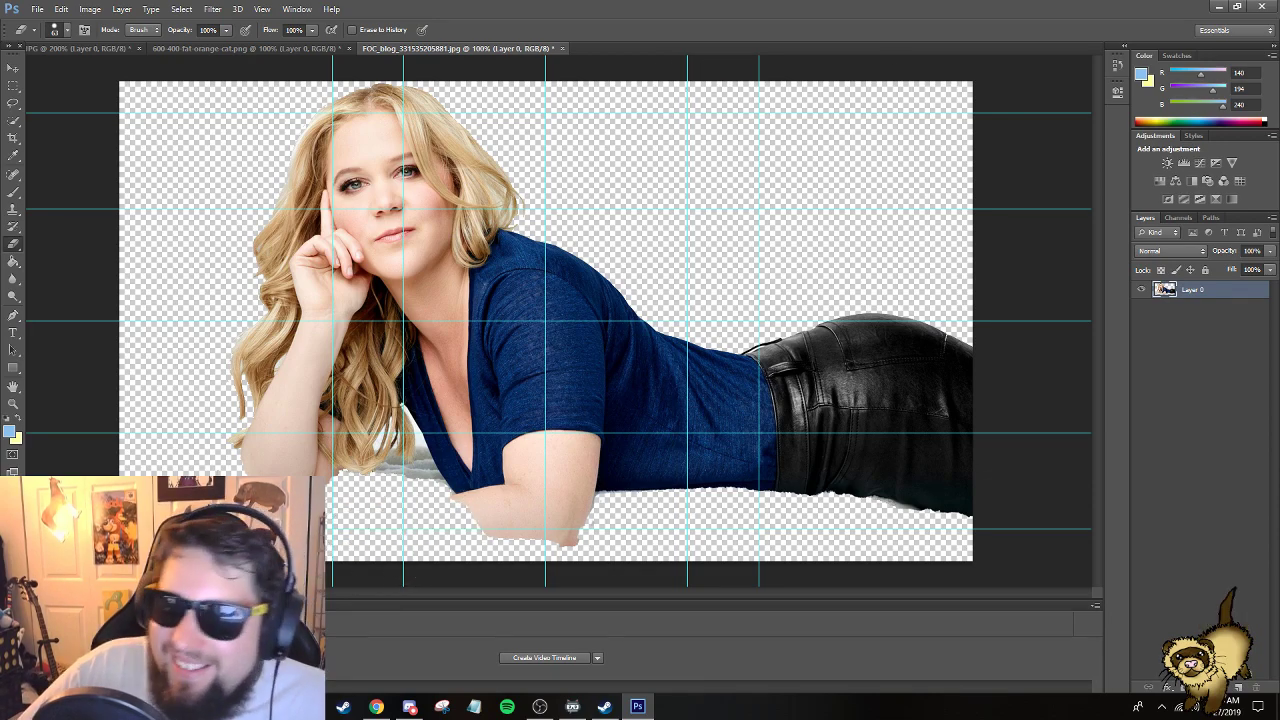
# Switch to Chrome and search Google Images for "Veteran hat png".
pyautogui.click(376, 706)
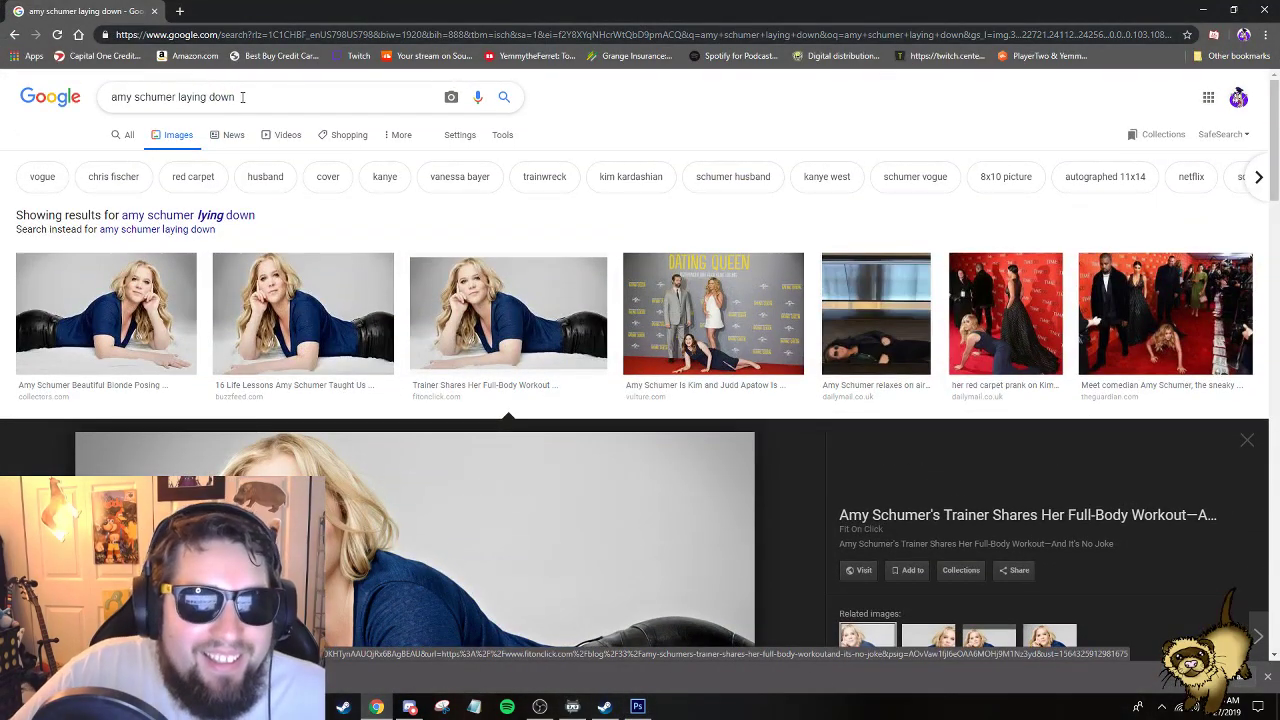
pyautogui.tripleClick(242, 97)
pyautogui.write('Vet')
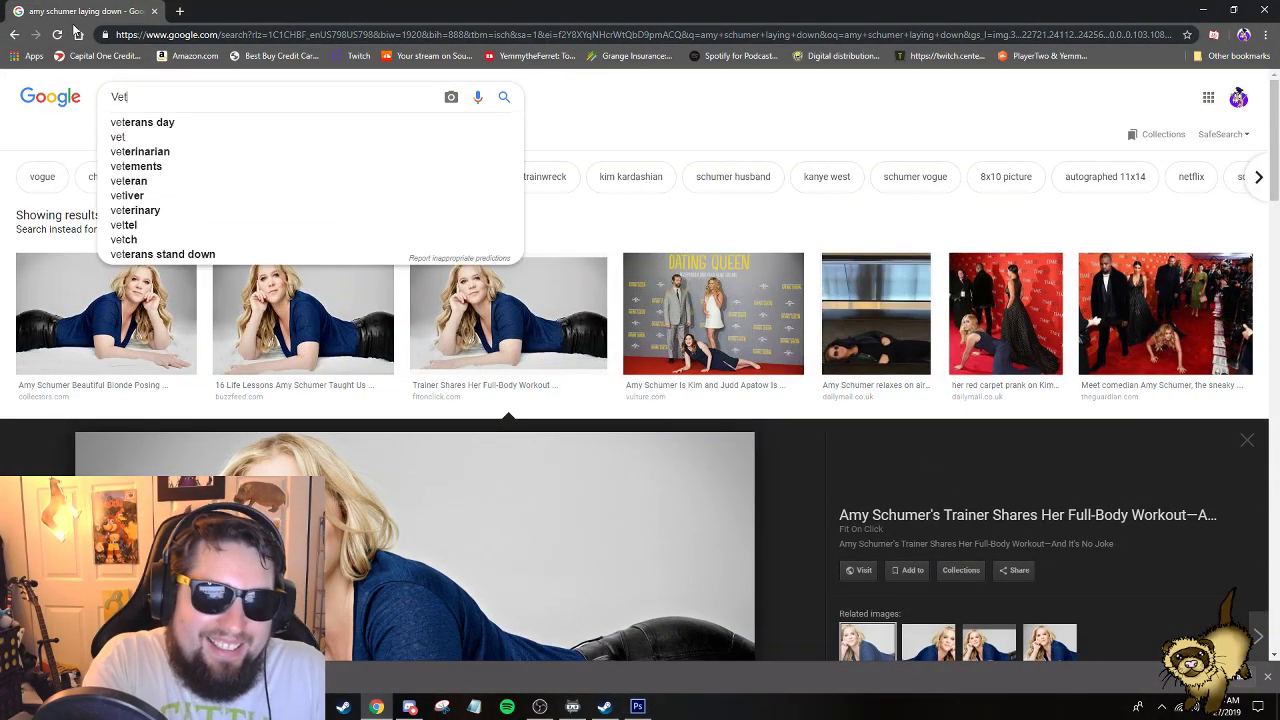
pyautogui.write('eran hat png')
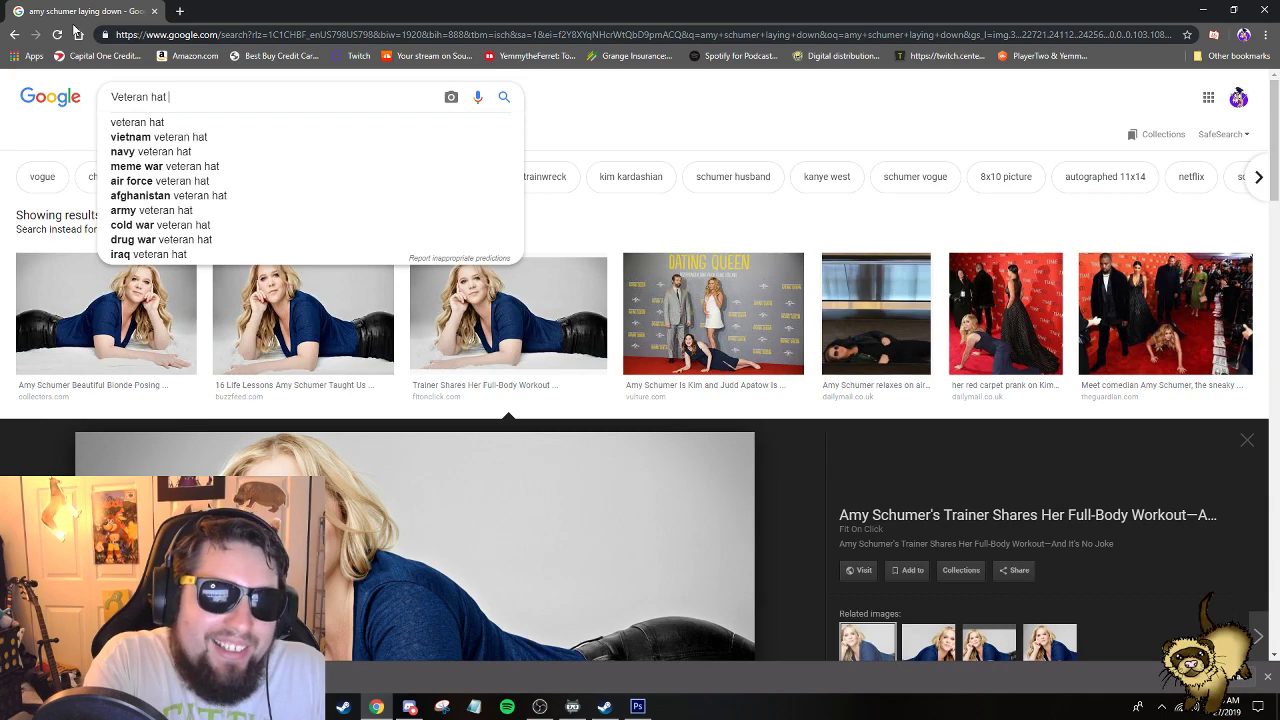
pyautogui.press('Return')
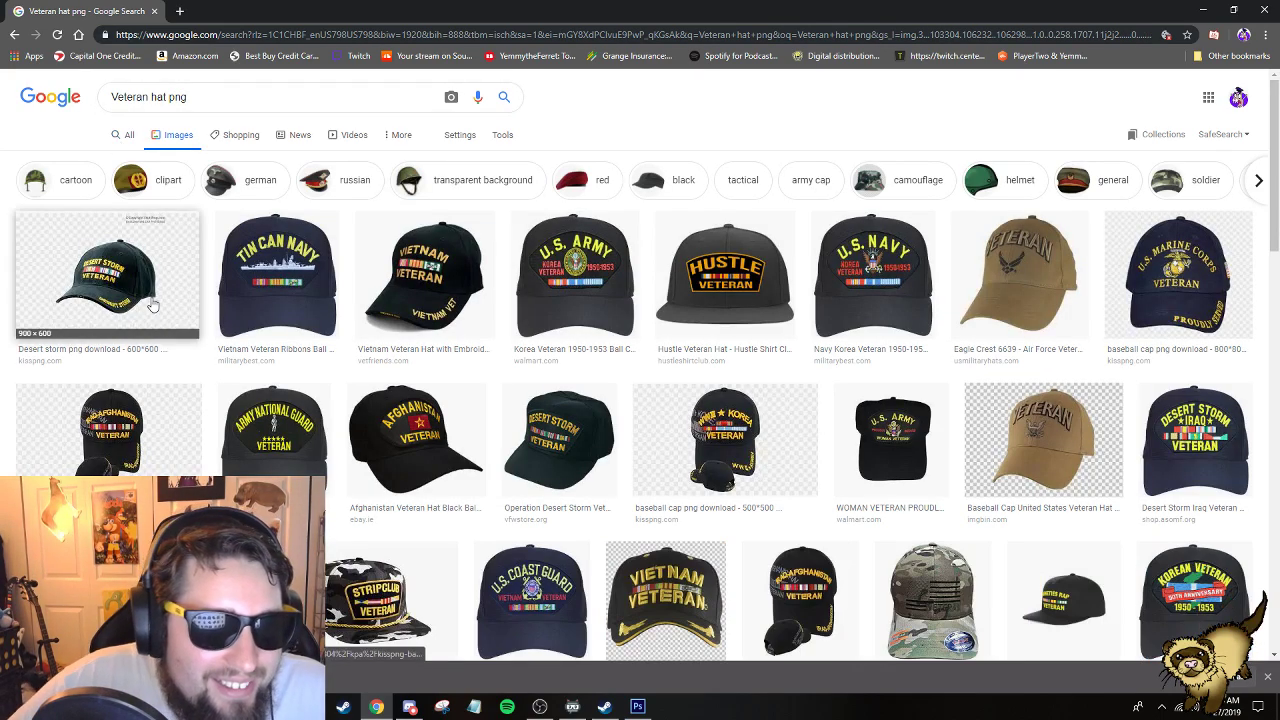
# Preview the Desert Storm Veteran cap from the image results and save its picture to the Yemmycast folder.
pyautogui.click(190, 294)
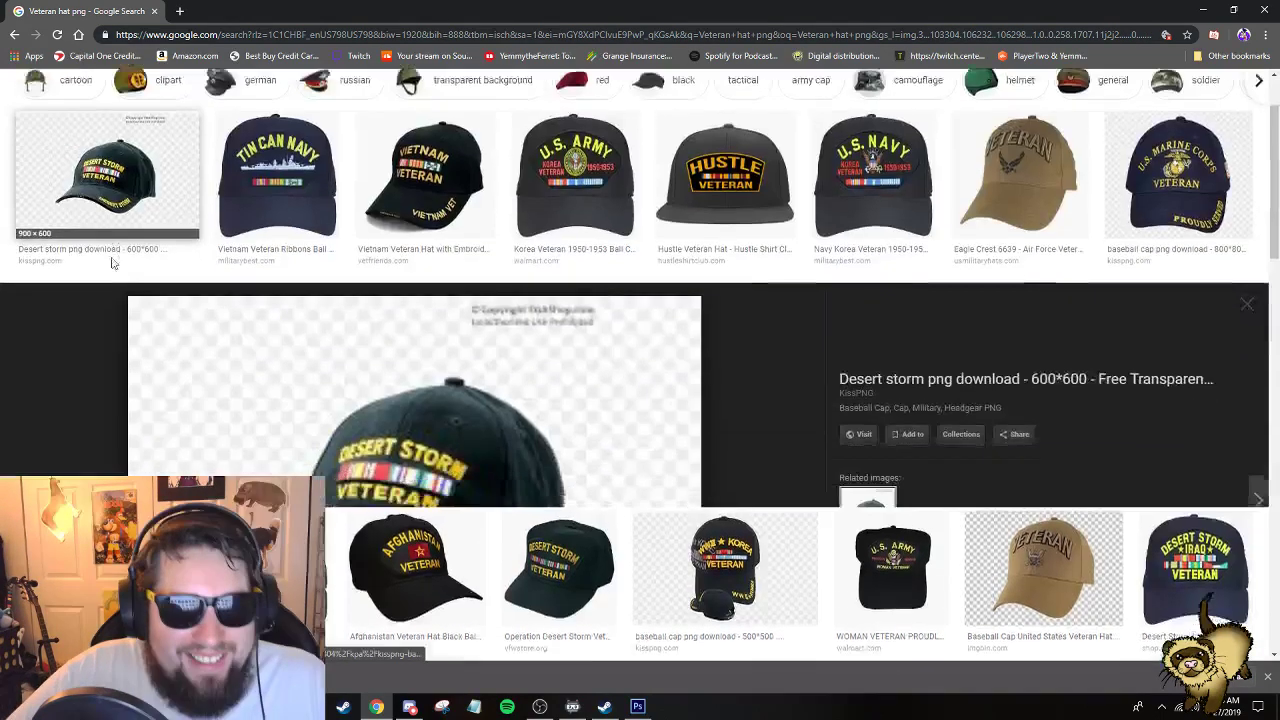
pyautogui.rightClick(428, 354)
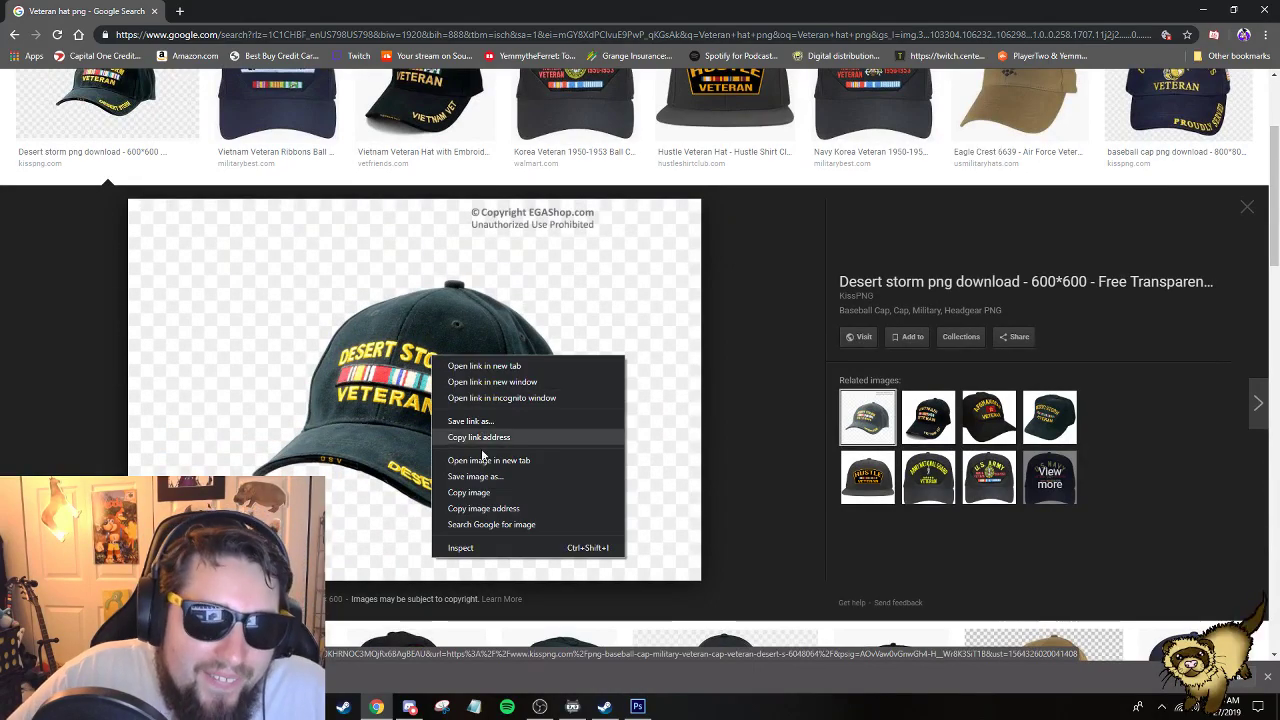
pyautogui.click(482, 476)
pyautogui.click(538, 343)
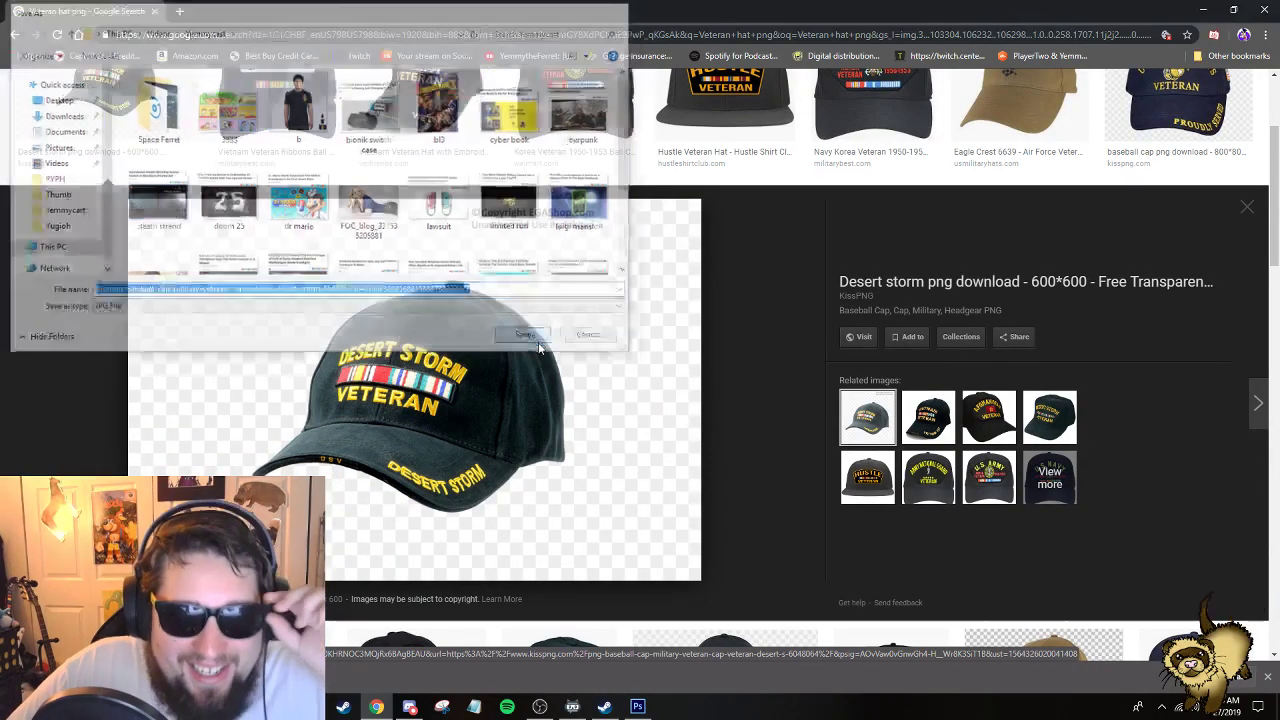
# Switch to Photoshop and open the saved kisspng-baseball cap image from the Yemmycast folder.
pyautogui.click(637, 706)
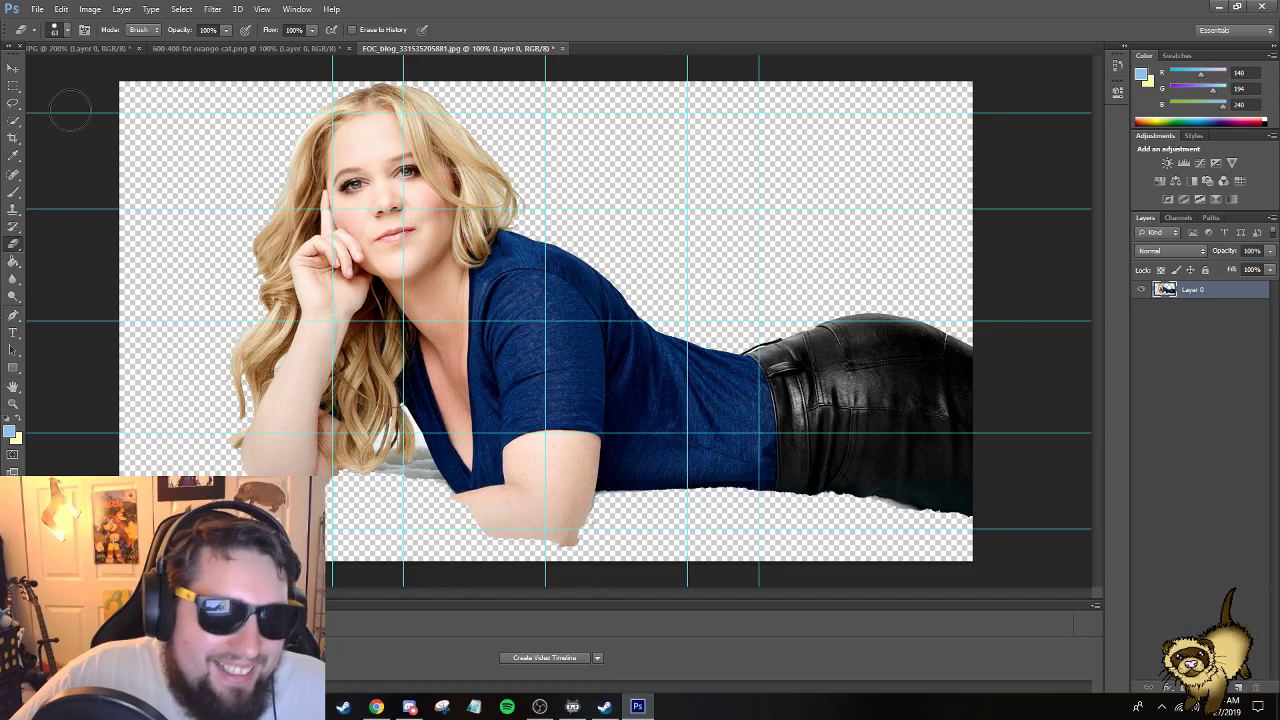
pyautogui.click(37, 9)
pyautogui.click(45, 37)
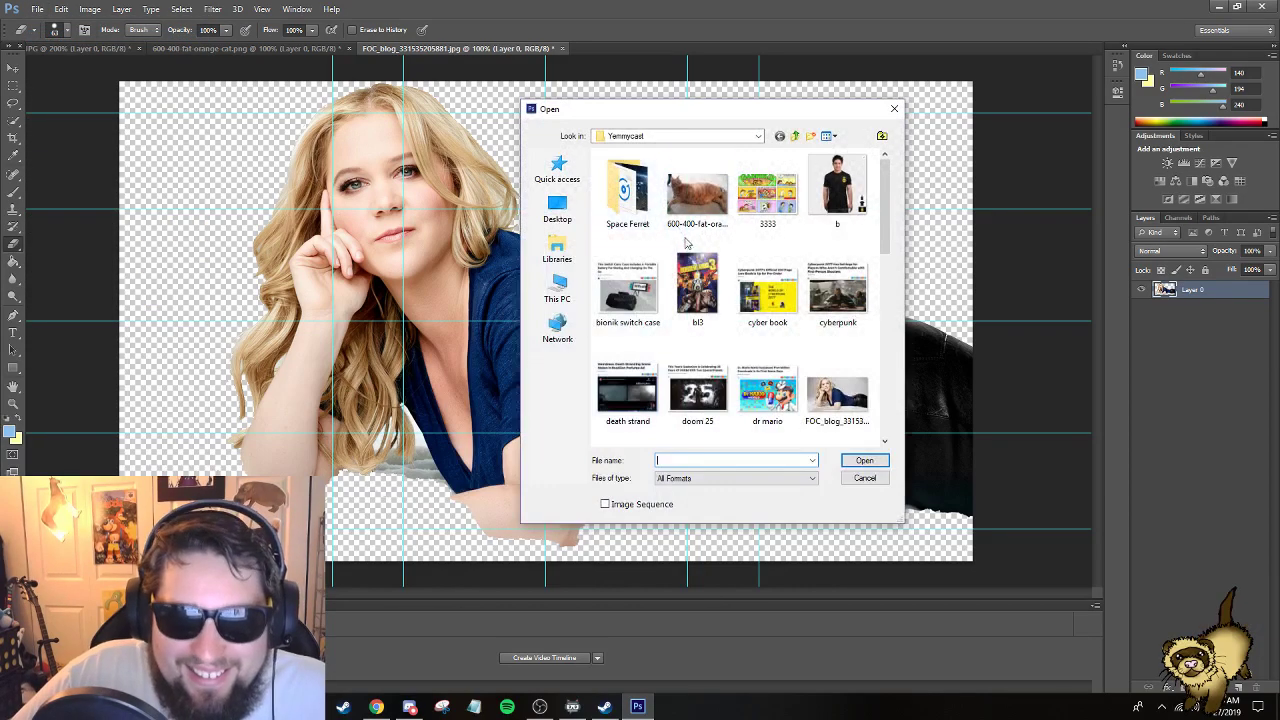
pyautogui.click(798, 302)
pyautogui.scroll(-5, 800, 302)
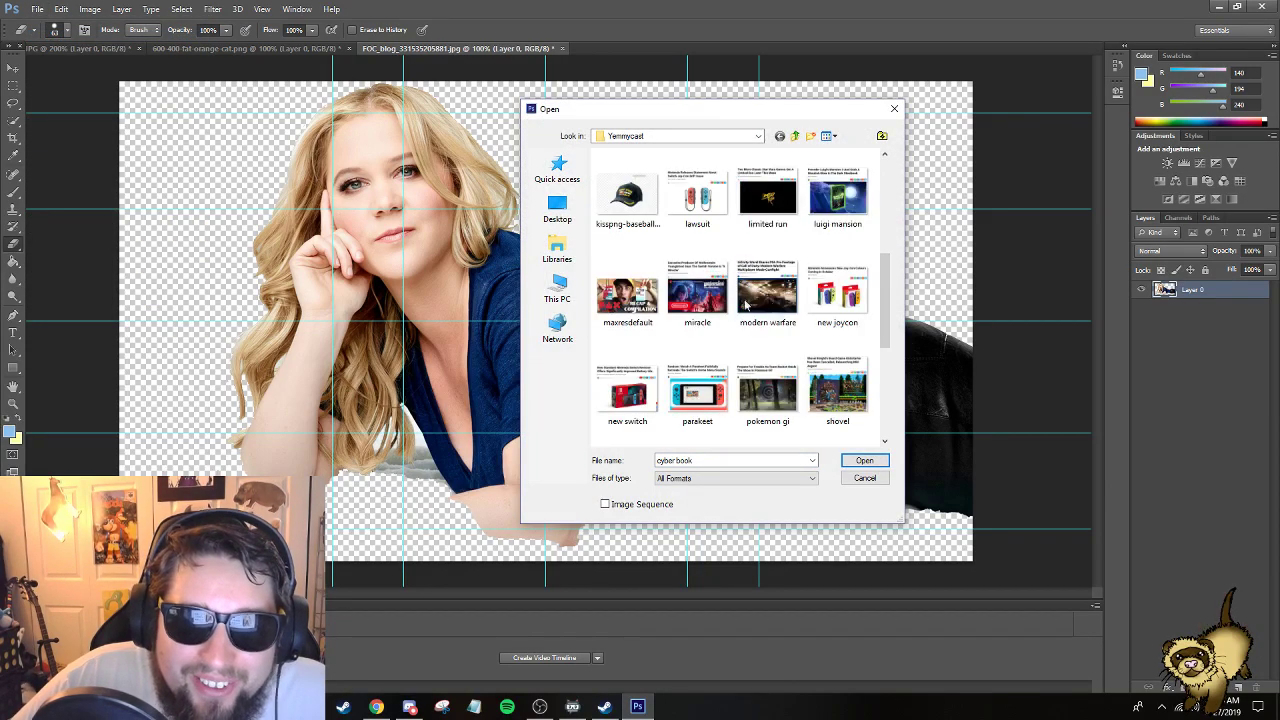
pyautogui.doubleClick(625, 195)
# Erase the checkered background around the cap with the Magic Eraser at tolerance 32, and return to the regular Eraser.
pyautogui.rightClick(13, 244)
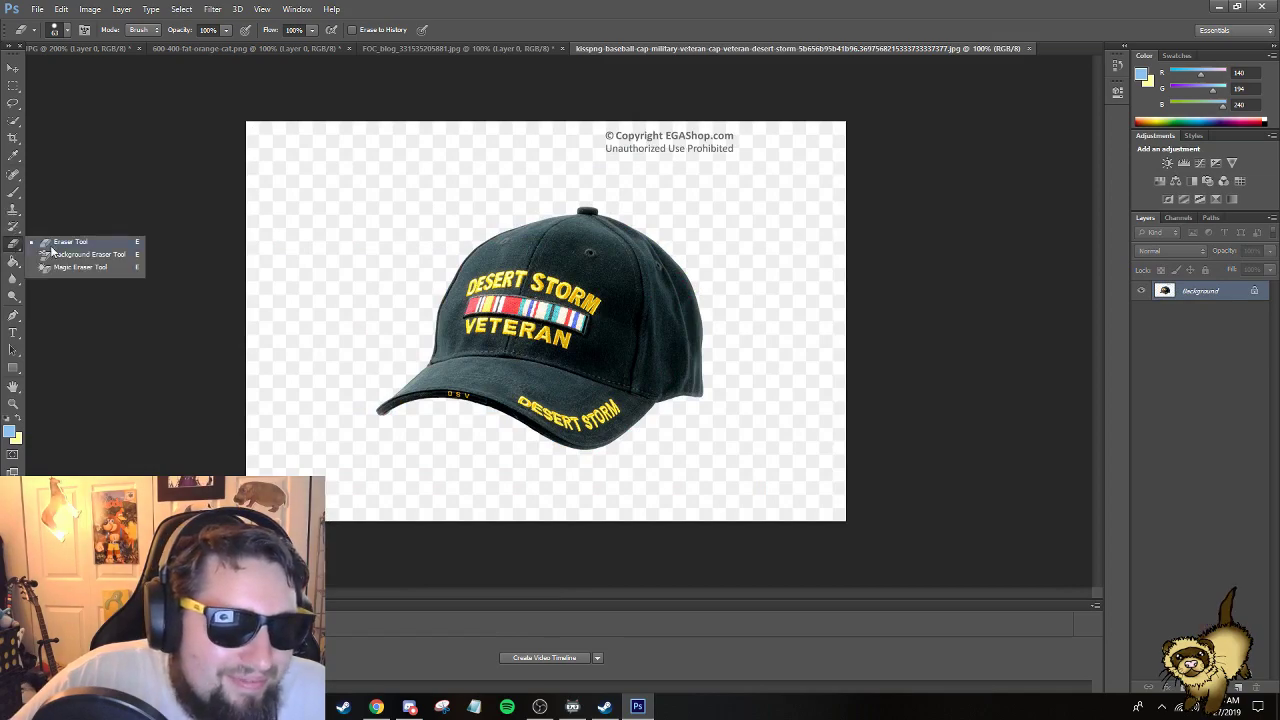
pyautogui.click(80, 267)
pyautogui.click(505, 183)
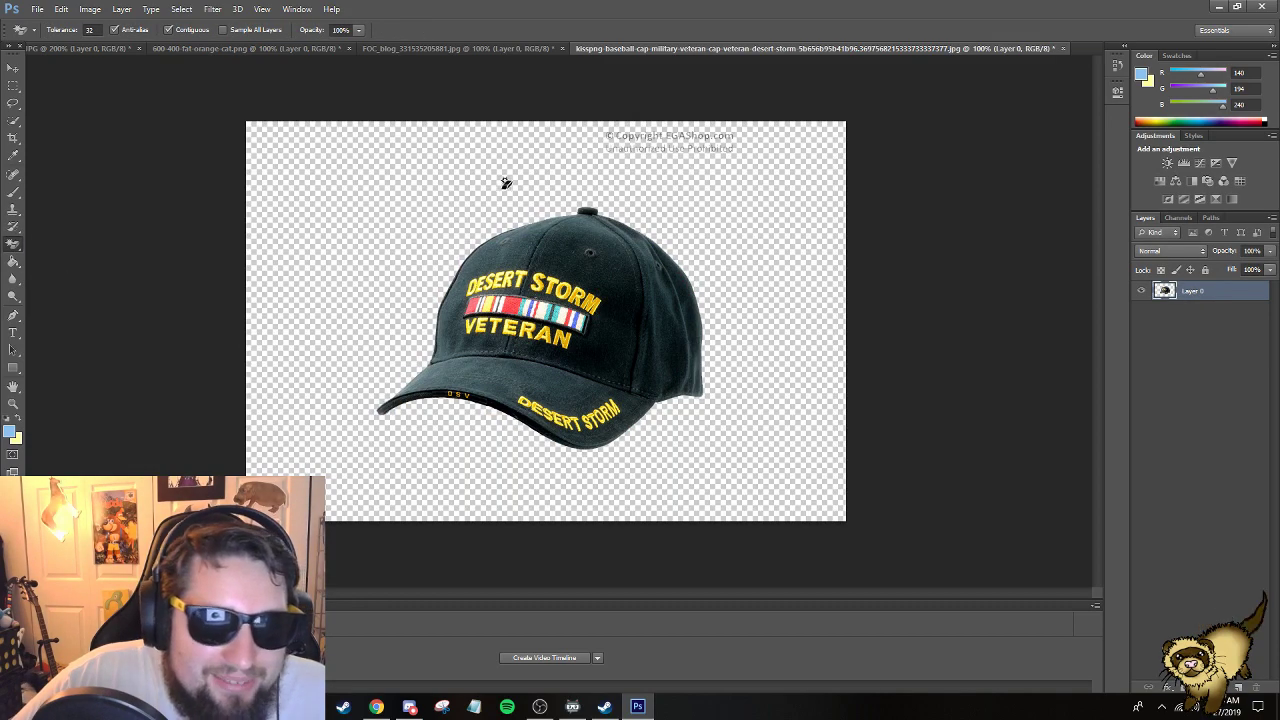
pyautogui.rightClick(13, 244)
pyautogui.click(70, 245)
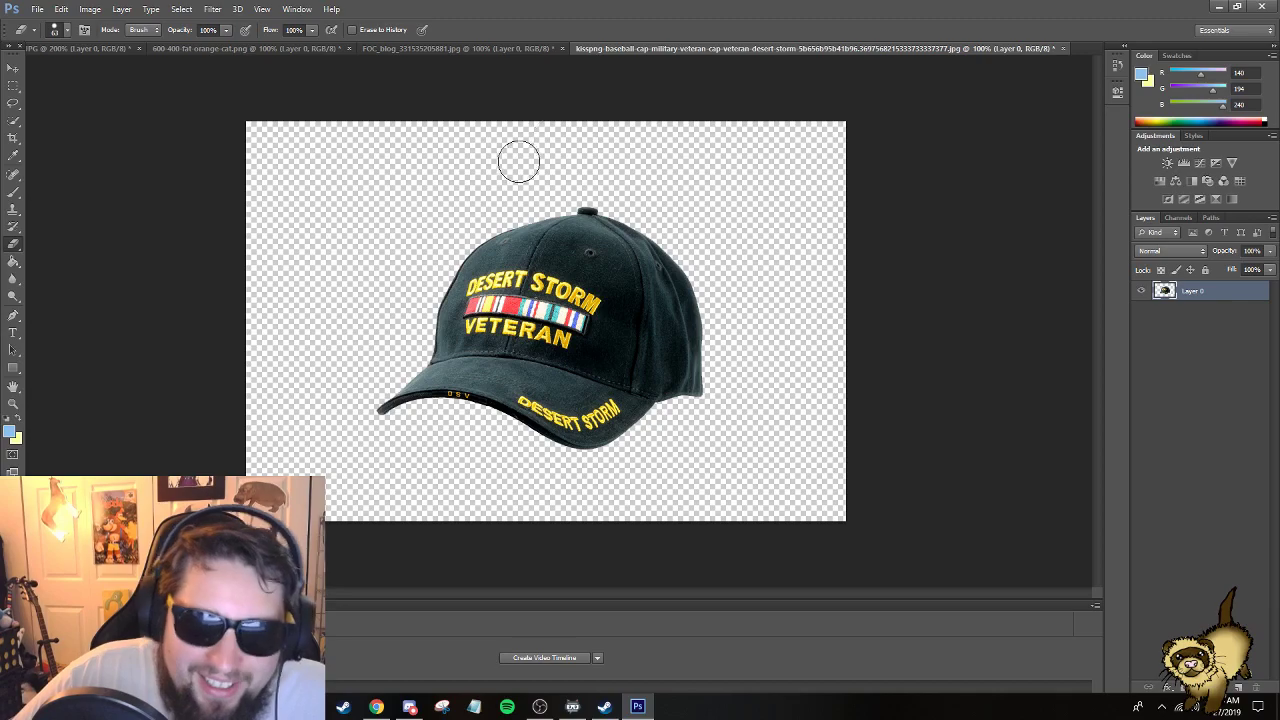
# Place the Desert Storm cap on Amy Schumer's head in the cut-out document and try fitting it with Free Transform.
pyautogui.click(14, 67)
pyautogui.moveTo(530, 345); pyautogui.dragTo(358, 150)
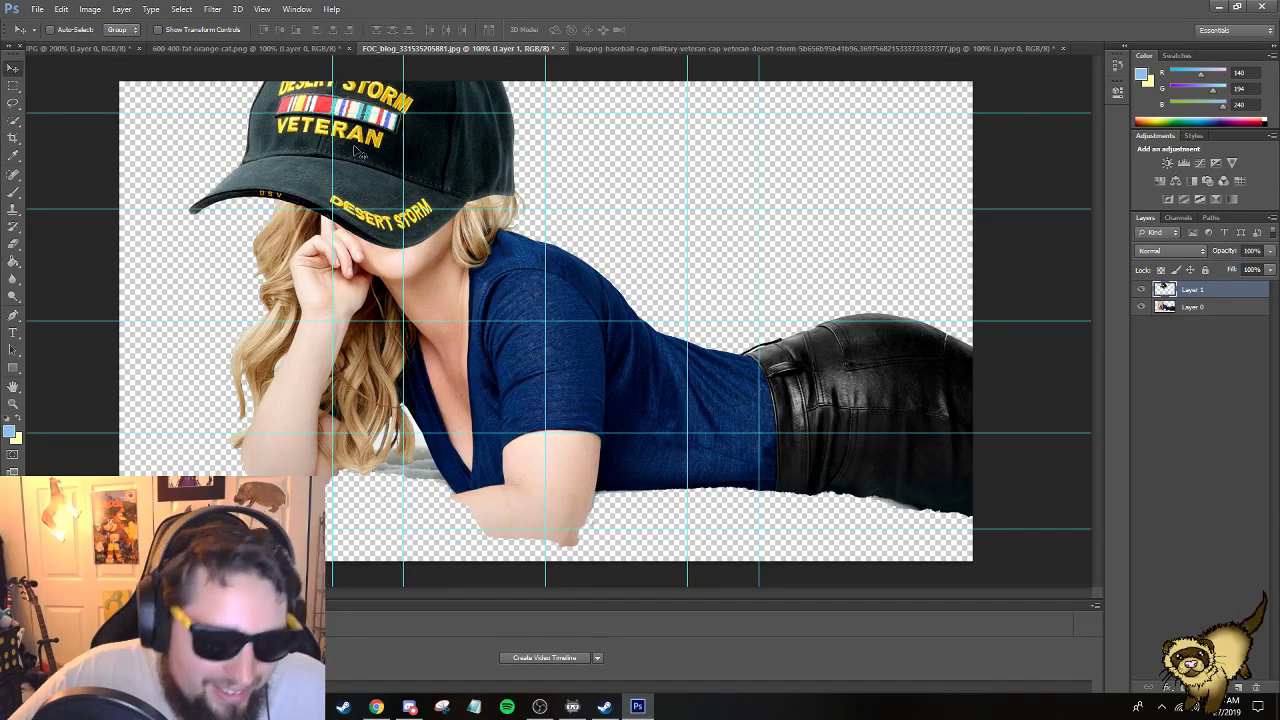
pyautogui.hotkey('ctrl', 't')
pyautogui.moveTo(188, 254); pyautogui.dragTo(481, 128)
pyautogui.moveTo(292, 129); pyautogui.dragTo(274, 129)
pyautogui.press('Escape')
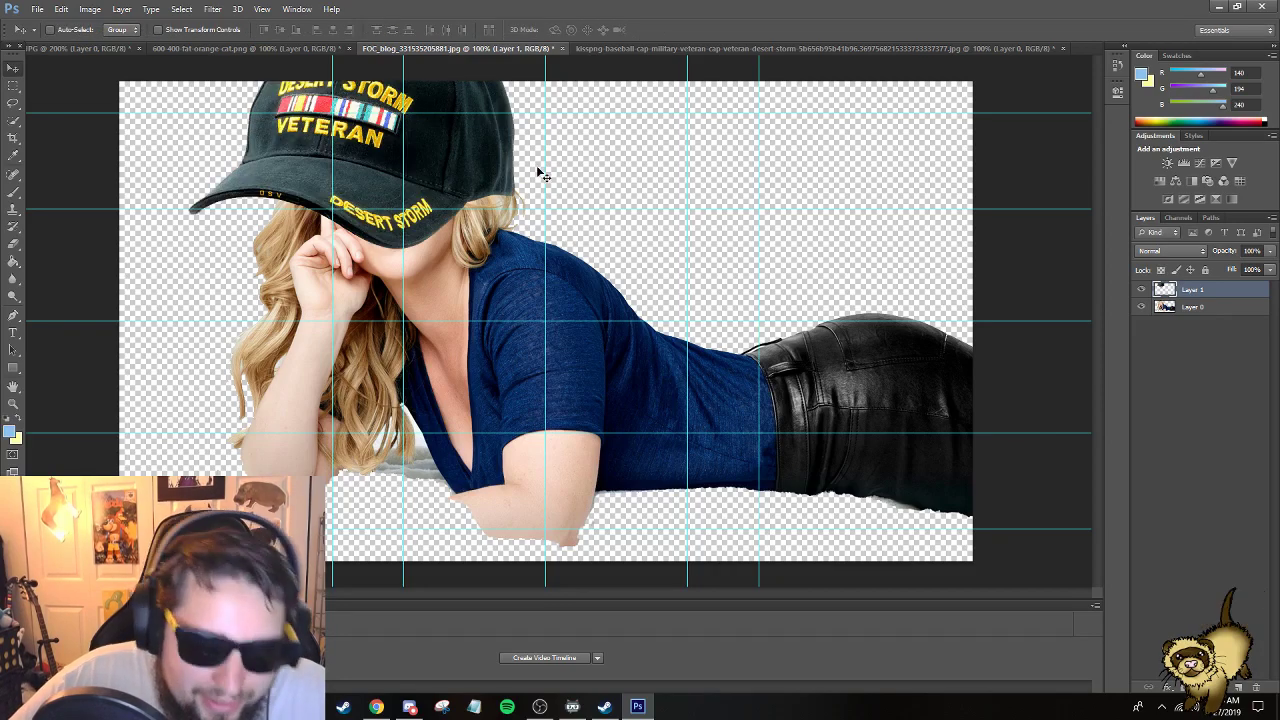
# Delete the cap layer from the Amy Schumer cut-out and close the cap document without saving.
pyautogui.press('Delete')
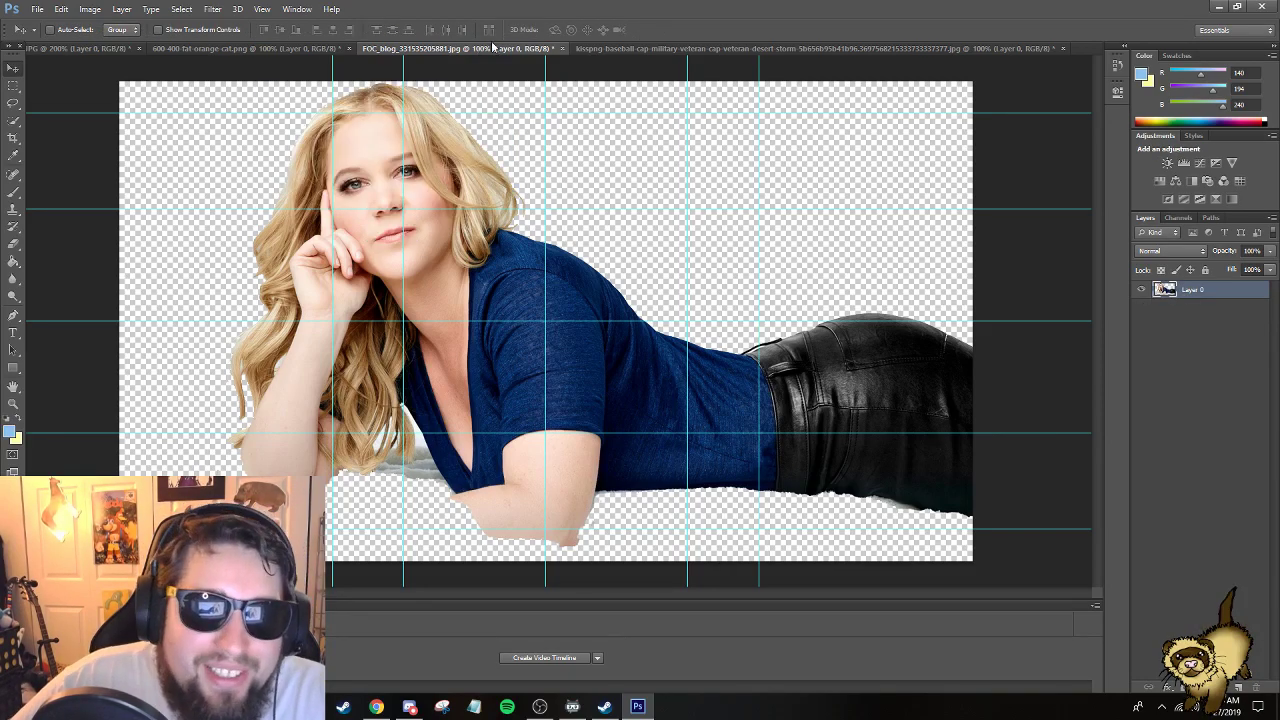
pyautogui.click(1062, 48)
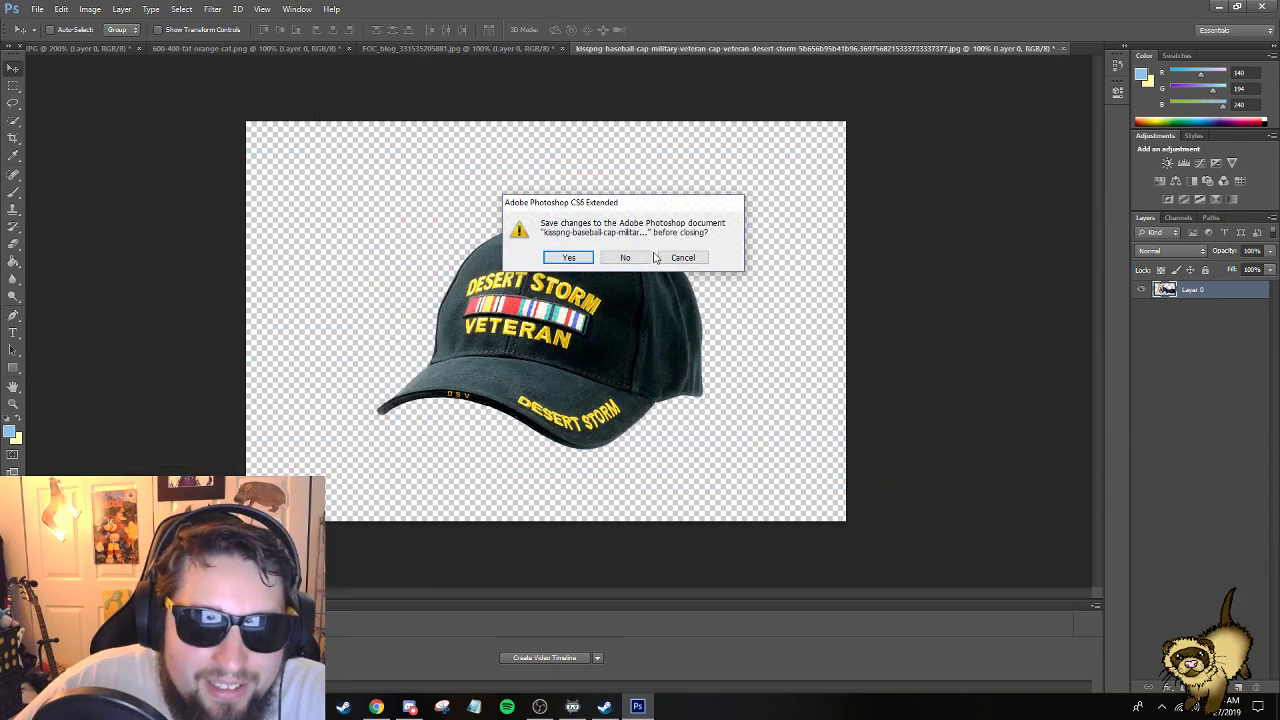
pyautogui.click(645, 258)
# Return to Chrome's hat results and save the front-facing U.S. Army Korea Veteran 1950-1953 cap picture to the Yemmycast folder.
pyautogui.click(376, 706)
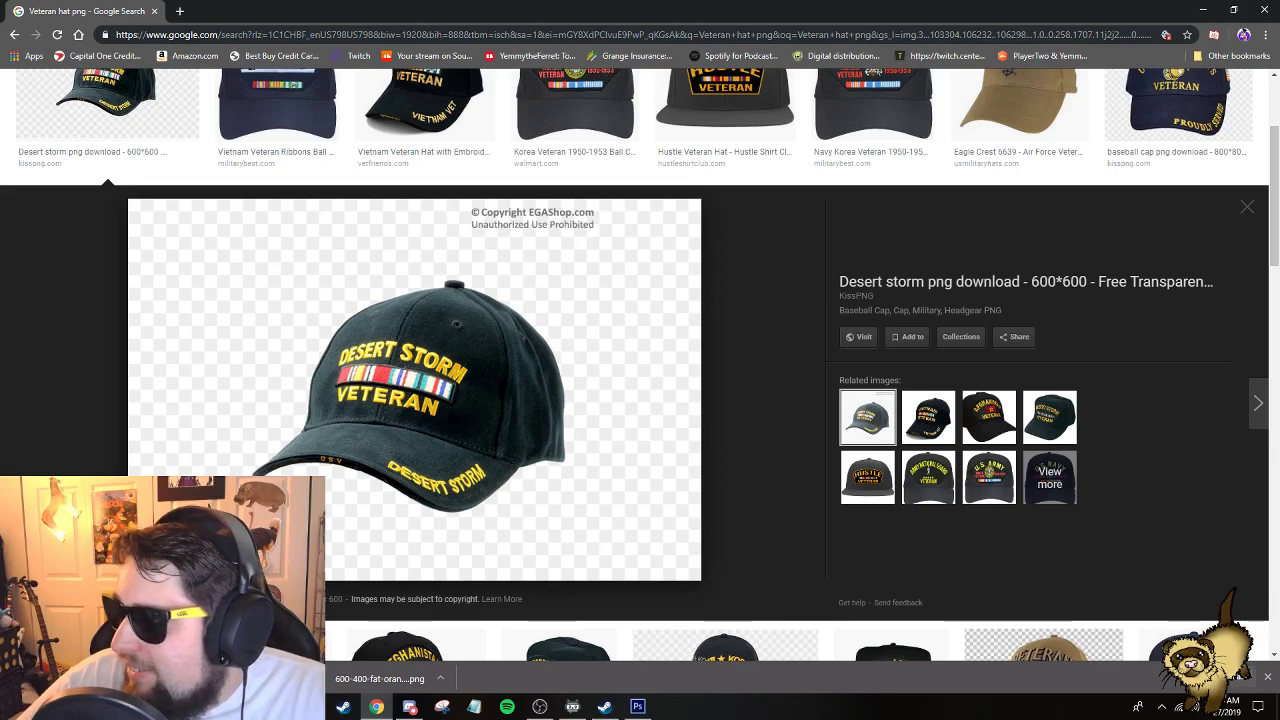
pyautogui.scroll(2, 451, 334)
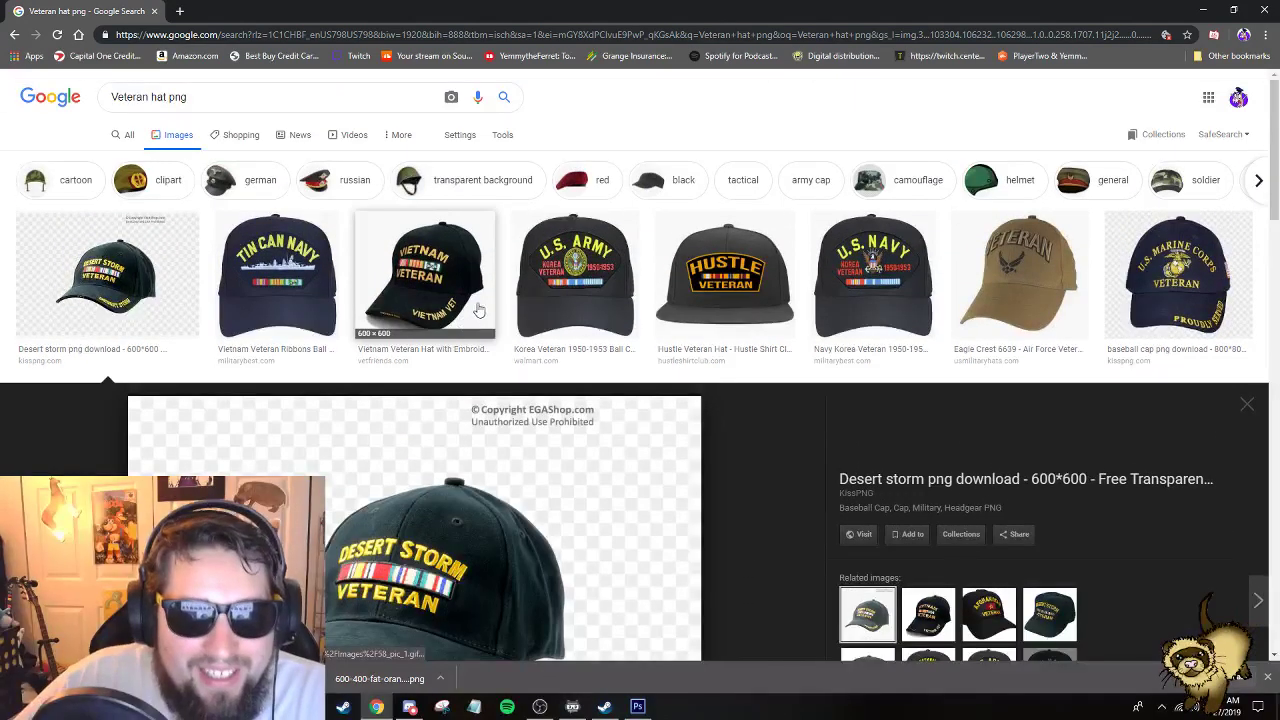
pyautogui.click(599, 282)
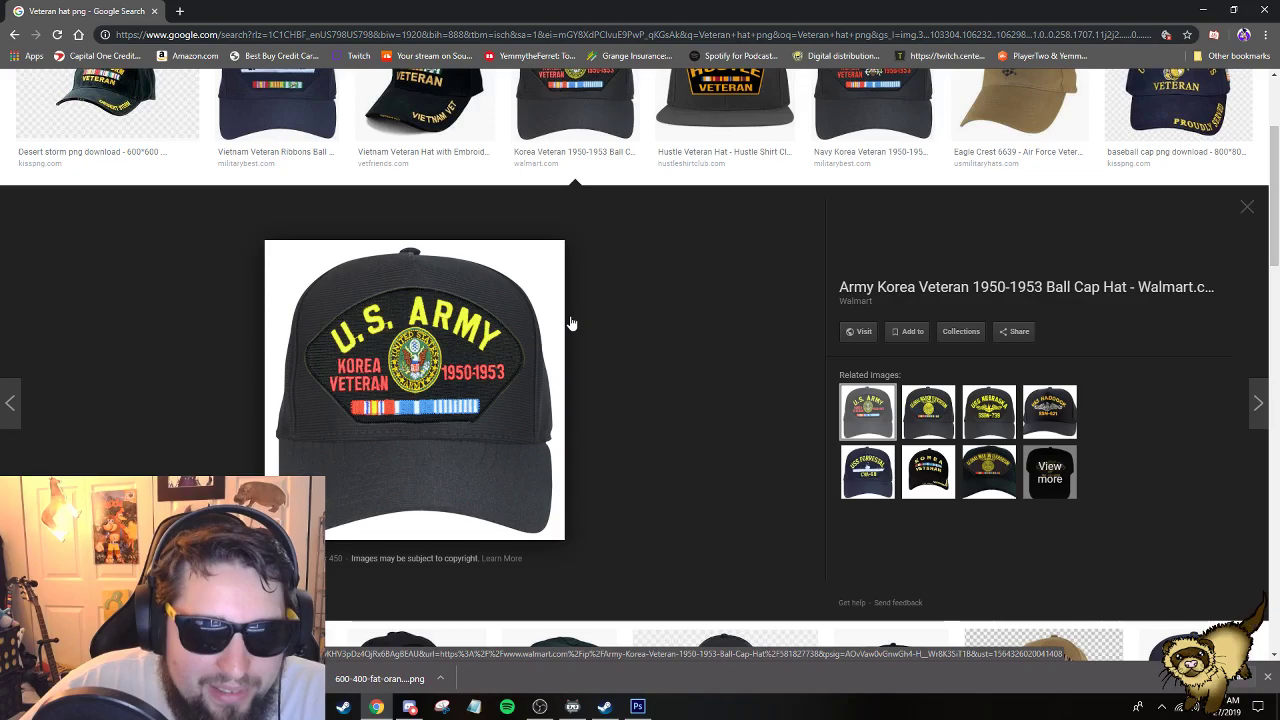
pyautogui.scroll(-5, 560, 328)
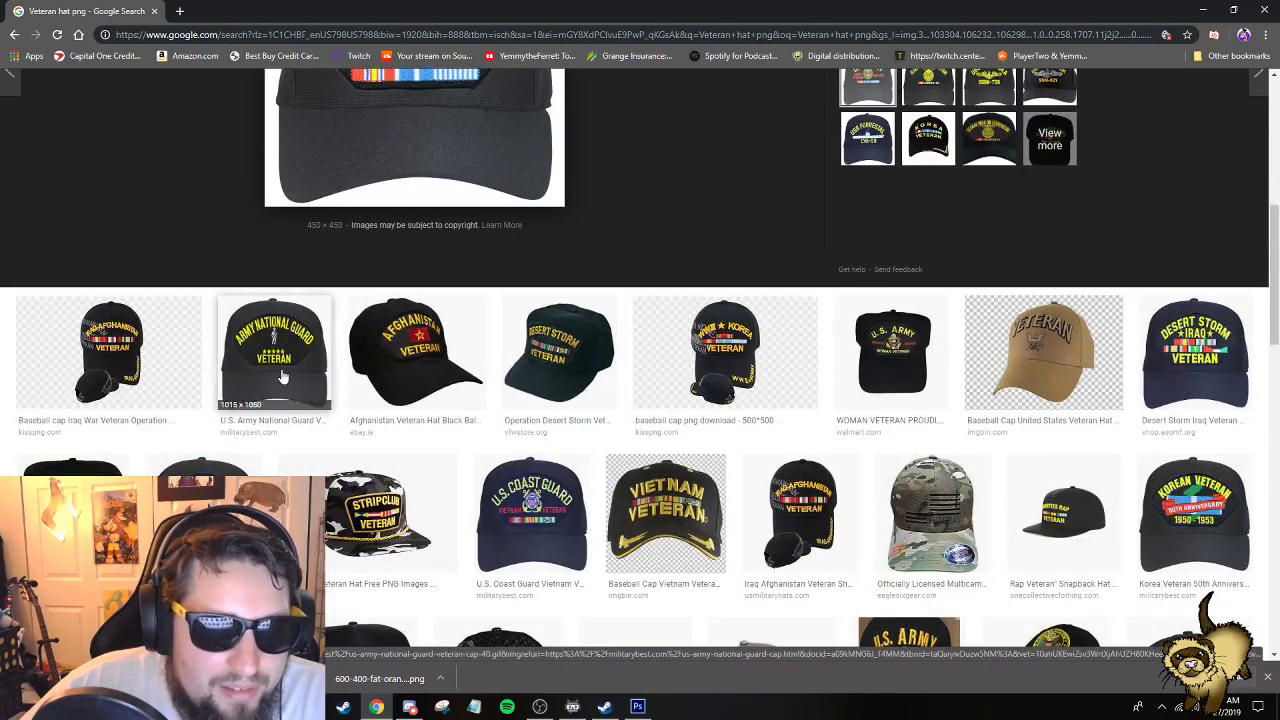
pyautogui.scroll(3, 385, 262)
pyautogui.rightClick(414, 242)
pyautogui.click(440, 360)
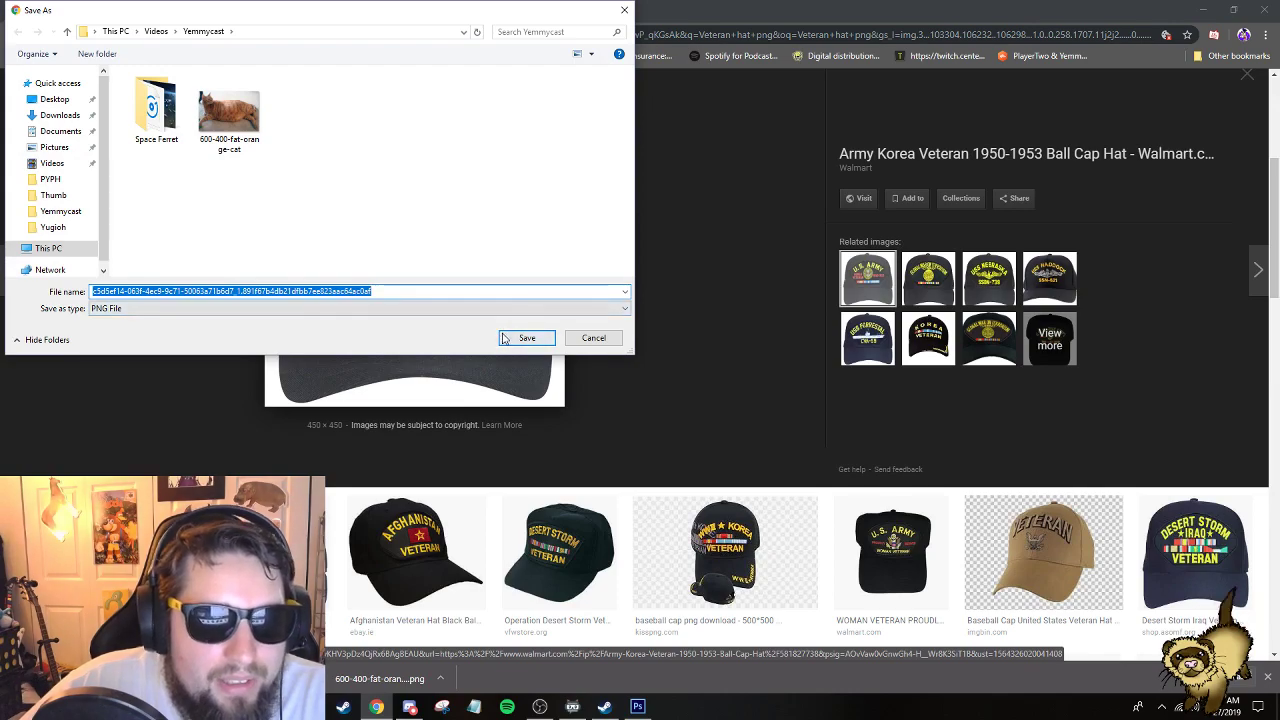
pyautogui.click(526, 338)
# Search Google Images for "prostetic arm", and refine the search to "prostetic arm png".
pyautogui.scroll(4, 629, 378)
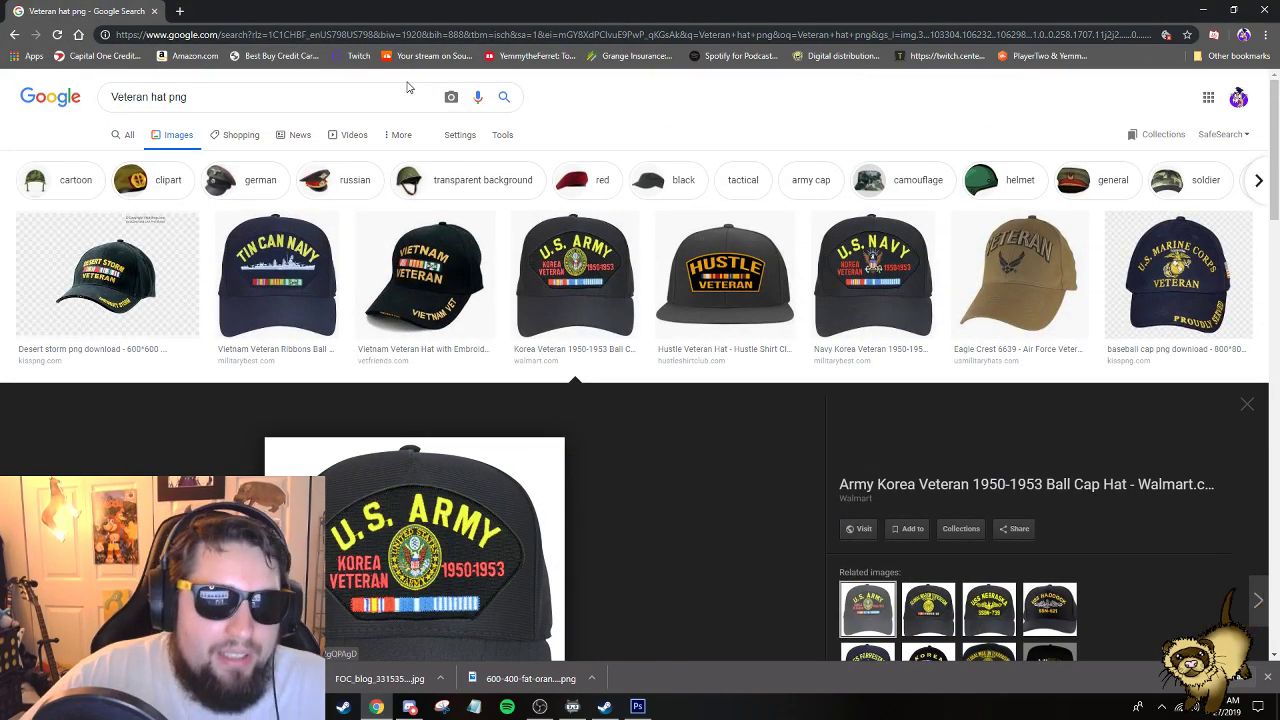
pyautogui.moveTo(407, 87); pyautogui.dragTo(76, 84)
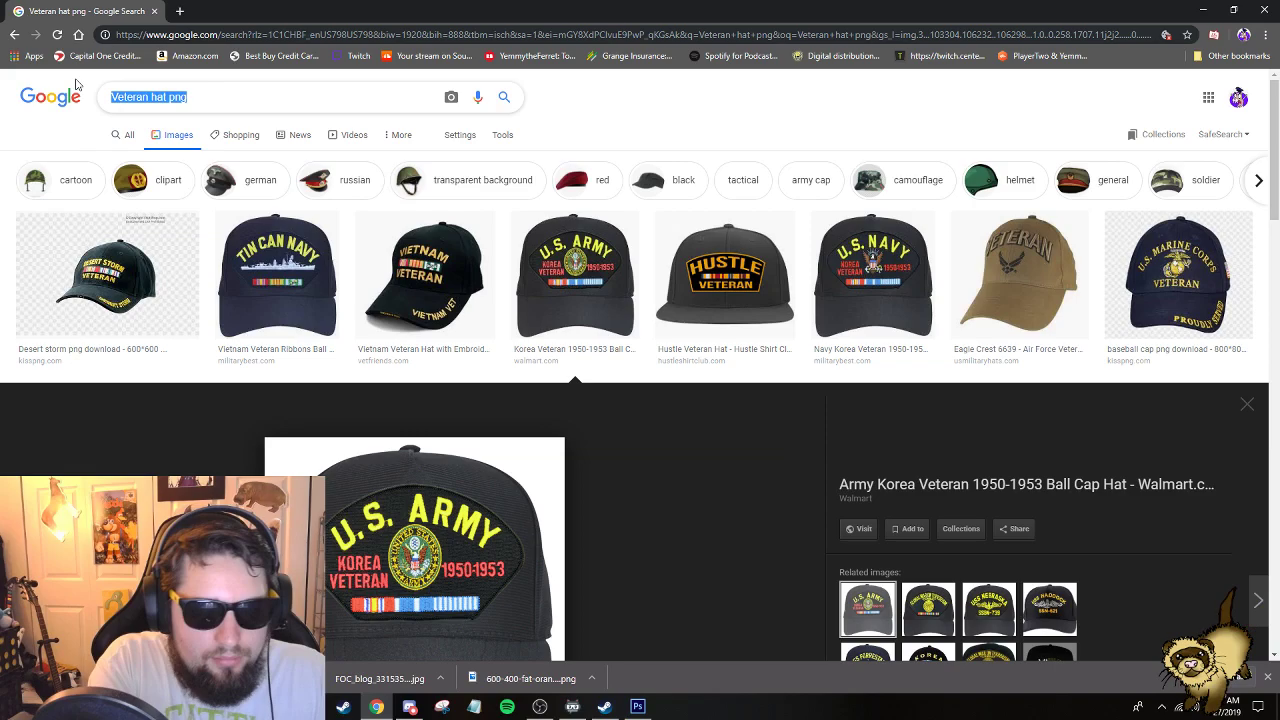
pyautogui.write('proste')
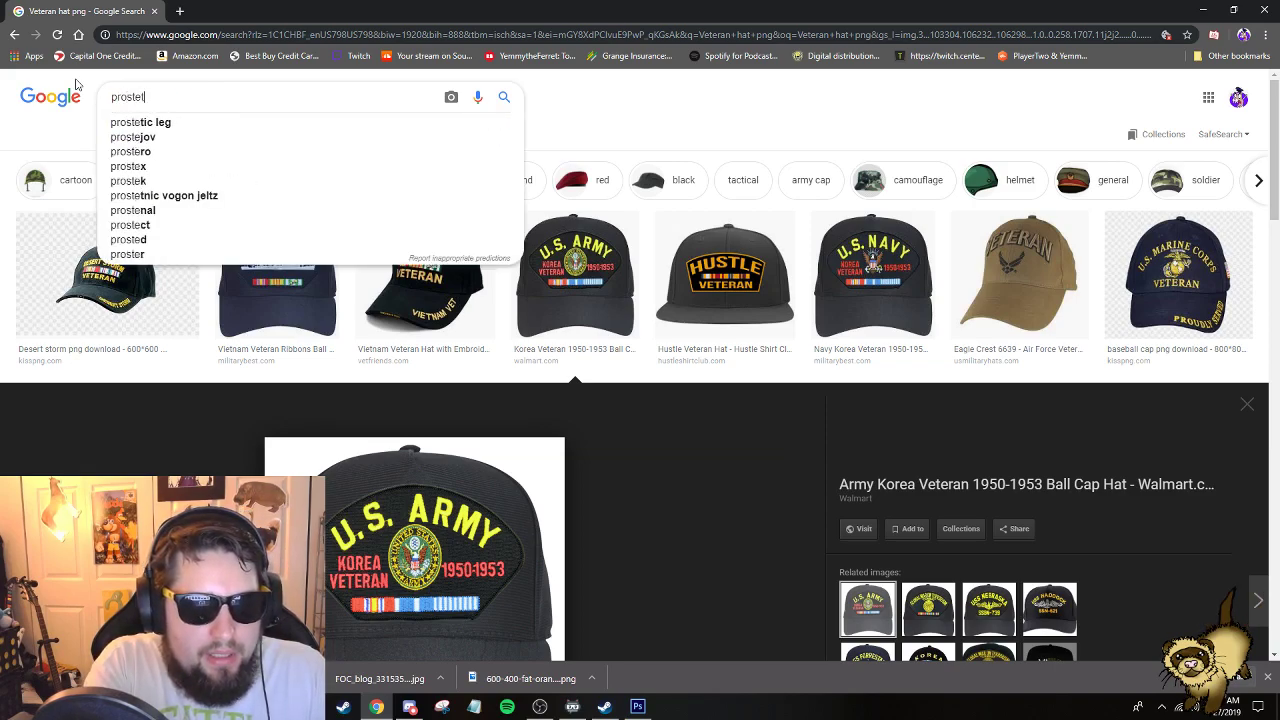
pyautogui.press('BackSpace')
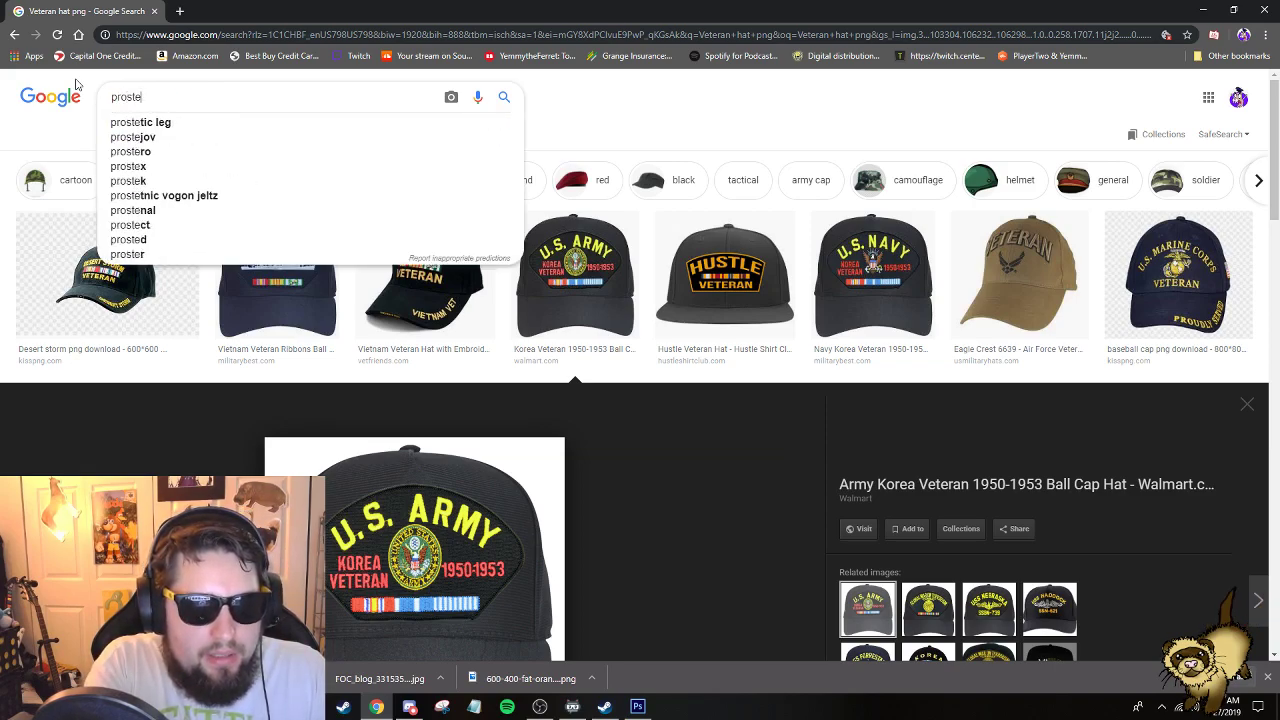
pyautogui.write('tic arm')
pyautogui.press('Return')
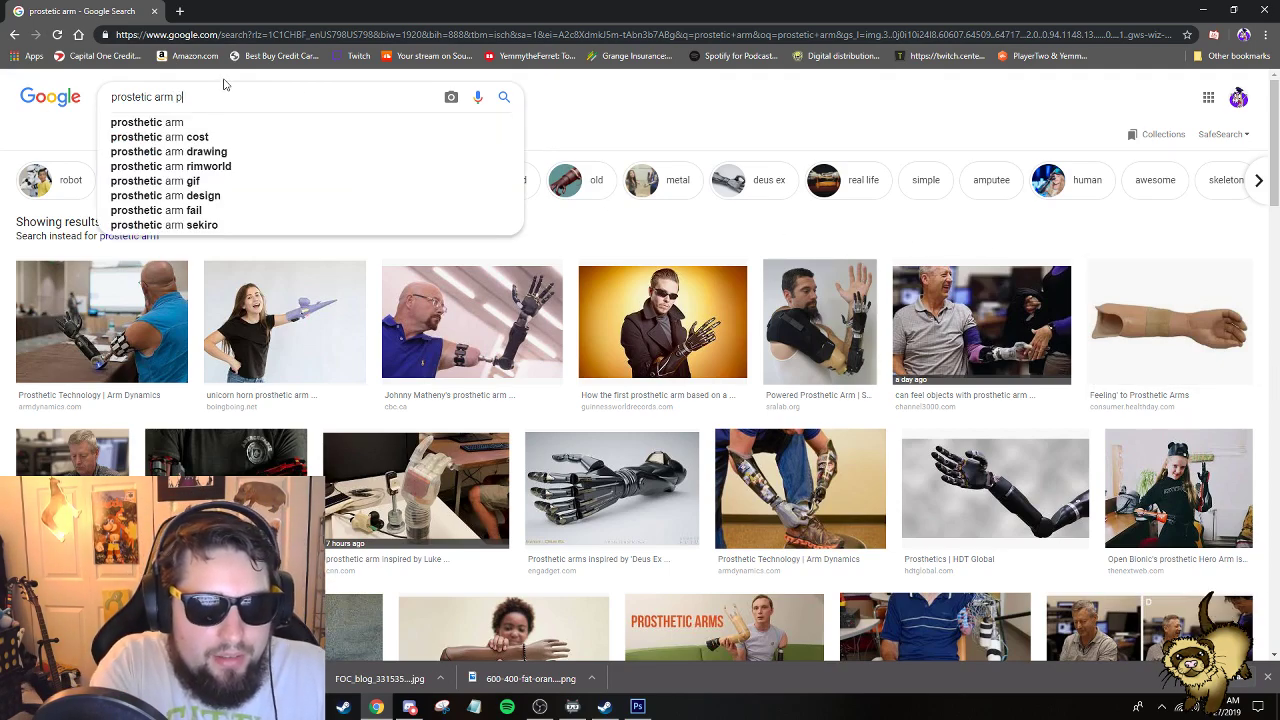
pyautogui.write('ng')
pyautogui.press('Return')
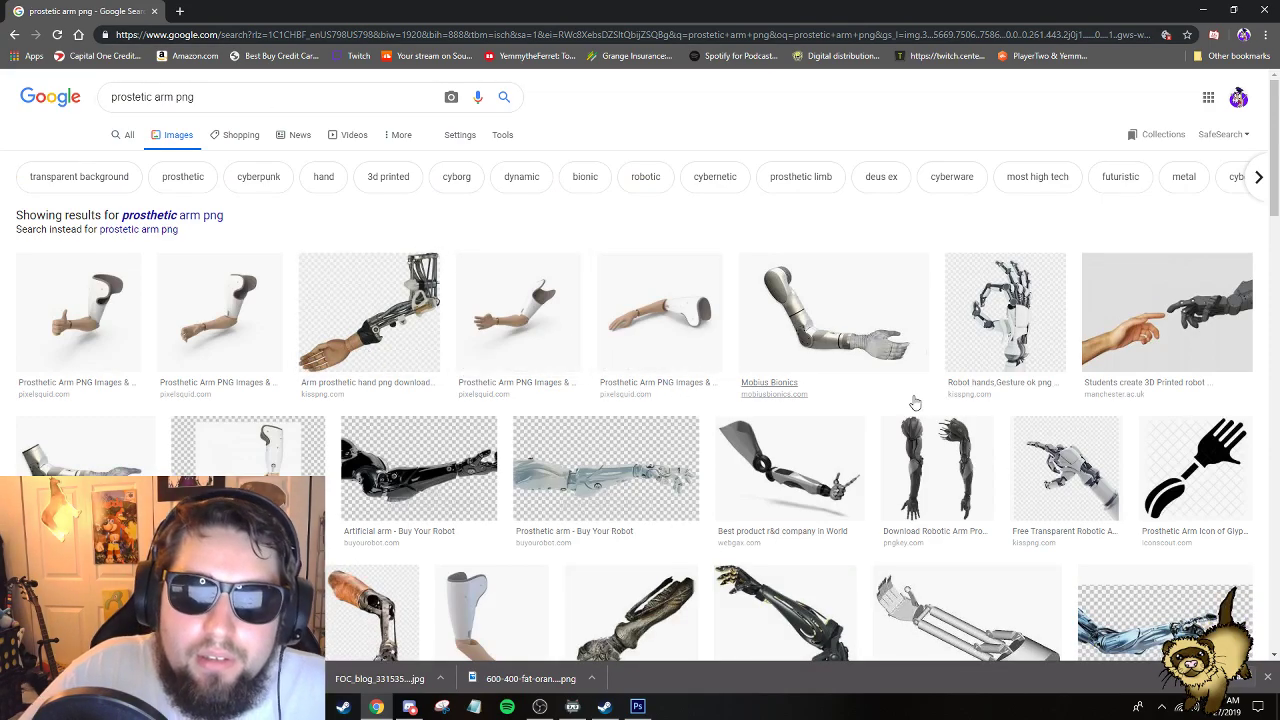
# Browse the prosthetic arm image results and preview several candidate pictures for the cut-out.
pyautogui.click(658, 335)
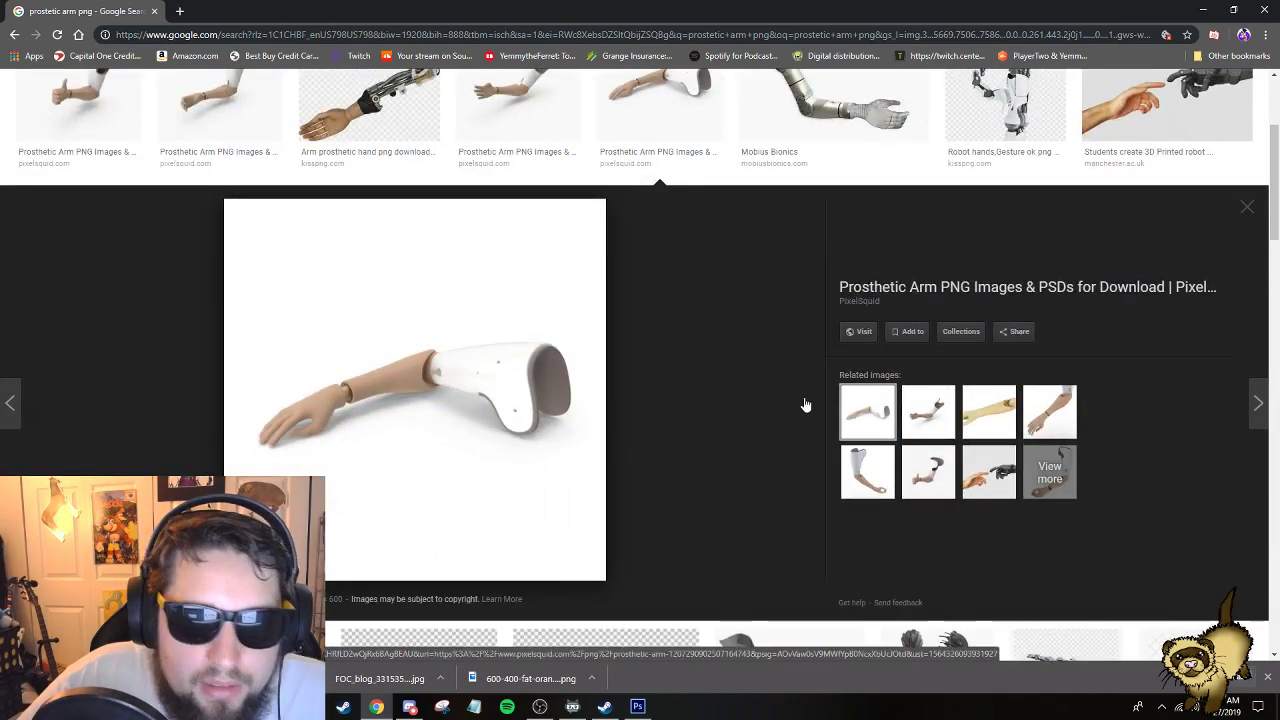
pyautogui.scroll(-1, 850, 390)
pyautogui.click(995, 350)
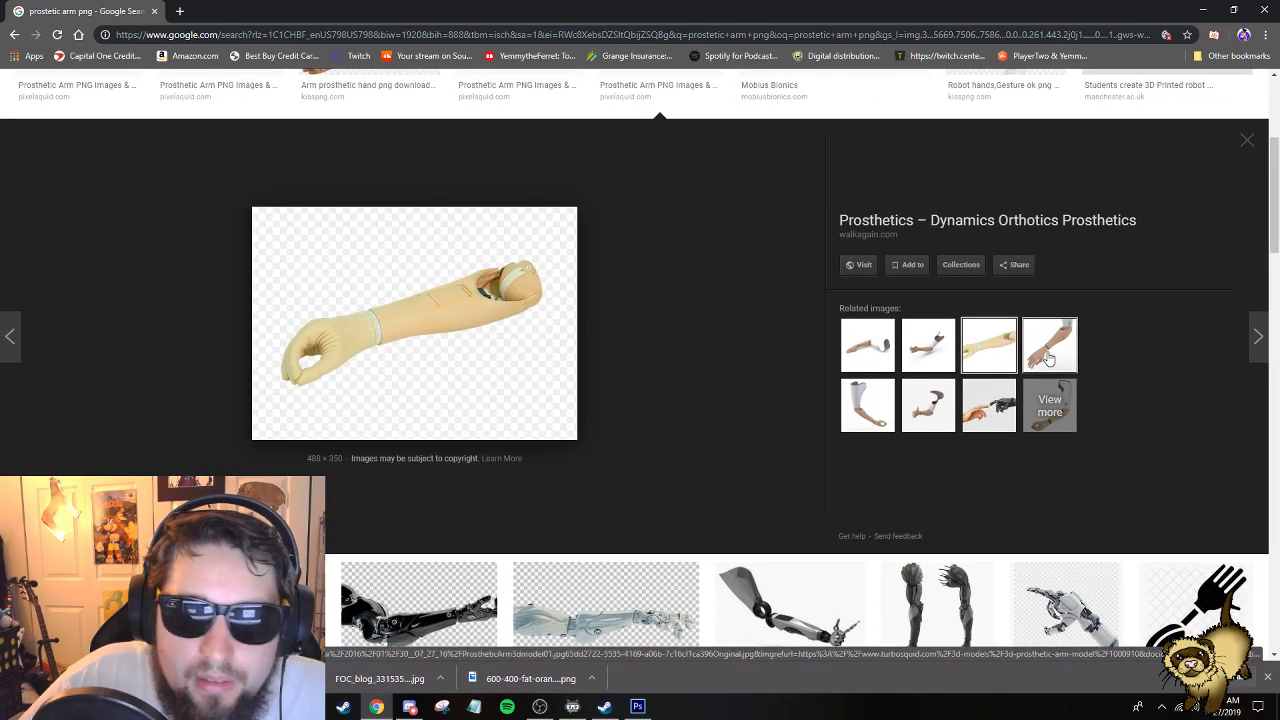
pyautogui.click(1045, 358)
pyautogui.scroll(-2, 946, 416)
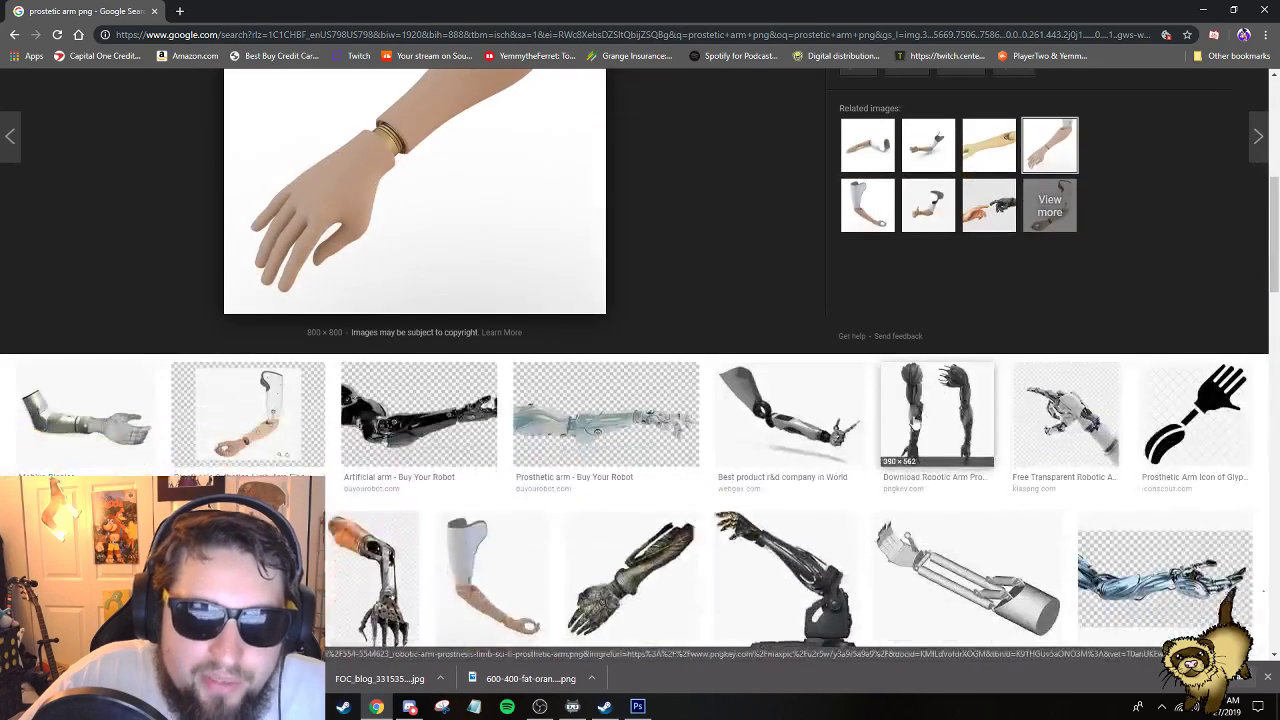
pyautogui.click(988, 215)
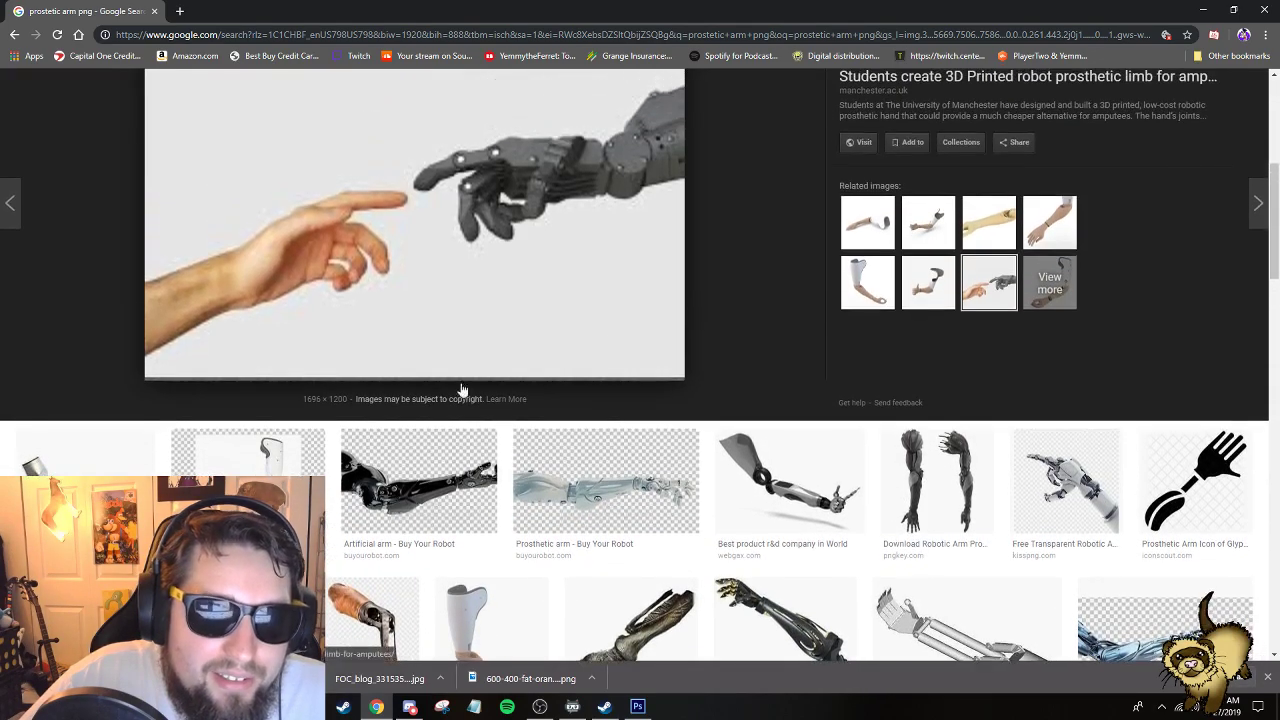
pyautogui.scroll(-3, 194, 340)
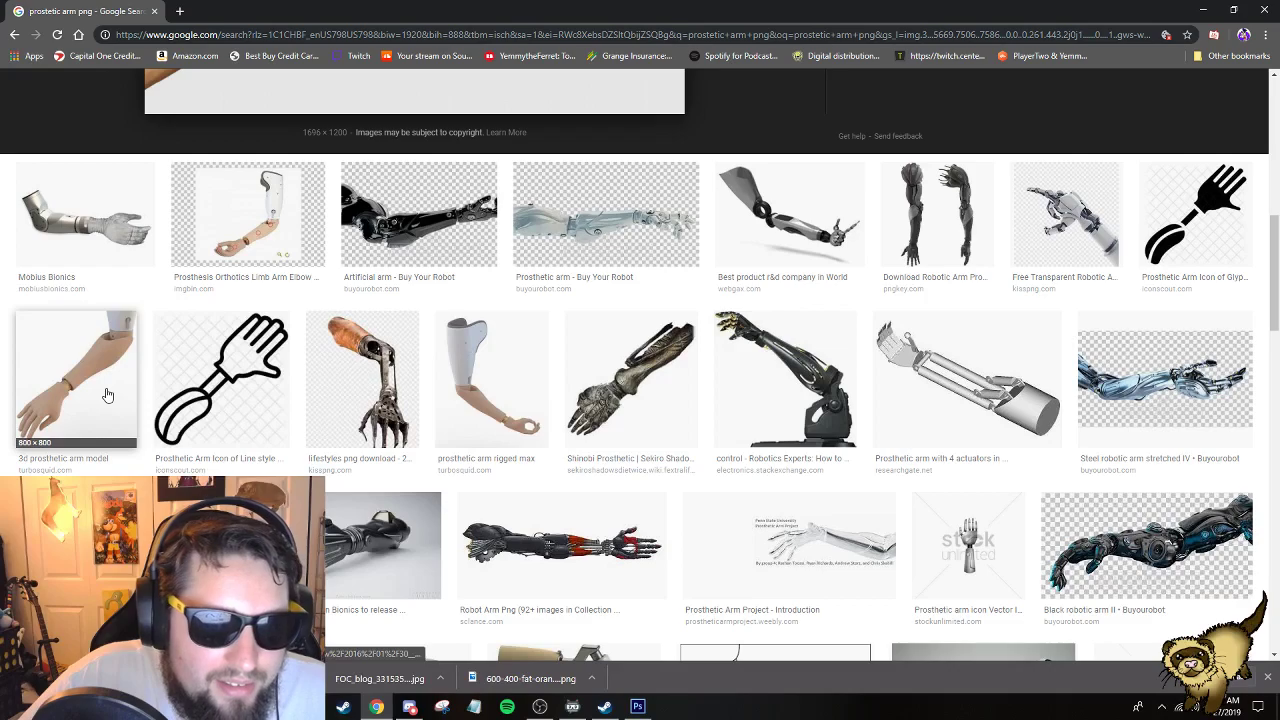
pyautogui.click(85, 364)
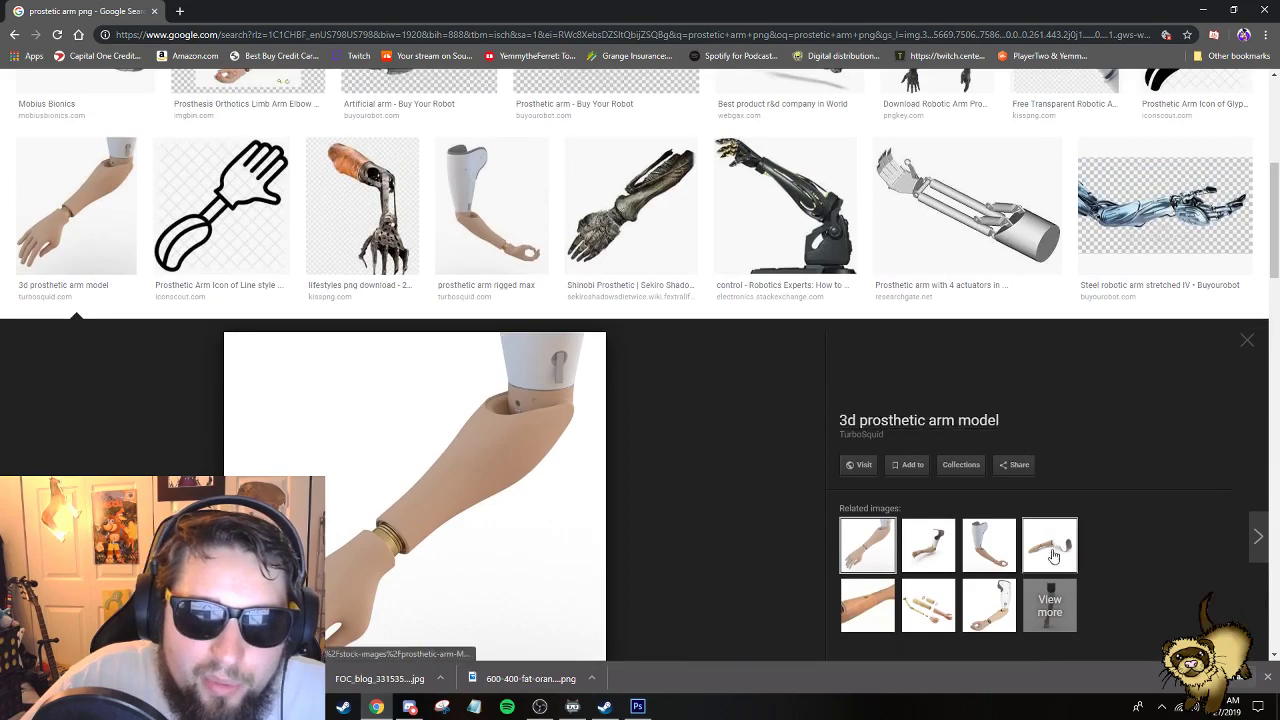
pyautogui.click(1049, 534)
pyautogui.scroll(-10, 724, 521)
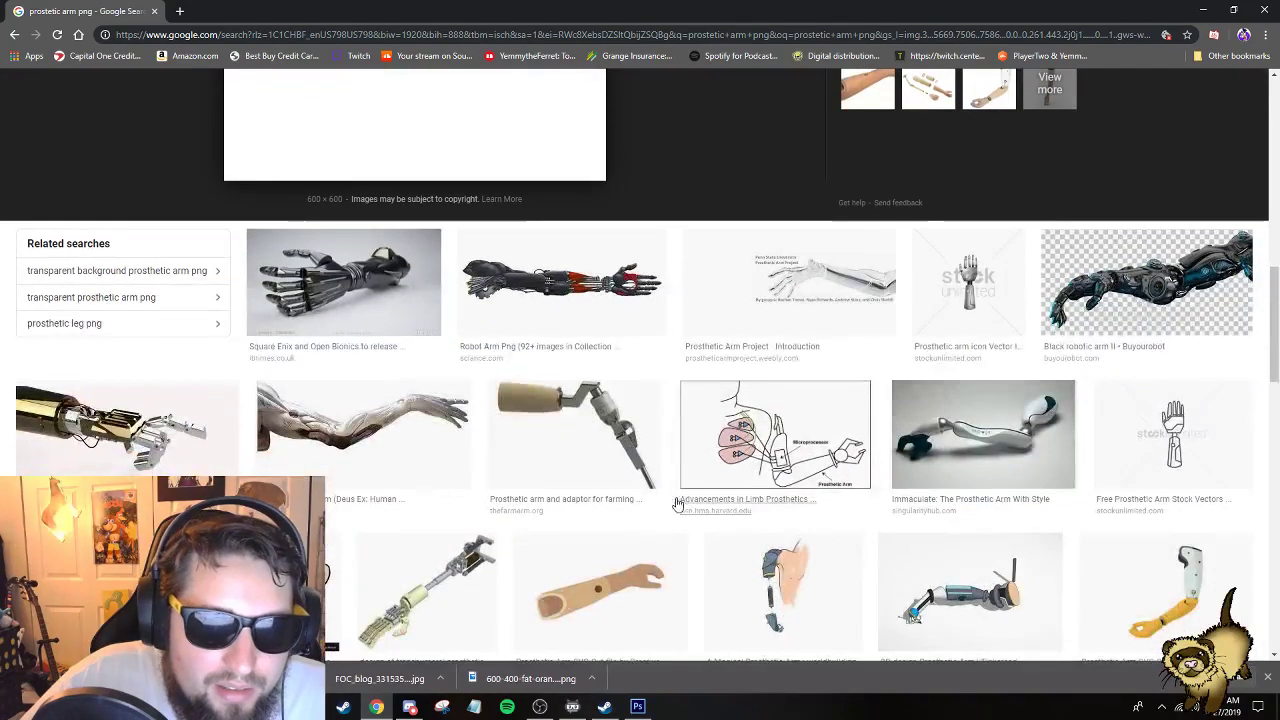
pyautogui.scroll(-4, 676, 505)
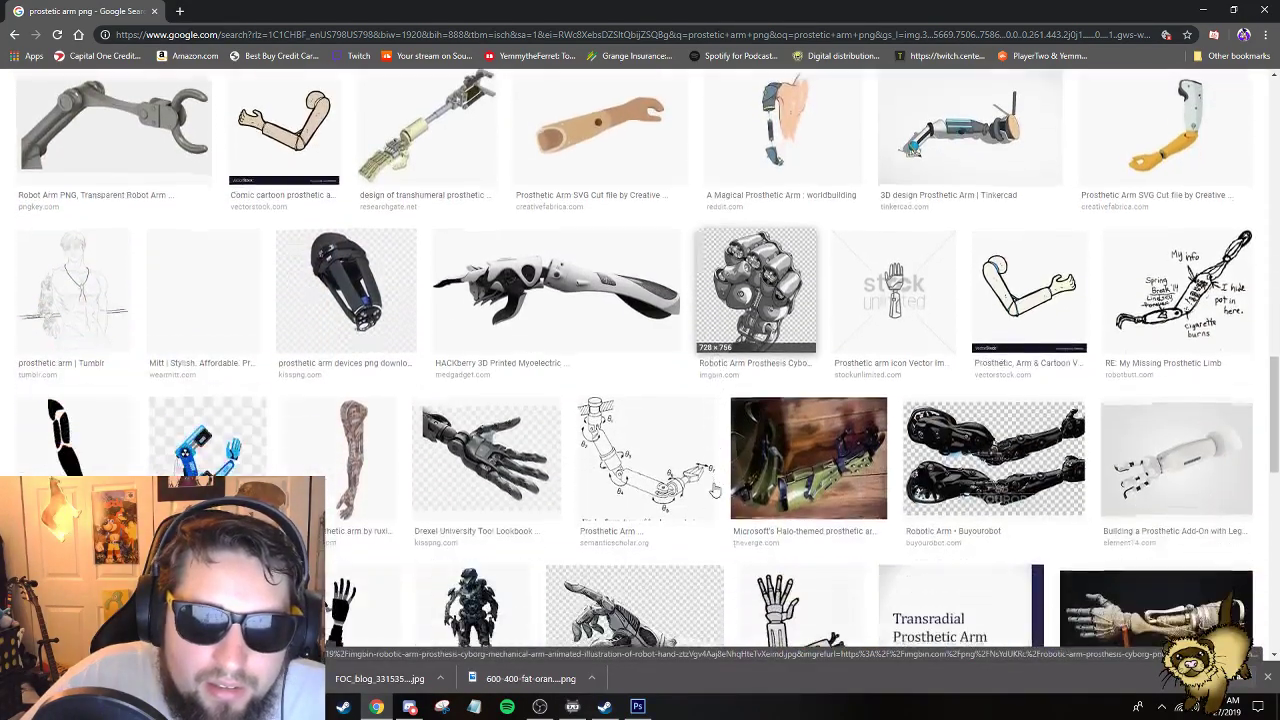
pyautogui.scroll(-1, 708, 492)
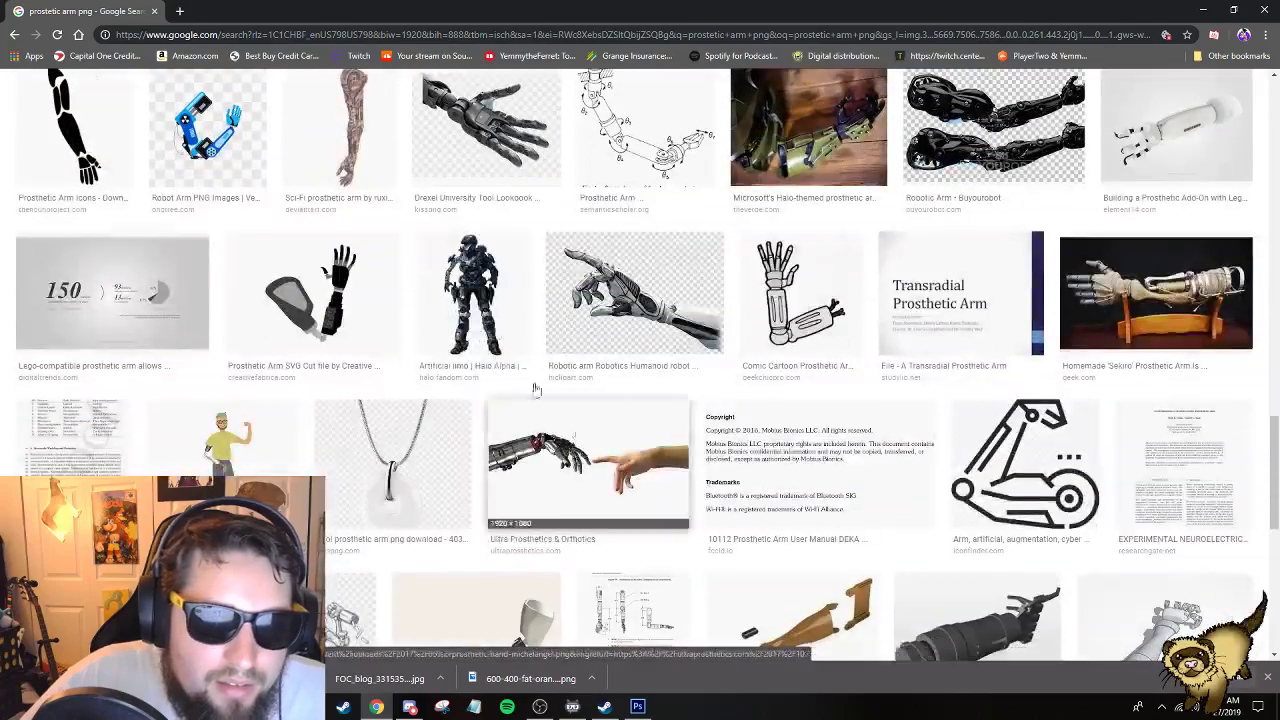
# Preview the Sci-Fi prosthetic arm result, find the related Victorian Prosthetic Arm cutout, and save that image to the Yemmycast folder.
pyautogui.click(366, 150)
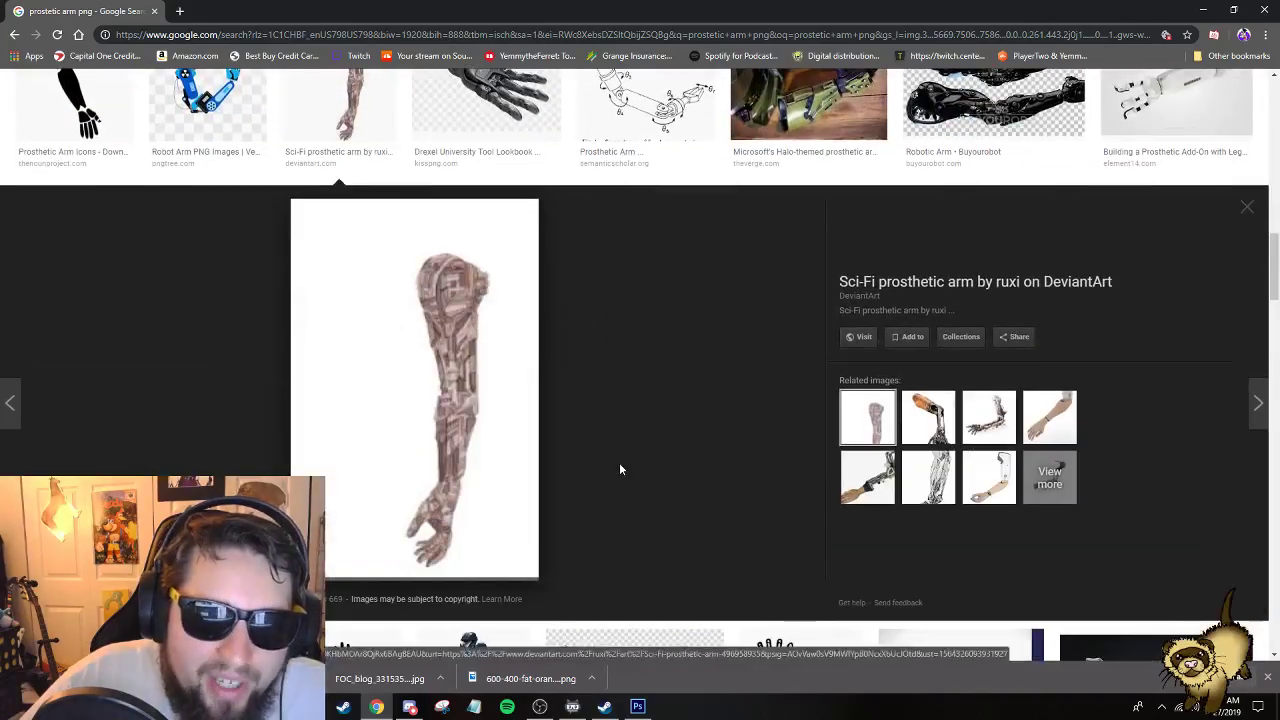
pyautogui.click(929, 430)
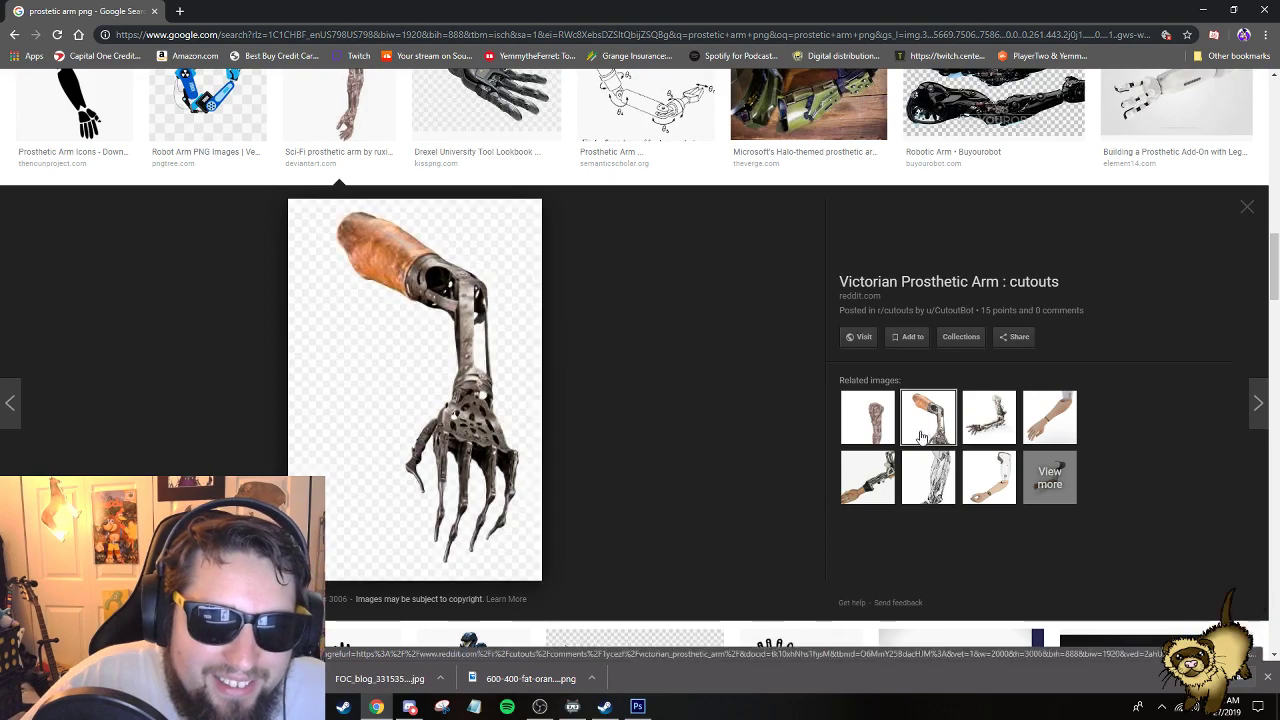
pyautogui.rightClick(446, 340)
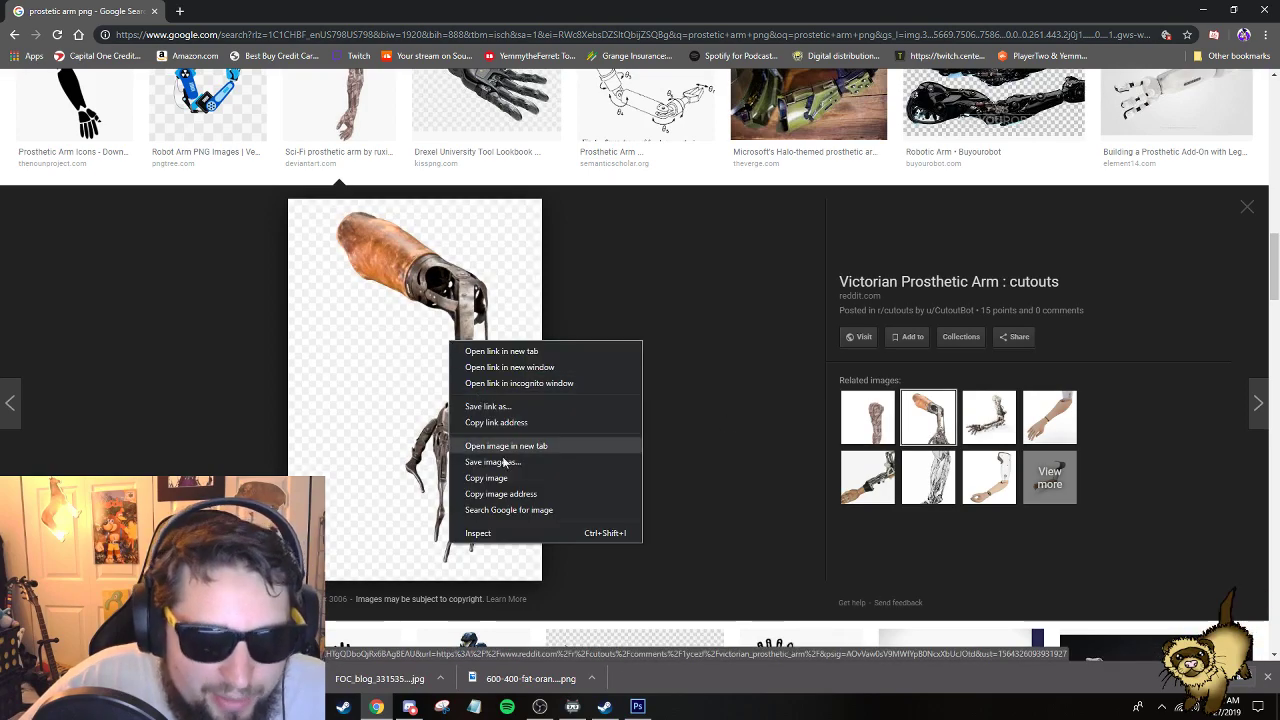
pyautogui.click(480, 445)
pyautogui.press('Return')
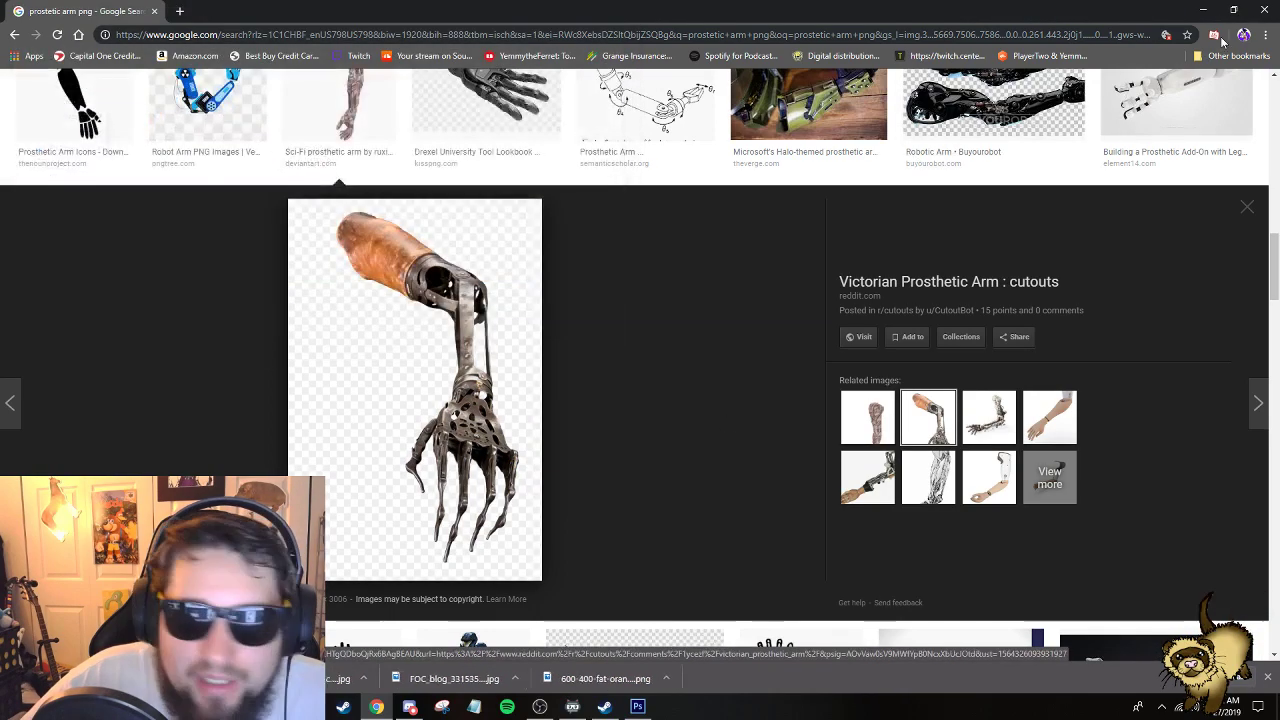
# Switch to Photoshop, open the U.S. Army Korea Veteran cap picture, and remove its white background with the Magic Eraser.
pyautogui.hotkey('alt', 'Tab')
pyautogui.click(36, 9)
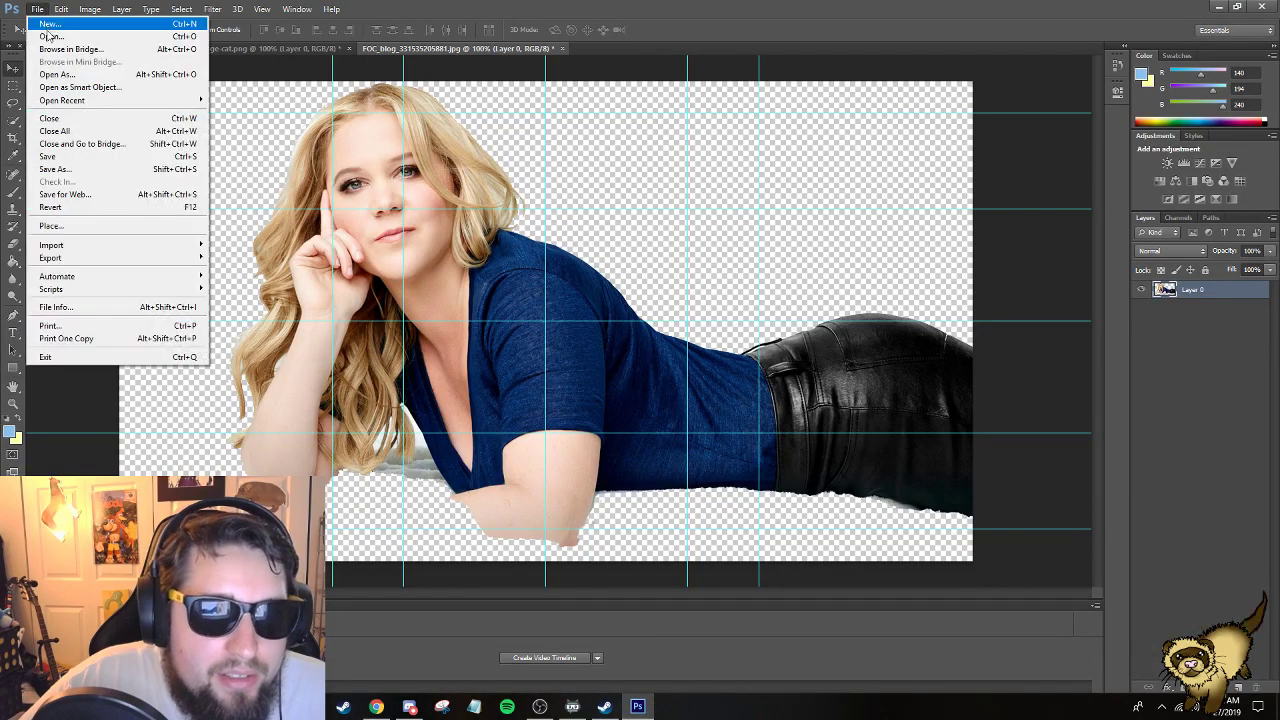
pyautogui.click(50, 32)
pyautogui.doubleClick(767, 288)
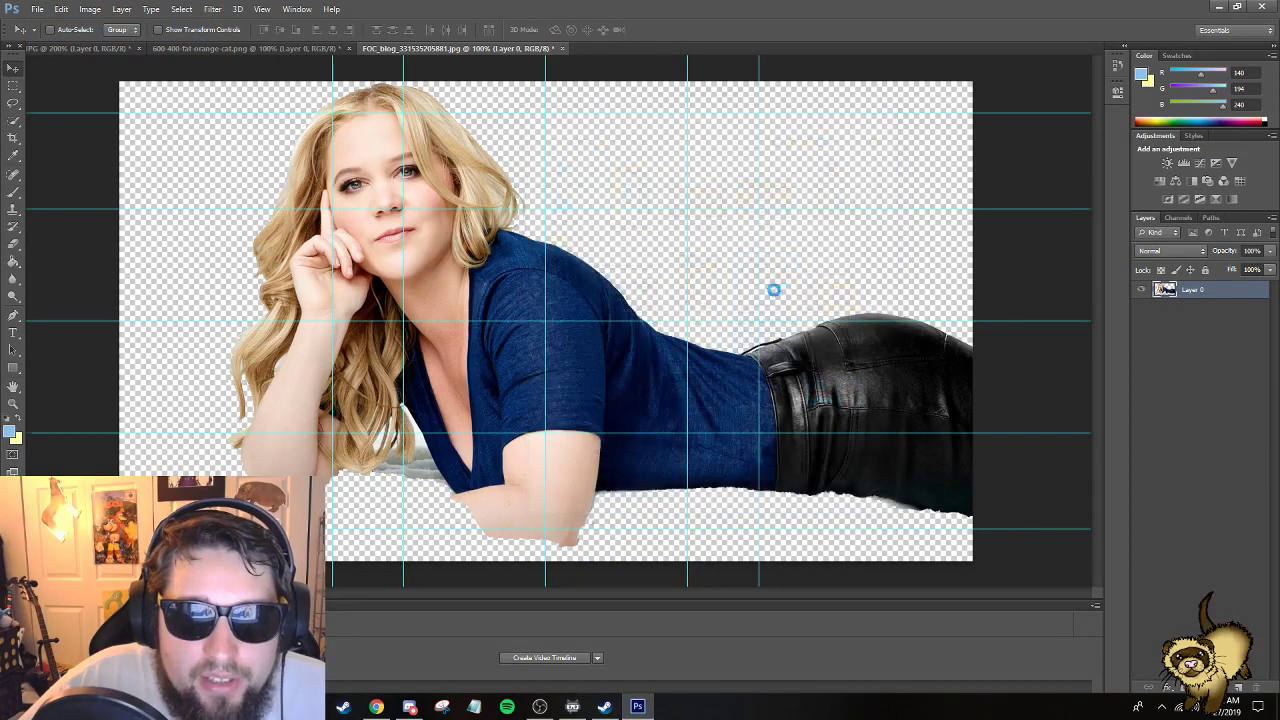
pyautogui.click(13, 244)
pyautogui.click(49, 268)
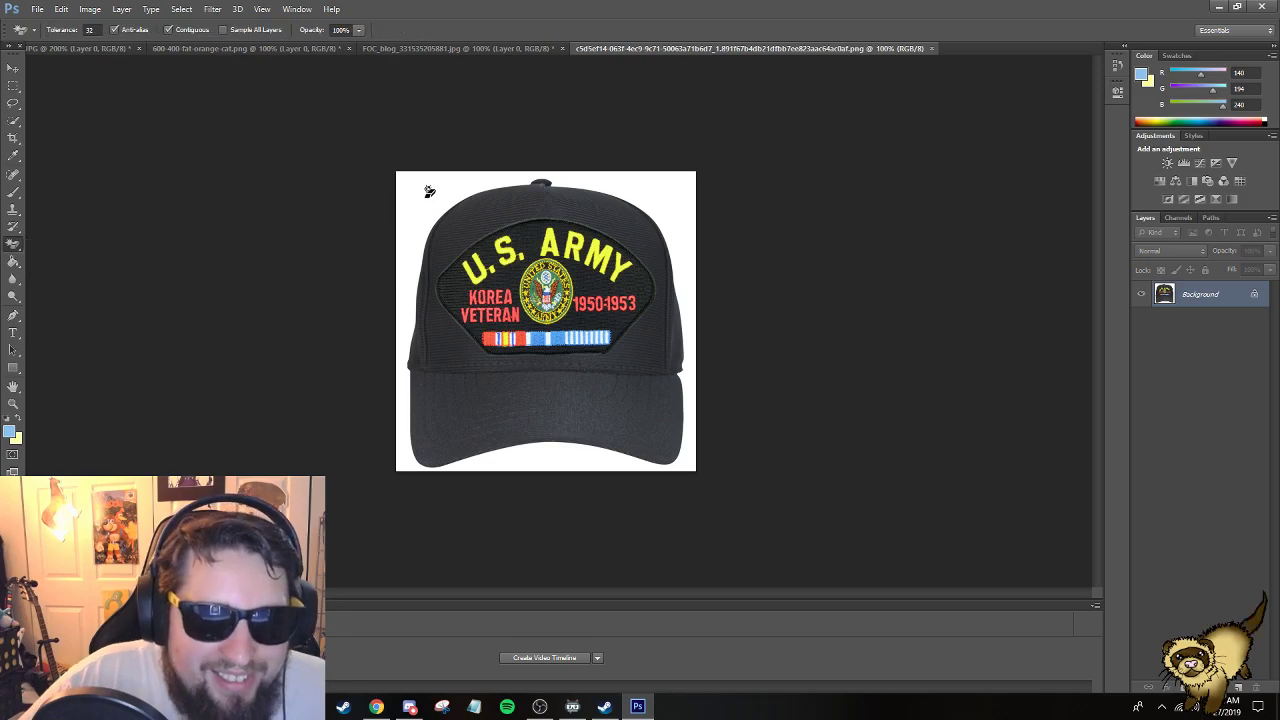
pyautogui.click(420, 194)
# Bring the cap into the Amy Schumer cut-out document, scale it to about 50%, and place it on her head.
pyautogui.click(13, 68)
pyautogui.moveTo(496, 300)
pyautogui.mouseDown()
pyautogui.moveTo(303, 126)
pyautogui.moveTo(364, 44)
pyautogui.moveTo(354, 54)
pyautogui.moveTo(397, 46)
pyautogui.moveTo(470, 178)
pyautogui.mouseUp()
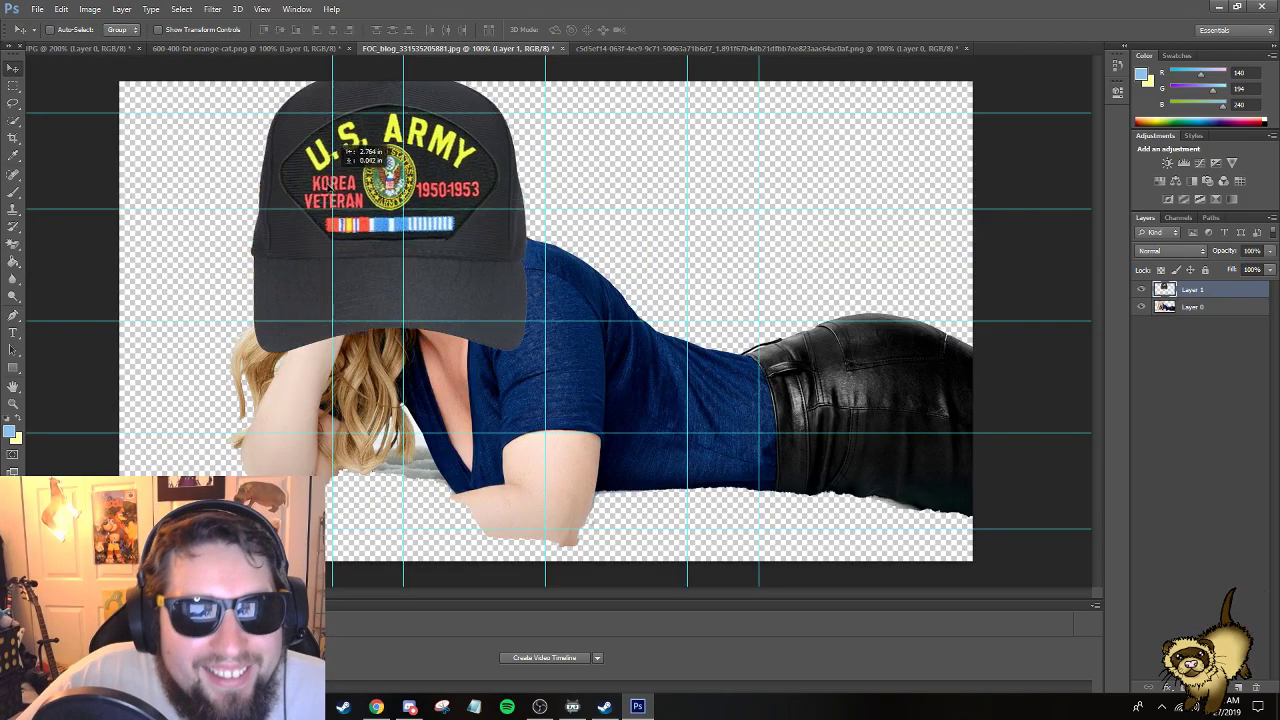
pyautogui.hotkey('ctrl', 't')
pyautogui.moveTo(250, 75); pyautogui.dragTo(396, 230)
pyautogui.moveTo(470, 260); pyautogui.dragTo(411, 89)
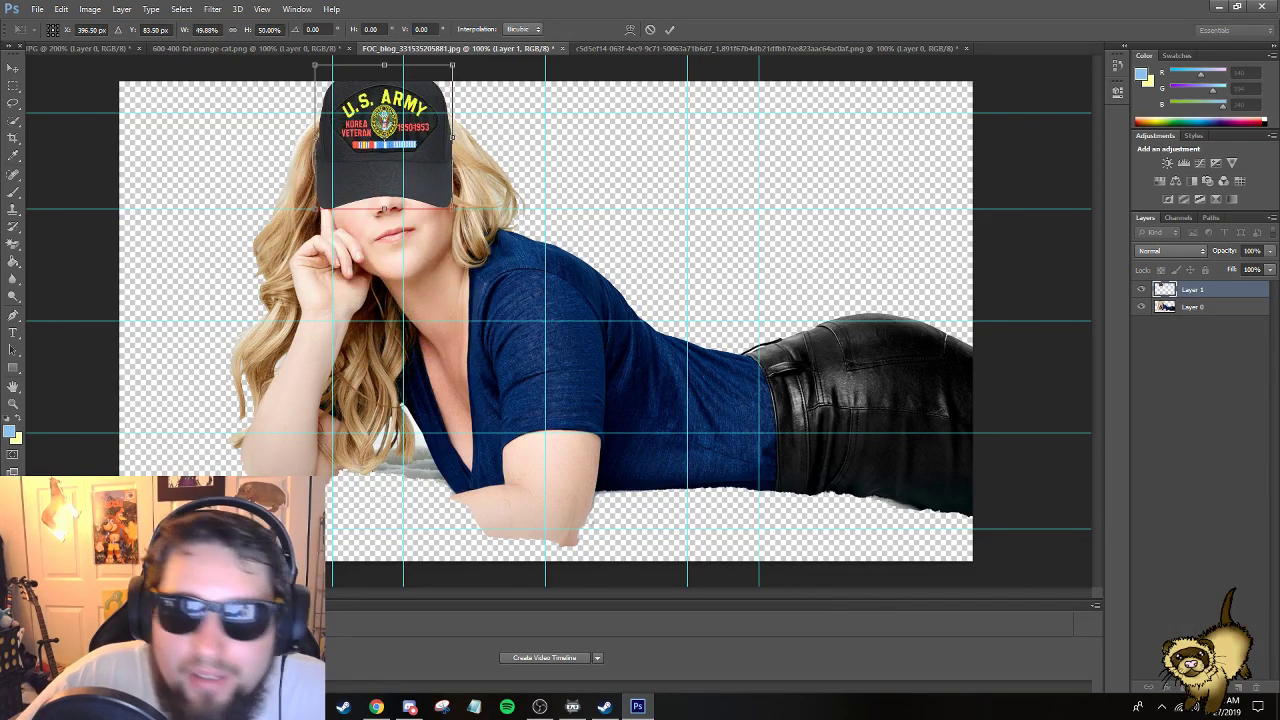
pyautogui.press('Return')
# Scale the Amy Schumer layer to about 84% and move it beneath the cap.
pyautogui.click(1206, 308)
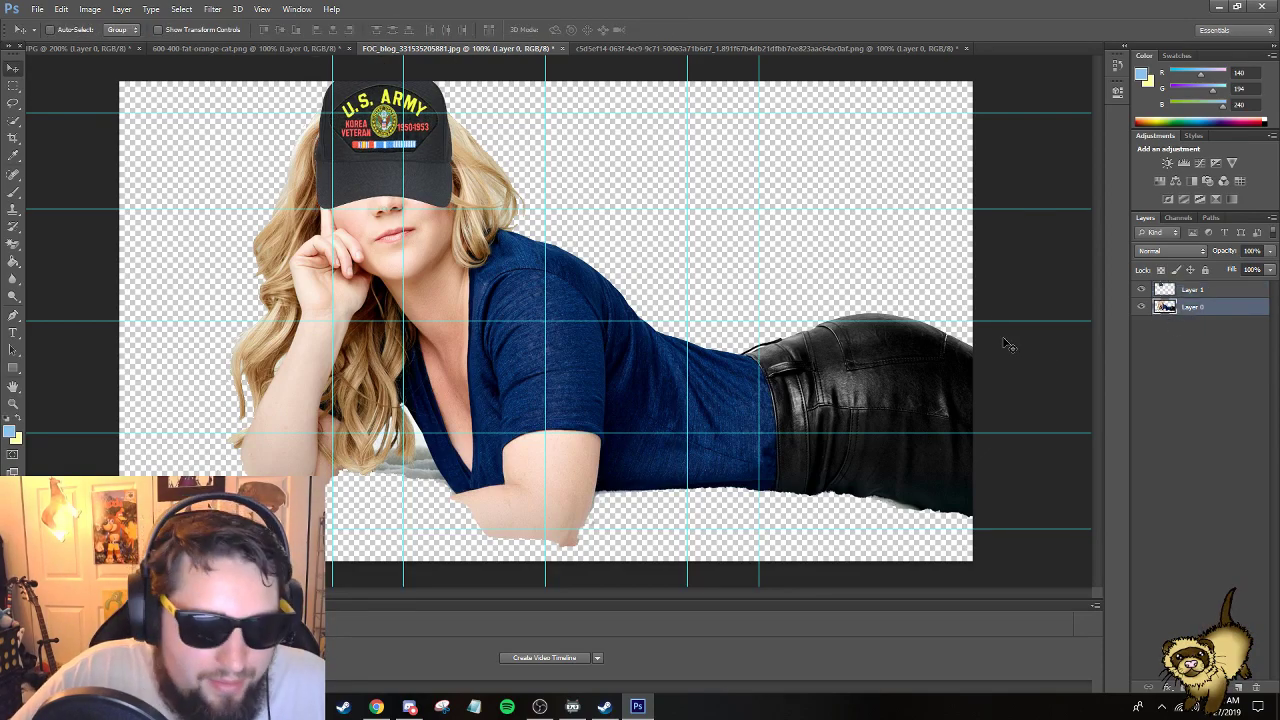
pyautogui.hotkey('ctrl', 't')
pyautogui.moveTo(119, 83); pyautogui.dragTo(251, 153)
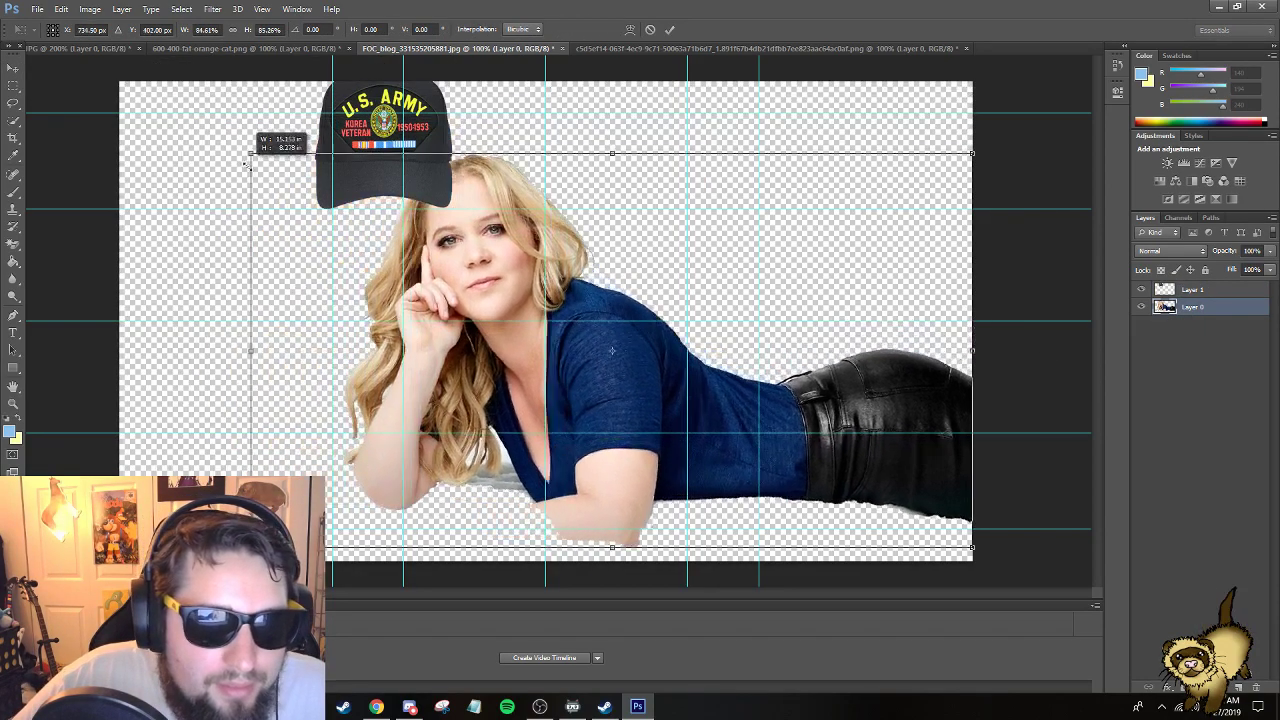
pyautogui.moveTo(585, 360); pyautogui.dragTo(507, 362)
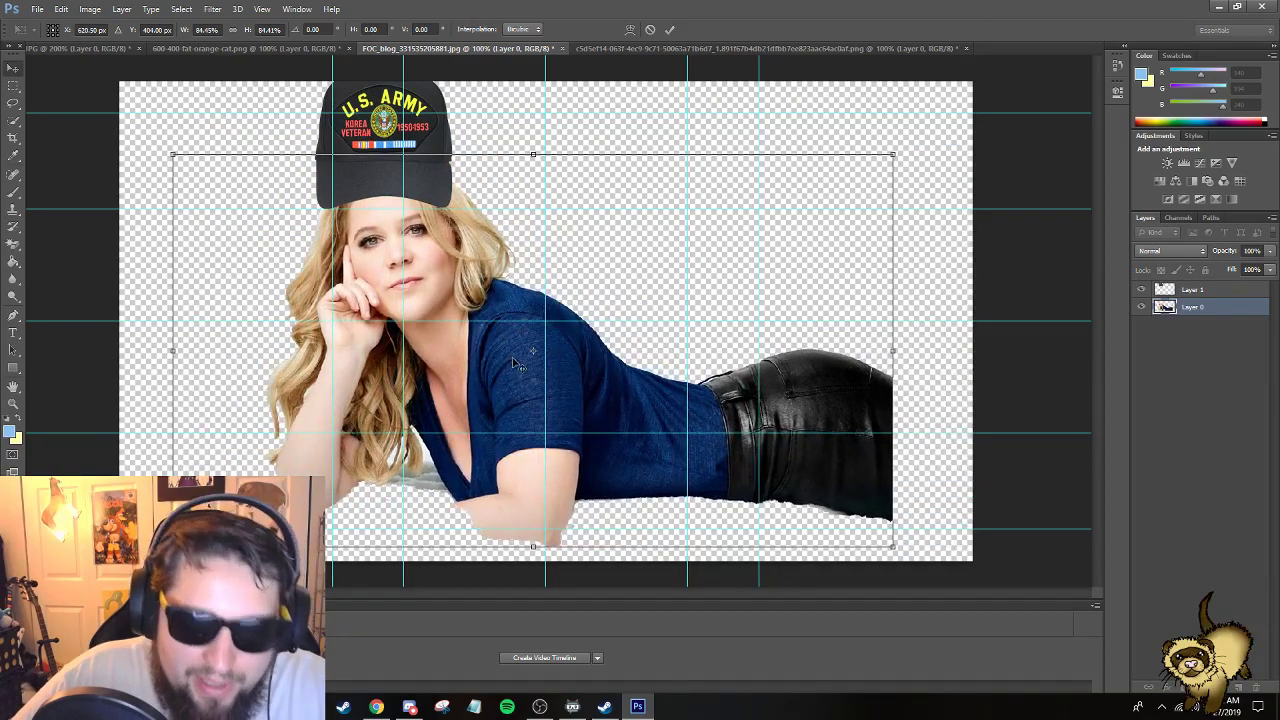
pyautogui.press('Return')
# Fit the cap onto her head by shrinking it, rotating it about -8.5°, setting its width to about 90%, and flattening its crown.
pyautogui.click(1210, 292)
pyautogui.moveTo(414, 147); pyautogui.dragTo(420, 207)
pyautogui.hotkey('ctrl', 't')
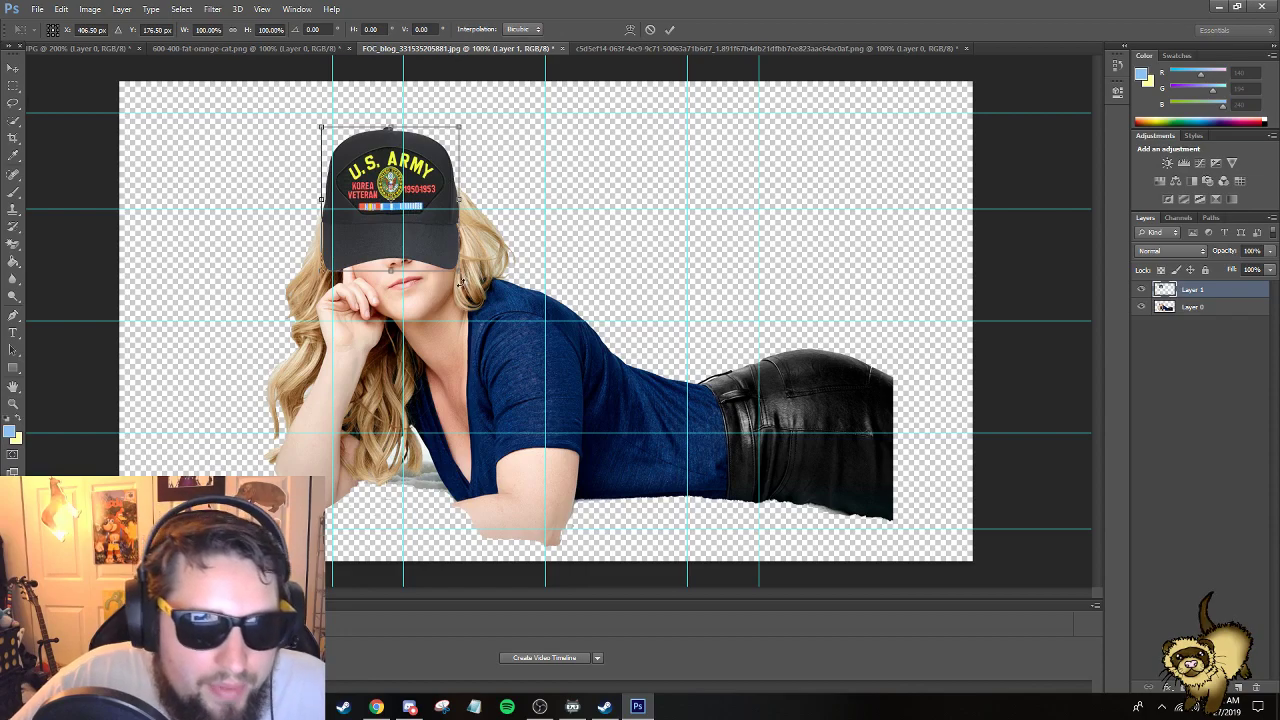
pyautogui.moveTo(460, 283); pyautogui.dragTo(404, 192)
pyautogui.moveTo(388, 128); pyautogui.dragTo(380, 133)
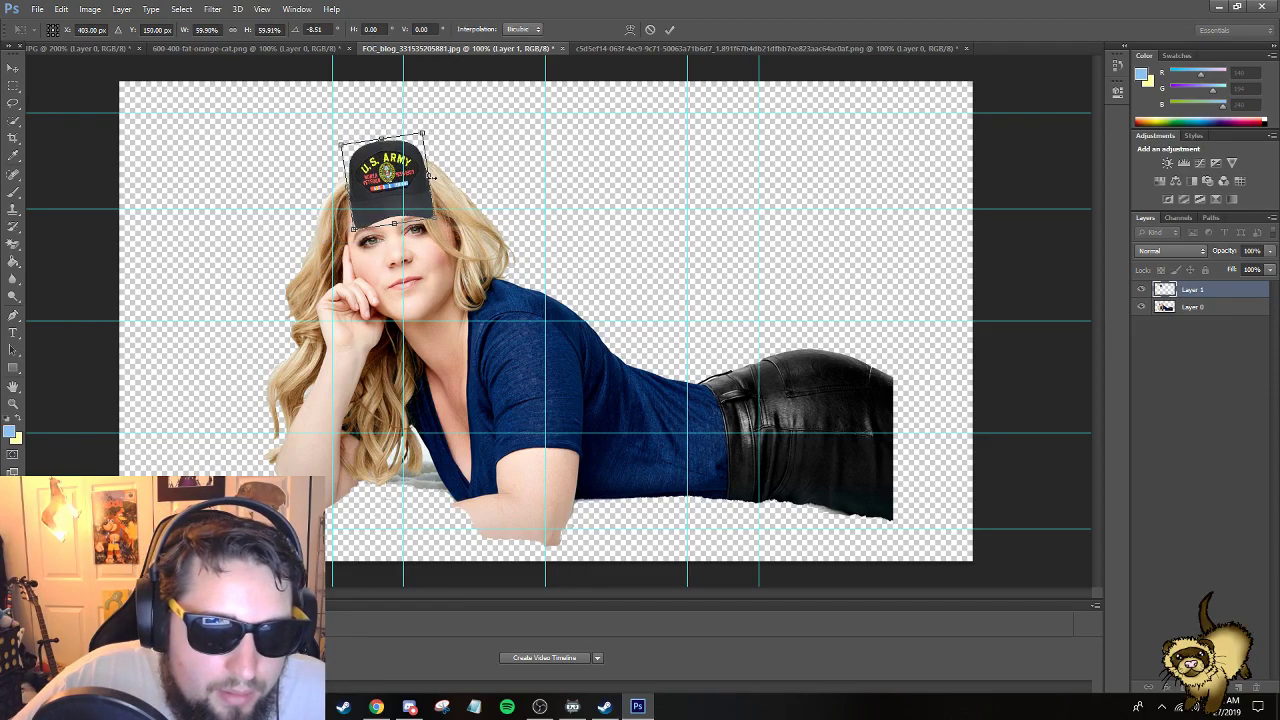
pyautogui.moveTo(430, 175); pyautogui.dragTo(447, 172)
pyautogui.moveTo(346, 195); pyautogui.dragTo(324, 195)
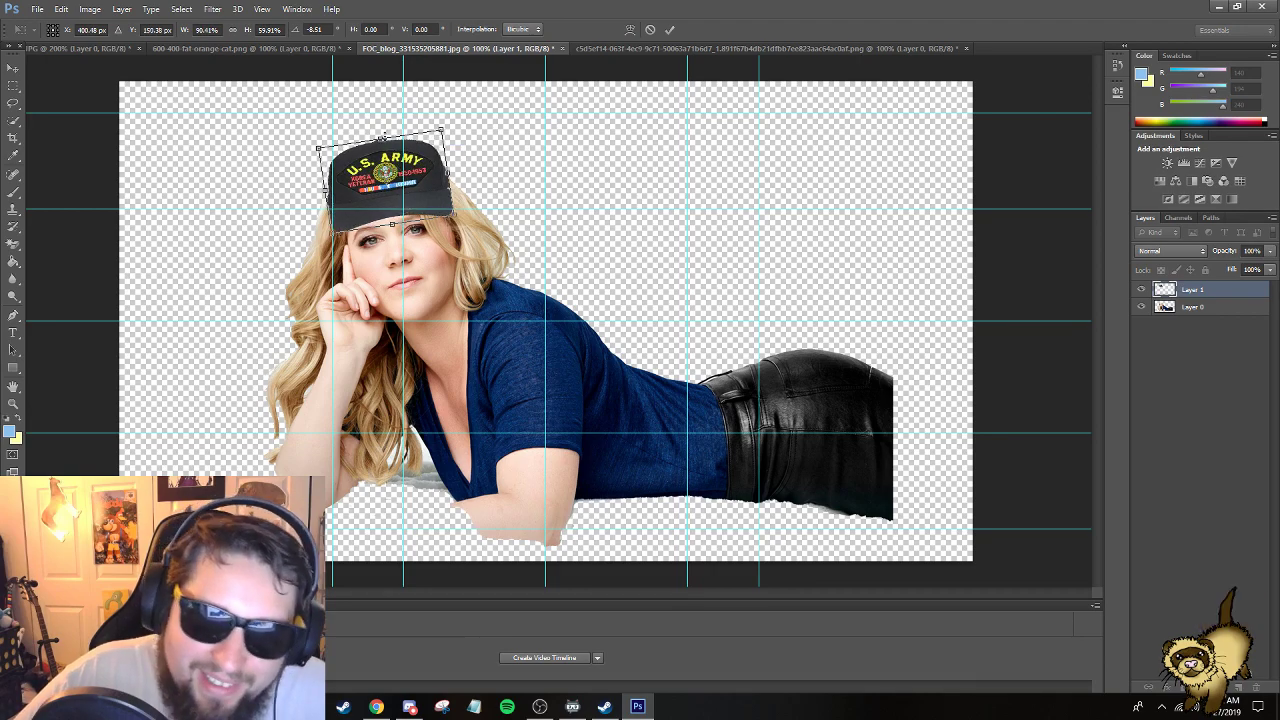
pyautogui.moveTo(380, 137); pyautogui.dragTo(382, 154)
pyautogui.press('Return')
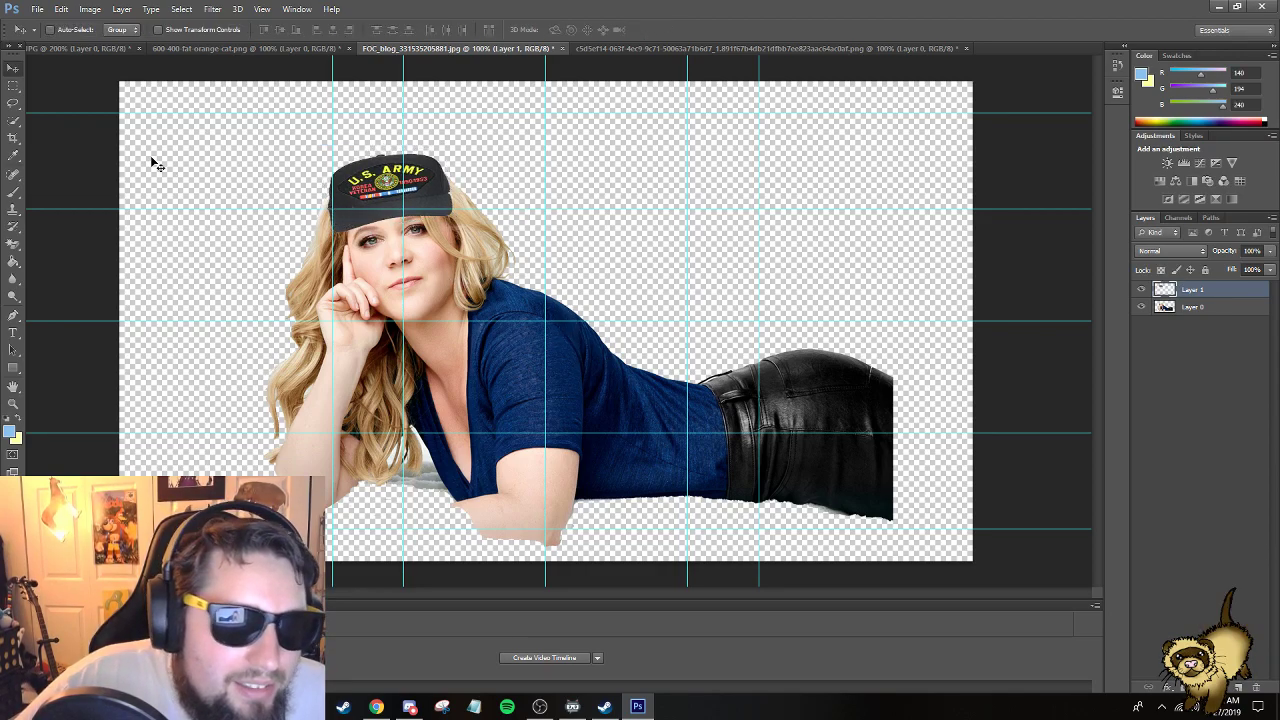
# Erase the stray hair around the cap and the outer hair edges on the Amy Schumer layer with a 27 px Eraser.
pyautogui.rightClick(13, 243)
pyautogui.click(60, 243)
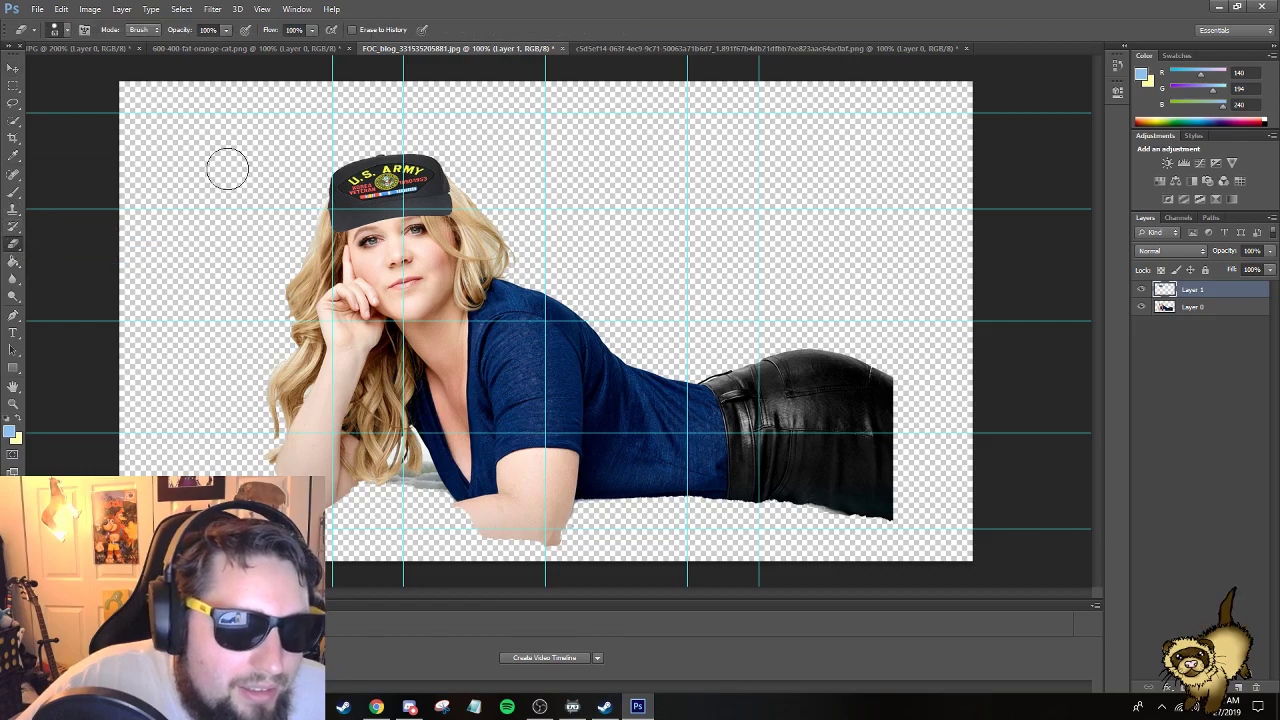
pyautogui.rightClick(276, 174)
pyautogui.moveTo(318, 208); pyautogui.dragTo(315, 202)
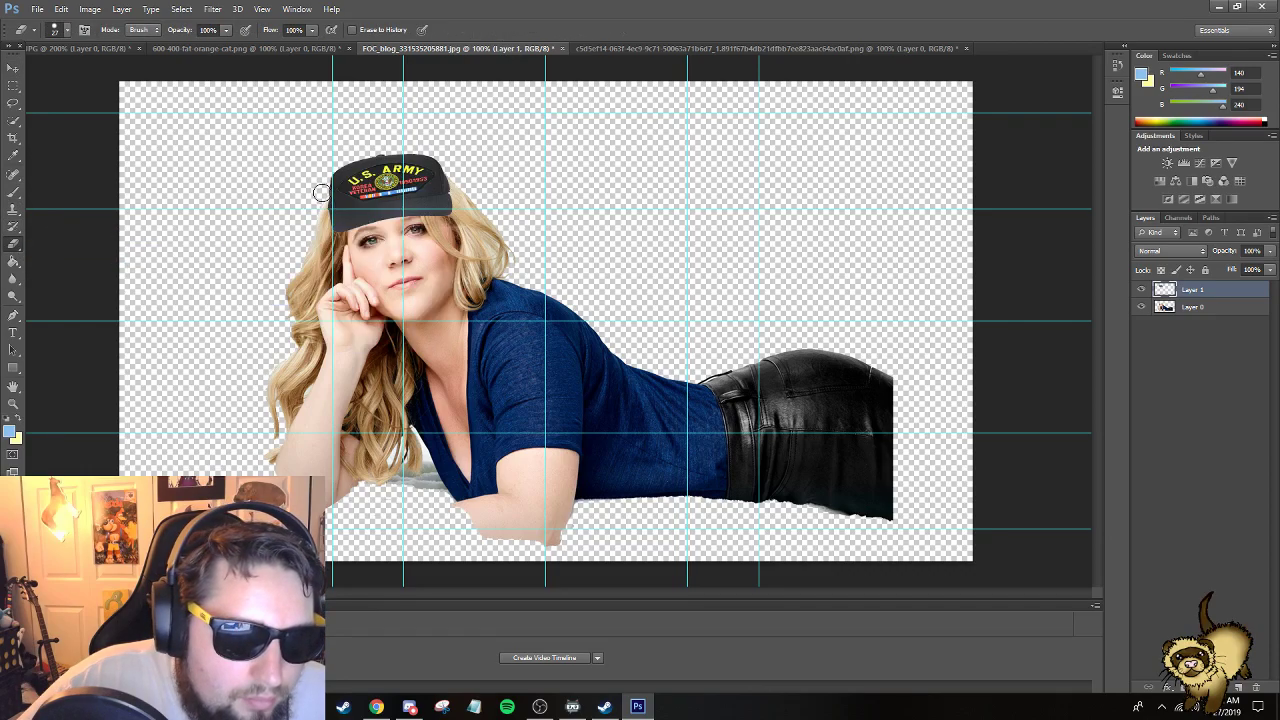
pyautogui.click(1210, 307)
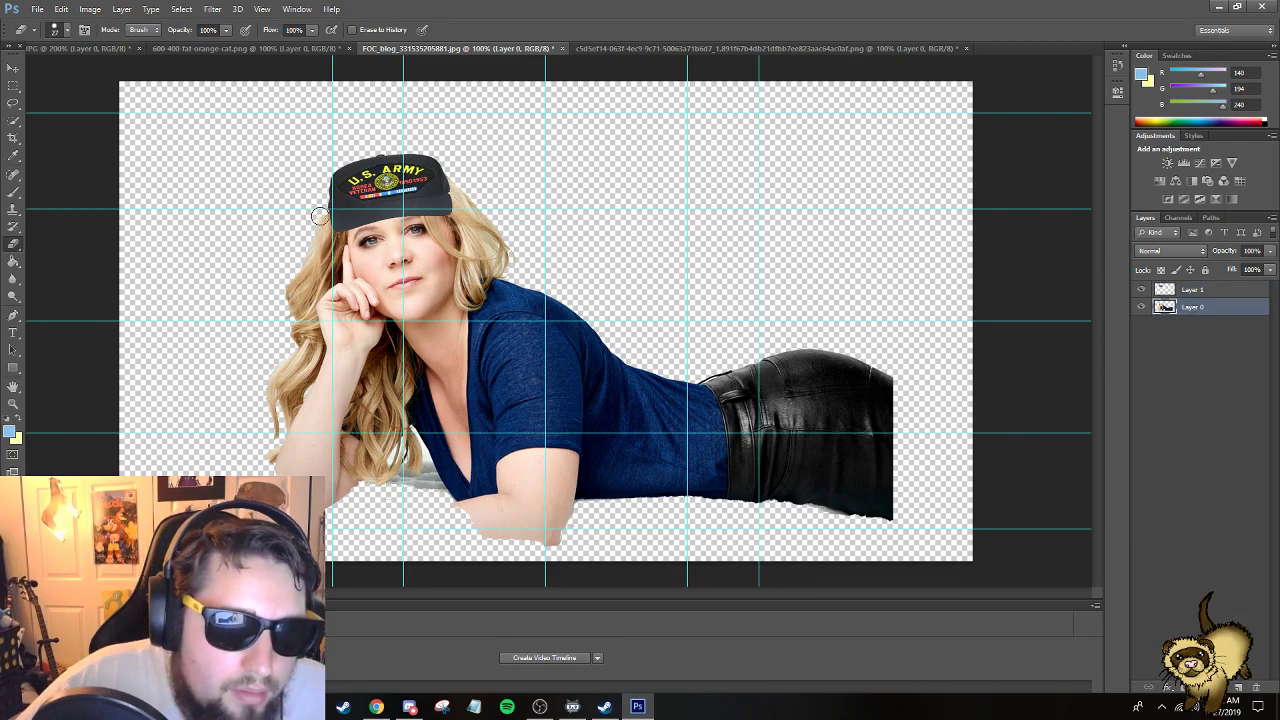
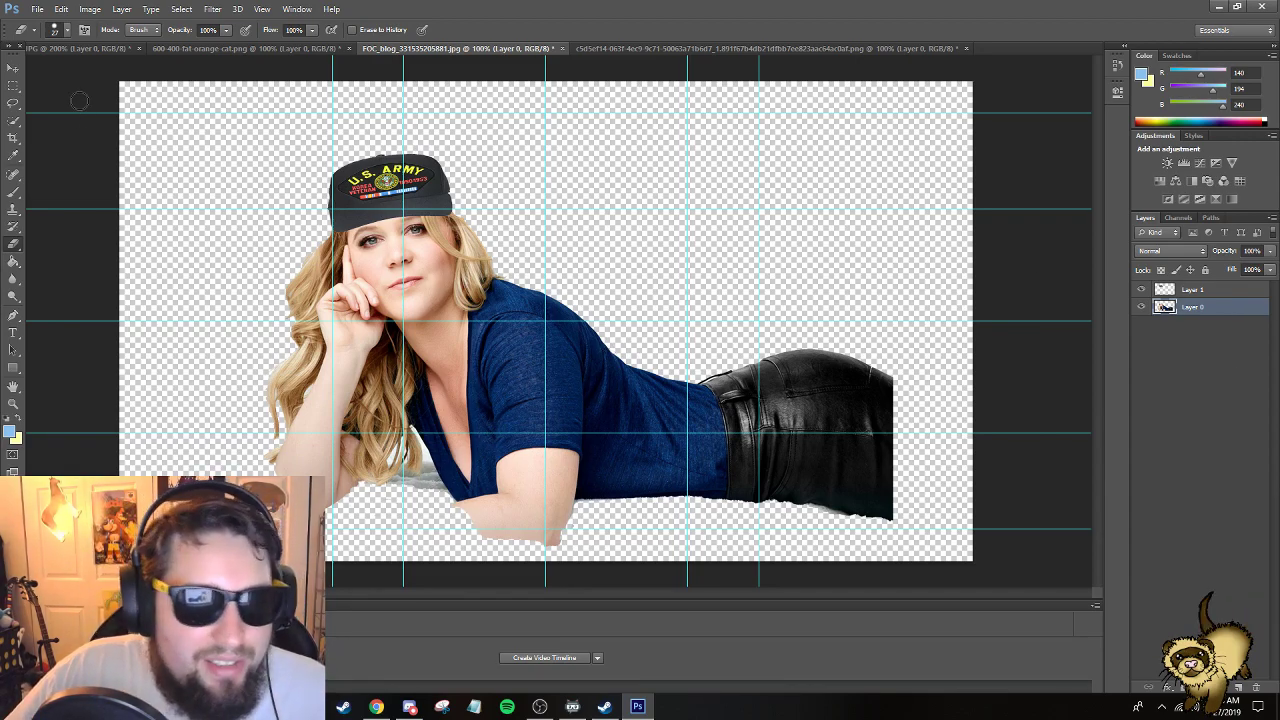
pyautogui.click(12, 68)
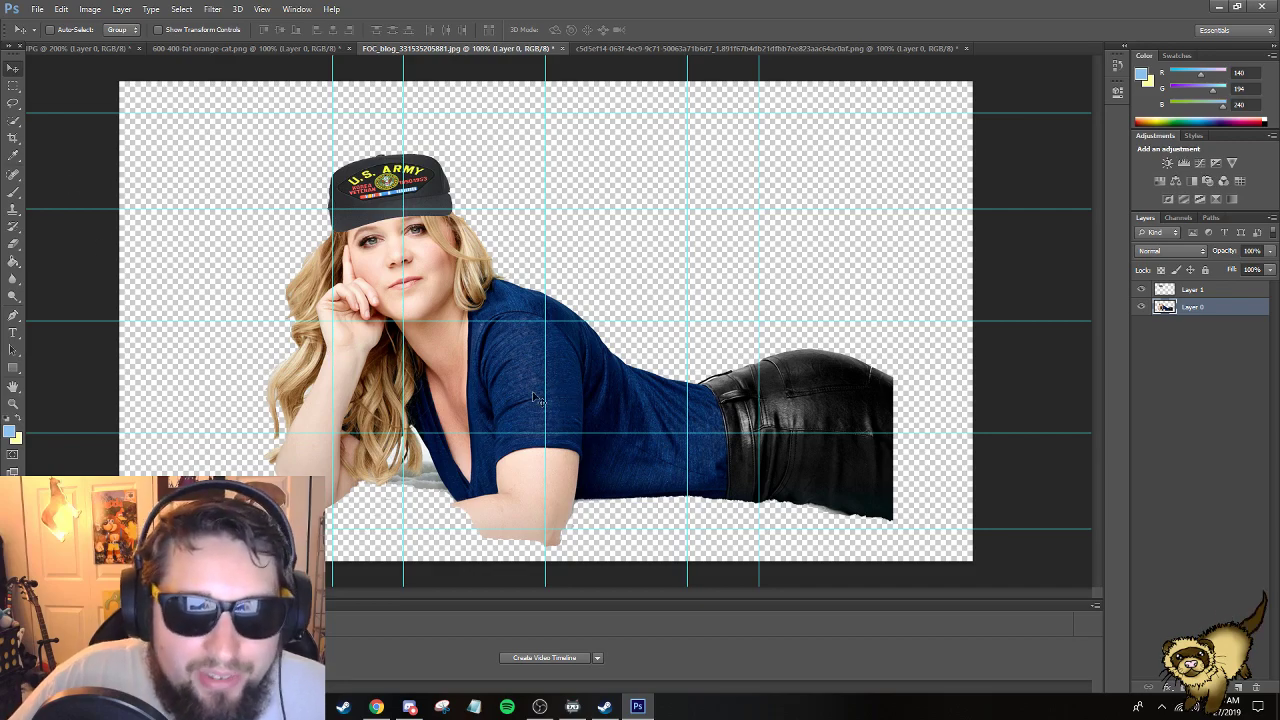
# Close the Korea Veteran cap document without saving.
pyautogui.click(622, 48)
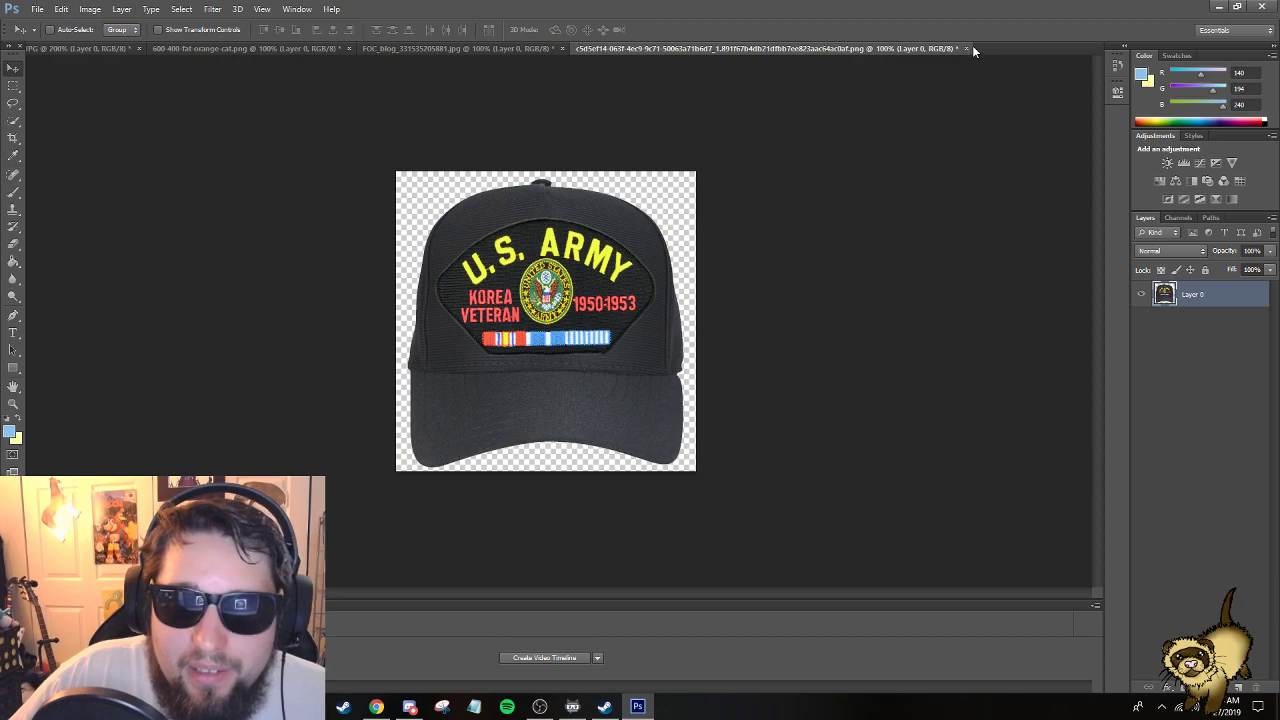
pyautogui.click(966, 48)
pyautogui.click(625, 257)
# Open the prosthetic arm image FvuIGBW.png and copy the arm into the Amy Schumer document as a new layer.
pyautogui.click(37, 9)
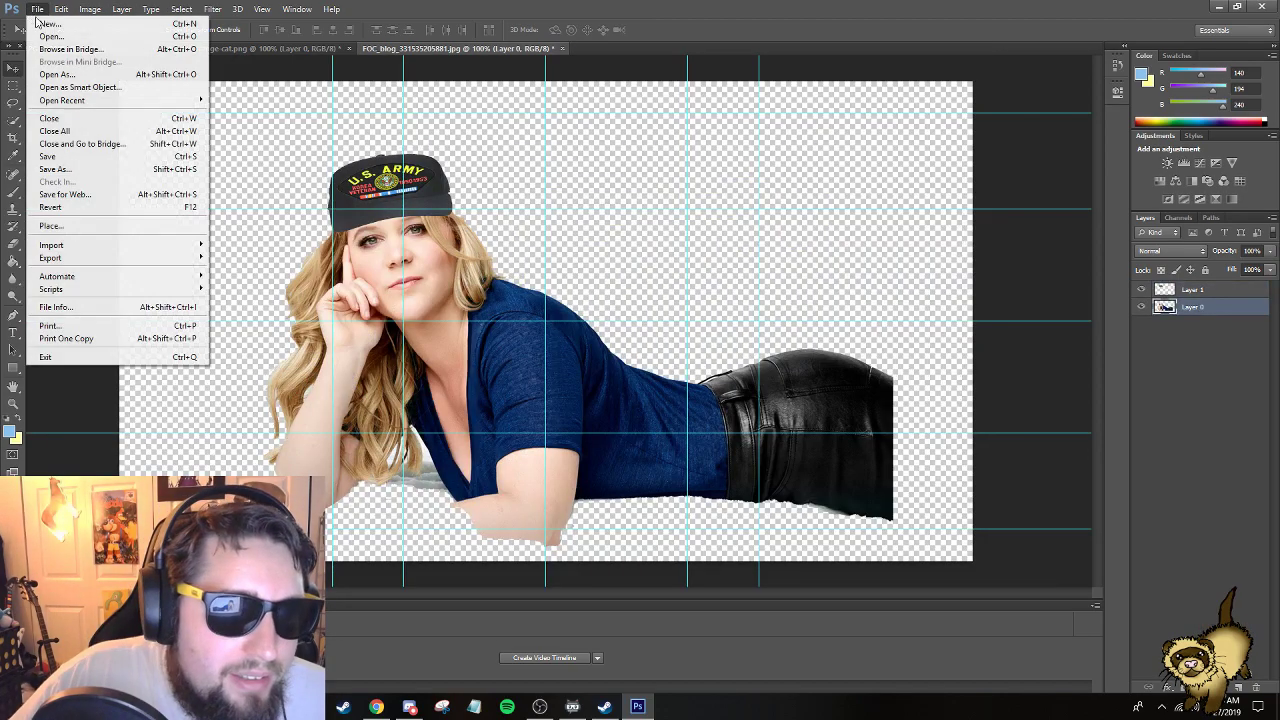
pyautogui.click(50, 36)
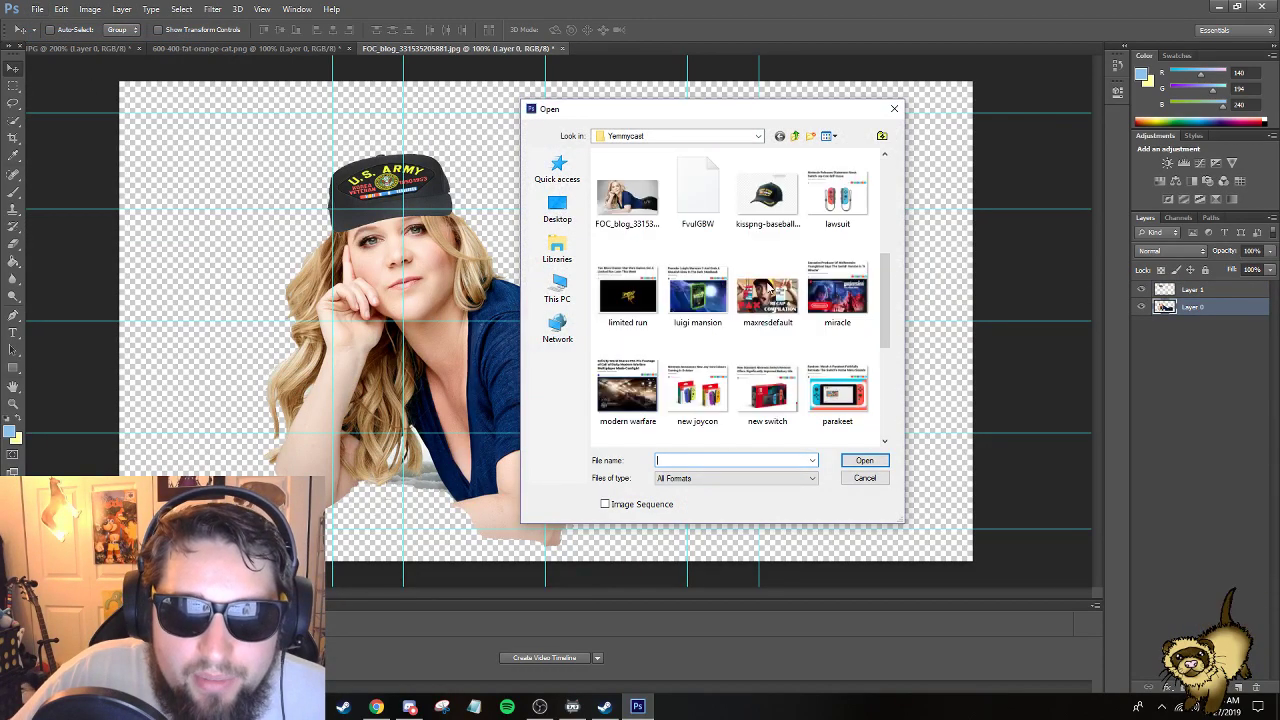
pyautogui.scroll(-2, 770, 290)
pyautogui.scroll(4, 720, 300)
pyautogui.doubleClick(697, 320)
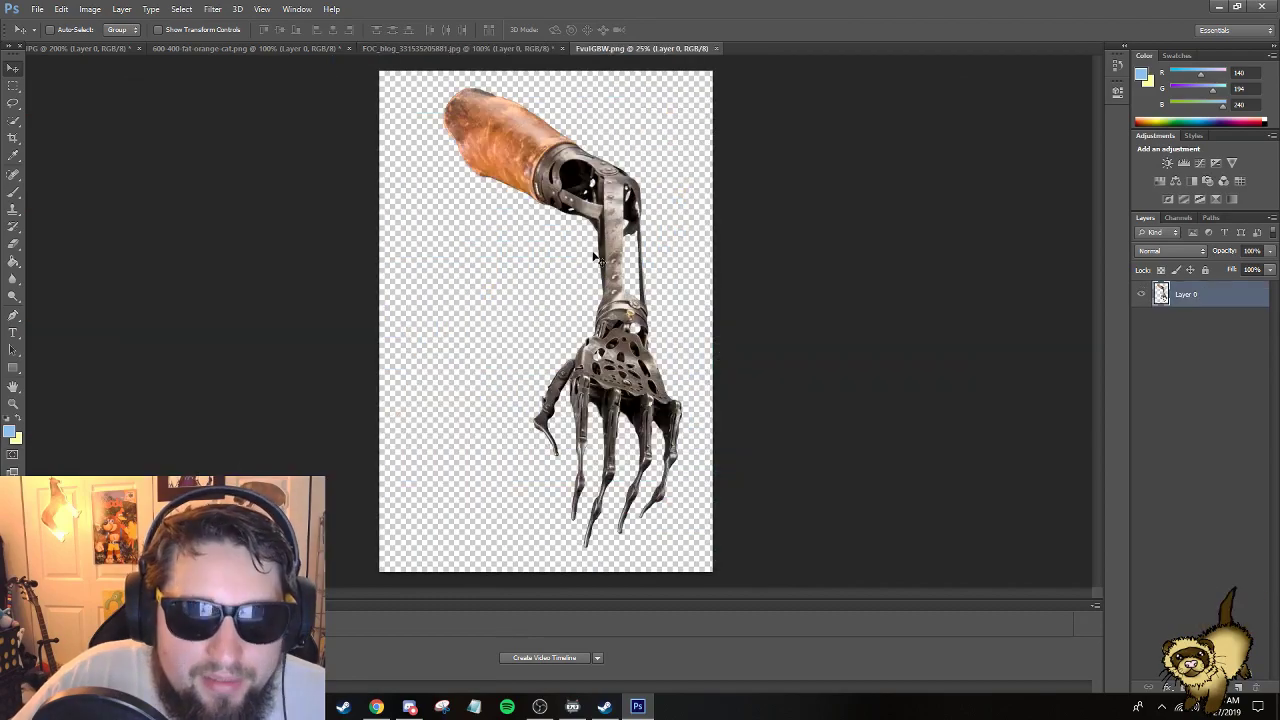
pyautogui.moveTo(597, 258); pyautogui.dragTo(865, 400)
# Shrink the prosthetic arm to about 18%, rotate it about 84°, and place it over her bare forearm below the sleeve.
pyautogui.hotkey('ctrl', 't')
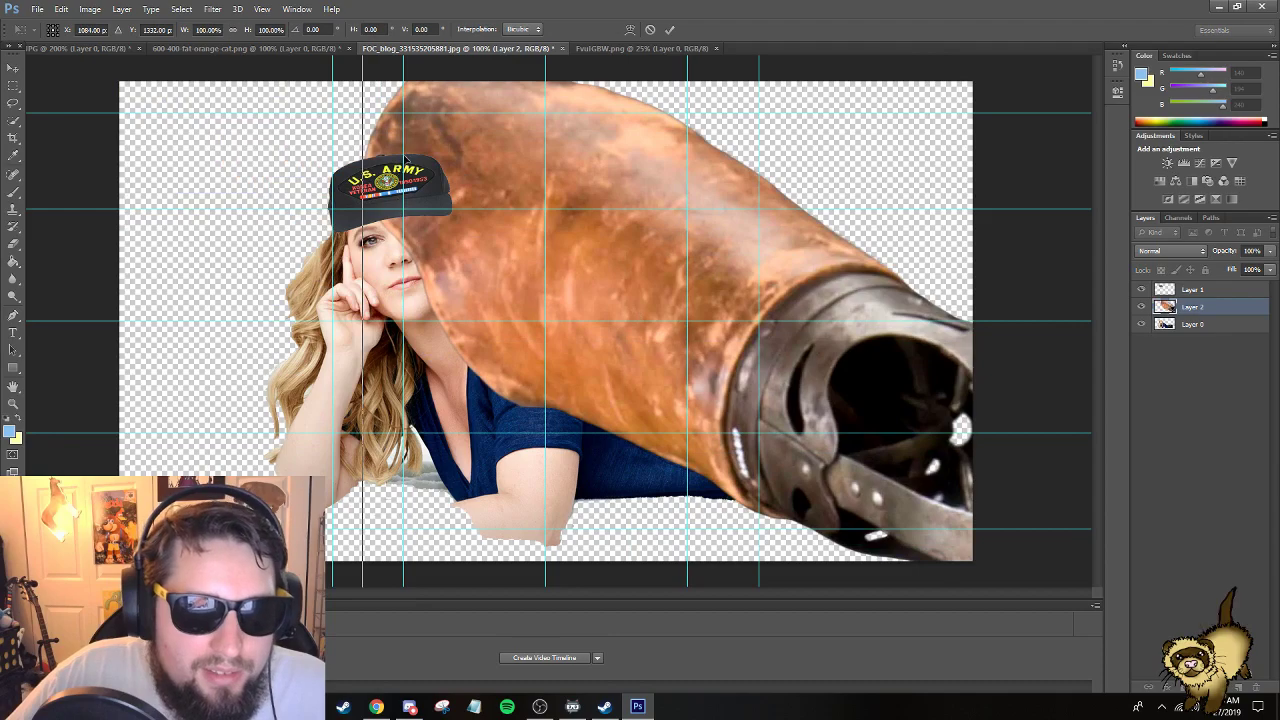
pyautogui.moveTo(405, 157); pyautogui.dragTo(592, 212)
pyautogui.moveTo(525, 148); pyautogui.dragTo(621, 472)
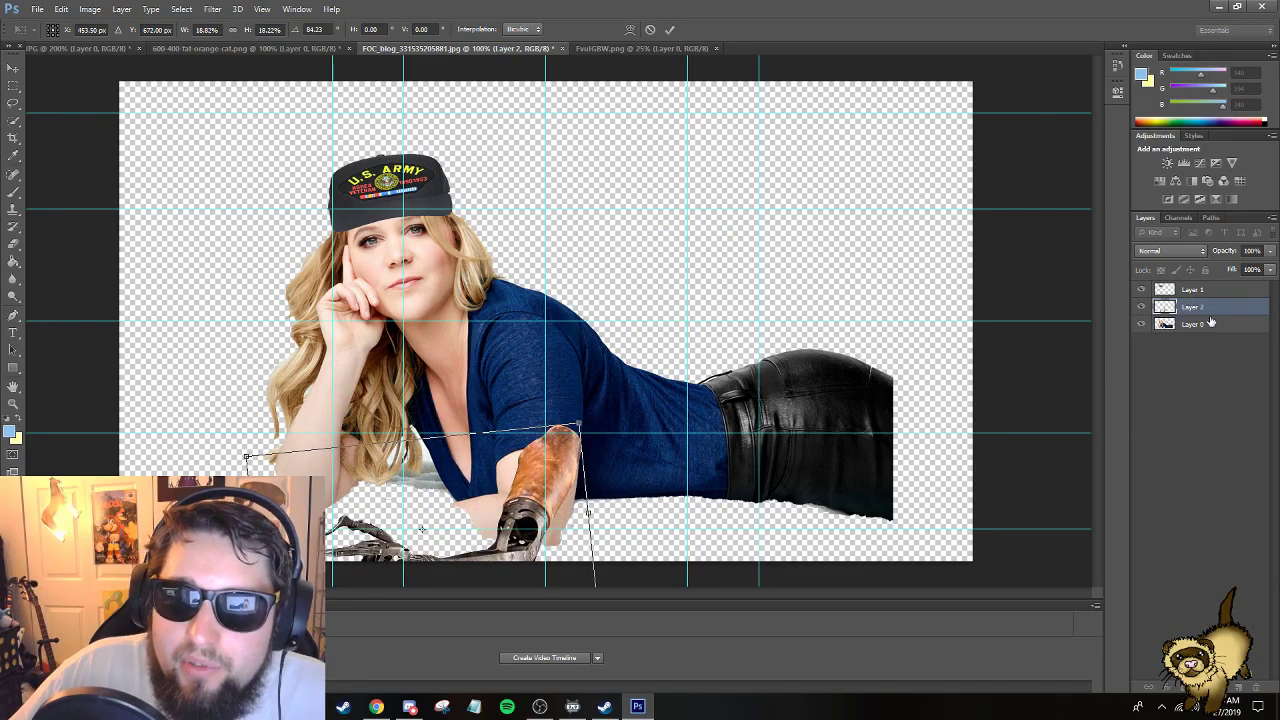
pyautogui.press('Return')
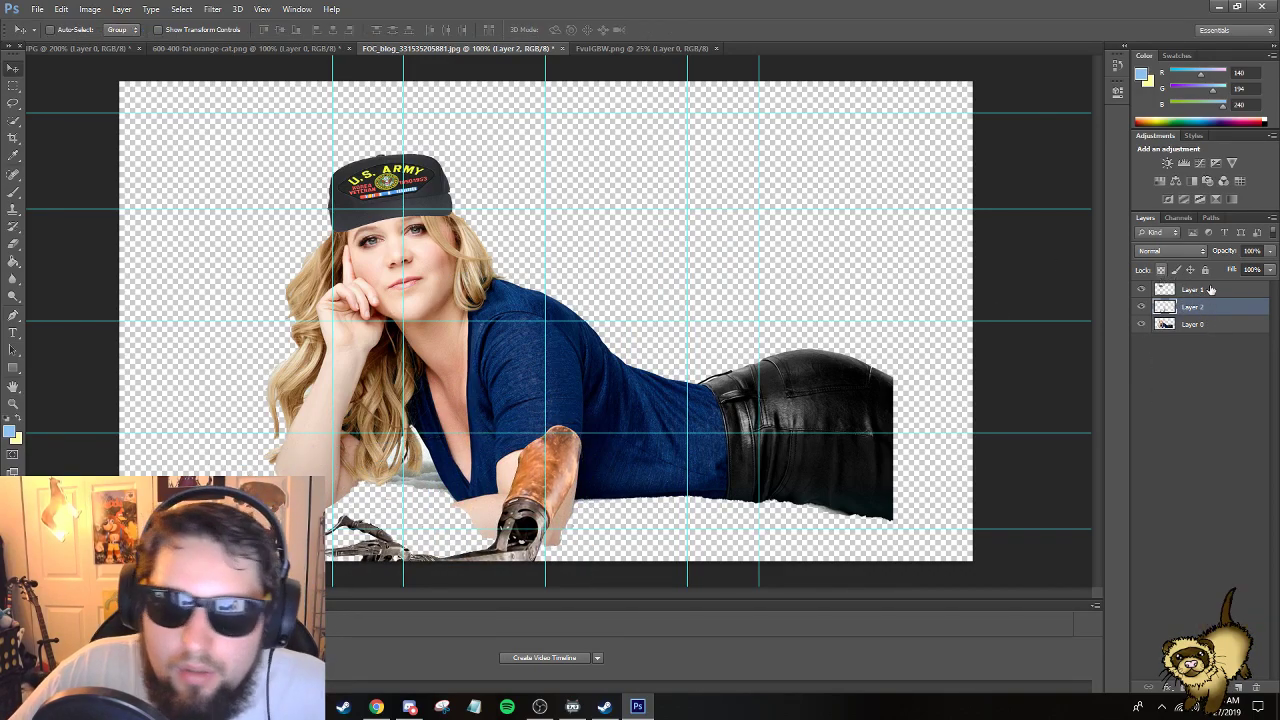
# Select all three layers and move the whole figure up so the cap sits near the canvas's upper edge.
pyautogui.click(1205, 293)
pyautogui.keyDown('shift'); pyautogui.click(1210, 330); pyautogui.keyUp('shift')
pyautogui.moveTo(632, 380); pyautogui.dragTo(620, 312)
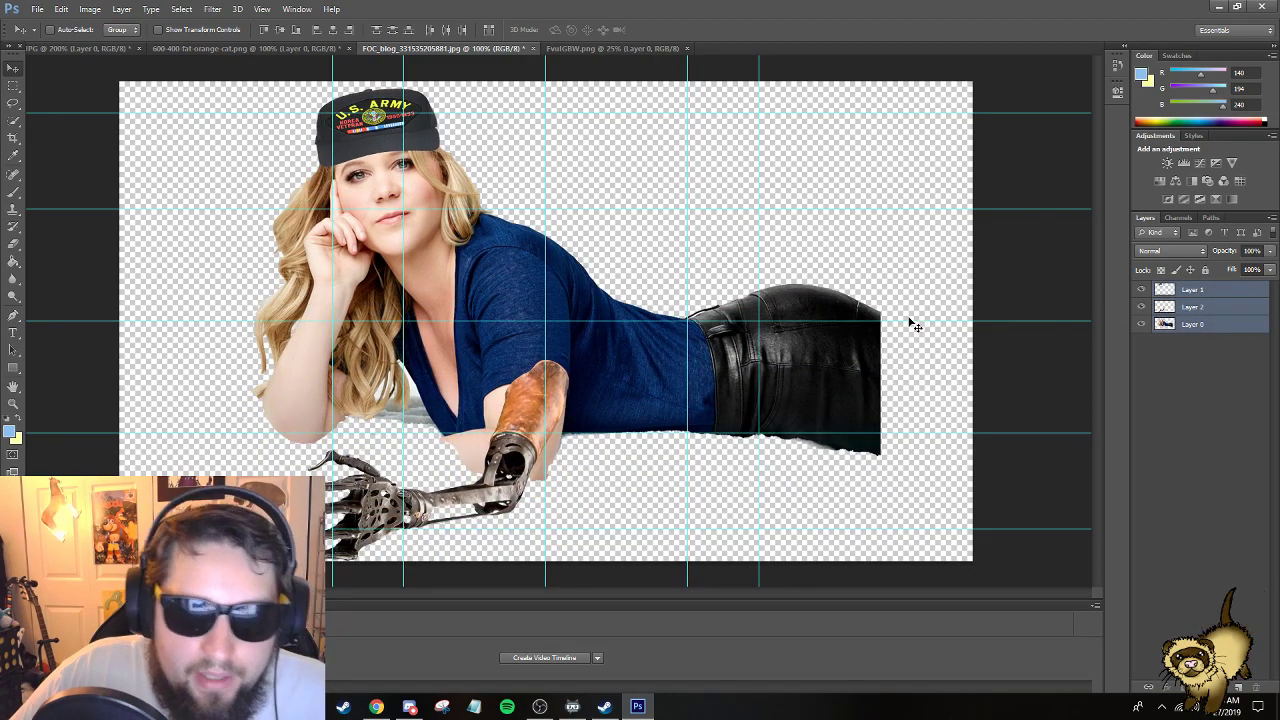
# Enlarge the prosthetic arm layer to about 103%, rotate it about 2.1°, and reposition it over her forearm.
pyautogui.click(1212, 322)
pyautogui.click(1195, 307)
pyautogui.moveTo(535, 422); pyautogui.dragTo(507, 440)
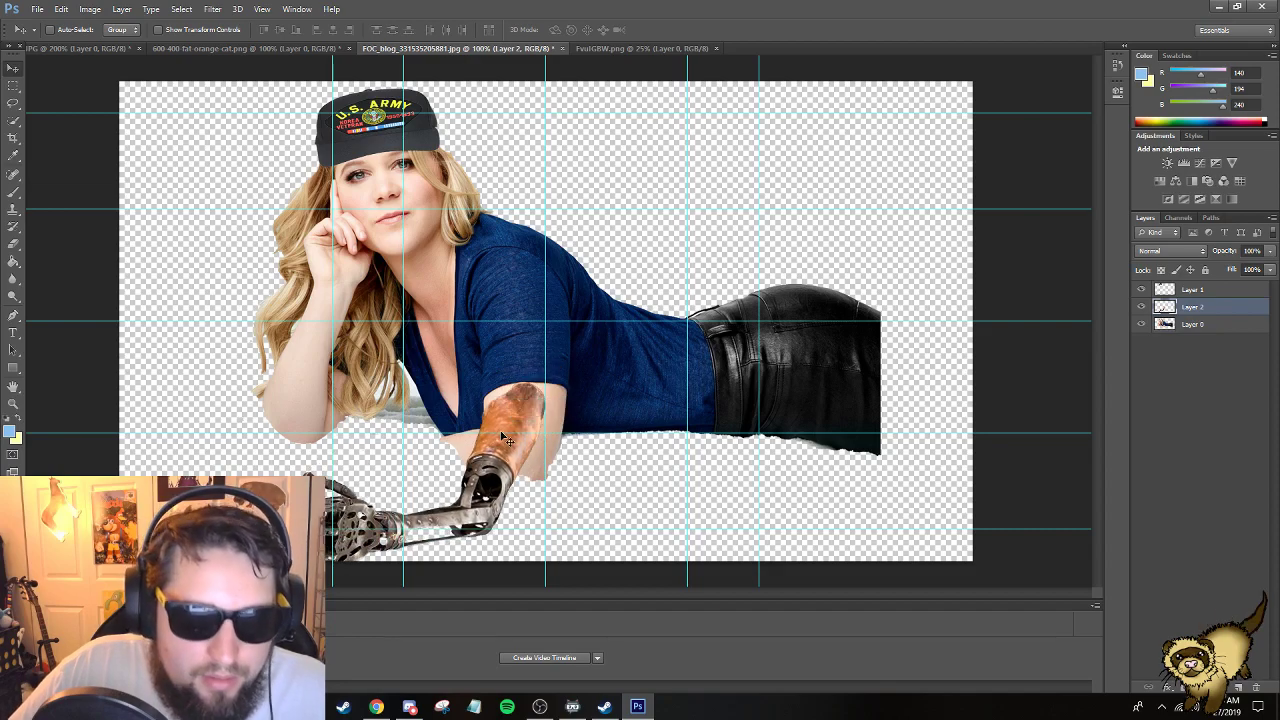
pyautogui.hotkey('ctrl', 't')
pyautogui.moveTo(545, 381); pyautogui.dragTo(528, 465)
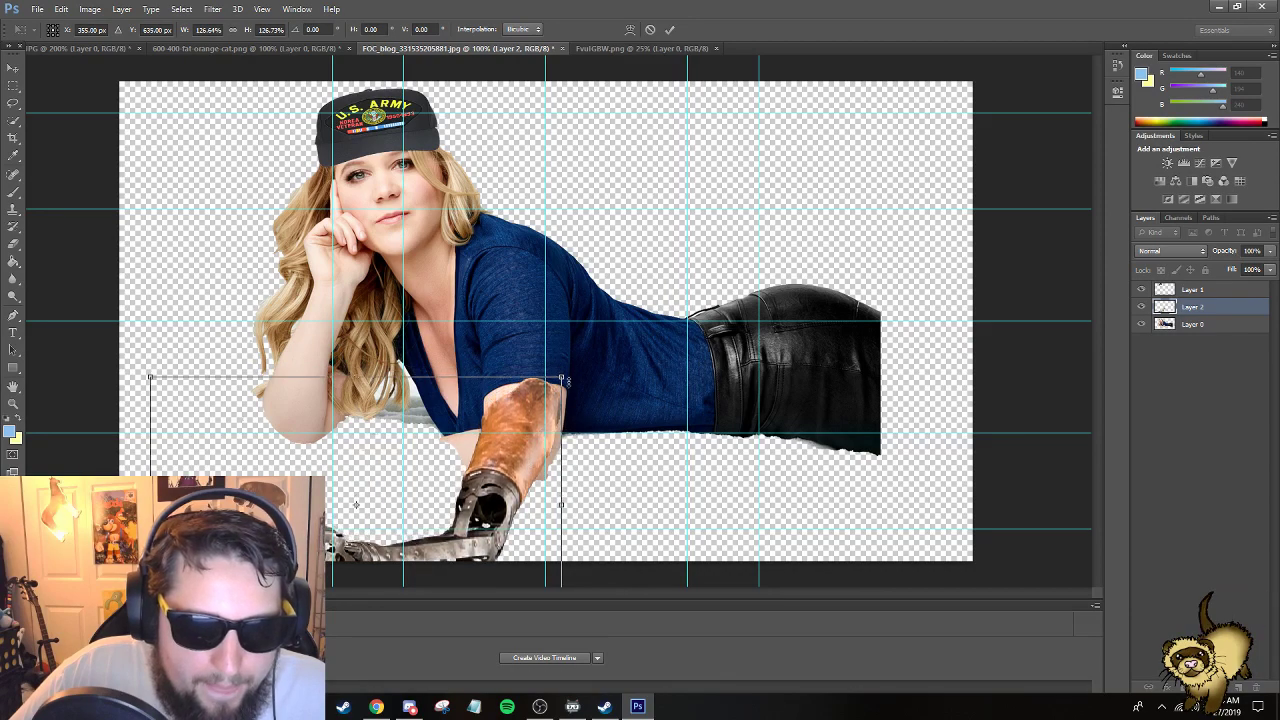
pyautogui.moveTo(564, 378); pyautogui.dragTo(486, 423)
pyautogui.moveTo(429, 453); pyautogui.dragTo(499, 423)
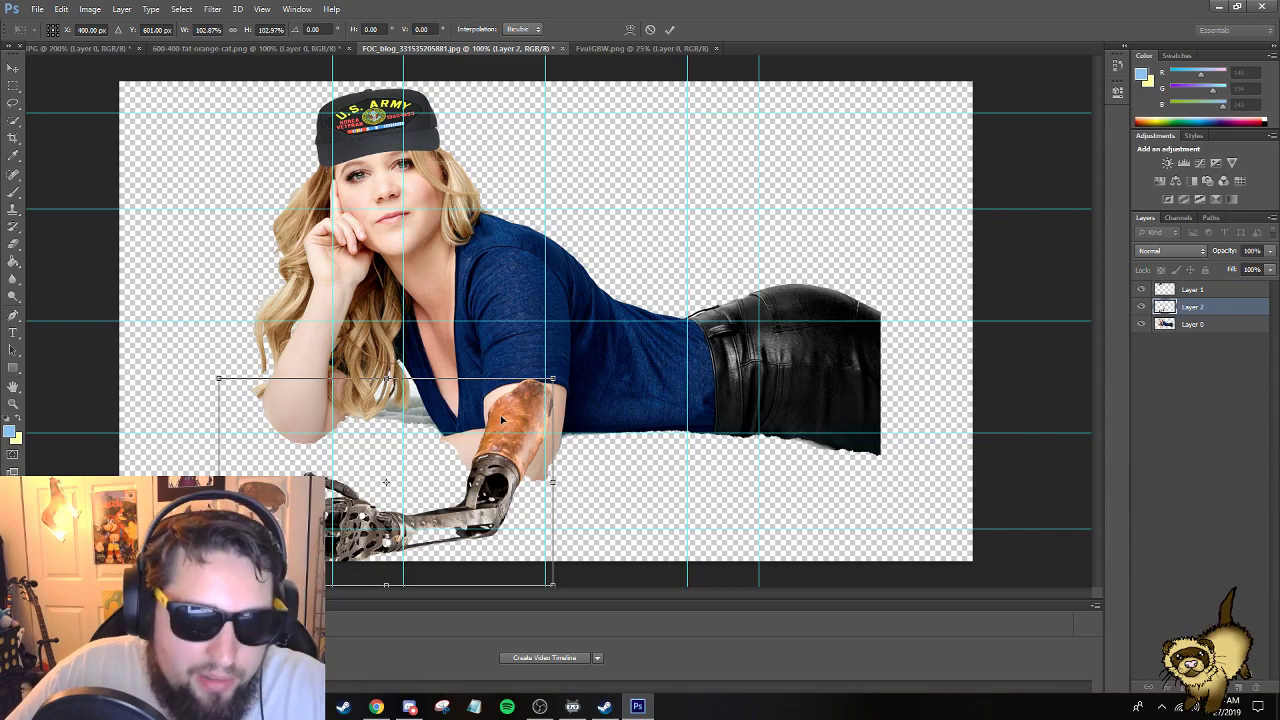
pyautogui.moveTo(379, 355); pyautogui.dragTo(393, 365)
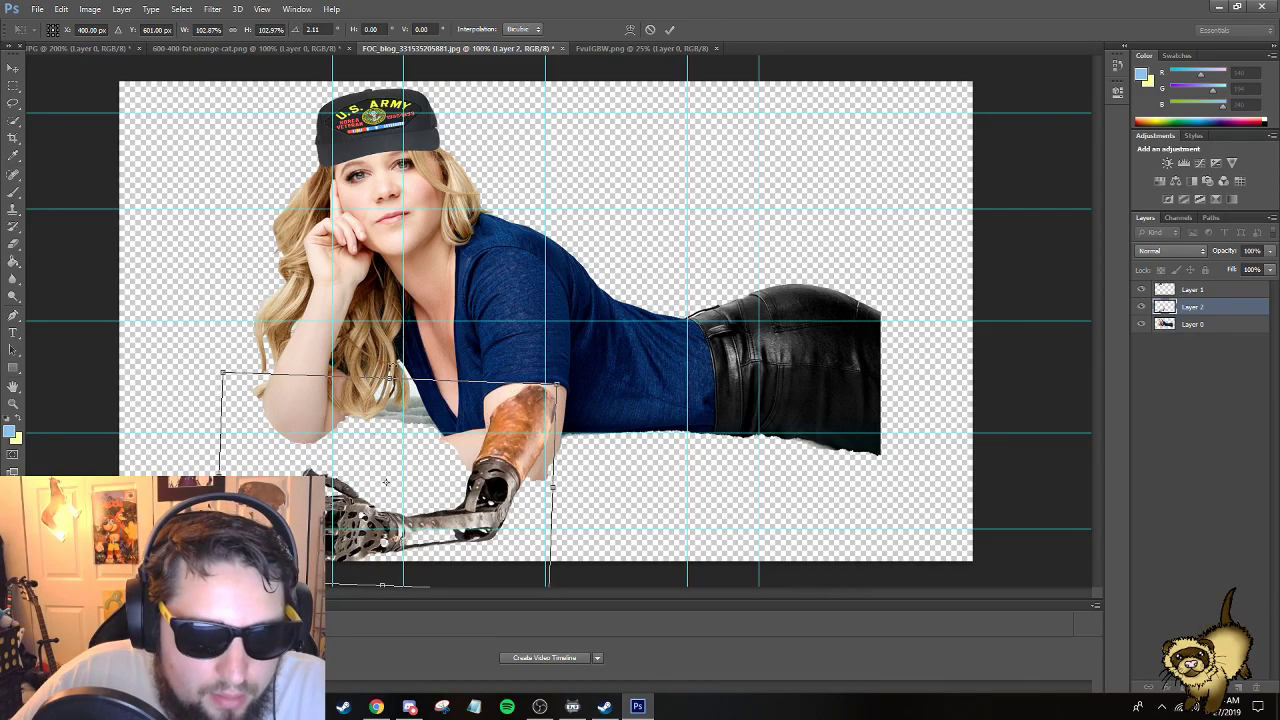
pyautogui.moveTo(510, 425); pyautogui.dragTo(518, 398)
pyautogui.press('Return')
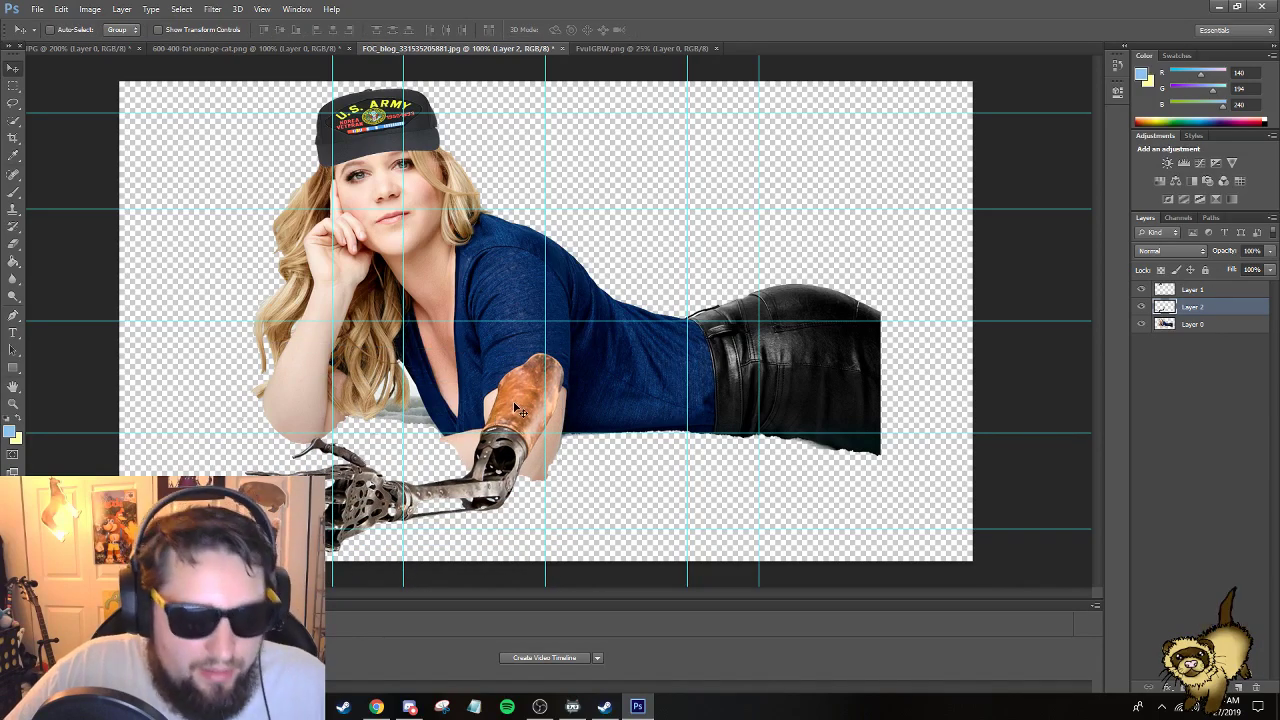
# Widen the prosthetic arm to about 162% at 100% height and align its leather cuff over her forearm.
pyautogui.hotkey('ctrl', 't')
pyautogui.moveTo(564, 452)
pyautogui.mouseDown()
pyautogui.moveTo(586, 452)
pyautogui.moveTo(560, 453)
pyautogui.mouseUp()
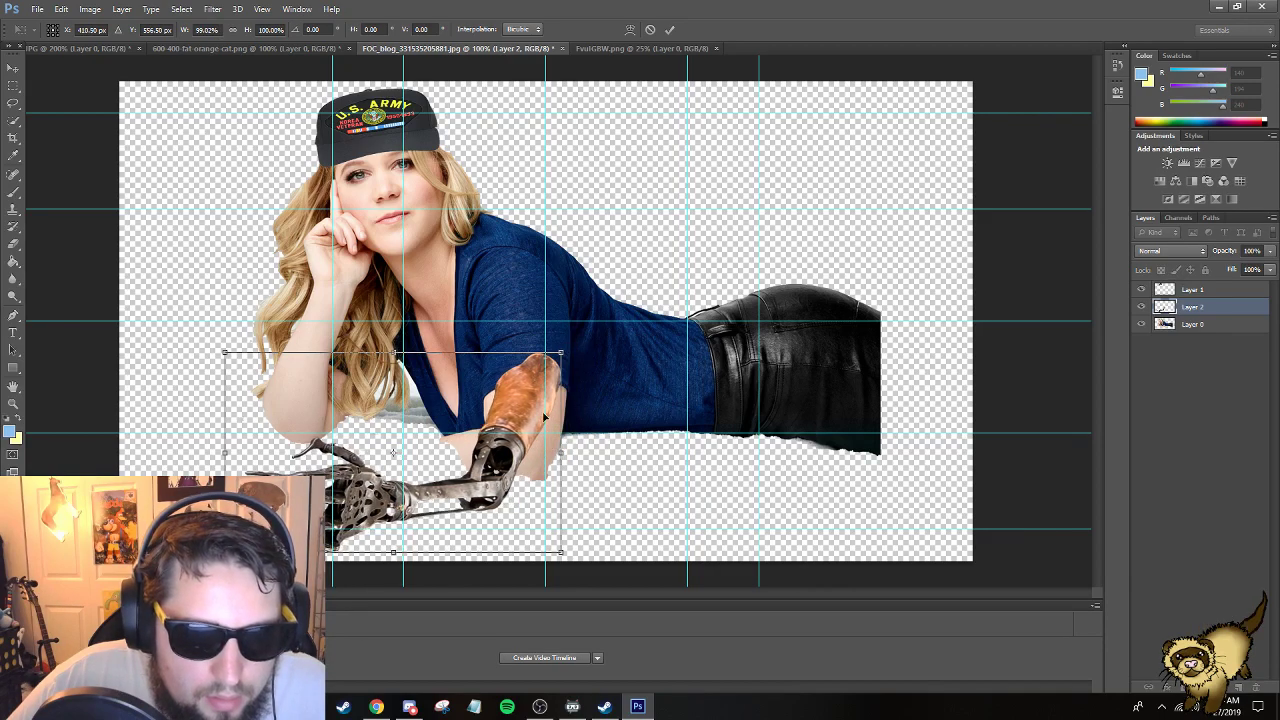
pyautogui.moveTo(538, 407); pyautogui.dragTo(538, 411)
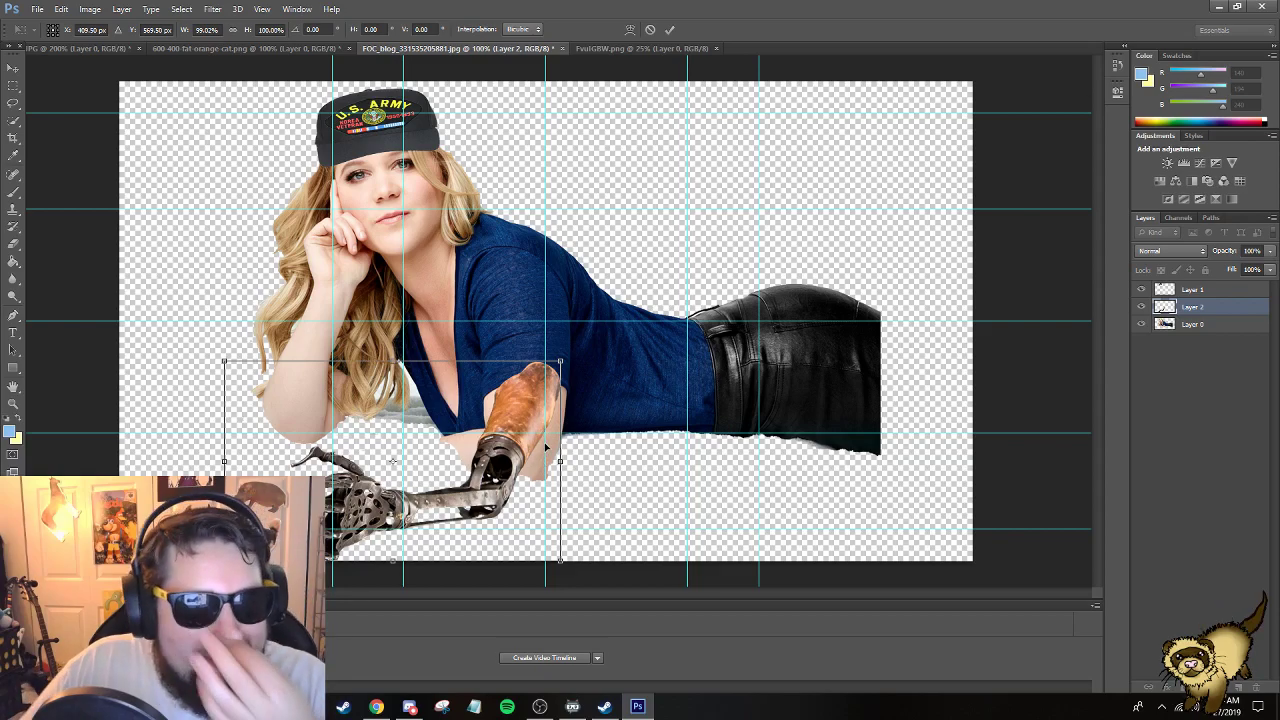
pyautogui.moveTo(568, 466); pyautogui.dragTo(525, 440)
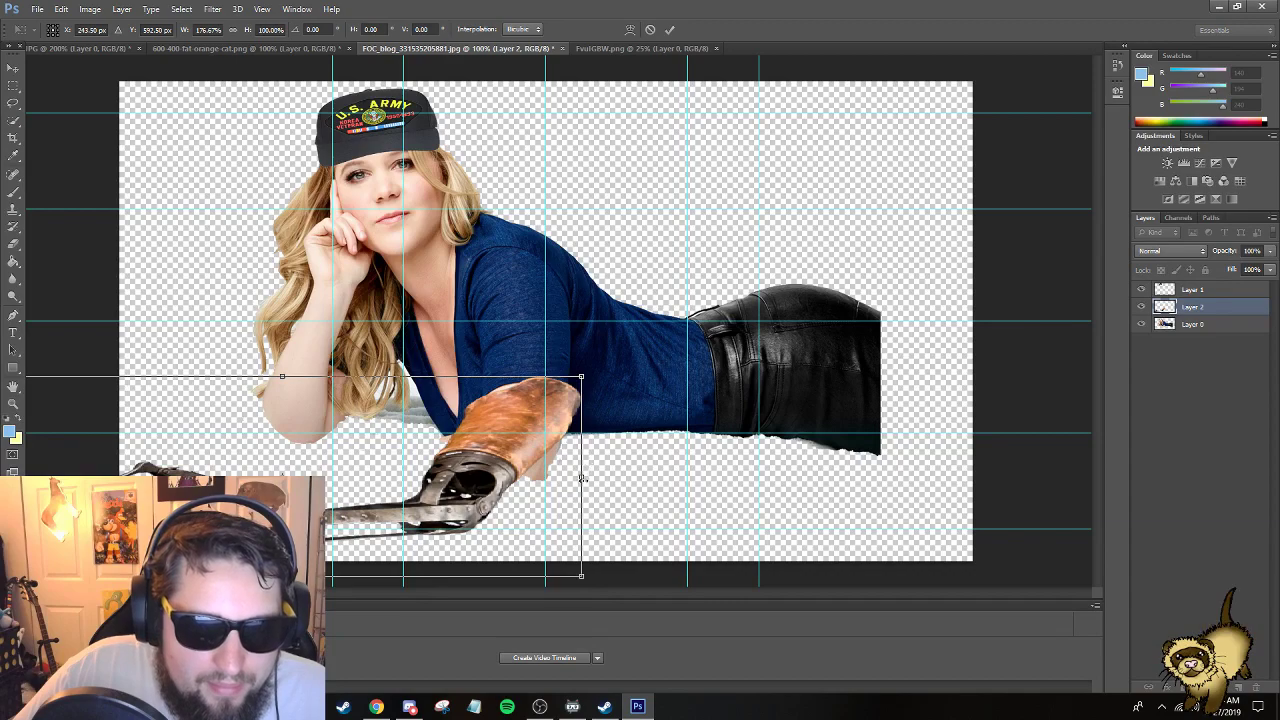
pyautogui.moveTo(581, 478); pyautogui.dragTo(534, 478)
pyautogui.moveTo(470, 447); pyautogui.dragTo(517, 431)
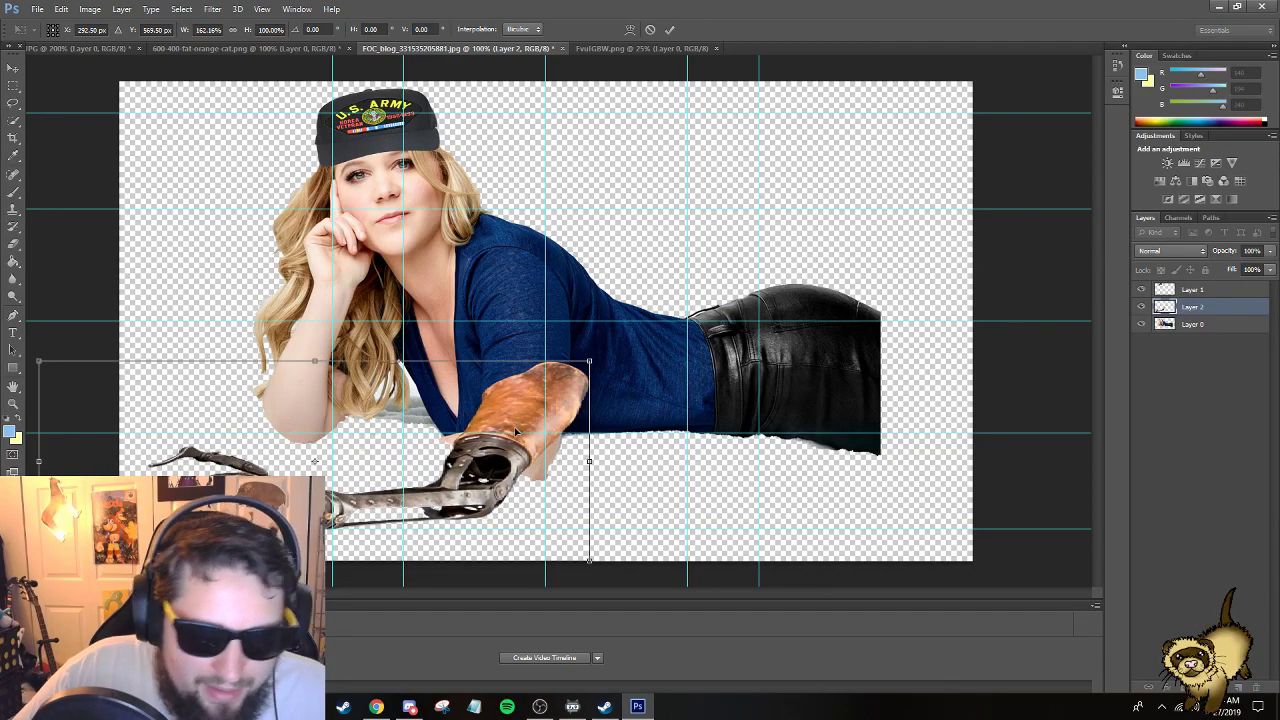
pyautogui.press('Return')
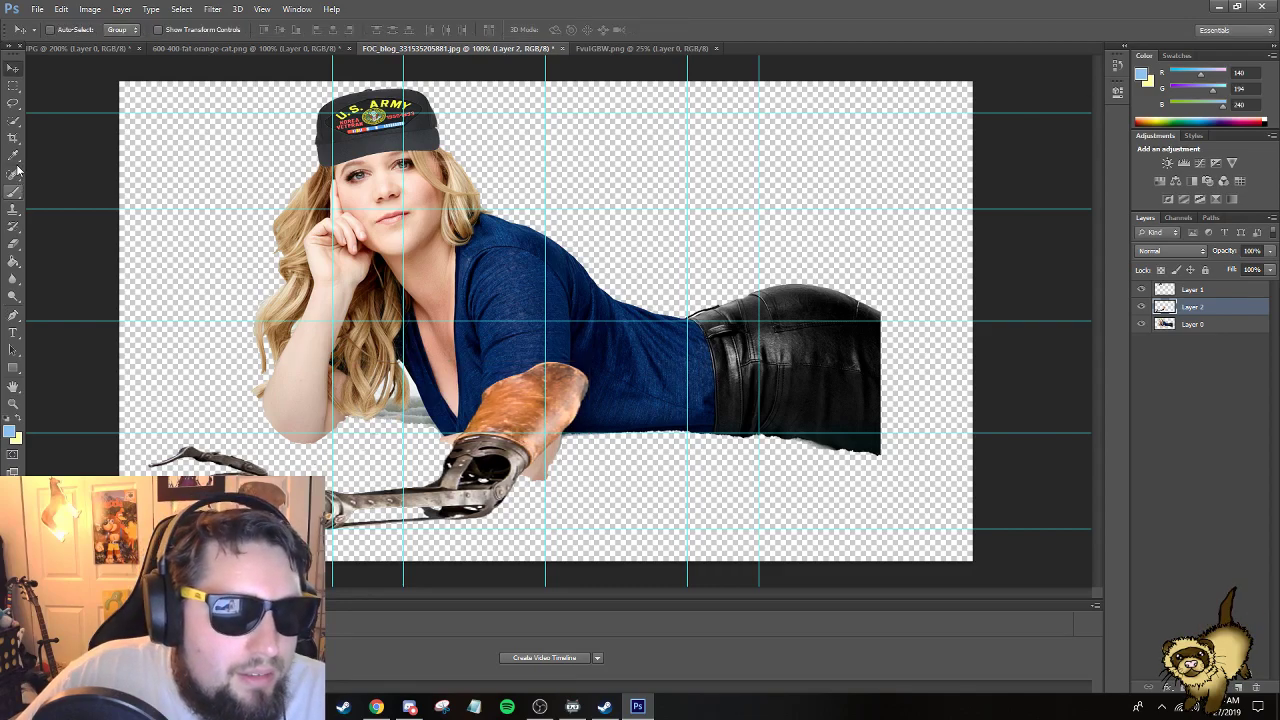
# Extend the canvas on its left side with the Crop tool to make room for the prosthetic hand.
pyautogui.click(13, 143)
pyautogui.moveTo(117, 321); pyautogui.dragTo(78, 321)
pyautogui.press('v')
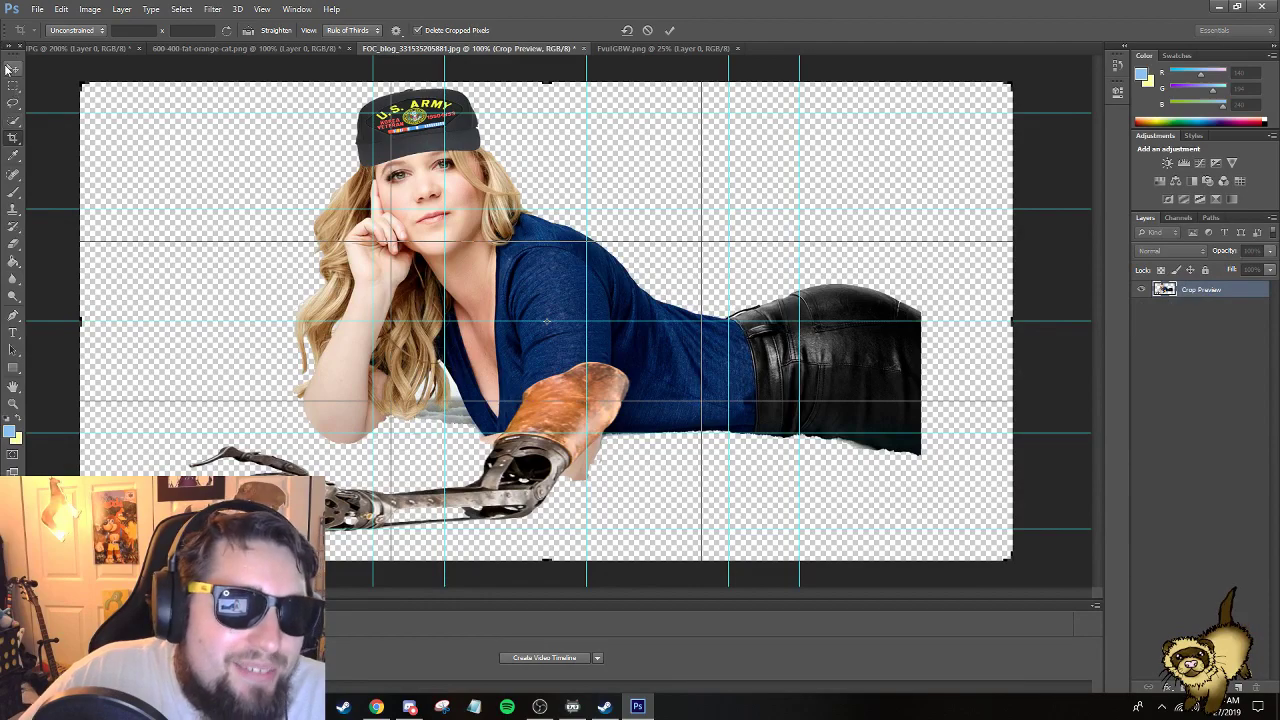
pyautogui.click(573, 258)
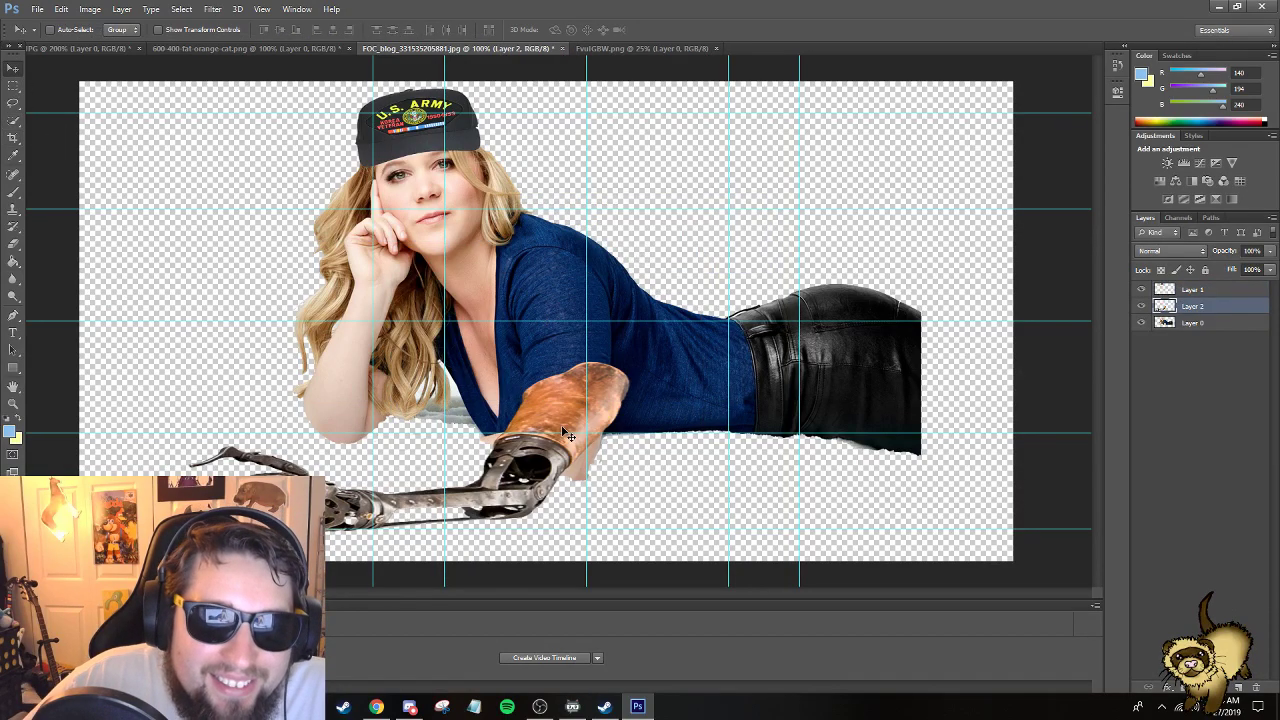
# Erase the real forearm showing around the prosthetic on Layer 0 with a 27 px Eraser.
pyautogui.click(13, 243)
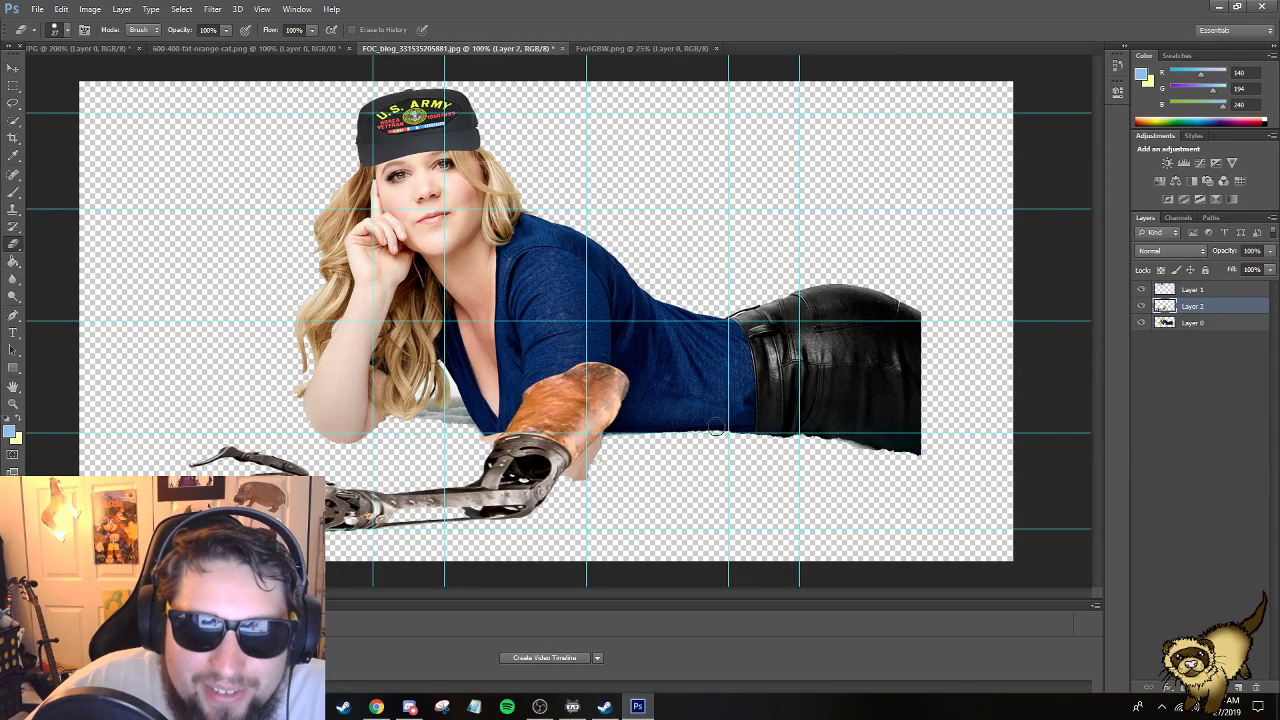
pyautogui.click(1213, 324)
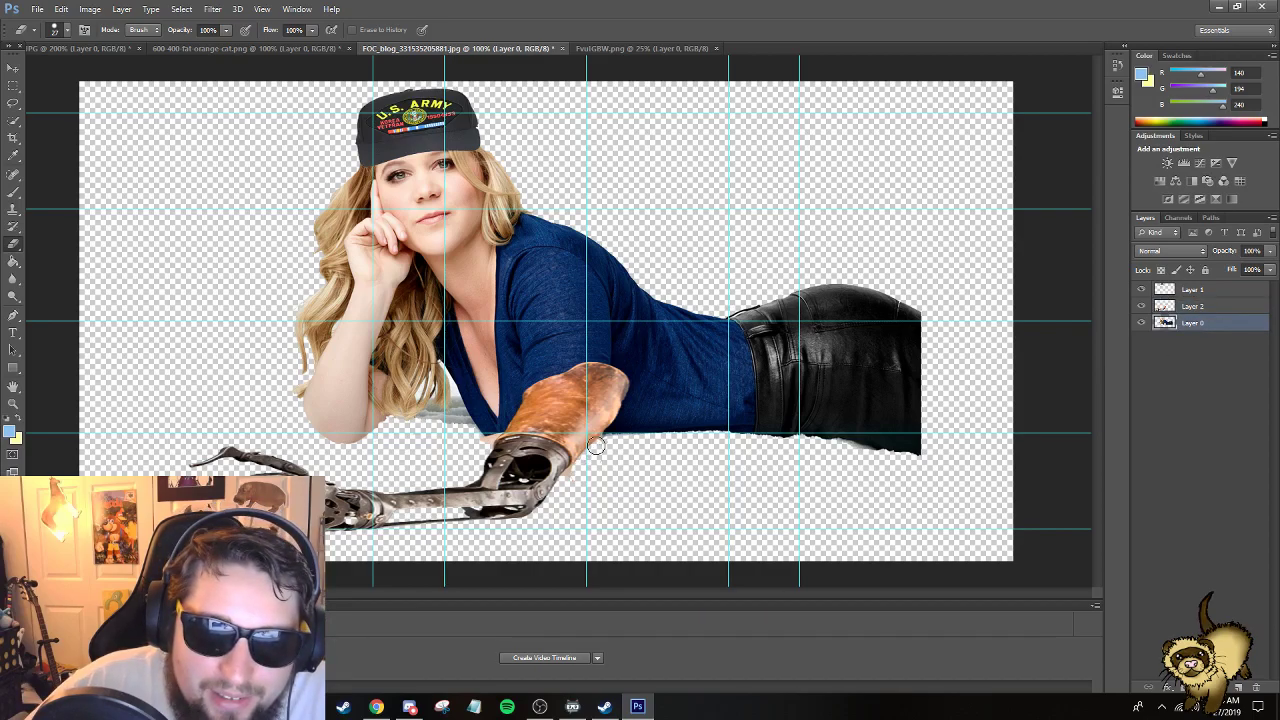
pyautogui.moveTo(572, 476); pyautogui.dragTo(534, 469)
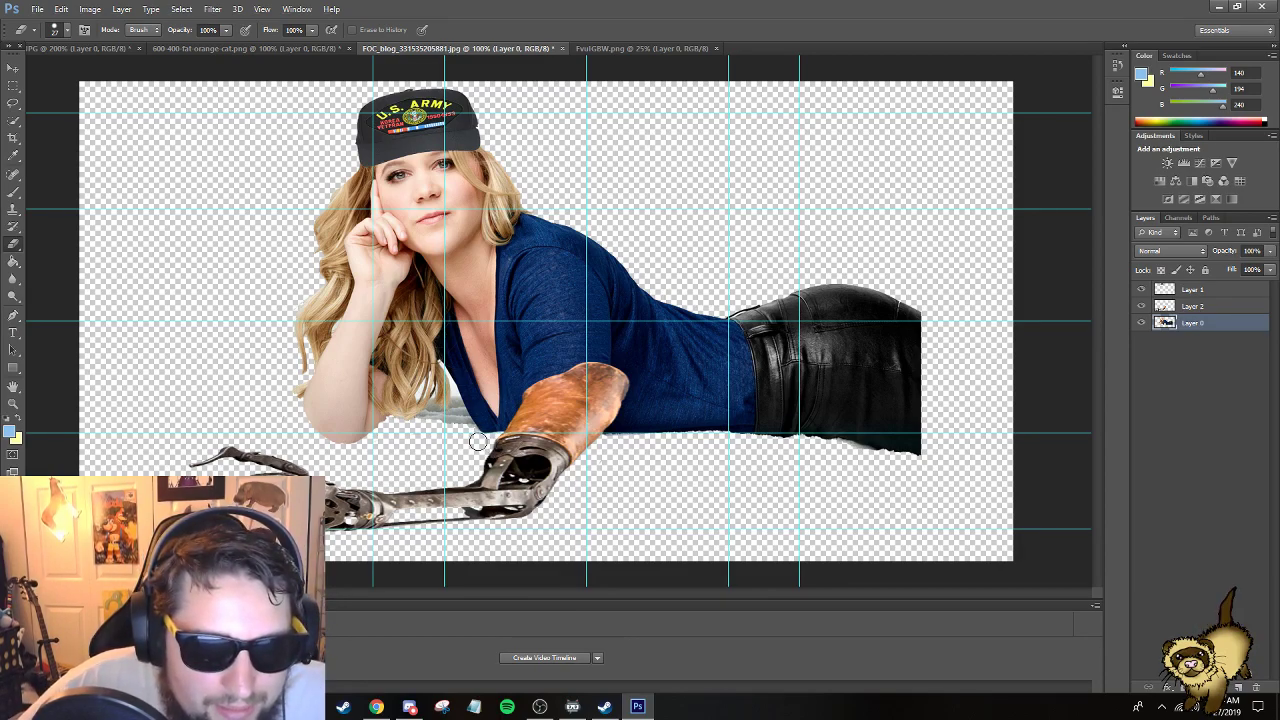
pyautogui.click(1197, 306)
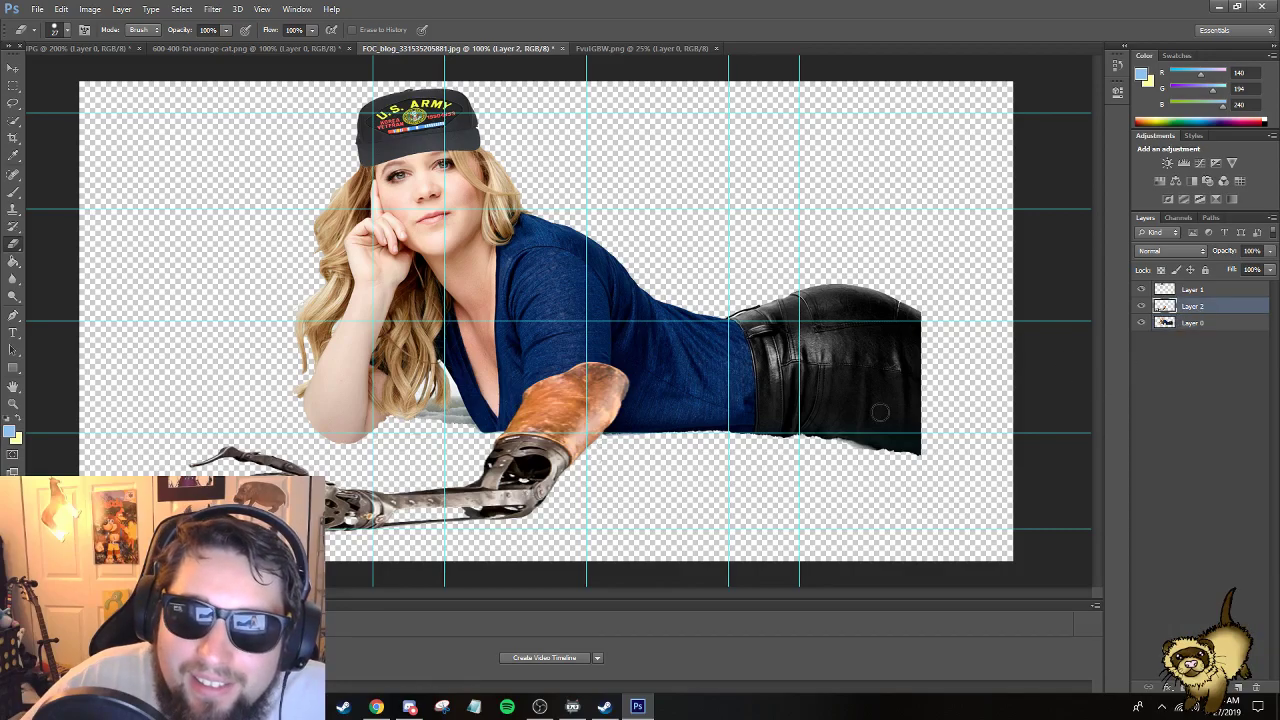
pyautogui.hotkey('alt', '[')
pyautogui.hotkey('alt', 'z')
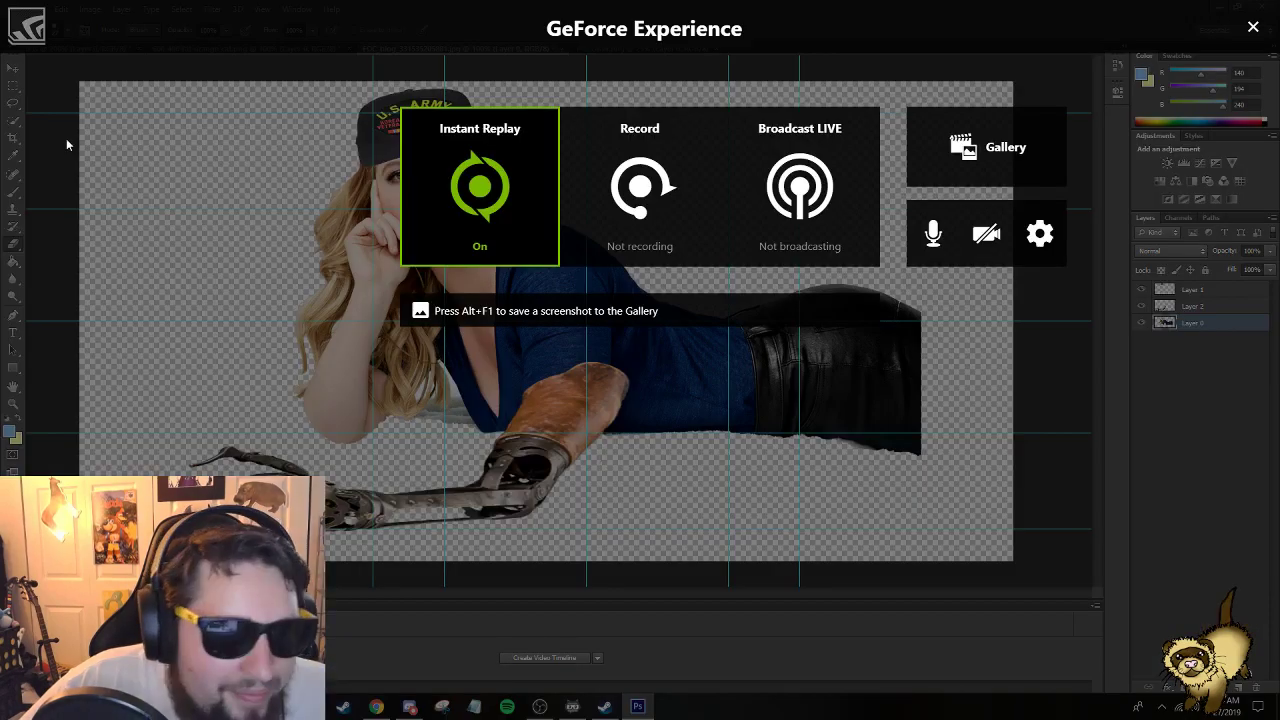
pyautogui.click(1250, 29)
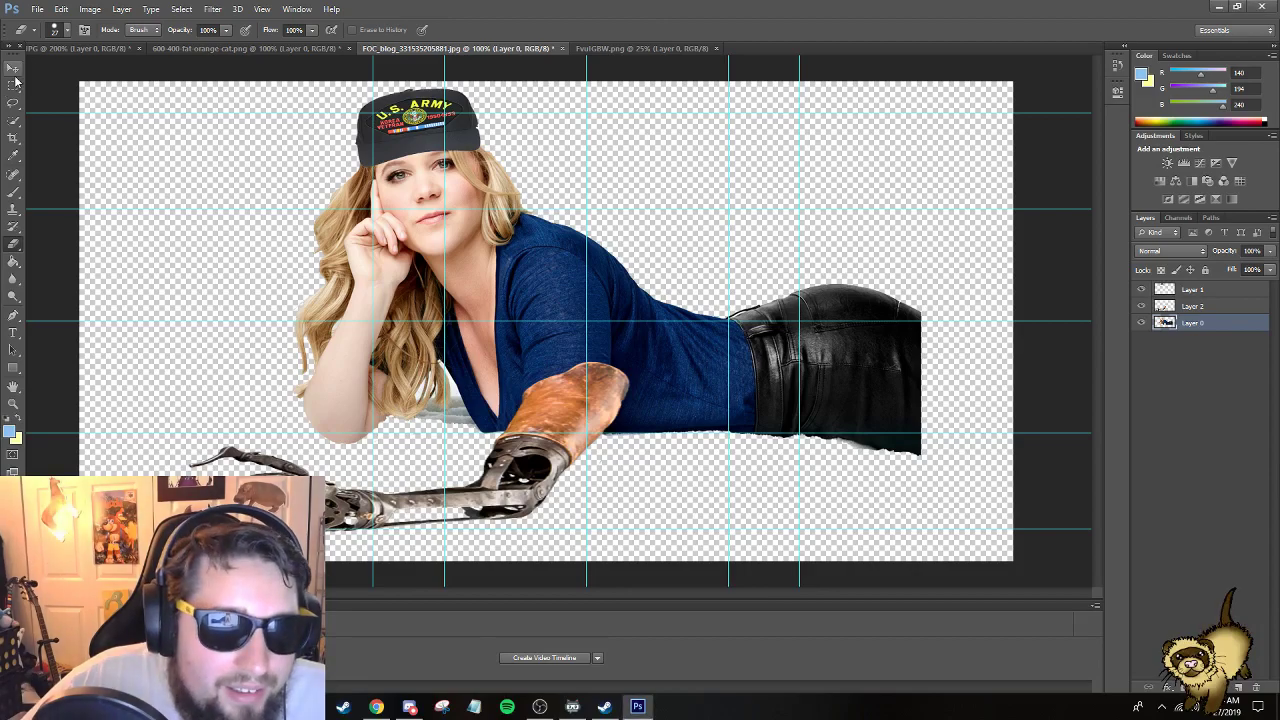
# Move the prosthetic arm layer slightly down and to the right so its cuff sits below the sleeve hem.
pyautogui.moveTo(536, 437); pyautogui.dragTo(551, 468)
pyautogui.click(1197, 307)
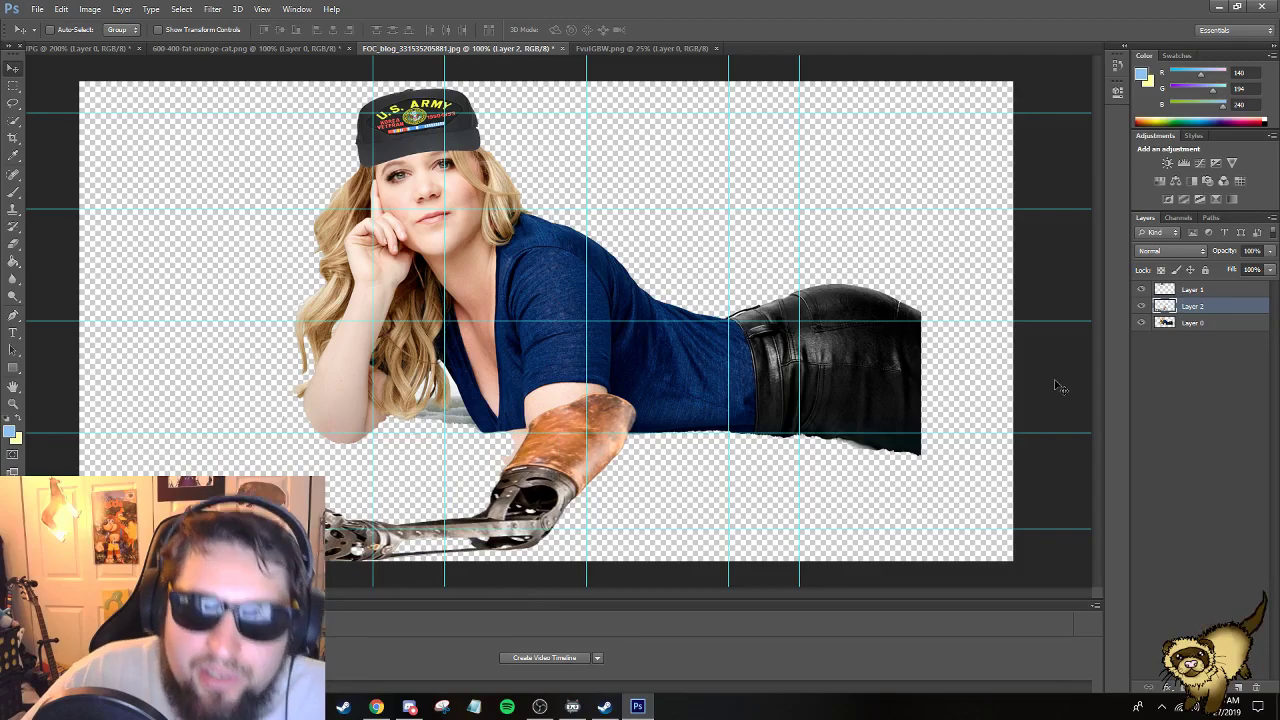
# Try to select the sleeve area above the prosthetic cuff on Layer 0 with the Quick Selection tool, and clear the selection.
pyautogui.click(1193, 323)
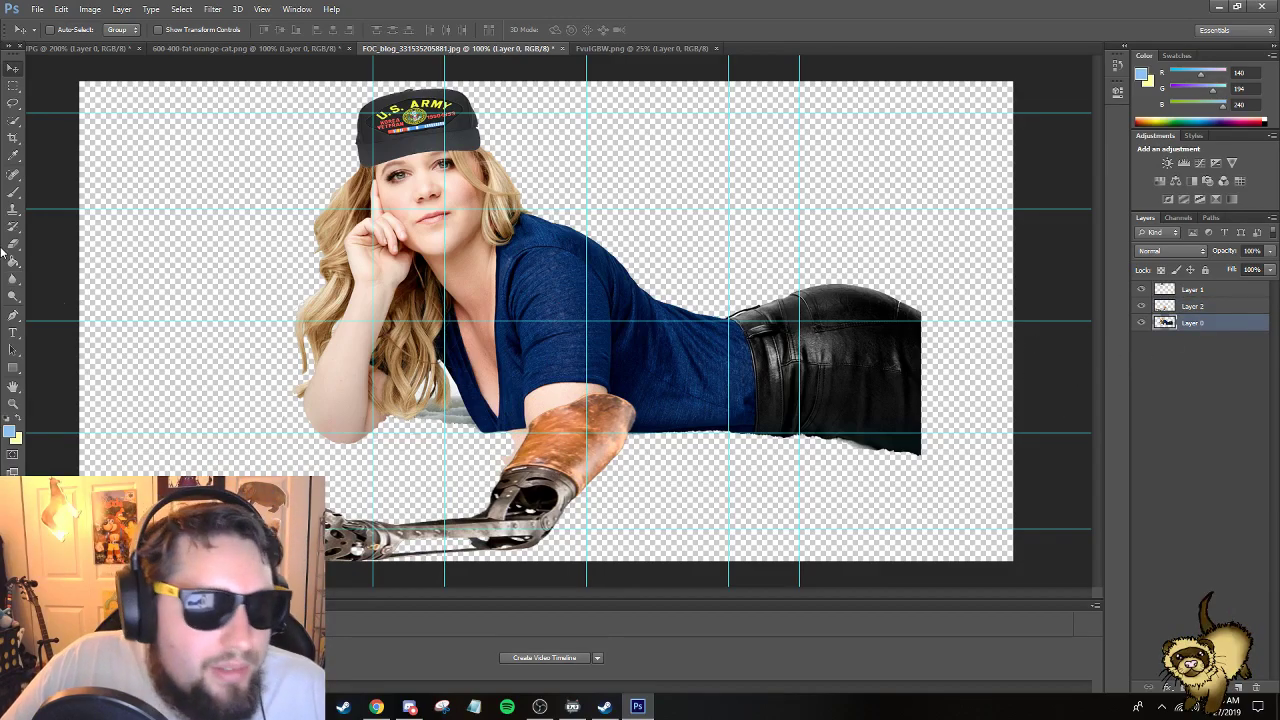
pyautogui.click(13, 120)
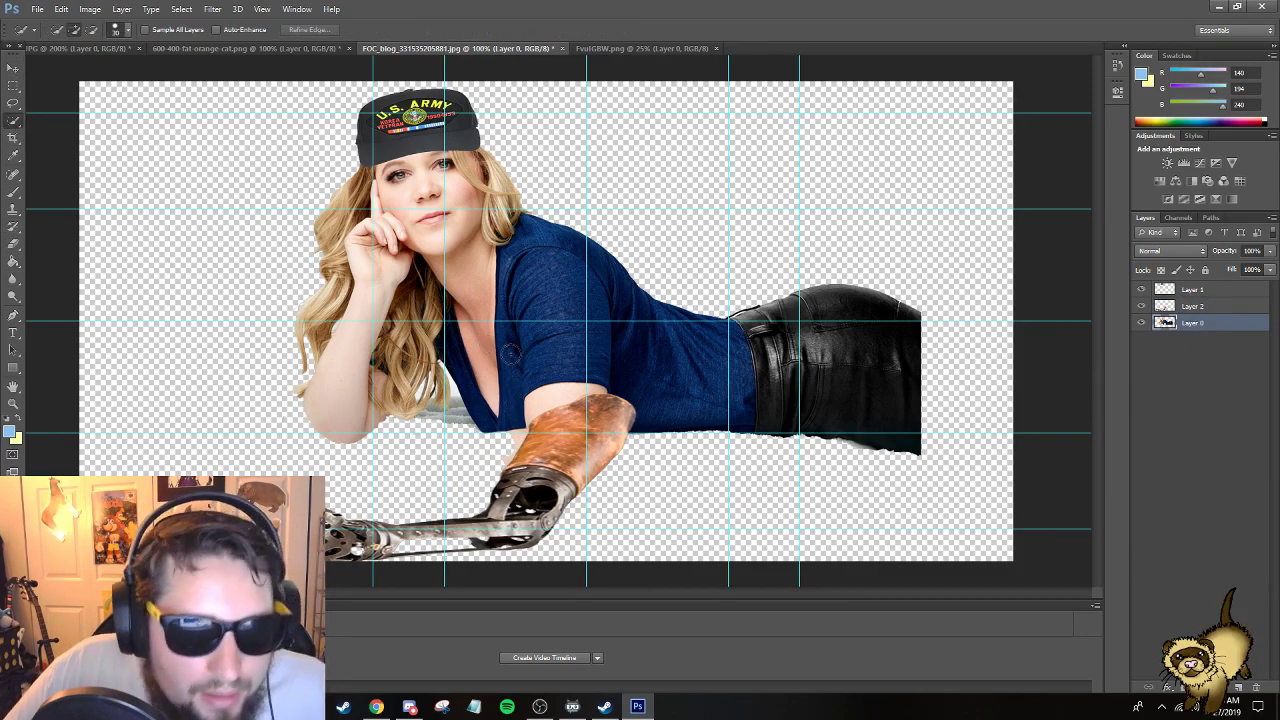
pyautogui.moveTo(535, 382)
pyautogui.mouseDown()
pyautogui.moveTo(595, 380)
pyautogui.moveTo(530, 393)
pyautogui.mouseUp()
pyautogui.hotkey('alt', ']')
pyautogui.hotkey('alt', 'z')
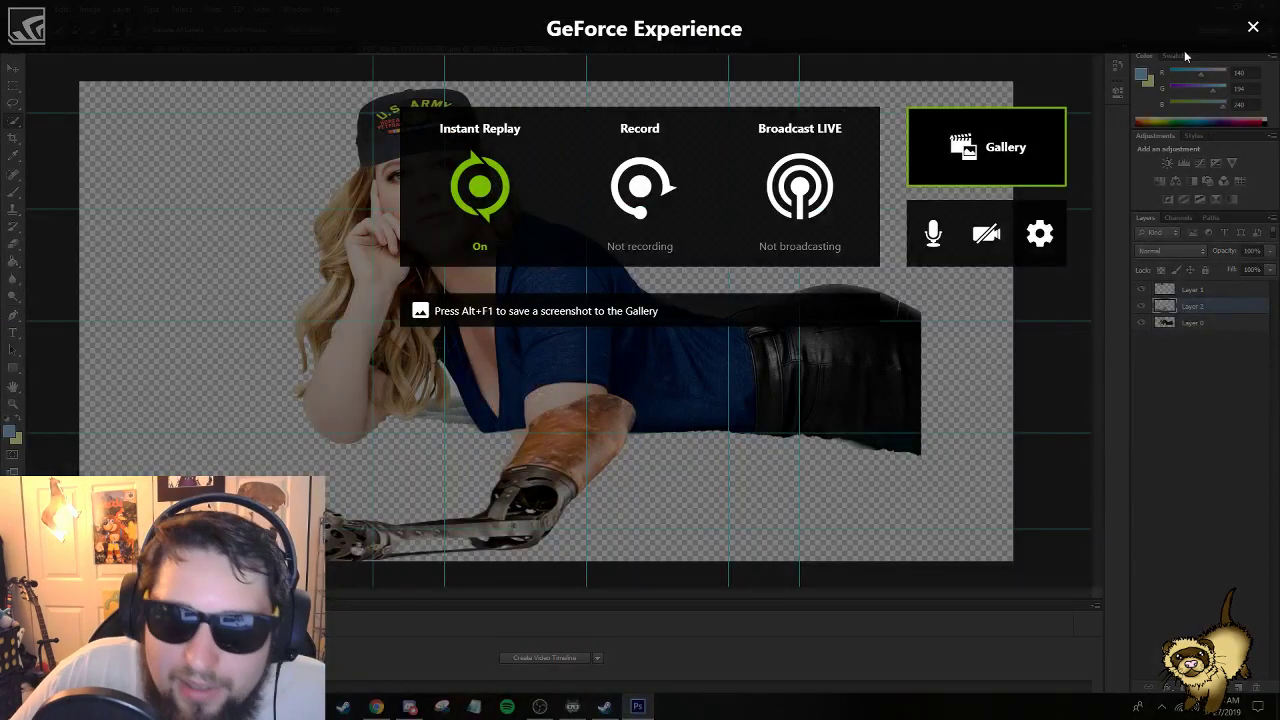
pyautogui.click(1262, 30)
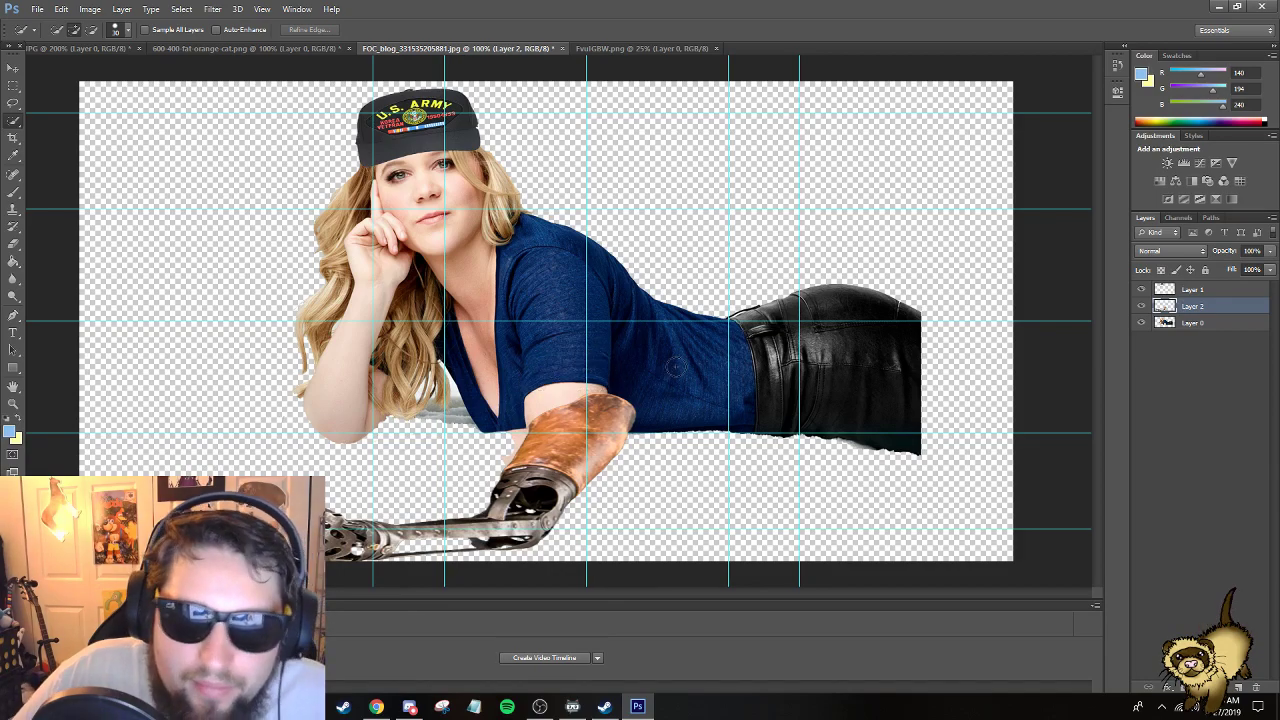
pyautogui.click(1208, 324)
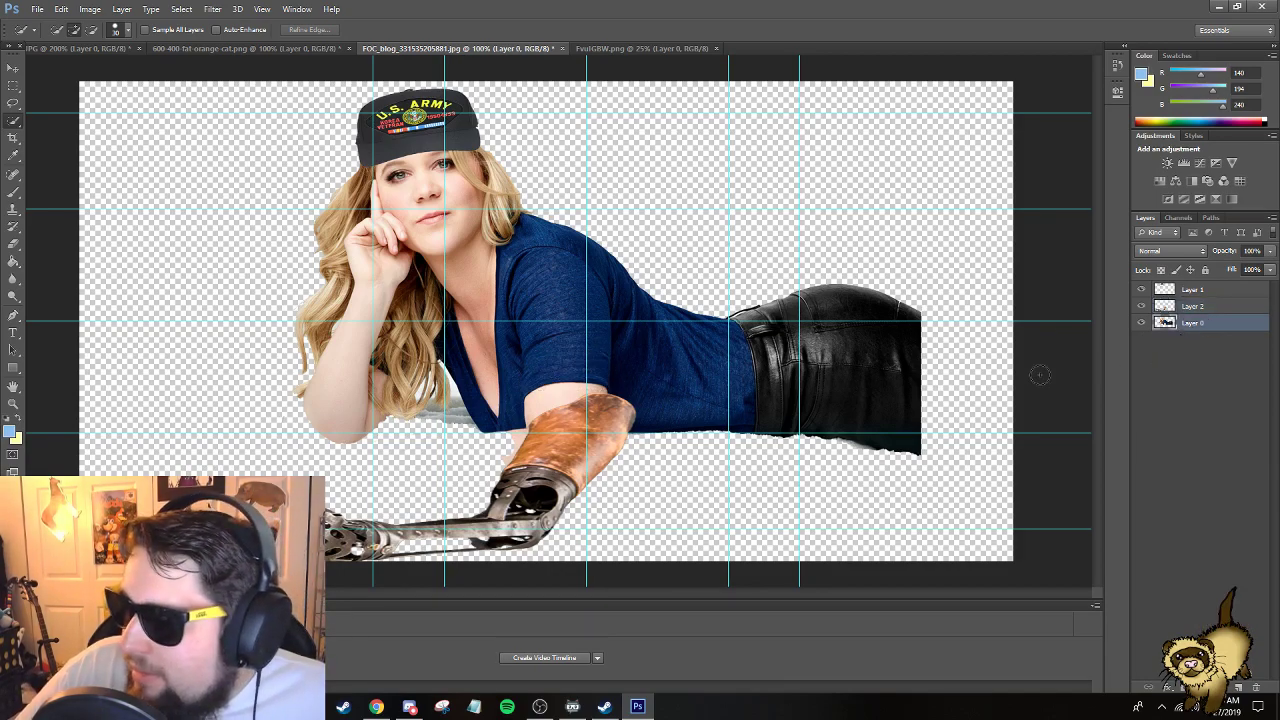
pyautogui.moveTo(552, 380); pyautogui.dragTo(613, 364)
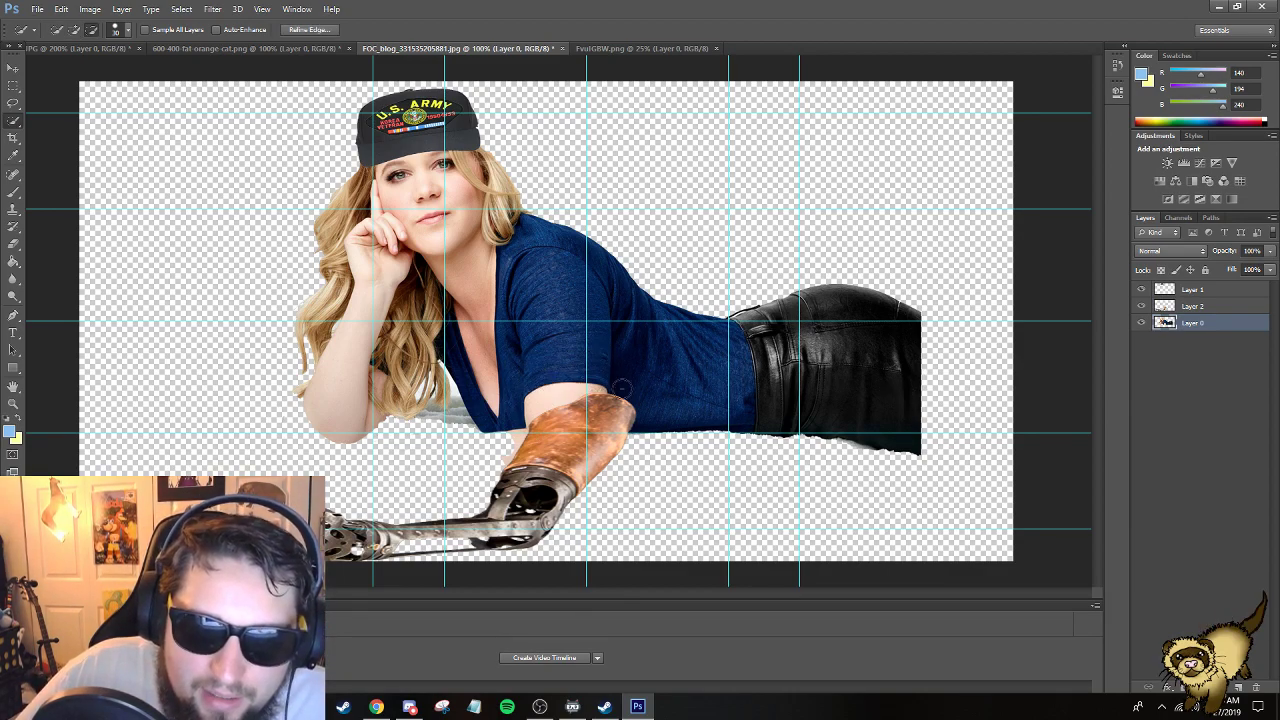
pyautogui.hotkey('ctrl', 'd')
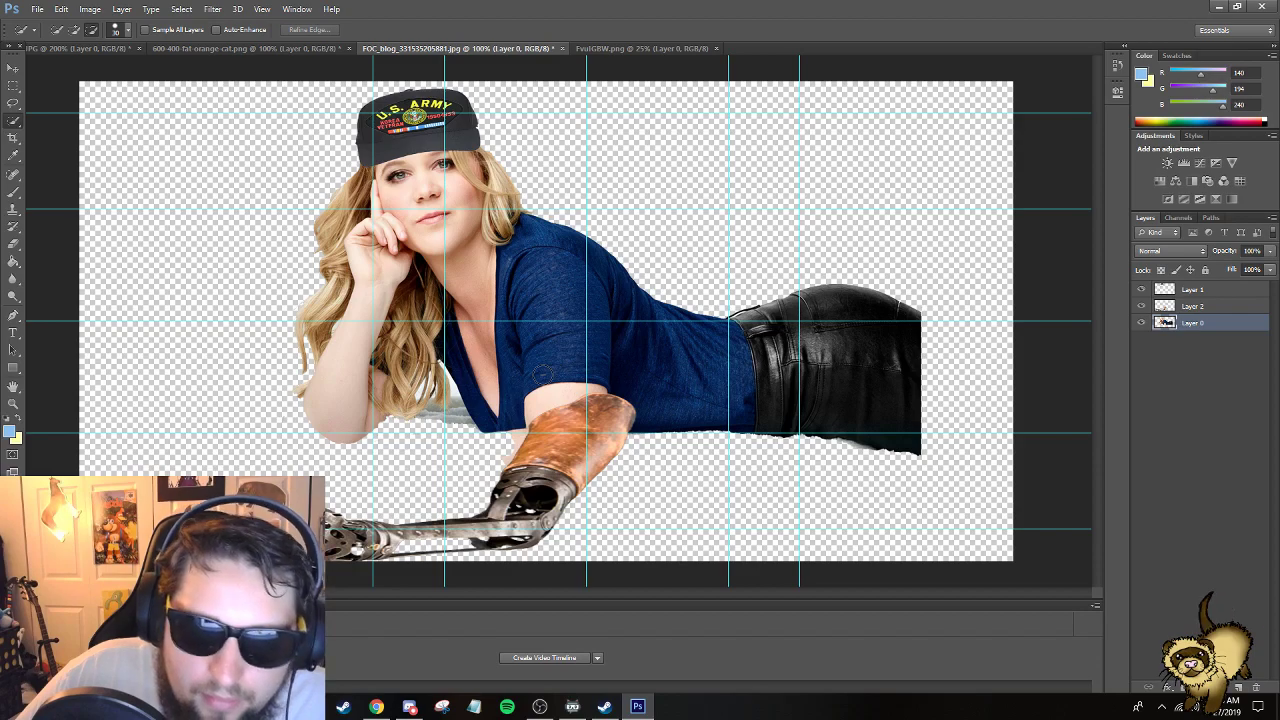
pyautogui.press('alt')
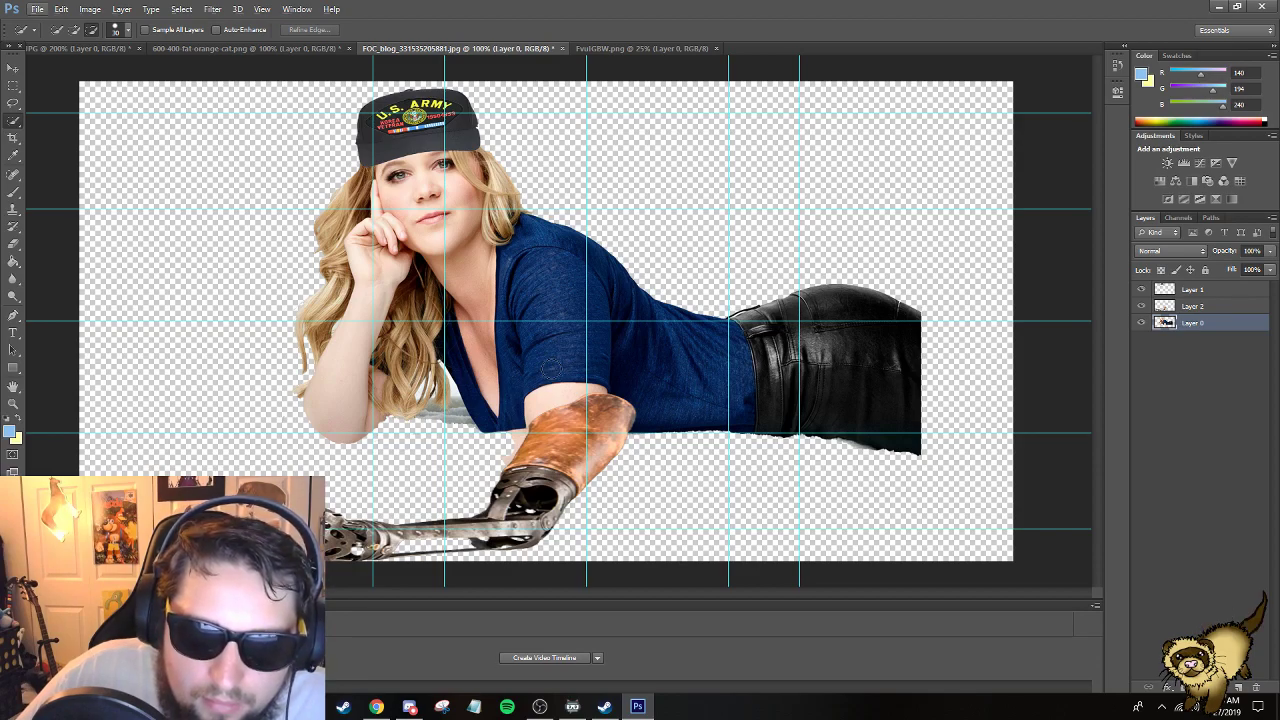
pyautogui.press('alt')
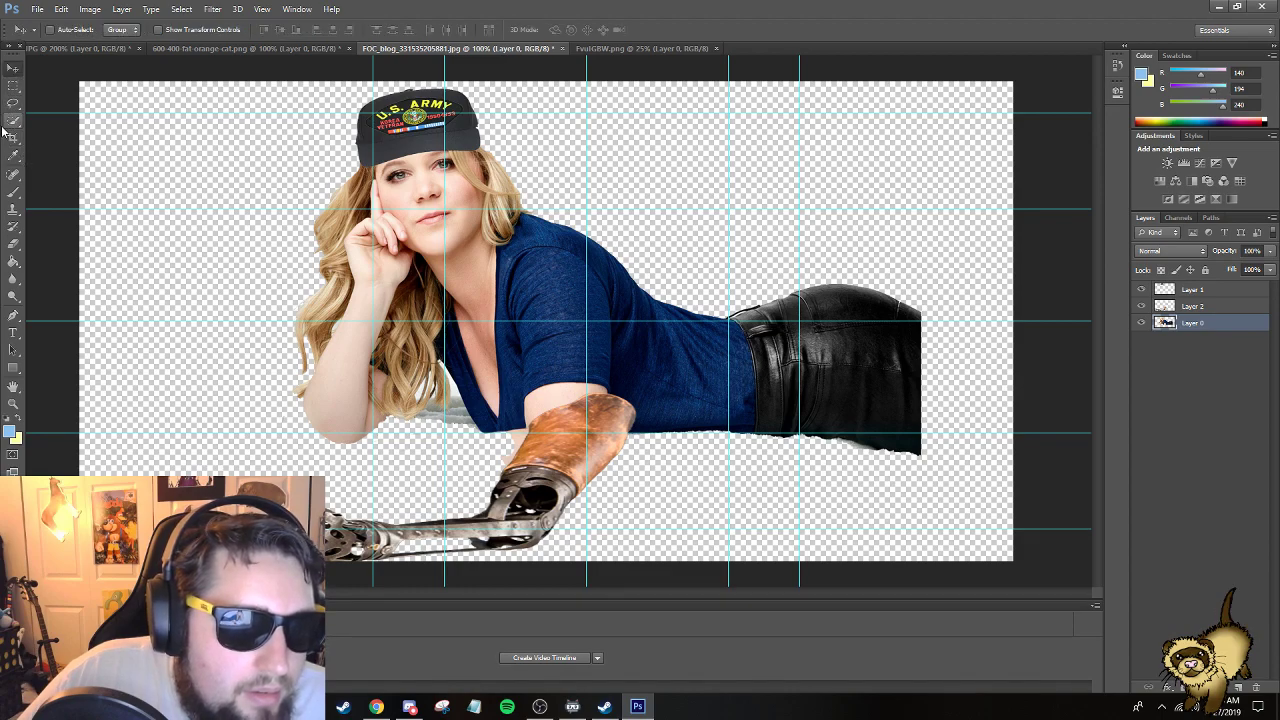
pyautogui.rightClick(568, 367)
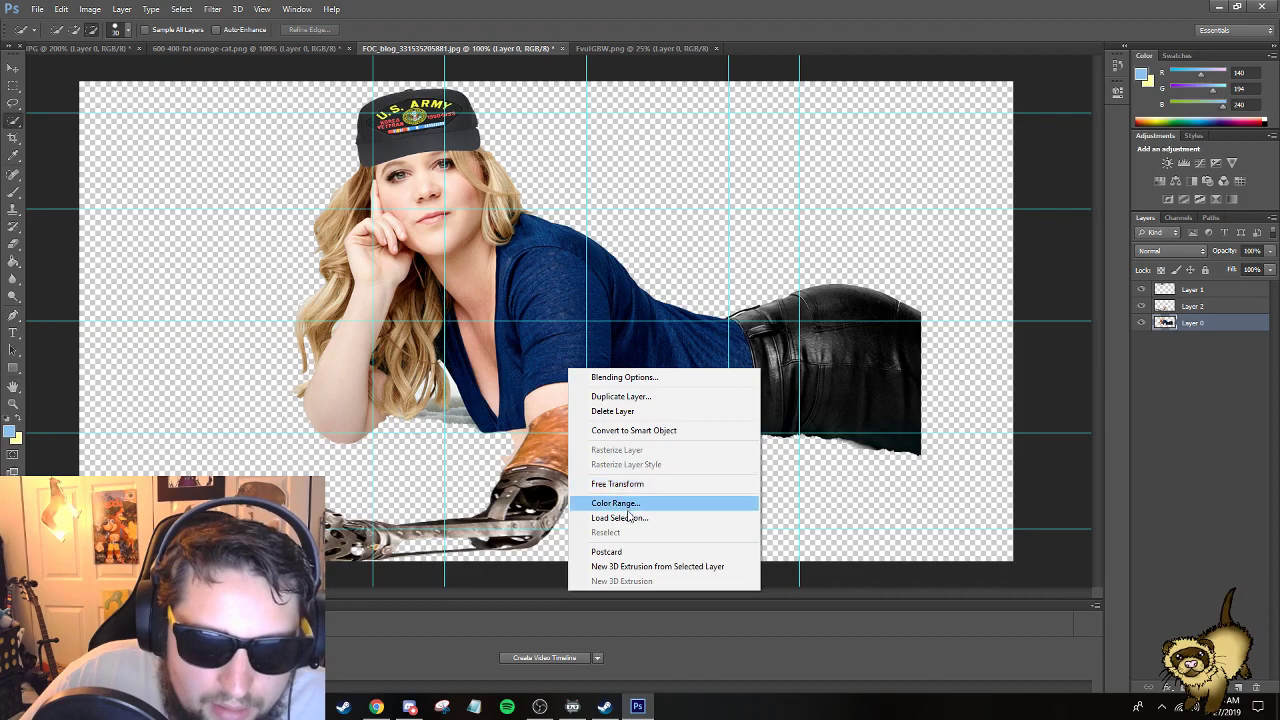
pyautogui.click(620, 483)
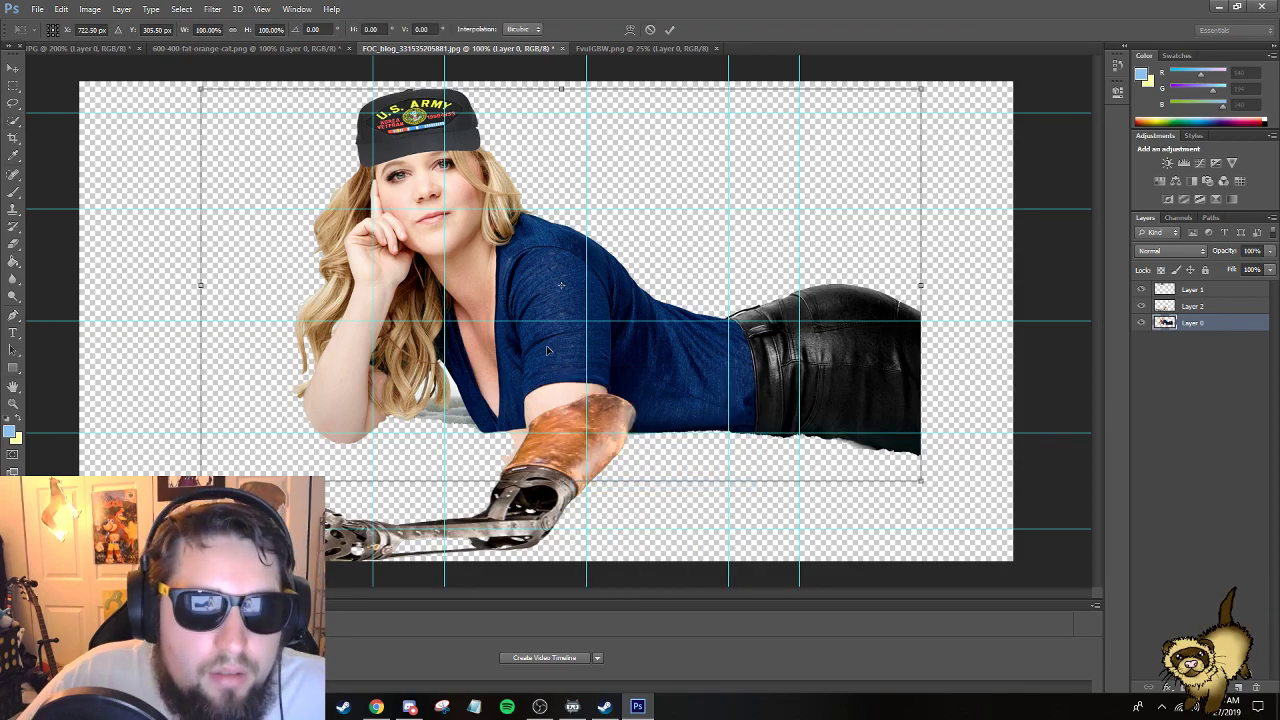
pyautogui.press('Escape')
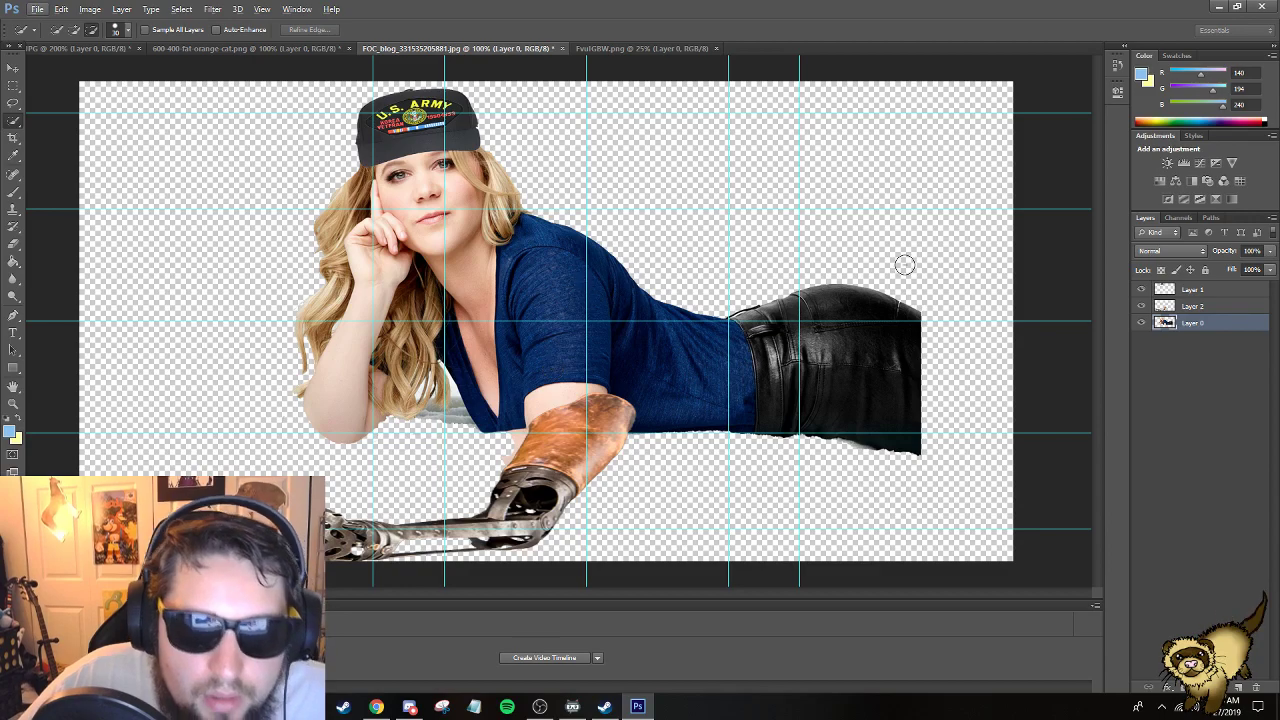
pyautogui.click(1242, 309)
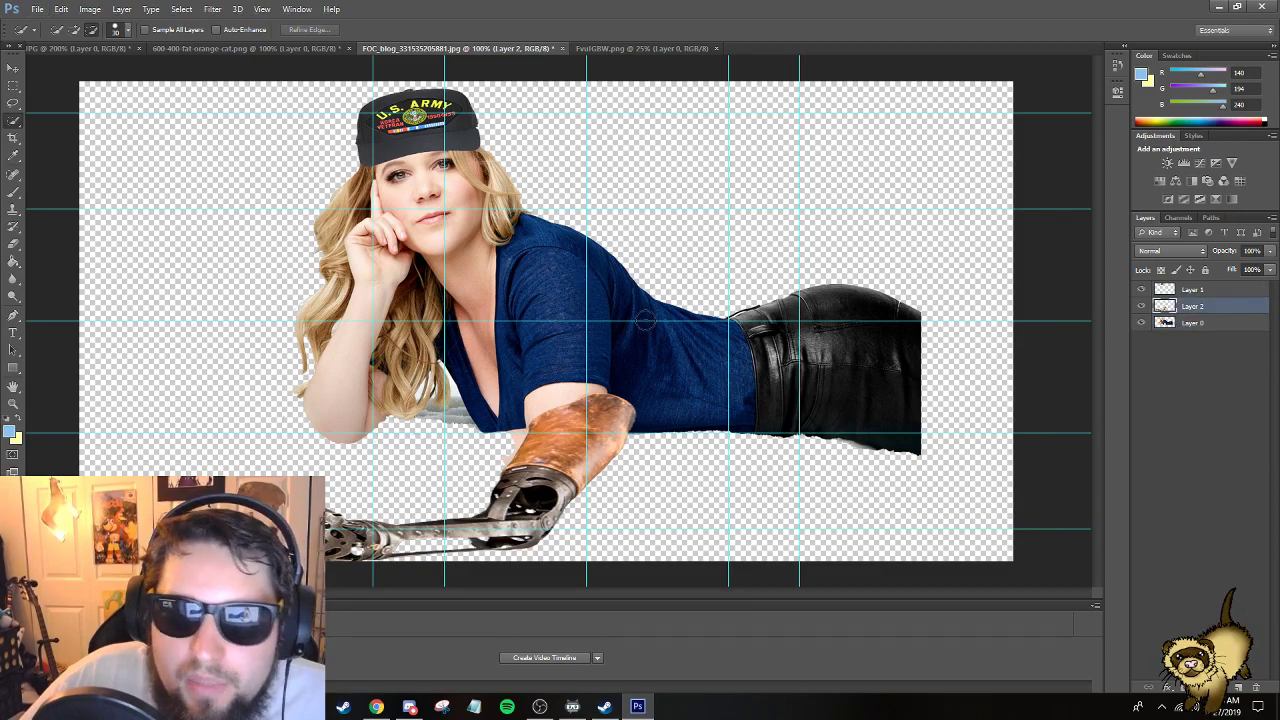
pyautogui.rightClick(583, 366)
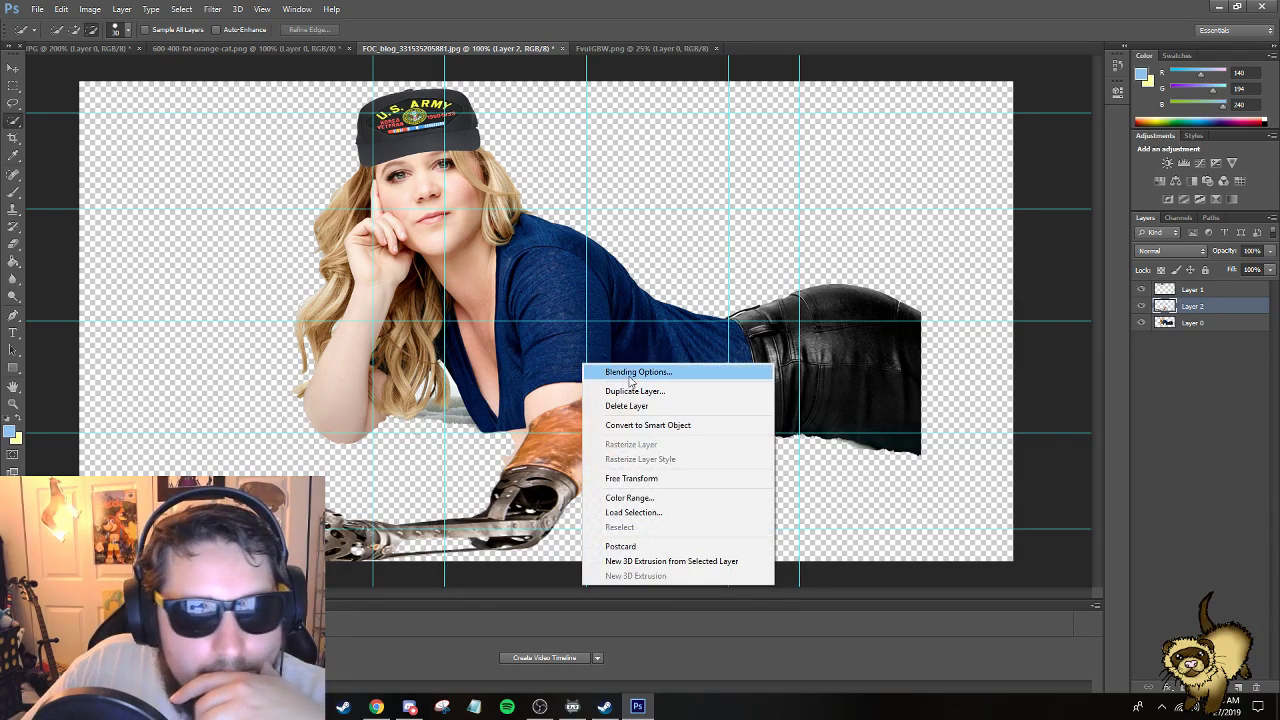
pyautogui.click(20, 125)
pyautogui.rightClick(19, 124)
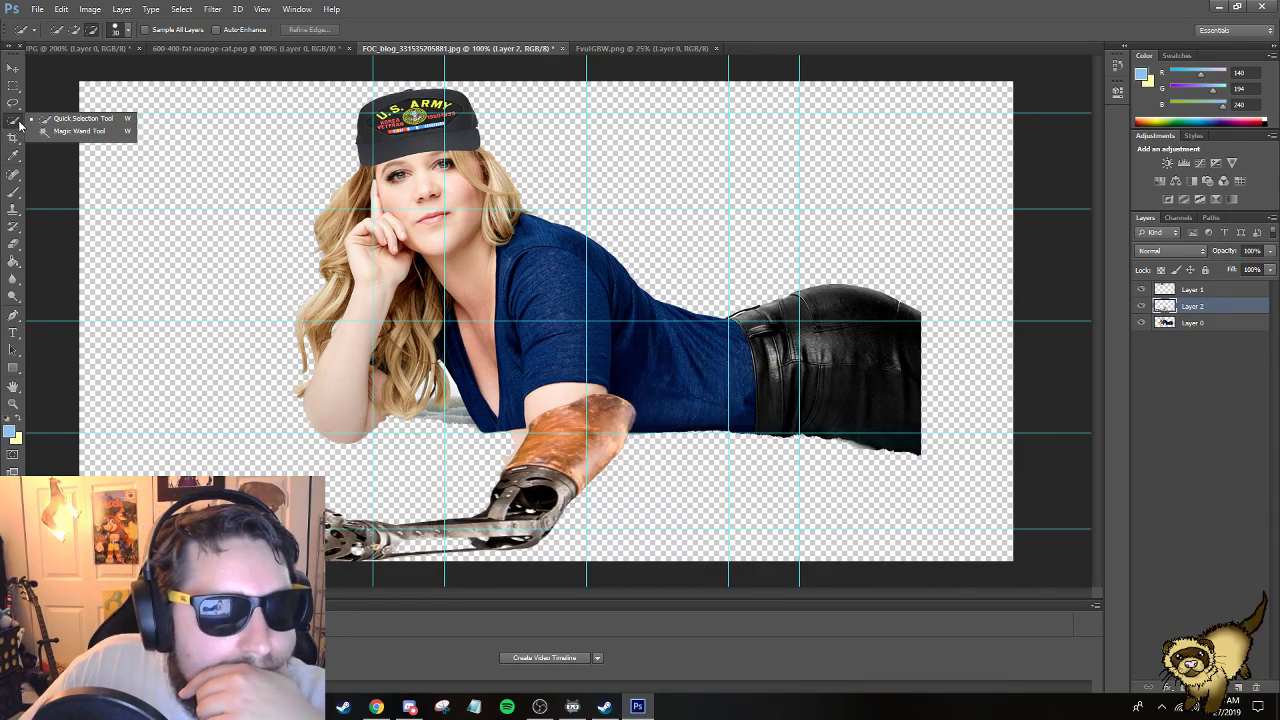
pyautogui.click(73, 120)
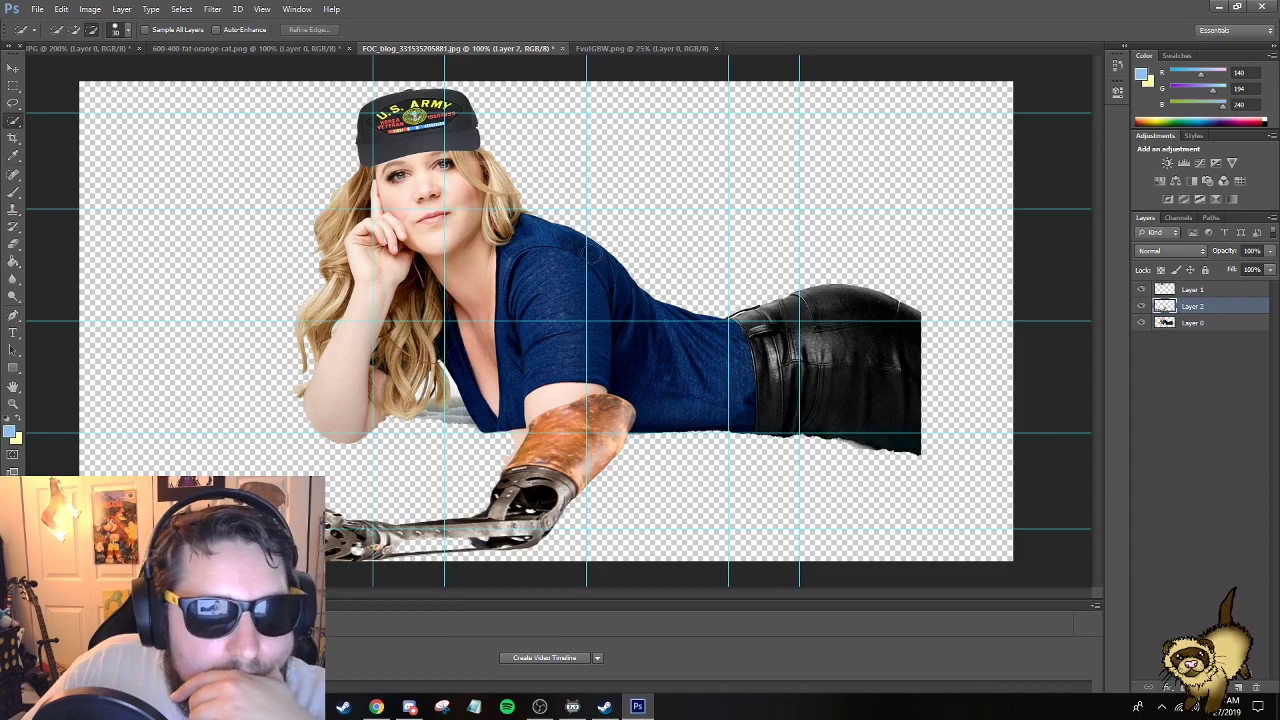
pyautogui.click(1196, 323)
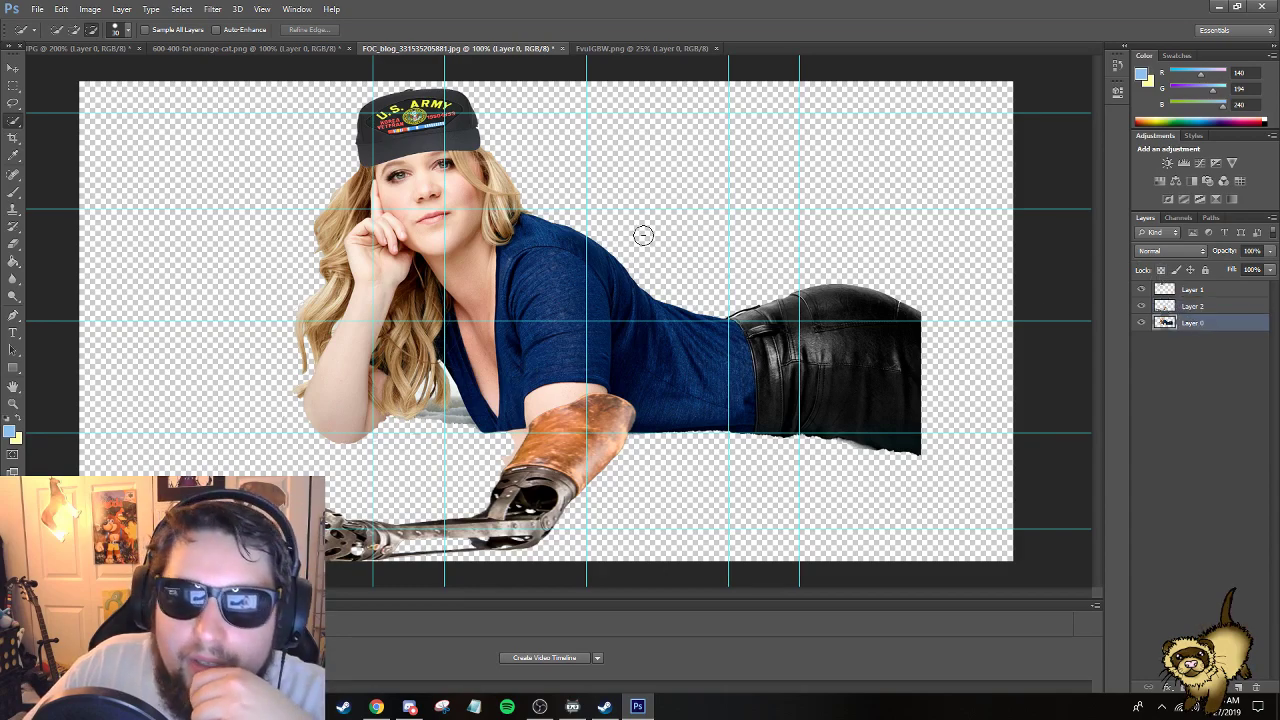
pyautogui.rightClick(545, 362)
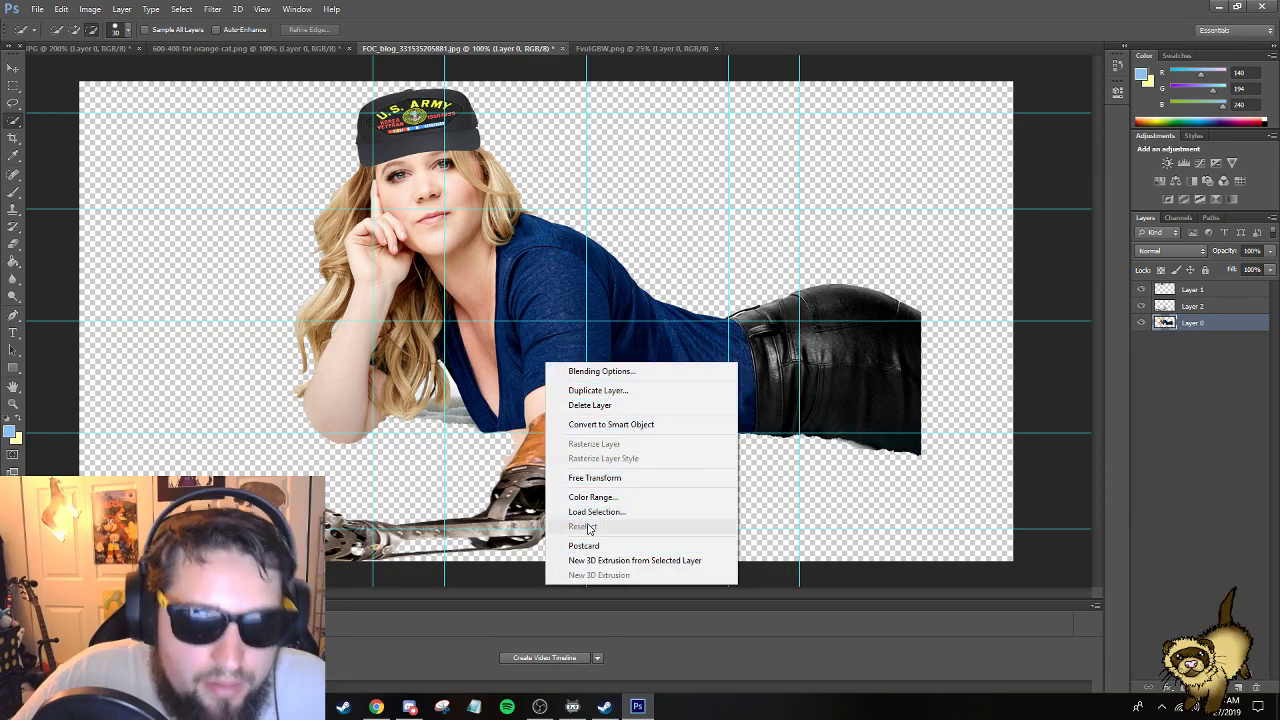
pyautogui.press('Escape')
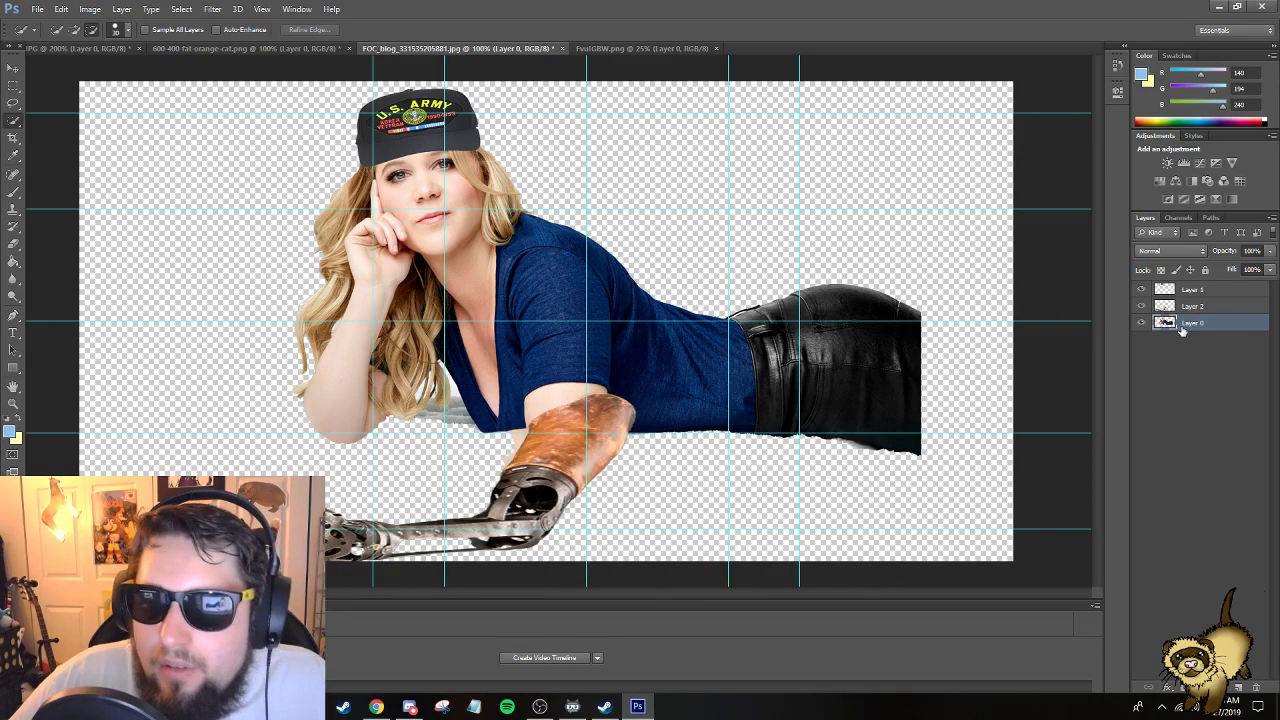
pyautogui.click(13, 105)
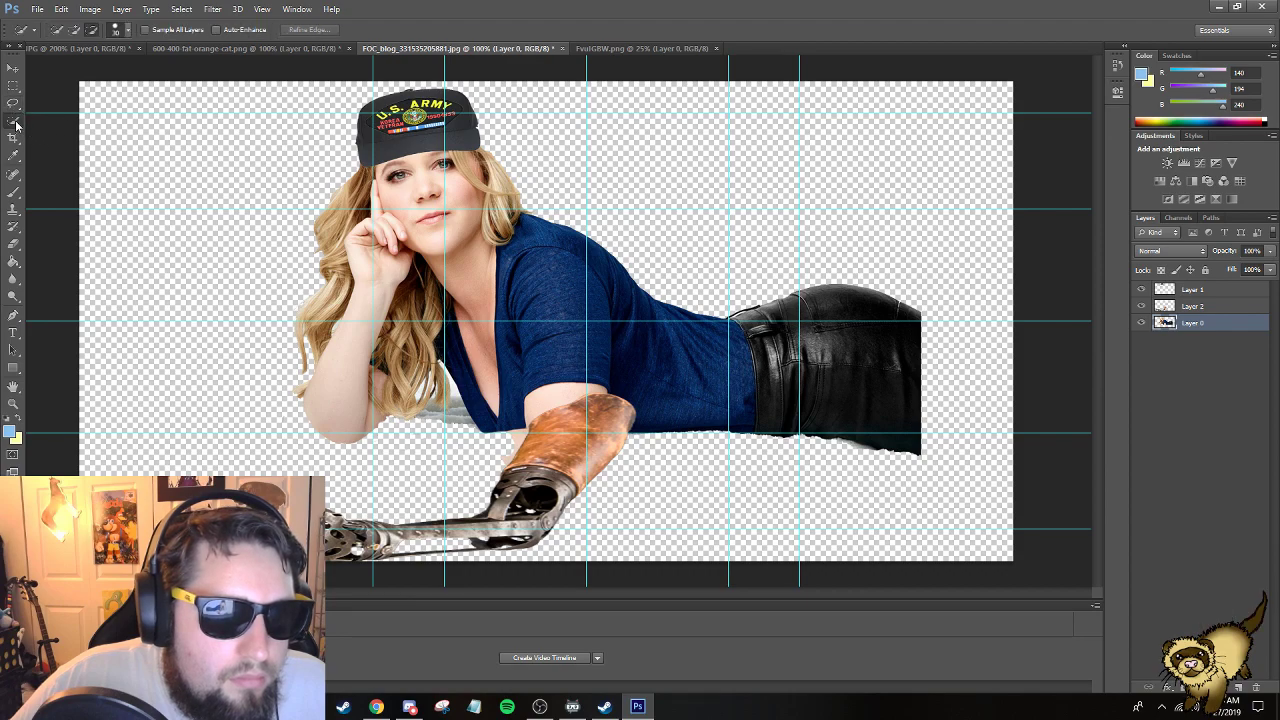
pyautogui.click(15, 89)
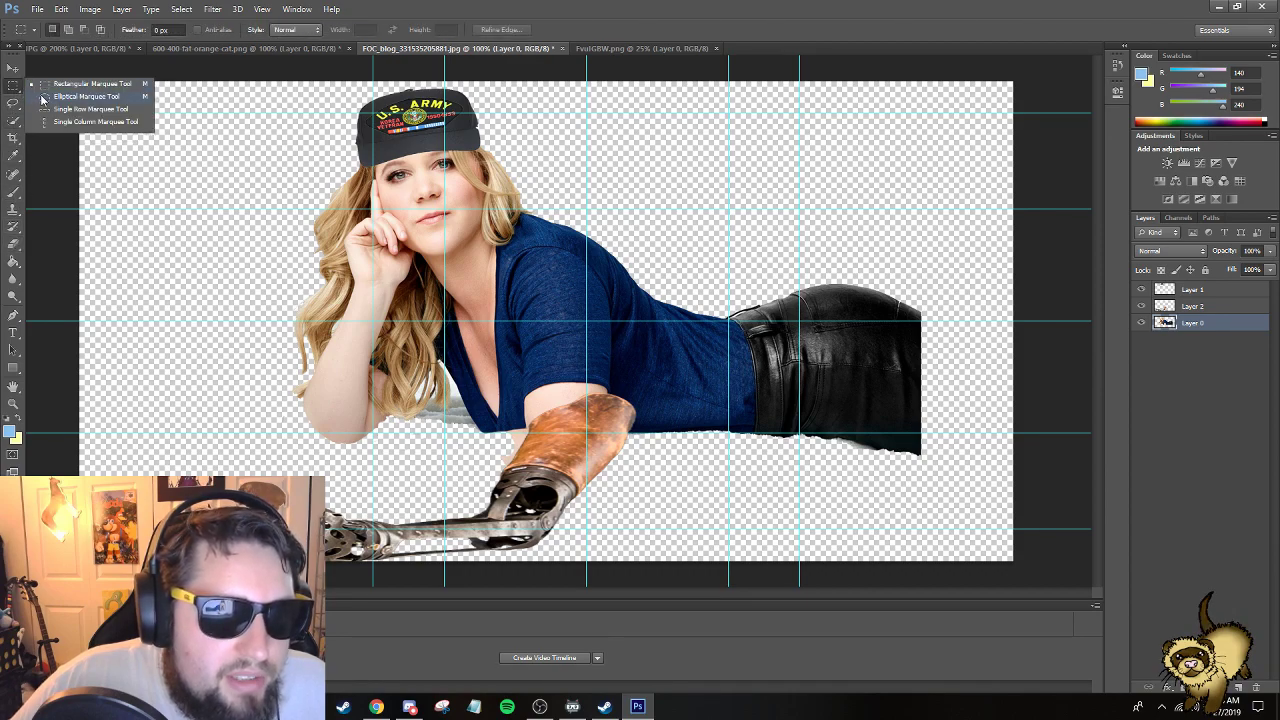
pyautogui.click(13, 121)
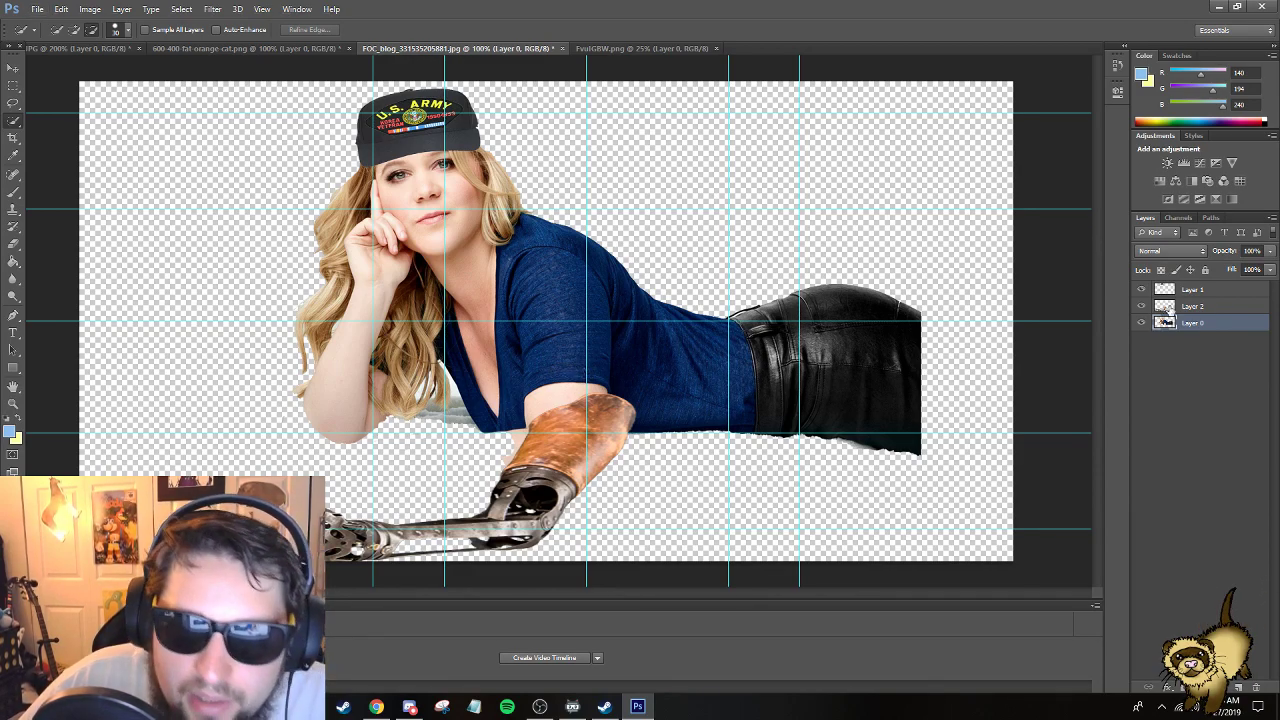
pyautogui.hotkey('alt', ']')
pyautogui.click(606, 49)
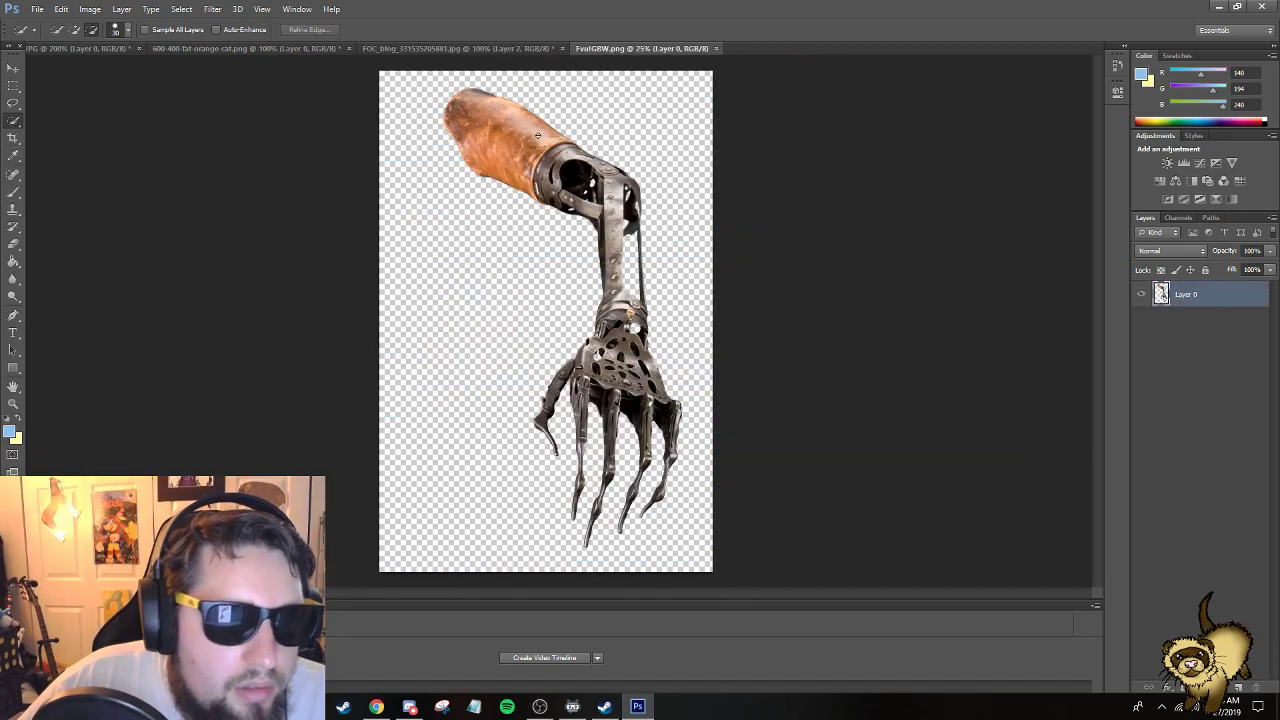
pyautogui.moveTo(557, 134)
pyautogui.mouseDown()
pyautogui.moveTo(610, 162)
pyautogui.moveTo(572, 190)
pyautogui.moveTo(630, 185)
pyautogui.moveTo(632, 310)
pyautogui.mouseUp()
pyautogui.click(537, 50)
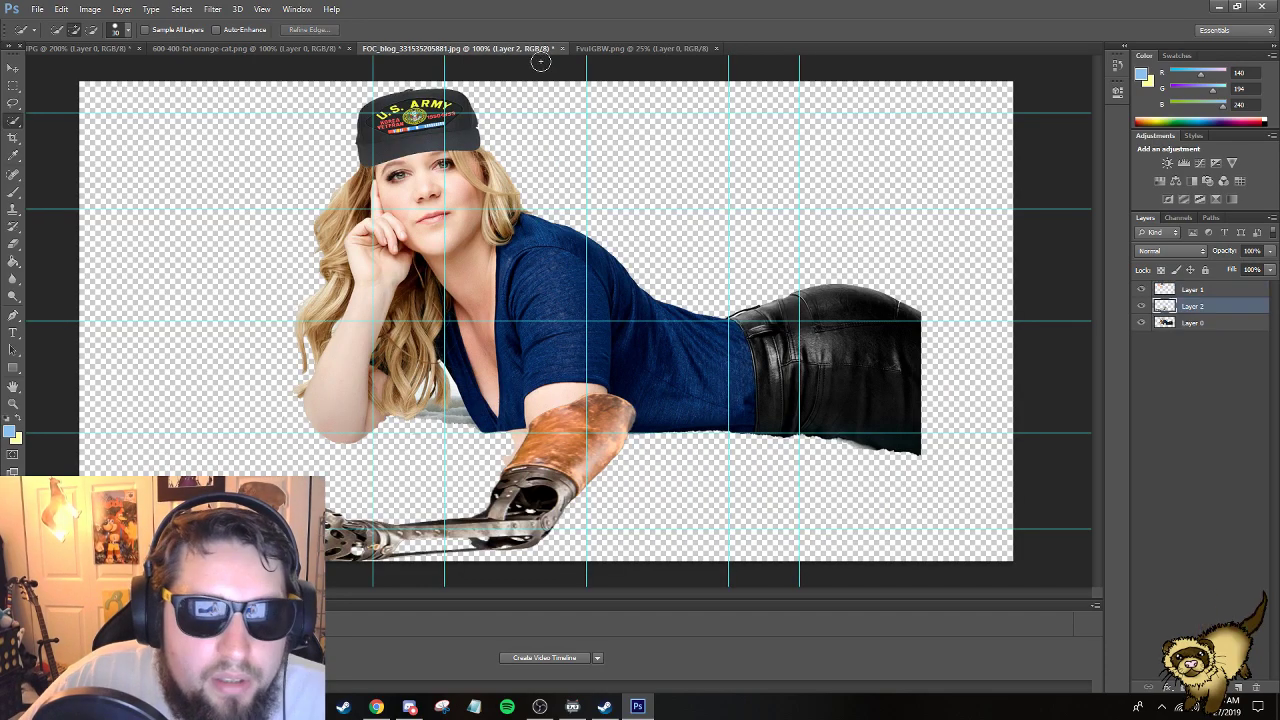
# Select the lower sleeve band on Layer 0 with the Quick Selection tool and cut it onto its own layer.
pyautogui.hotkey('alt', '[')
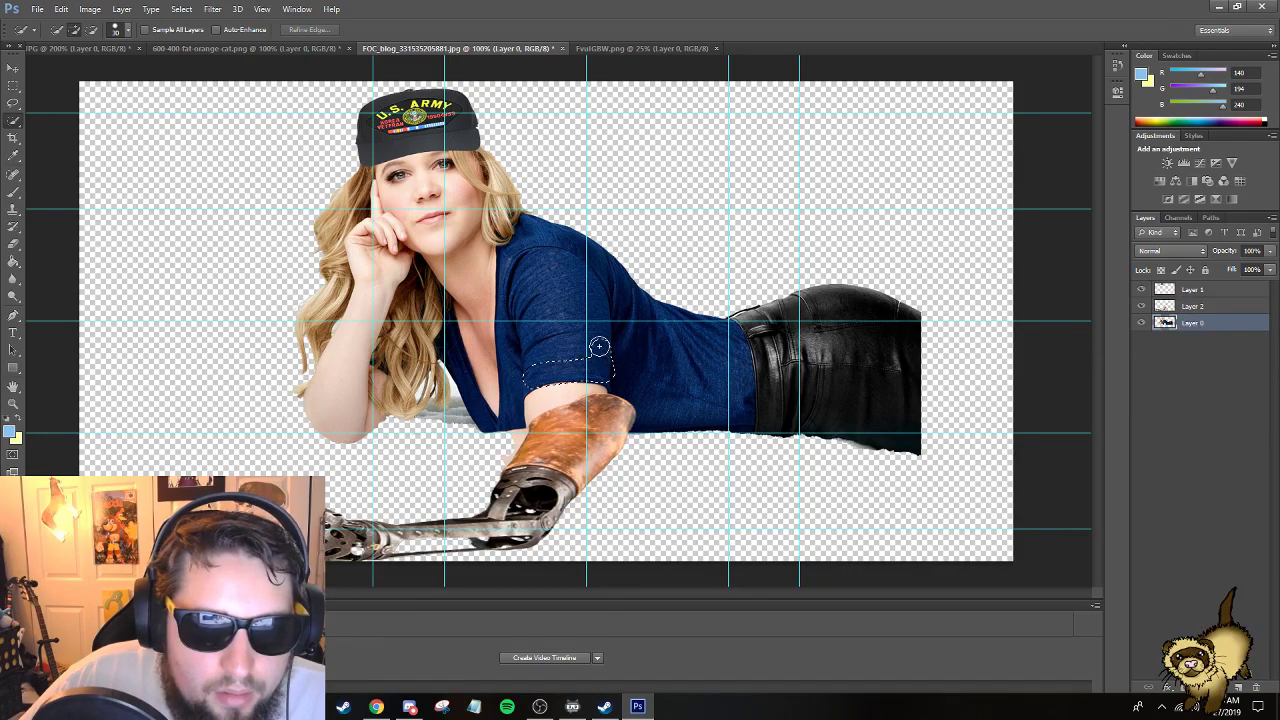
pyautogui.moveTo(528, 357); pyautogui.dragTo(521, 361)
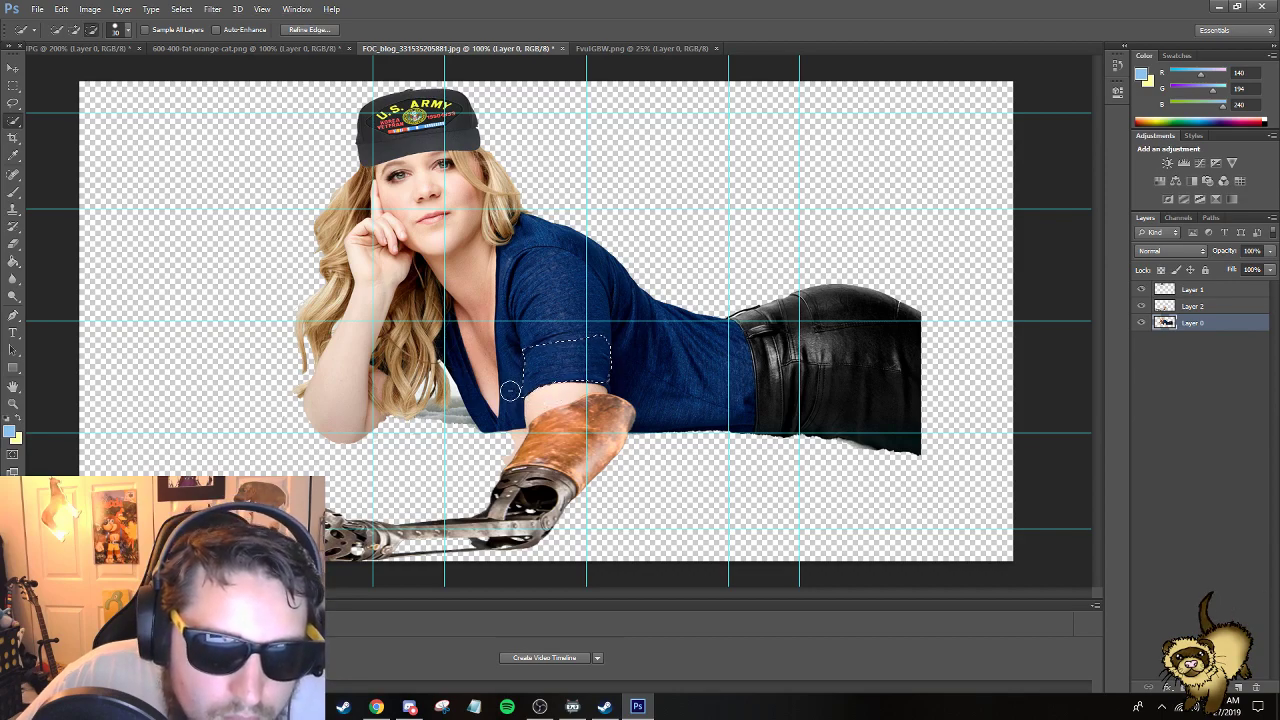
pyautogui.rightClick(553, 362)
pyautogui.click(605, 485)
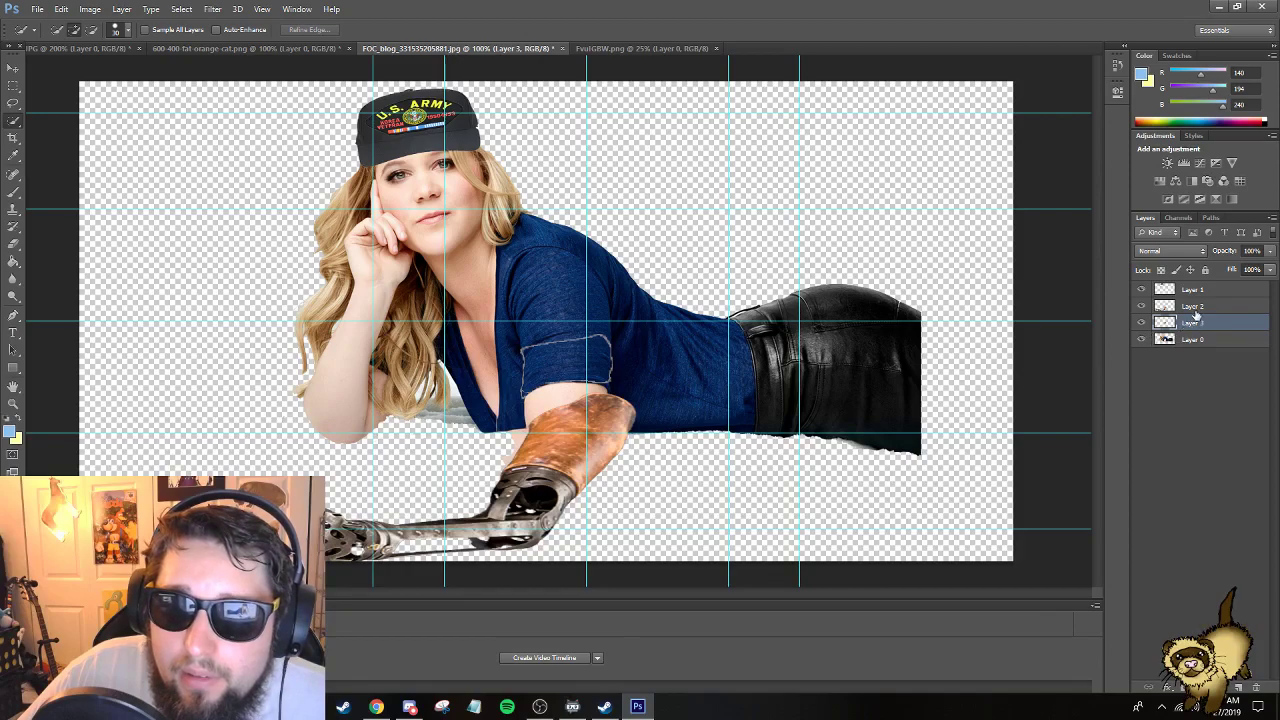
# Move the prosthetic arm on Layer 2 up and left over the sleeve, and place Layer 3 above it.
pyautogui.click(1193, 308)
pyautogui.click(13, 68)
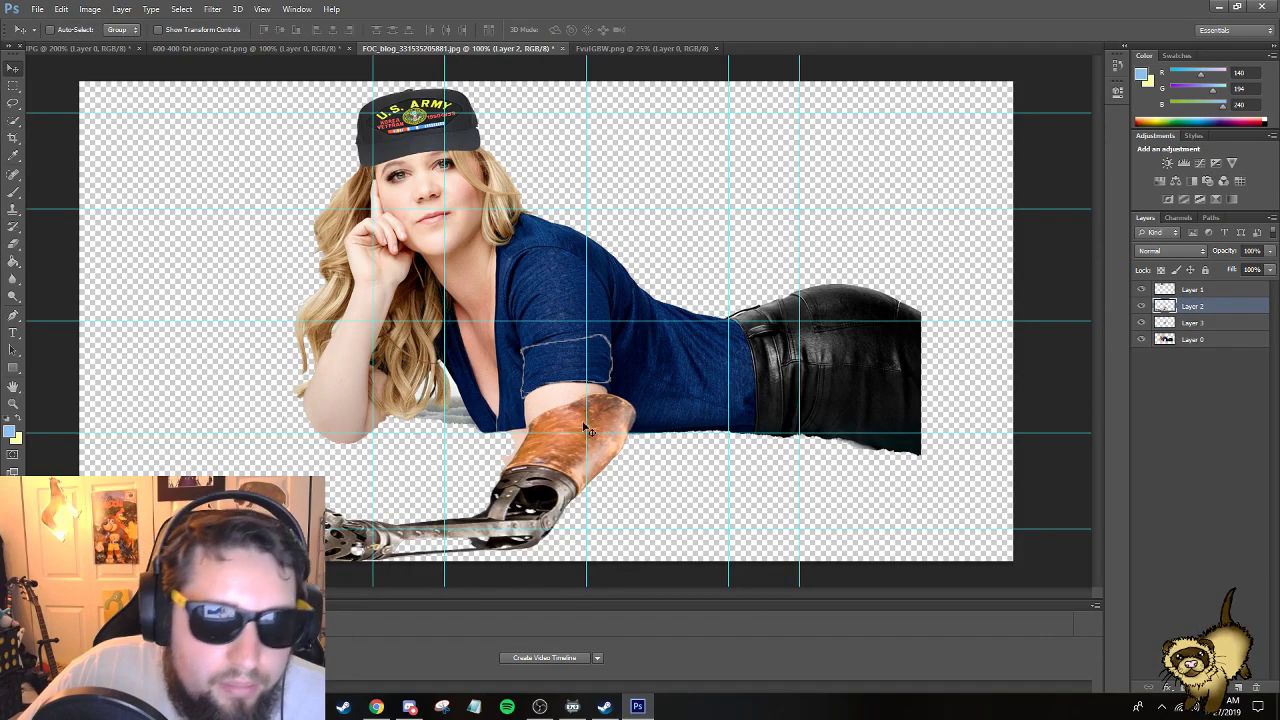
pyautogui.moveTo(587, 430); pyautogui.dragTo(550, 378)
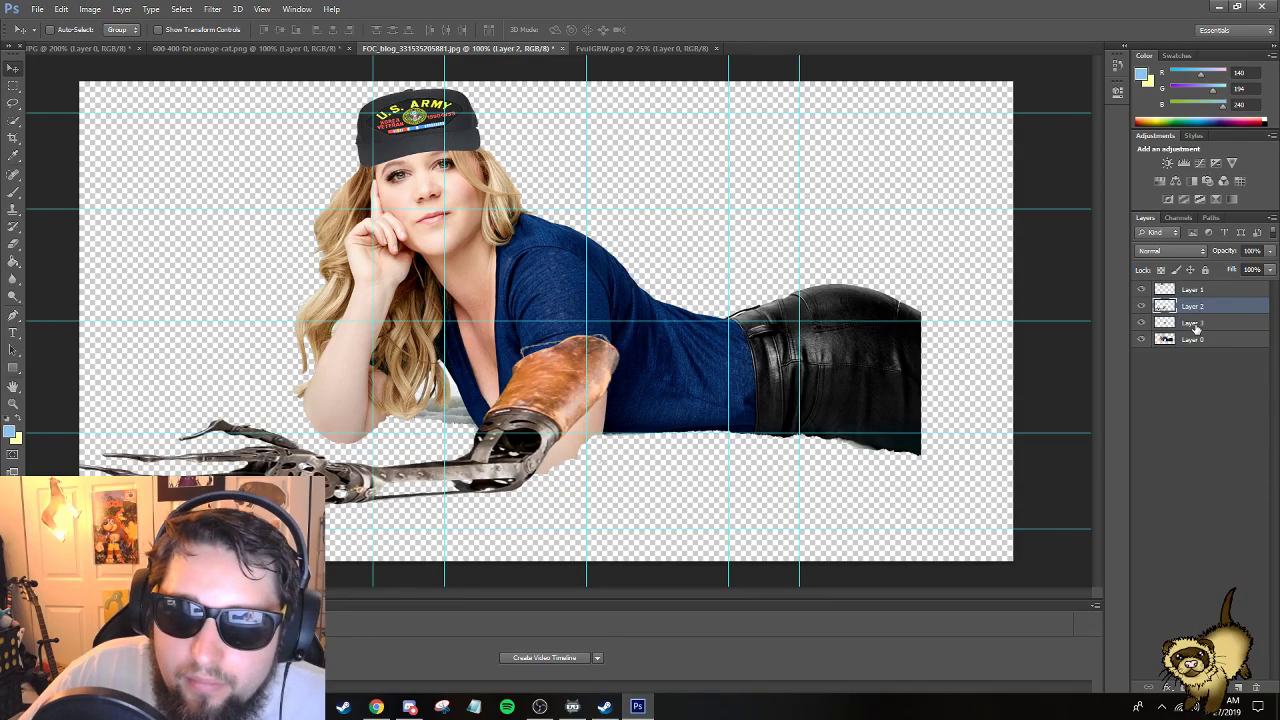
pyautogui.moveTo(1196, 328); pyautogui.dragTo(1193, 300)
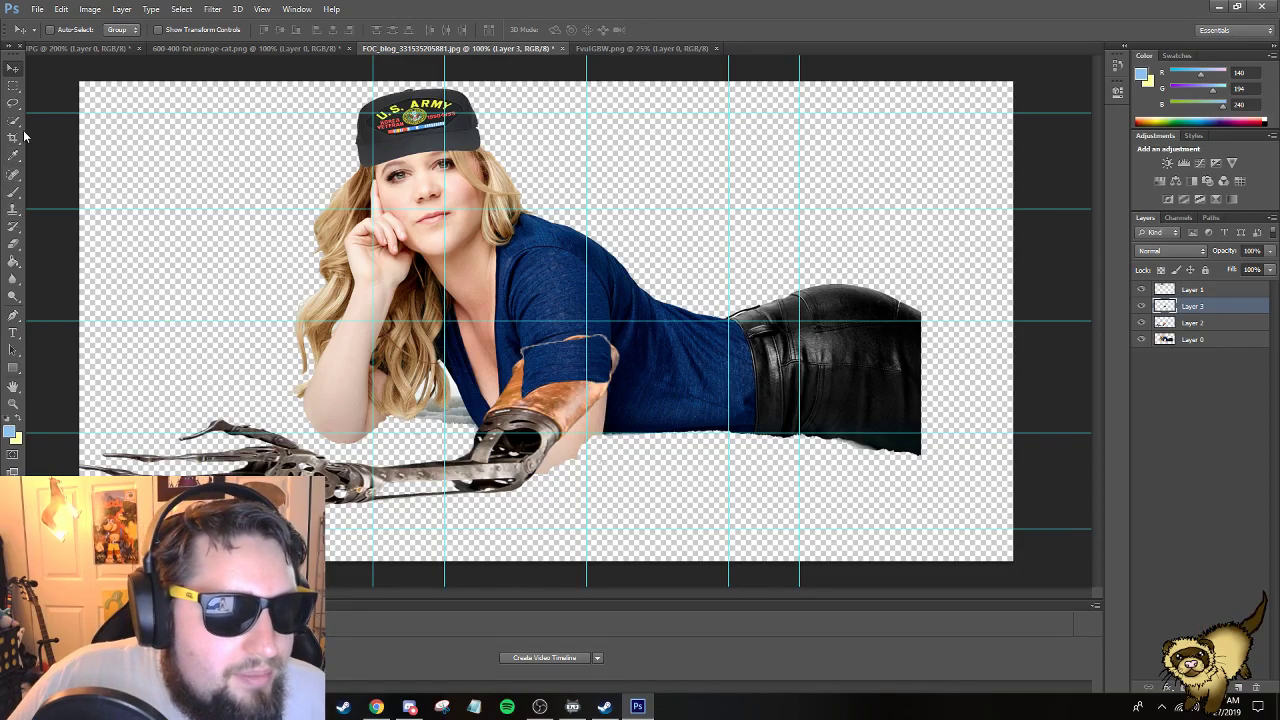
# Erase the part of the prosthetic cuff protruding along the front edge of the sleeve on Layer 2 with a 27 px Eraser.
pyautogui.click(17, 245)
pyautogui.click(1195, 322)
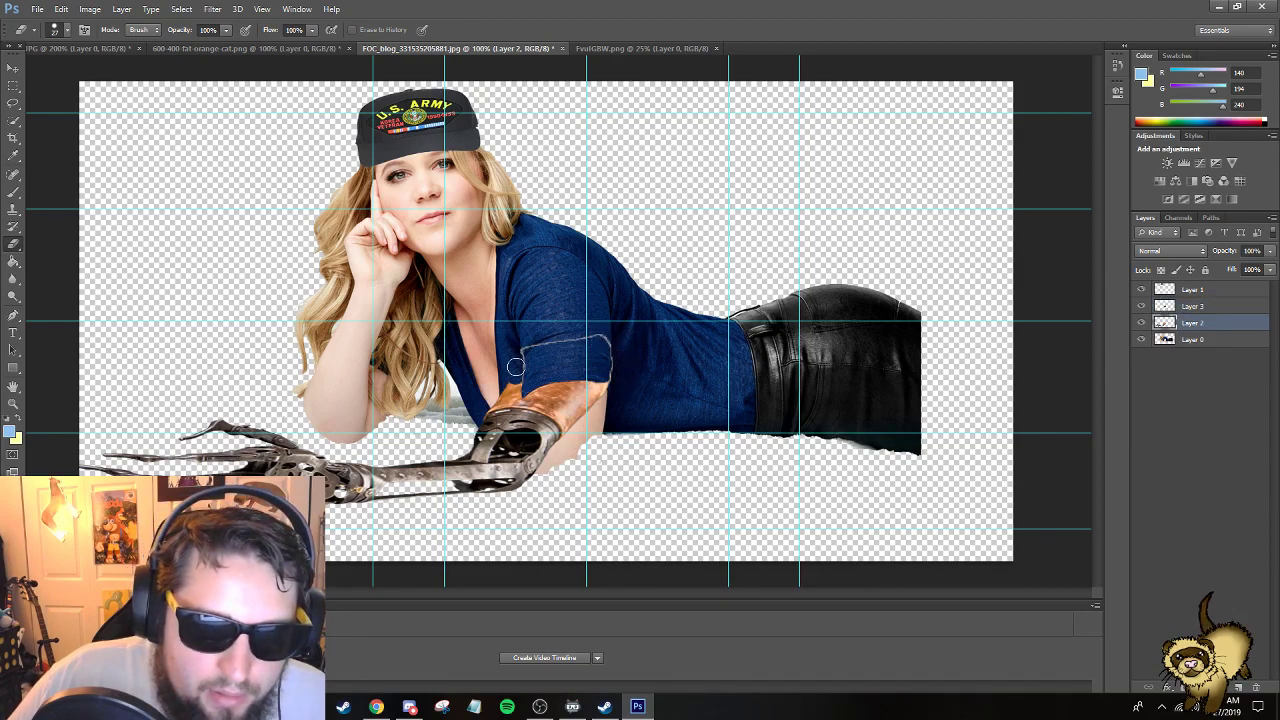
pyautogui.moveTo(515, 367)
pyautogui.mouseDown()
pyautogui.moveTo(470, 429)
pyautogui.moveTo(481, 416)
pyautogui.mouseUp()
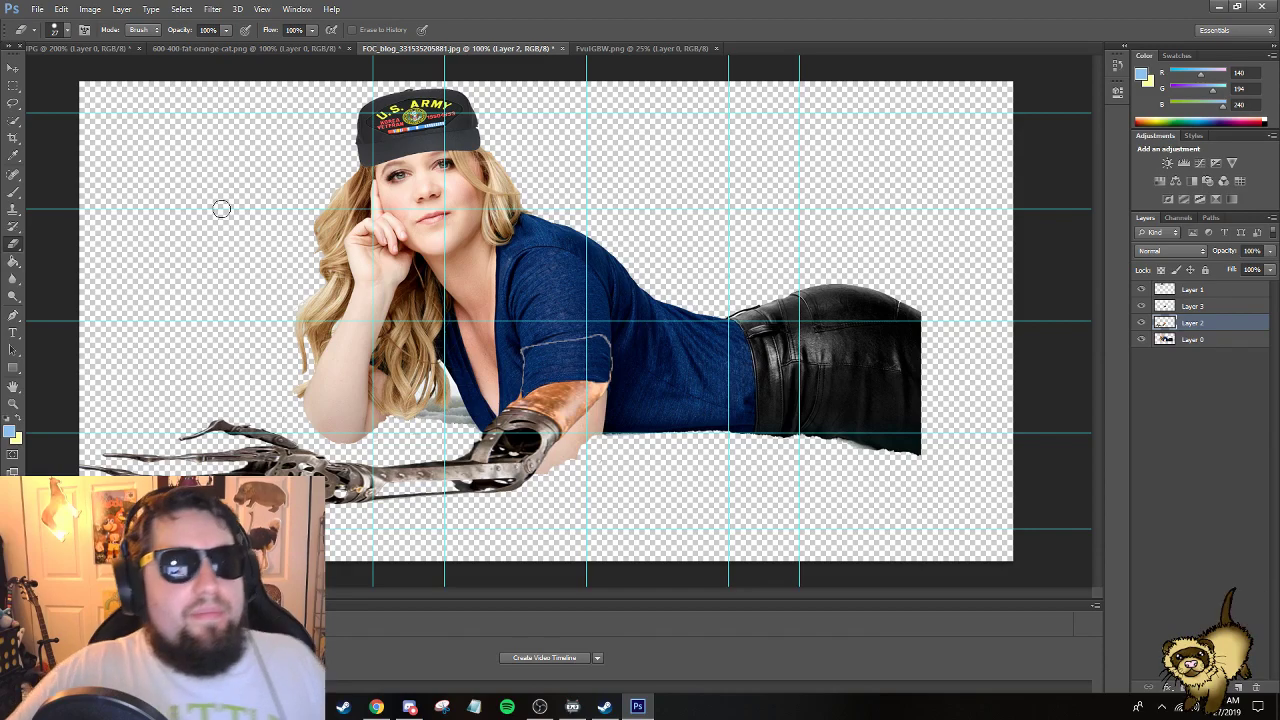
# Undo the eraser strokes on the prosthetic cuff.
pyautogui.click(65, 10)
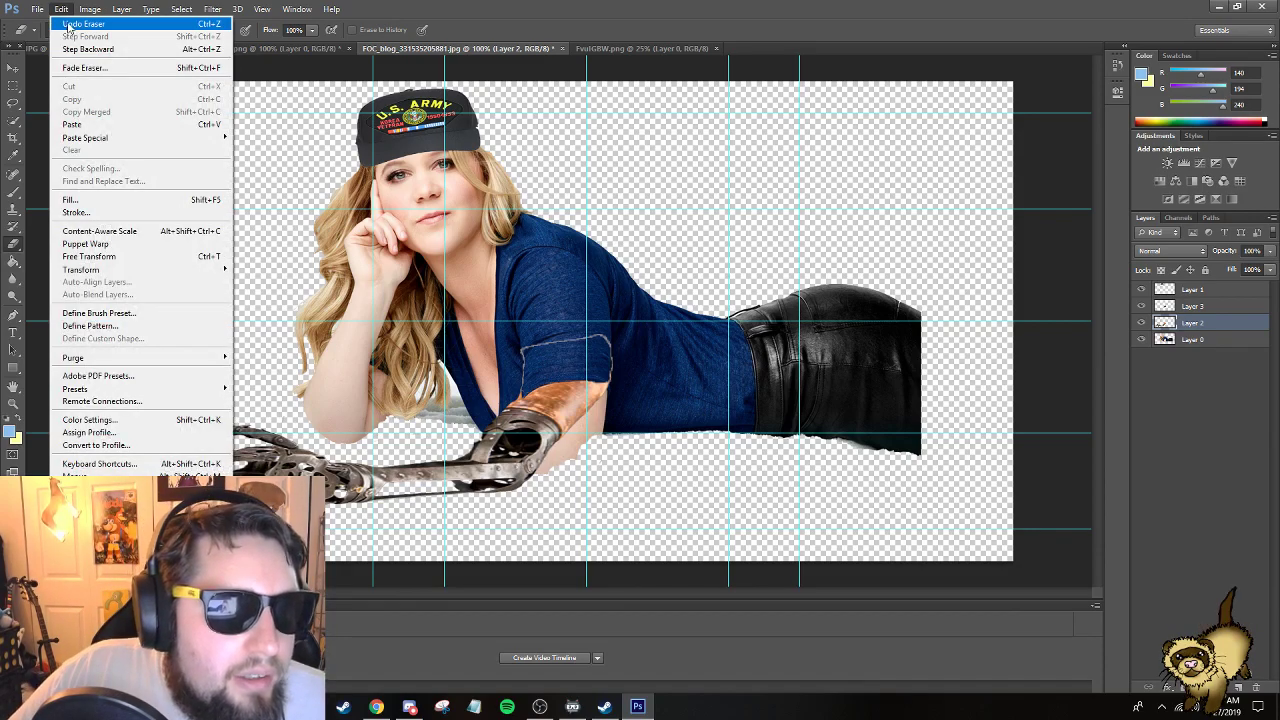
pyautogui.click(80, 48)
pyautogui.click(62, 10)
pyautogui.click(80, 48)
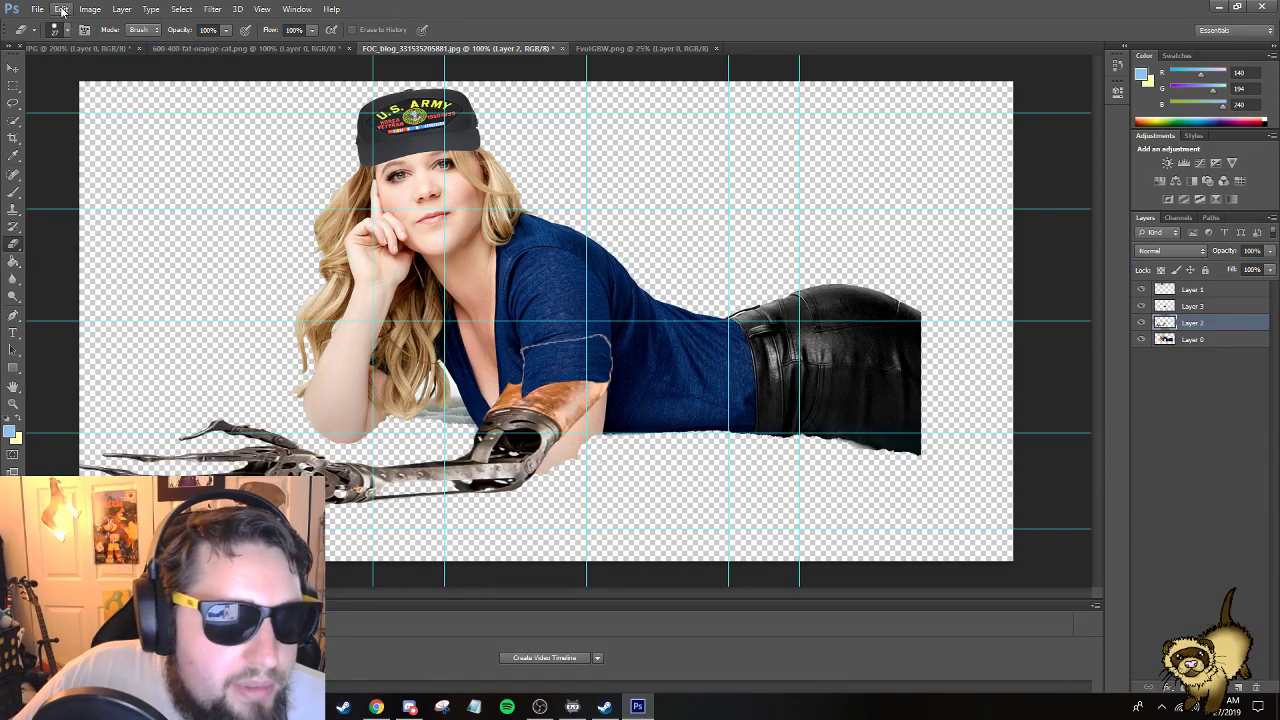
pyautogui.click(62, 10)
pyautogui.click(80, 48)
pyautogui.click(62, 10)
pyautogui.click(78, 48)
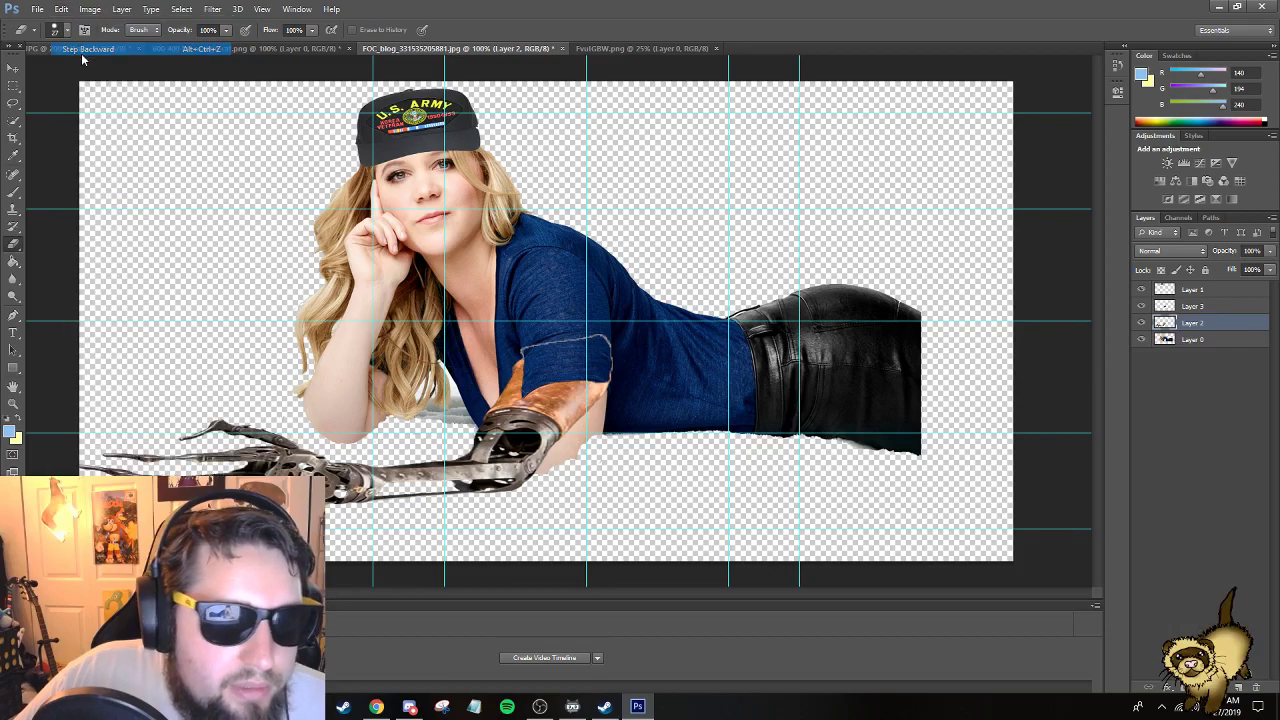
pyautogui.click(62, 10)
pyautogui.click(65, 50)
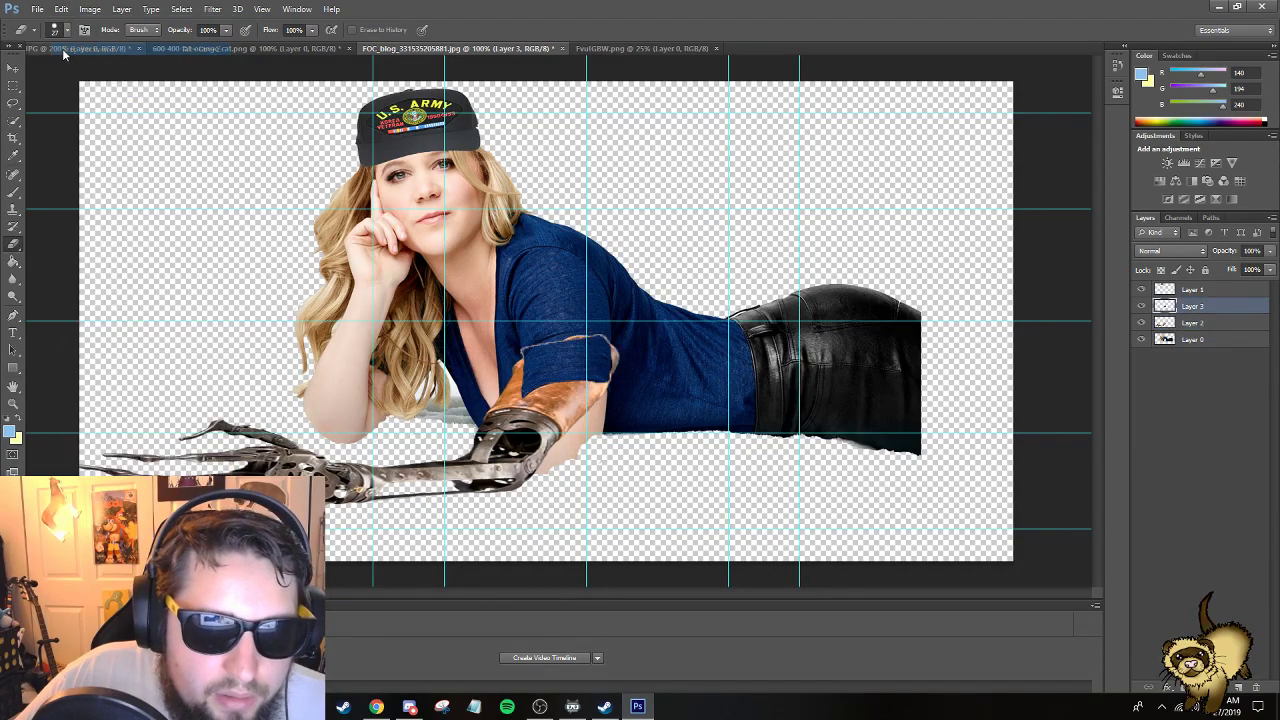
pyautogui.click(13, 67)
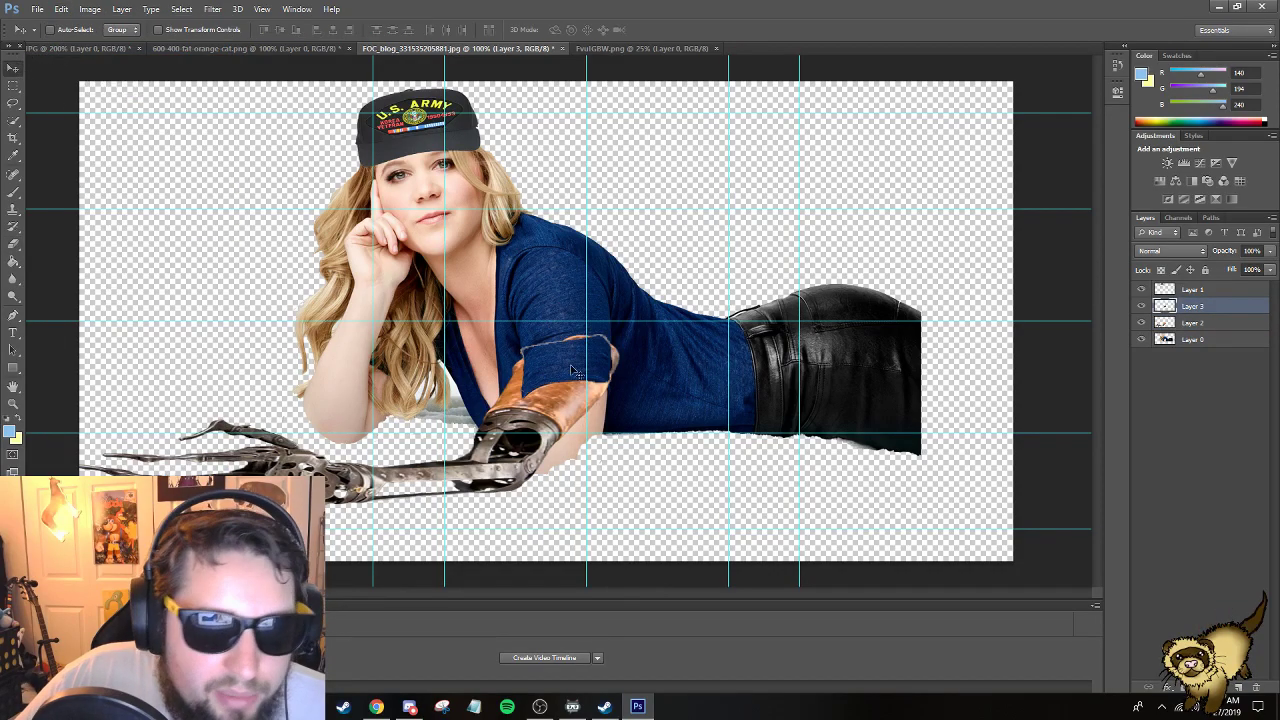
pyautogui.moveTo(566, 390); pyautogui.dragTo(568, 390)
pyautogui.click(61, 8)
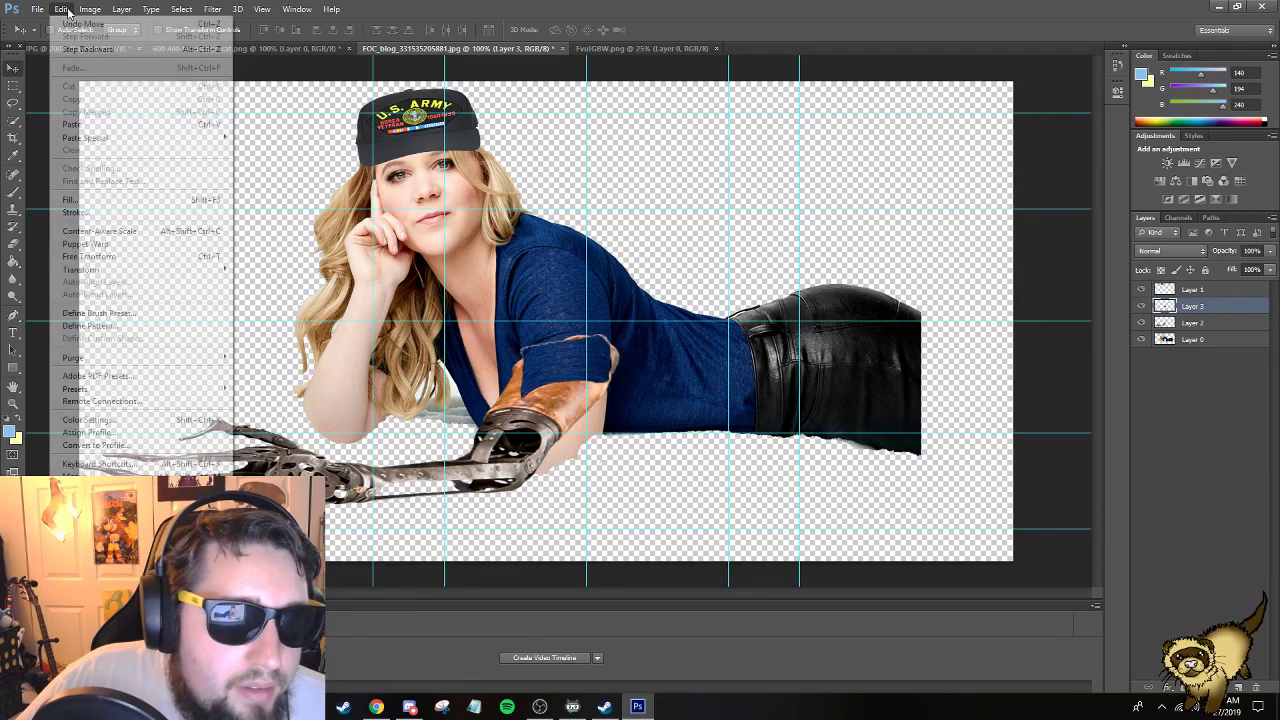
pyautogui.click(65, 48)
# Move the prosthetic arm on Layer 2 down so its cuff emerges beneath the sleeve hem, and erase the cuff edges protruding beside the sleeve.
pyautogui.click(1195, 324)
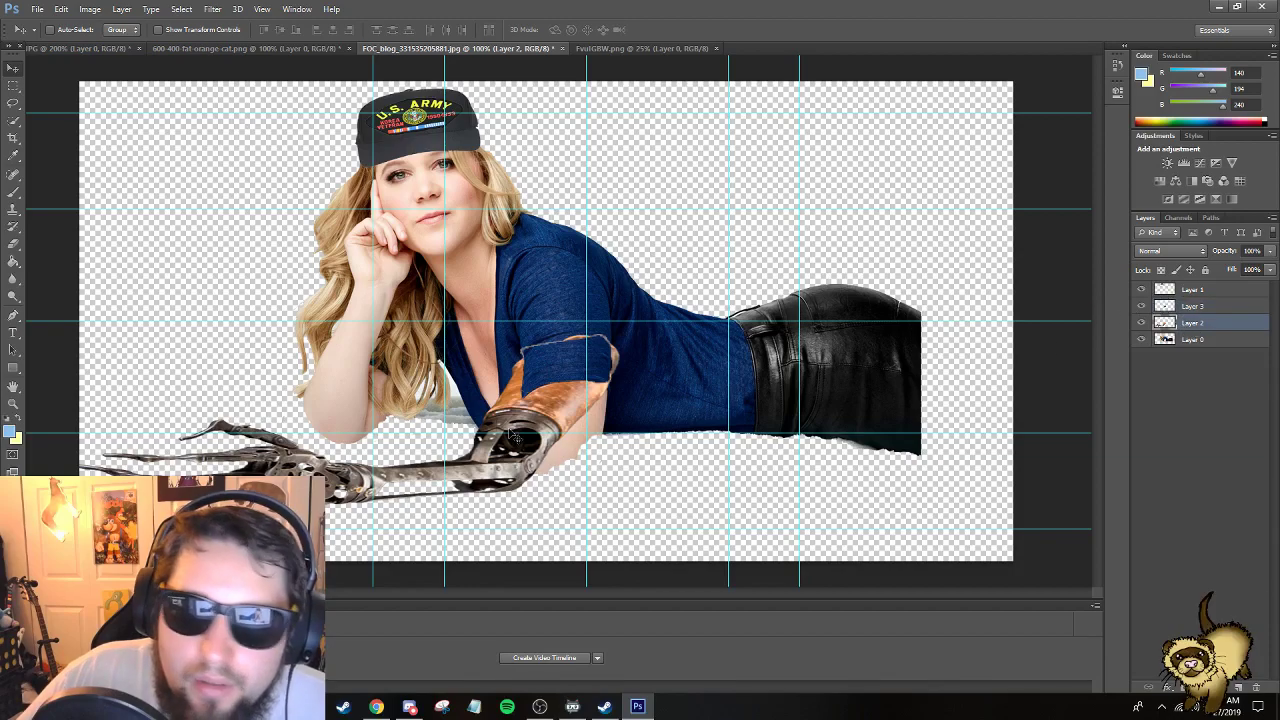
pyautogui.moveTo(533, 405); pyautogui.dragTo(538, 436)
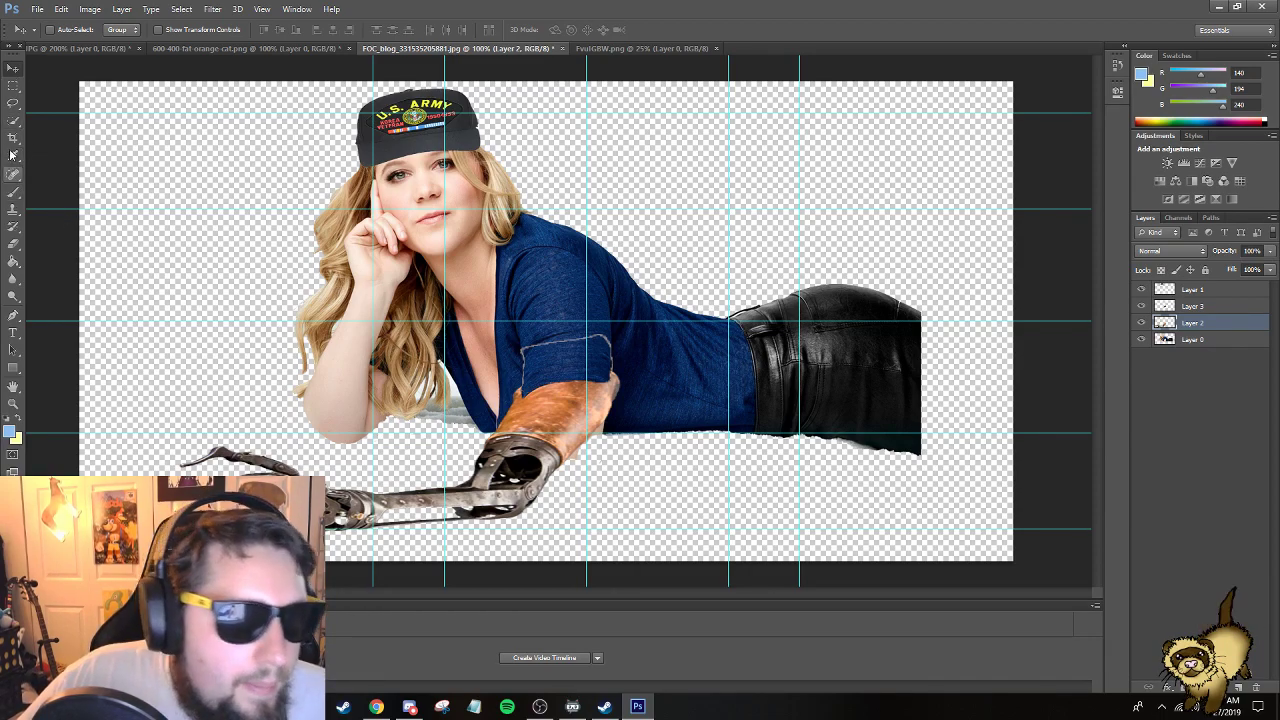
pyautogui.click(13, 243)
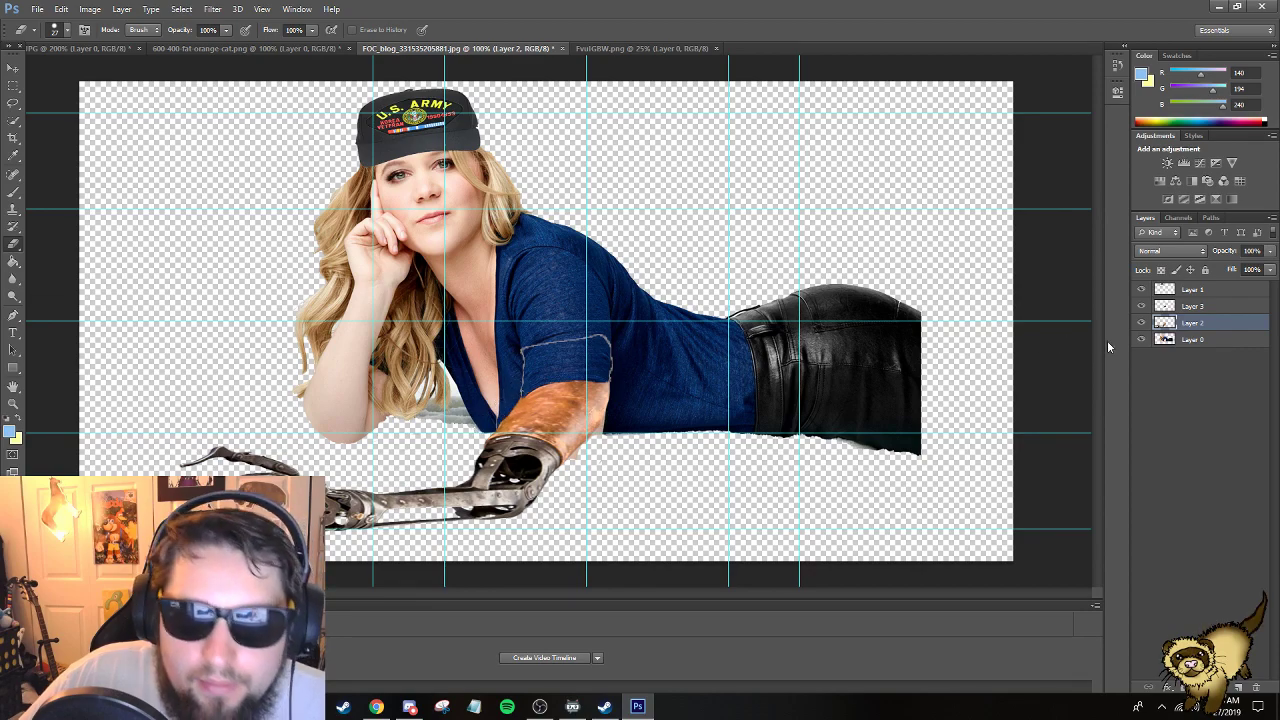
pyautogui.click(1189, 307)
pyautogui.click(1201, 290)
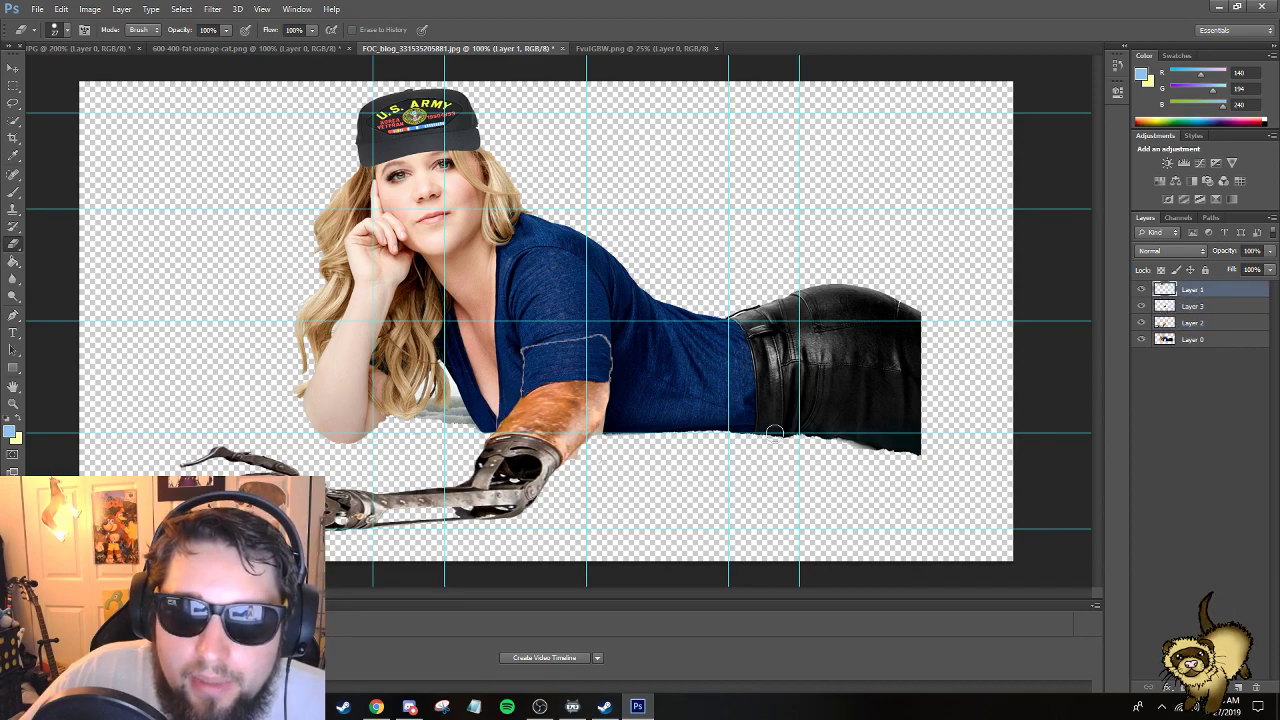
# Set up a 24 px Clone Stamp with 0% hardness on Layer 0, and undo the trial cloning.
pyautogui.click(1192, 340)
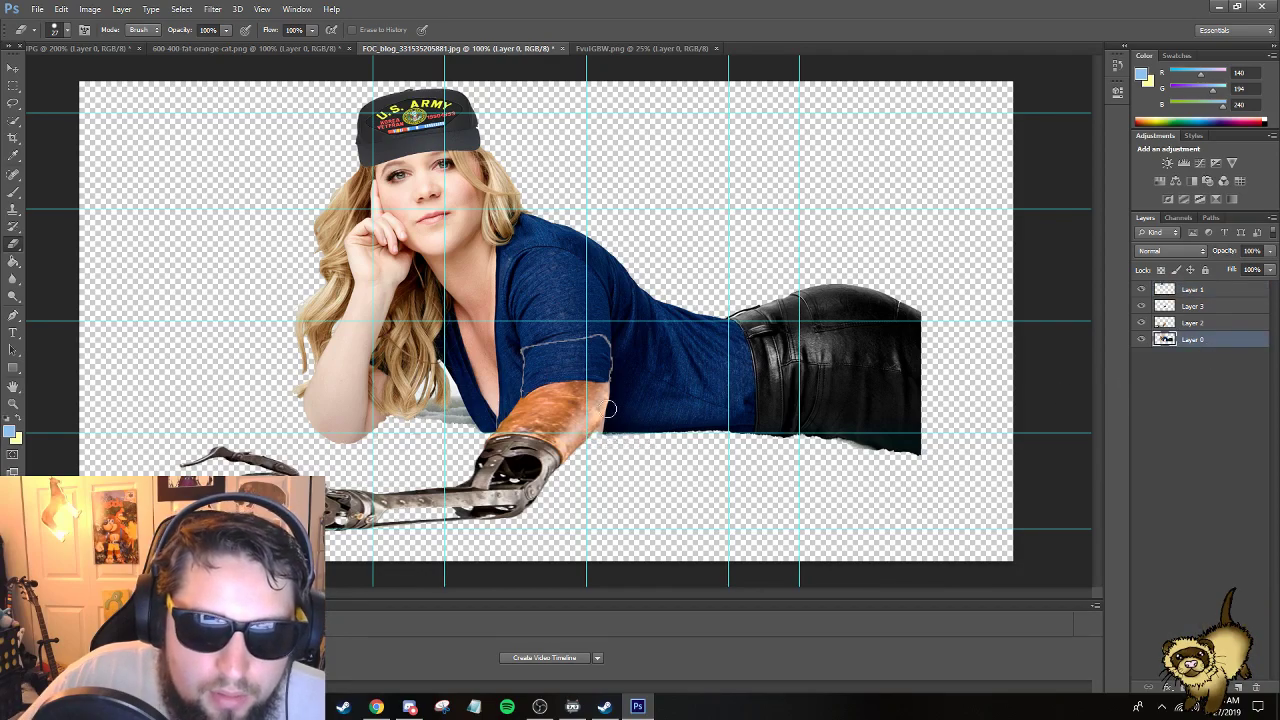
pyautogui.click(13, 209)
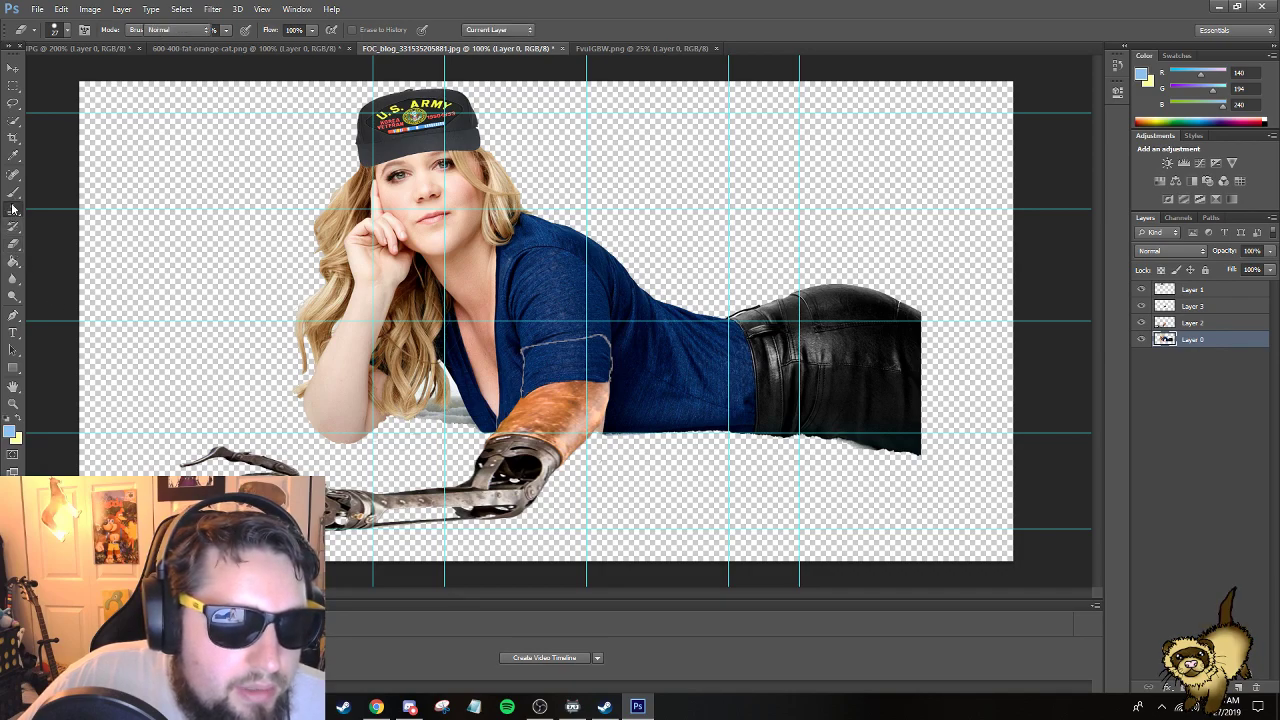
pyautogui.rightClick(675, 397)
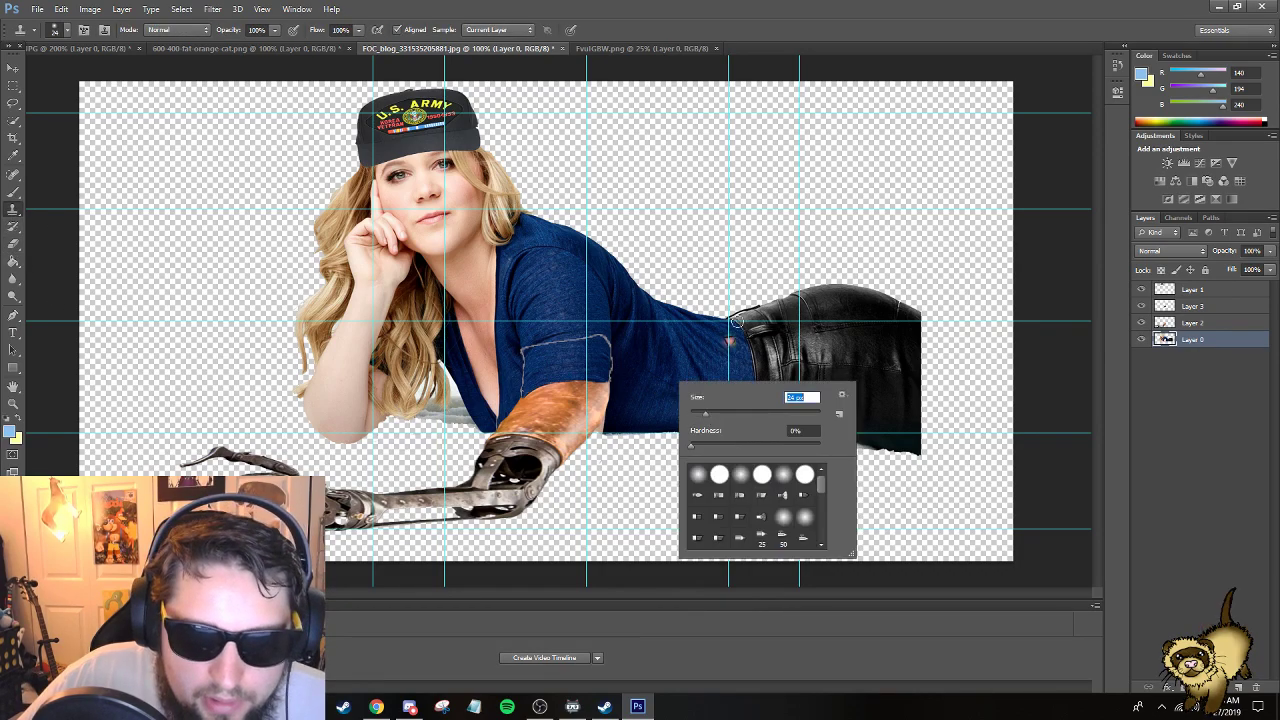
pyautogui.press('Return')
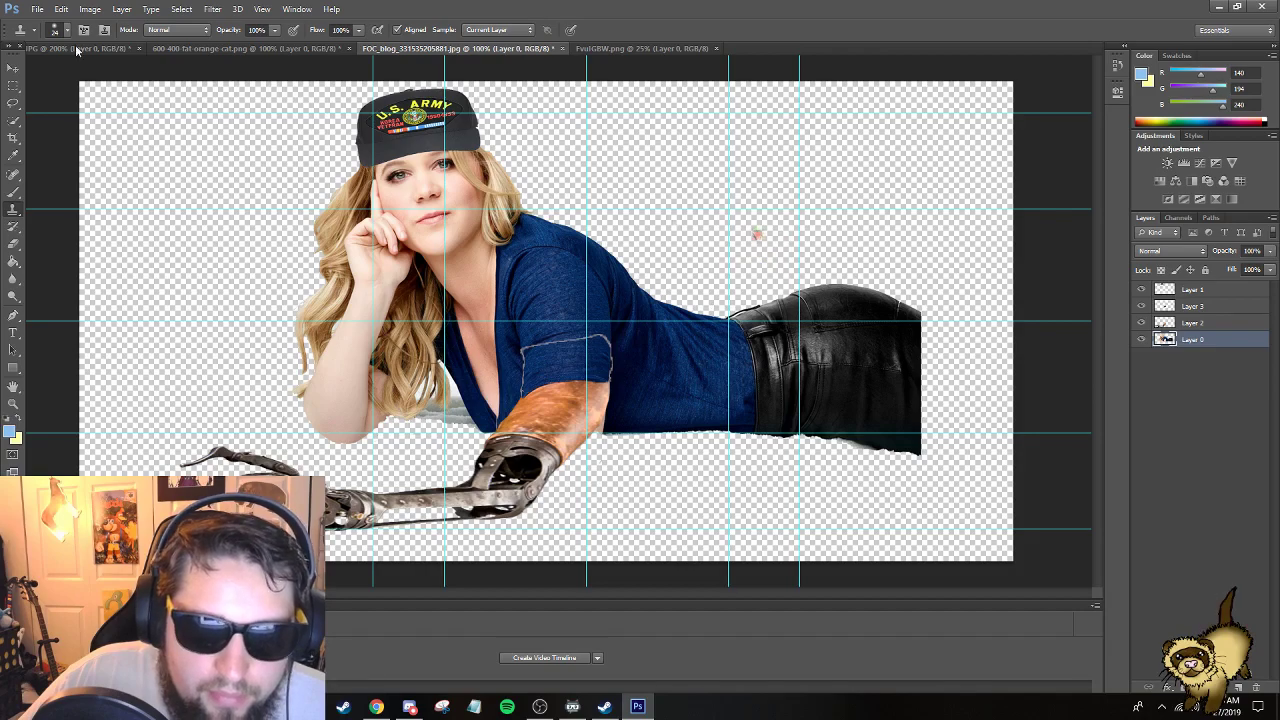
pyautogui.click(61, 9)
pyautogui.click(85, 46)
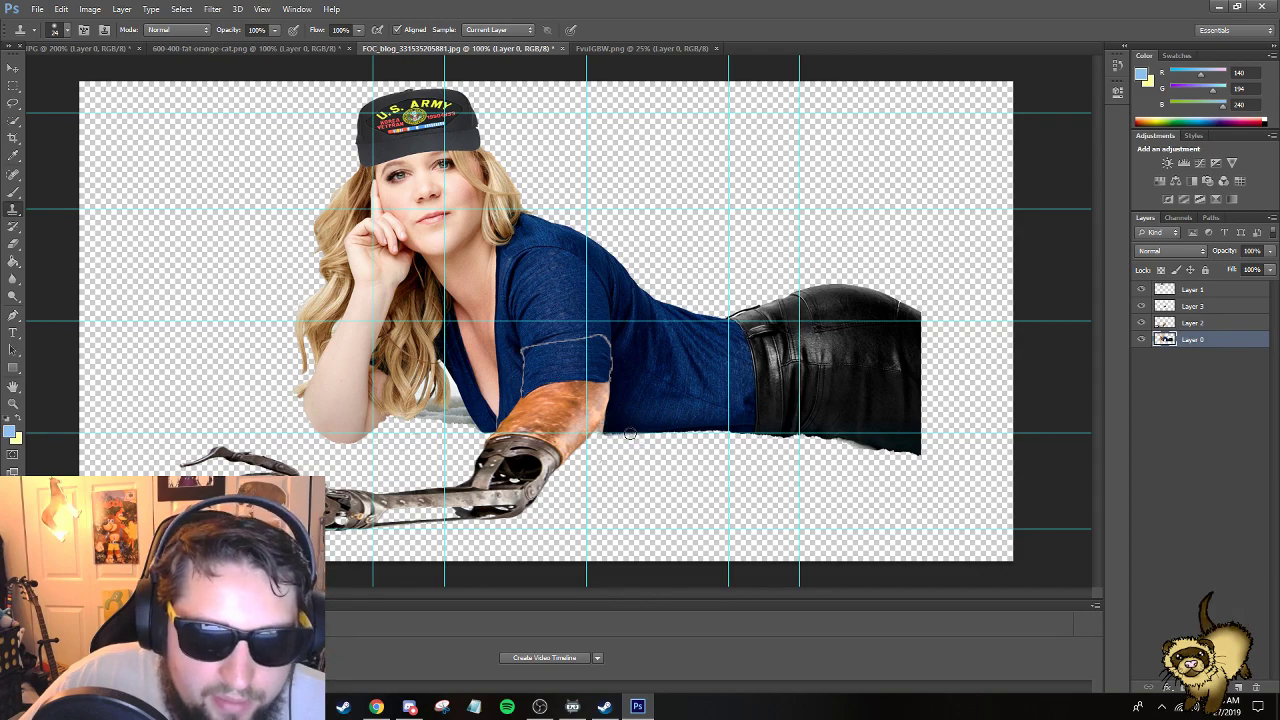
pyautogui.hotkey('alt', 'z')
pyautogui.click(1253, 27)
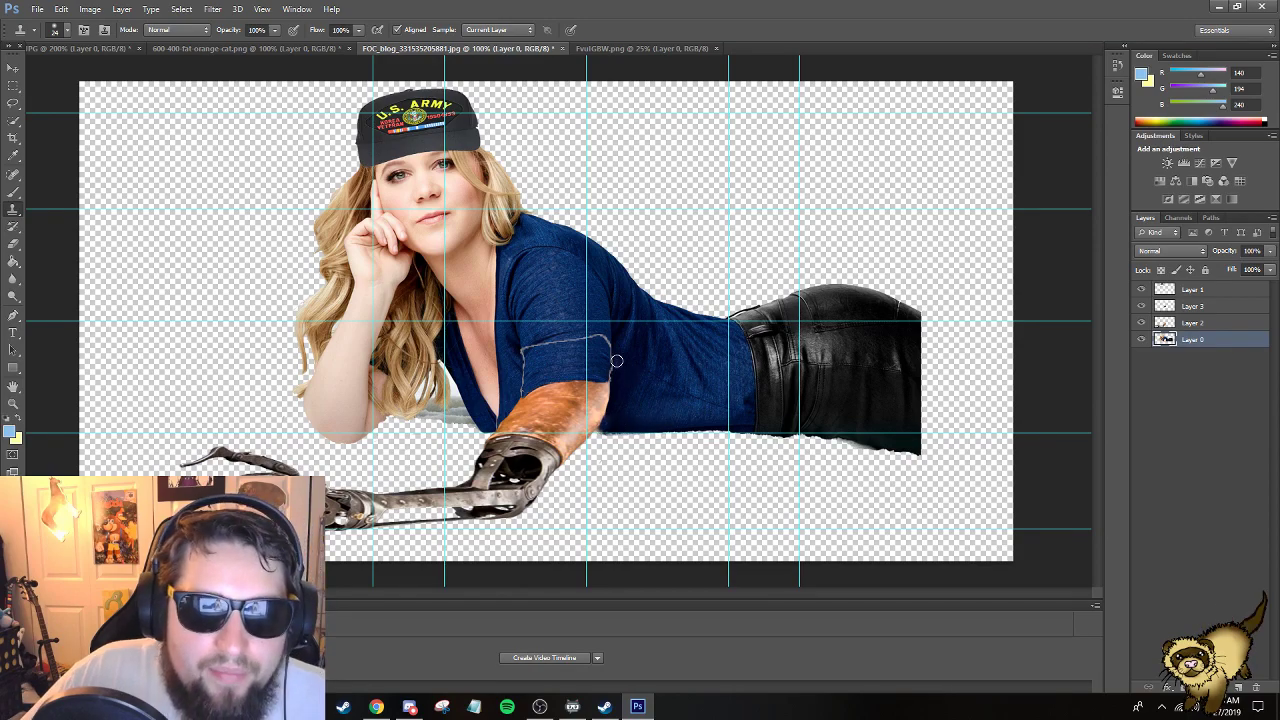
# Clone blue shirt fabric from Layer 0 over the rear half of the light sleeve seam on Layer 3.
pyautogui.click(1203, 307)
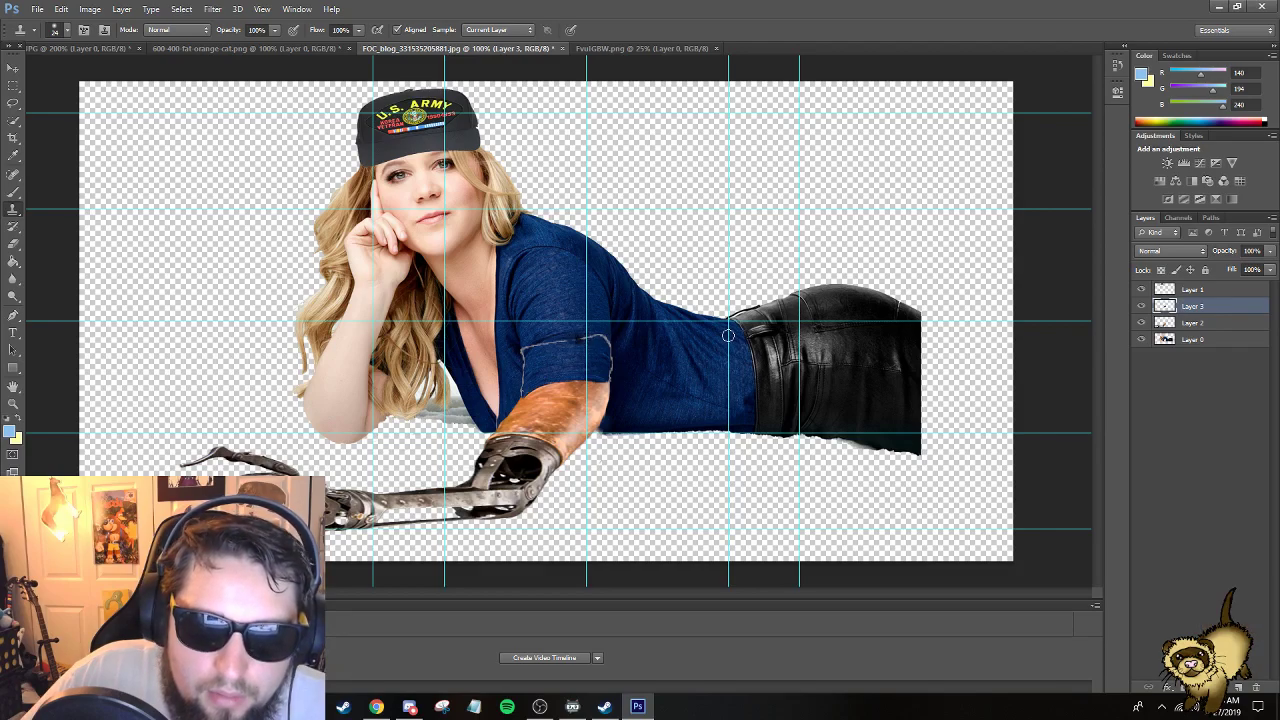
pyautogui.click(1207, 341)
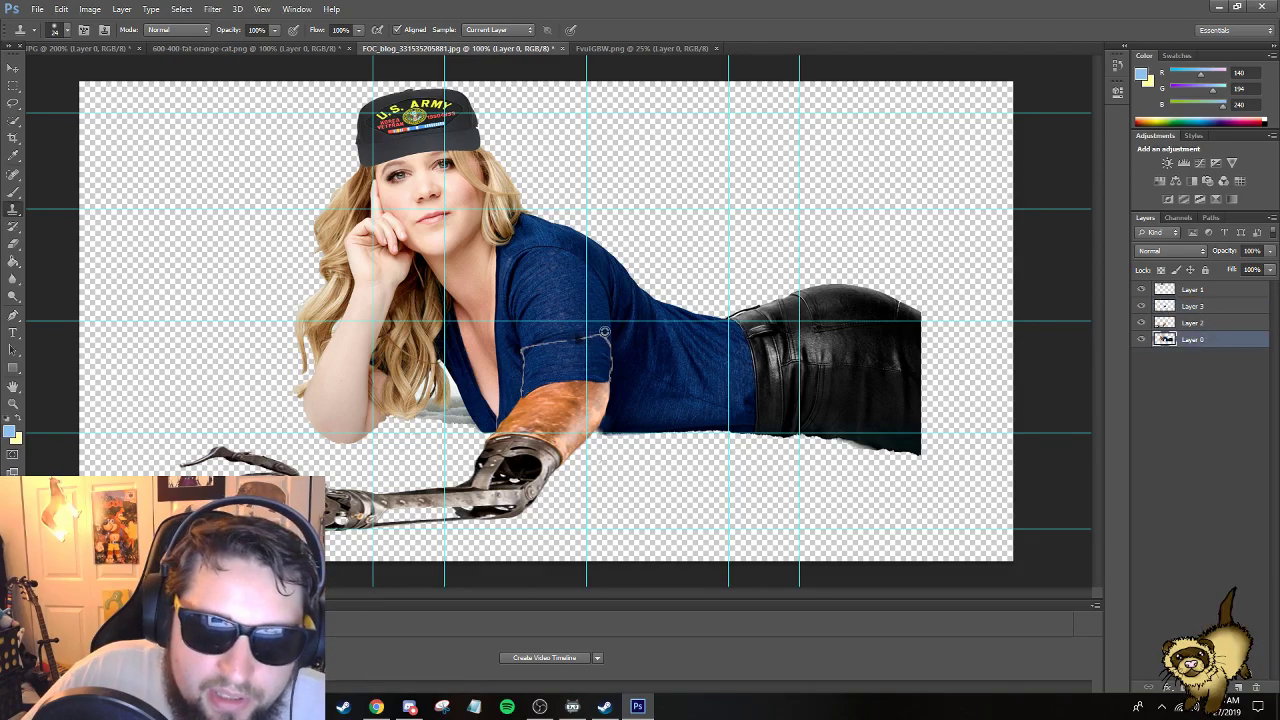
pyautogui.click(1188, 306)
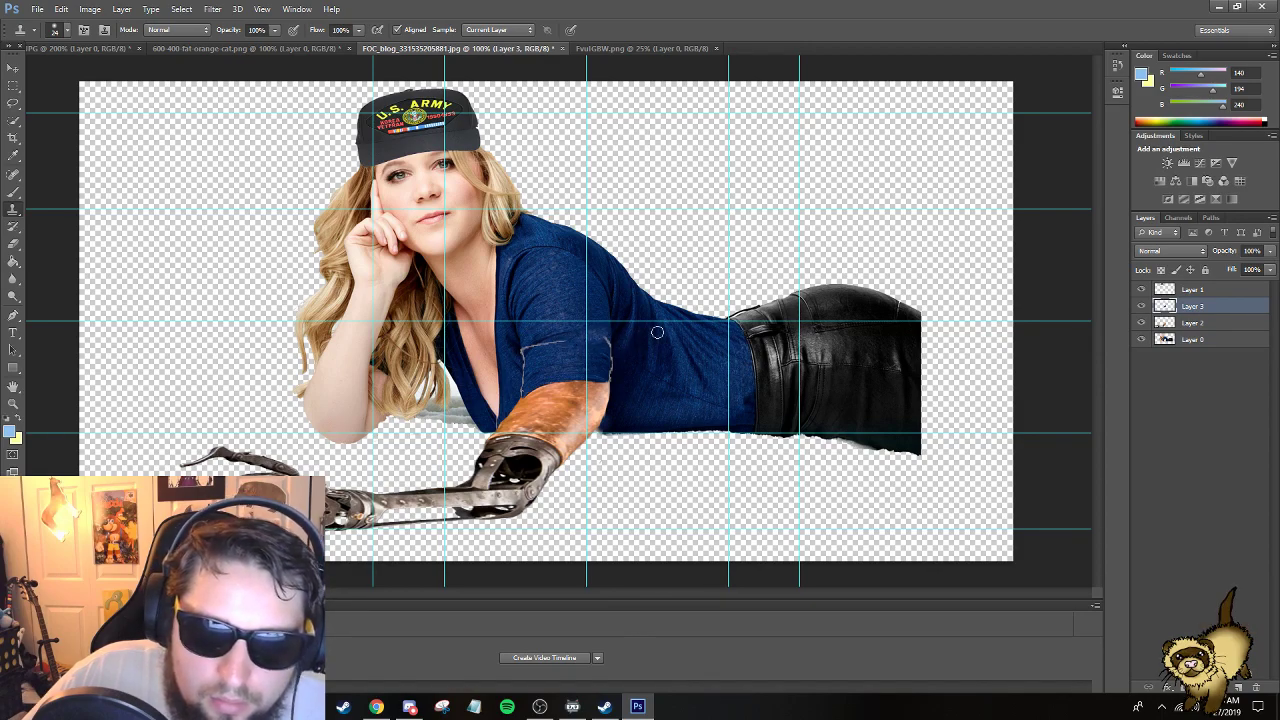
pyautogui.click(1220, 340)
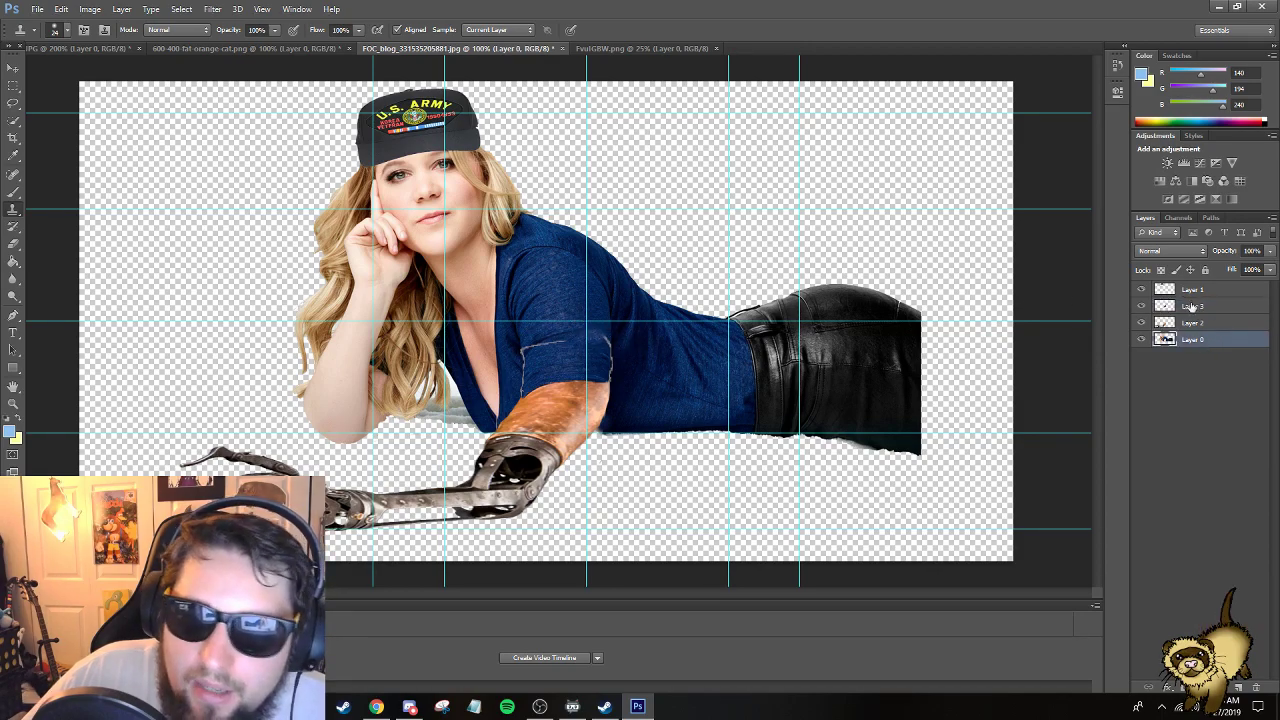
pyautogui.click(1190, 306)
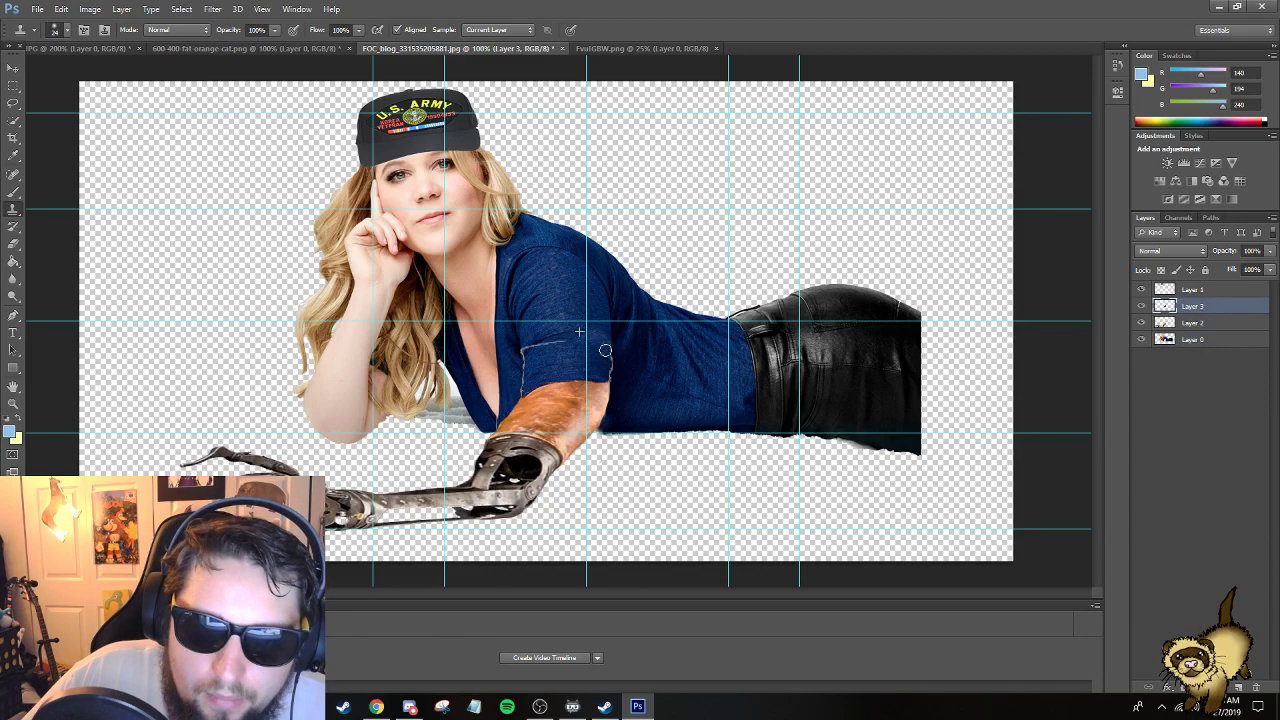
pyautogui.moveTo(605, 350); pyautogui.dragTo(606, 360)
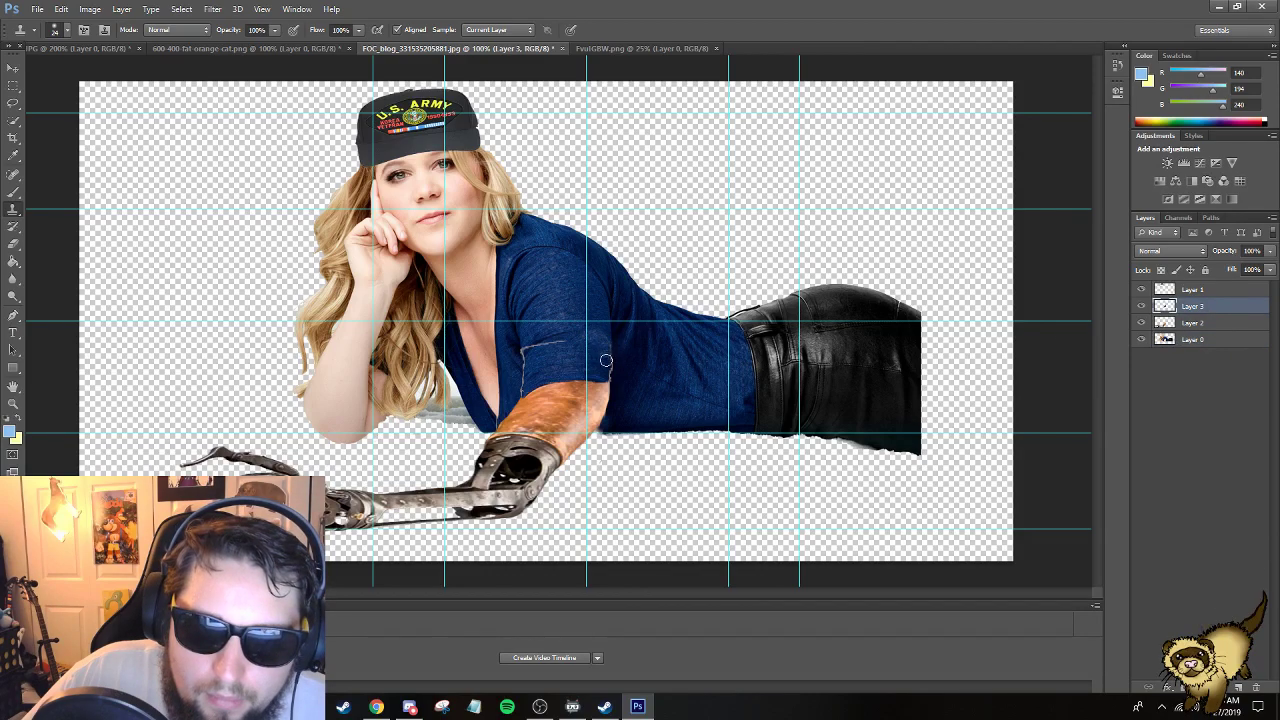
# Clone shirt fabric over the front half of the light sleeve seam and down the sleeve's front edge on Layer 3.
pyautogui.click(1195, 339)
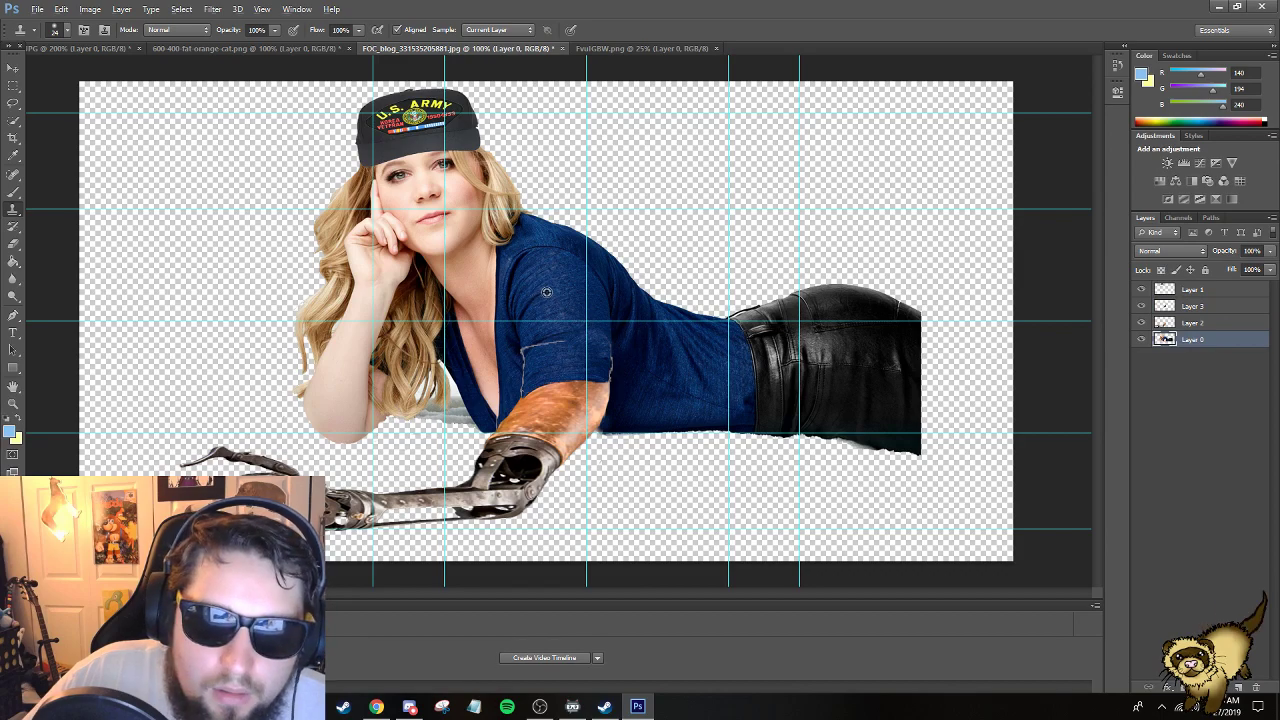
pyautogui.click(1176, 306)
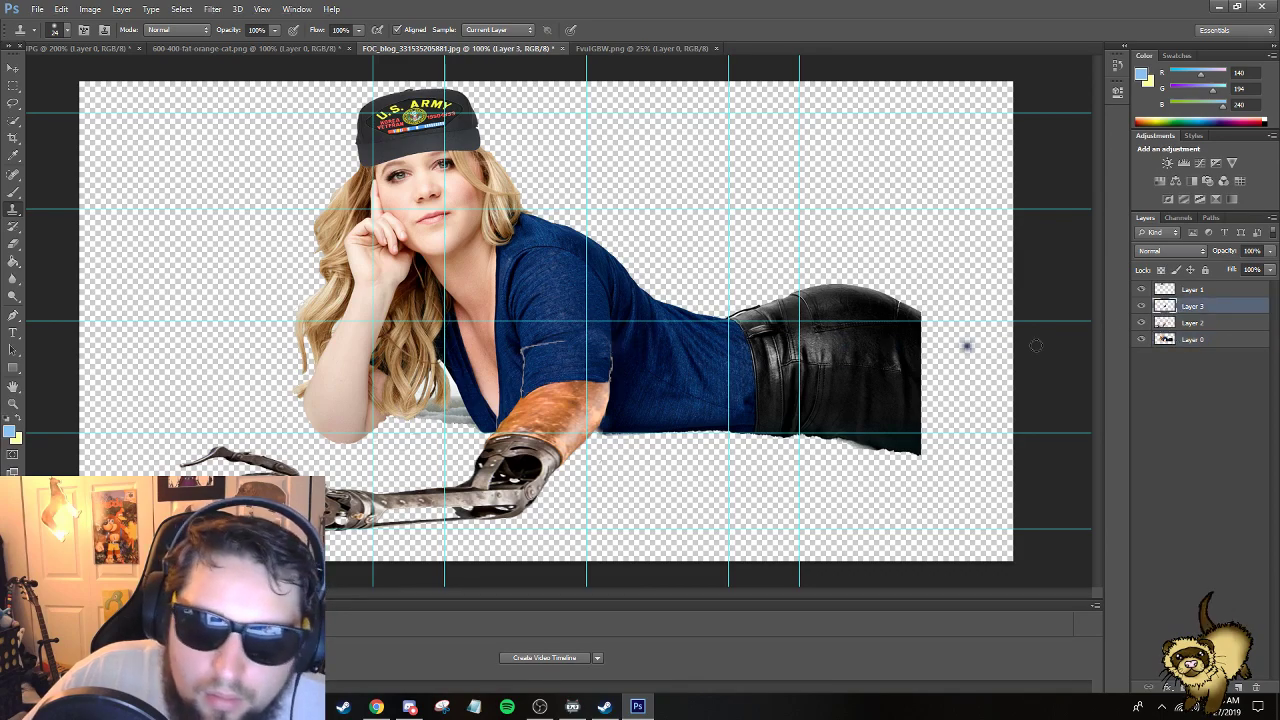
pyautogui.moveTo(558, 344); pyautogui.dragTo(530, 348)
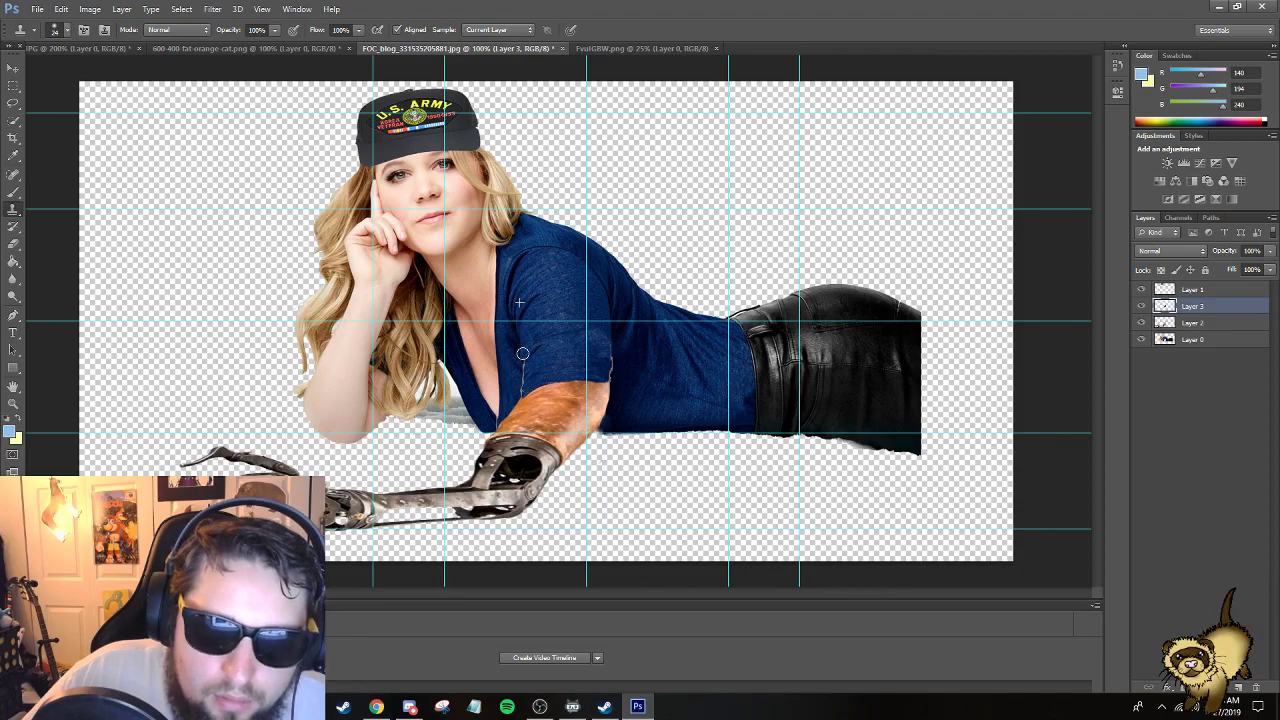
pyautogui.moveTo(522, 353); pyautogui.dragTo(521, 393)
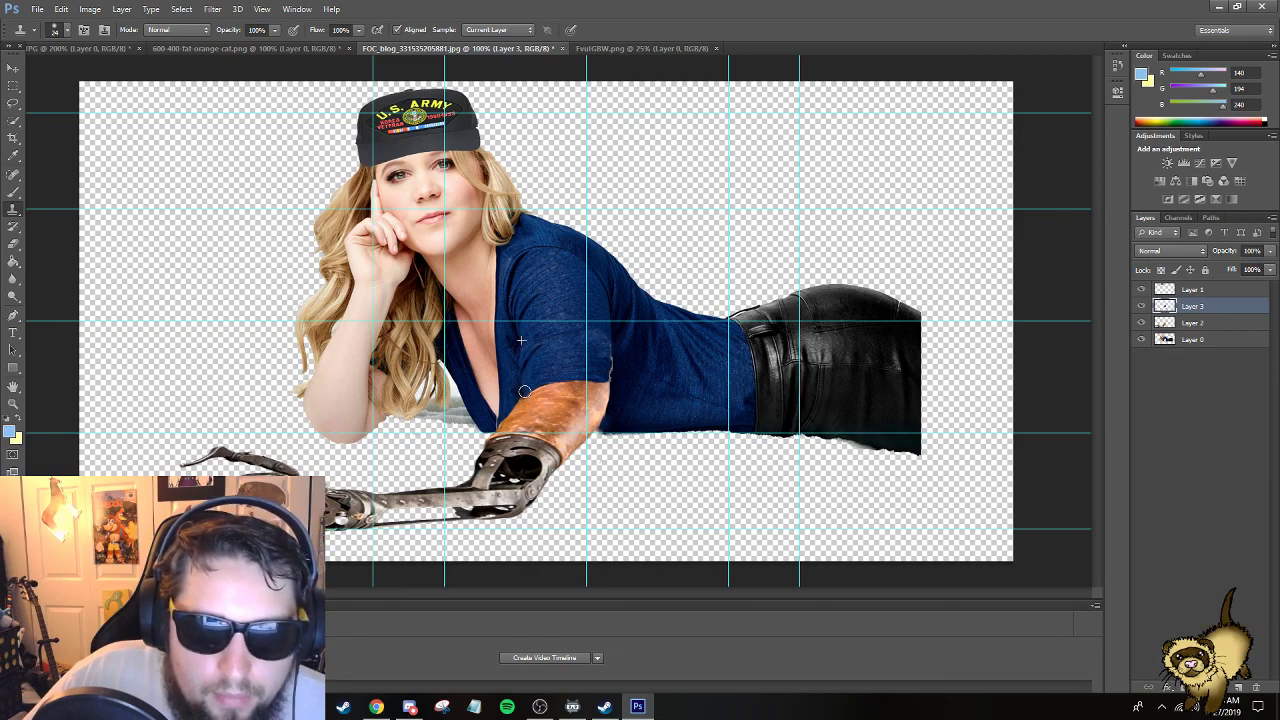
# Clone shirt fabric over the remaining light edge at the rear corner of the sleeve hem, on Layer 3 and Layer 0.
pyautogui.click(1205, 340)
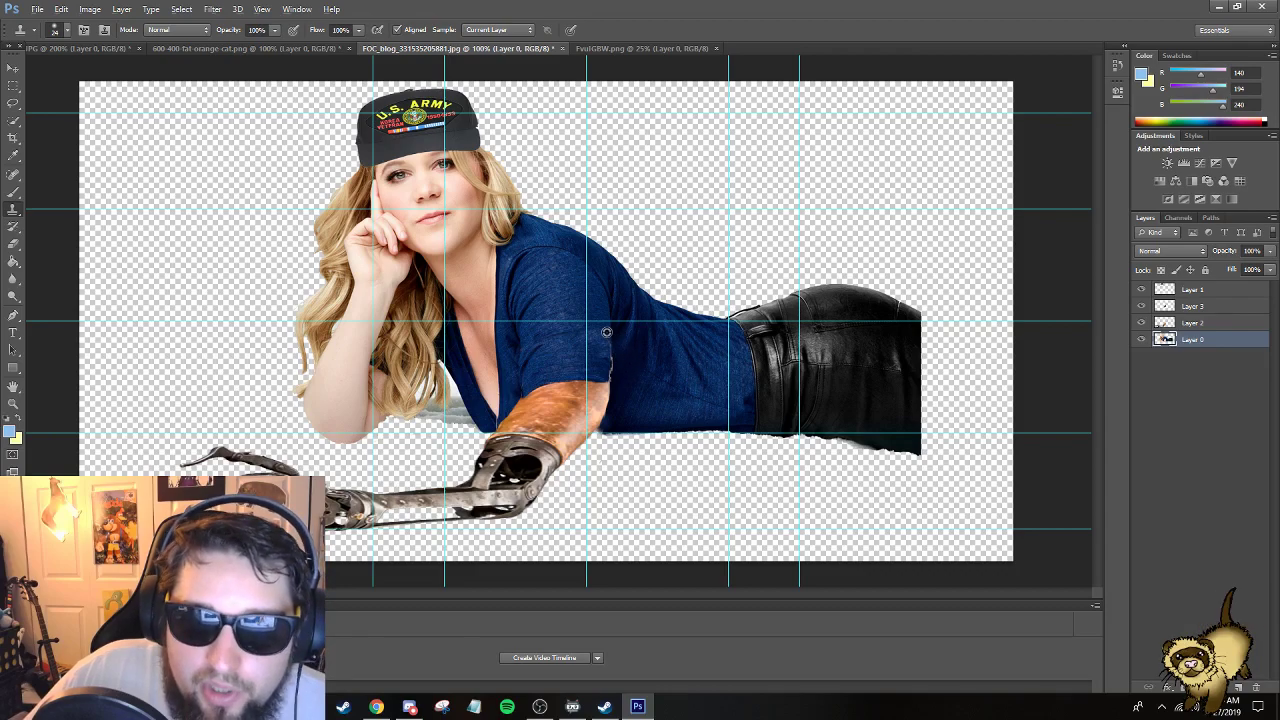
pyautogui.click(1195, 306)
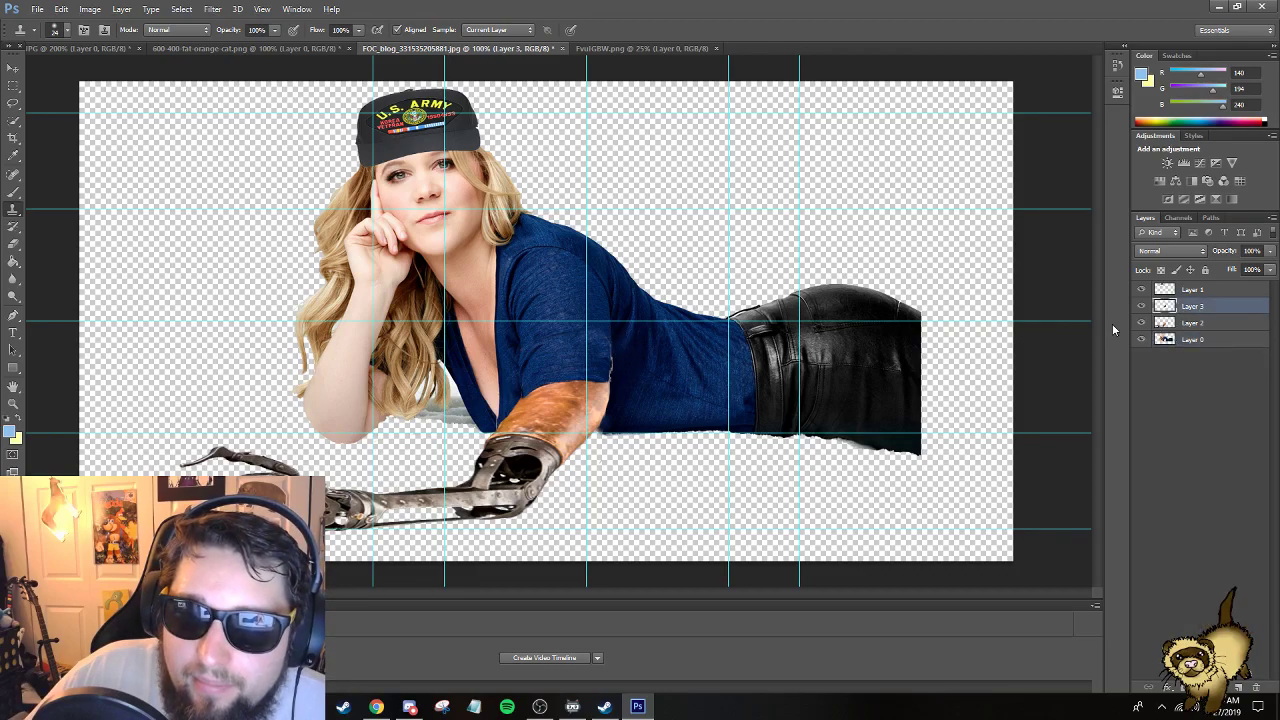
pyautogui.moveTo(608, 361); pyautogui.dragTo(611, 370)
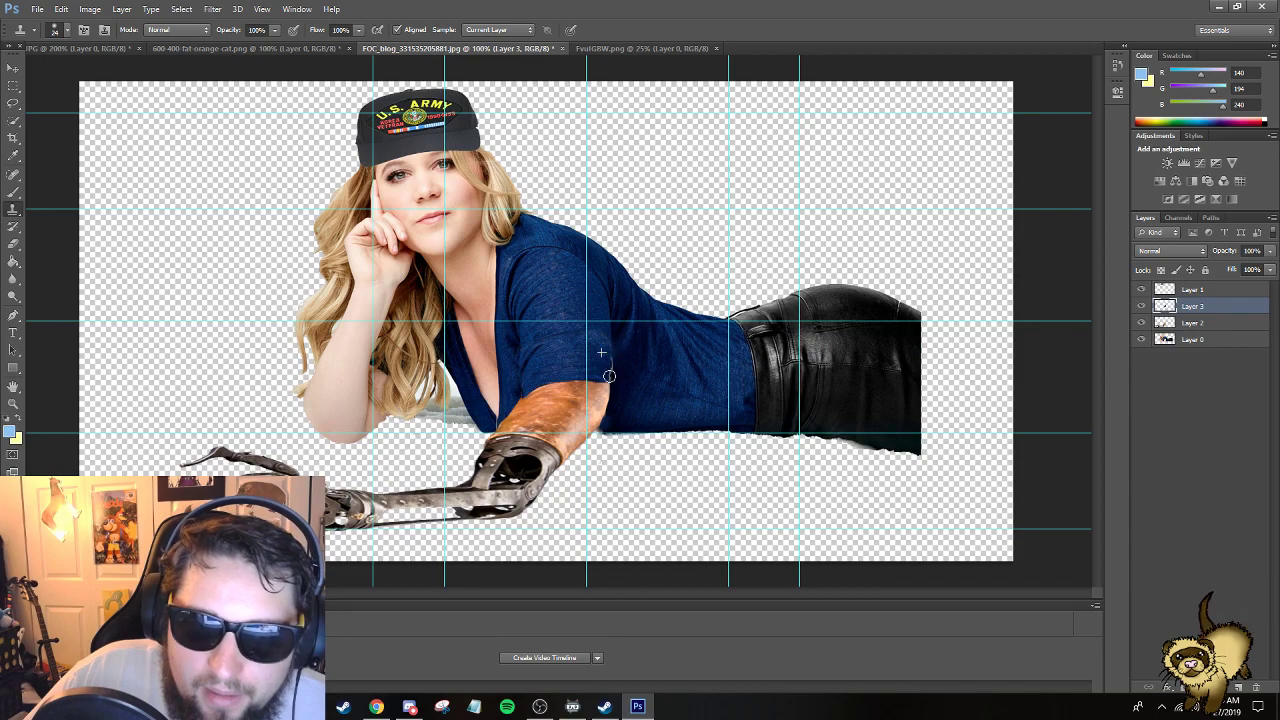
pyautogui.click(1185, 340)
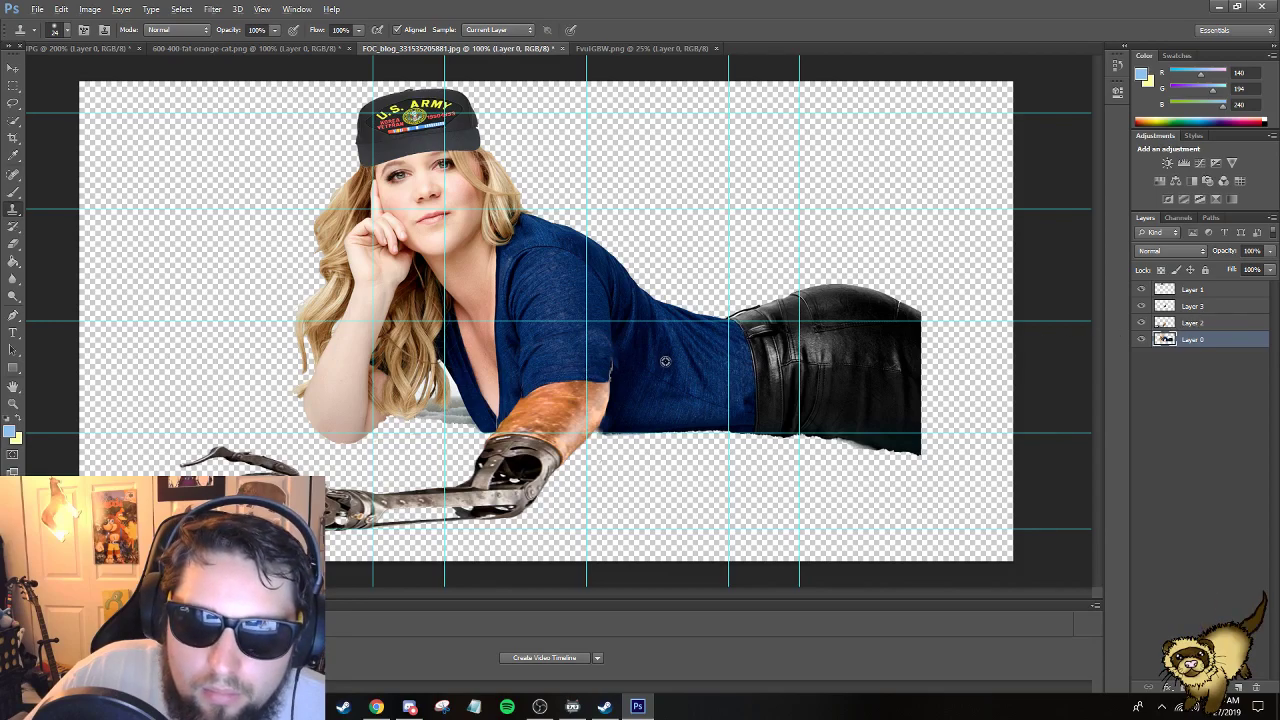
pyautogui.moveTo(608, 372); pyautogui.dragTo(610, 377)
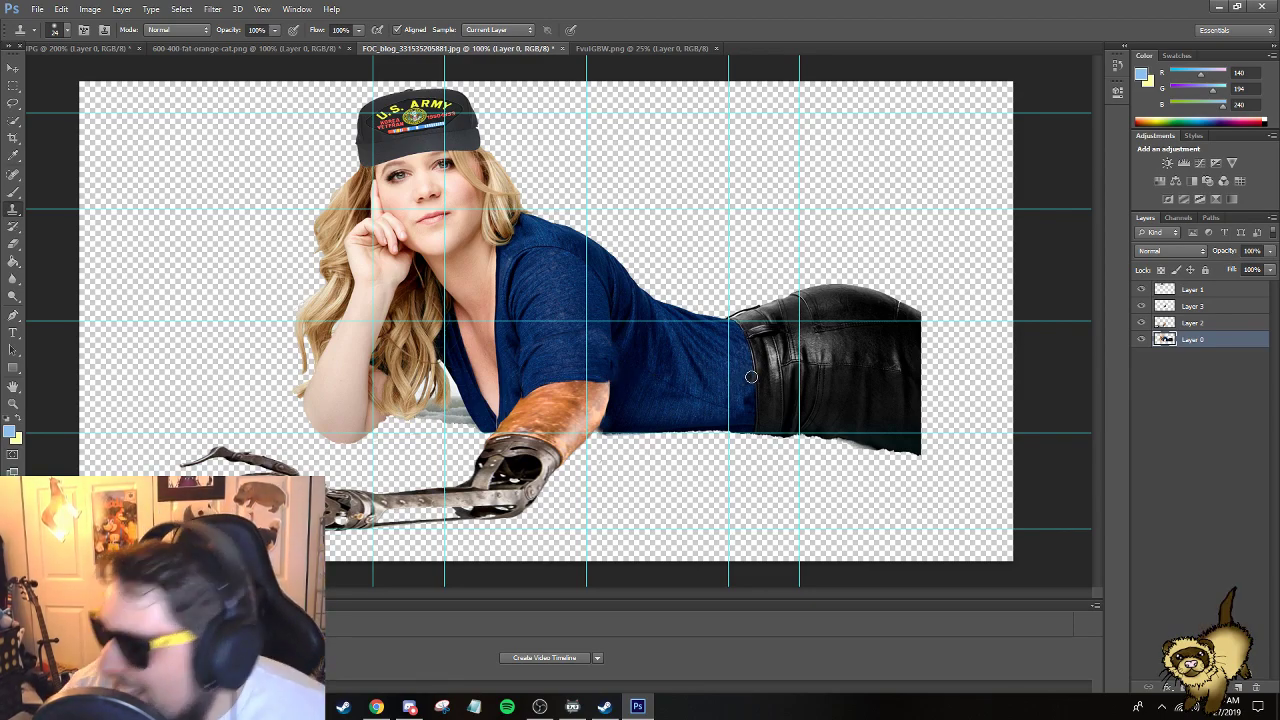
# Save a PNG copy of the finished cut-out in the Yemmycast folder as "army vet".
pyautogui.click(12, 68)
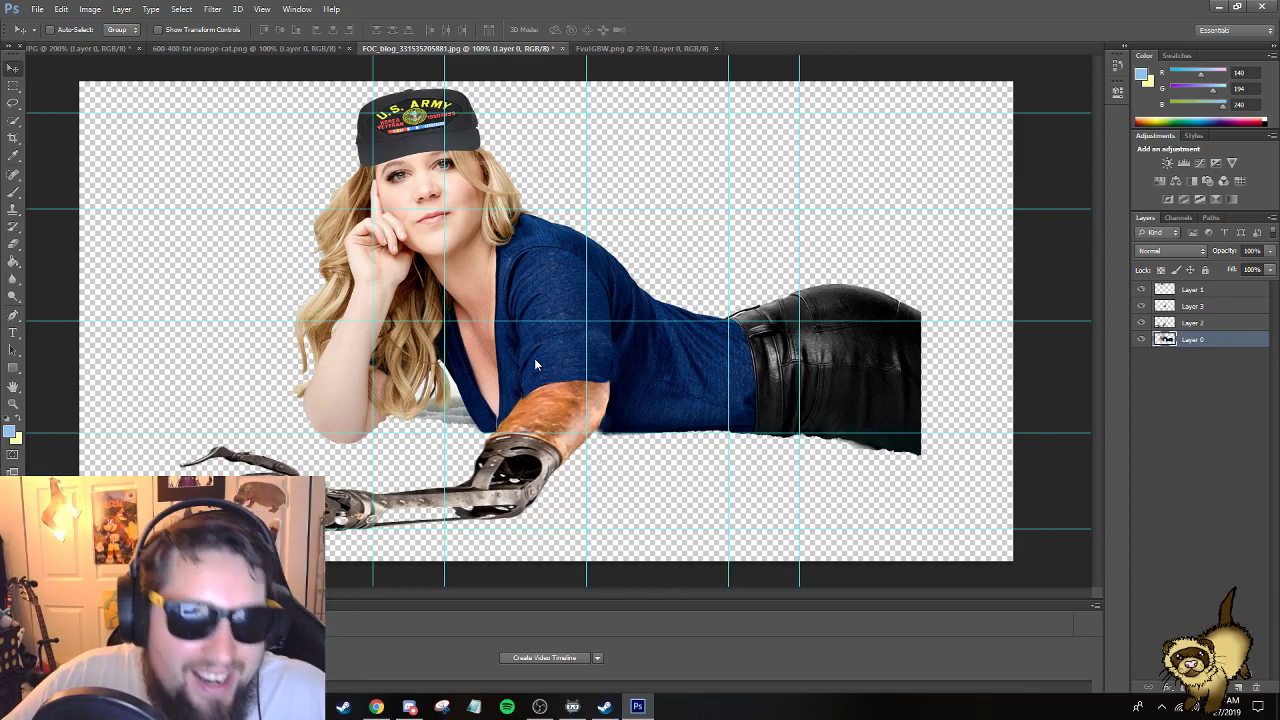
pyautogui.hotkey('ctrl', 'shift', 's')
pyautogui.click(737, 363)
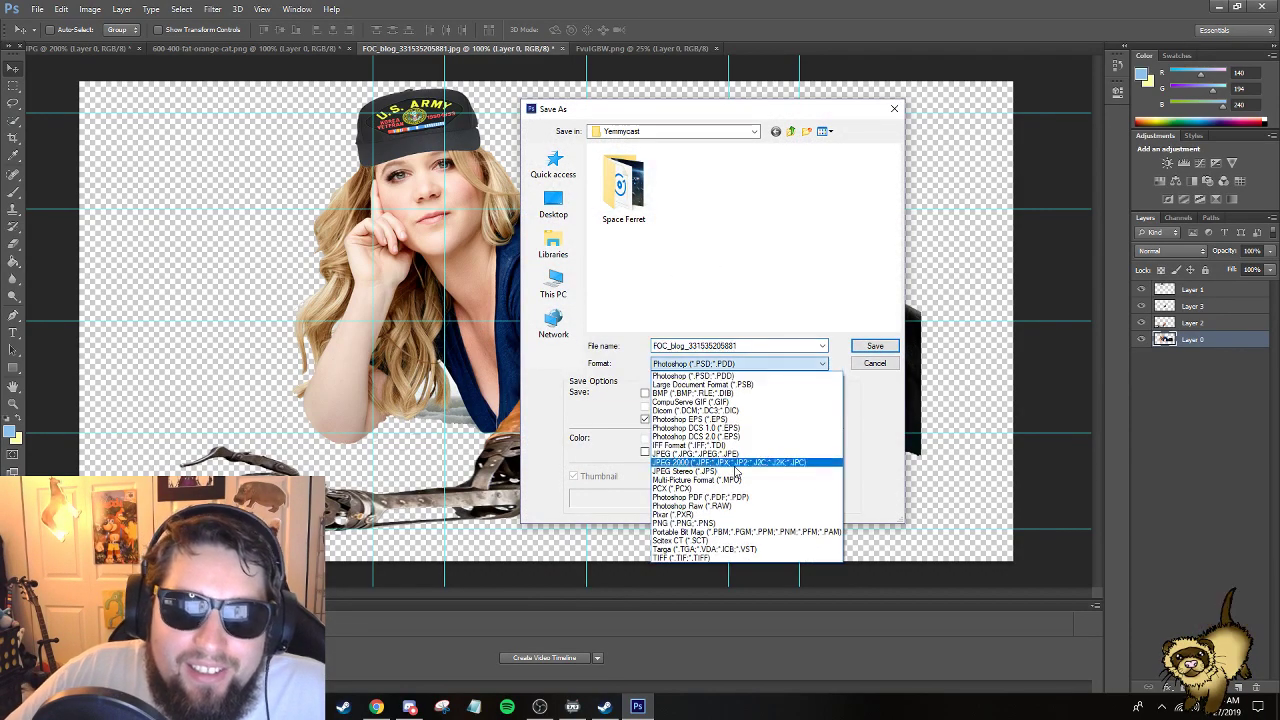
pyautogui.click(681, 524)
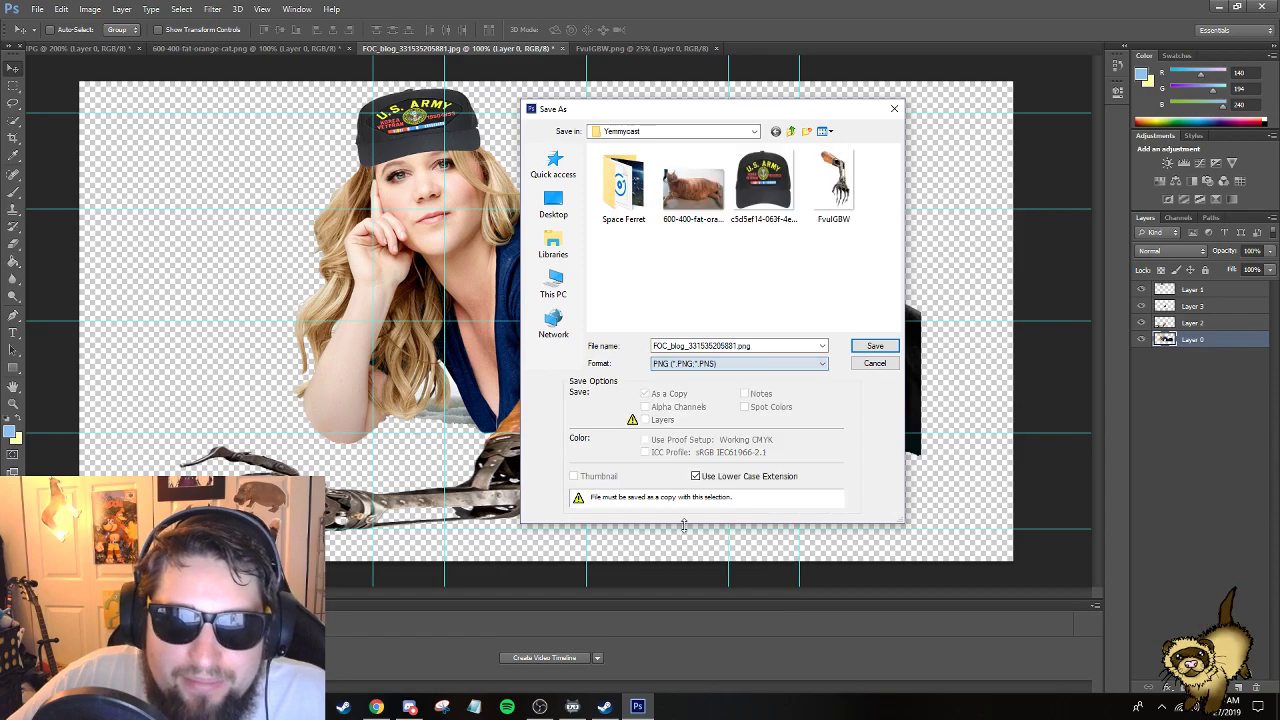
pyautogui.doubleClick(740, 345)
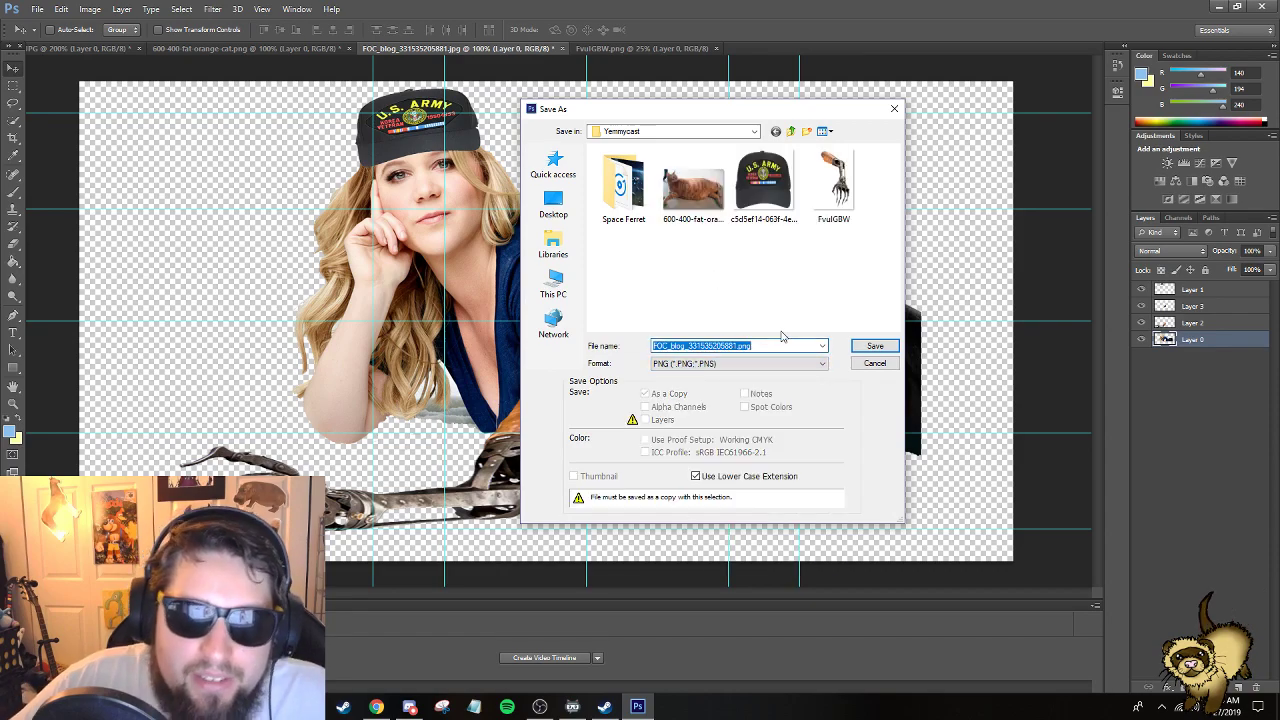
pyautogui.write('am')
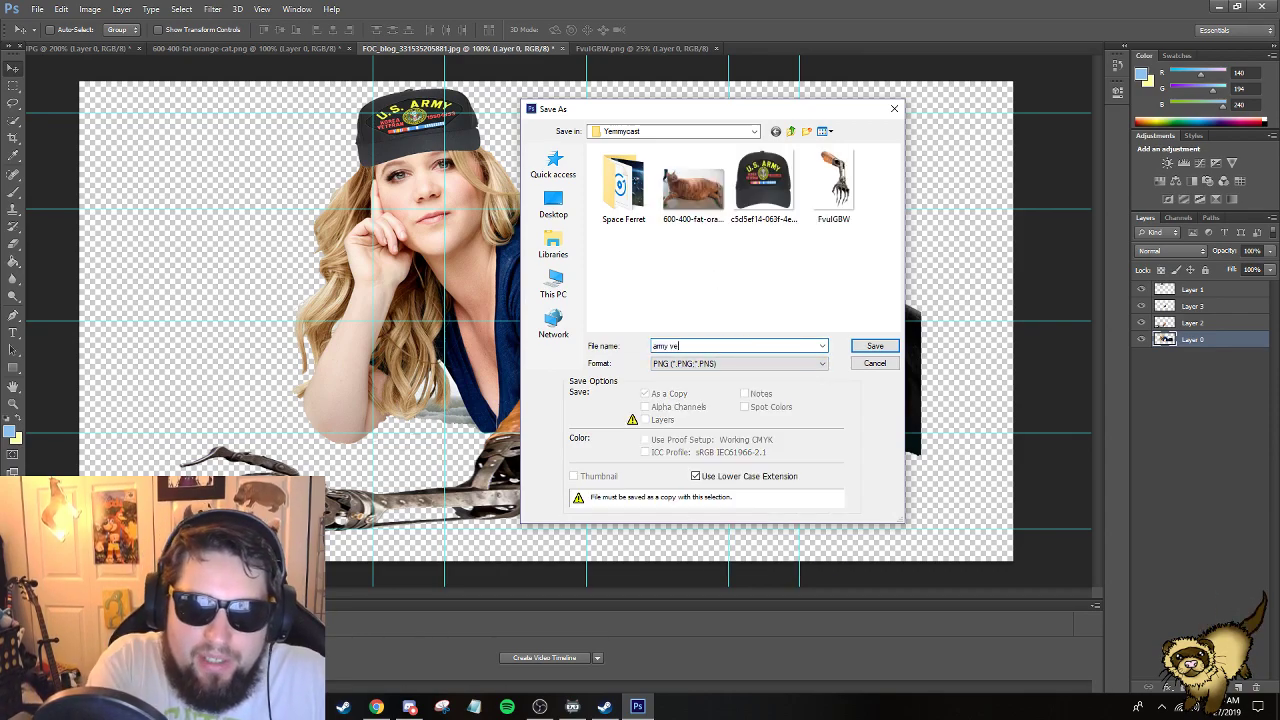
pyautogui.write('y ve')
pyautogui.press('Return')
pyautogui.press('Return')
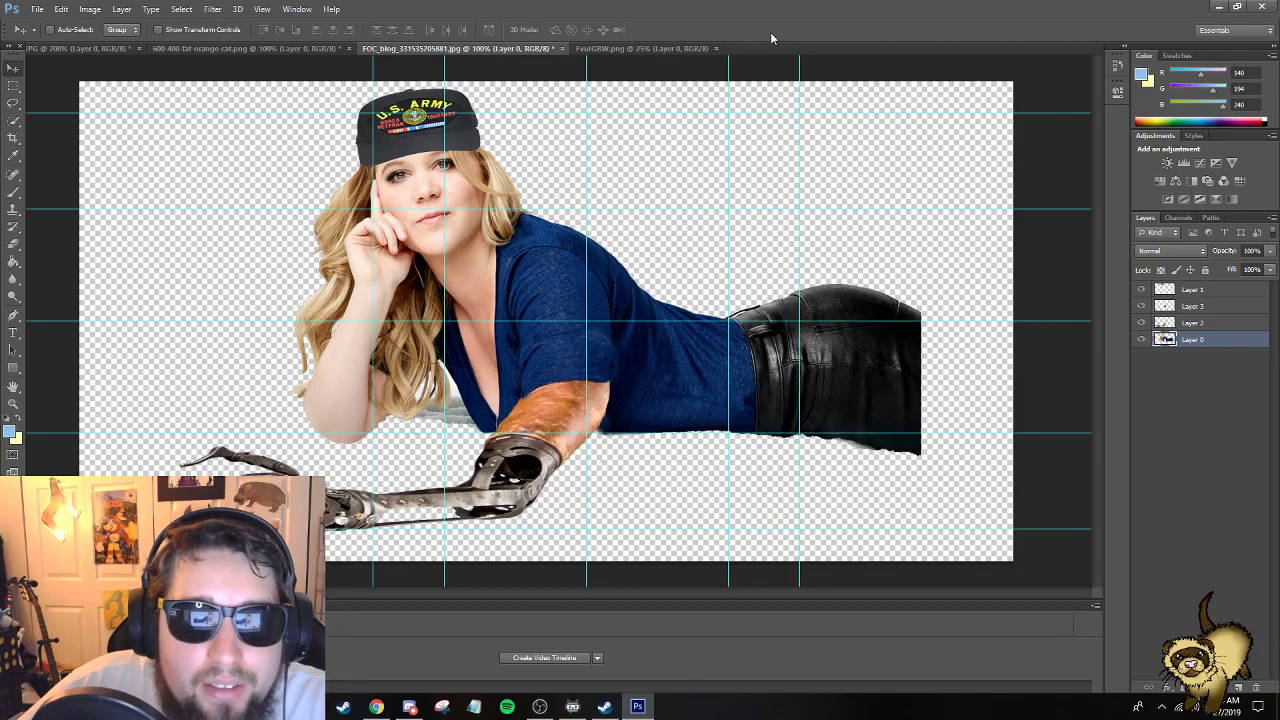
# Close the prosthetic arm image and the layered Amy Schumer document without saving changes.
pyautogui.click(716, 48)
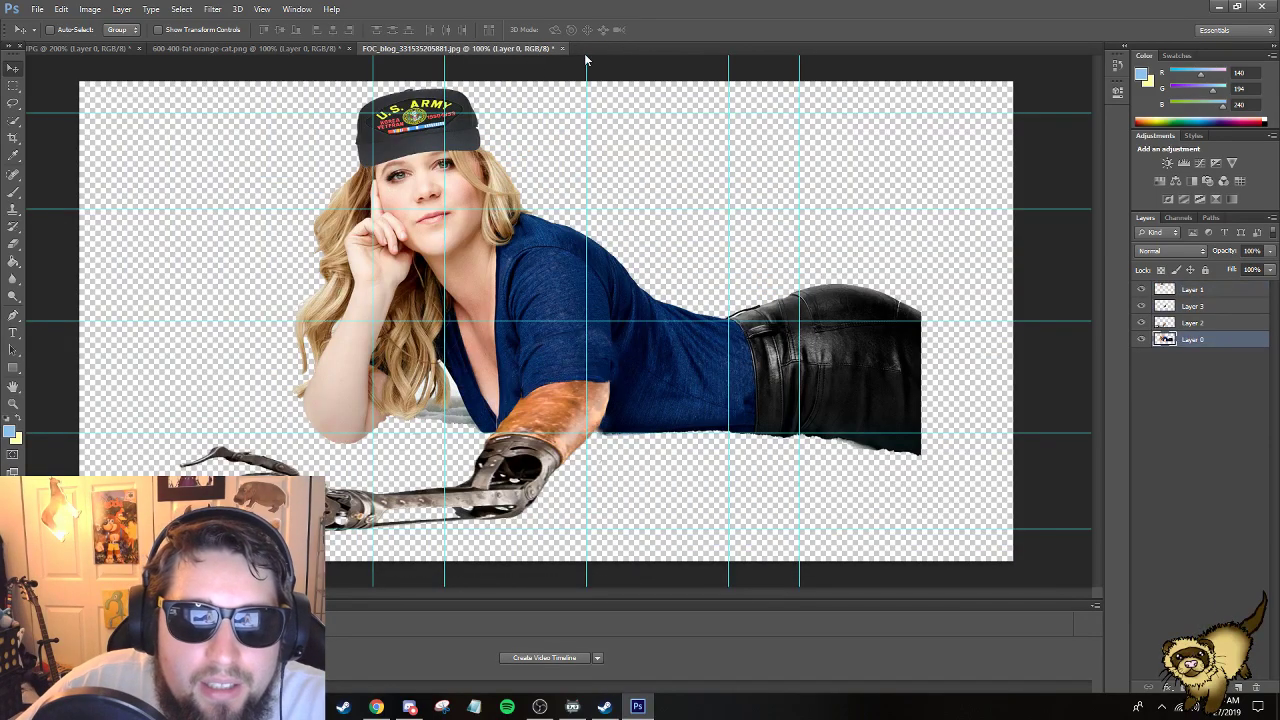
pyautogui.click(562, 48)
pyautogui.click(629, 257)
# Open army vet.png from the Yemmycast folder.
pyautogui.click(37, 9)
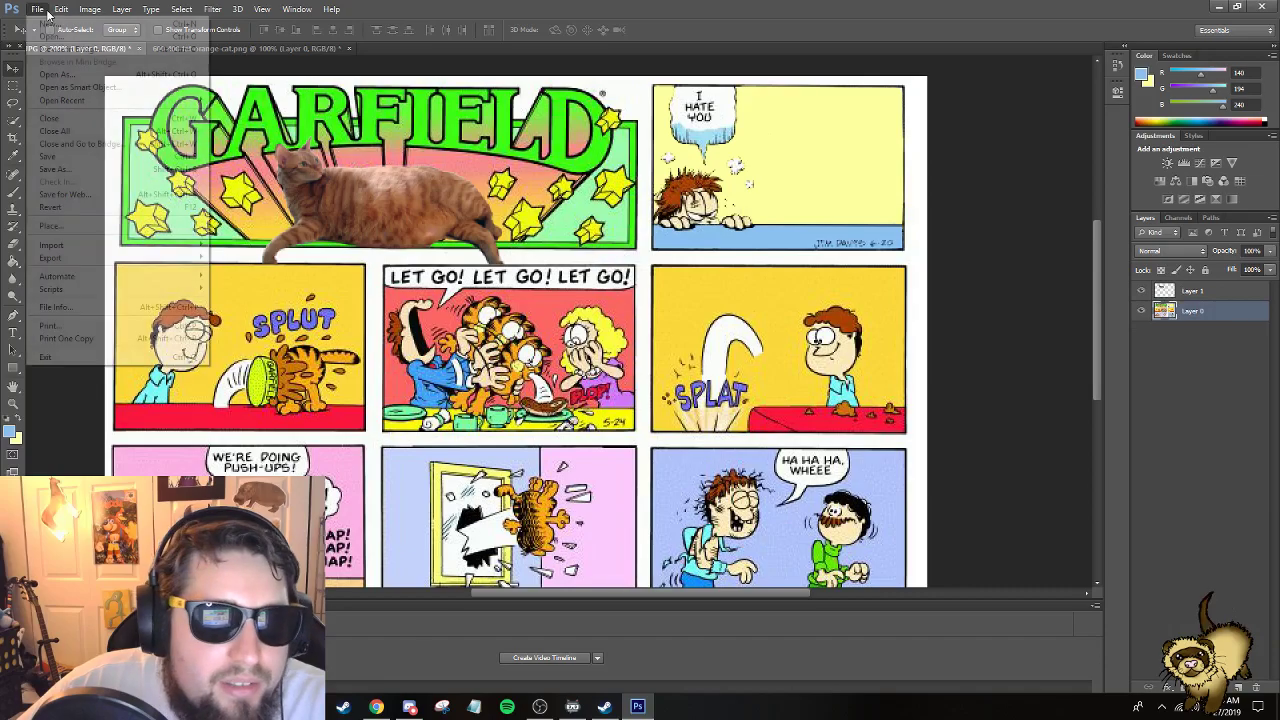
pyautogui.click(48, 37)
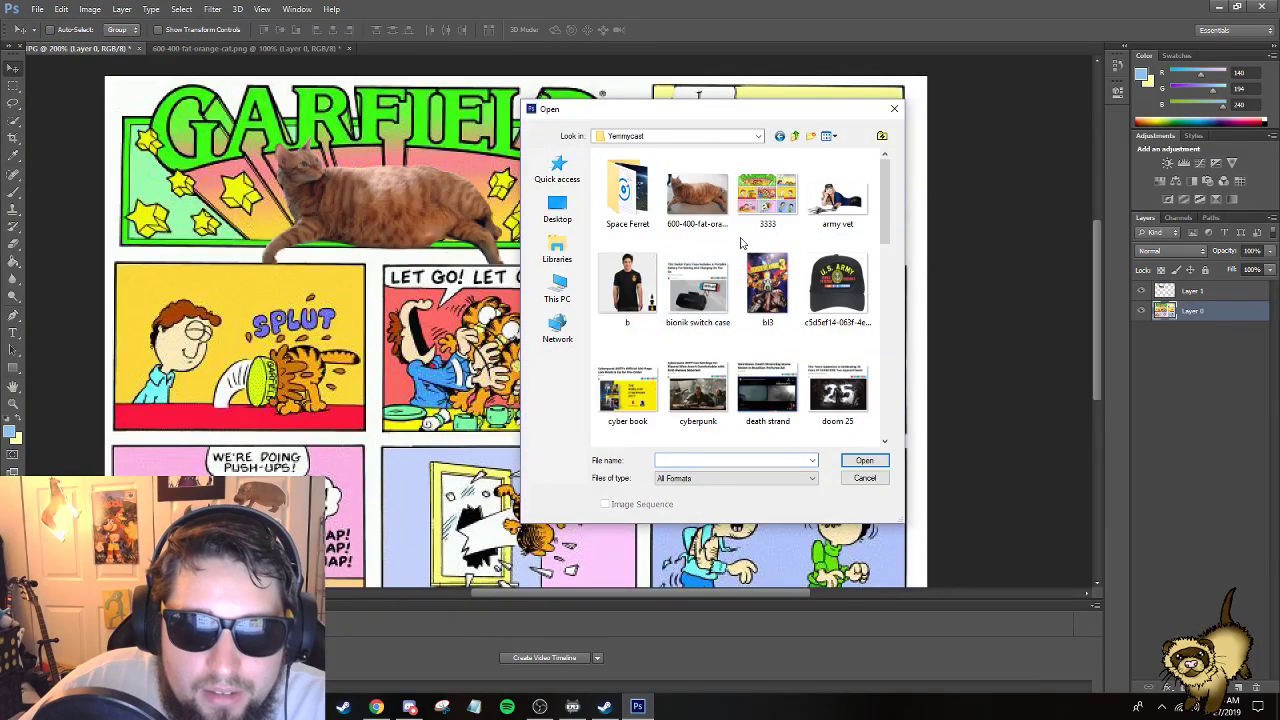
pyautogui.doubleClick(838, 195)
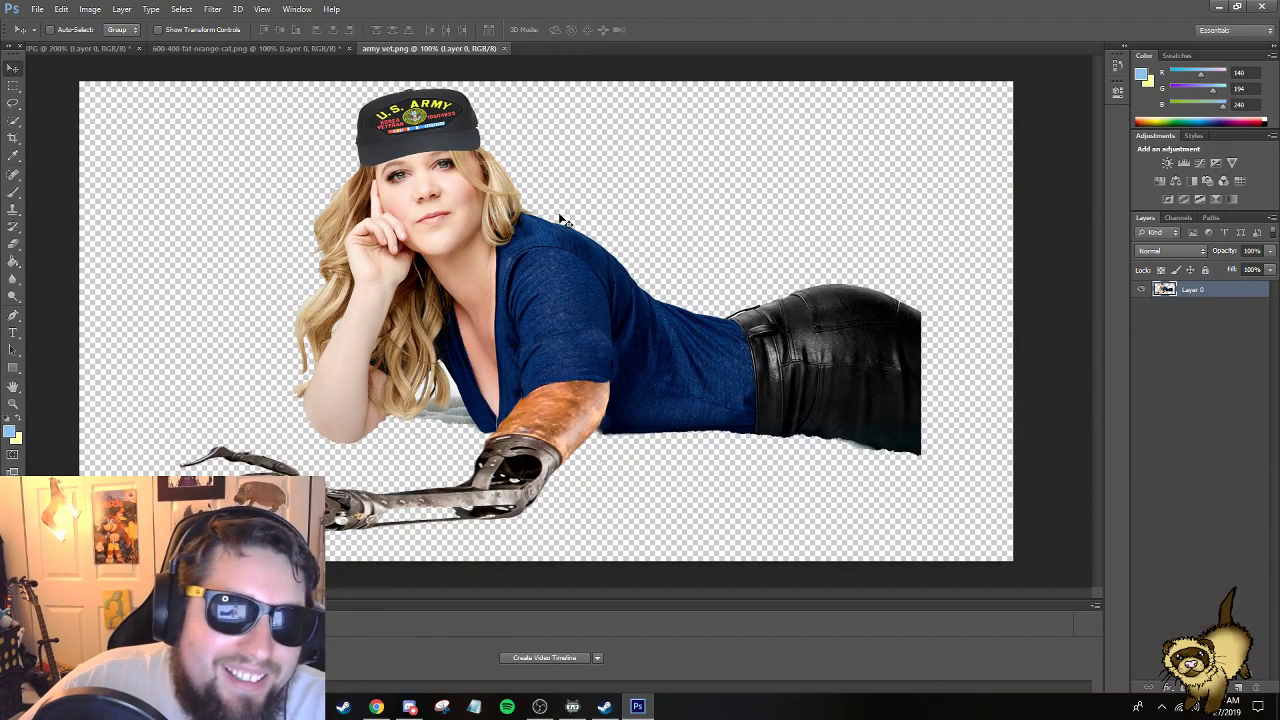
# Copy the army vet cut-out onto the comic page, scaled down to lie along the counter in the "I HATE YOU" panel.
pyautogui.moveTo(500, 220); pyautogui.dragTo(337, 71)
pyautogui.moveTo(267, 50); pyautogui.dragTo(633, 142)
pyautogui.hotkey('ctrl', 't')
pyautogui.moveTo(97, 508); pyautogui.dragTo(725, 160)
pyautogui.moveTo(850, 165); pyautogui.dragTo(856, 227)
pyautogui.press('Return')
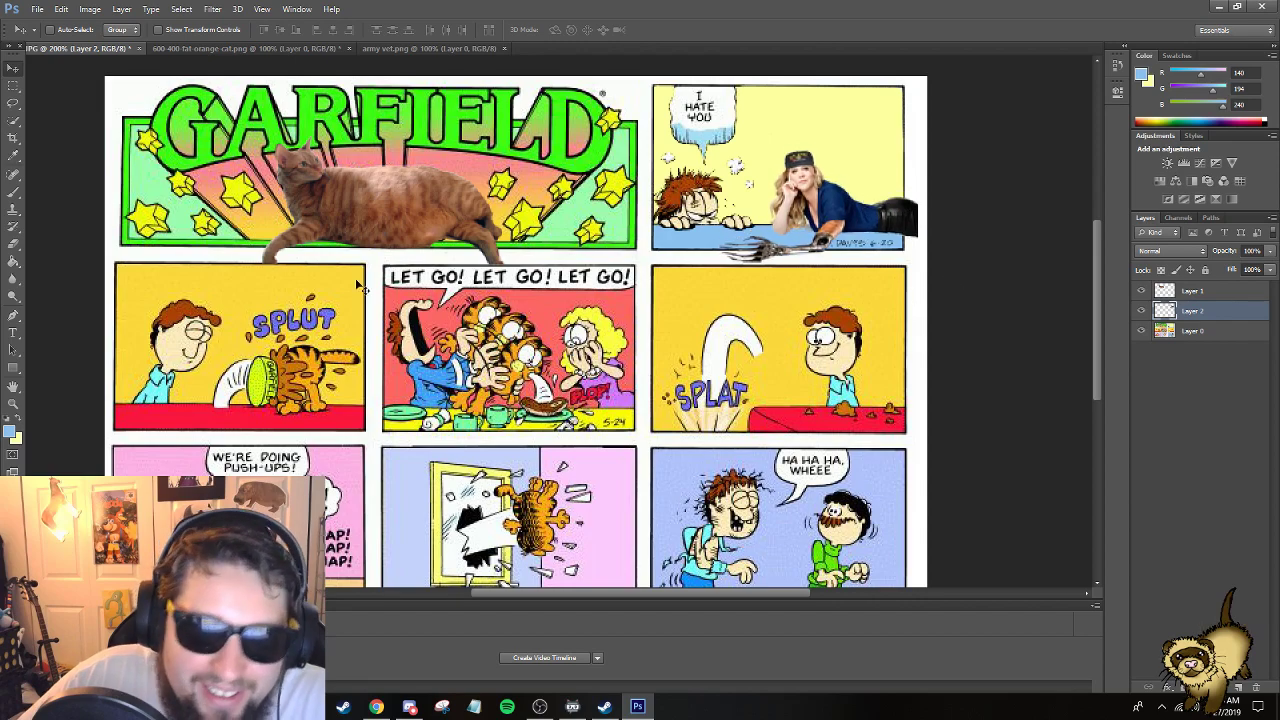
# Erase the part of the prosthetic hand sticking out below the "I HATE YOU" panel on Layer 2 with the 27 px Eraser.
pyautogui.click(13, 246)
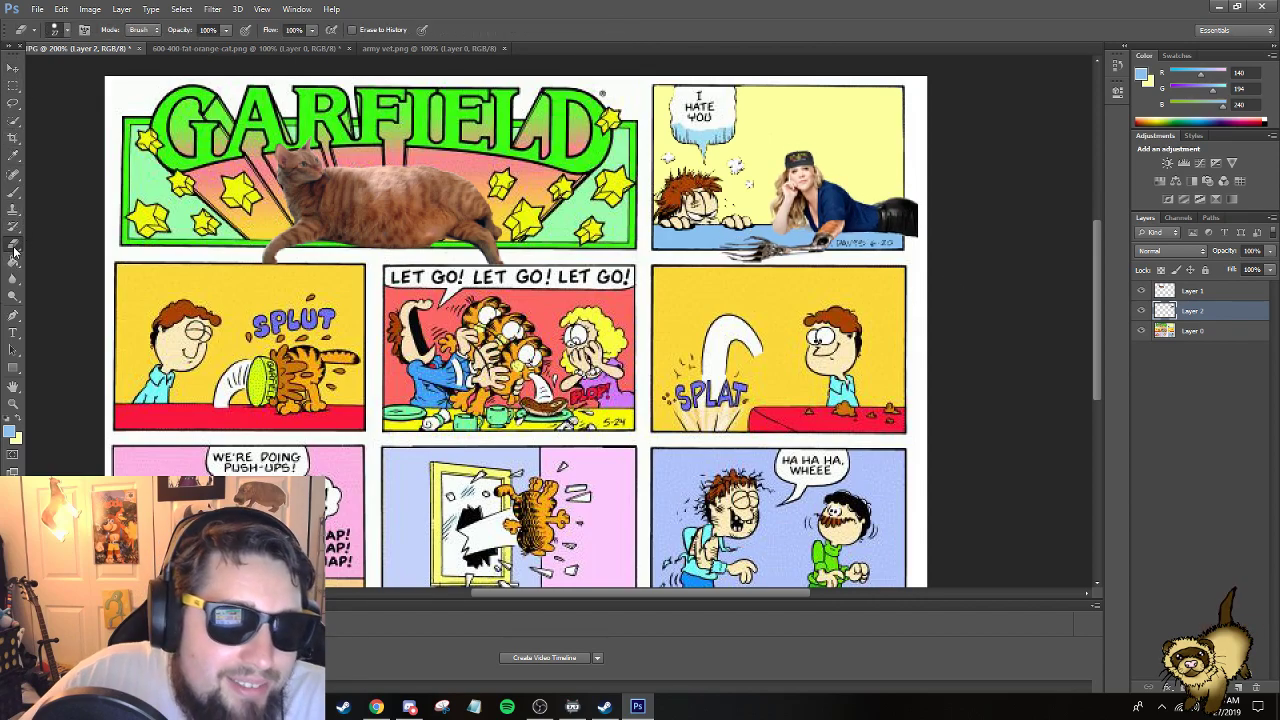
pyautogui.moveTo(800, 265)
pyautogui.mouseDown()
pyautogui.moveTo(732, 271)
pyautogui.moveTo(714, 257)
pyautogui.moveTo(795, 268)
pyautogui.mouseUp()
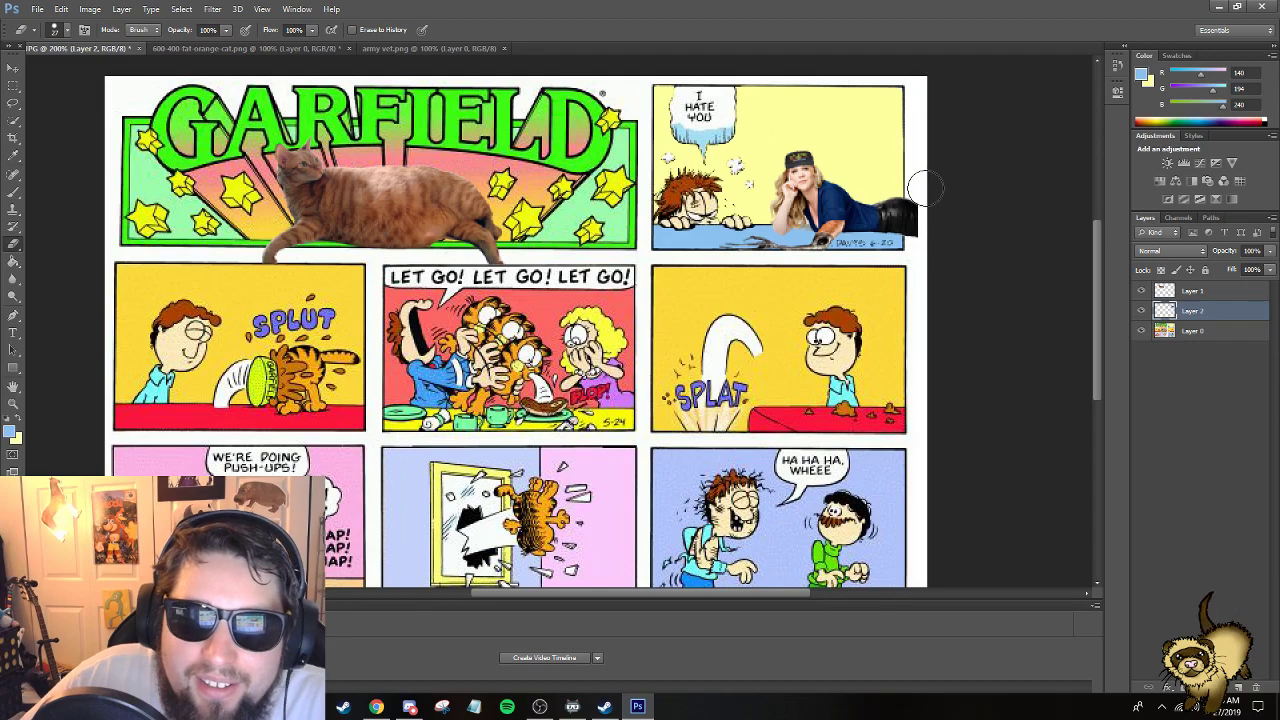
# Erase the part of the reclining woman's legs that sticks out past the edge of the "I HATE YOU" panel.
pyautogui.moveTo(922, 187); pyautogui.dragTo(920, 242)
pyautogui.hotkey('alt', 'z')
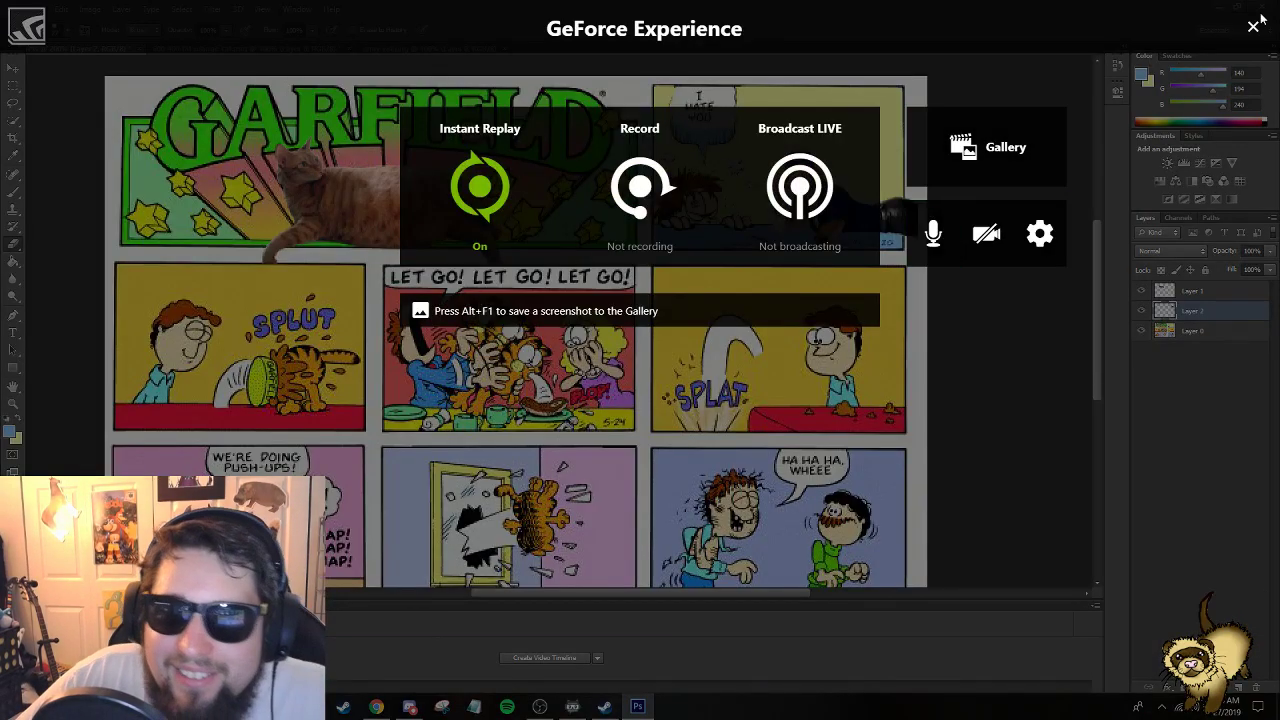
pyautogui.hotkey('alt', 'z')
pyautogui.moveTo(924, 197)
pyautogui.mouseDown()
pyautogui.moveTo(923, 256)
pyautogui.moveTo(917, 200)
pyautogui.moveTo(920, 228)
pyautogui.mouseUp()
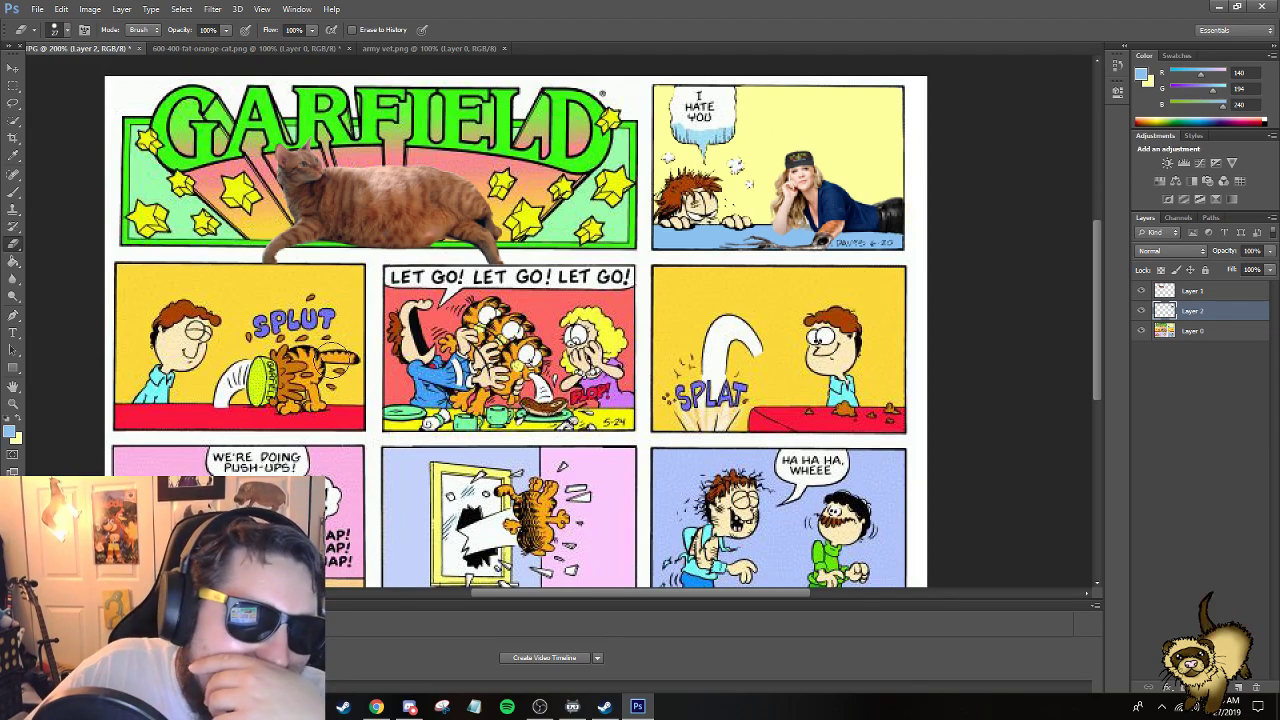
# Remove the orange cat's tail and body from the SPLUT panel on Layer 0 with the Magic Eraser.
pyautogui.scroll(-1, 965, 243)
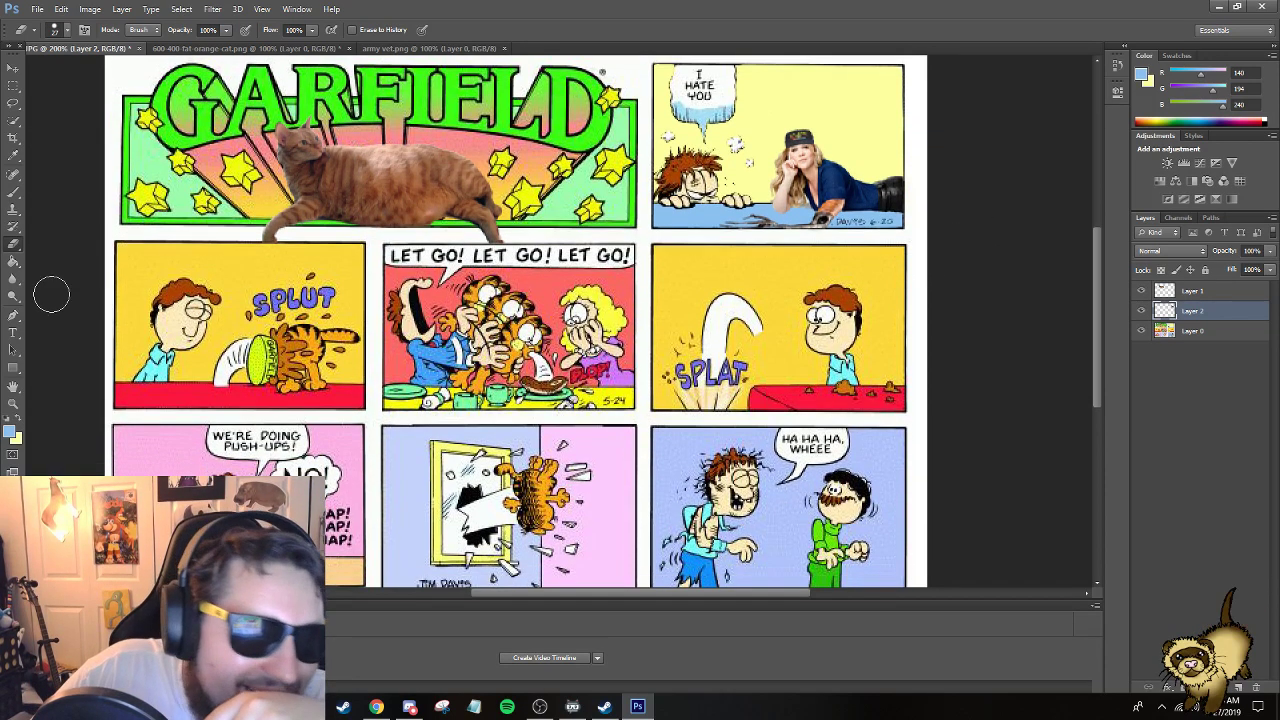
pyautogui.rightClick(12, 244)
pyautogui.click(70, 267)
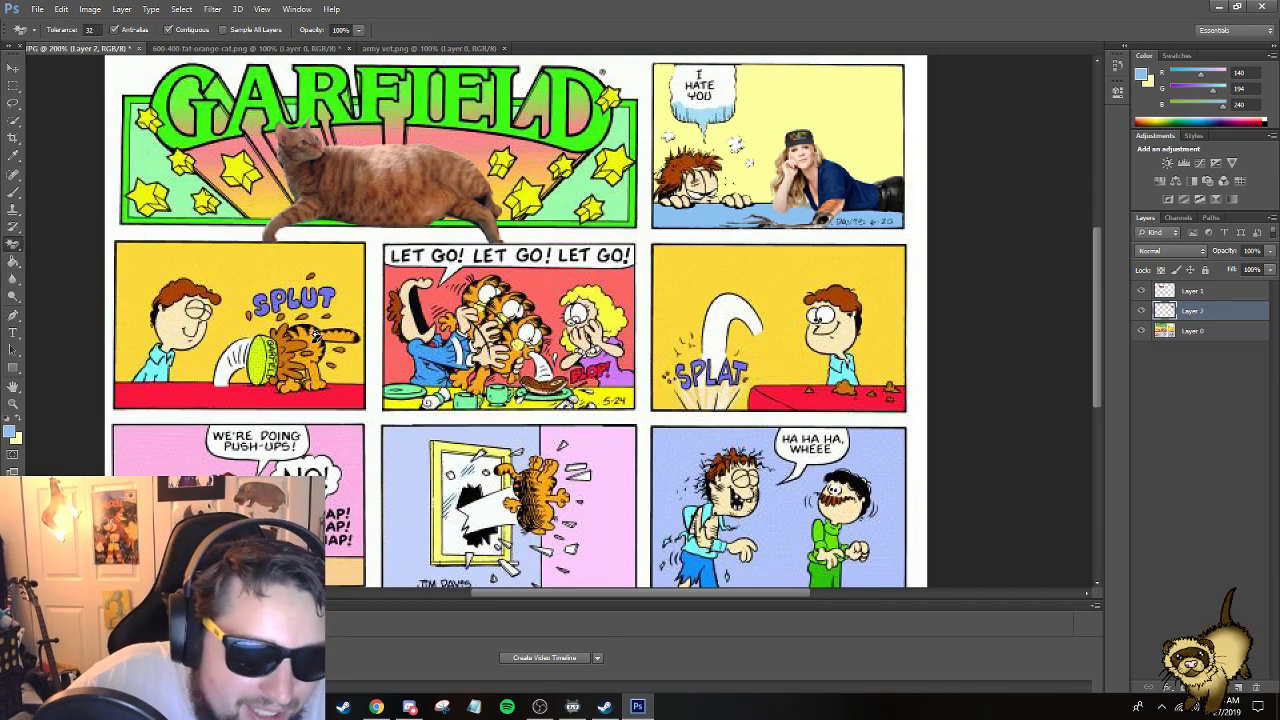
pyautogui.click(1192, 334)
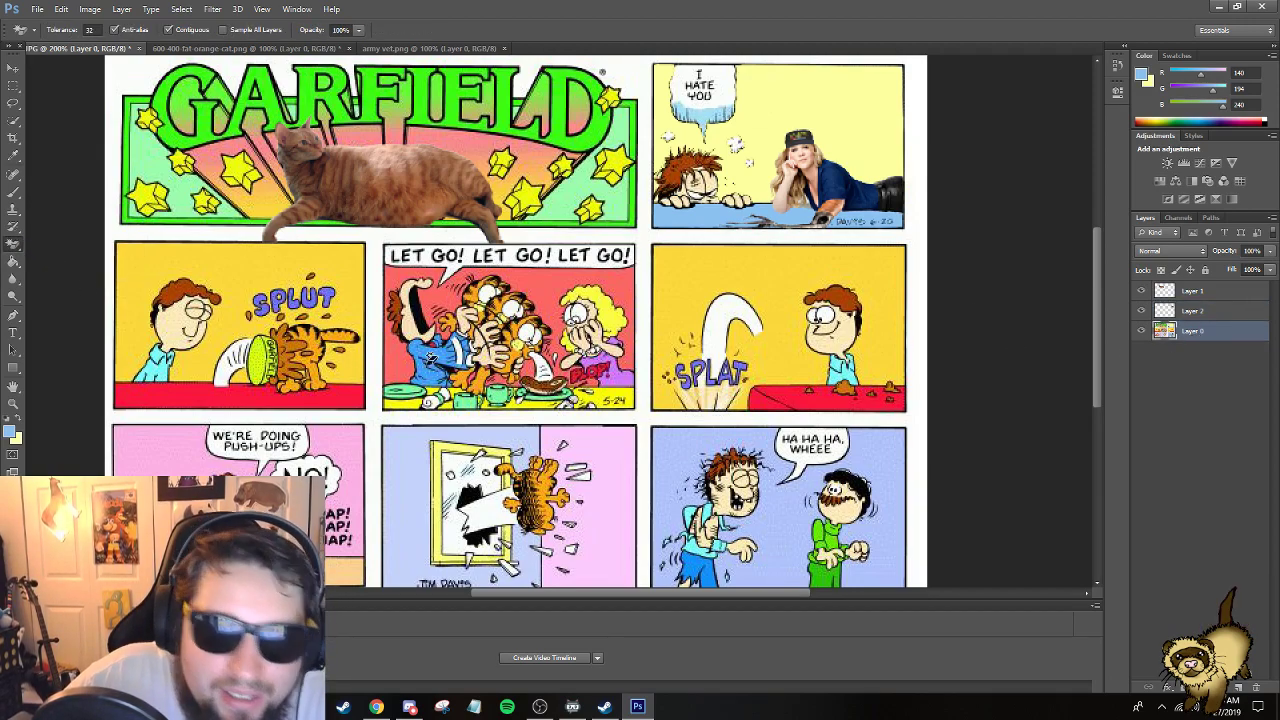
pyautogui.click(343, 328)
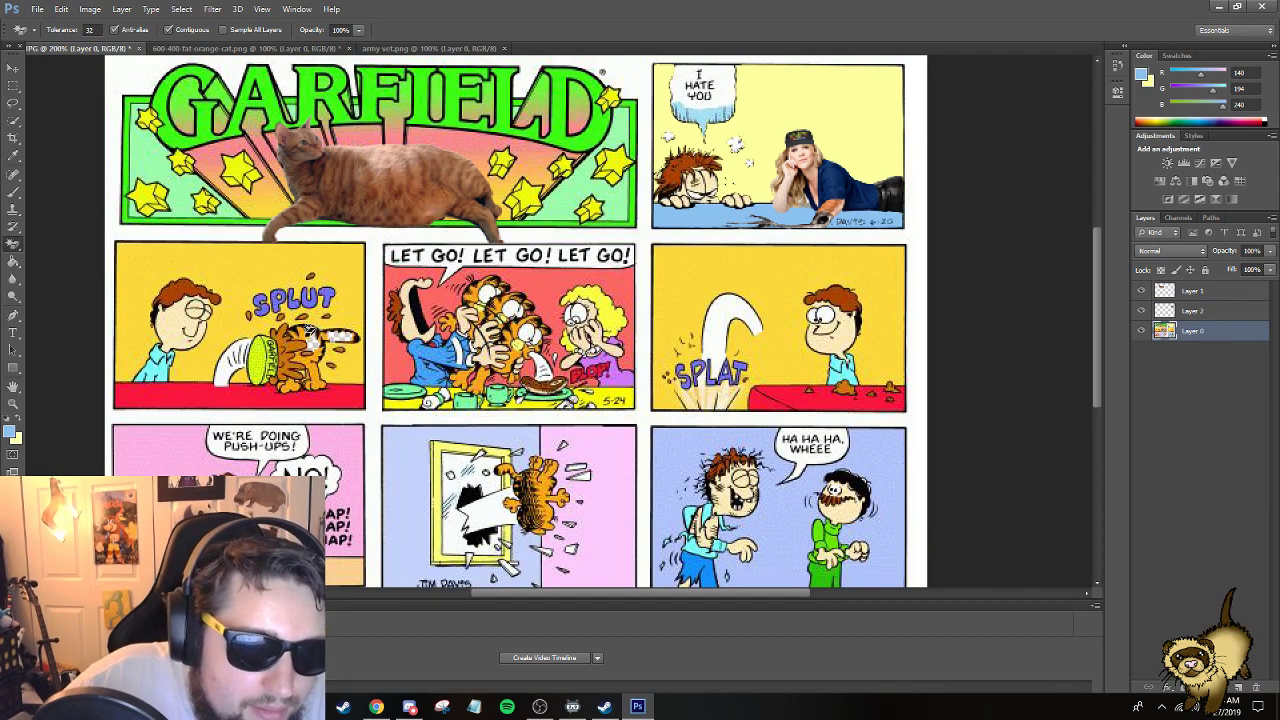
pyautogui.click(318, 362)
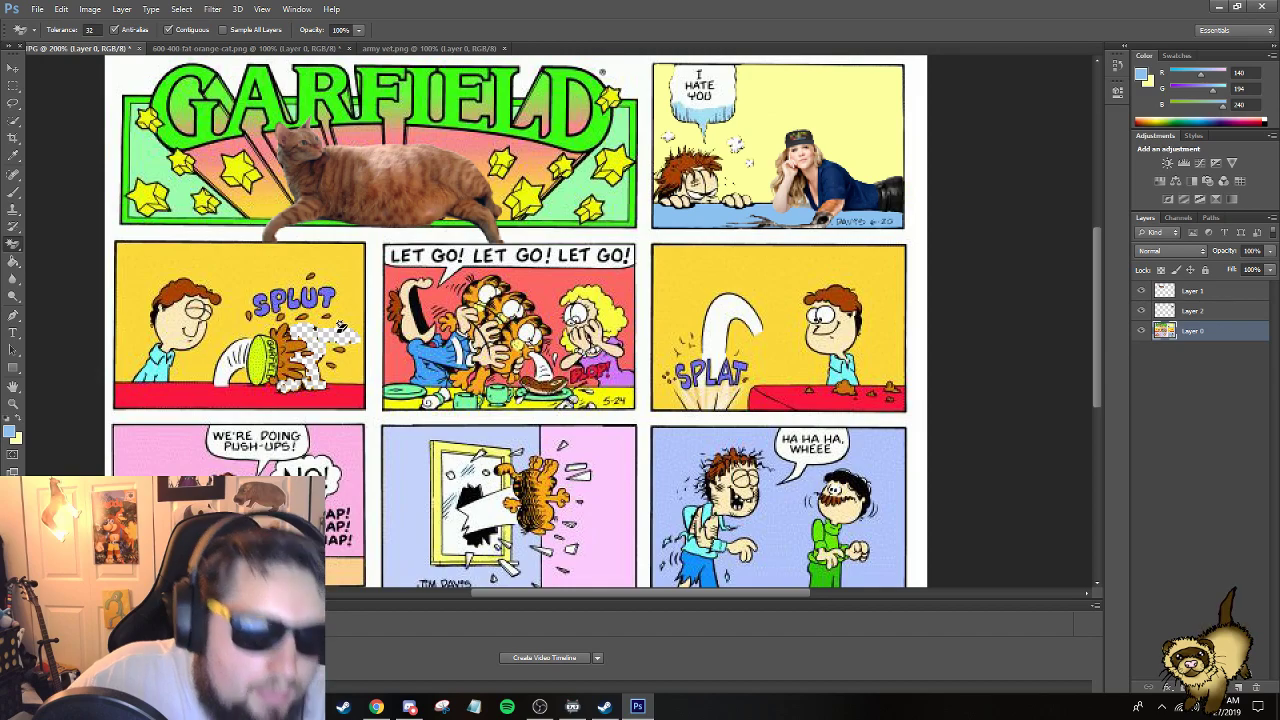
# Fill the erased cat area in the SPLUT panel with the background yellow (fbd83c) using the Paint Bucket.
pyautogui.click(14, 156)
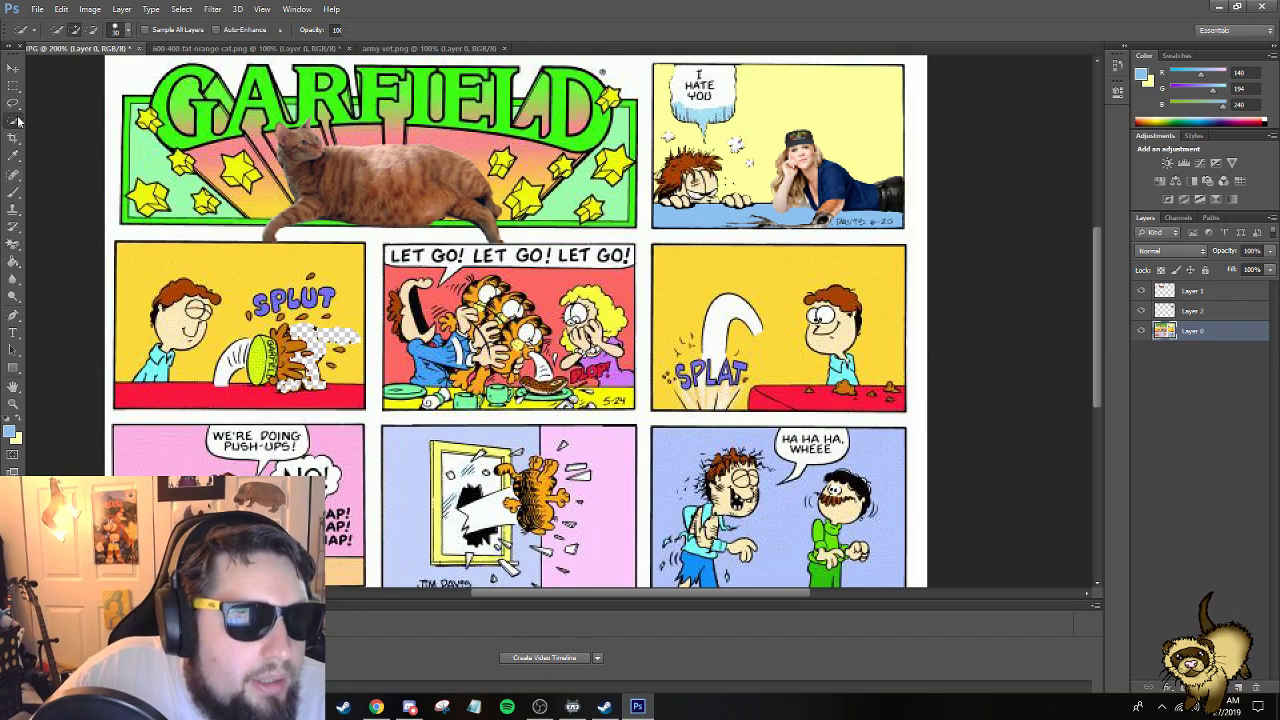
pyautogui.click(13, 262)
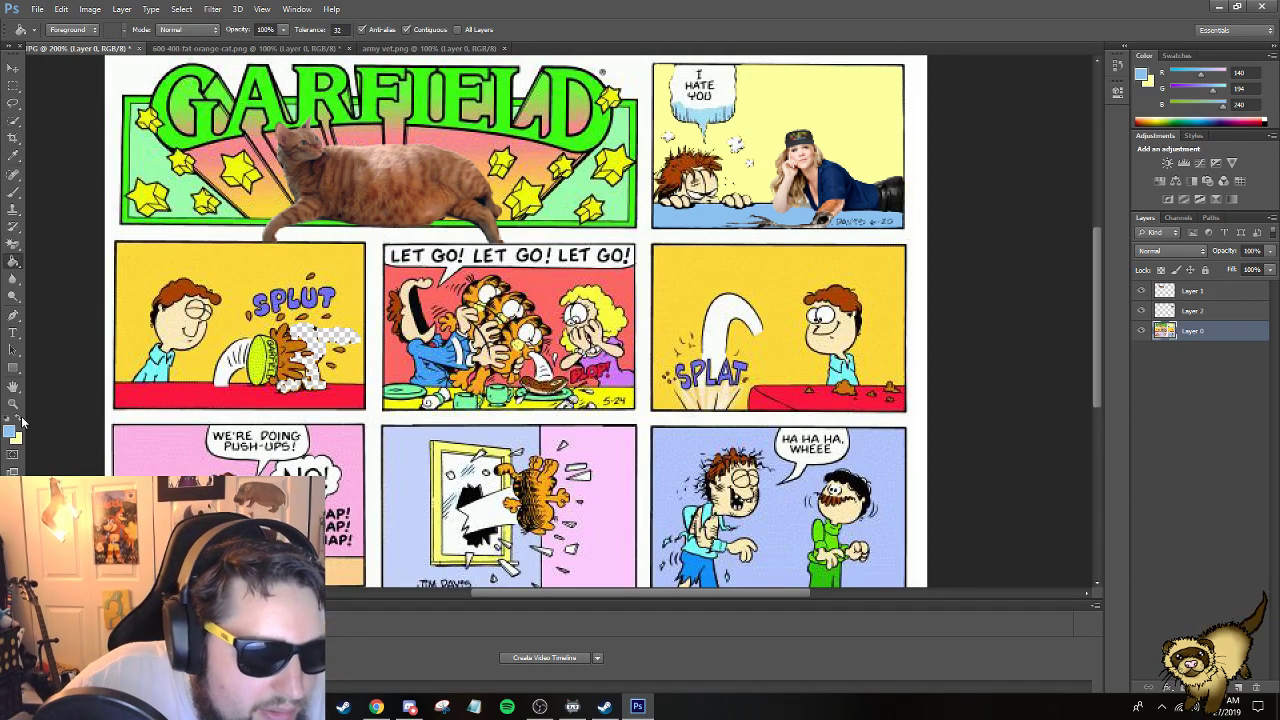
pyautogui.click(12, 435)
pyautogui.click(384, 192)
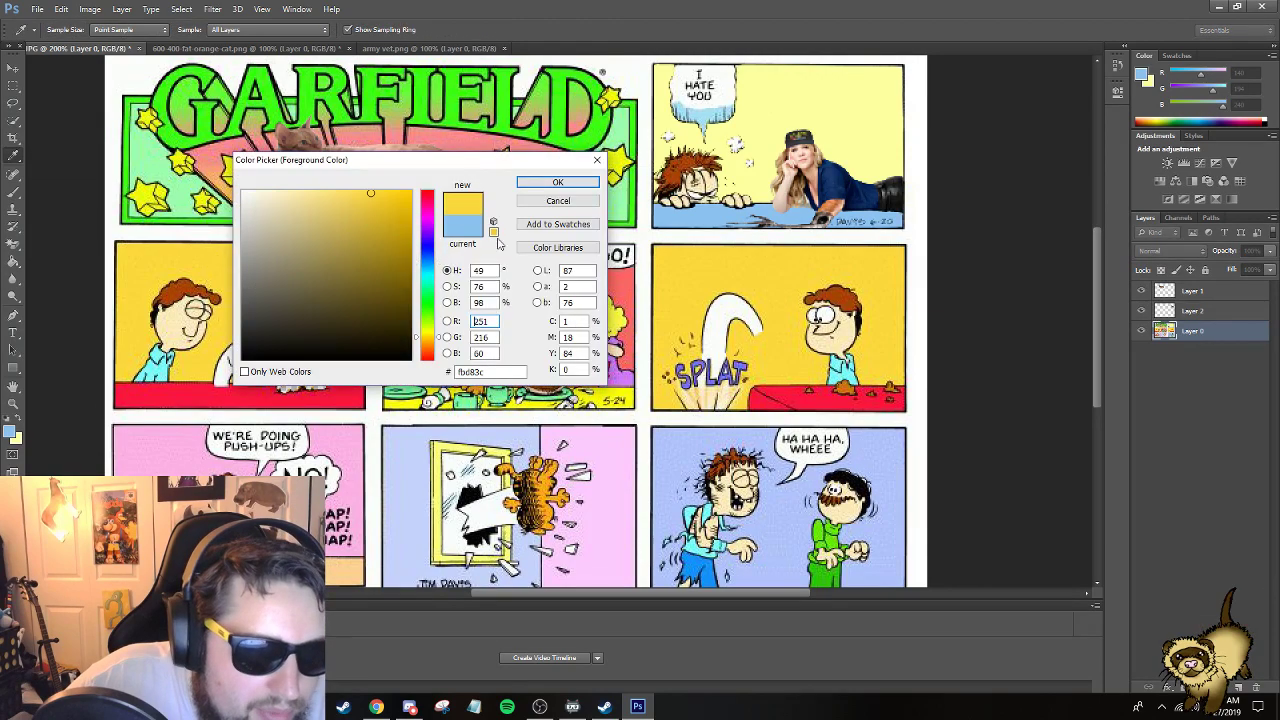
pyautogui.click(560, 182)
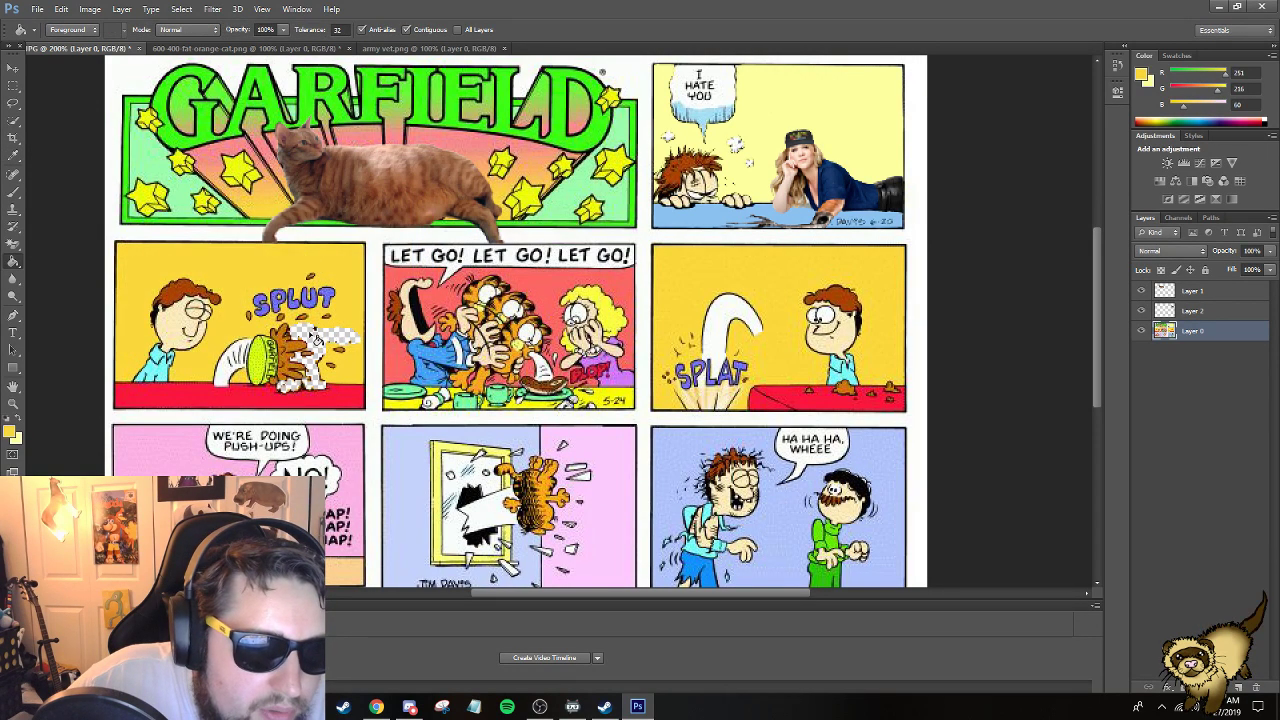
pyautogui.click(316, 339)
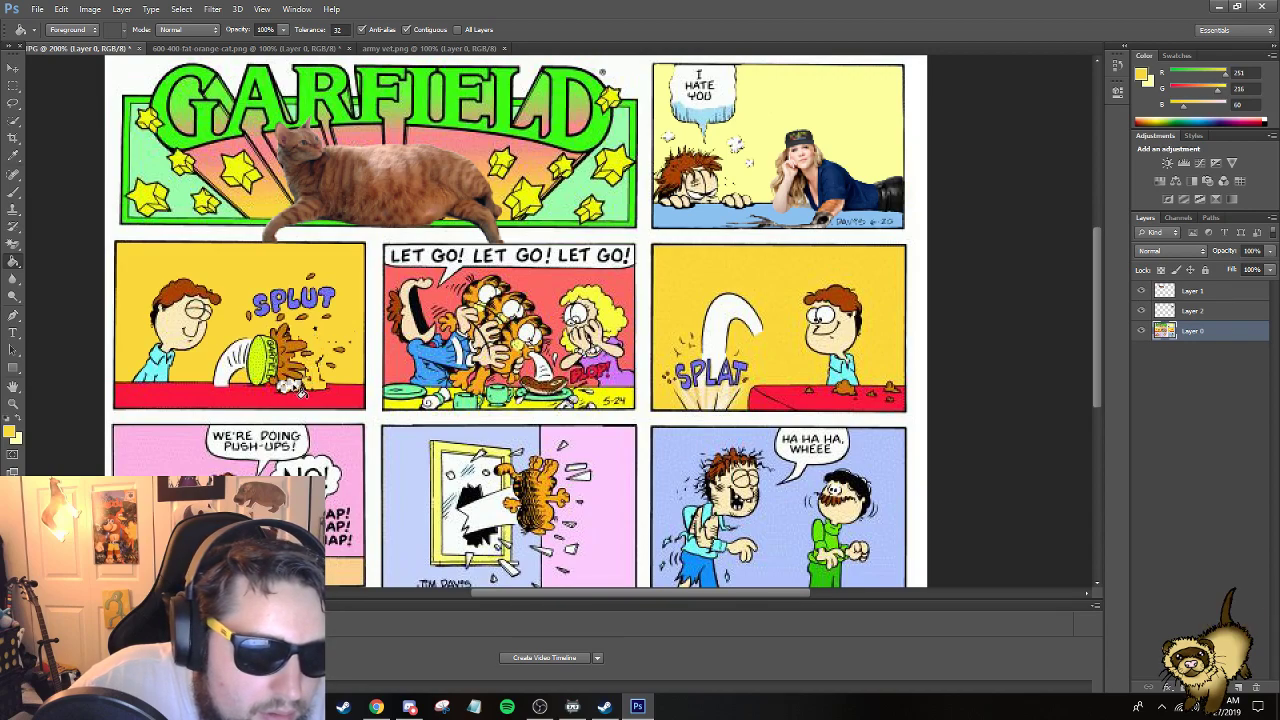
# Set the foreground colour to red (RGB 253, 21, 60), try filling the erased patches on the SPLUT panel's table, and undo the last fill.
pyautogui.click(16, 438)
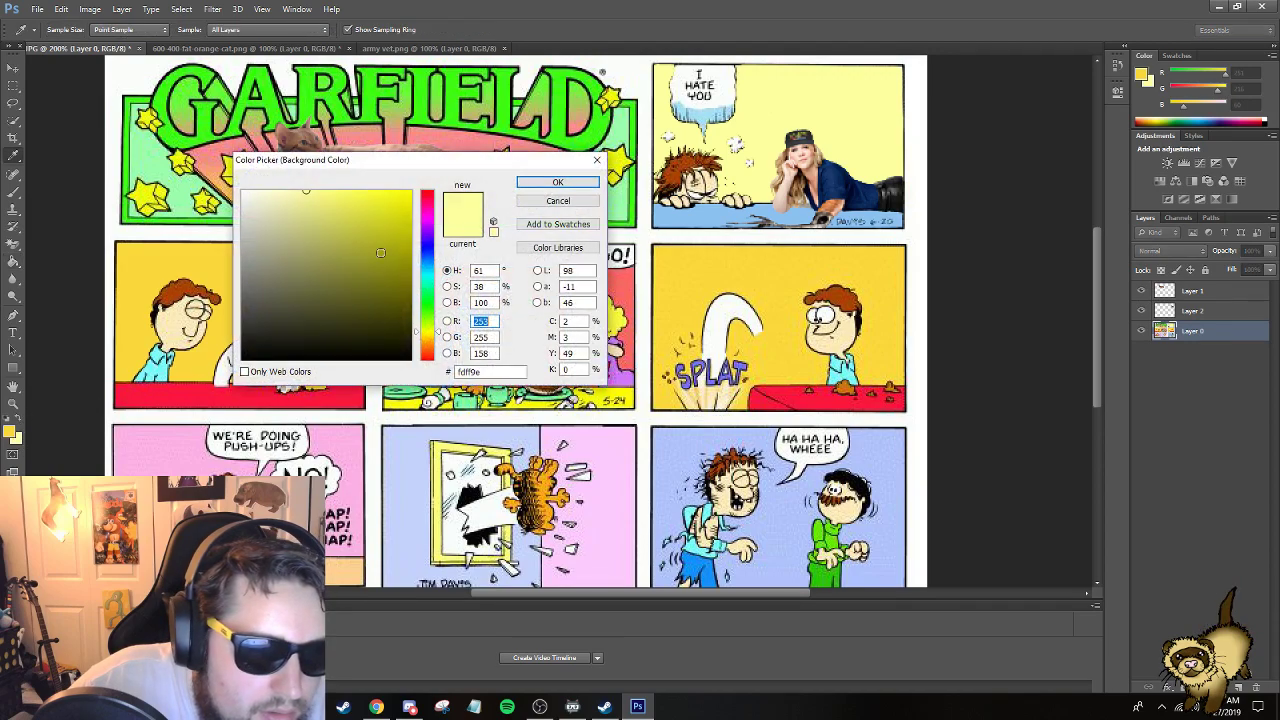
pyautogui.click(578, 182)
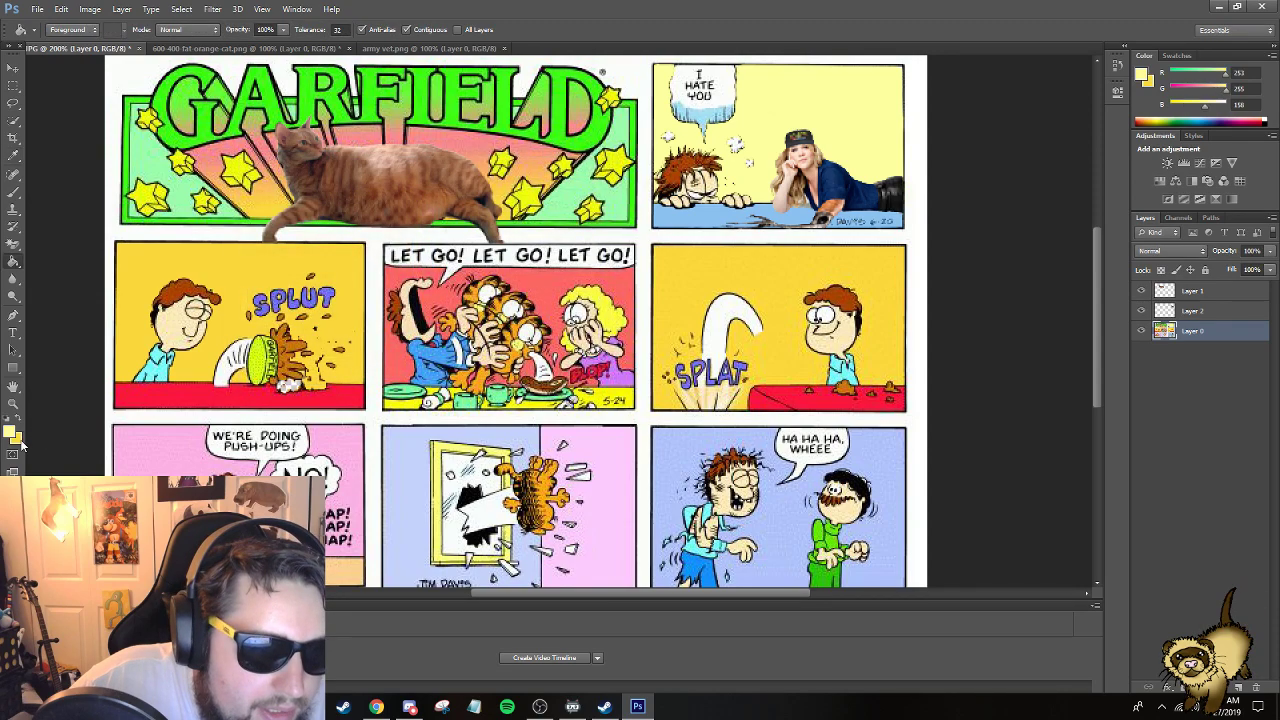
pyautogui.click(11, 431)
pyautogui.click(425, 198)
pyautogui.click(555, 181)
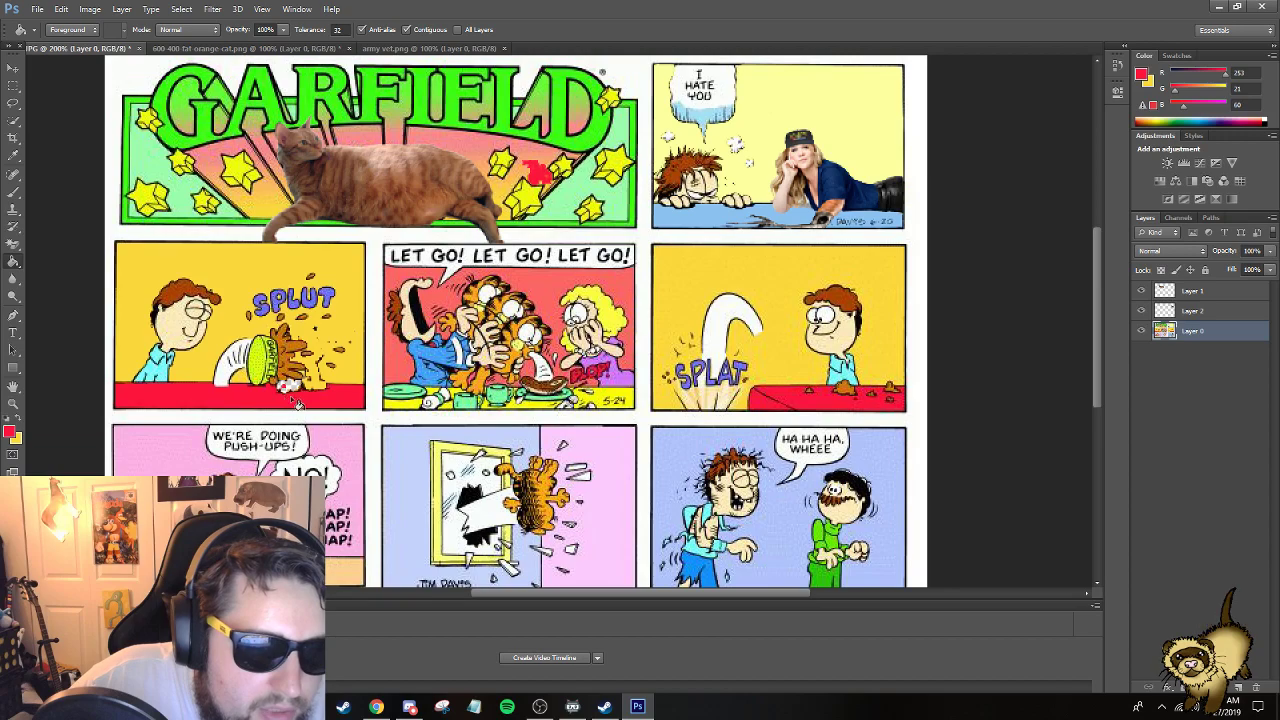
pyautogui.click(306, 386)
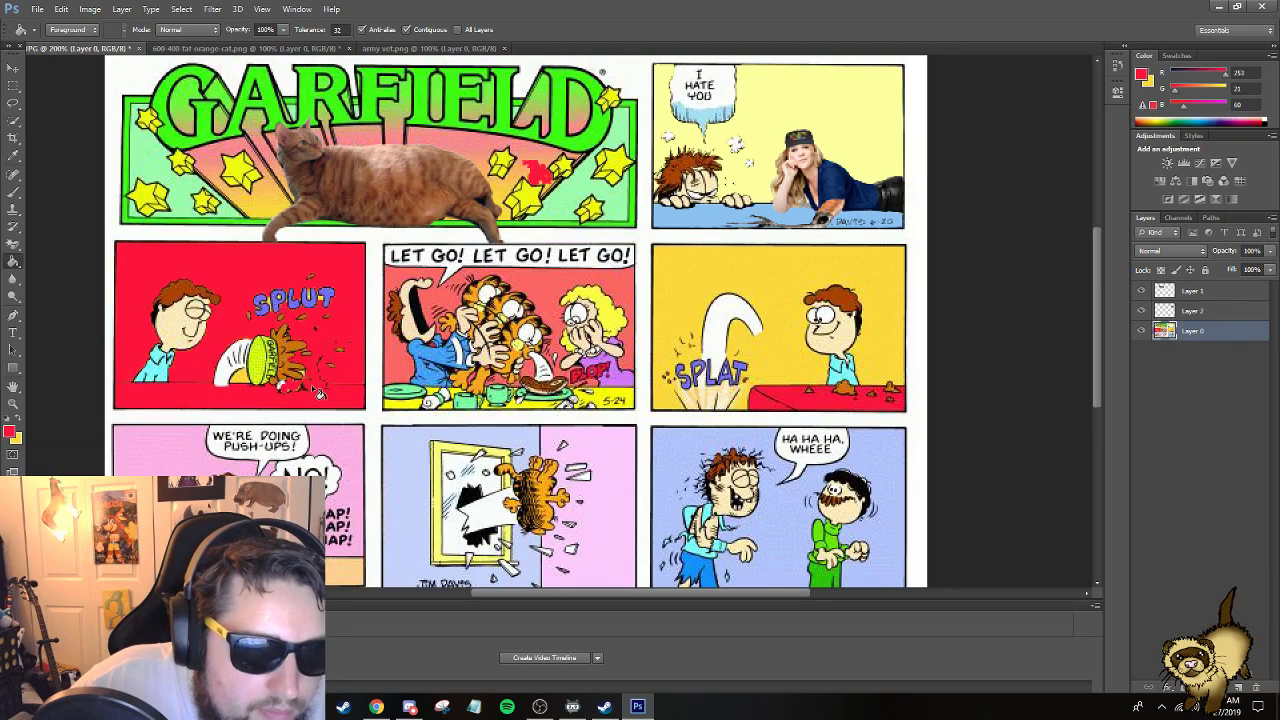
pyautogui.hotkey('ctrl', 'z')
# Paint over the leftover erased patches on the SPLUT panel's table in red with a 13 px brush.
pyautogui.hotkey('alt', 'z')
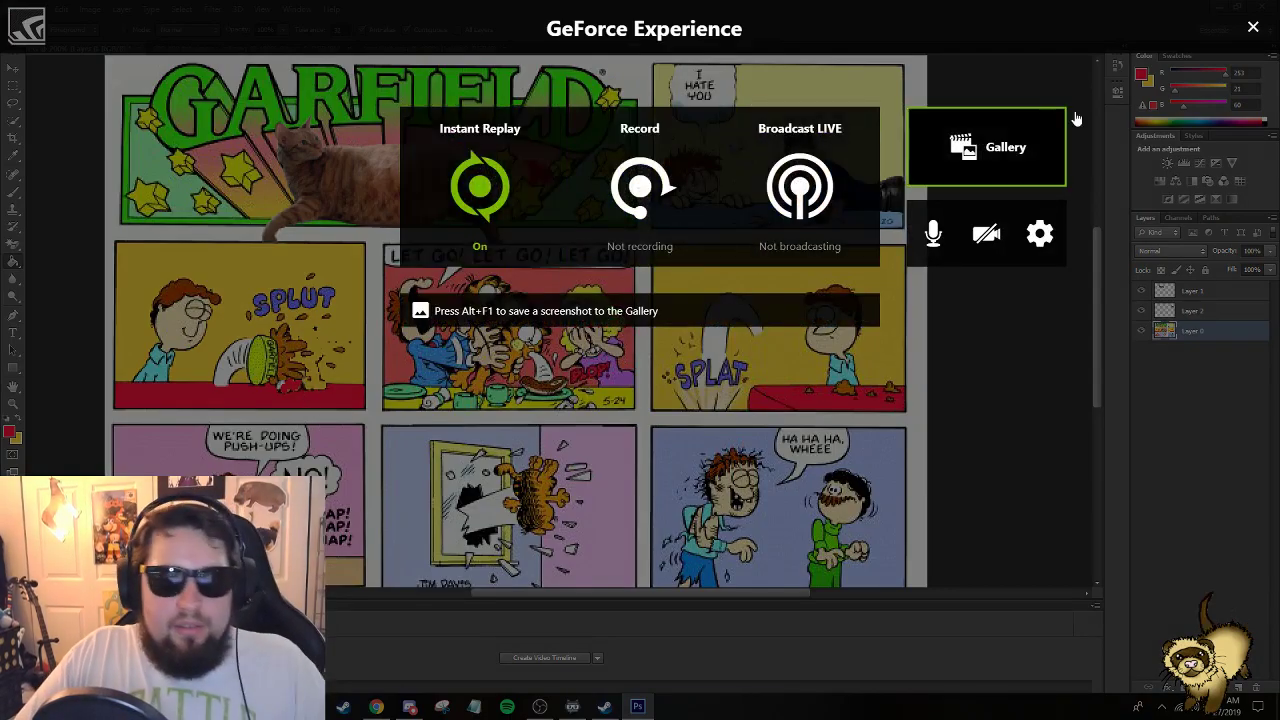
pyautogui.click(1255, 33)
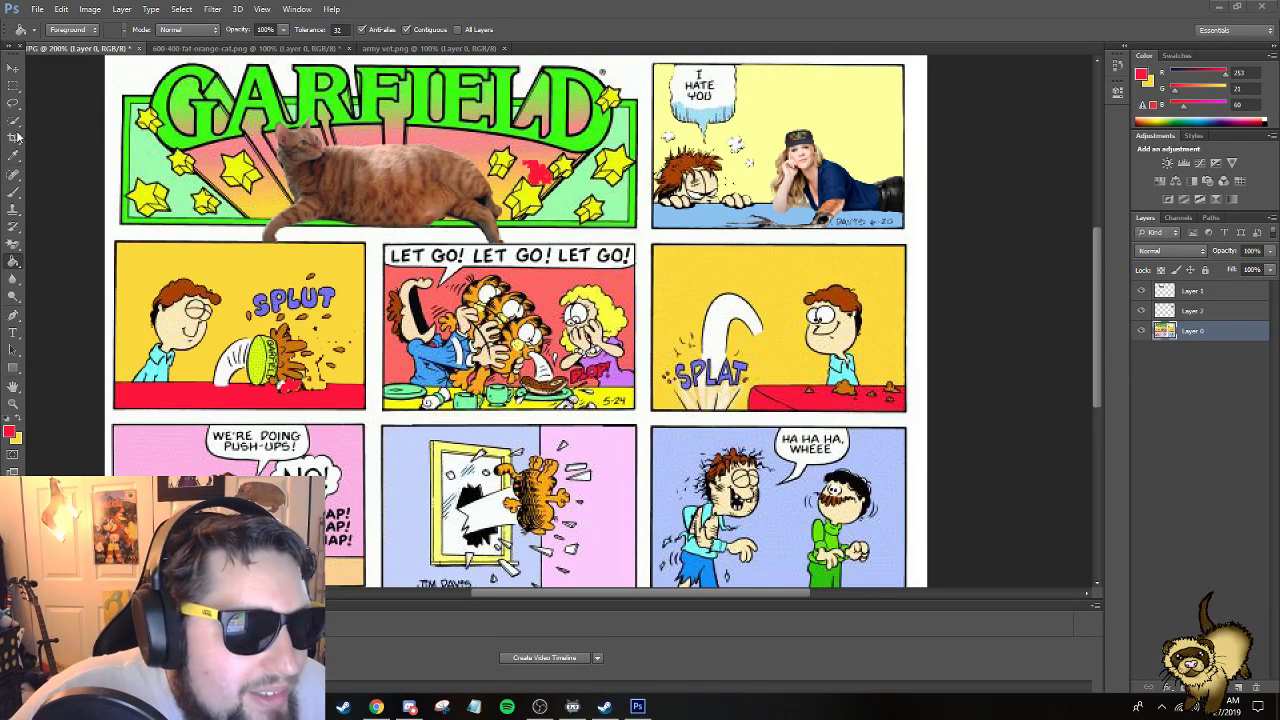
pyautogui.click(14, 191)
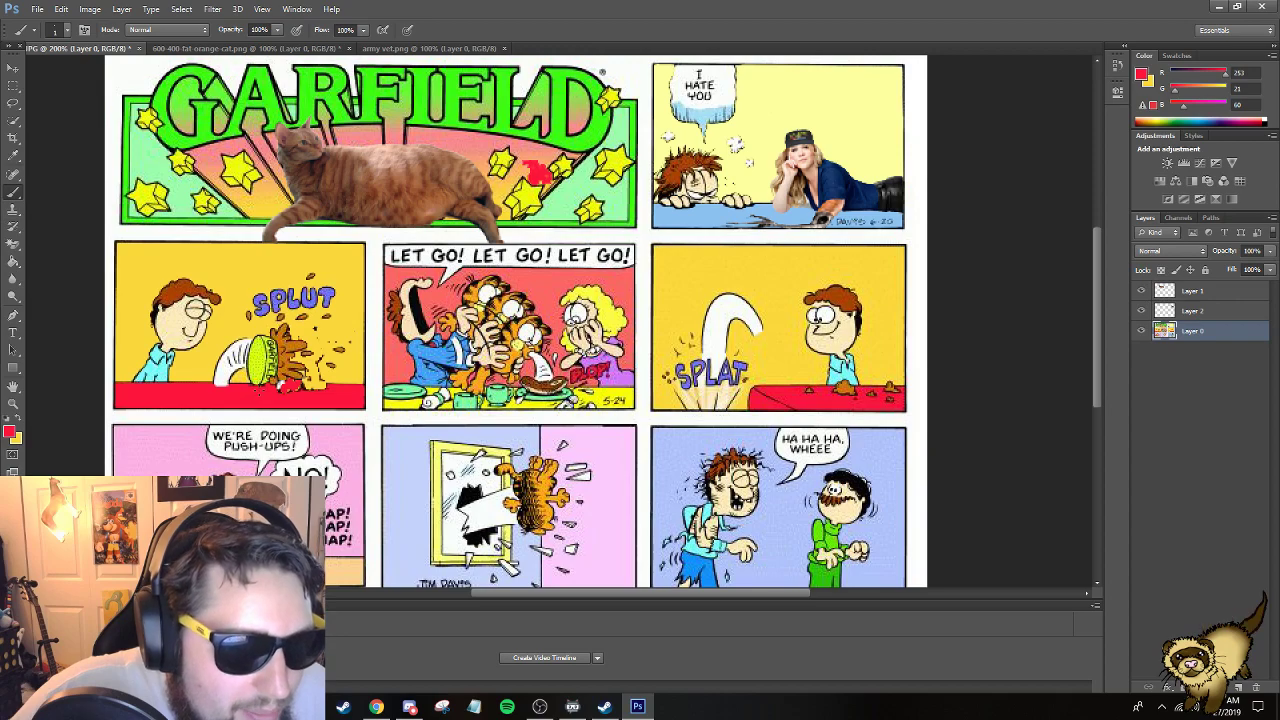
pyautogui.rightClick(283, 408)
pyautogui.click(291, 427)
pyautogui.click(269, 393)
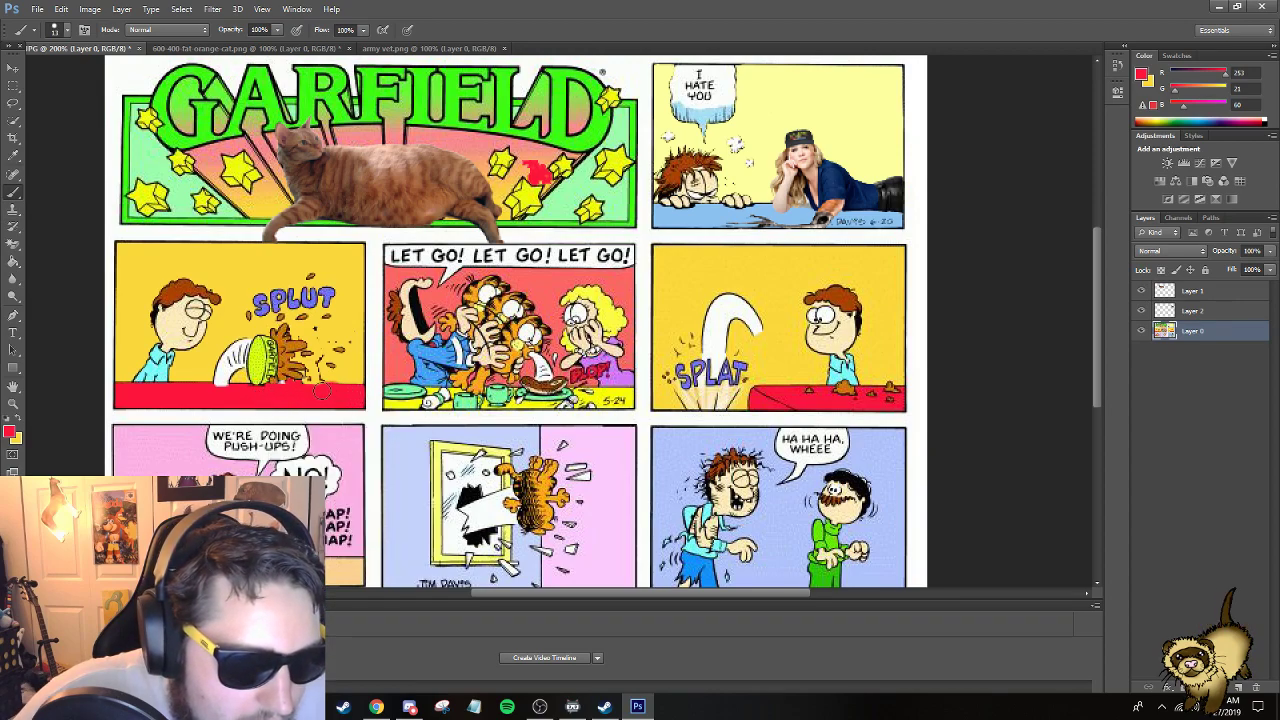
pyautogui.hotkey('alt', 'z')
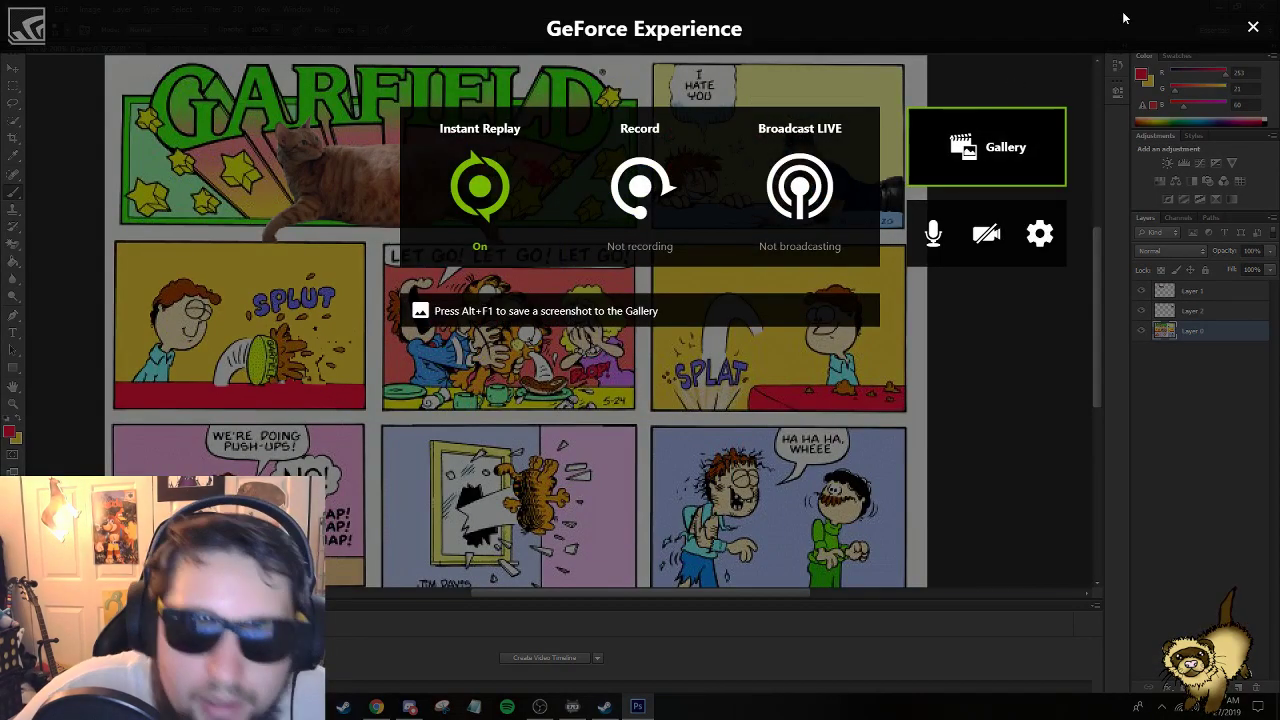
pyautogui.click(1253, 28)
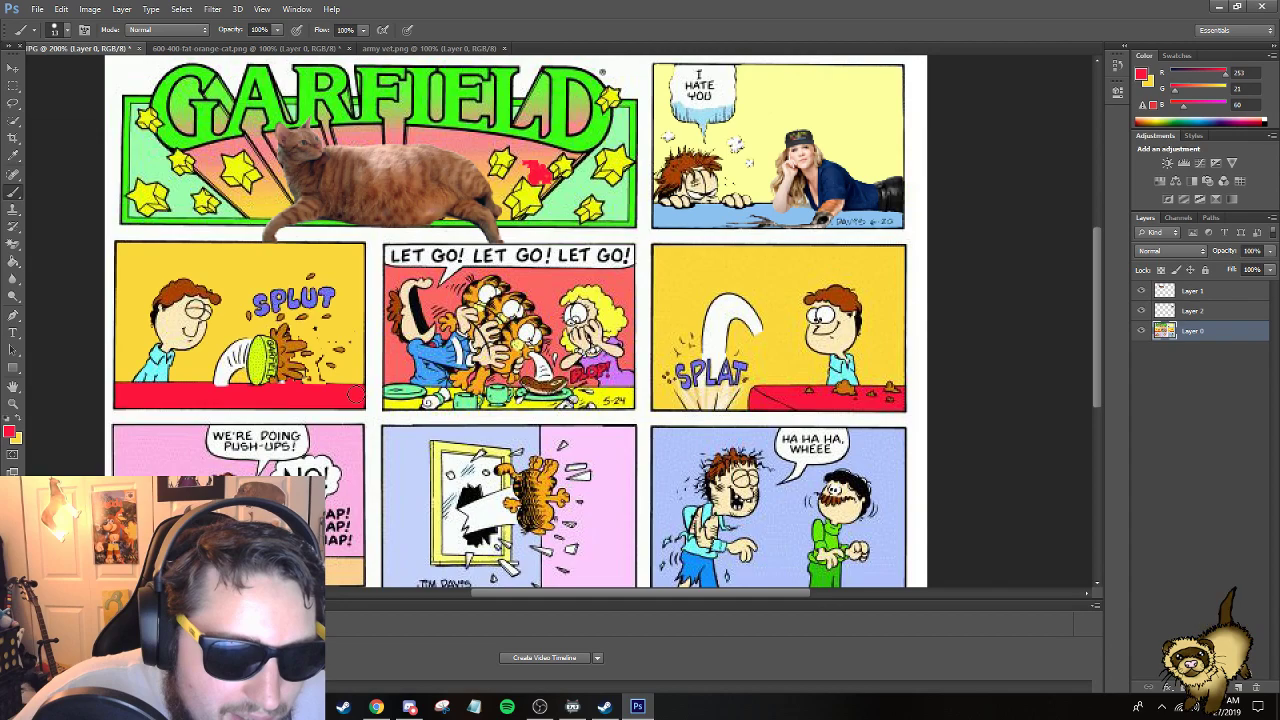
# Paint over the stray crumbs above the table in the SPLUT panel in yellow with a small brush.
pyautogui.click(20, 426)
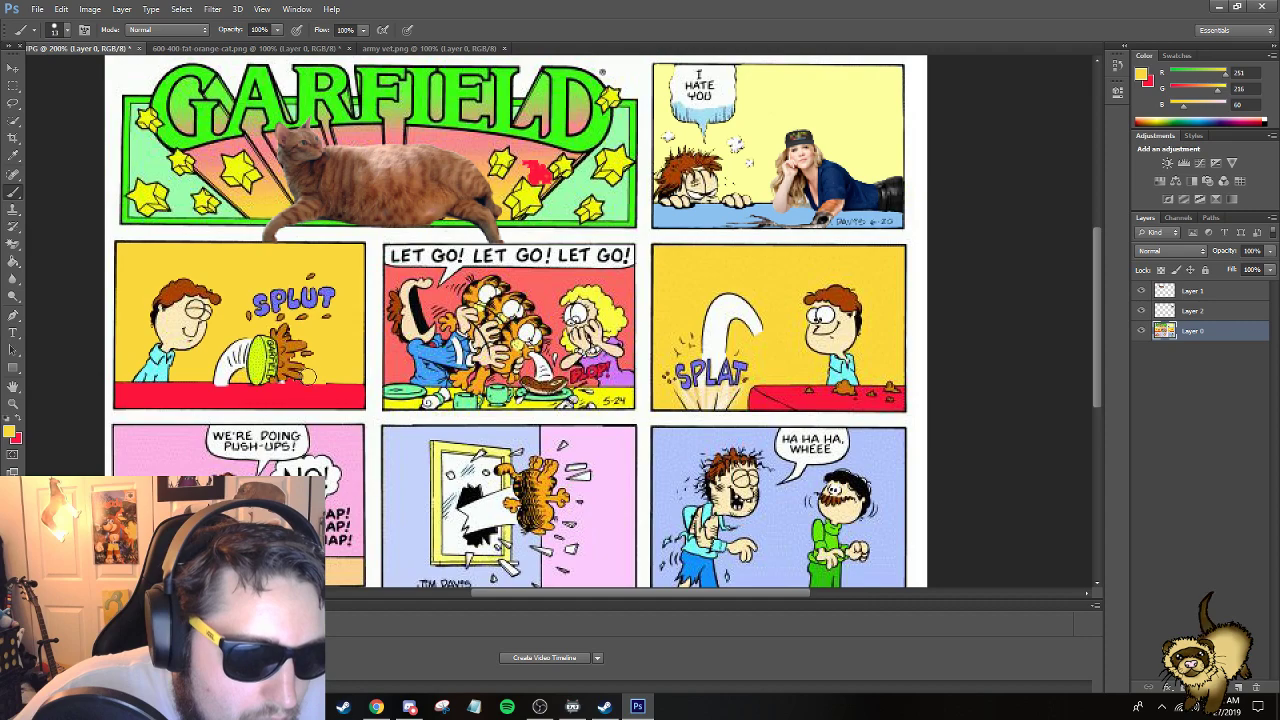
pyautogui.rightClick(310, 373)
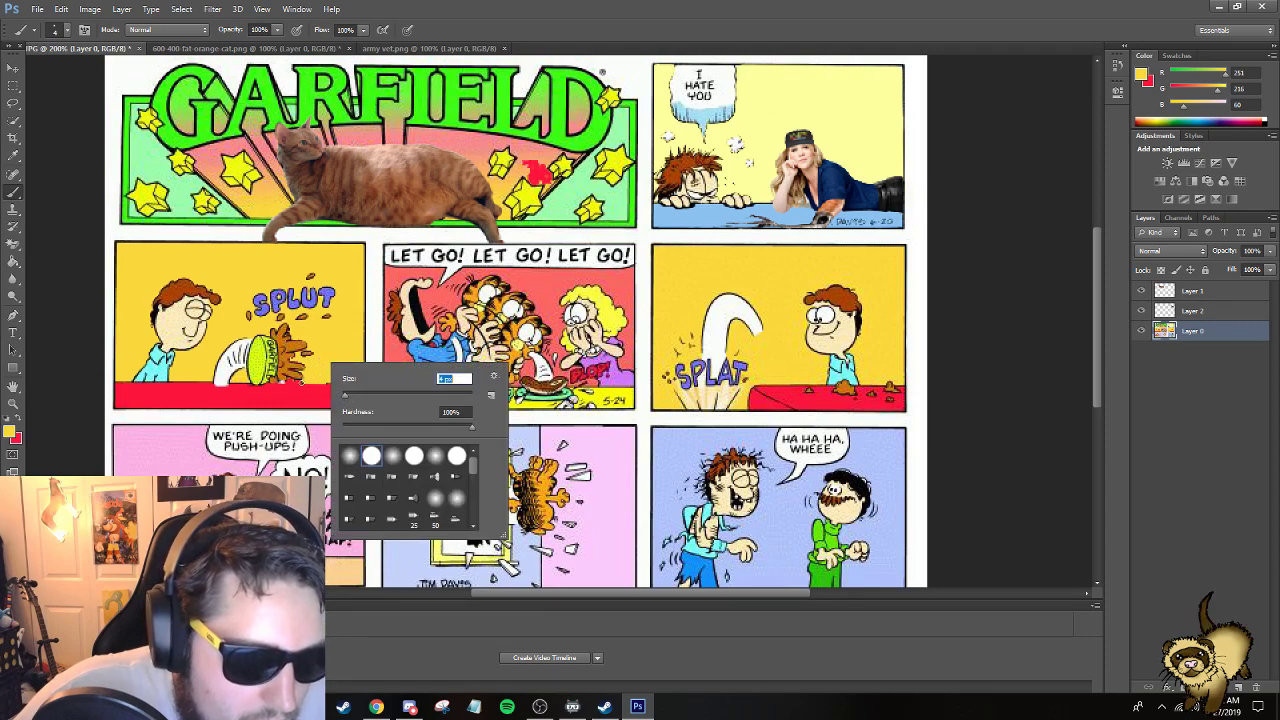
pyautogui.press('Return')
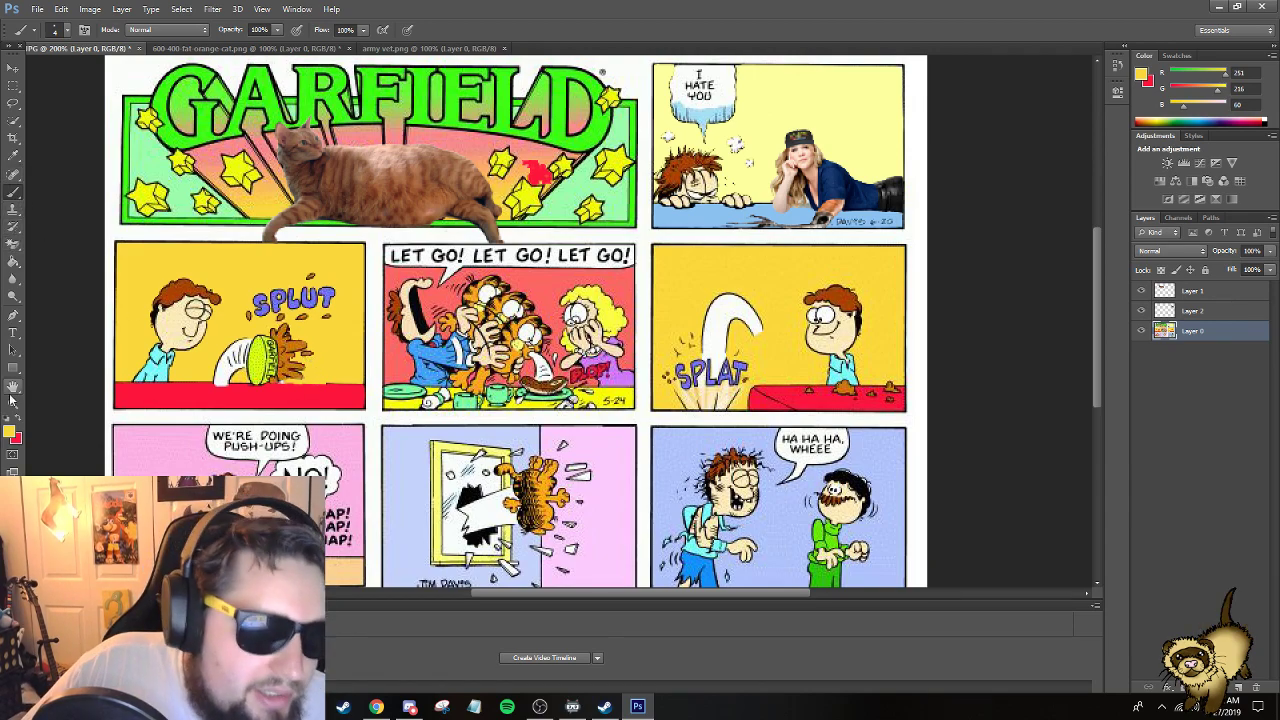
# Redraw the outline along the table's upper edge in the SPLUT panel in black (010101) with a 1 px brush.
pyautogui.click(9, 432)
pyautogui.click(254, 360)
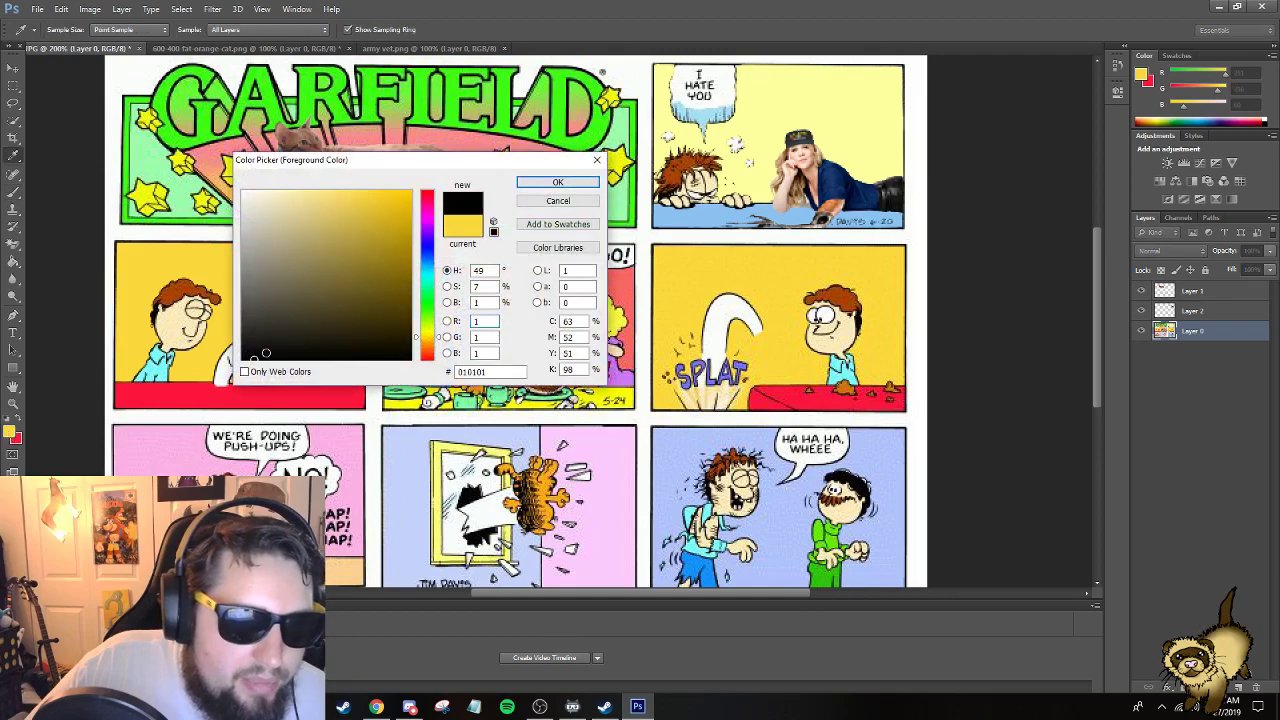
pyautogui.click(560, 187)
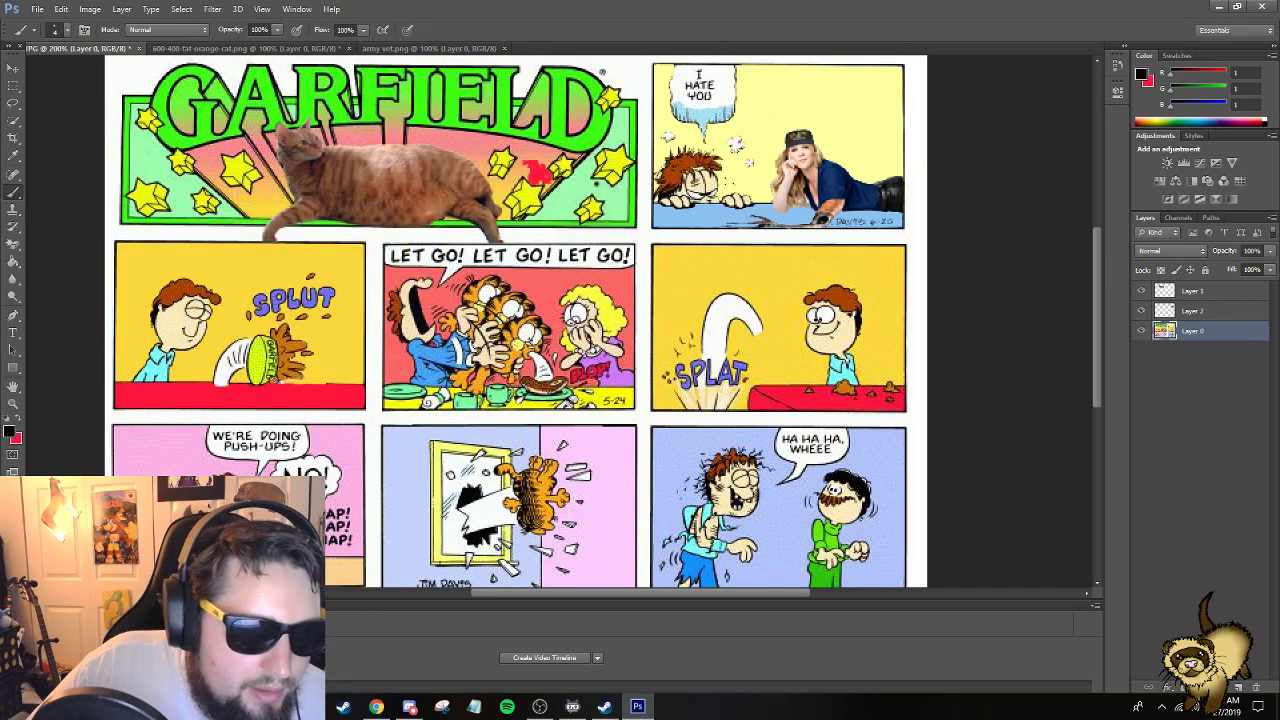
pyautogui.rightClick(340, 376)
pyautogui.click(447, 386)
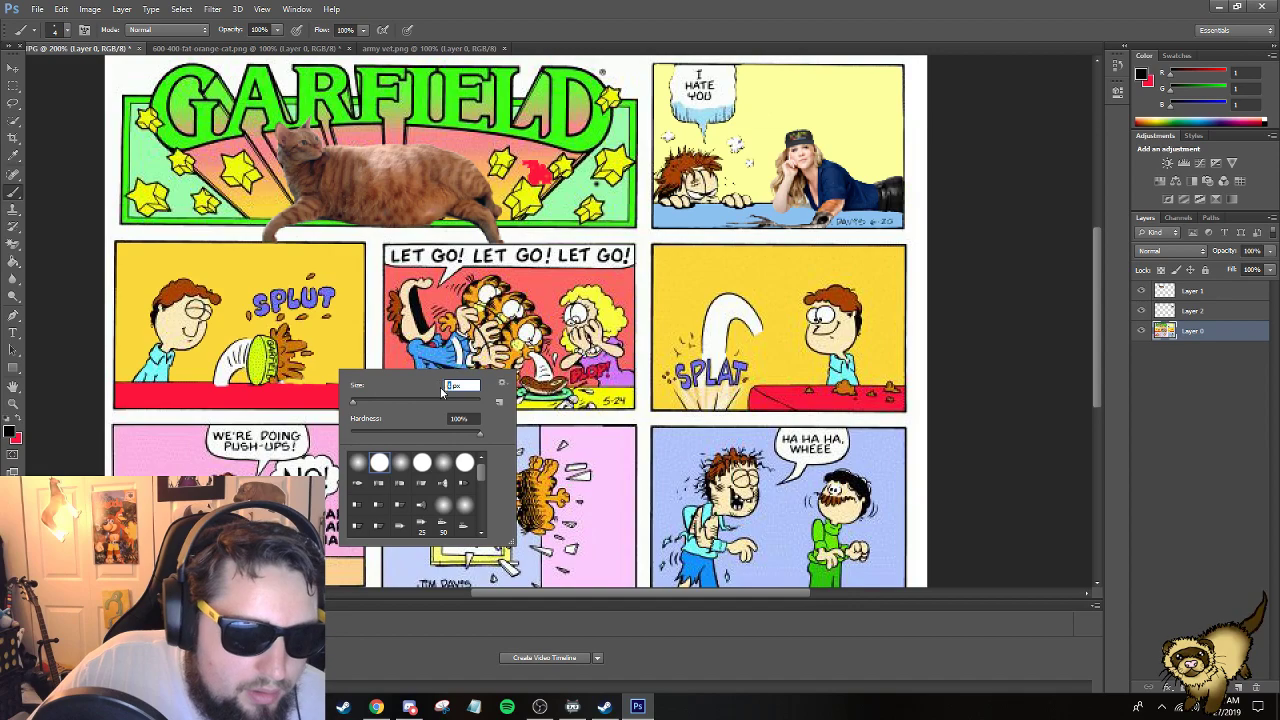
pyautogui.press('Return')
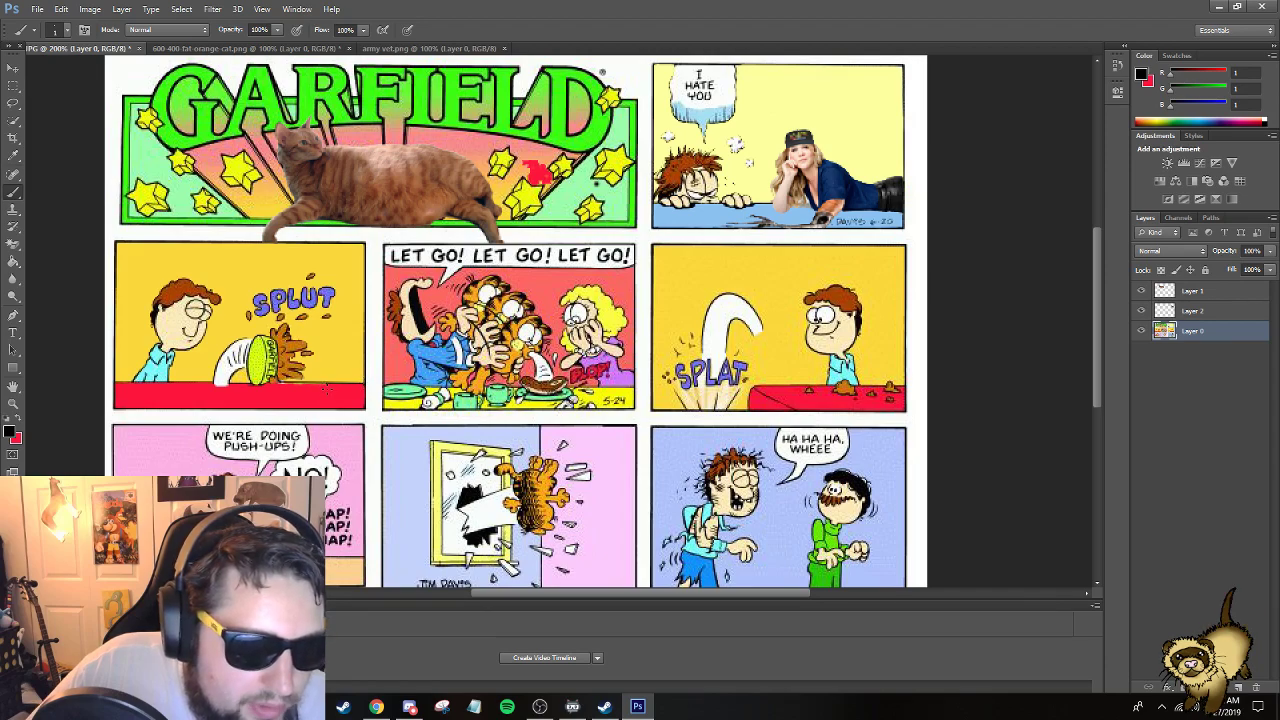
# Touch up the table's upper edge in the SPLUT panel in red with the 1 px brush.
pyautogui.click(22, 427)
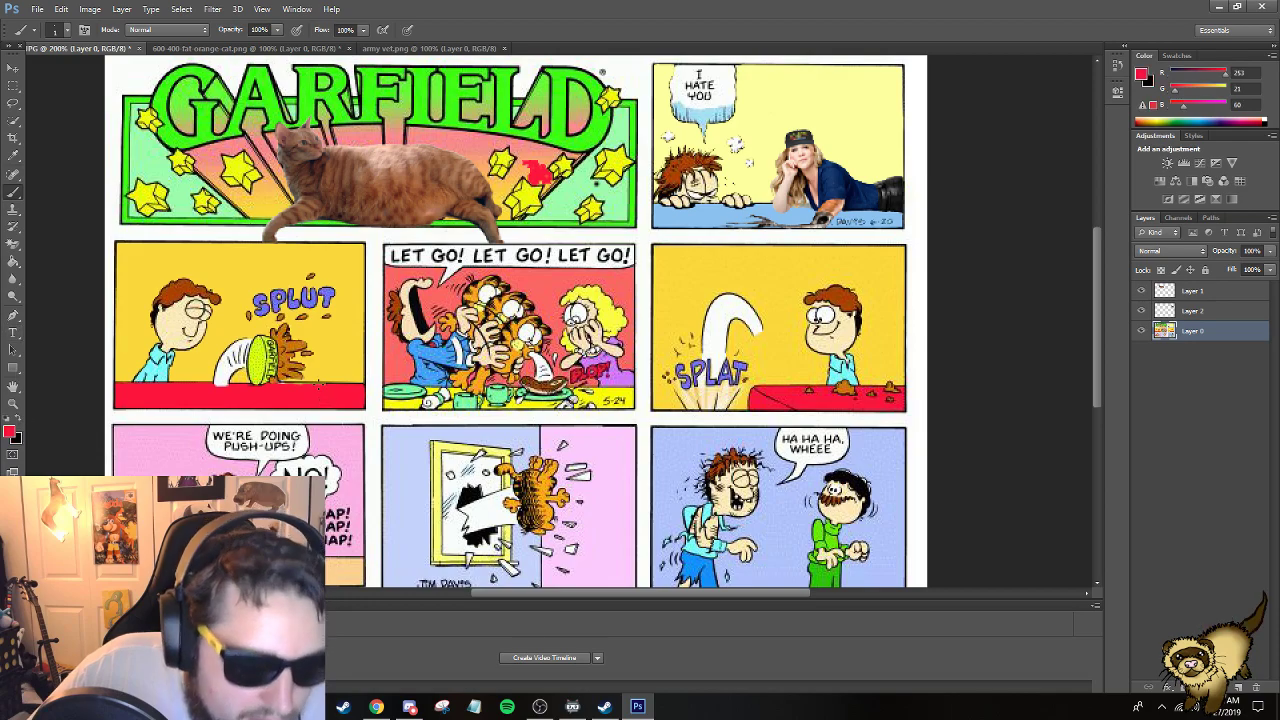
pyautogui.click(13, 403)
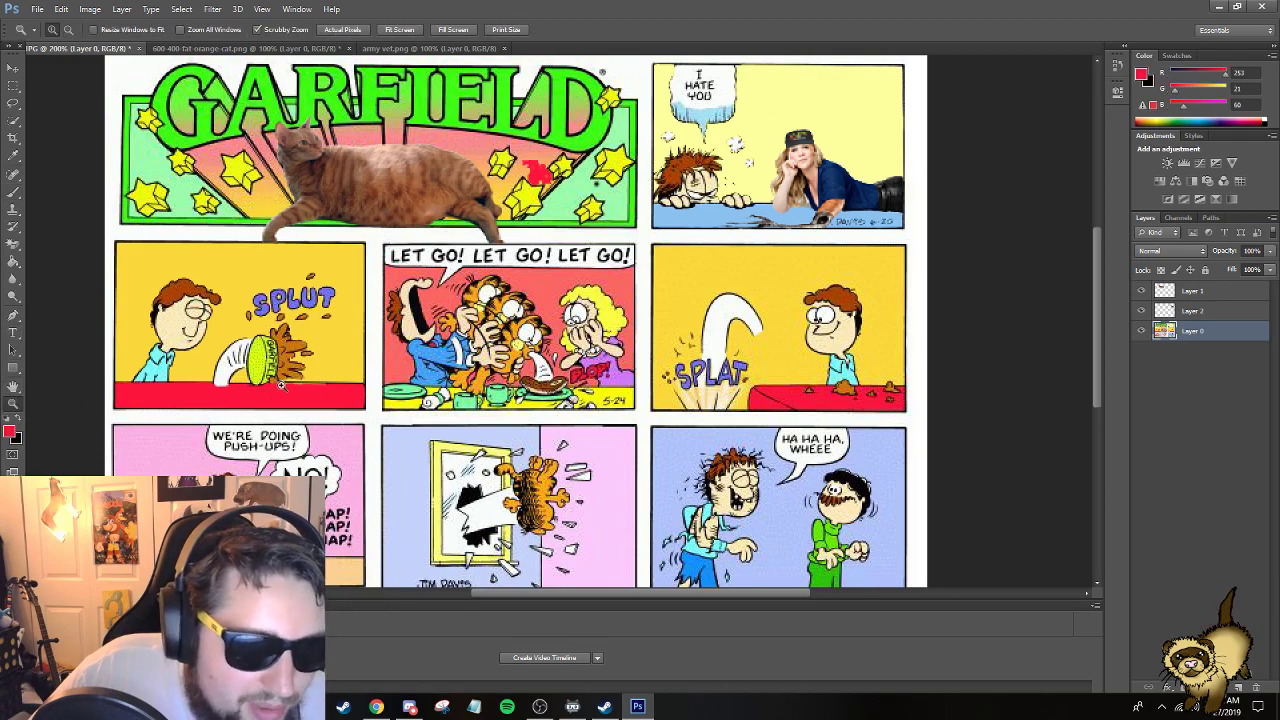
pyautogui.click(290, 386)
pyautogui.click(290, 386)
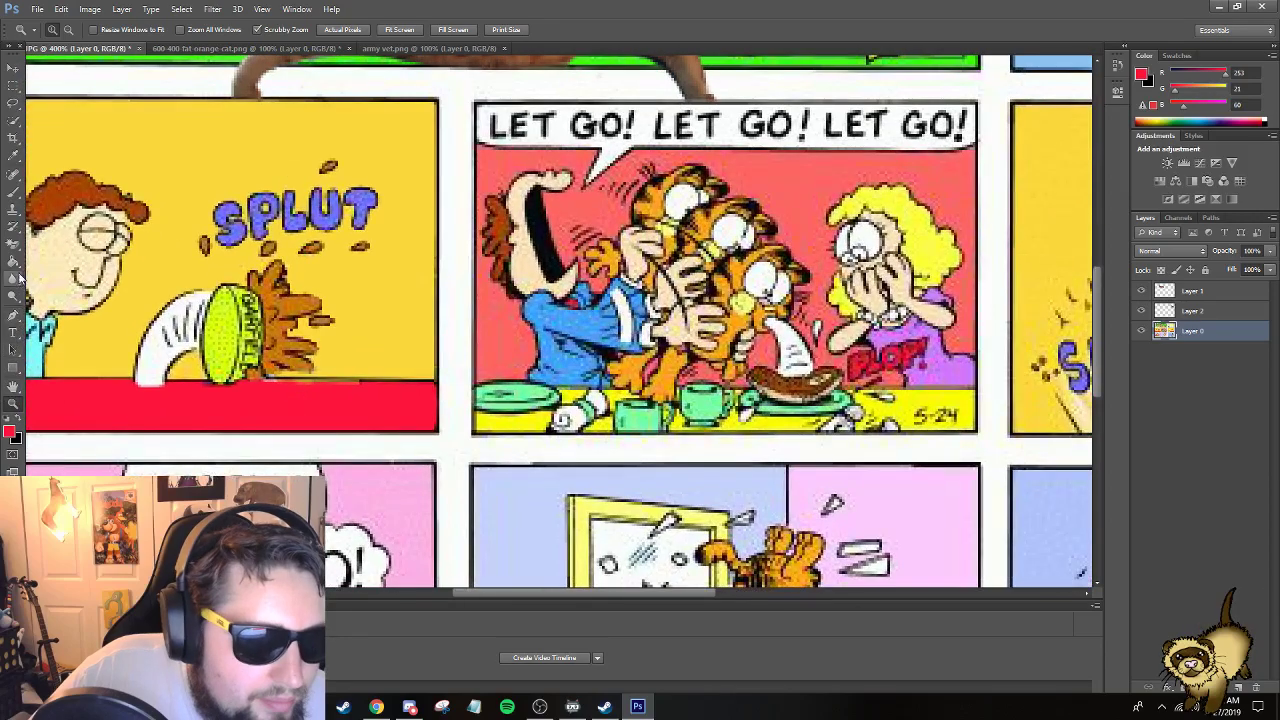
pyautogui.click(13, 191)
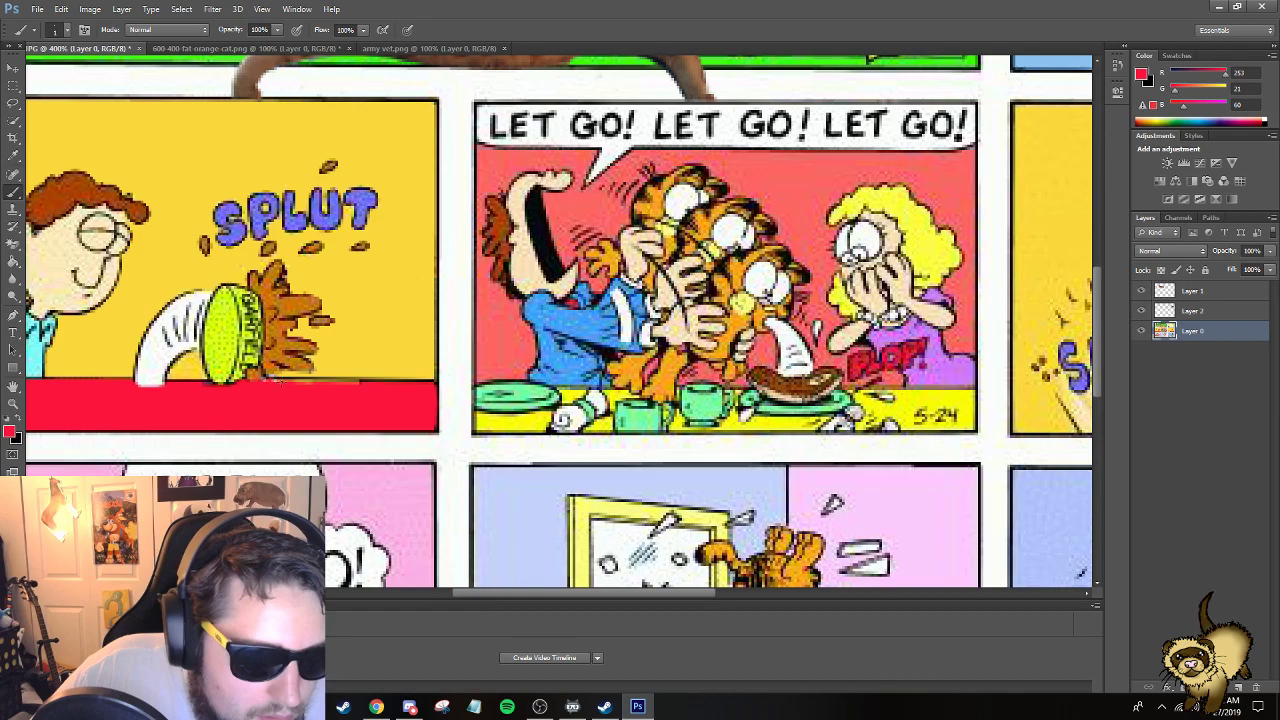
pyautogui.hotkey('alt', 'z')
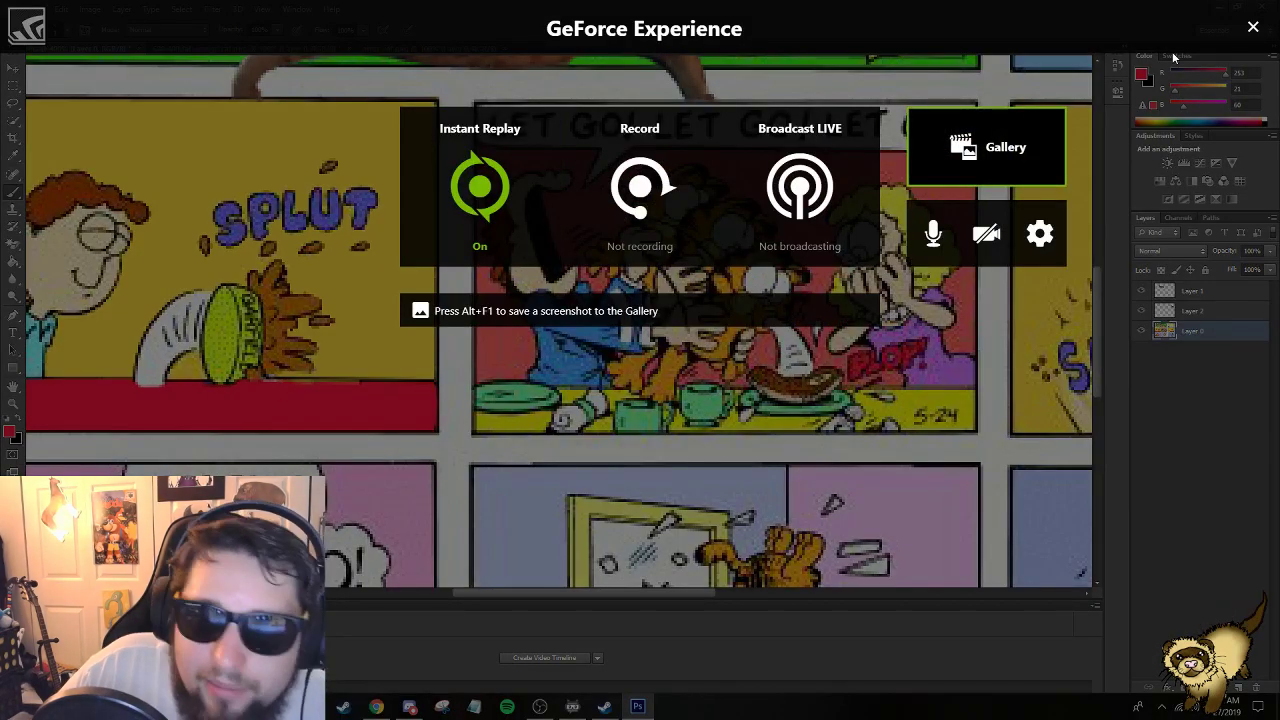
pyautogui.hotkey('alt', 'z')
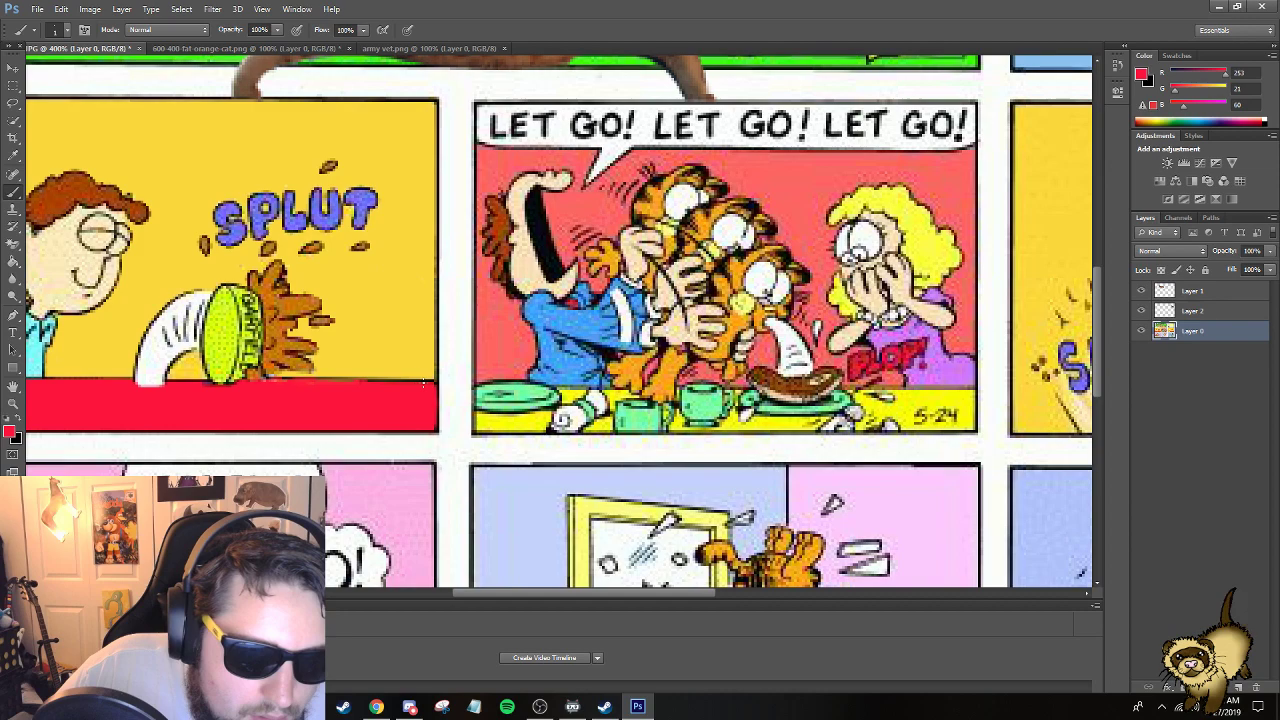
# Complete the outline at the far end of the table's upper edge in the SPLUT panel with the 1 px brush in black.
pyautogui.click(19, 428)
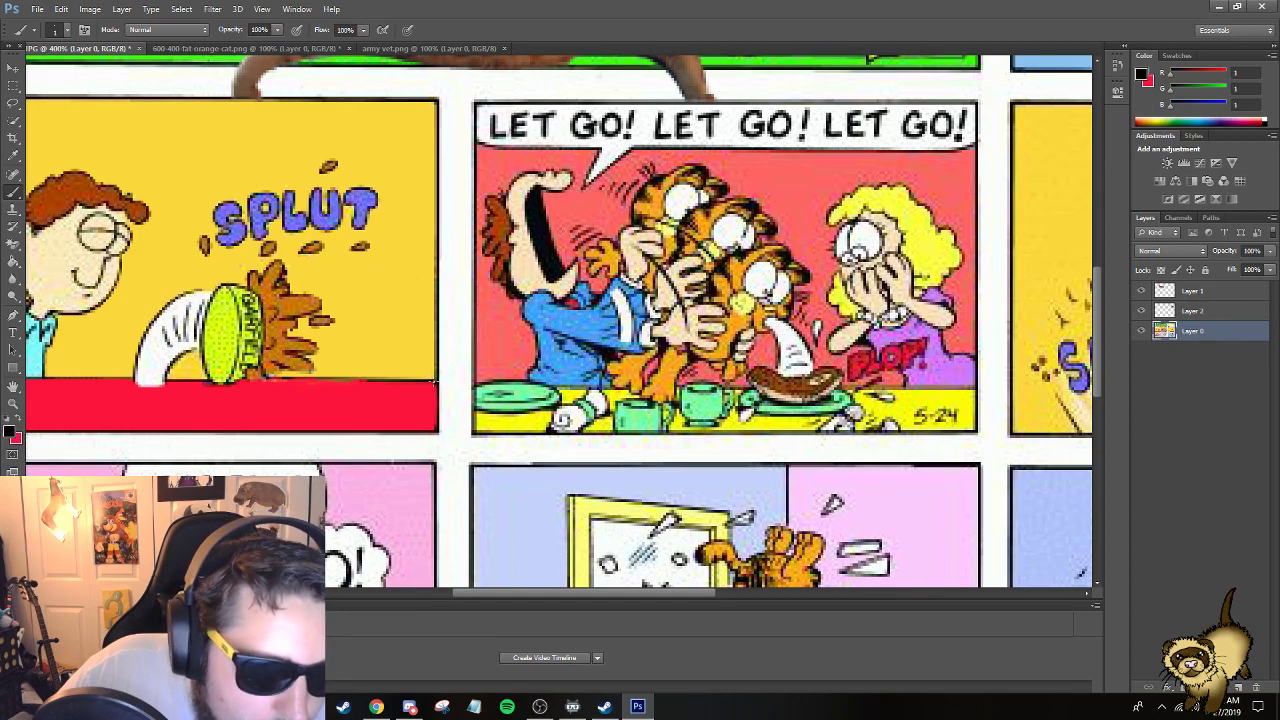
pyautogui.keyDown('shift'); pyautogui.click(434, 381); pyautogui.keyUp('shift')
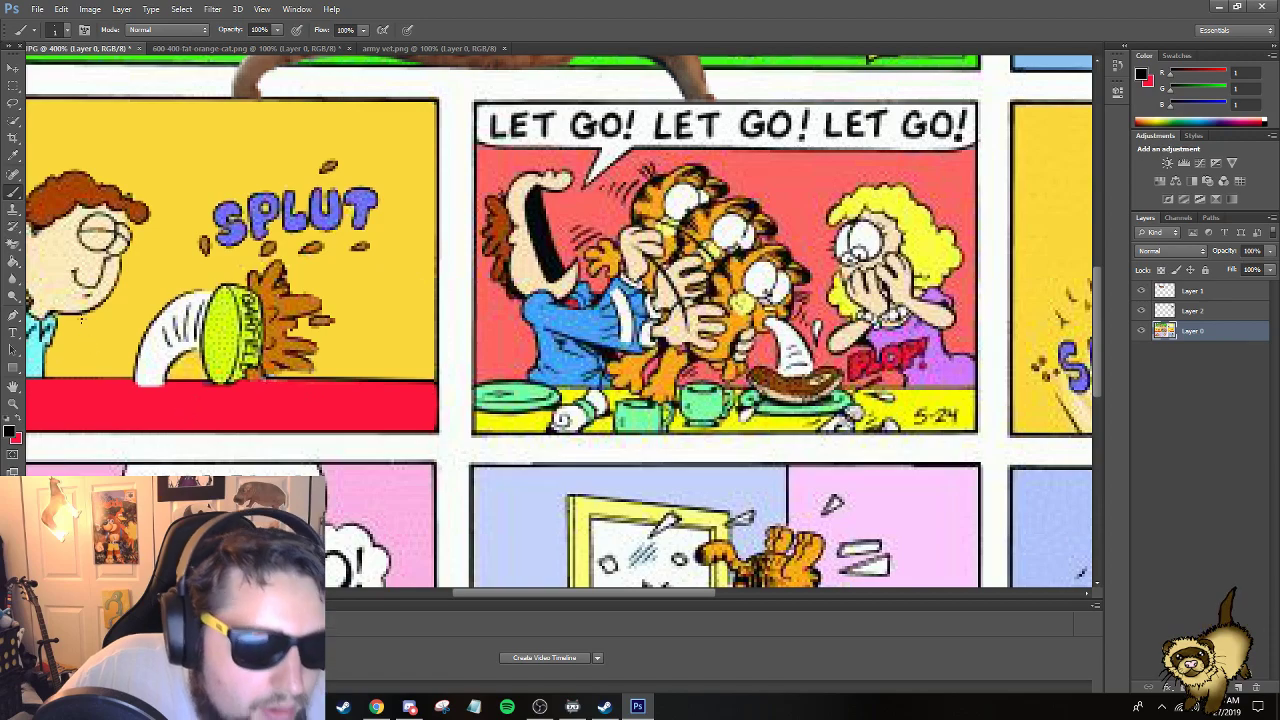
pyautogui.click(13, 404)
pyautogui.rightClick(222, 351)
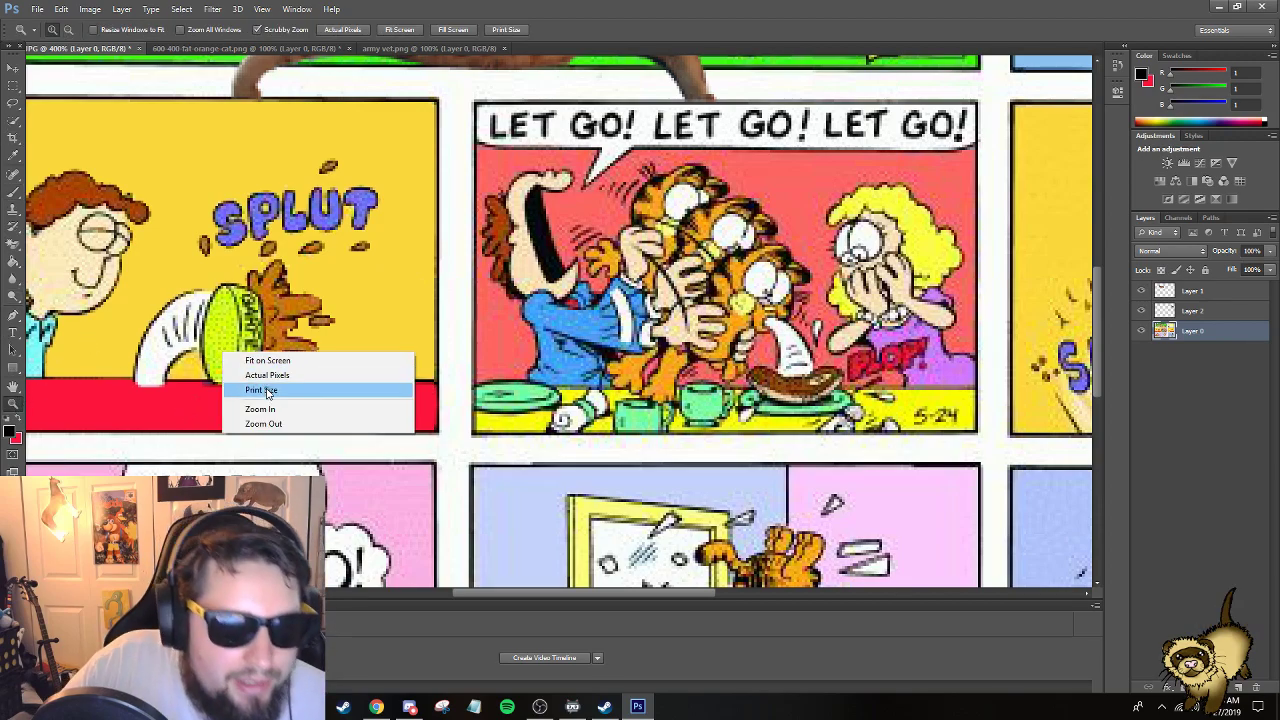
pyautogui.click(264, 424)
pyautogui.rightClick(372, 314)
pyautogui.click(395, 387)
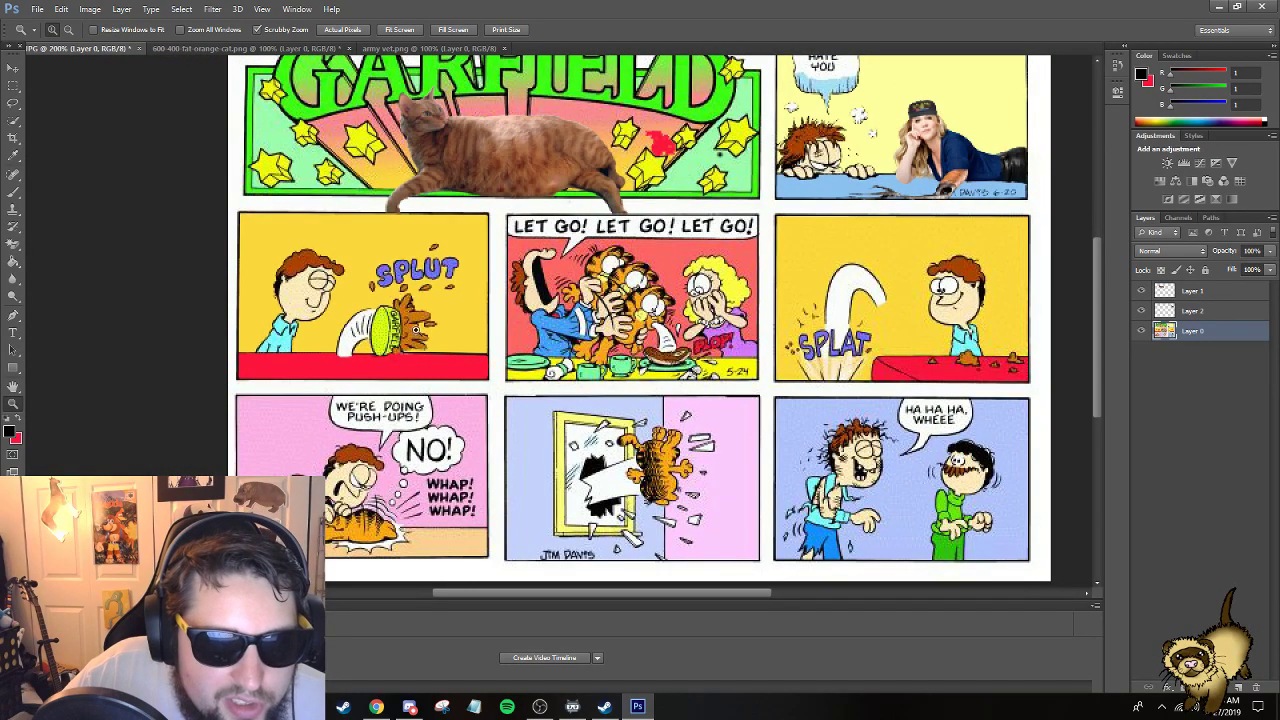
pyautogui.click(15, 68)
pyautogui.click(376, 706)
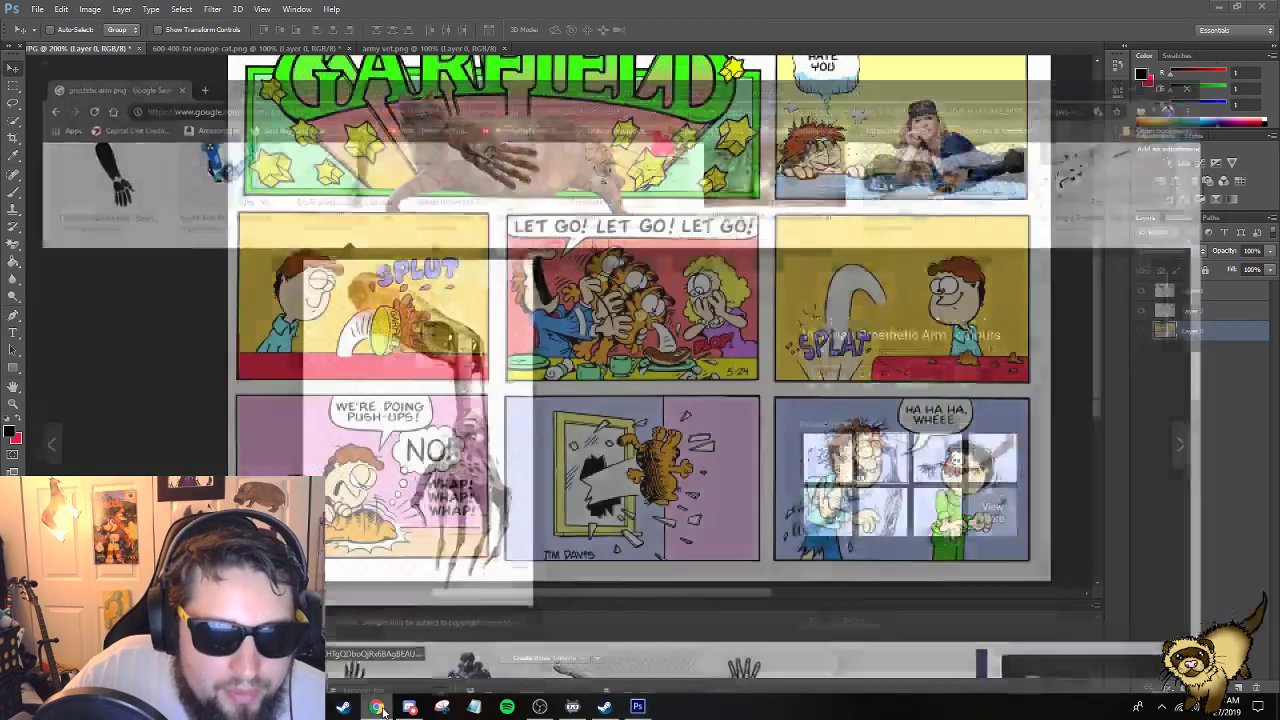
pyautogui.scroll(-5, 290, 90)
pyautogui.scroll(10, 290, 90)
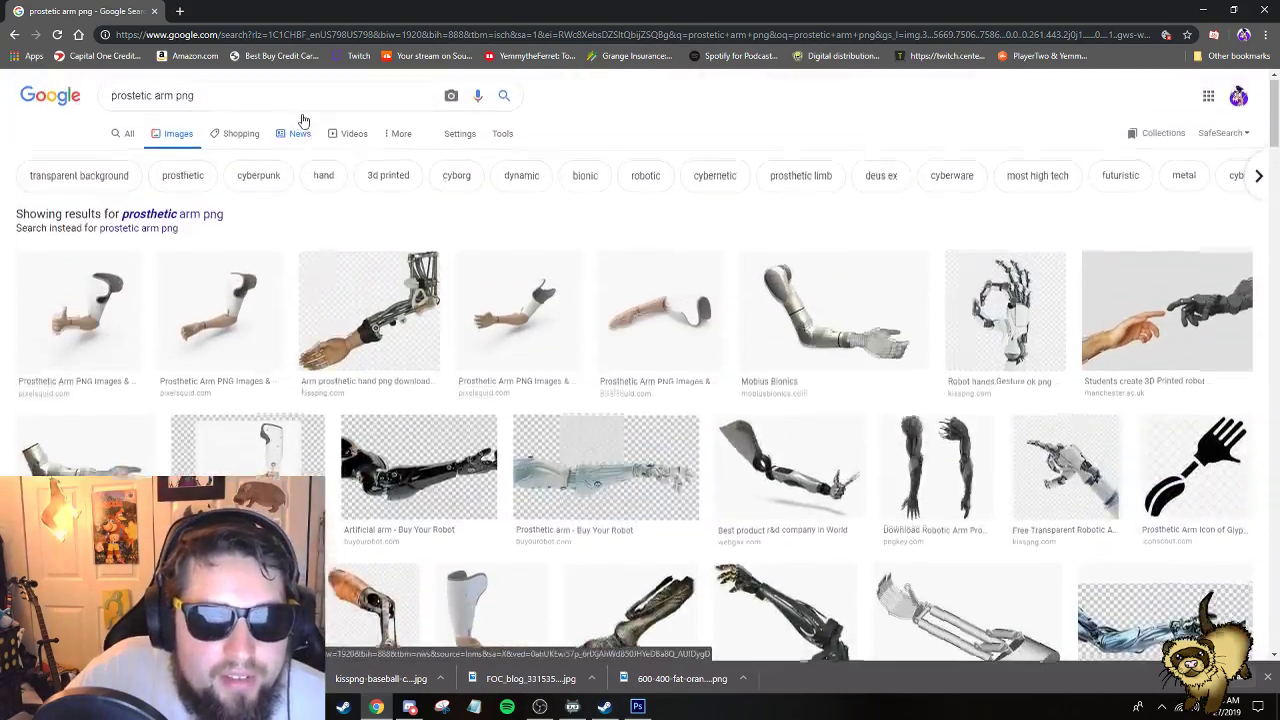
pyautogui.moveTo(294, 100); pyautogui.dragTo(95, 77)
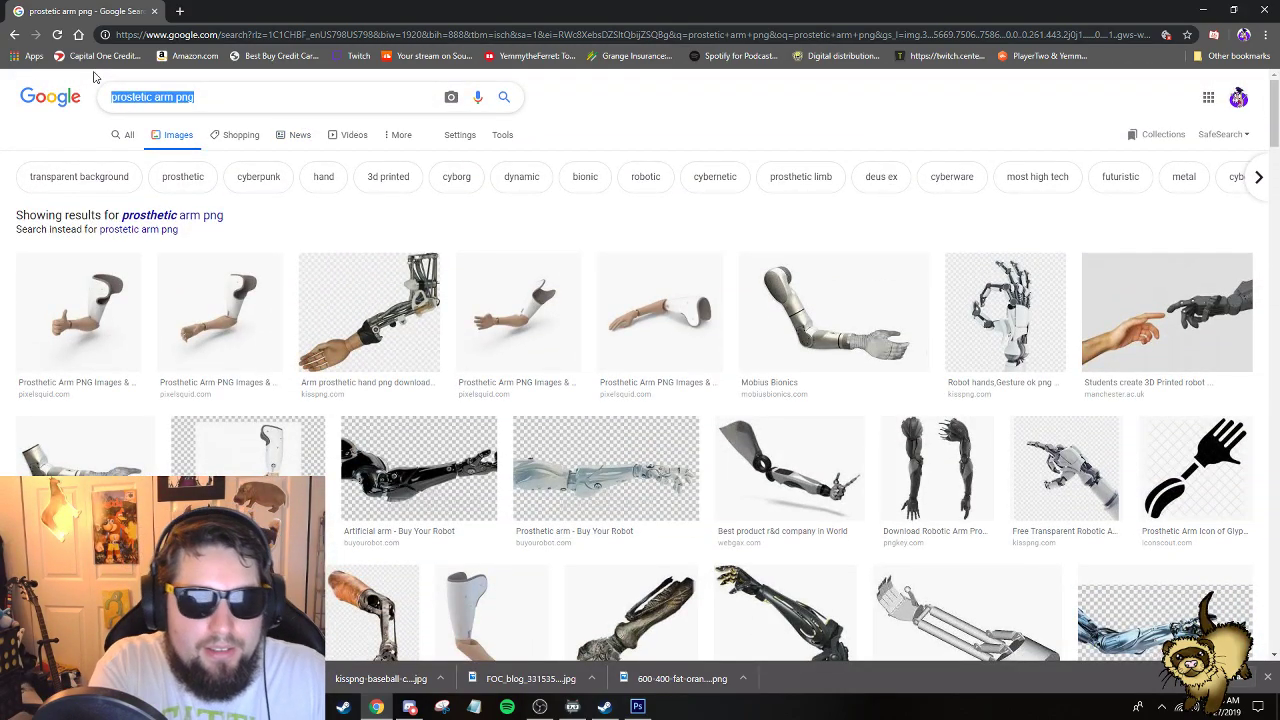
pyautogui.press('BackSpace')
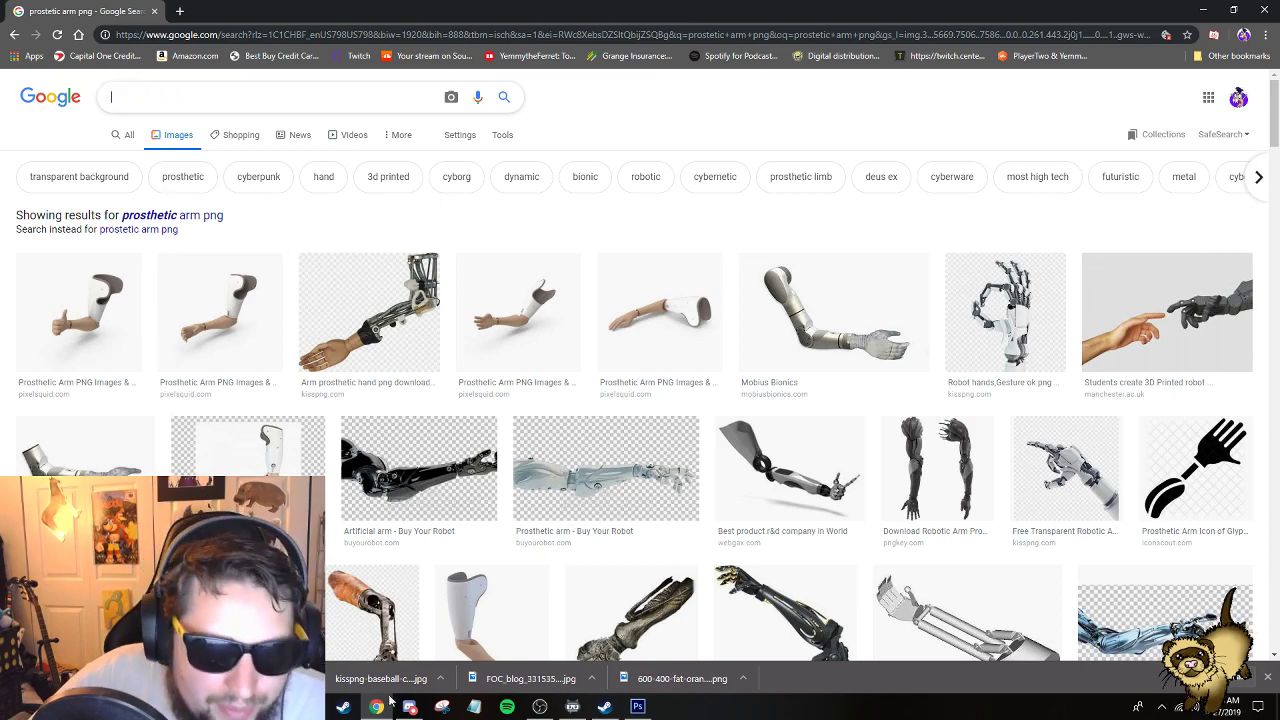
pyautogui.click(637, 706)
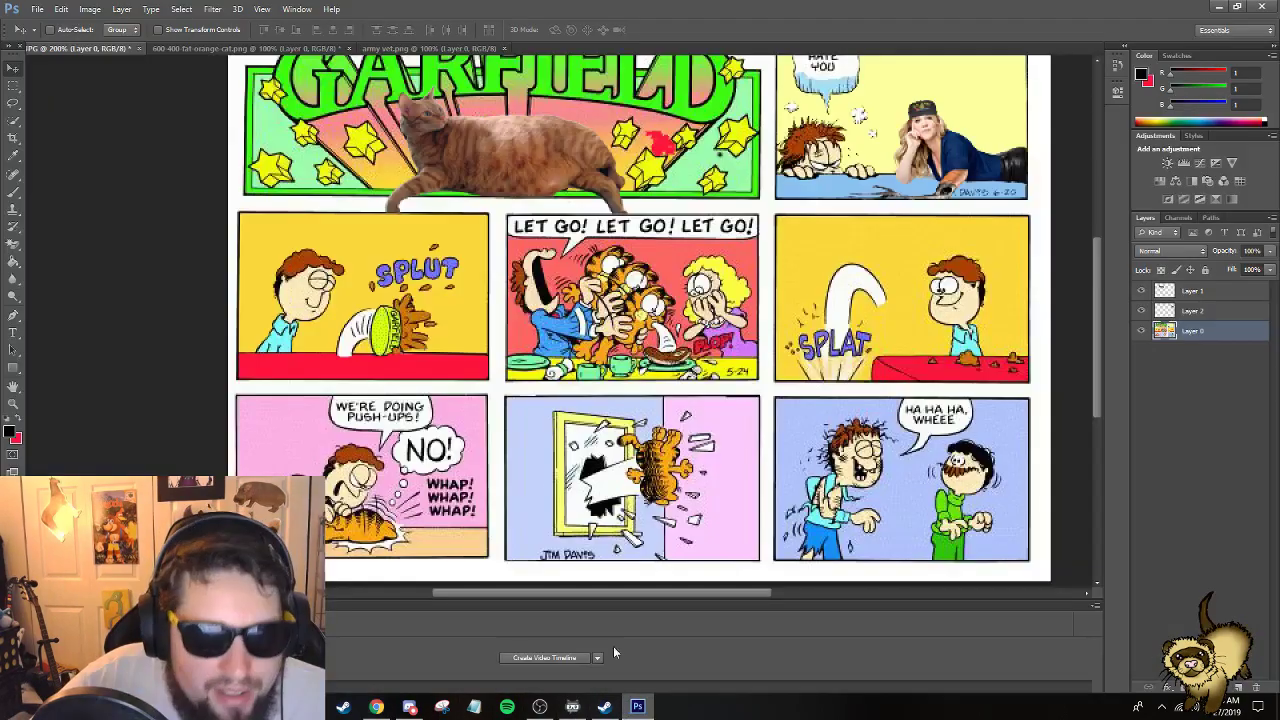
# Close the army vet.png and 600-400-fat-orange-cat.png documents, discarding the cat image's changes.
pyautogui.click(505, 48)
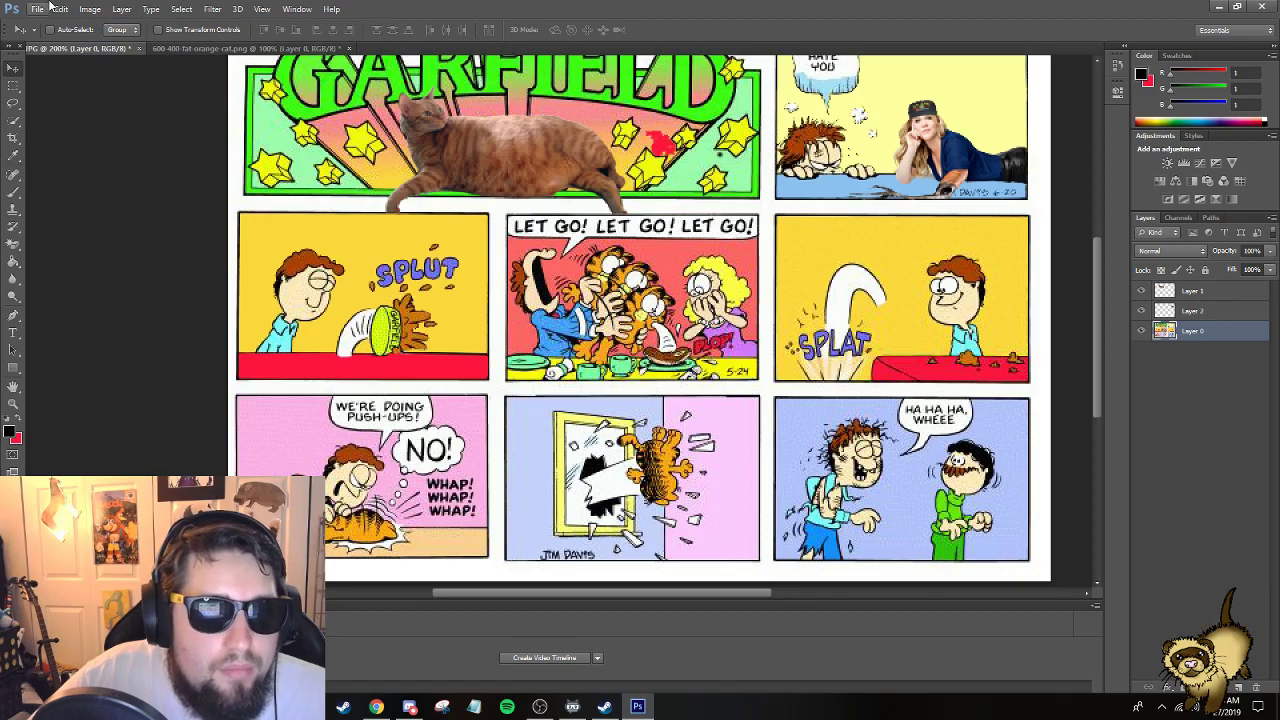
pyautogui.click(348, 48)
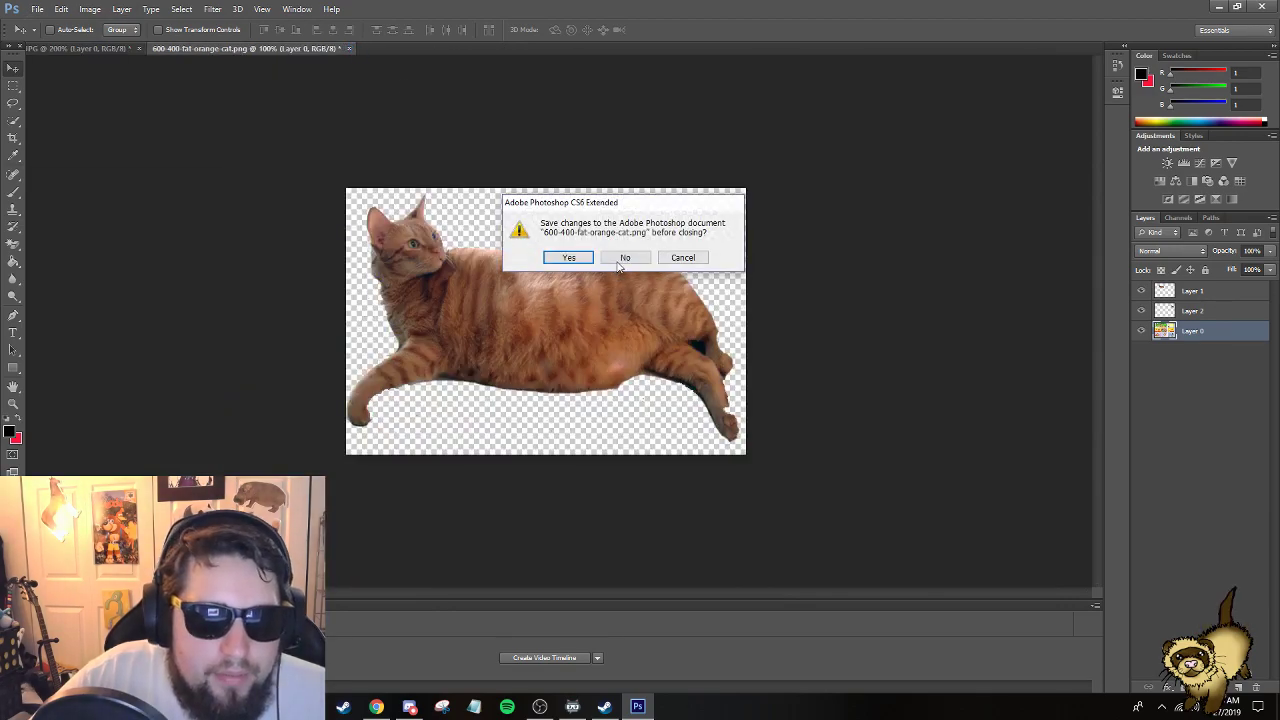
pyautogui.click(622, 260)
# Open the blue genie image from the kf2 folder.
pyautogui.click(37, 9)
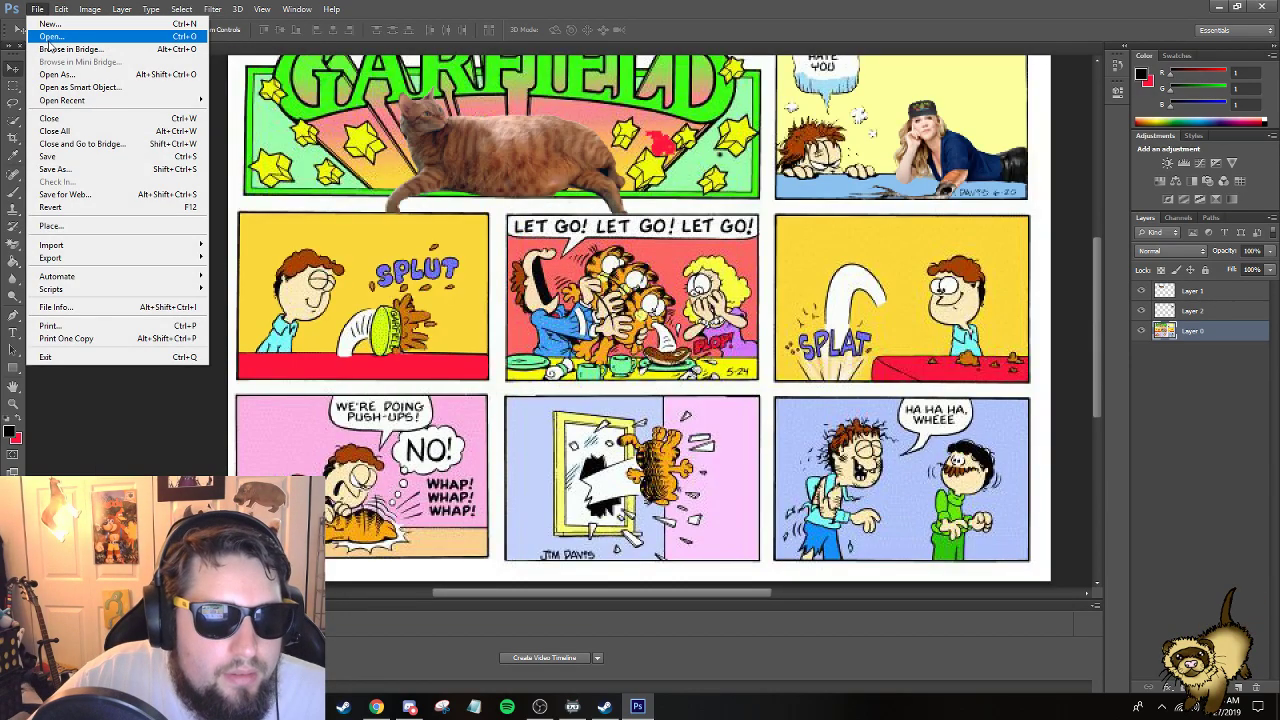
pyautogui.click(50, 37)
pyautogui.scroll(-5, 673, 295)
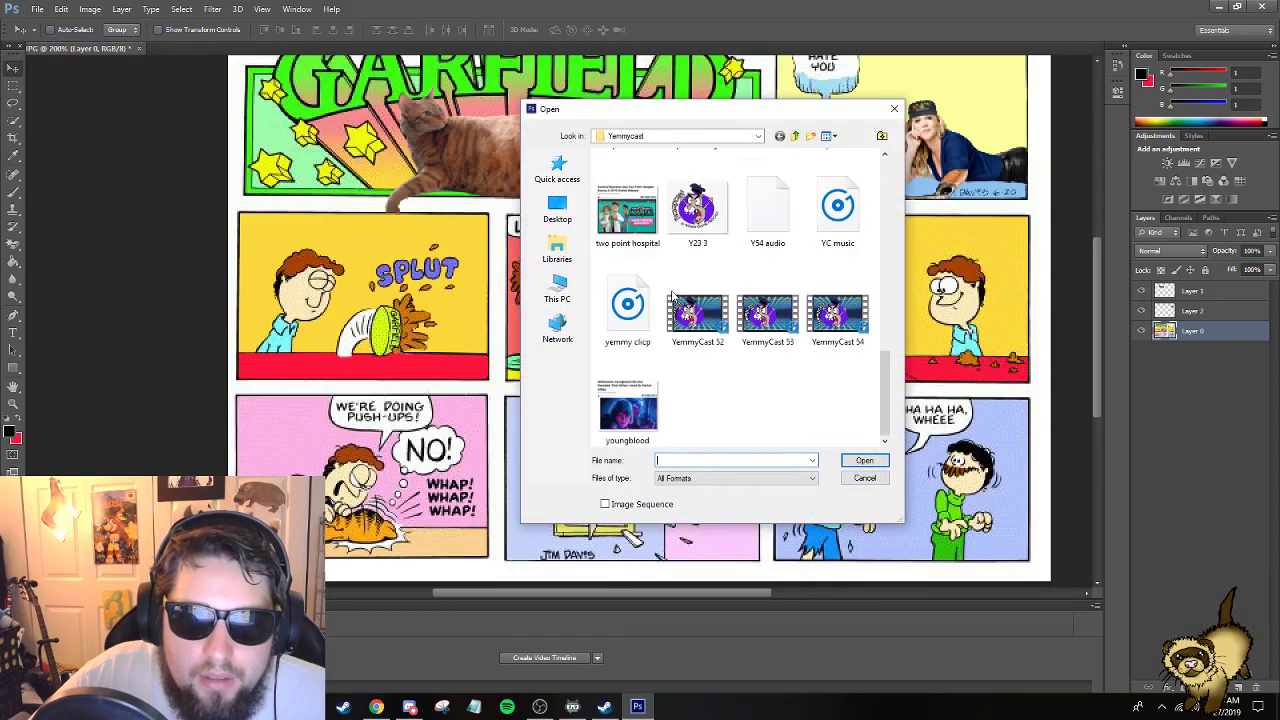
pyautogui.scroll(10, 673, 295)
pyautogui.click(794, 136)
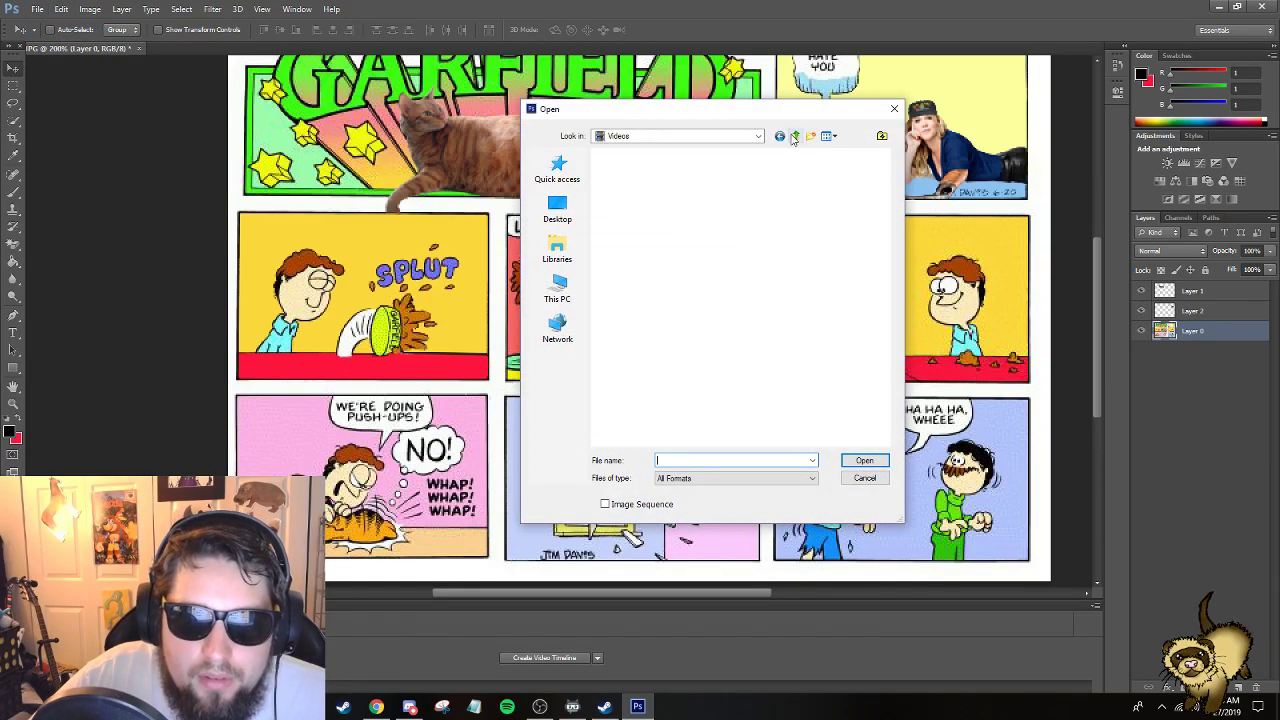
pyautogui.doubleClick(832, 282)
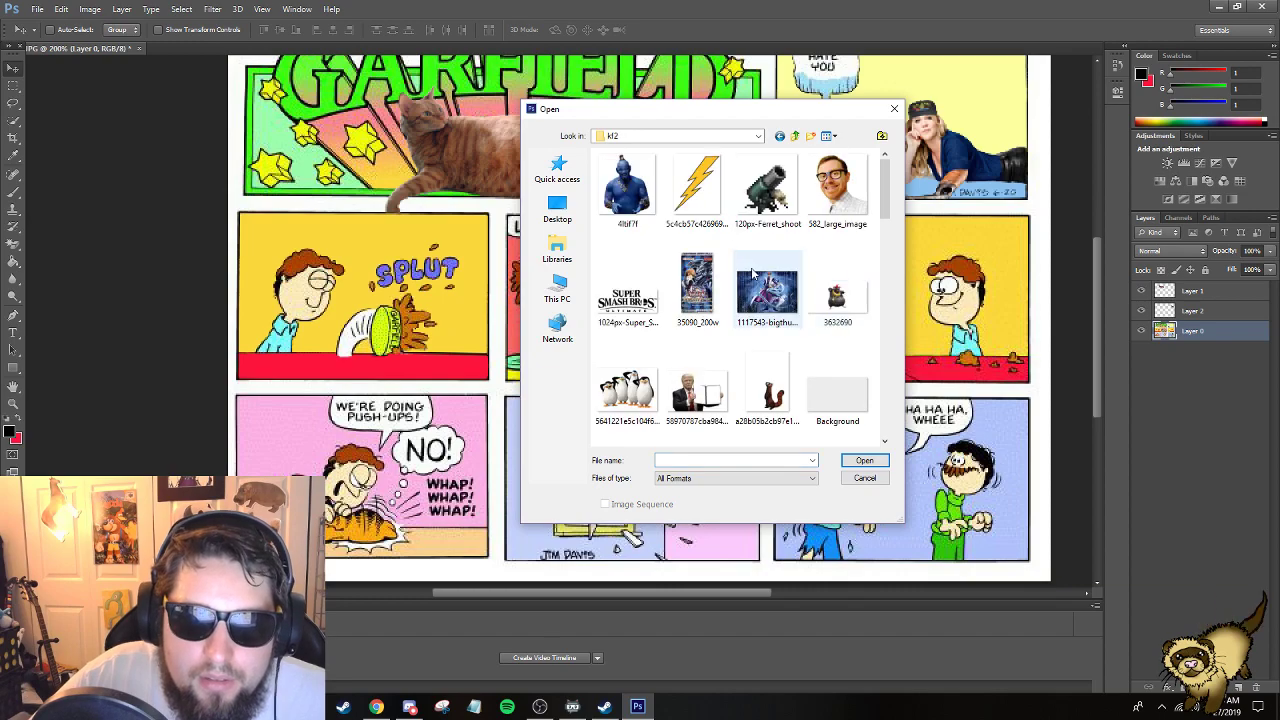
pyautogui.doubleClick(641, 206)
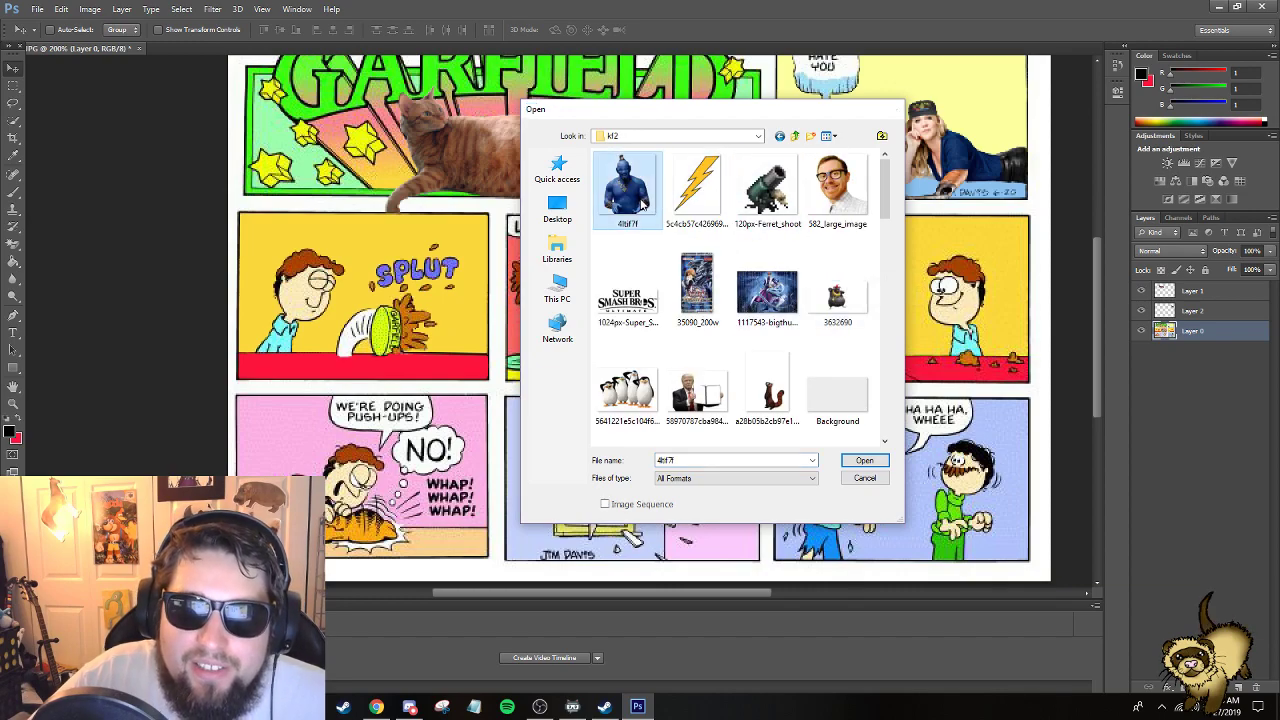
# Bring the blue genie into the comic, scale it to about 17.5%, and place it over the splatter at the table in the SPLUT panel.
pyautogui.moveTo(547, 300); pyautogui.dragTo(708, 292)
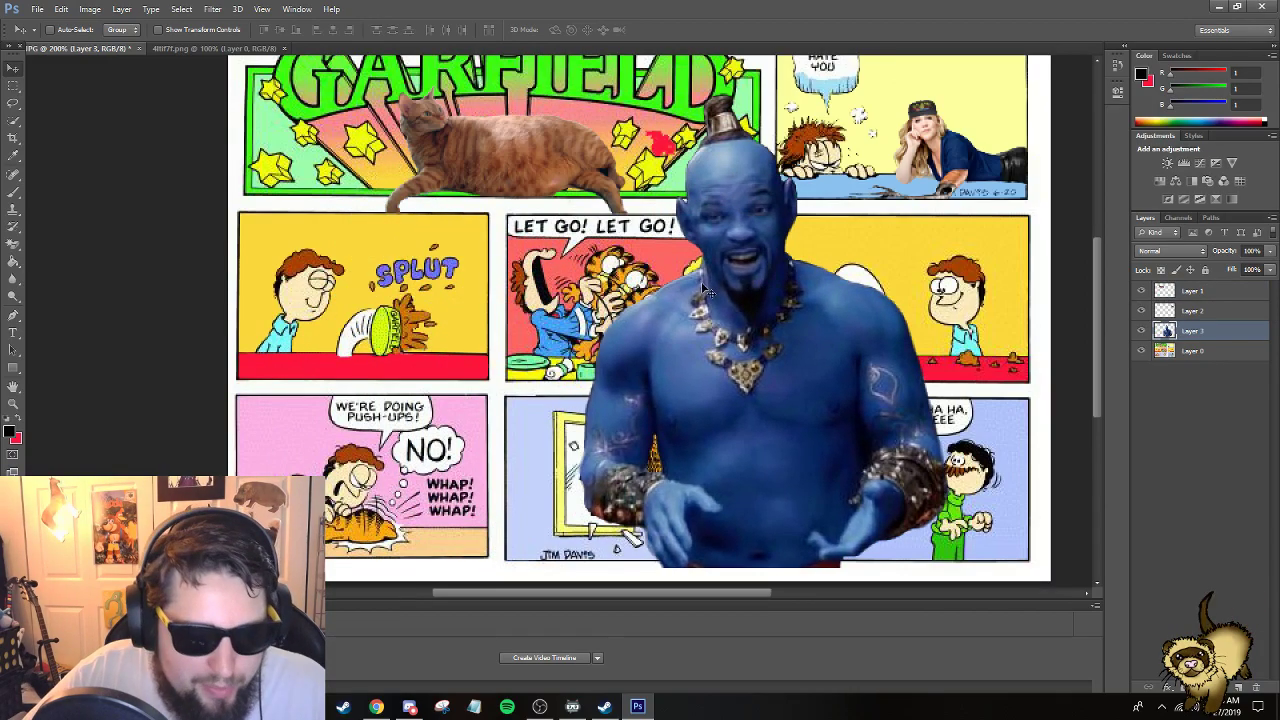
pyautogui.hotkey('ctrl', 't')
pyautogui.moveTo(577, 92); pyautogui.dragTo(844, 432)
pyautogui.moveTo(896, 493); pyautogui.dragTo(486, 320)
pyautogui.moveTo(438, 262); pyautogui.dragTo(444, 316)
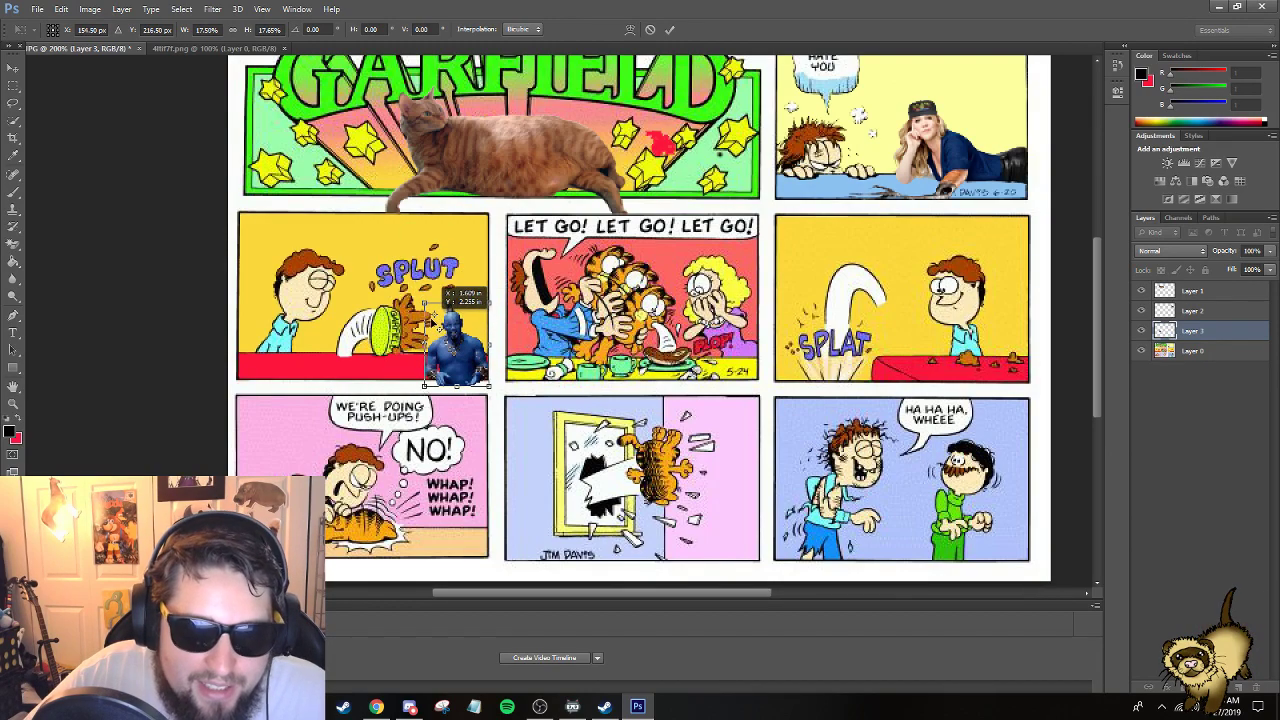
pyautogui.moveTo(490, 385); pyautogui.dragTo(455, 313)
pyautogui.press('Return')
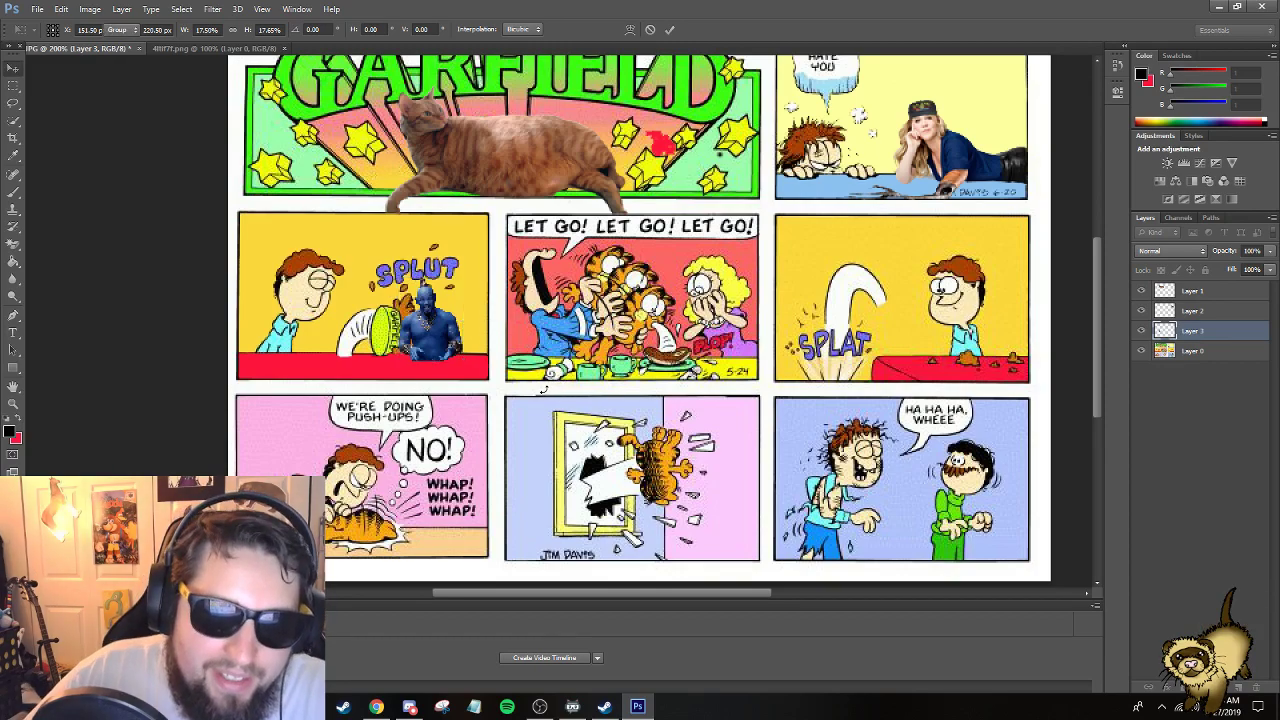
# Hide the genie's Layer 3 and make Layer 0 active for the Quick Selection tool.
pyautogui.click(1206, 351)
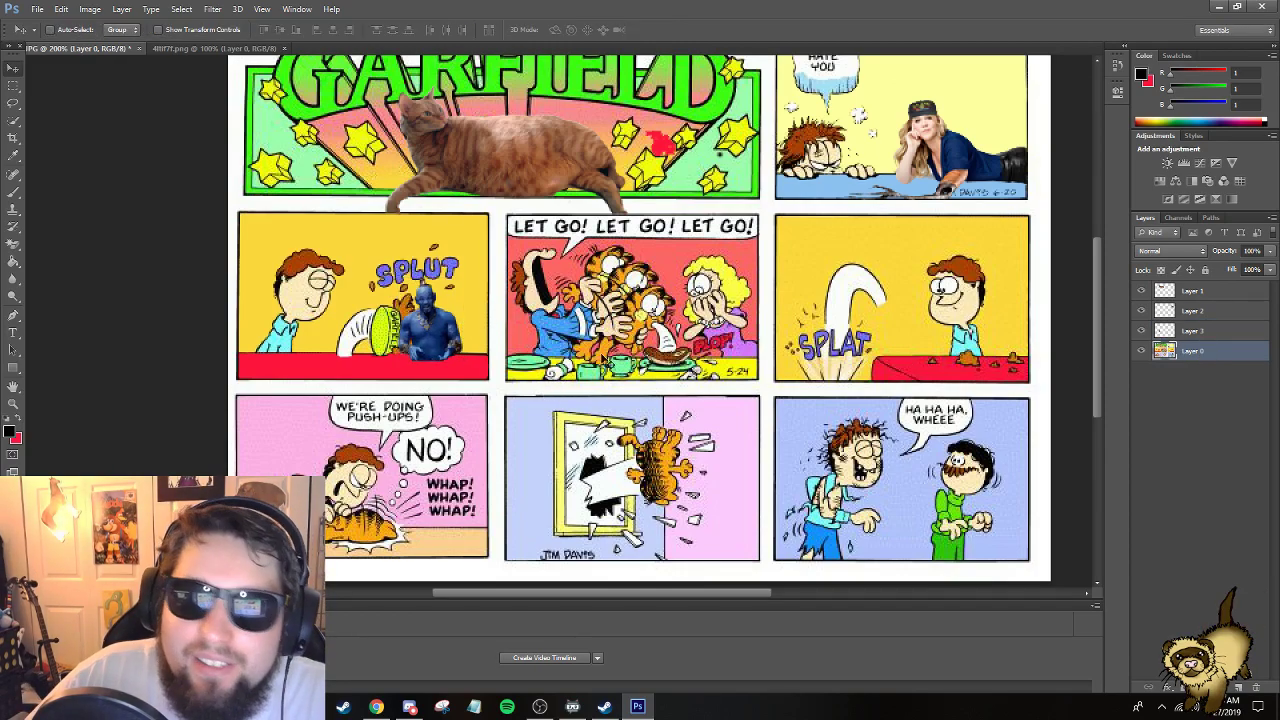
pyautogui.click(1141, 331)
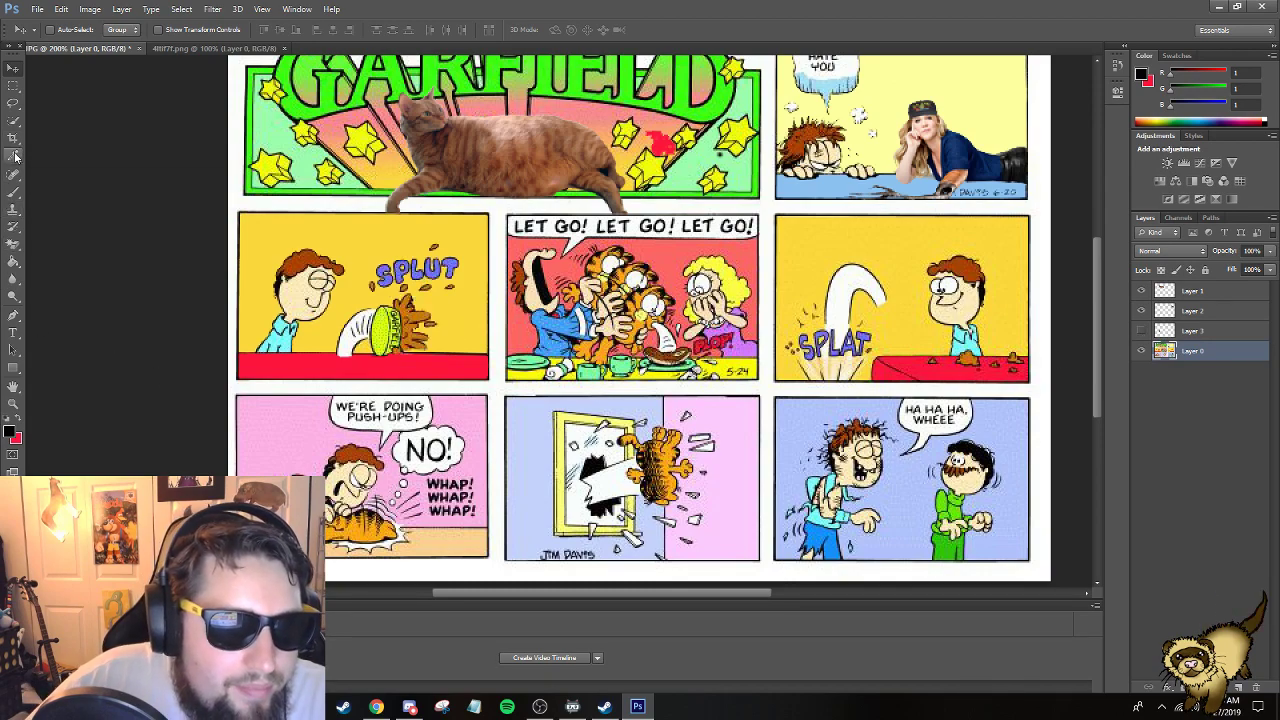
pyautogui.click(13, 120)
pyautogui.rightClick(412, 314)
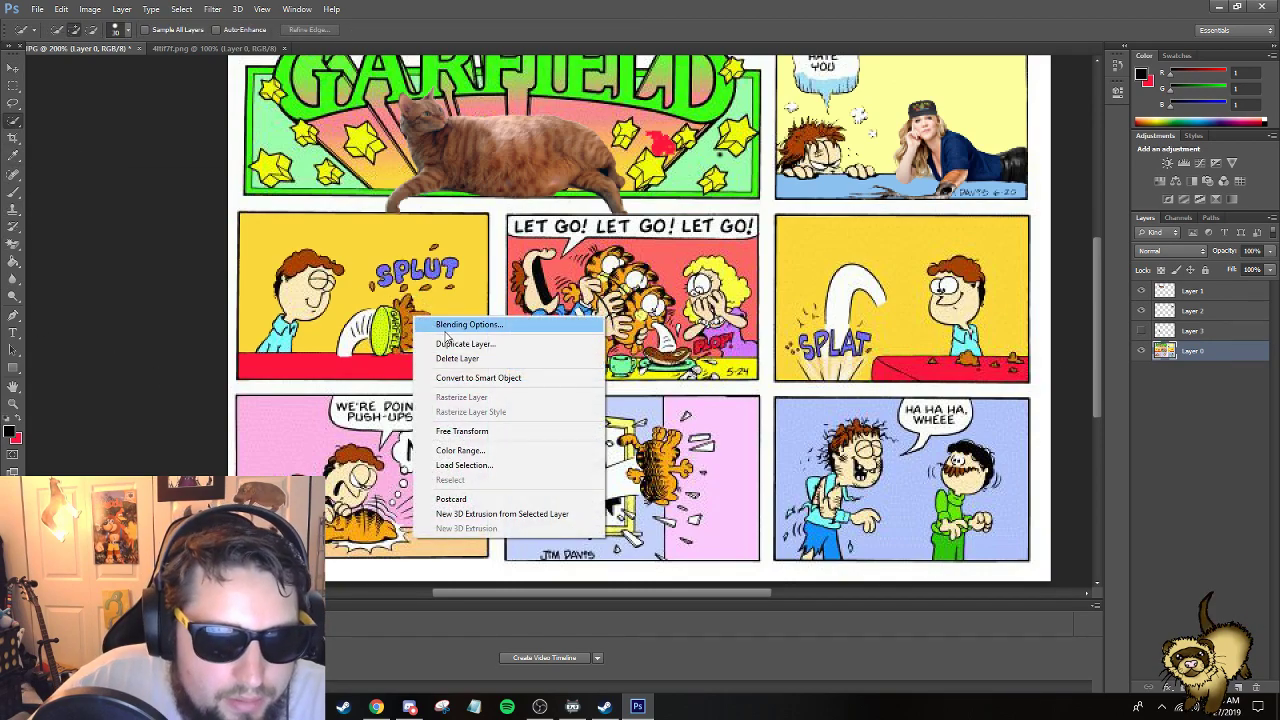
pyautogui.press('Escape')
pyautogui.rightClick(398, 302)
pyautogui.press('Escape')
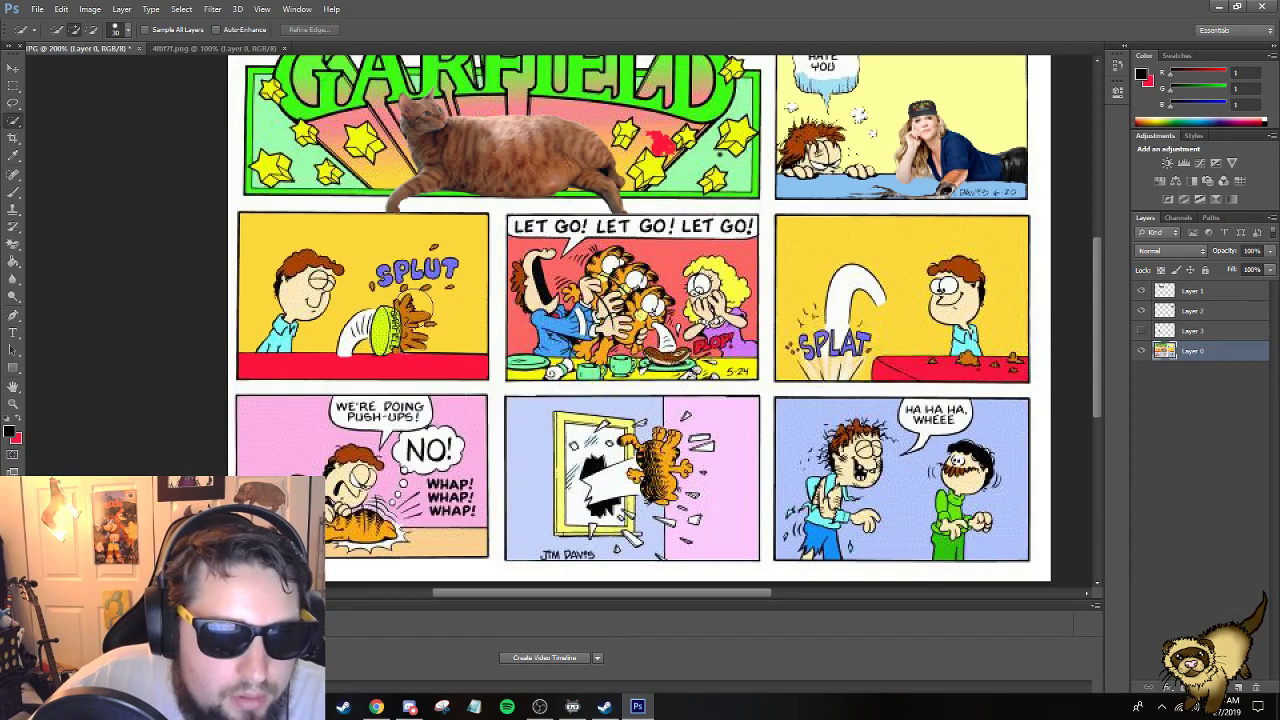
# Quick-select the SPLUT lettering, crumbs and brown splatter on Layer 0 and cut them to a new layer.
pyautogui.moveTo(382, 309)
pyautogui.mouseDown()
pyautogui.moveTo(300, 300)
pyautogui.moveTo(318, 300)
pyautogui.mouseUp()
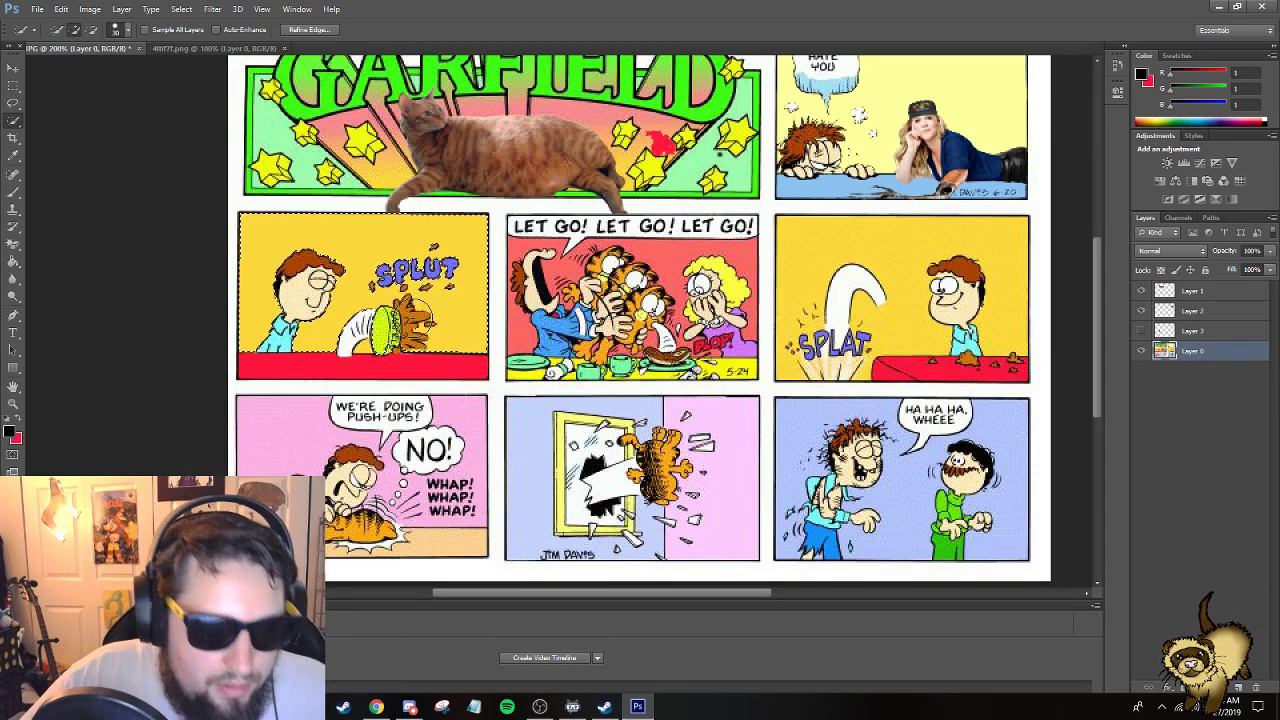
pyautogui.keyDown('alt'); pyautogui.click(455, 240); pyautogui.keyUp('alt')
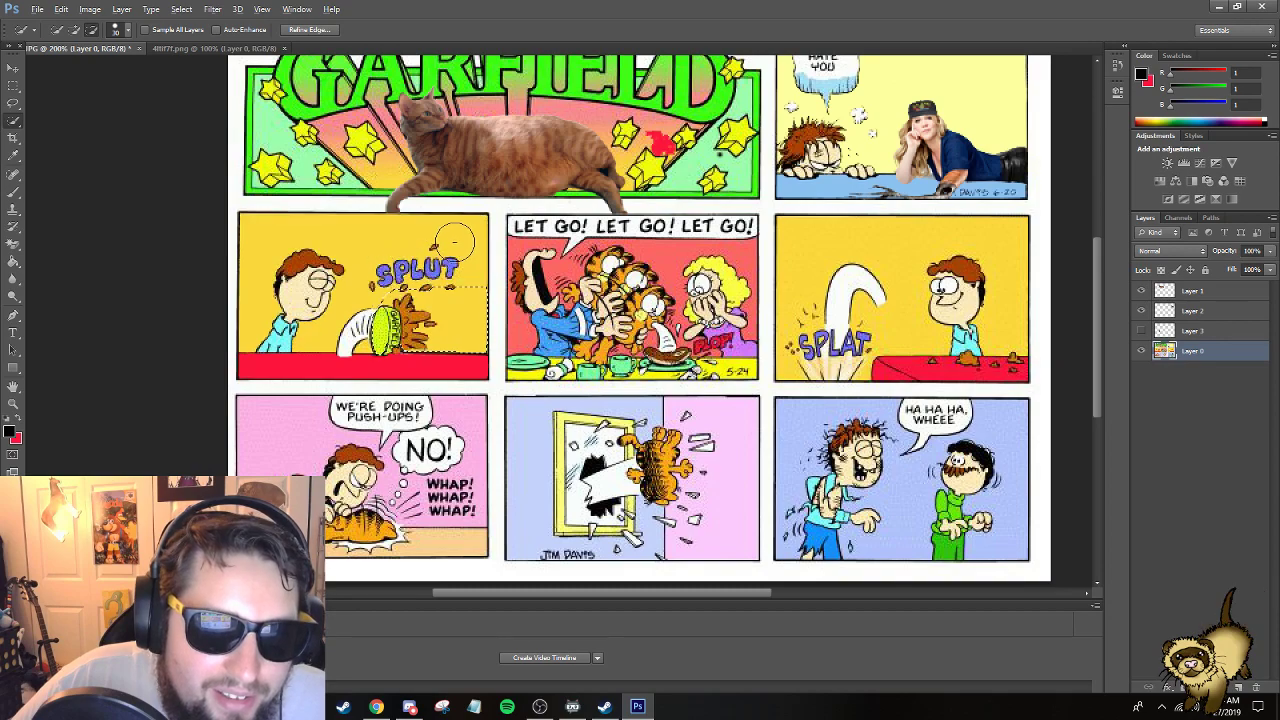
pyautogui.keyDown('alt'); pyautogui.click(465, 335); pyautogui.keyUp('alt')
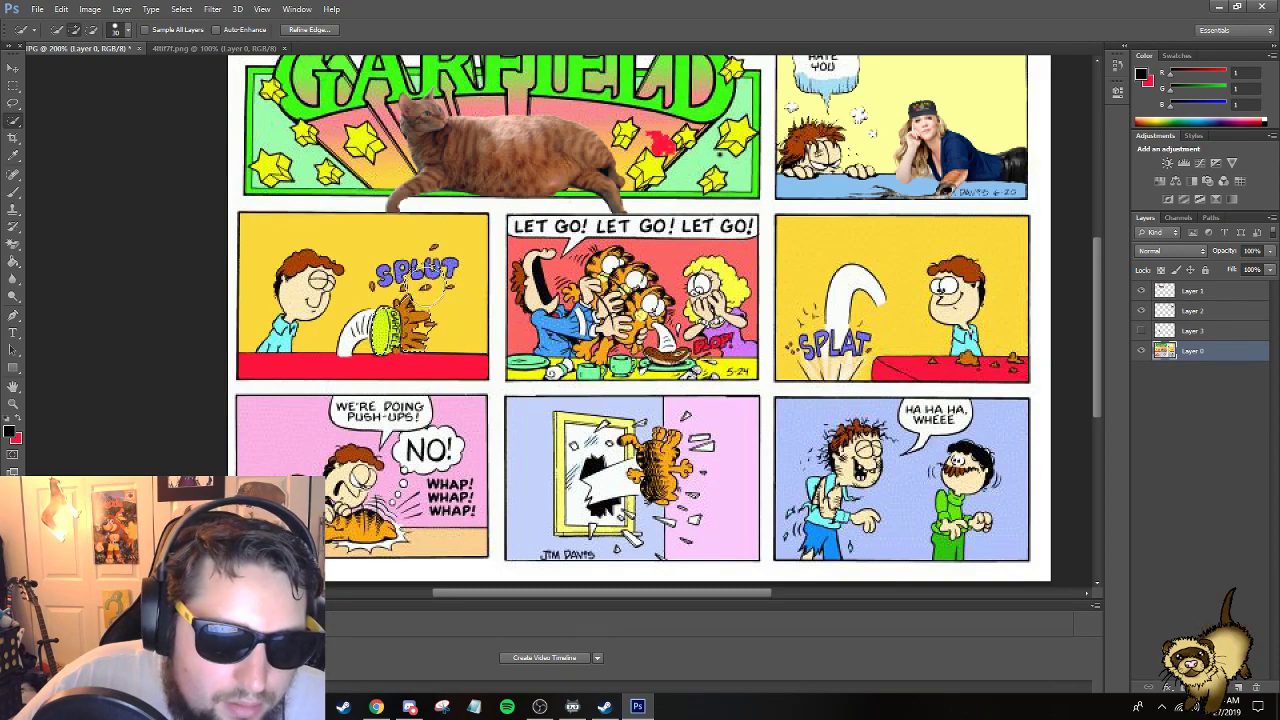
pyautogui.rightClick(252, 262)
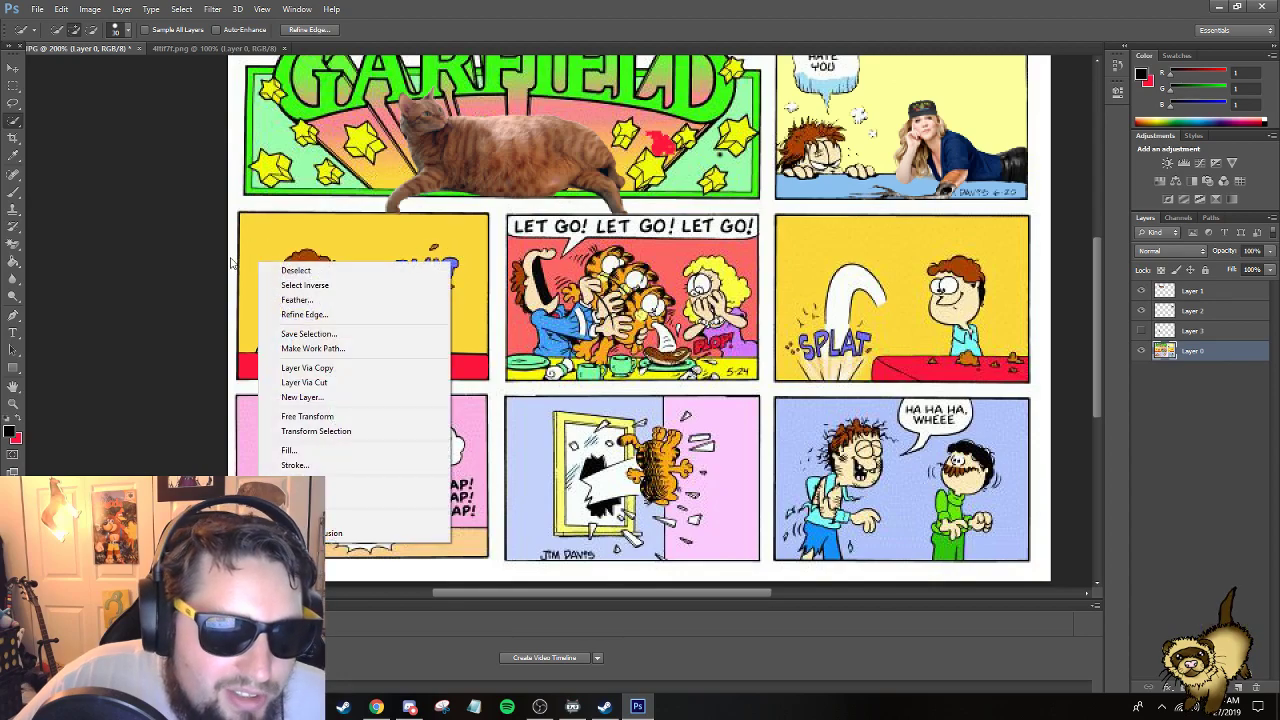
pyautogui.rightClick(98, 208)
pyautogui.rightClick(13, 120)
pyautogui.click(16, 122)
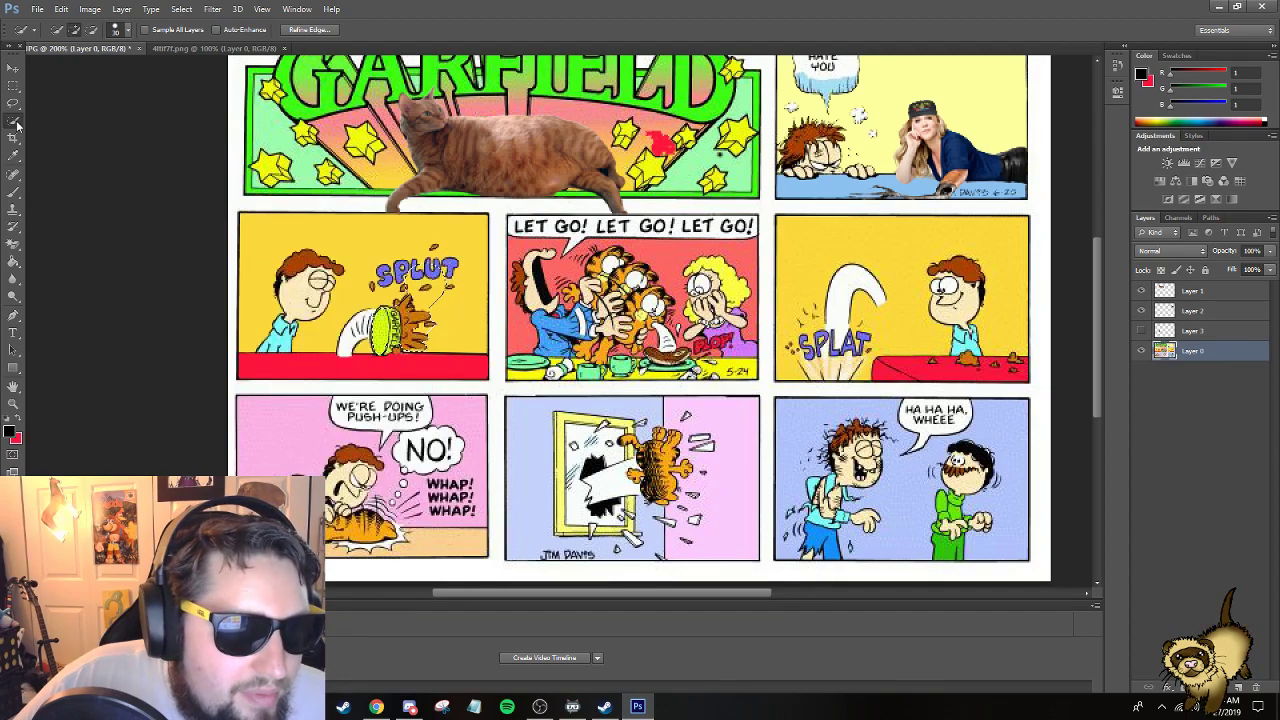
pyautogui.rightClick(366, 270)
pyautogui.click(364, 267)
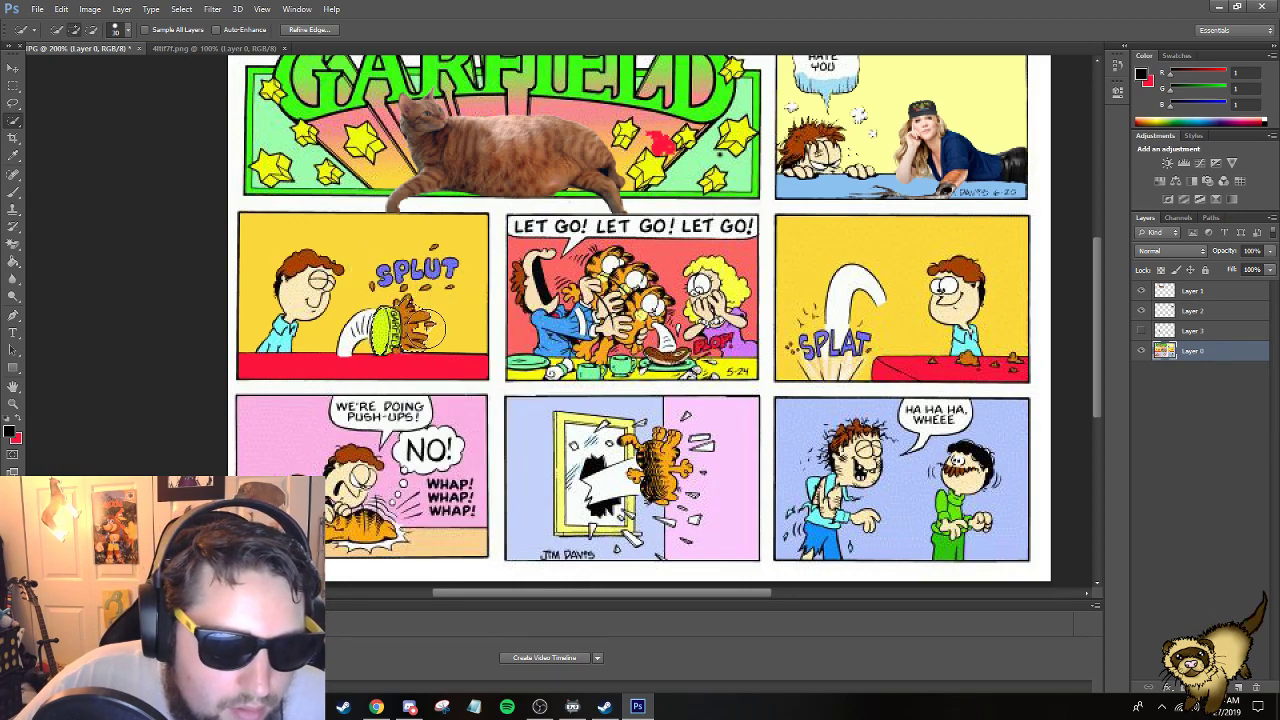
pyautogui.press('alt')
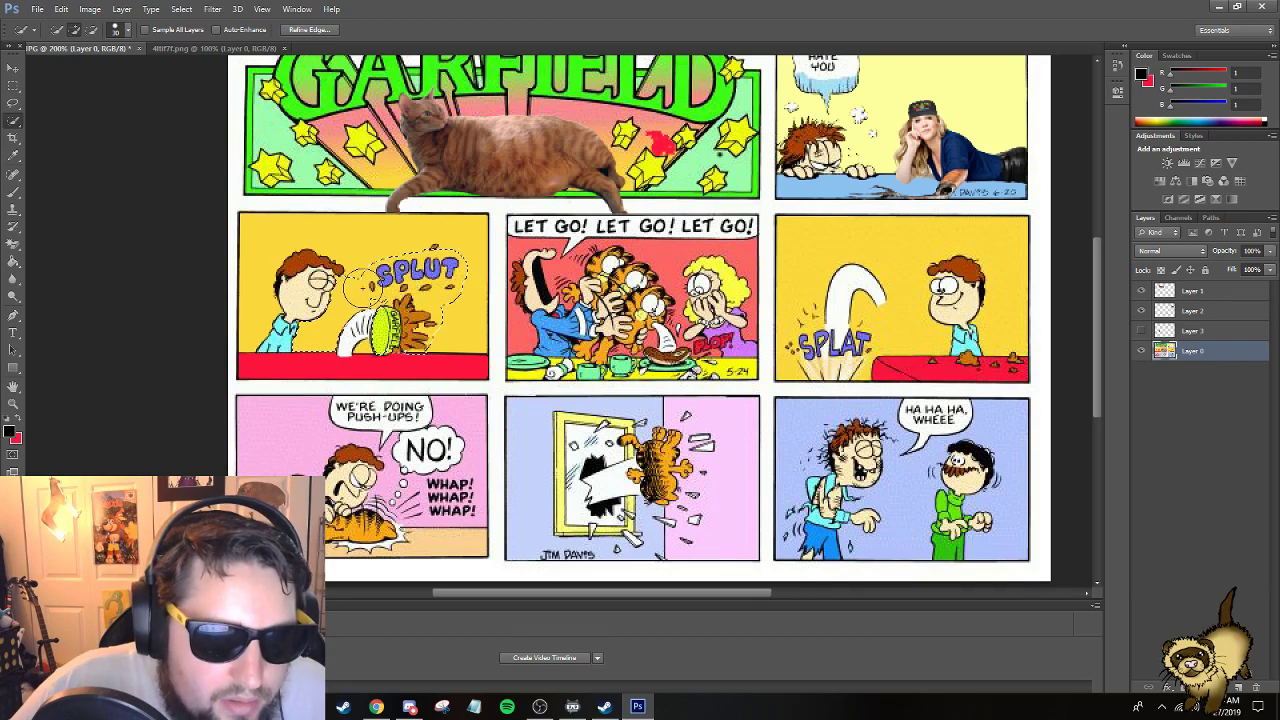
pyautogui.rightClick(410, 291)
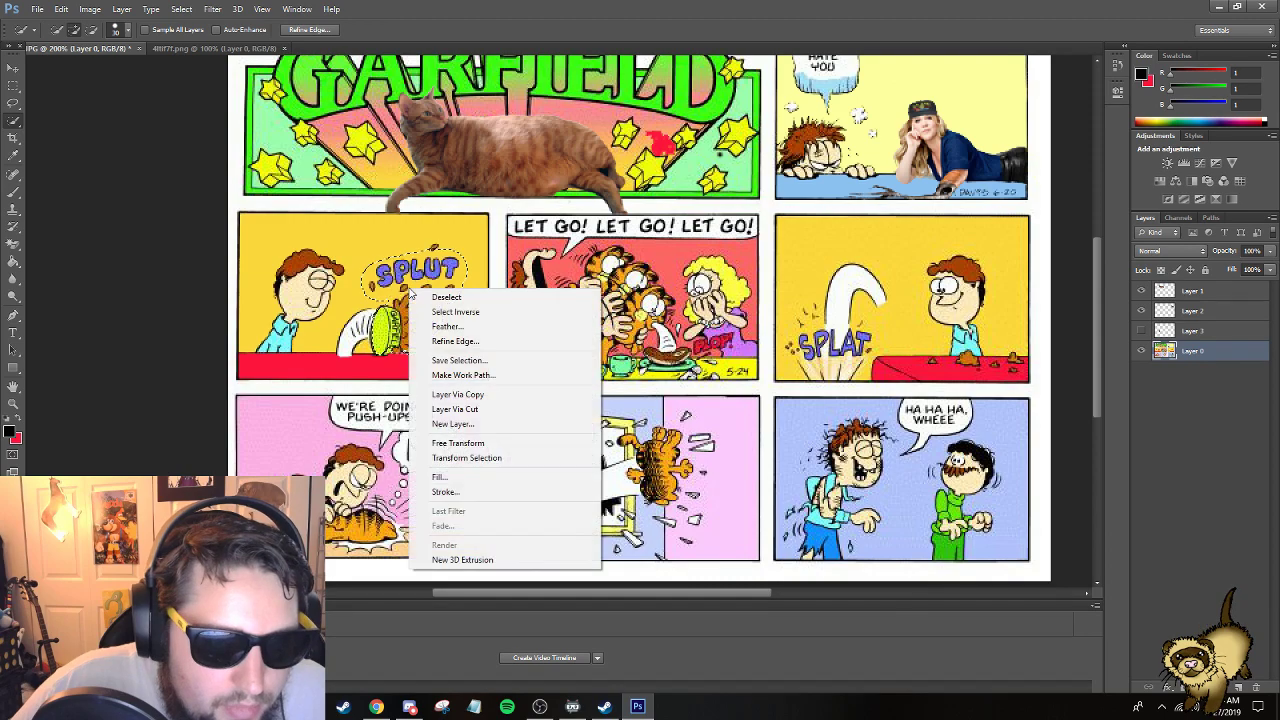
pyautogui.click(454, 409)
# Show the genie's Layer 3 again and move the cut-out splatter's Layer 4 above it.
pyautogui.click(13, 68)
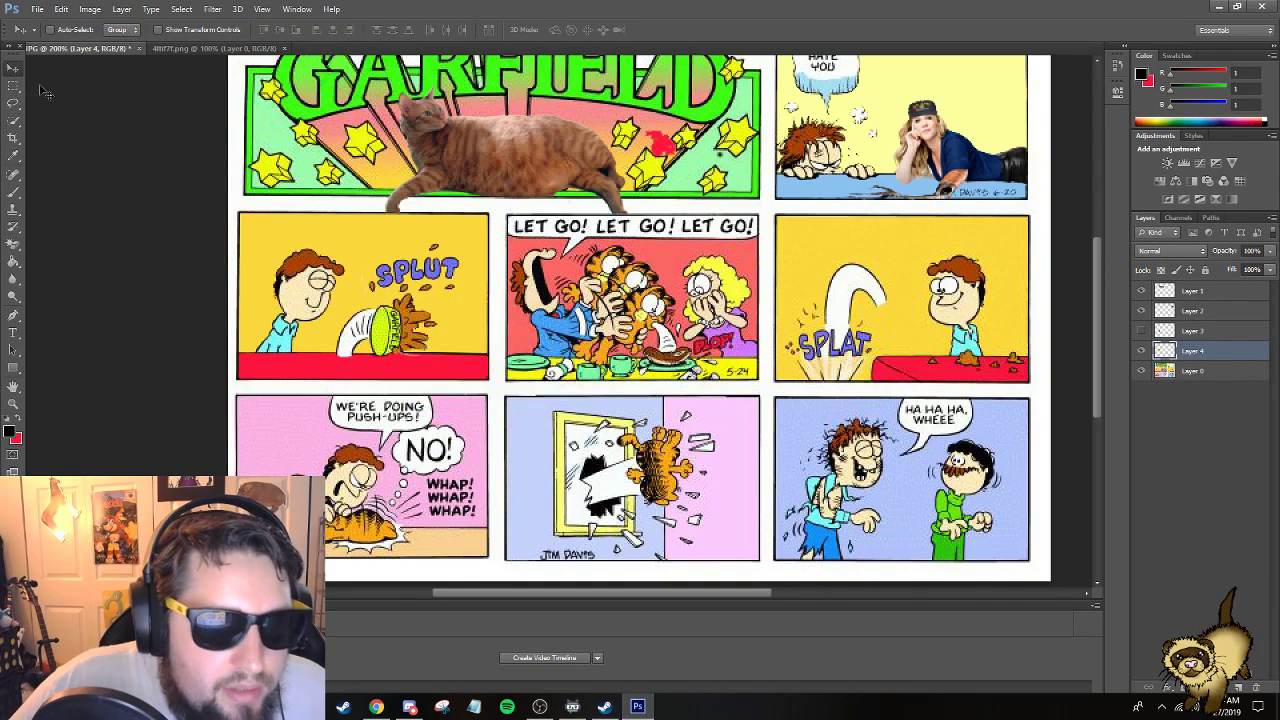
pyautogui.click(1142, 332)
pyautogui.moveTo(1178, 345)
pyautogui.mouseDown()
pyautogui.moveTo(1190, 348)
pyautogui.moveTo(1188, 322)
pyautogui.mouseUp()
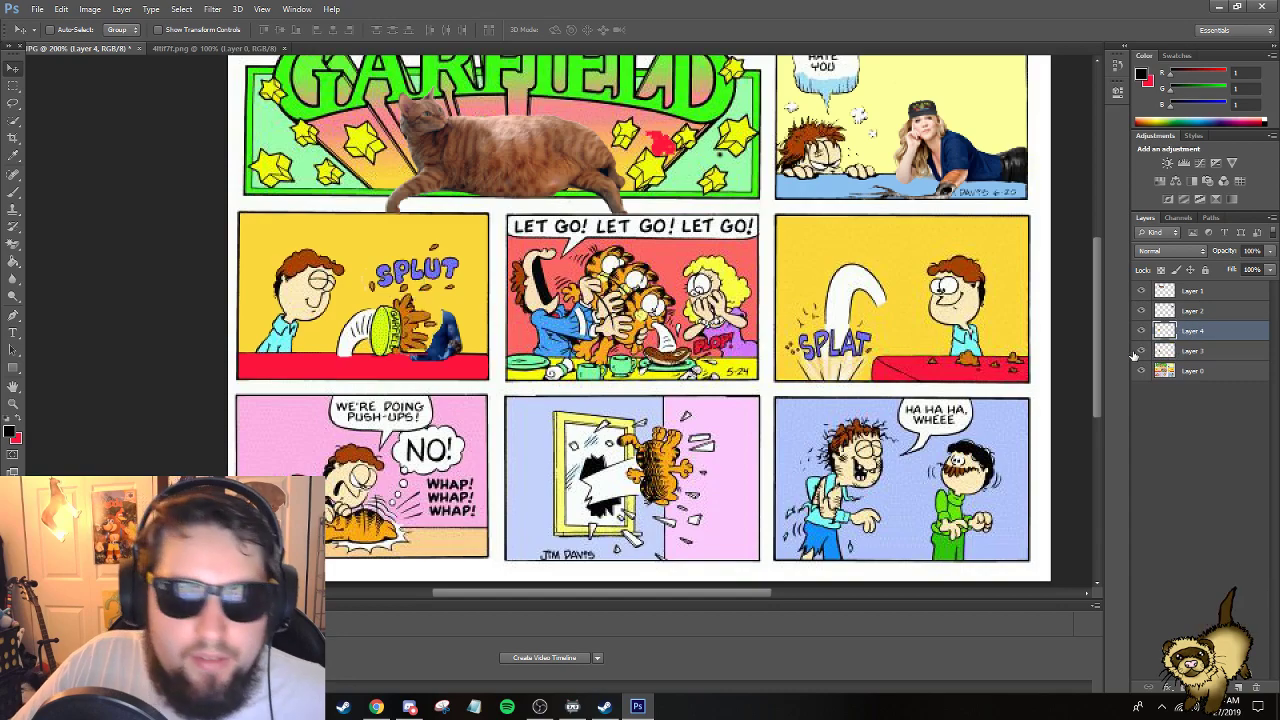
# Erase the yellow background around the splatter and lettering on Layer 4 with the Magic Eraser at tolerance 32, then activate Layer 3.
pyautogui.click(12, 243)
pyautogui.click(437, 298)
pyautogui.press('Delete')
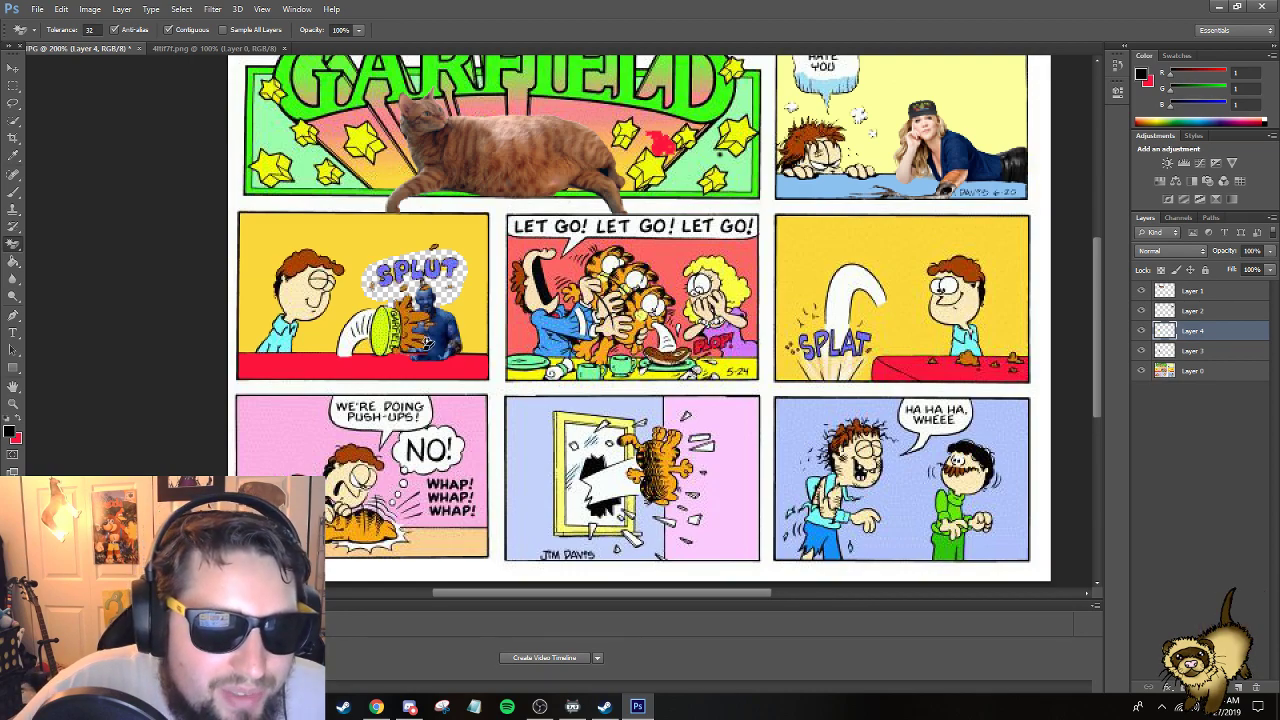
pyautogui.click(1200, 353)
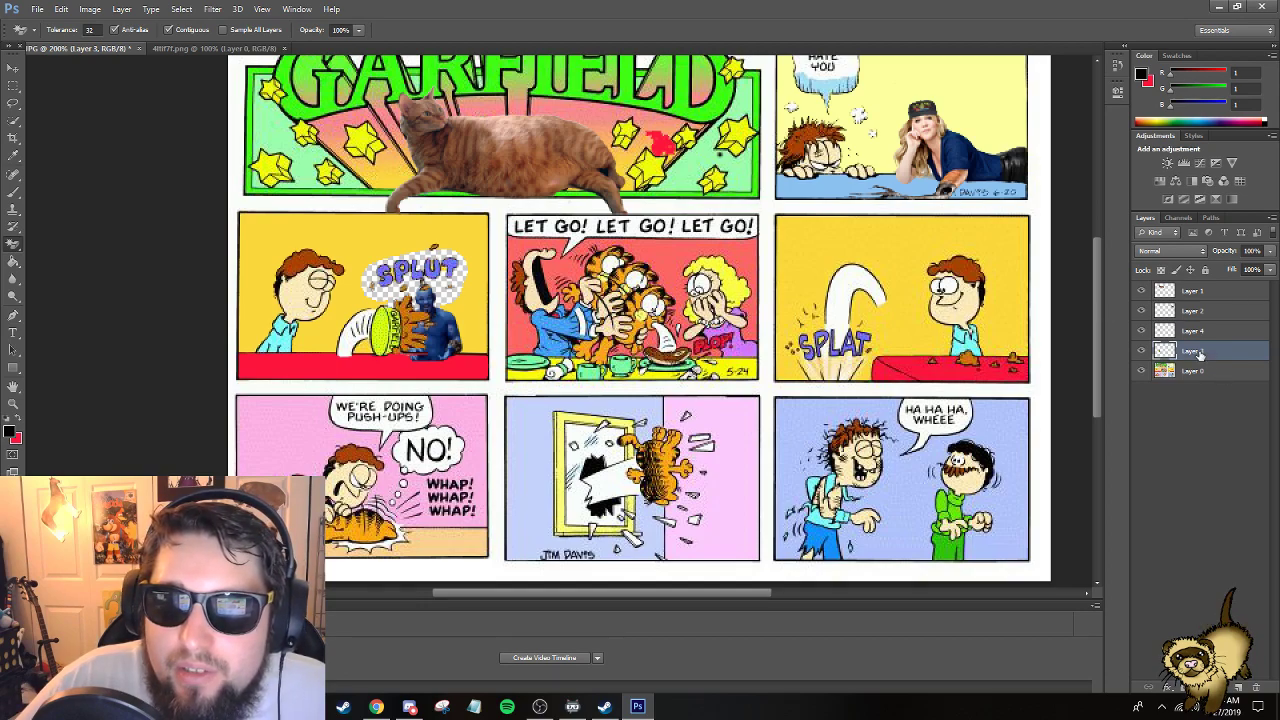
# Set the foreground colour to the SPLUT panel's yellow background, fbd83c.
pyautogui.click(11, 433)
pyautogui.click(350, 256)
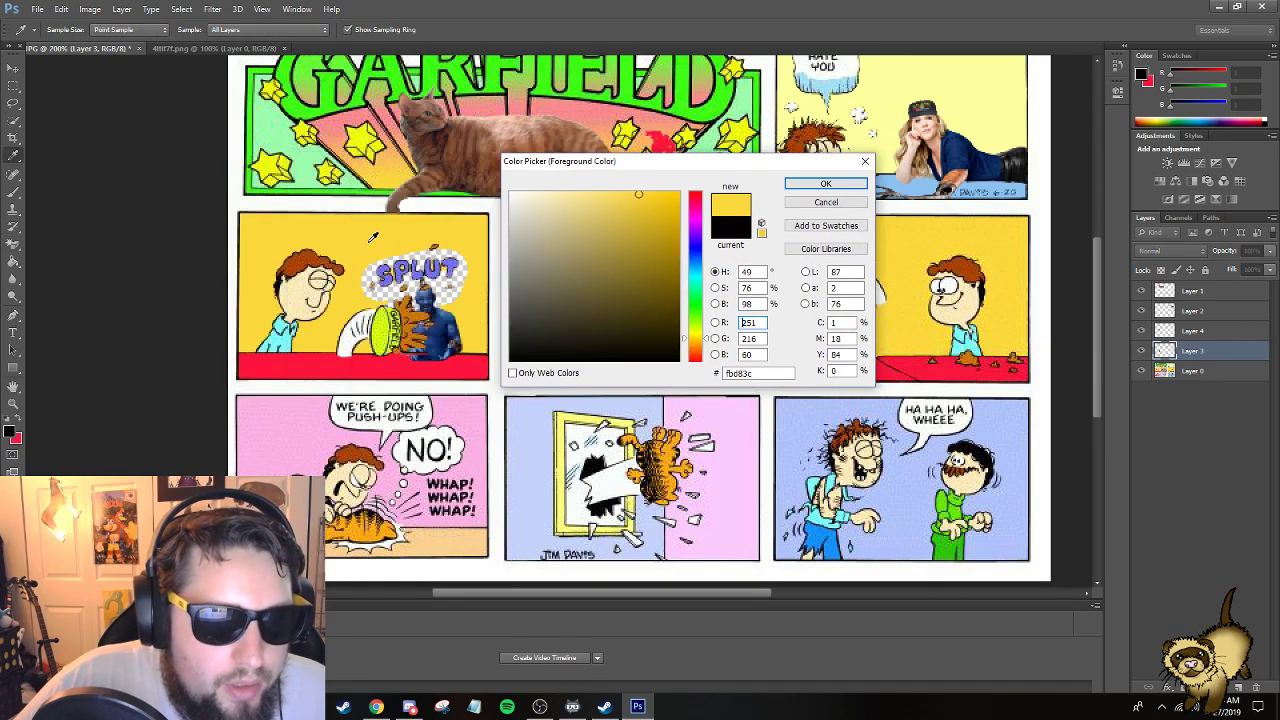
pyautogui.click(826, 183)
# Try to fill the transparent gap around the SPLUT lettering with the Paint Bucket on Layer 3.
pyautogui.click(13, 261)
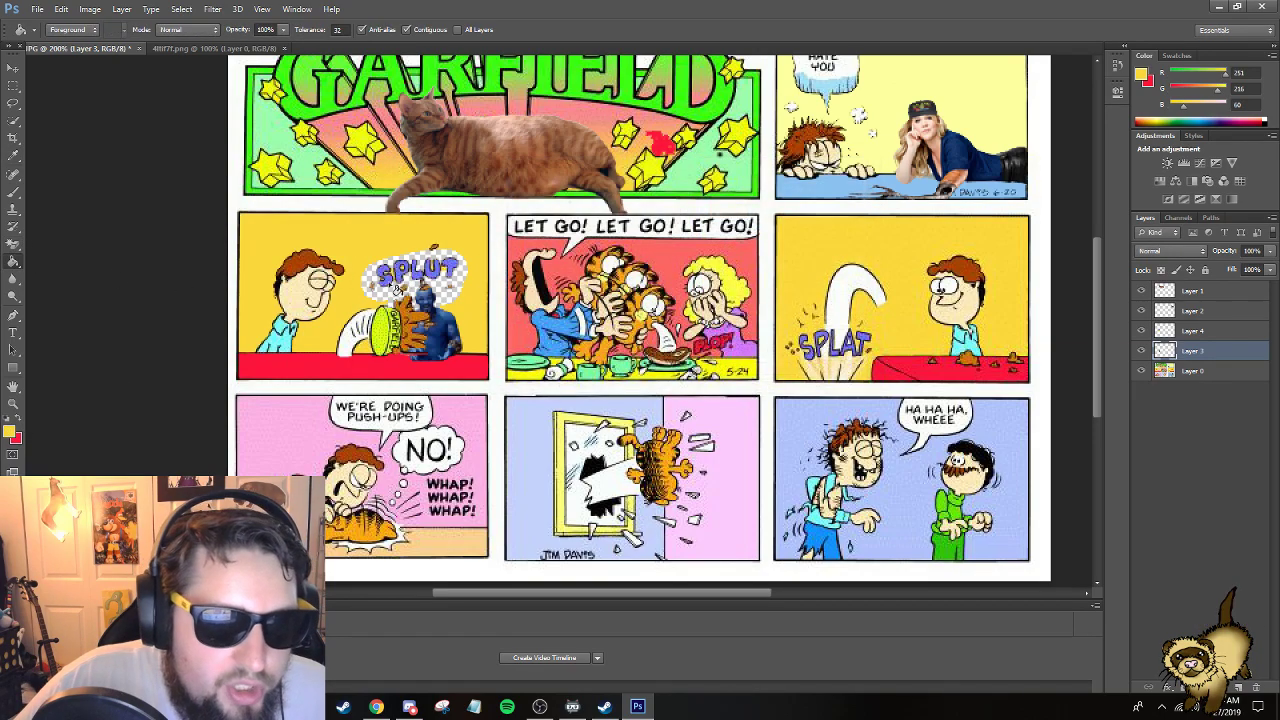
pyautogui.click(380, 300)
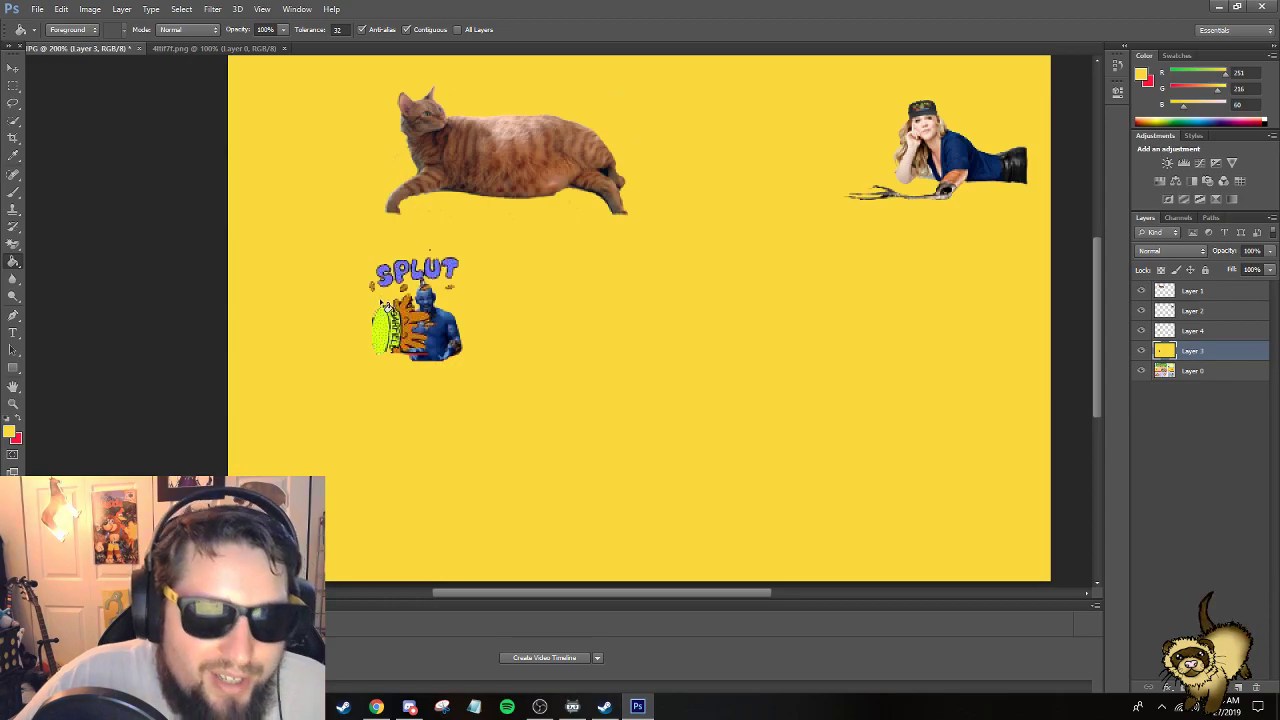
pyautogui.hotkey('ctrl', 'z')
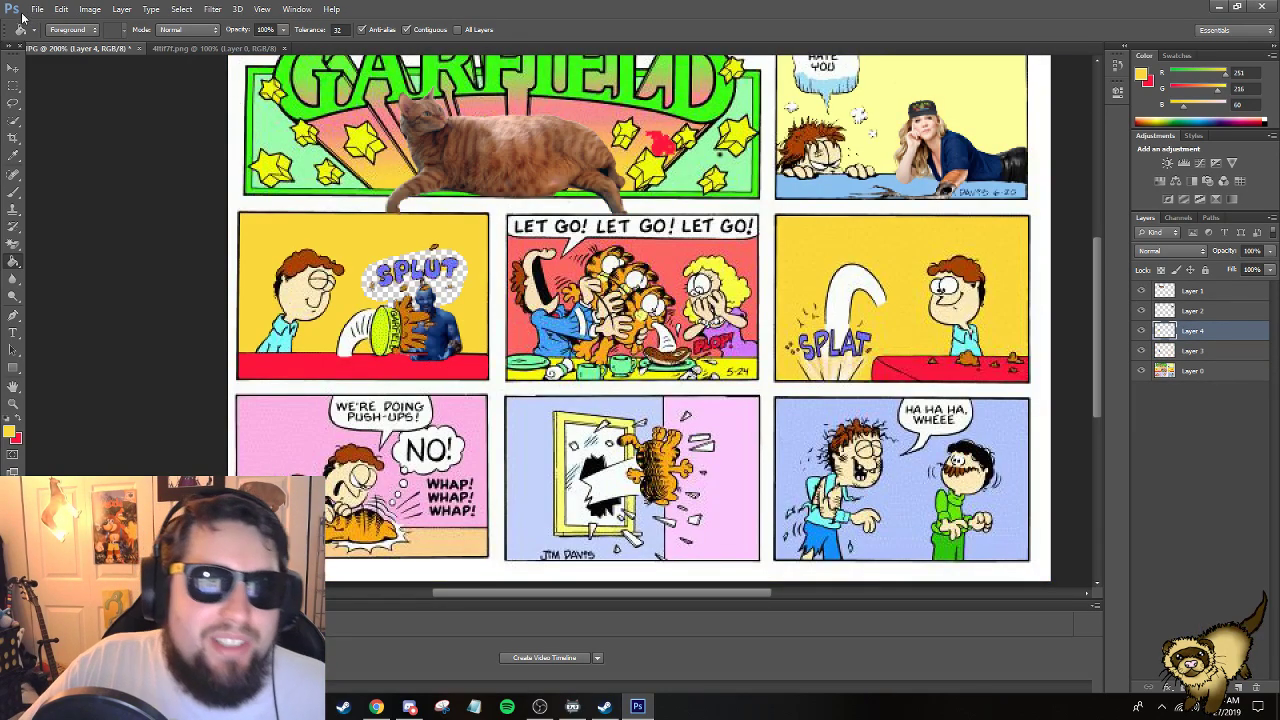
# Step back through the history to before Layer 4 was cut out, until the Layer 0 selection no longer includes the SPLUT lettering.
pyautogui.click(61, 9)
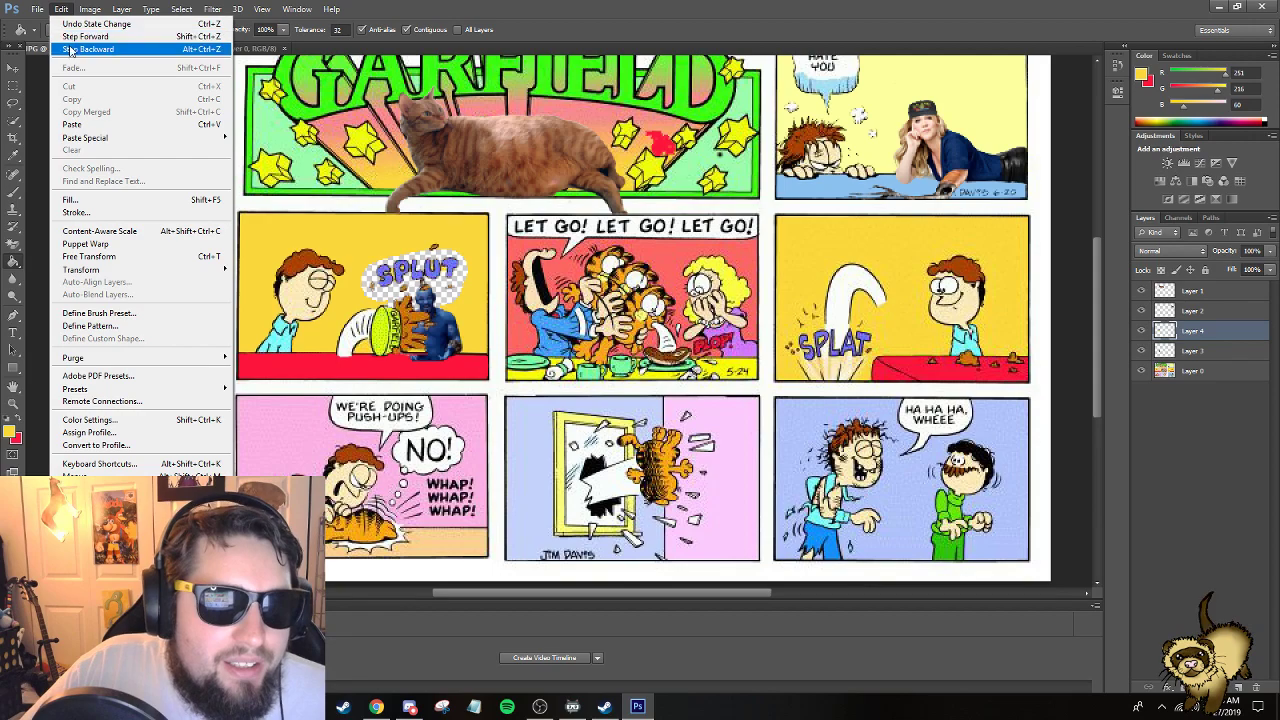
pyautogui.click(70, 49)
pyautogui.click(61, 9)
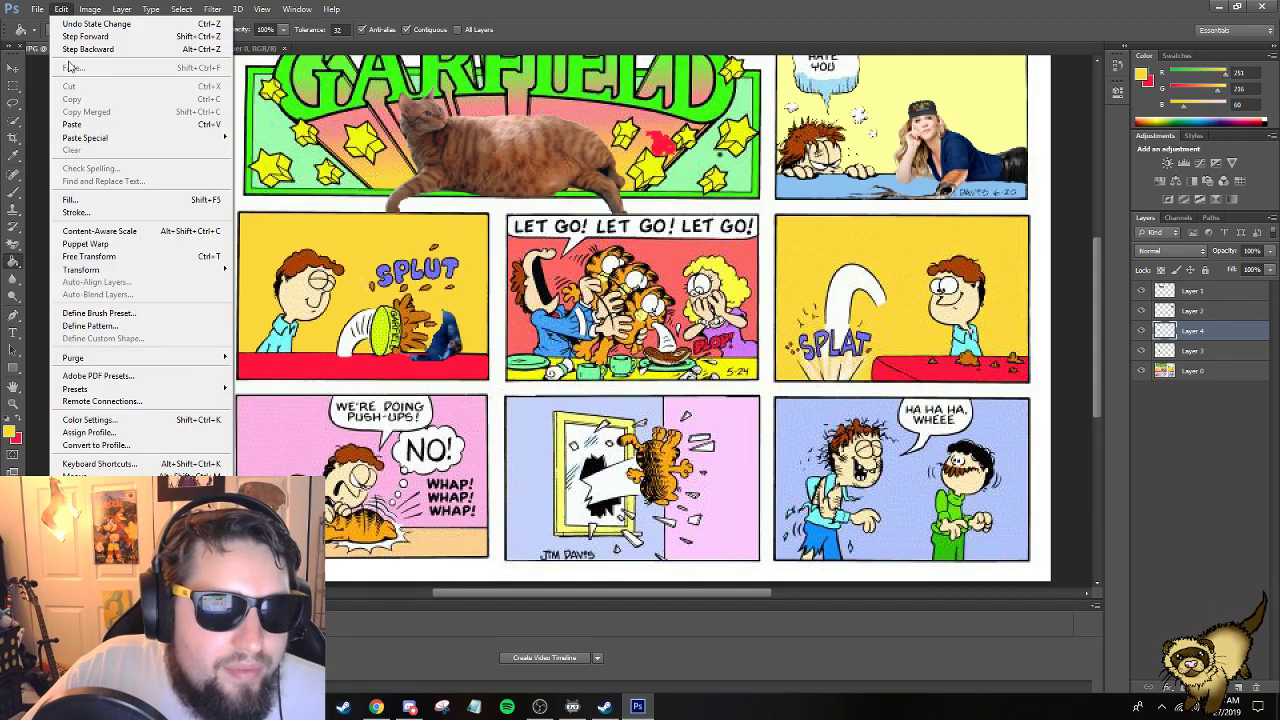
pyautogui.click(72, 49)
pyautogui.click(61, 9)
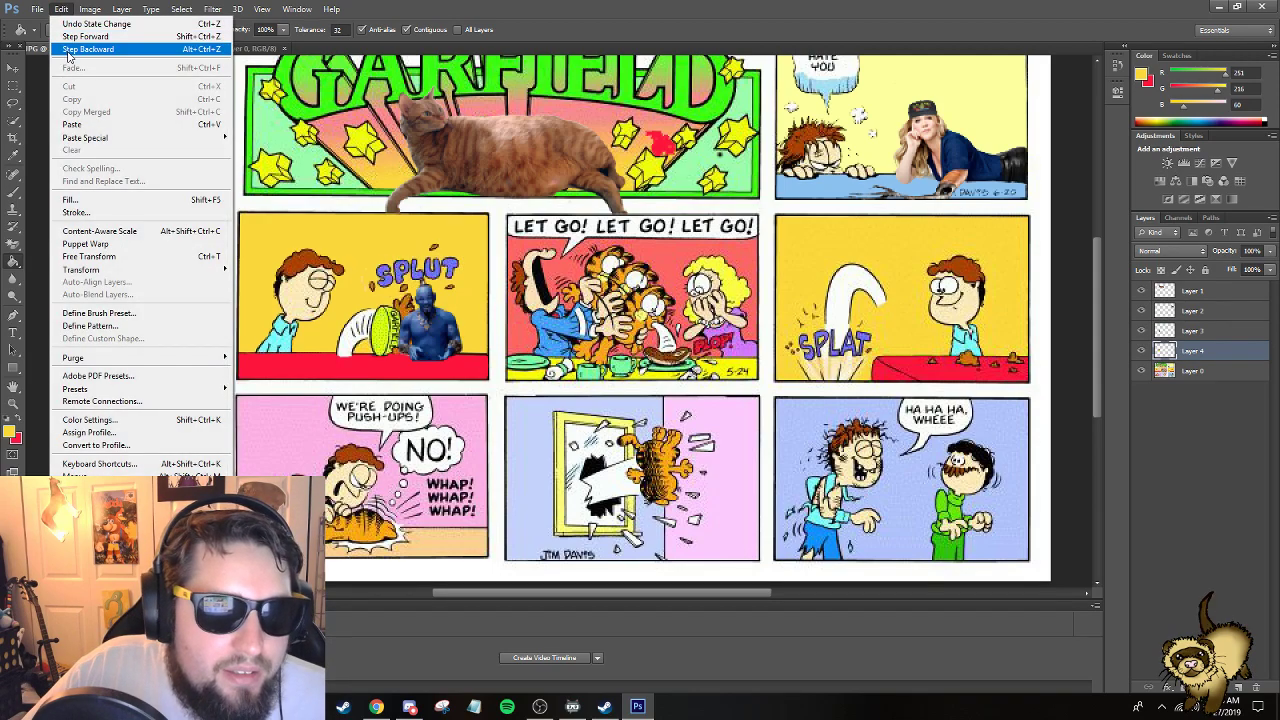
pyautogui.click(68, 50)
pyautogui.click(61, 9)
pyautogui.click(78, 49)
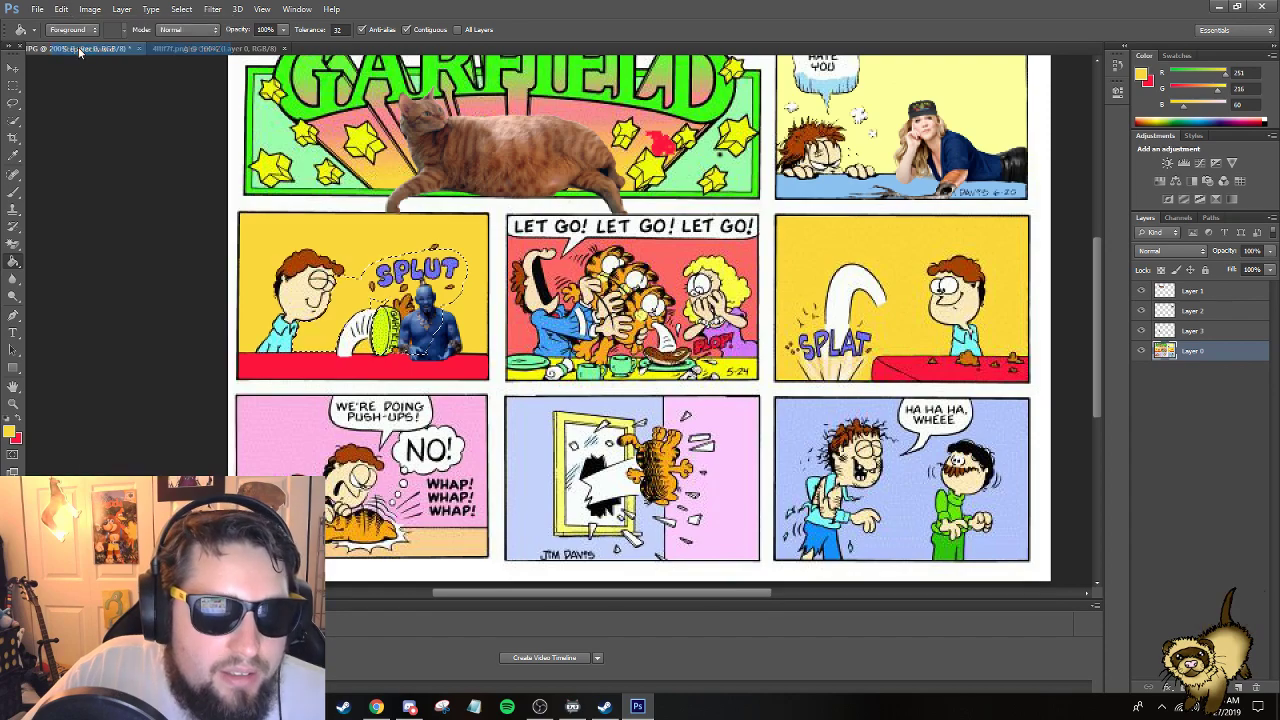
pyautogui.click(61, 9)
pyautogui.click(70, 49)
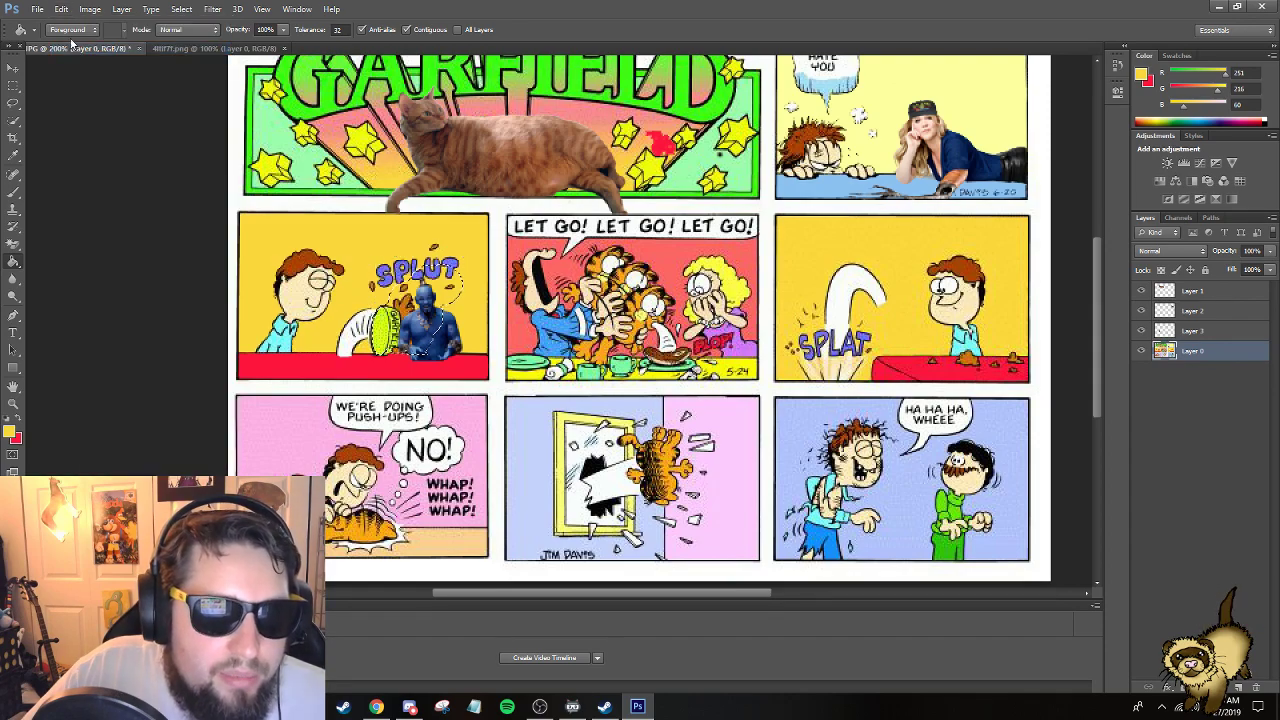
pyautogui.click(61, 9)
pyautogui.click(68, 50)
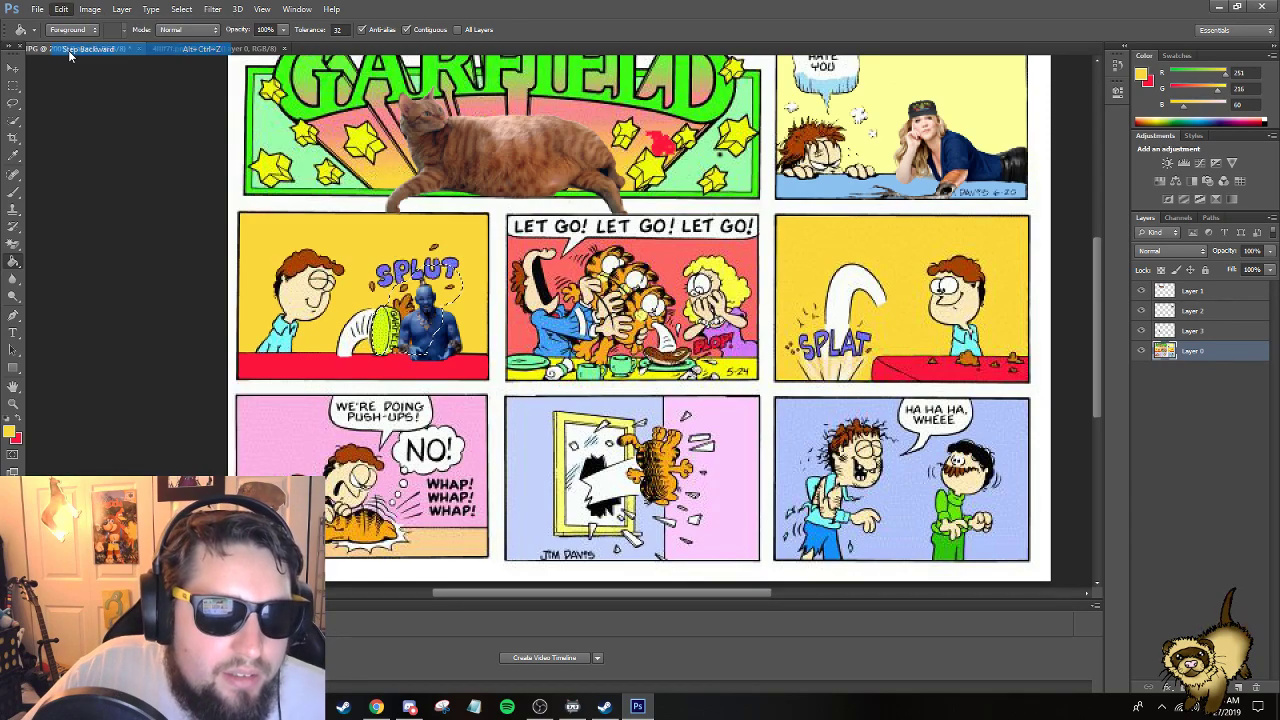
pyautogui.click(61, 9)
pyautogui.click(68, 50)
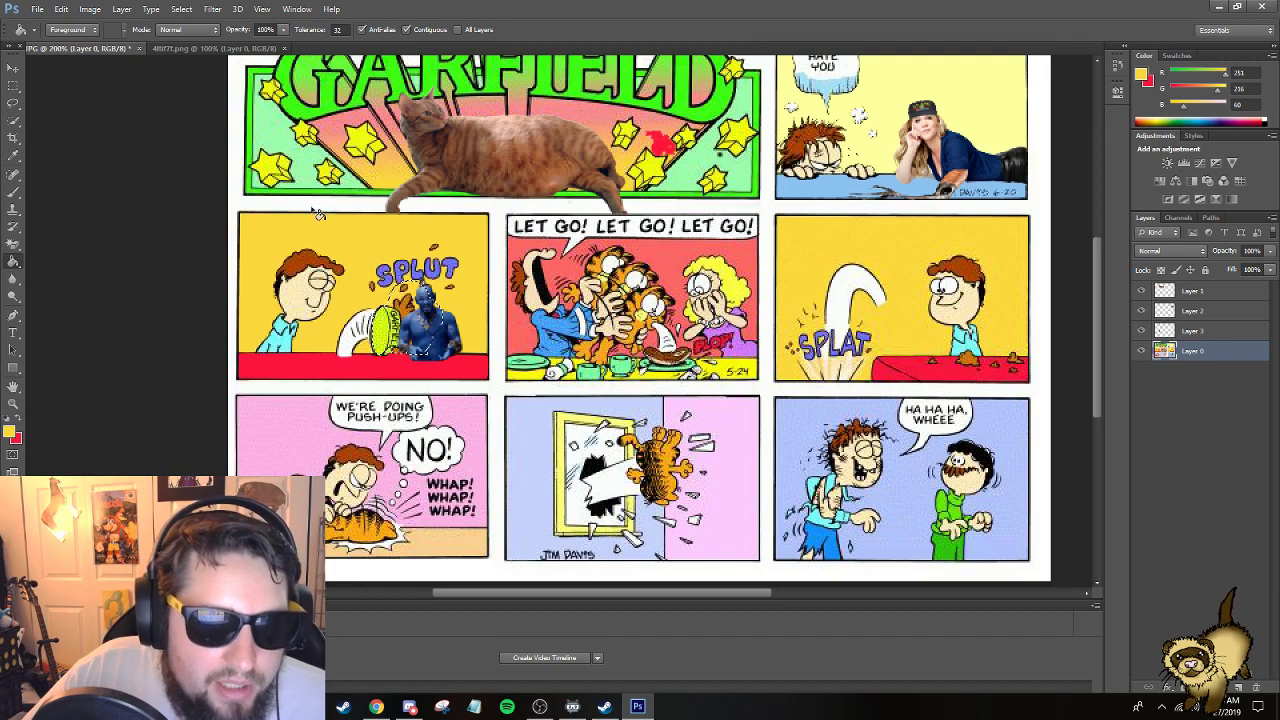
# Refine the quick selection around the brown splatter on Layer 0 and cut it to a new layer.
pyautogui.rightClick(430, 241)
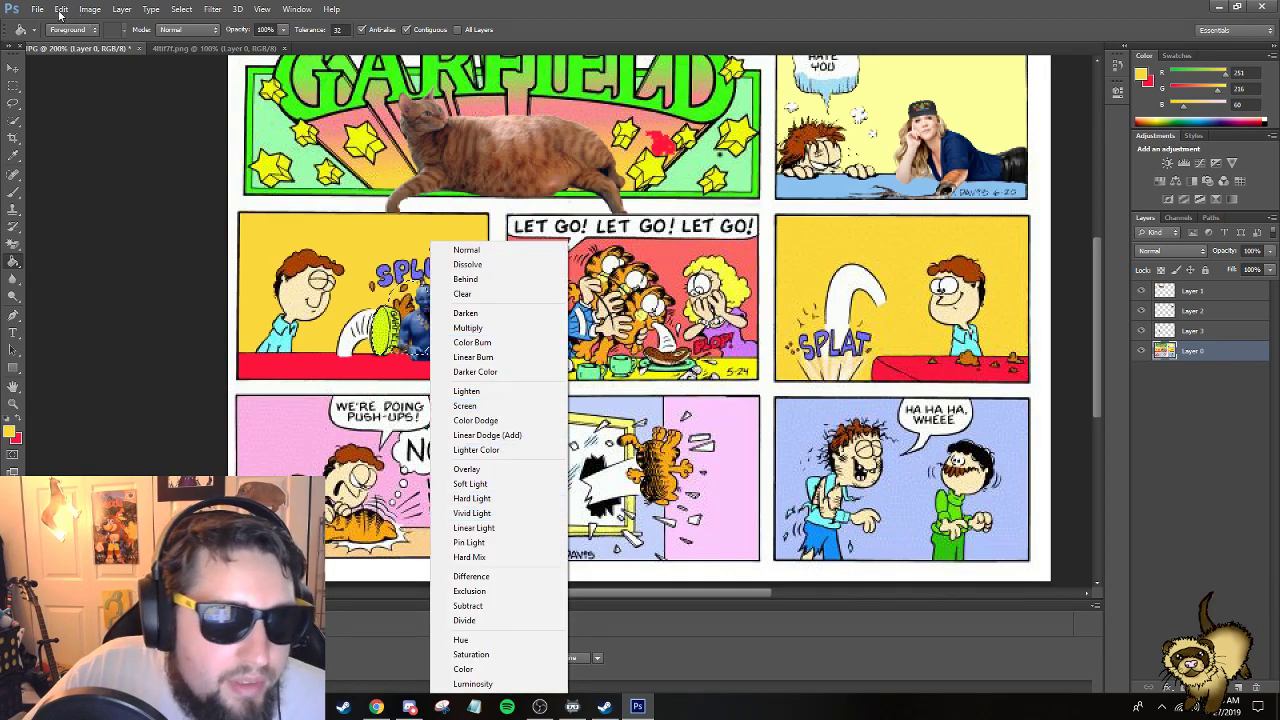
pyautogui.click(25, 78)
pyautogui.click(13, 120)
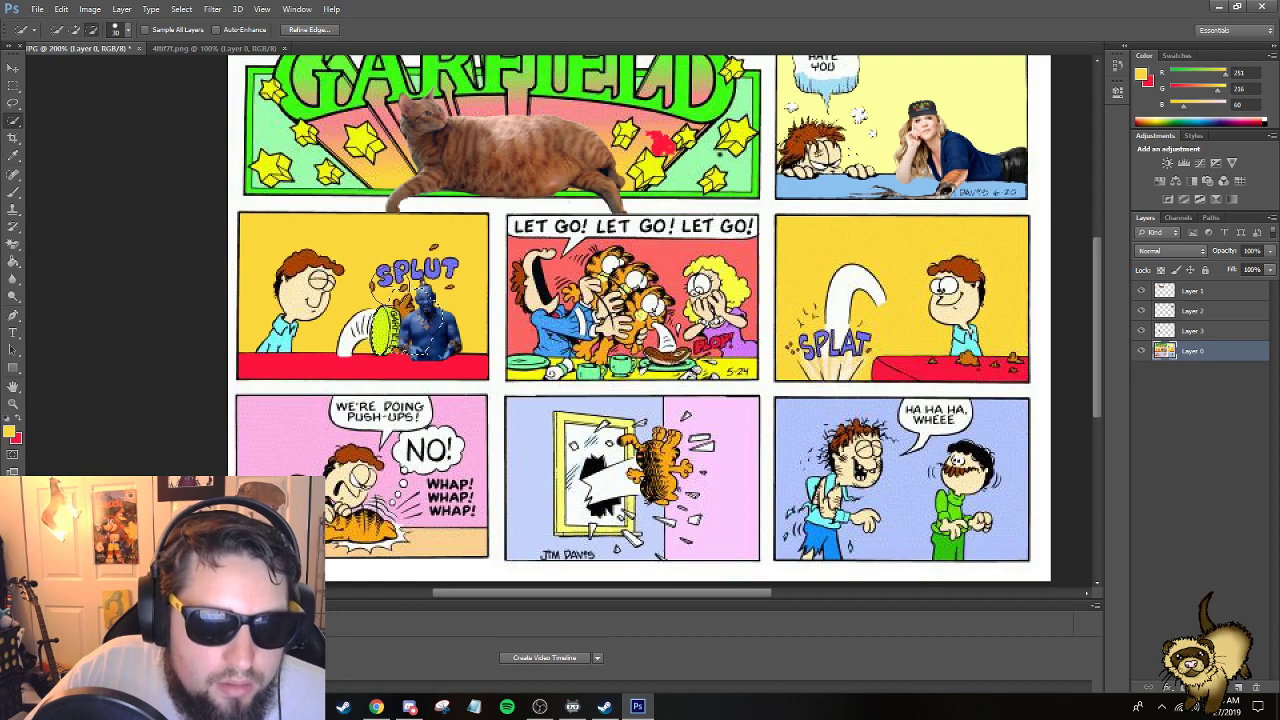
pyautogui.rightClick(404, 322)
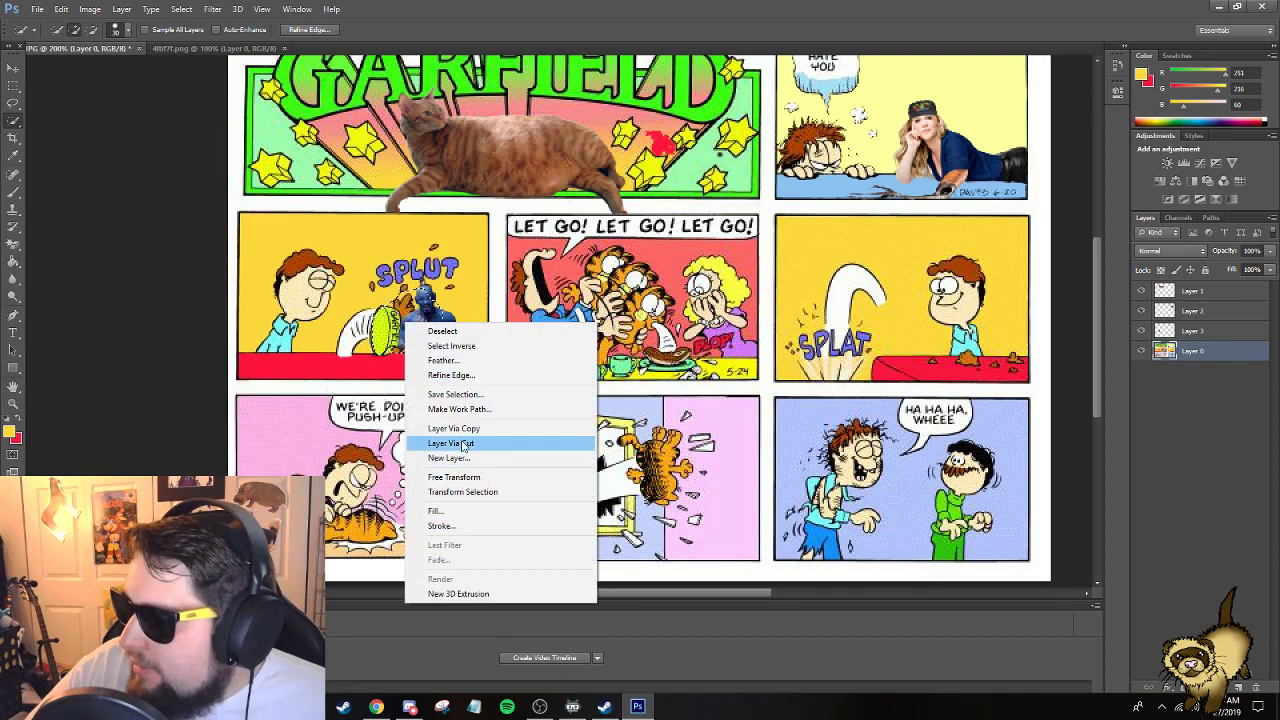
pyautogui.click(463, 443)
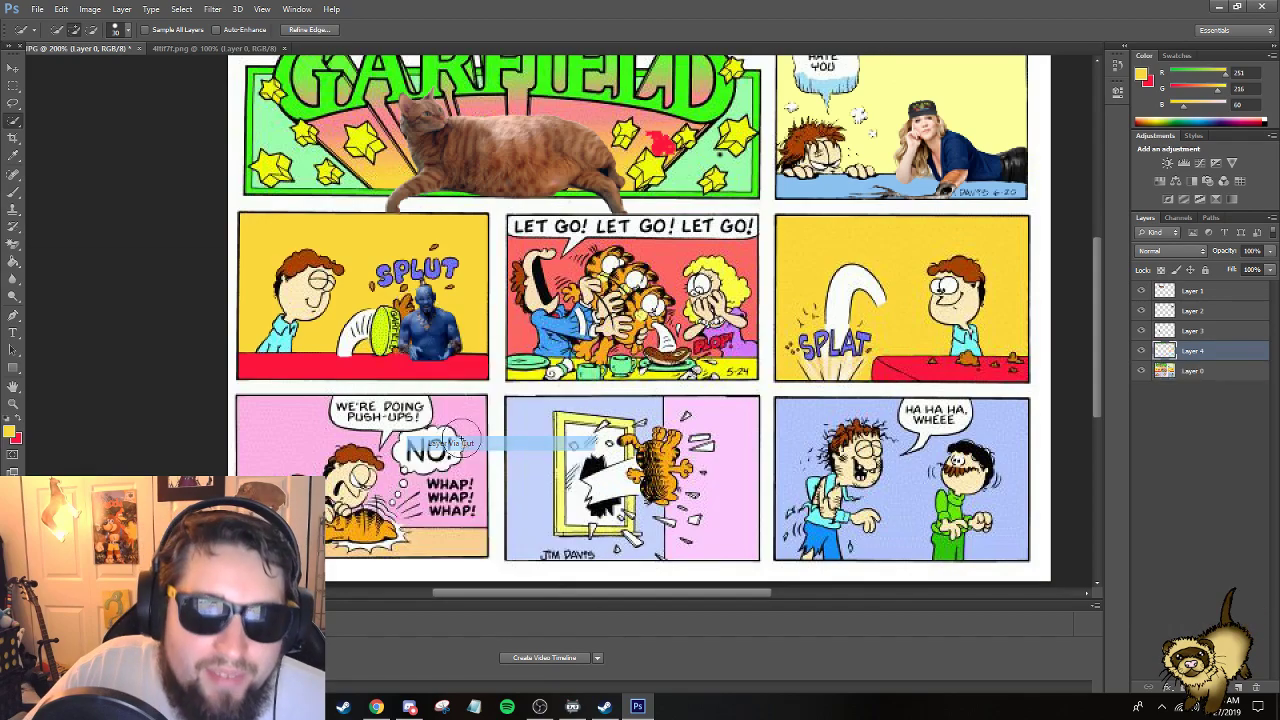
# Move the splatter's Layer 4 above the genie's Layer 3 and erase its surrounding background with the Magic Eraser at tolerance 32.
pyautogui.click(13, 67)
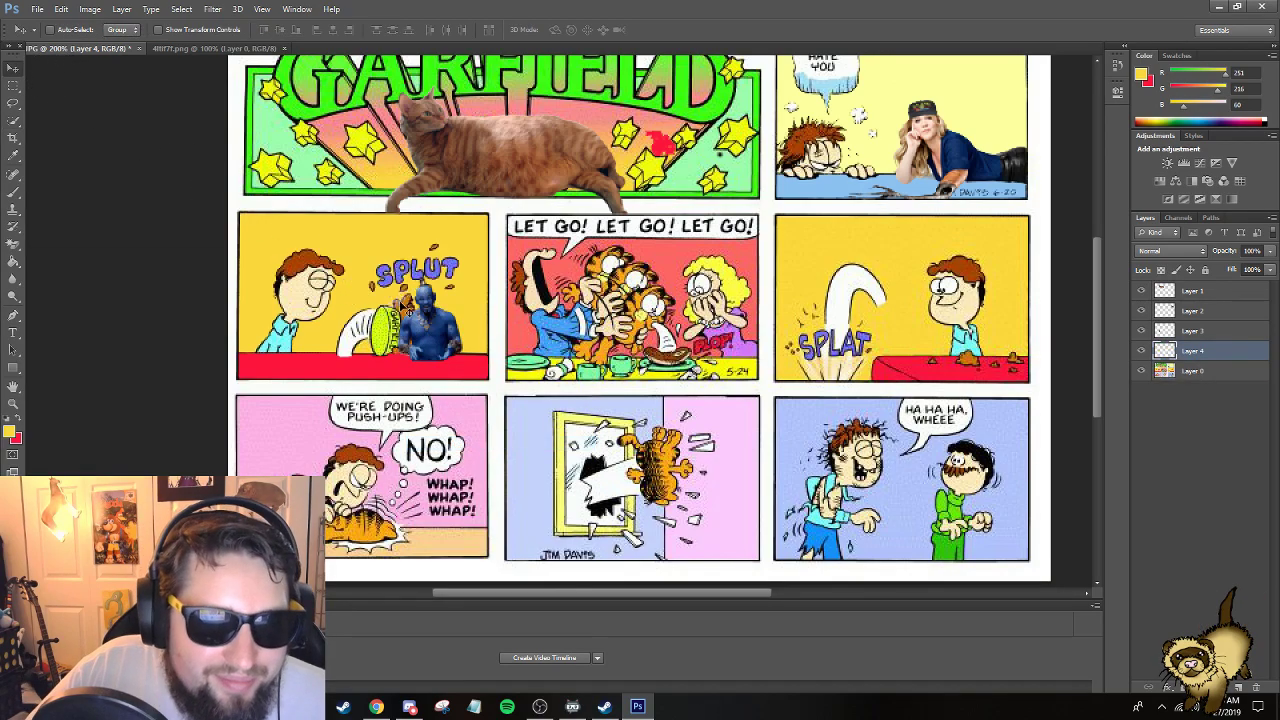
pyautogui.moveTo(1192, 351); pyautogui.dragTo(1192, 328)
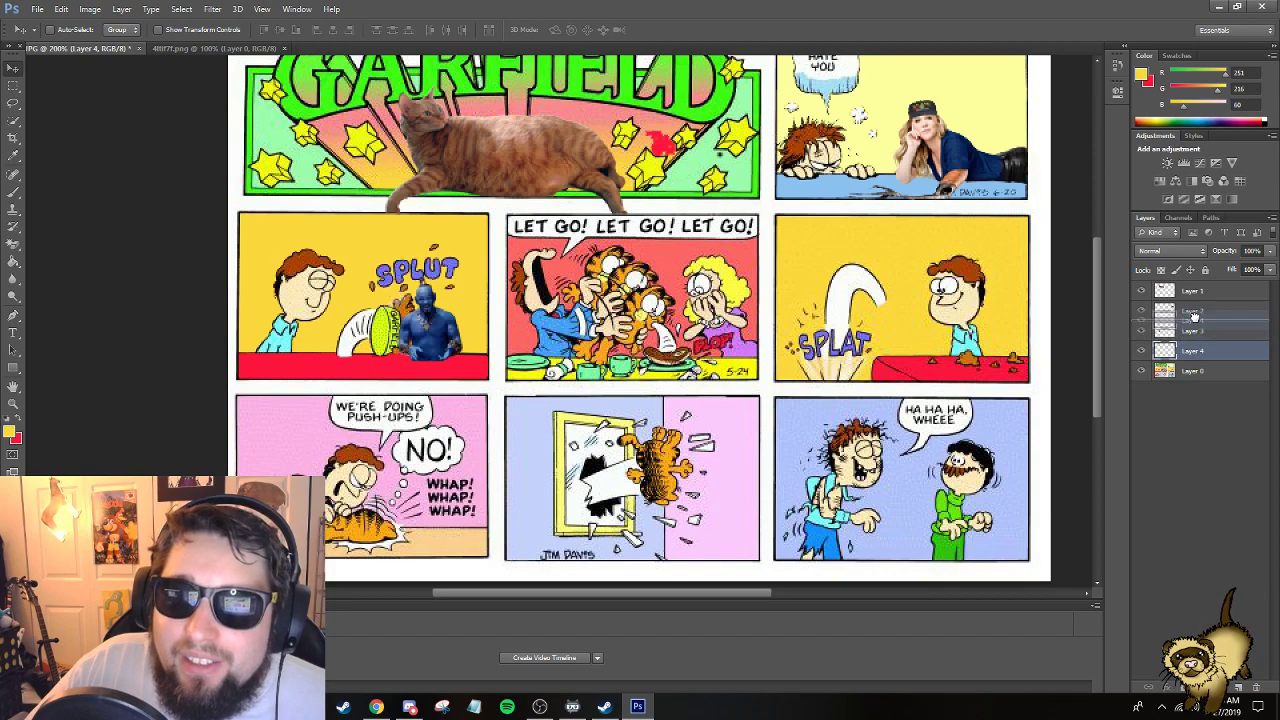
pyautogui.click(13, 243)
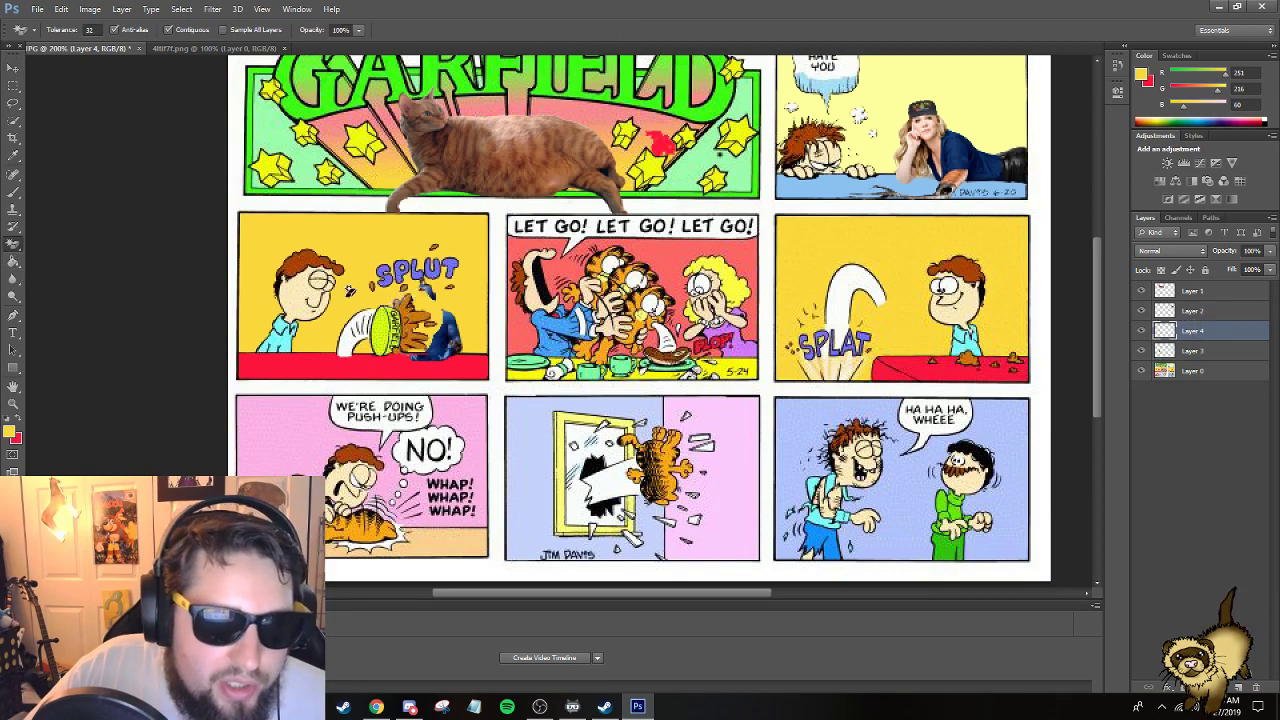
pyautogui.click(430, 296)
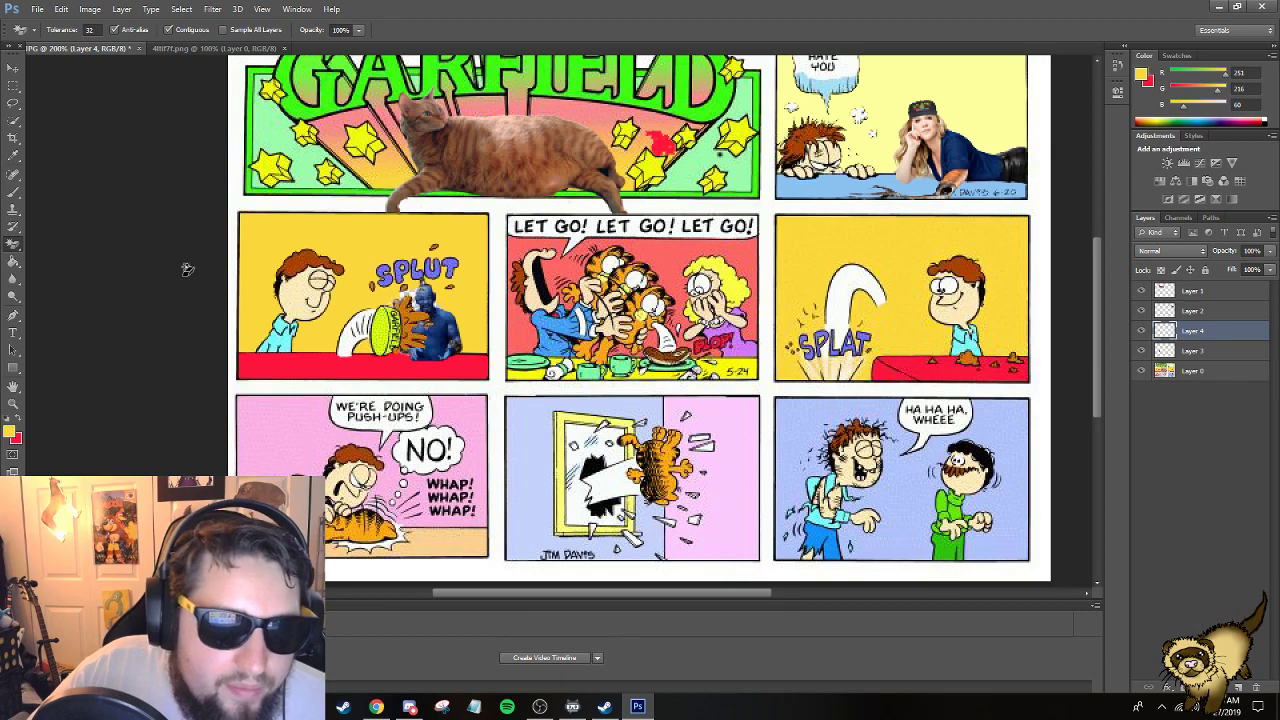
# Fill the transparent gap above the splatter on Layer 0 with the sampled yellow using the Paint Bucket.
pyautogui.click(13, 262)
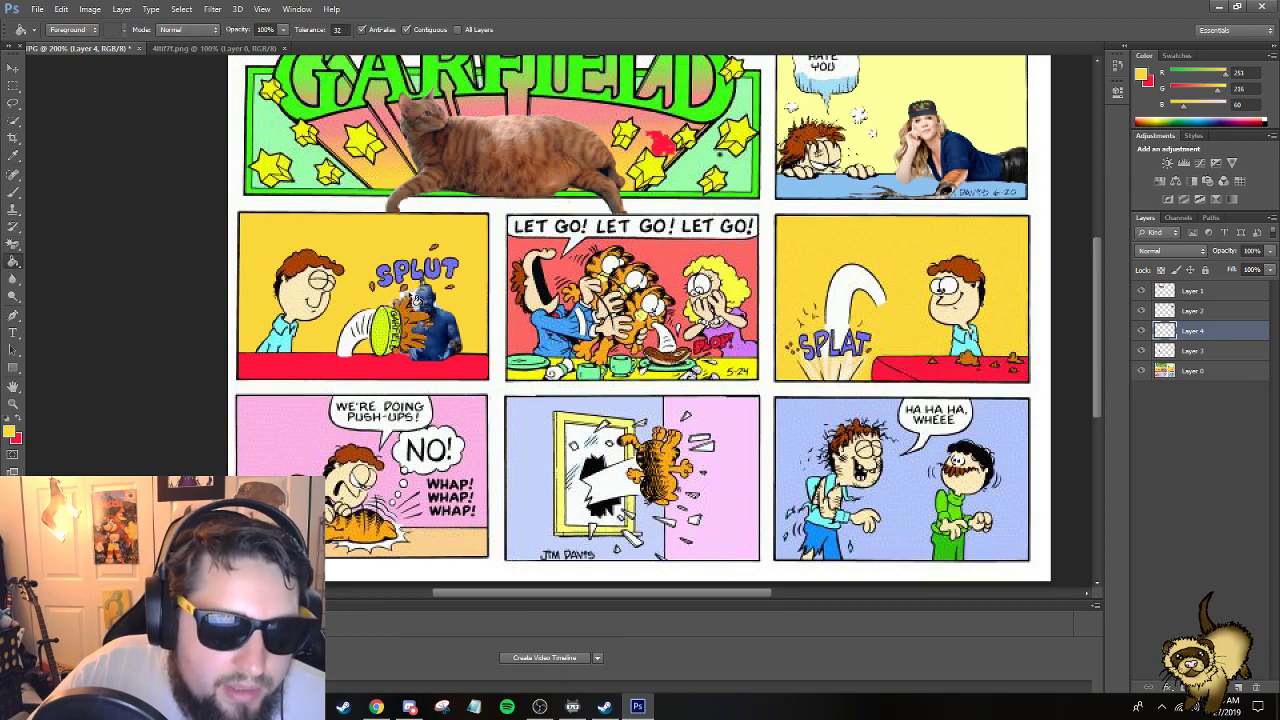
pyautogui.click(412, 298)
pyautogui.hotkey('ctrl', 'z')
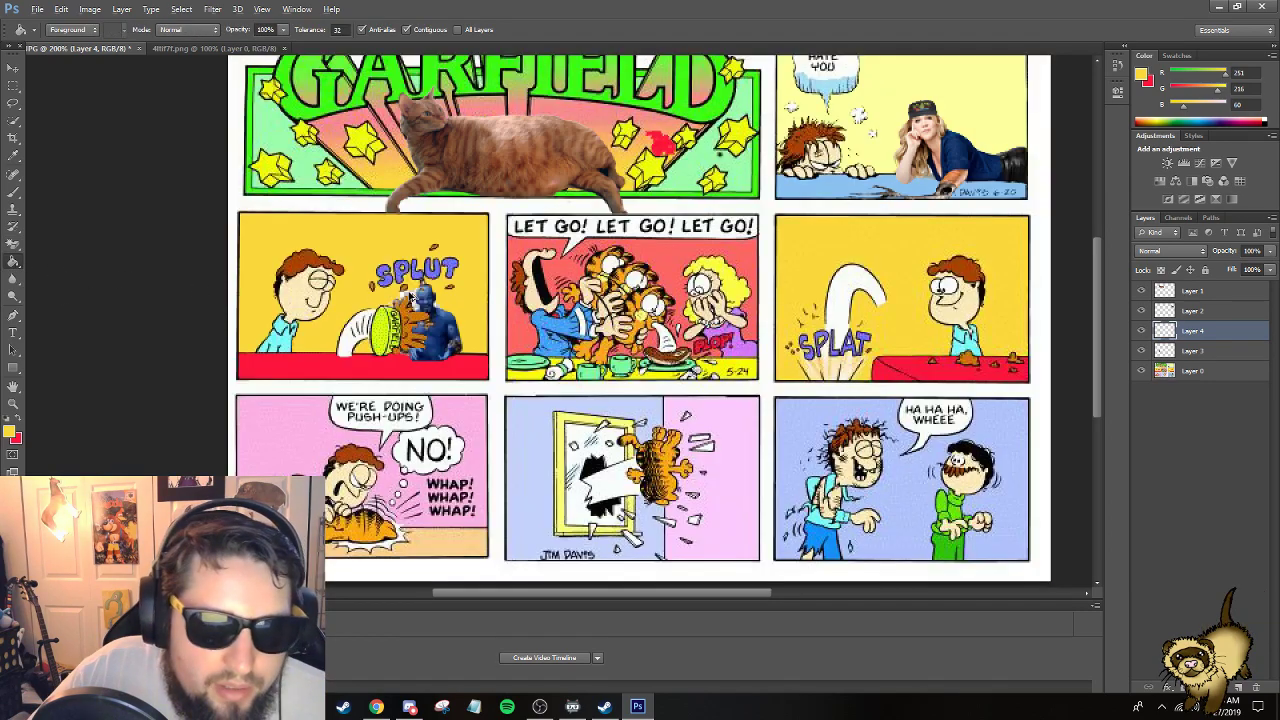
pyautogui.click(1211, 370)
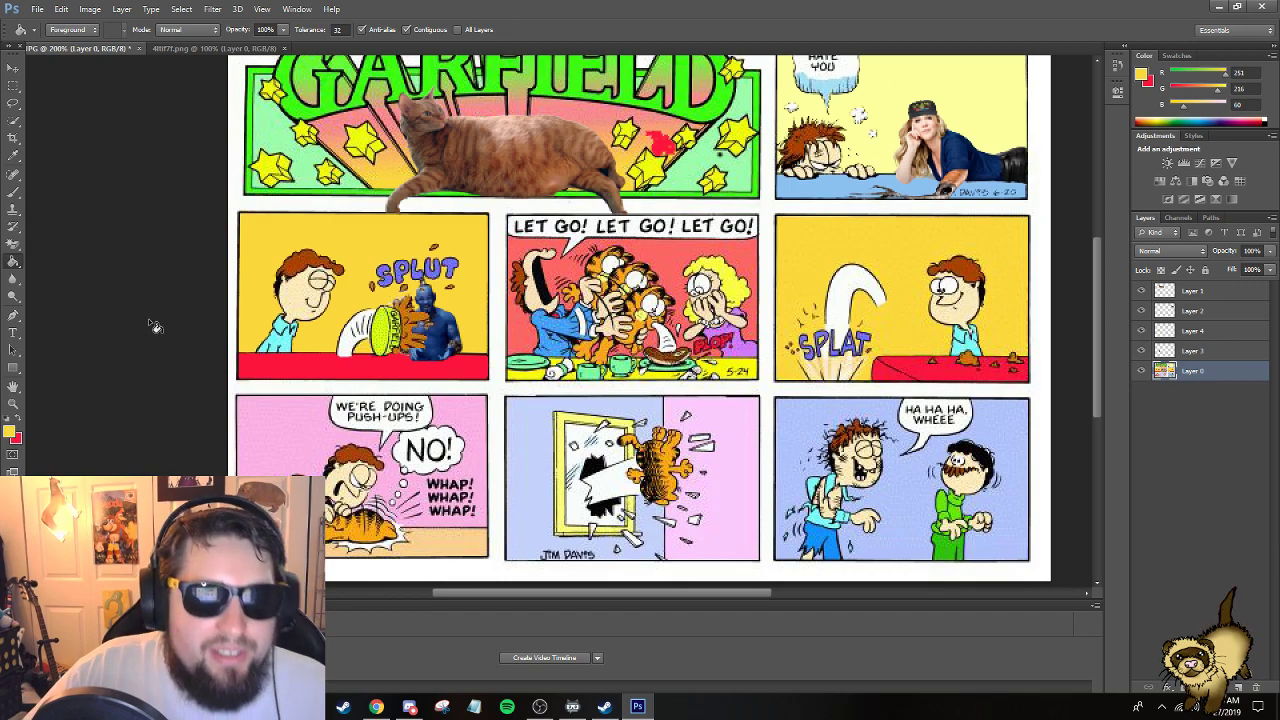
# Move the genie on Layer 3 slightly left so it sits closer behind the splatter.
pyautogui.click(1211, 351)
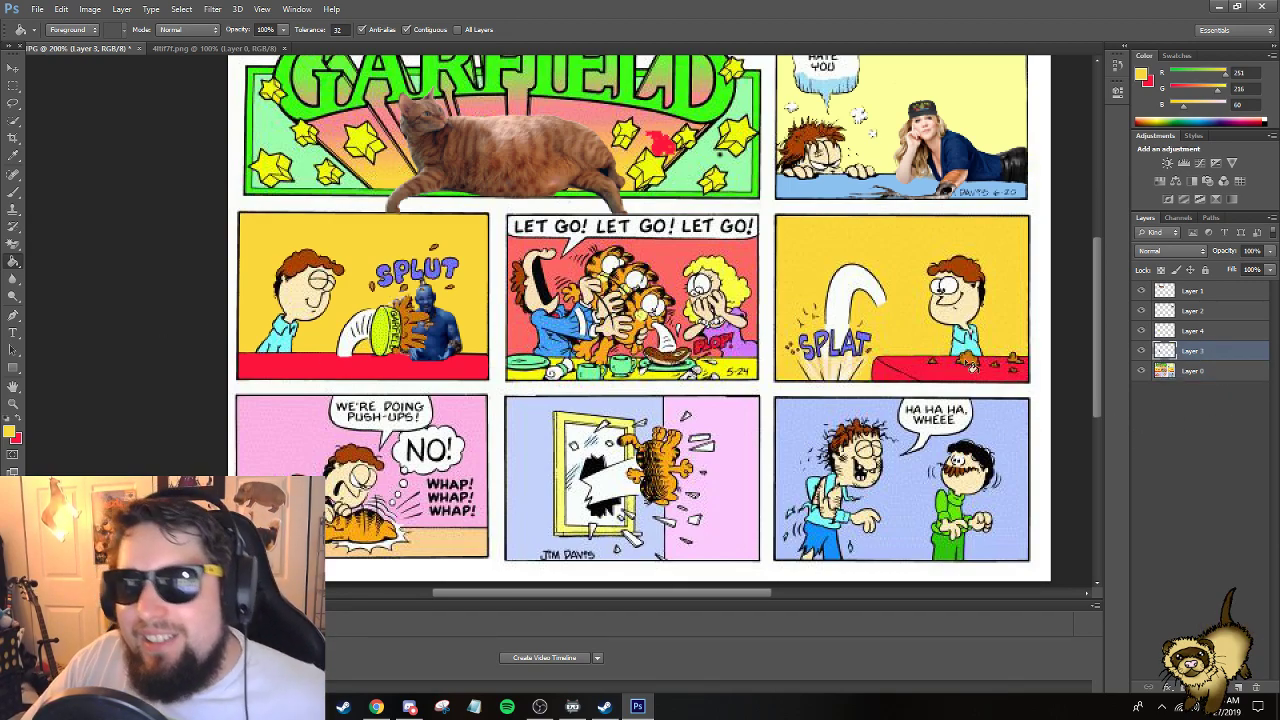
pyautogui.click(13, 67)
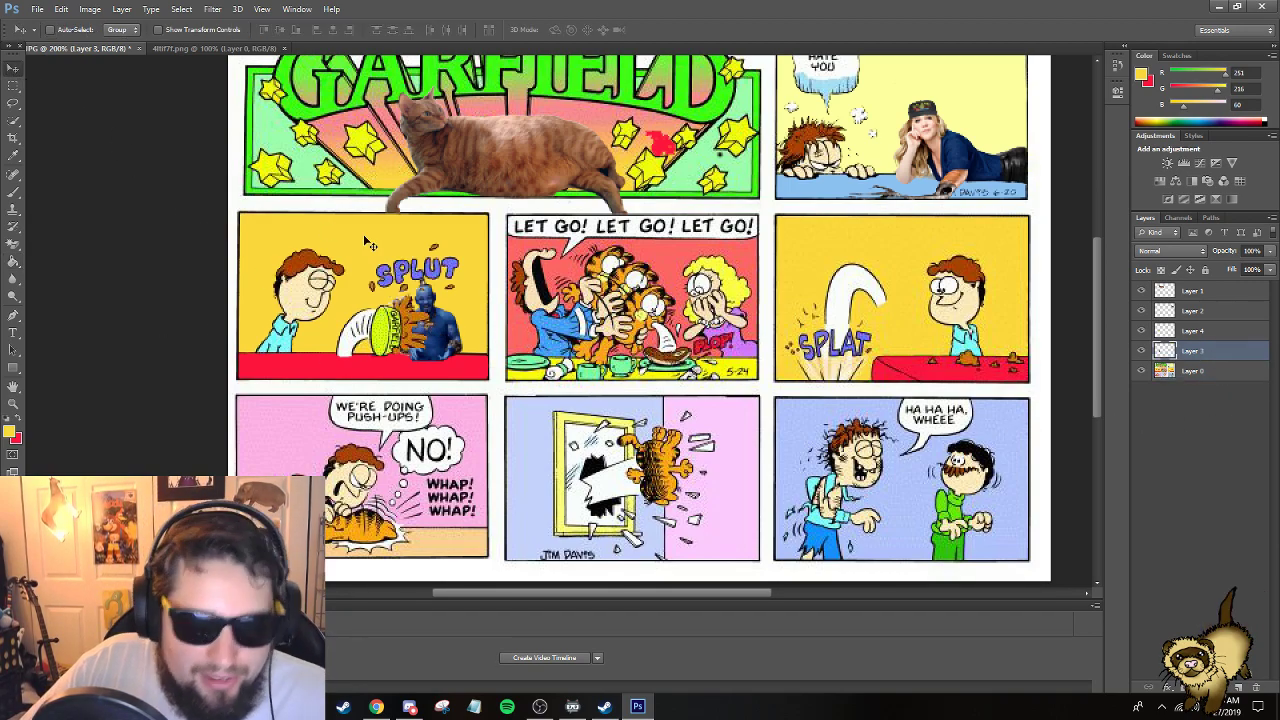
pyautogui.moveTo(385, 246); pyautogui.dragTo(366, 233)
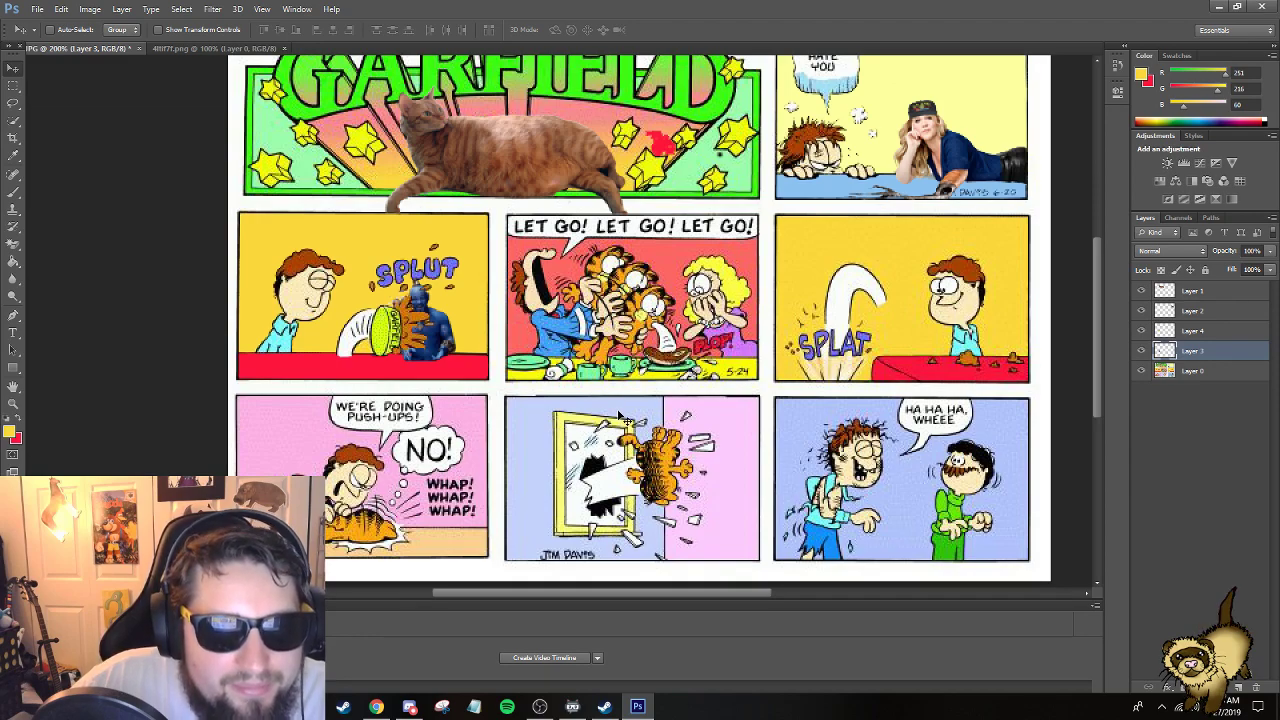
pyautogui.scroll(-2, 618, 427)
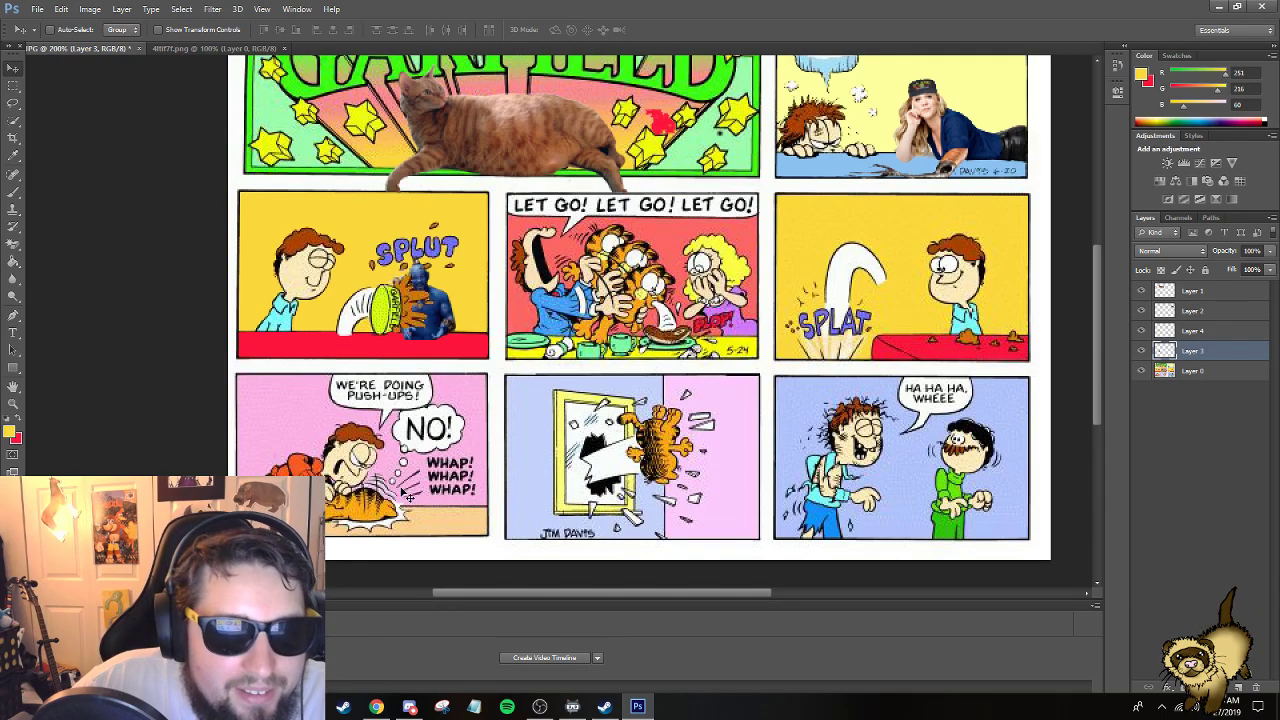
pyautogui.scroll(2, 406, 490)
pyautogui.scroll(4, 928, 475)
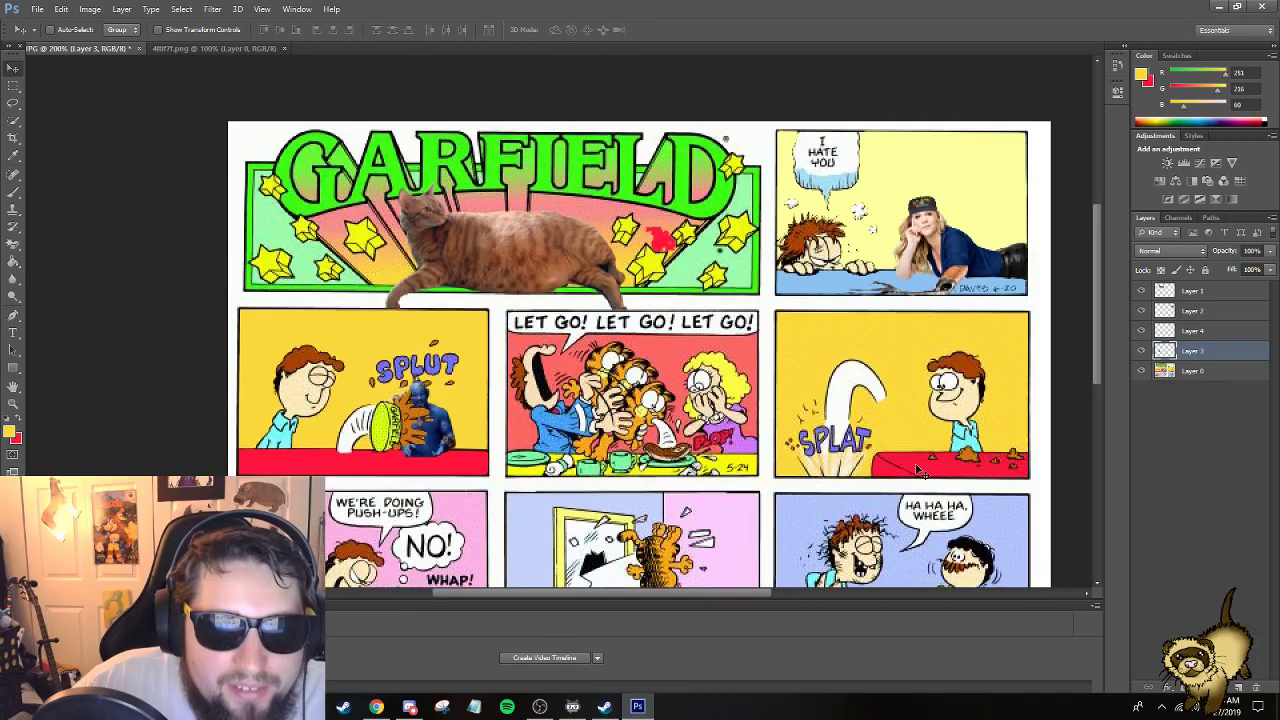
pyautogui.scroll(-7, 900, 480)
pyautogui.scroll(5, 888, 490)
pyautogui.scroll(-2, 886, 487)
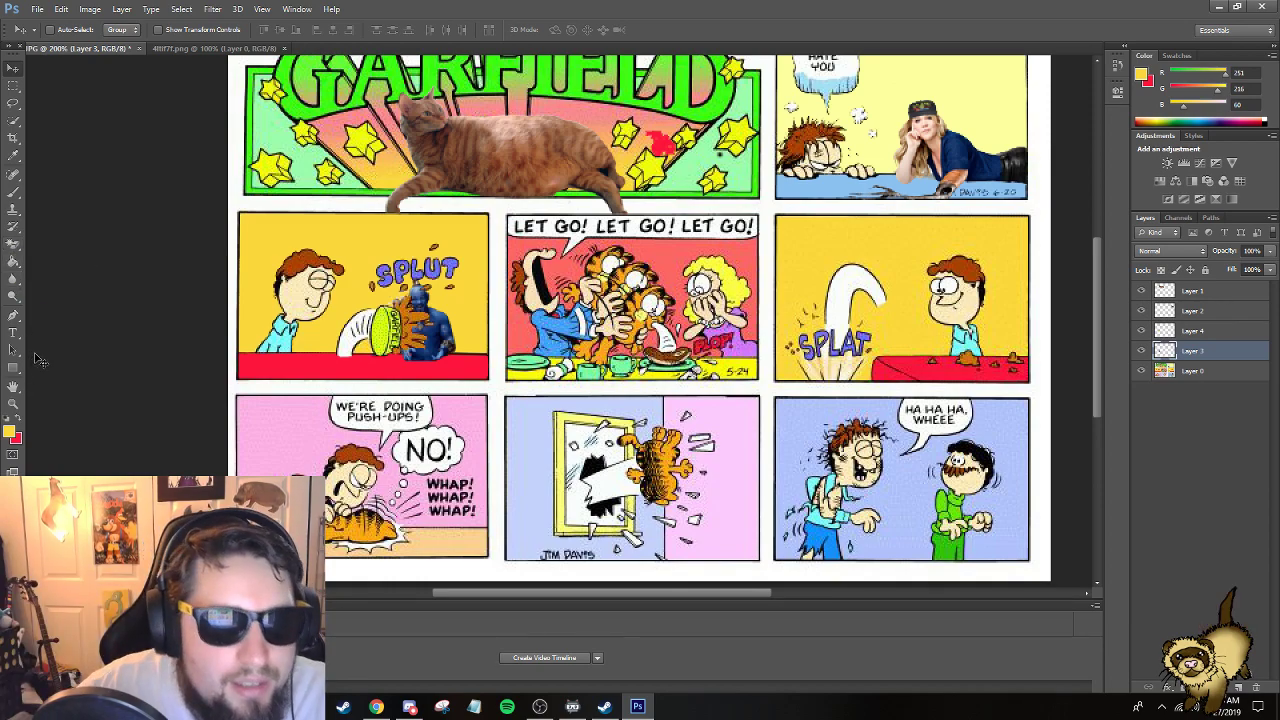
# Set the foreground colour to the LET GO panel's red background, RGB 245, 105, 104, for the Paint Bucket.
pyautogui.click(13, 261)
pyautogui.click(17, 421)
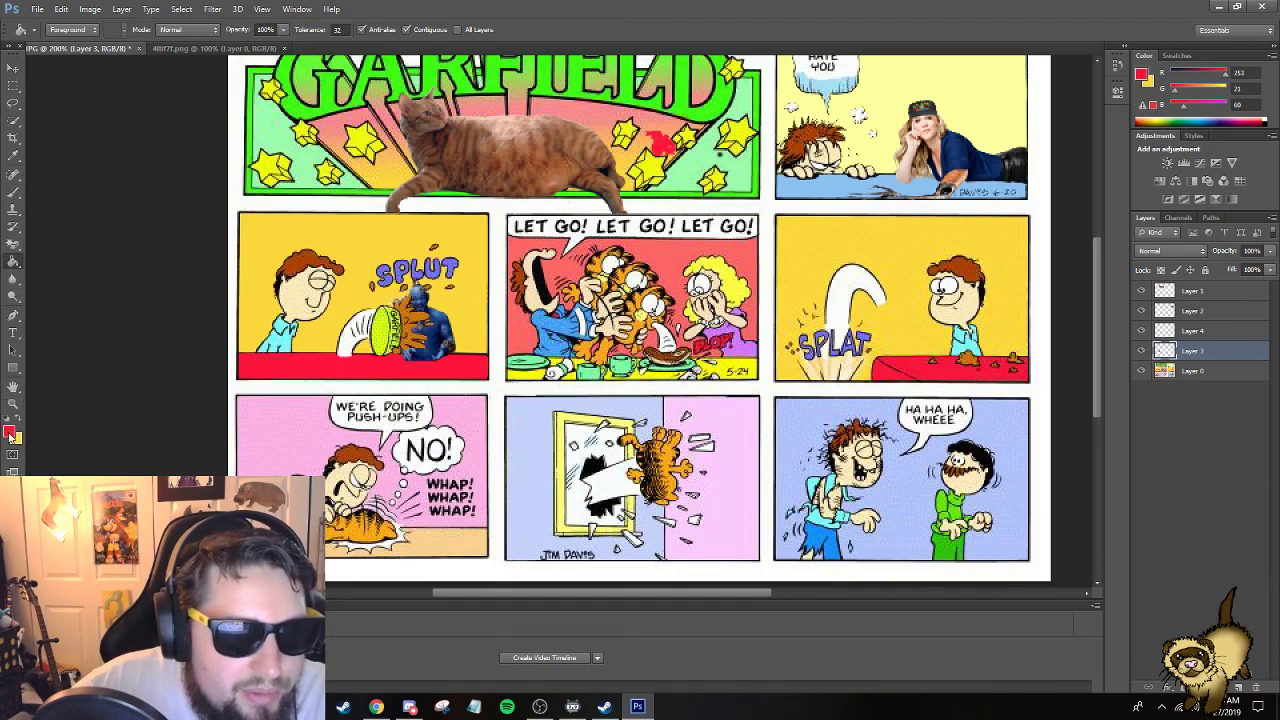
pyautogui.click(9, 432)
pyautogui.moveTo(770, 162); pyautogui.dragTo(396, 168)
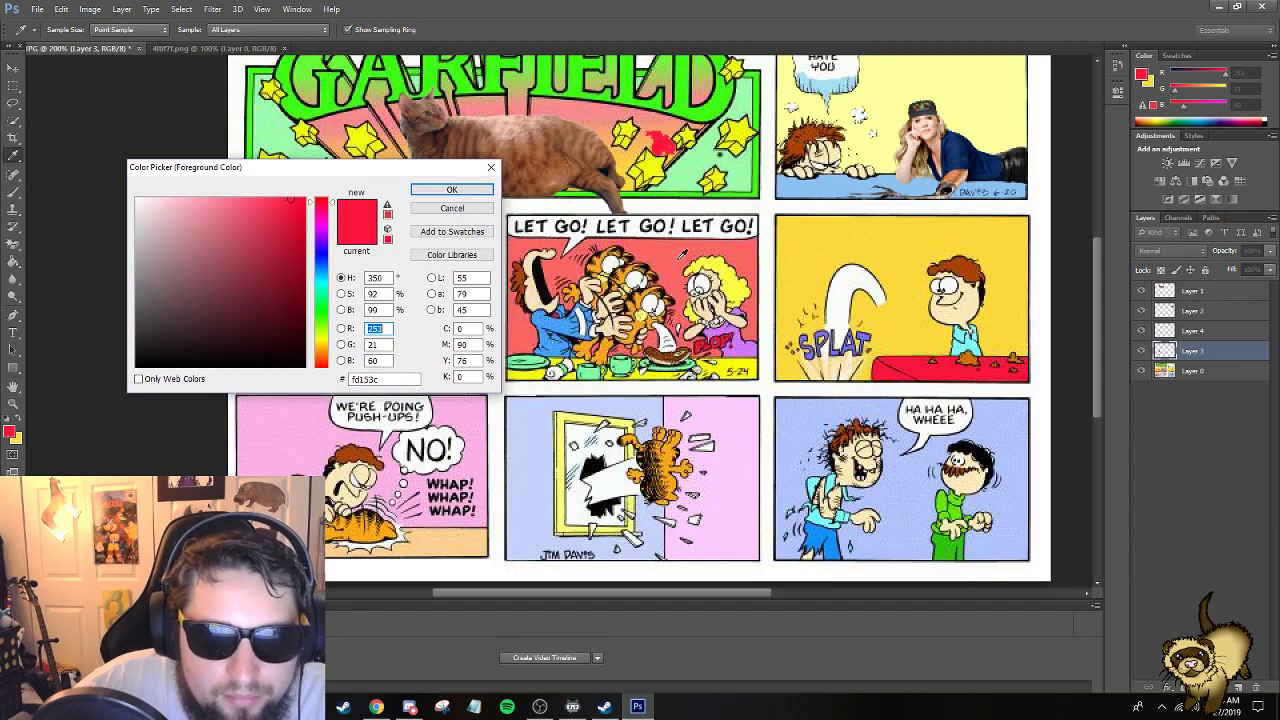
pyautogui.click(683, 253)
pyautogui.click(451, 189)
# Fill the orange cats in the LET GO panel on Layer 0 with the panel's red background colour using the Paint Bucket.
pyautogui.click(613, 261)
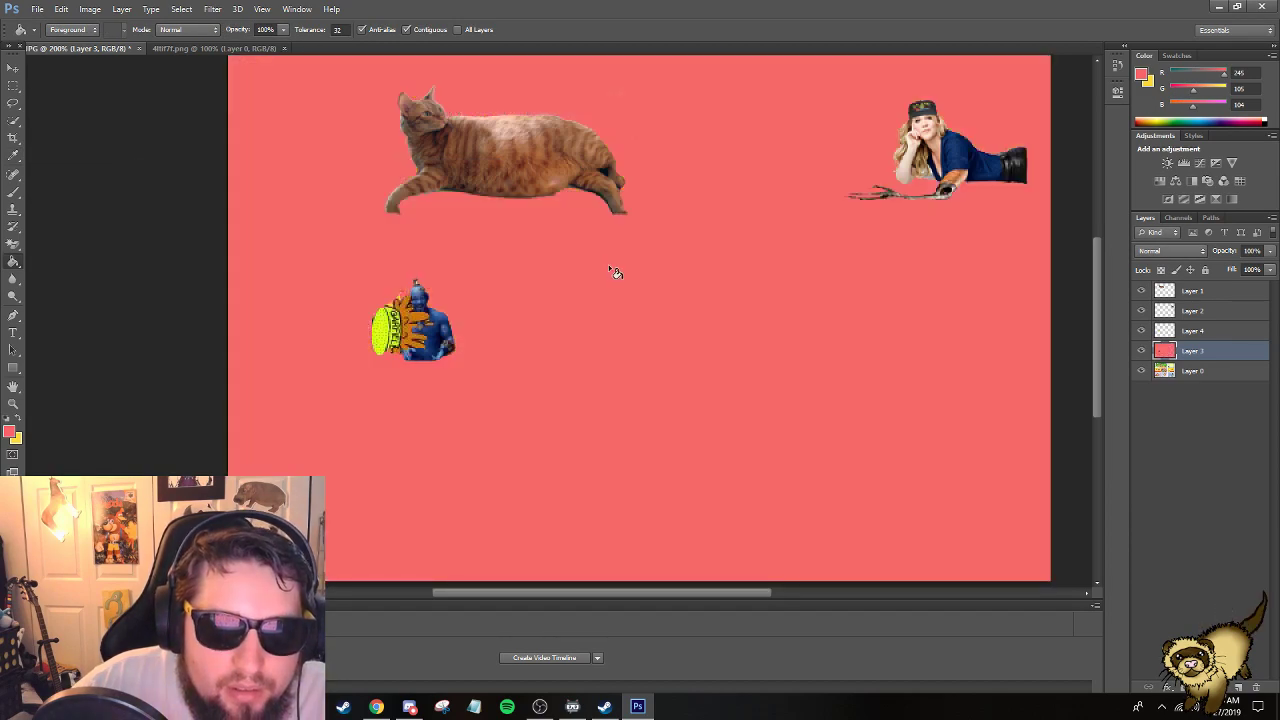
pyautogui.hotkey('ctrl', 'z')
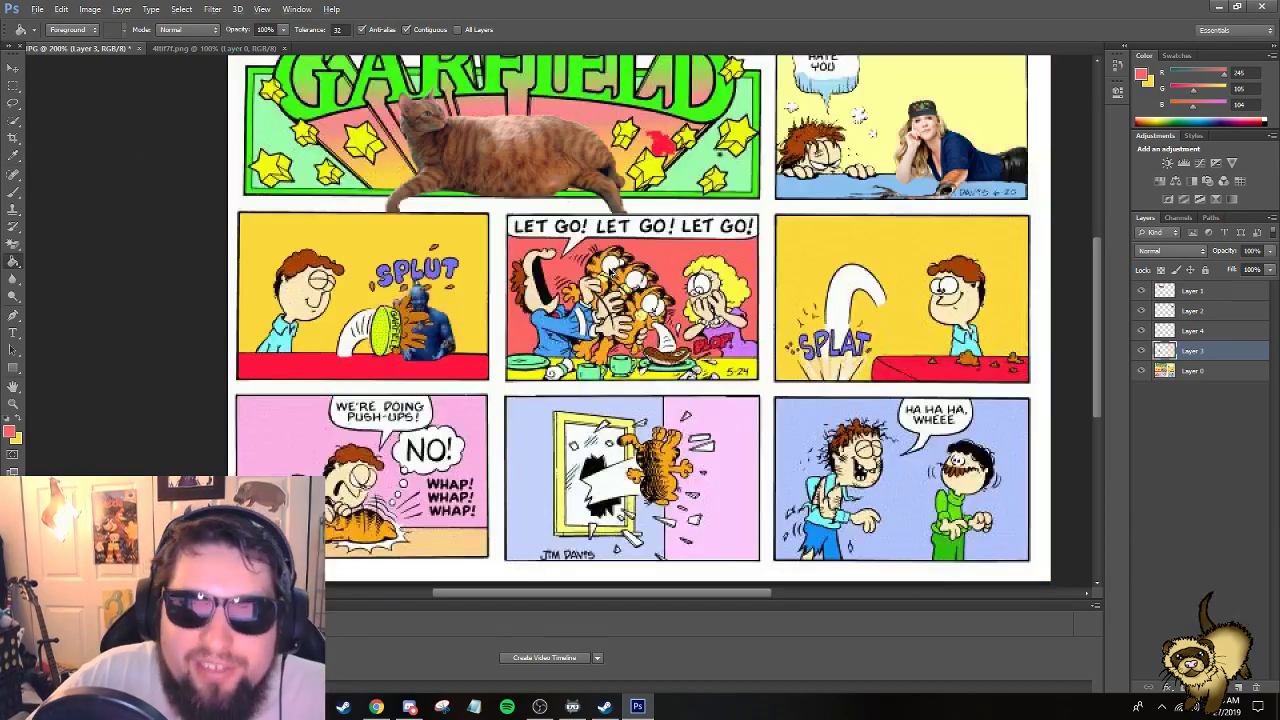
pyautogui.click(1192, 372)
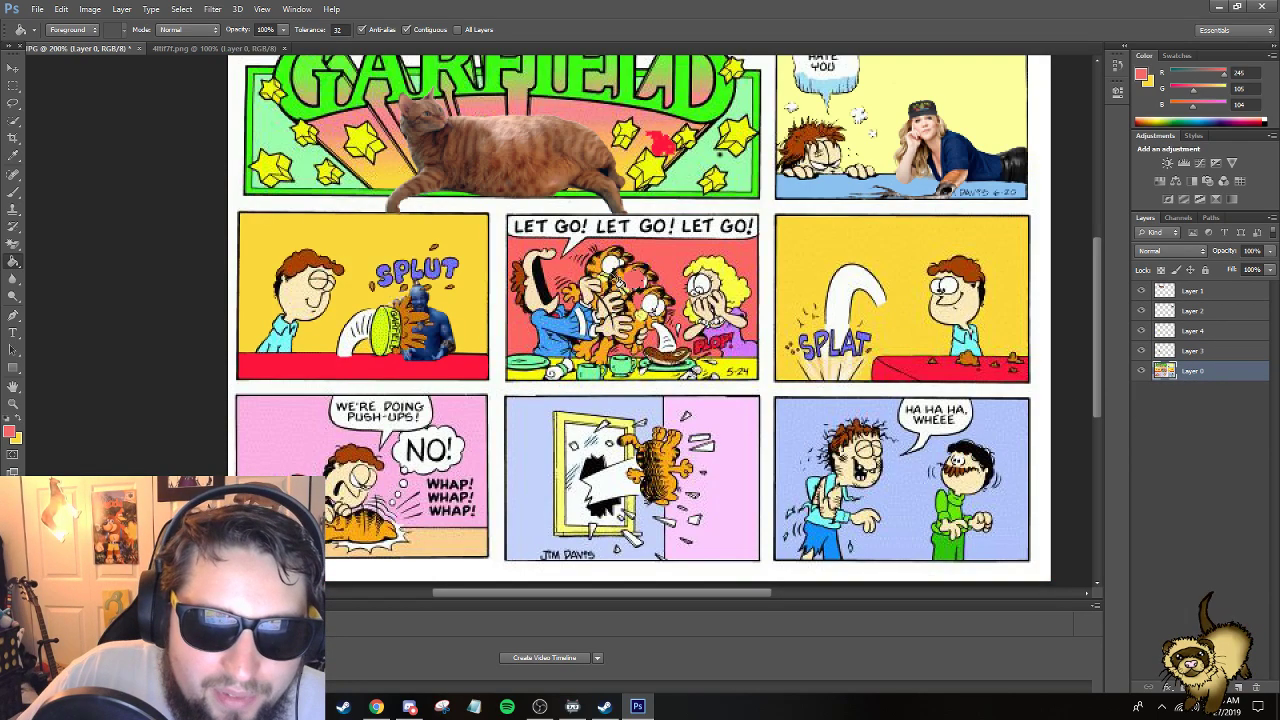
pyautogui.click(588, 268)
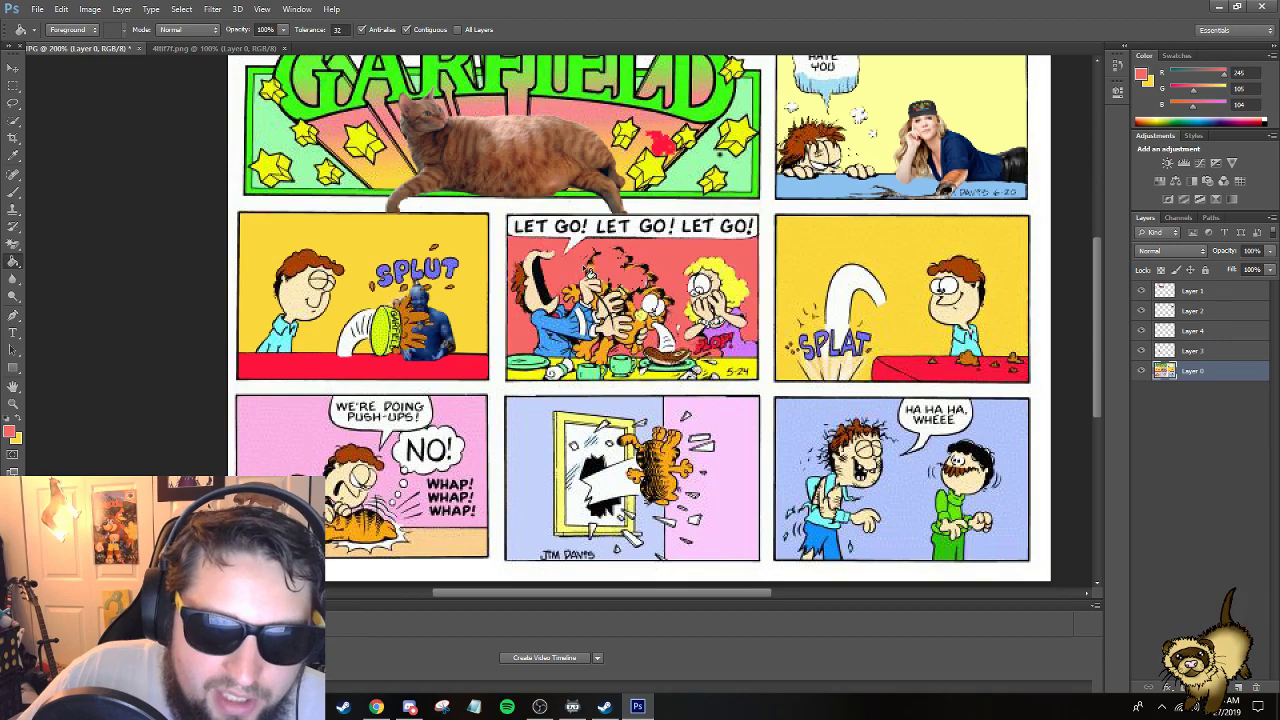
pyautogui.hotkey('alt', 'z')
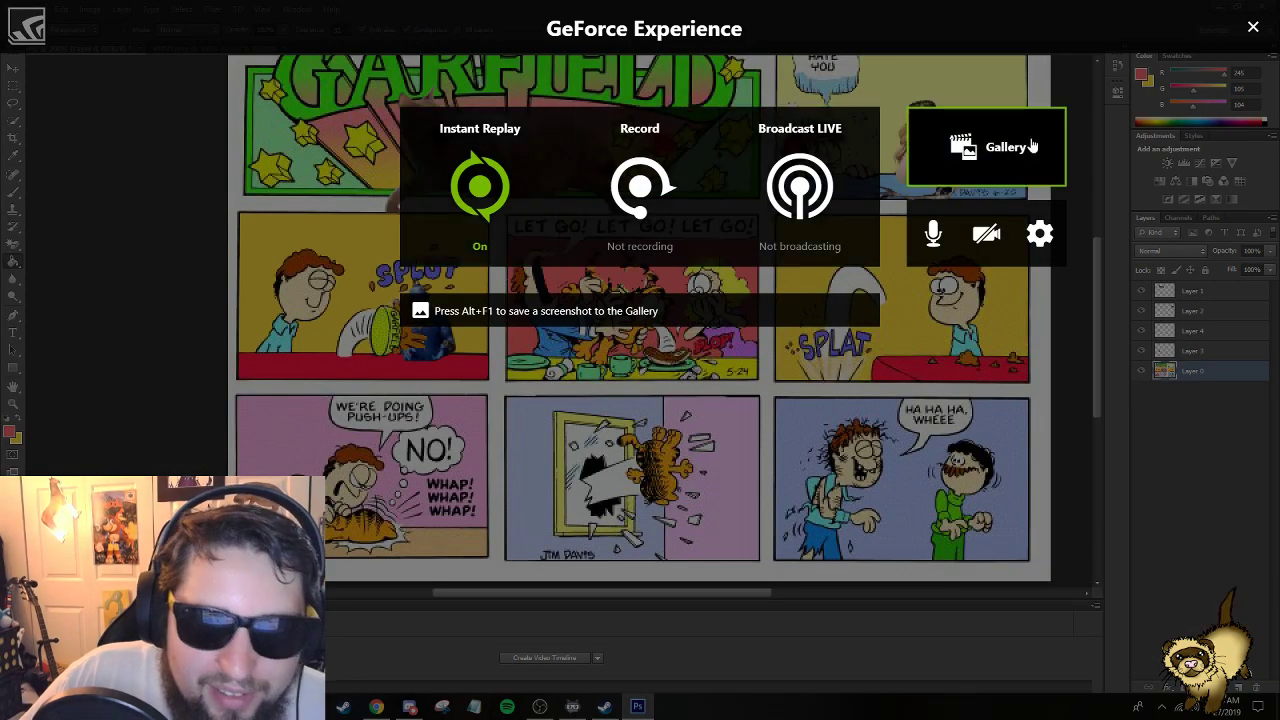
pyautogui.hotkey('alt', 'z')
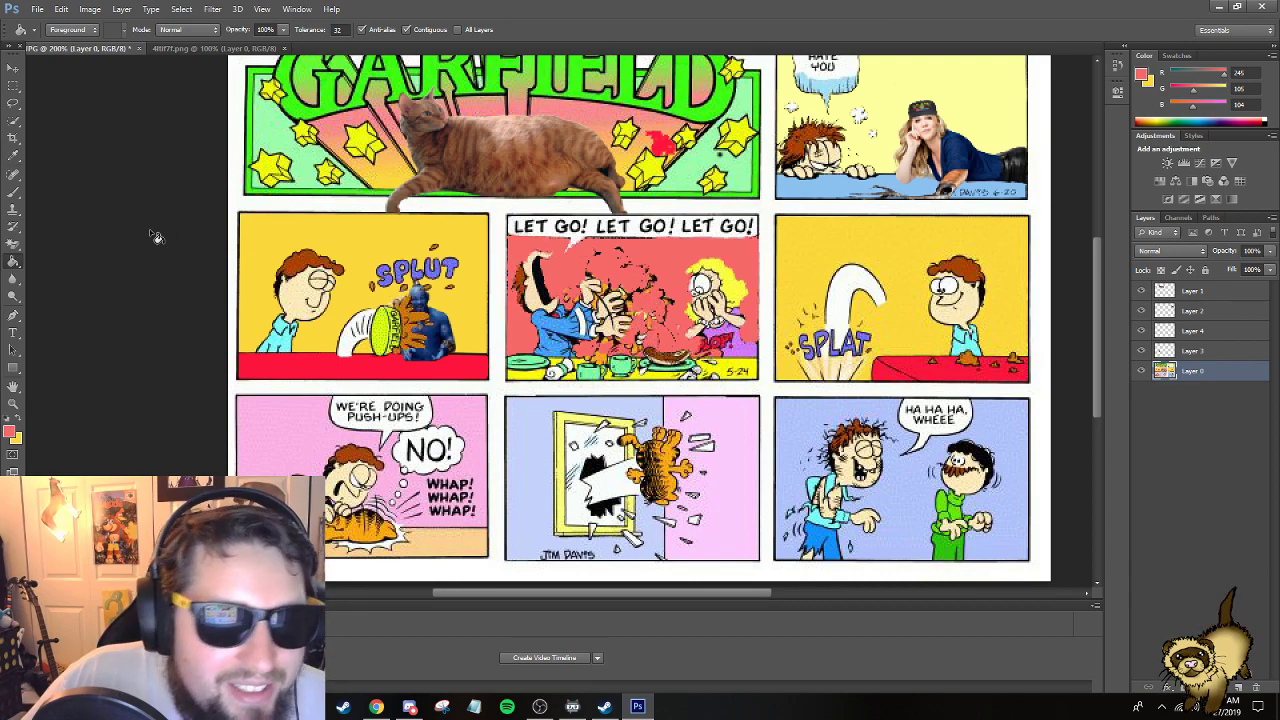
# Paint over the cats' leftover outlines in the LET GO panel in red with a hard round brush, reducing it to 13 px.
pyautogui.click(15, 193)
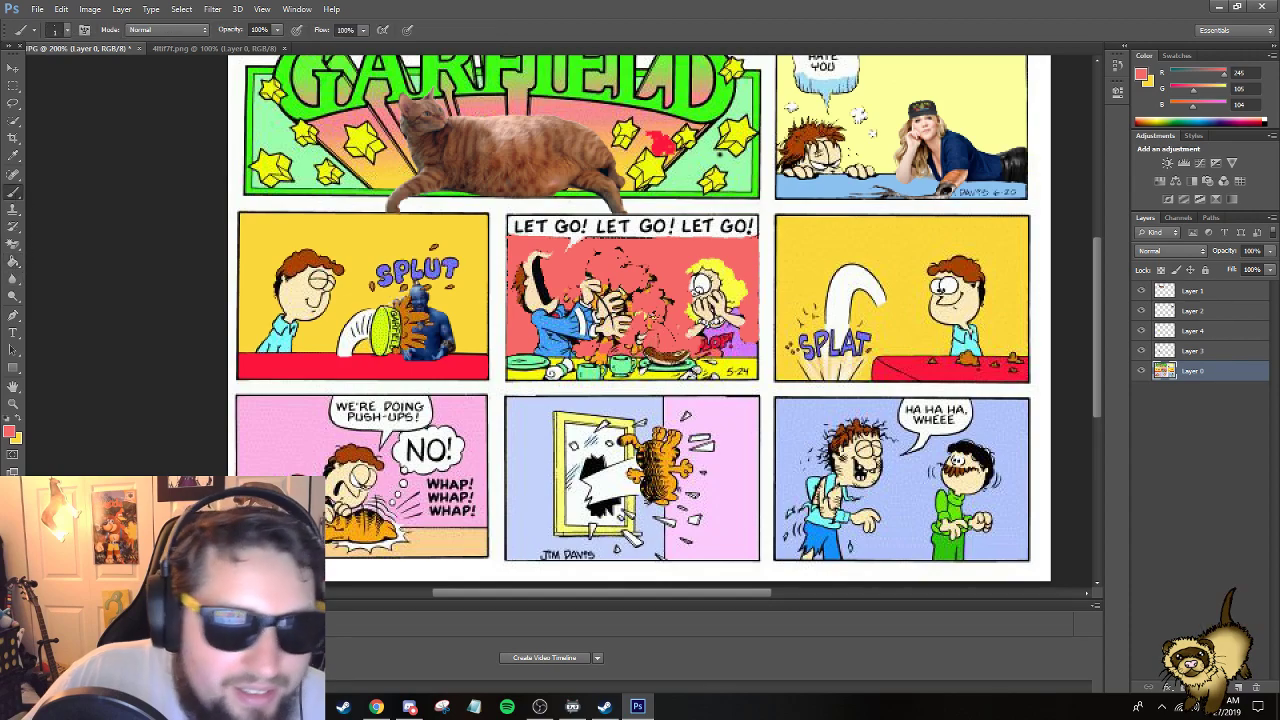
pyautogui.rightClick(640, 264)
pyautogui.moveTo(665, 289); pyautogui.dragTo(672, 290)
pyautogui.click(630, 262)
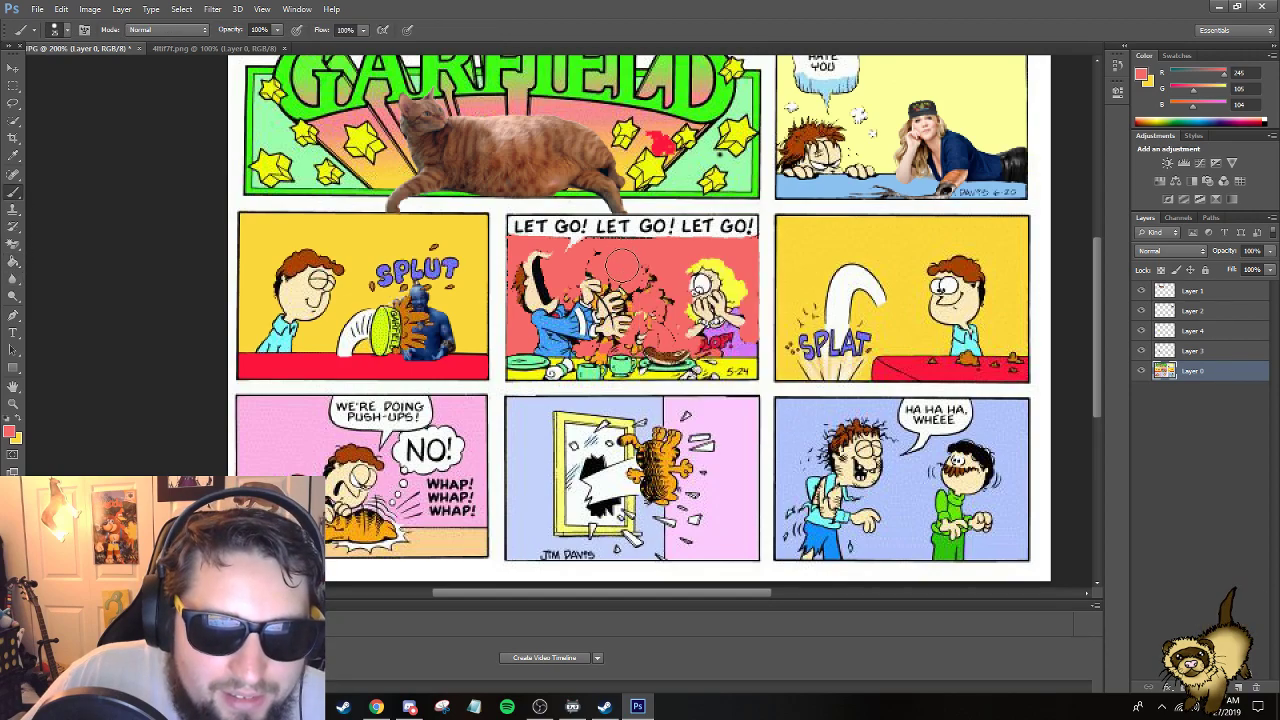
pyautogui.rightClick(663, 300)
pyautogui.moveTo(690, 326); pyautogui.dragTo(684, 326)
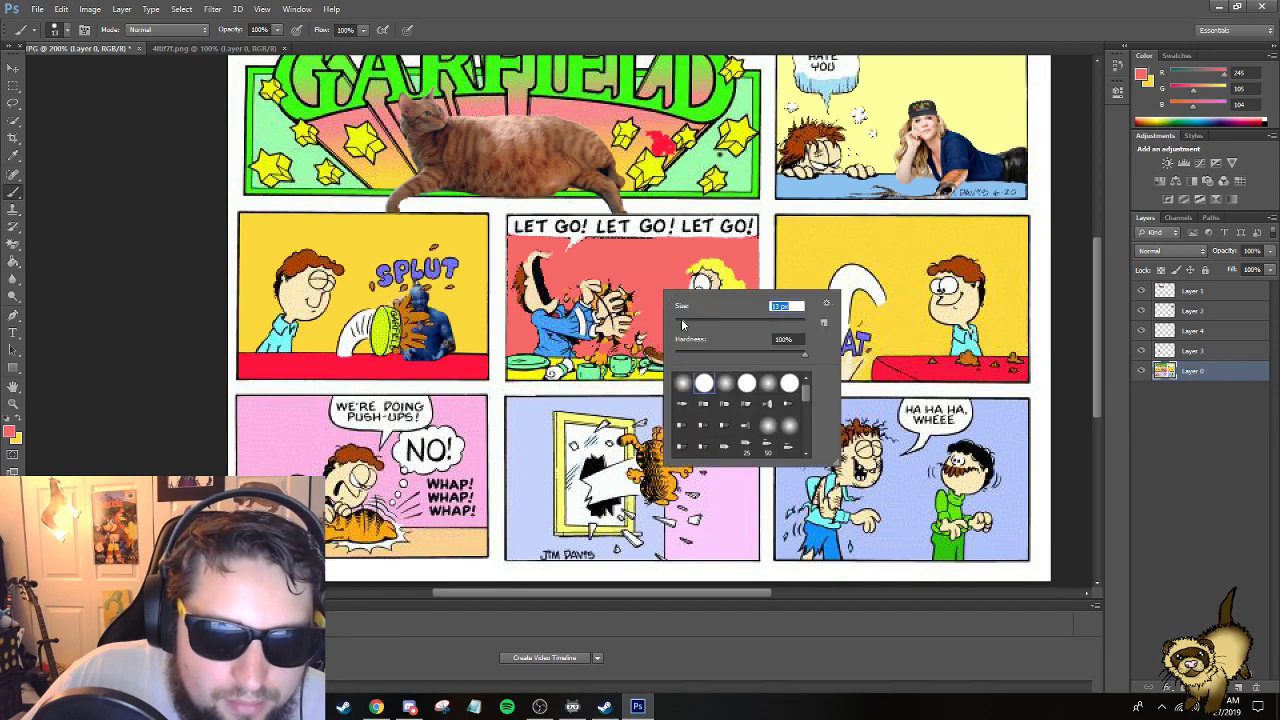
pyautogui.press('Return')
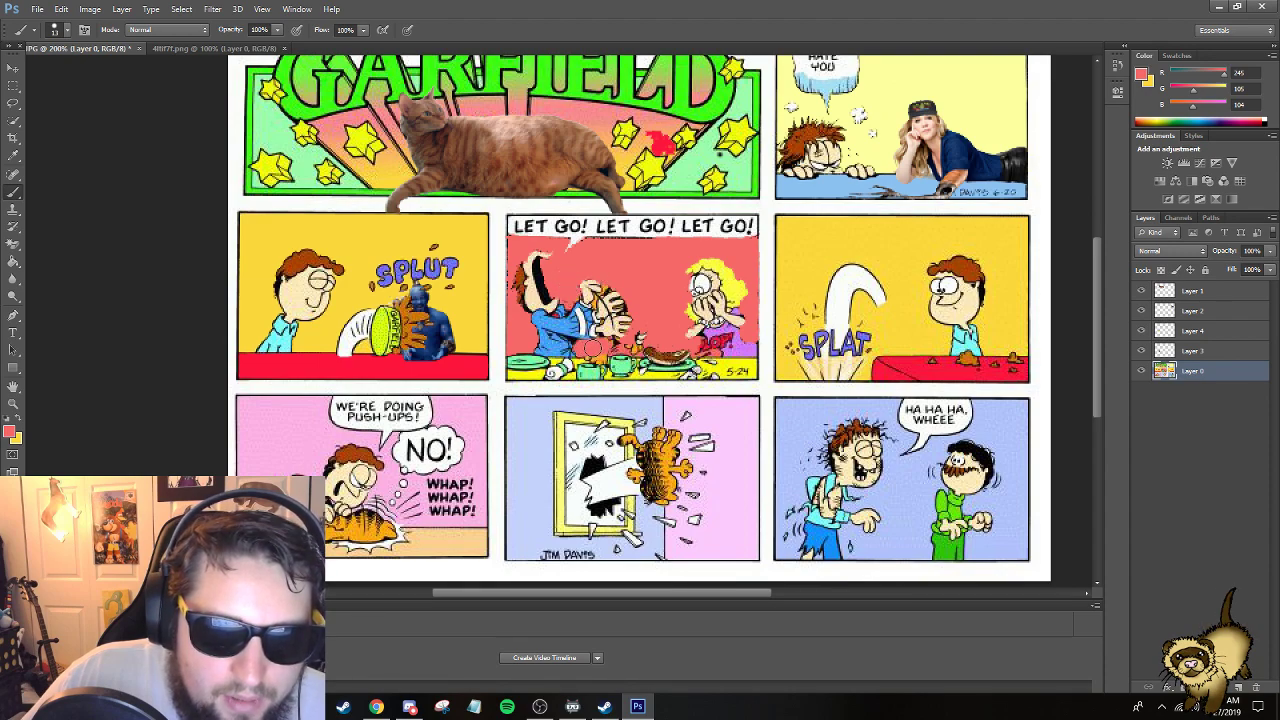
# Paint out the shouting man, the remaining cat pieces and the sound-effect lettering outside the woman's shirt with the red 13 px brush.
pyautogui.moveTo(617, 346)
pyautogui.mouseDown()
pyautogui.moveTo(603, 277)
pyautogui.moveTo(594, 298)
pyautogui.moveTo(587, 277)
pyautogui.moveTo(572, 300)
pyautogui.moveTo(603, 296)
pyautogui.moveTo(604, 333)
pyautogui.moveTo(600, 309)
pyautogui.moveTo(597, 337)
pyautogui.moveTo(581, 307)
pyautogui.moveTo(583, 347)
pyautogui.moveTo(502, 346)
pyautogui.moveTo(565, 313)
pyautogui.moveTo(523, 342)
pyautogui.mouseUp()
pyautogui.hotkey('ctrl', 'alt', 'z')
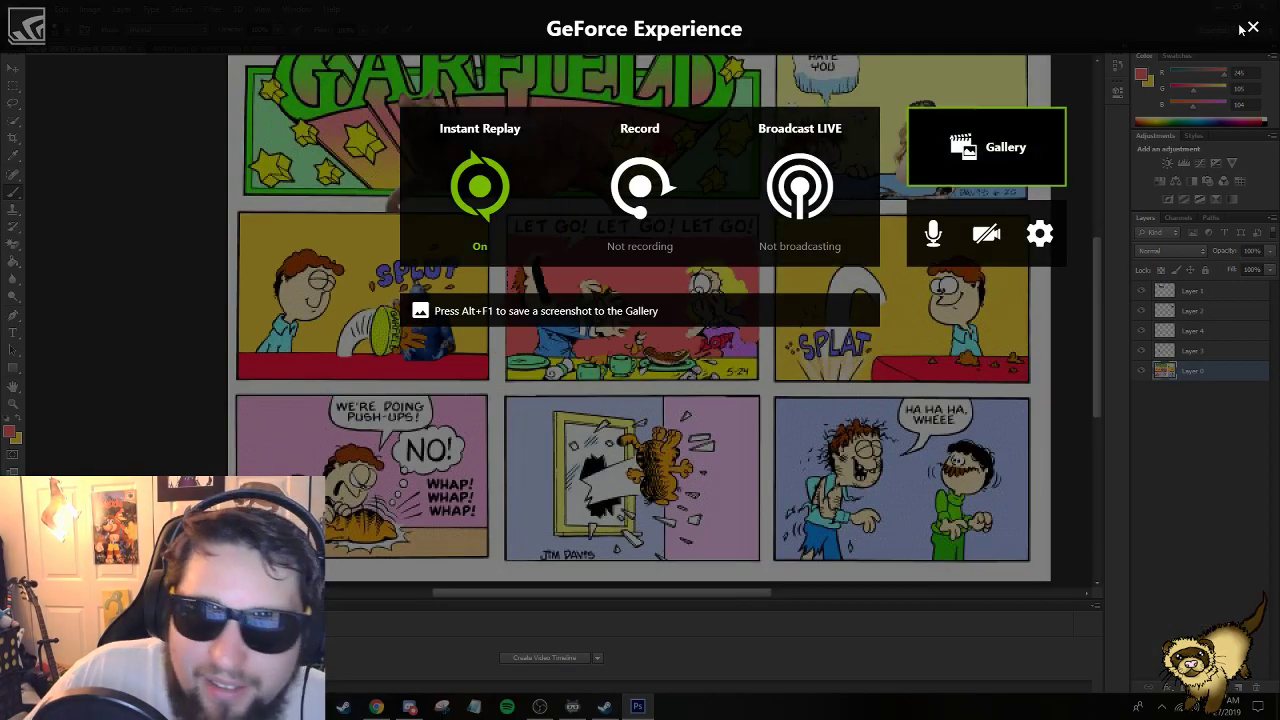
pyautogui.hotkey('alt', 'z')
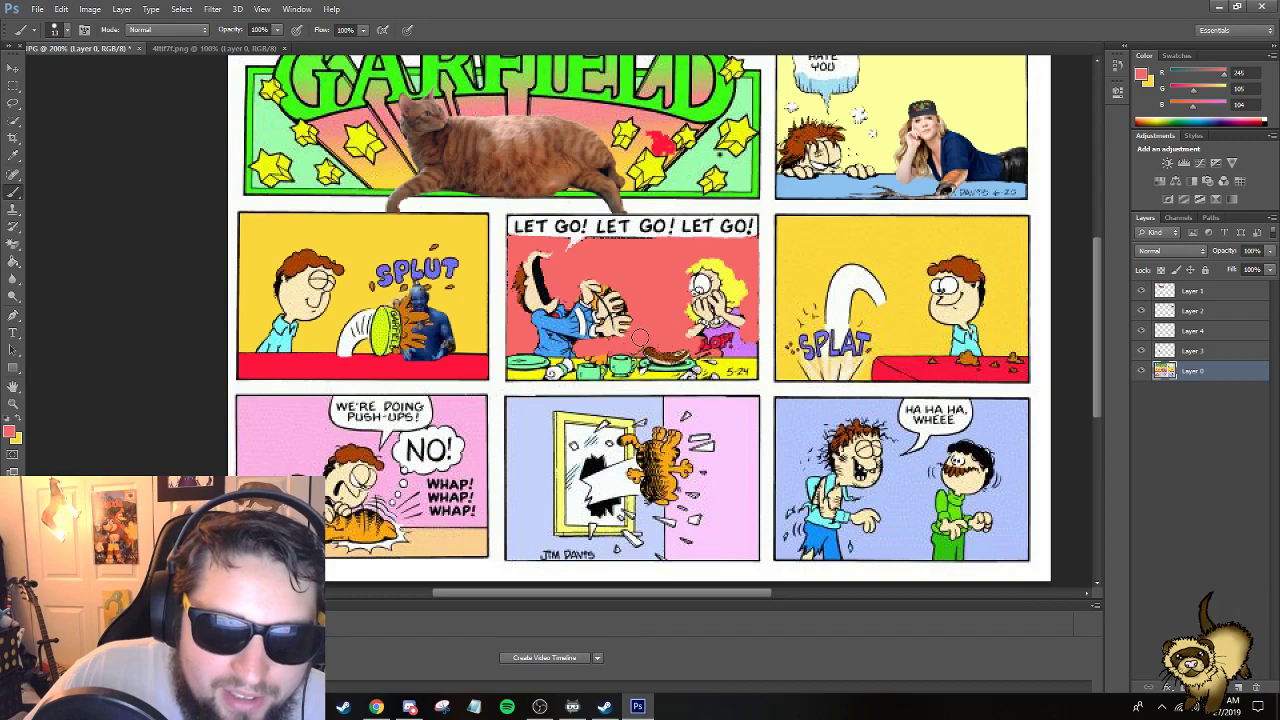
pyautogui.moveTo(630, 345)
pyautogui.mouseDown()
pyautogui.moveTo(608, 314)
pyautogui.moveTo(627, 327)
pyautogui.moveTo(624, 287)
pyautogui.moveTo(609, 300)
pyautogui.moveTo(615, 338)
pyautogui.moveTo(583, 272)
pyautogui.moveTo(587, 336)
pyautogui.moveTo(522, 264)
pyautogui.moveTo(515, 309)
pyautogui.moveTo(544, 262)
pyautogui.moveTo(532, 260)
pyautogui.moveTo(552, 251)
pyautogui.moveTo(531, 290)
pyautogui.moveTo(532, 270)
pyautogui.moveTo(549, 339)
pyautogui.moveTo(569, 330)
pyautogui.moveTo(546, 325)
pyautogui.moveTo(538, 345)
pyautogui.moveTo(579, 347)
pyautogui.mouseUp()
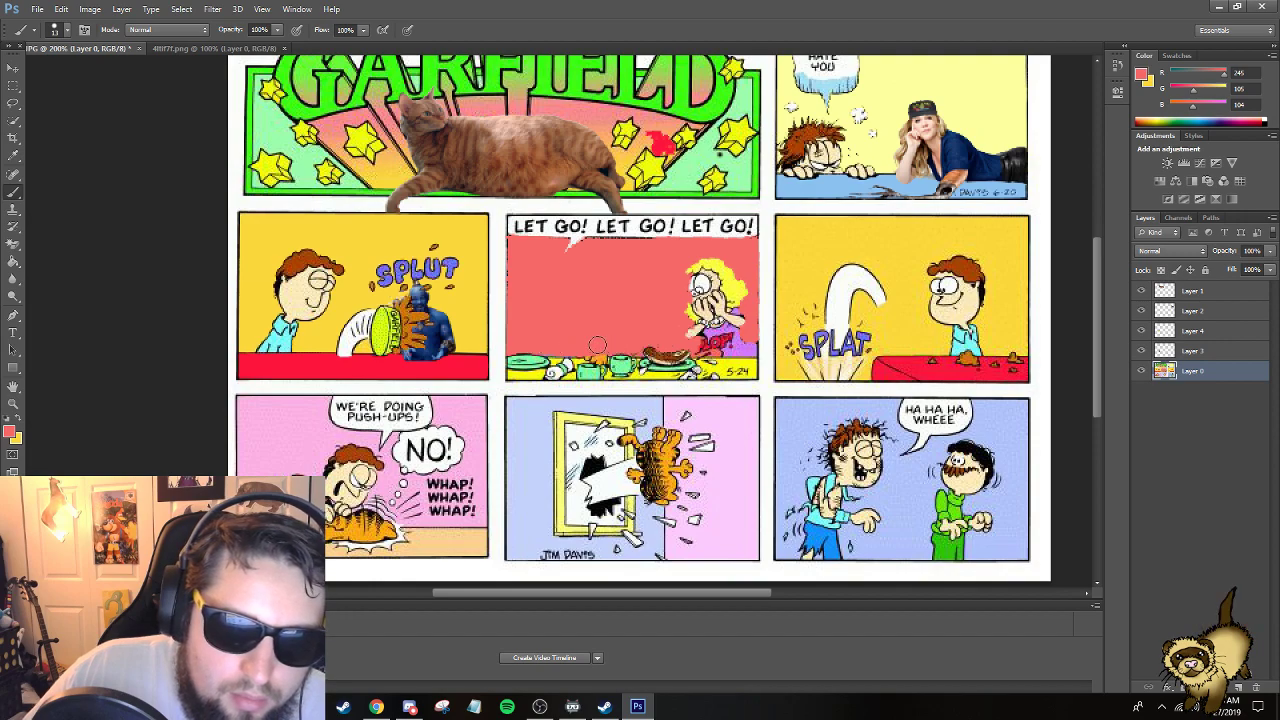
pyautogui.moveTo(660, 336); pyautogui.dragTo(705, 346)
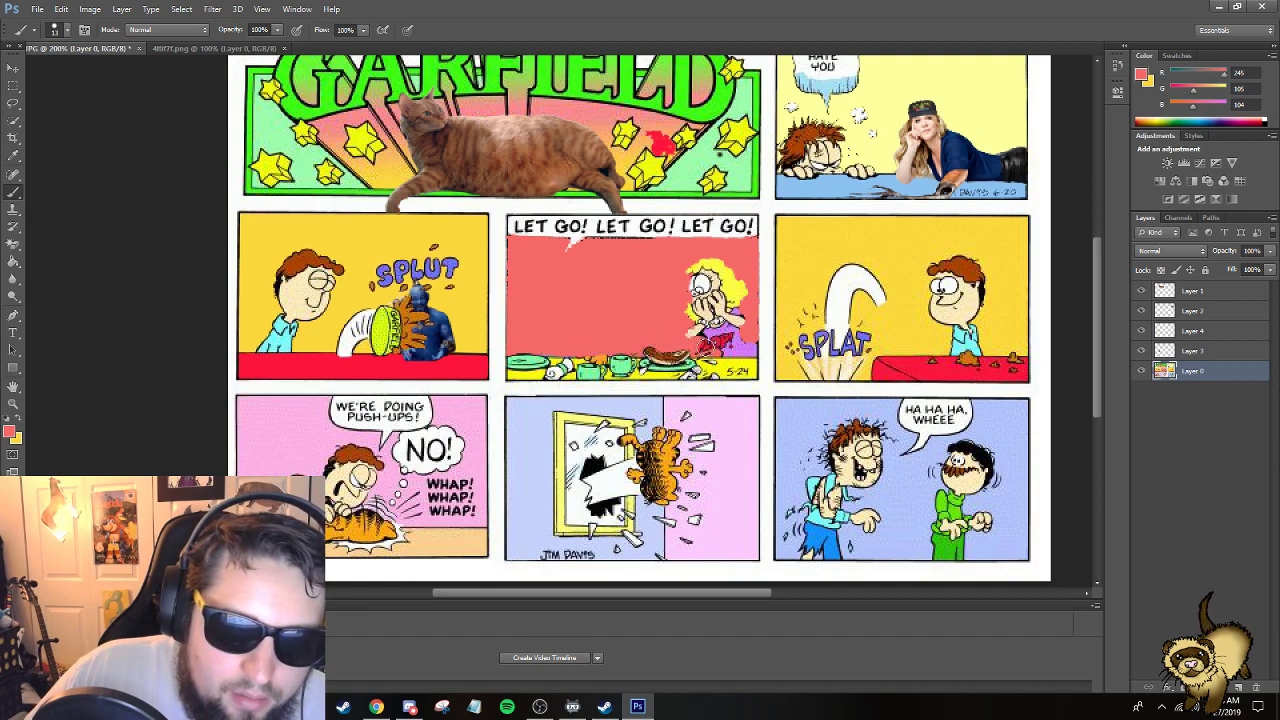
pyautogui.click(702, 346)
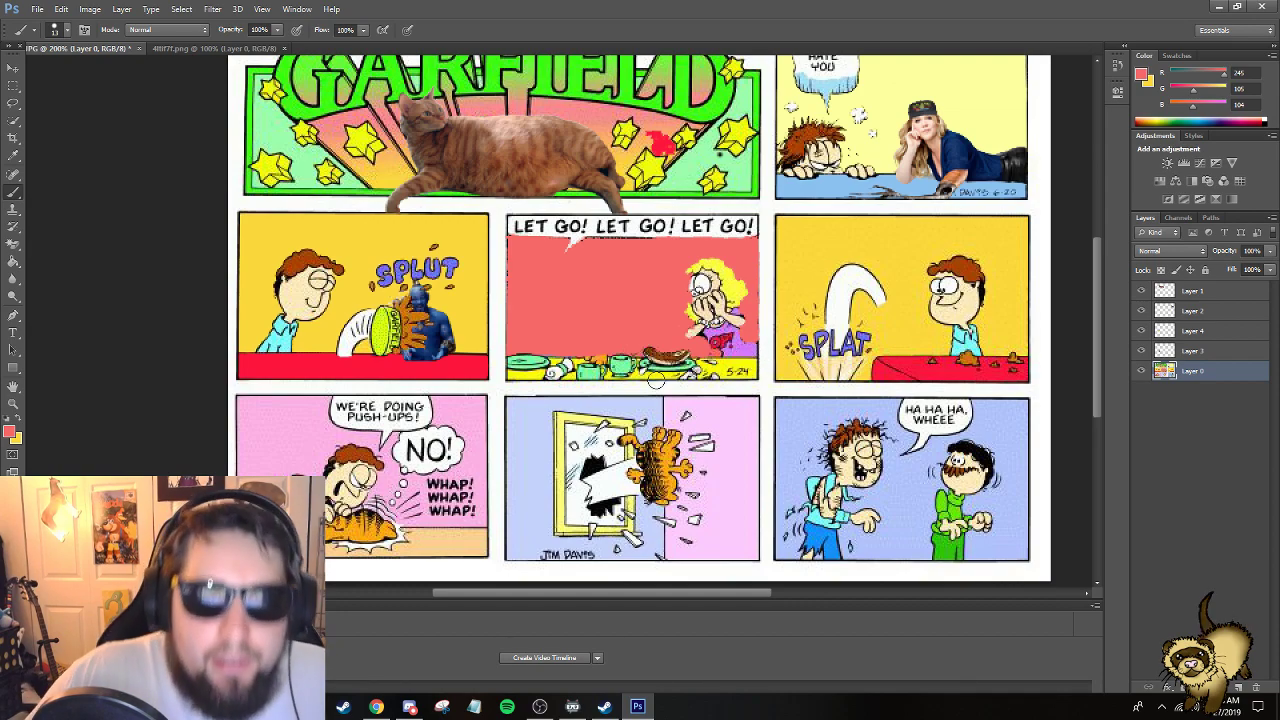
# Set the foreground colour to the LET GO panel's tablecloth yellow, RGB 245, 249, 32.
pyautogui.click(18, 424)
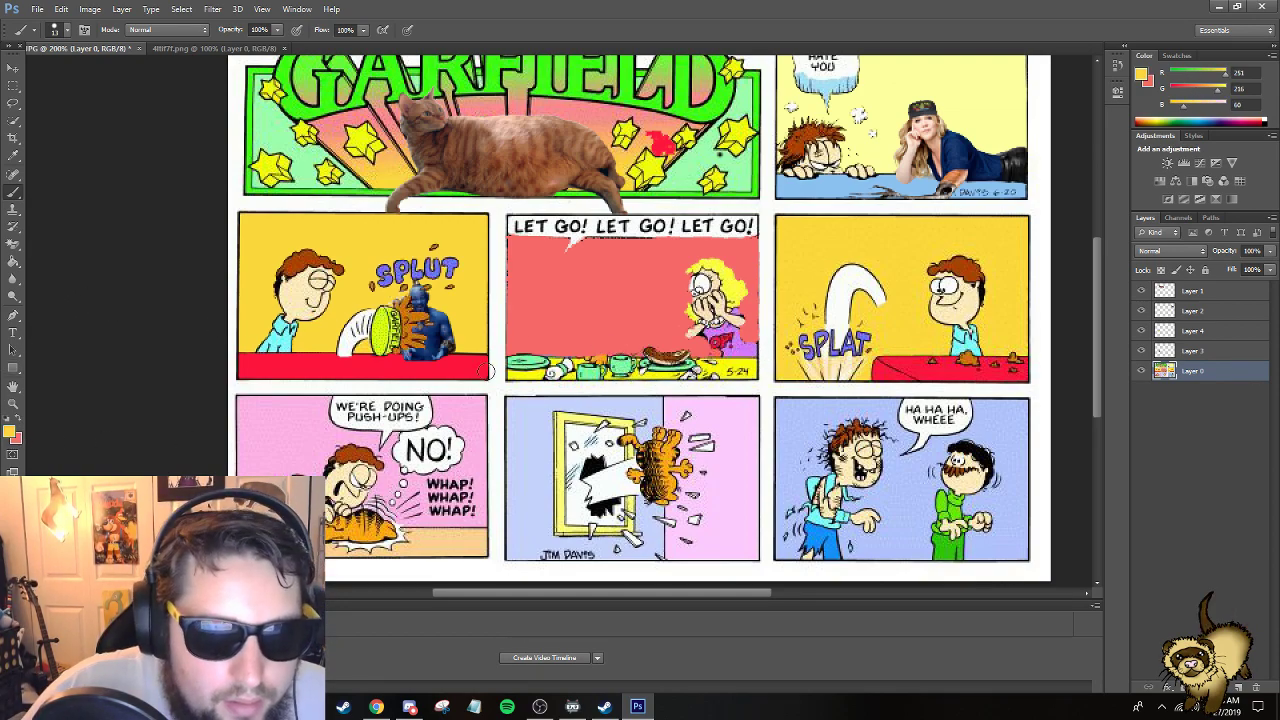
pyautogui.click(10, 431)
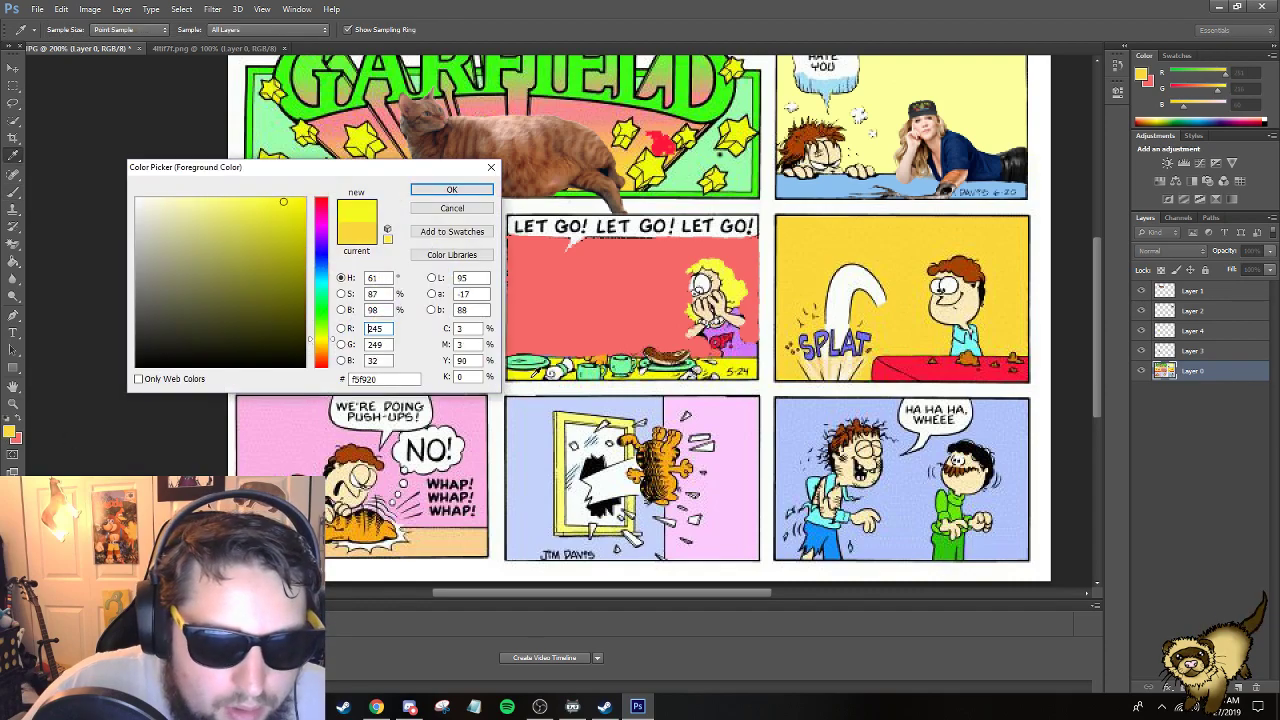
pyautogui.click(451, 190)
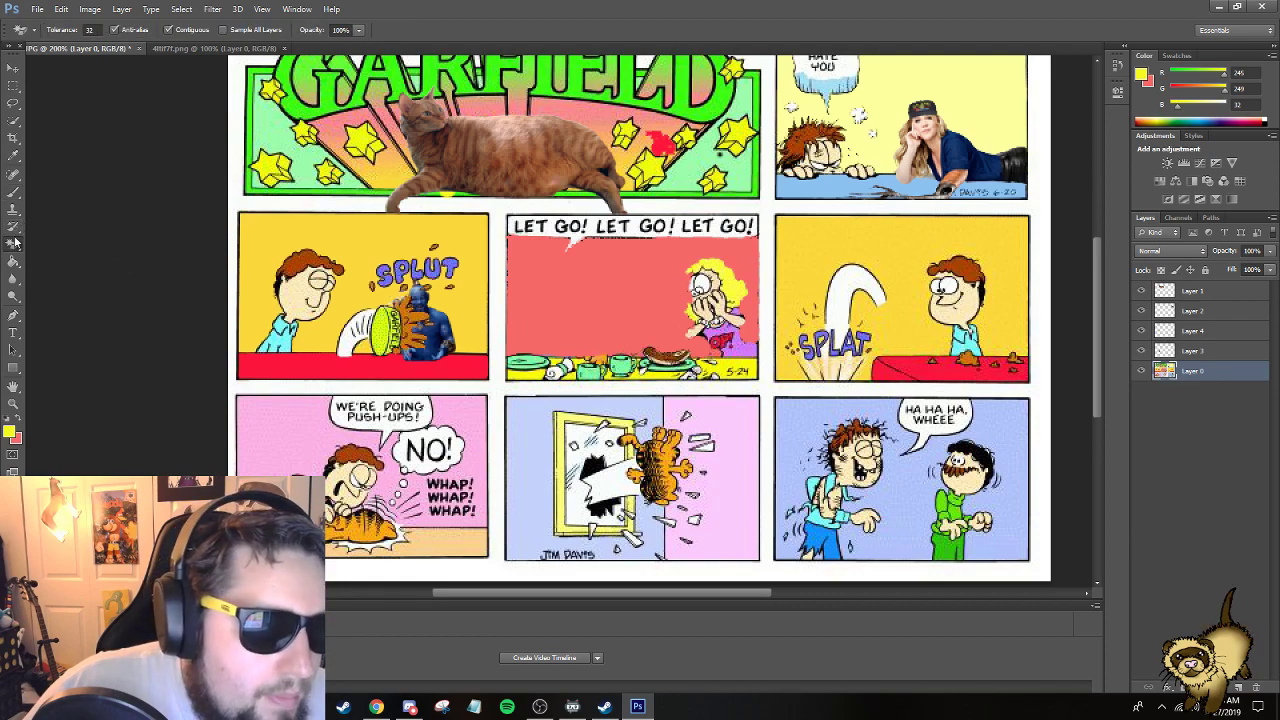
pyautogui.click(13, 208)
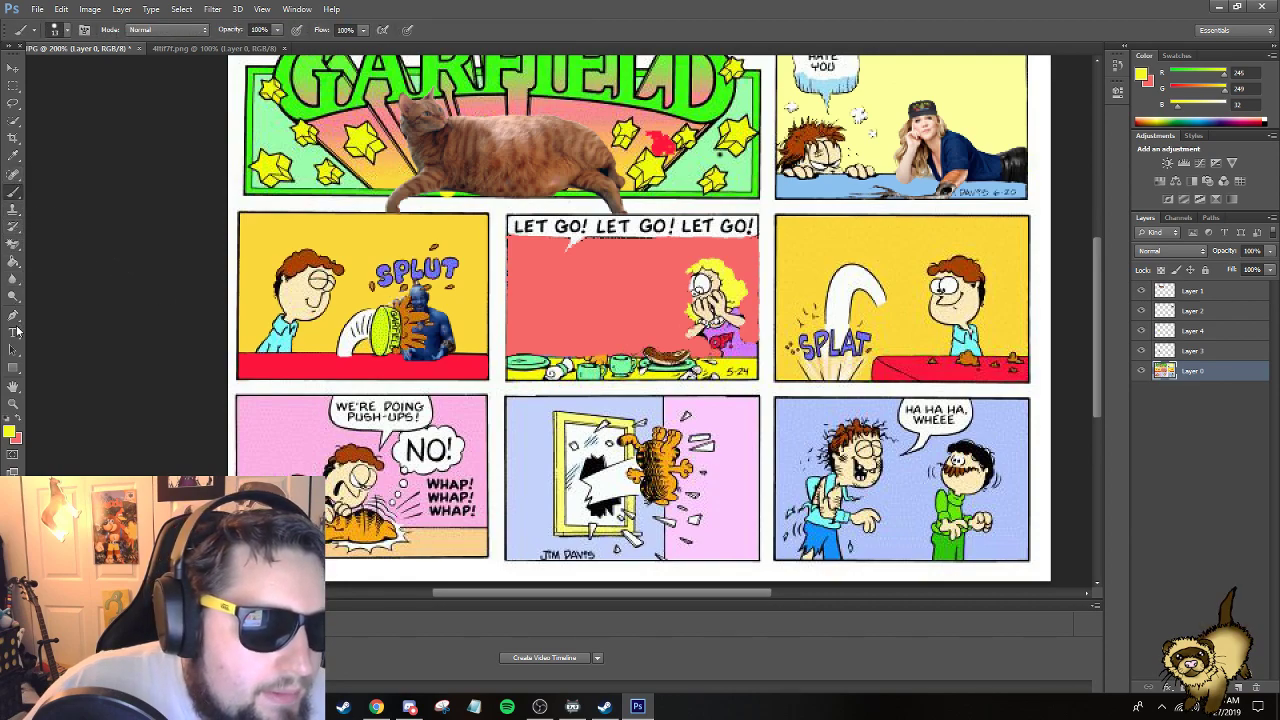
pyautogui.click(14, 368)
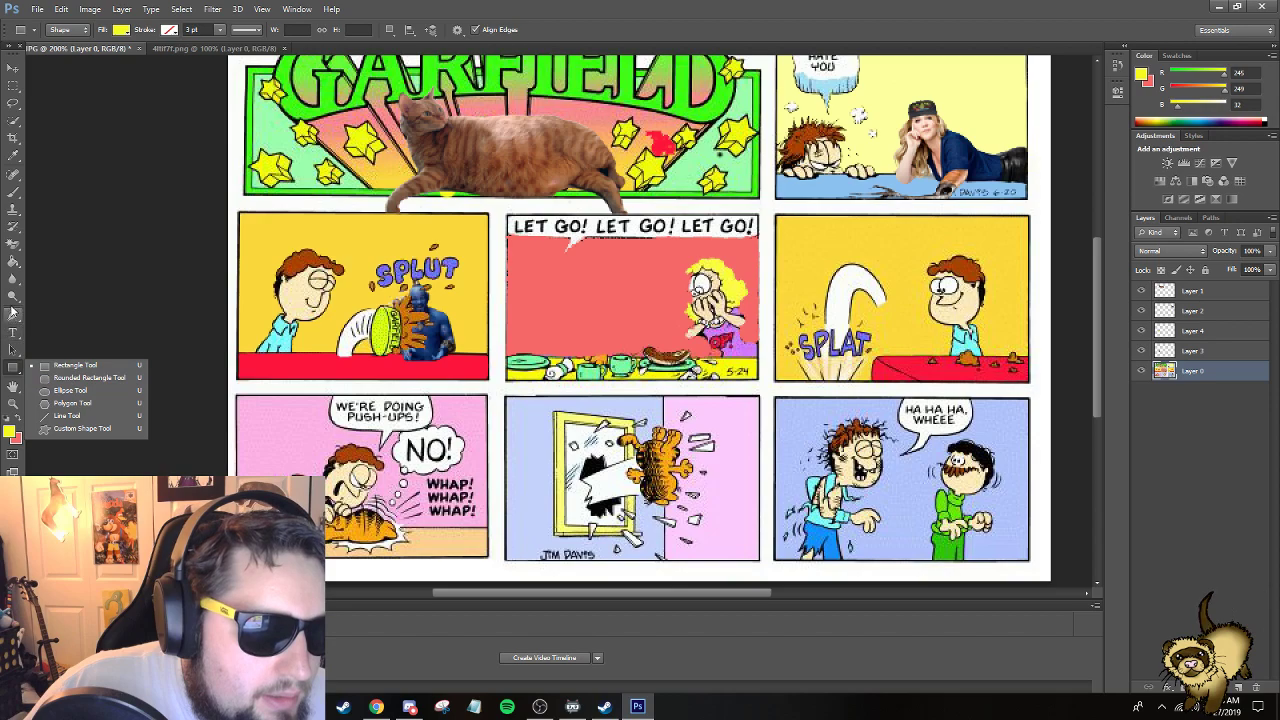
pyautogui.click(13, 262)
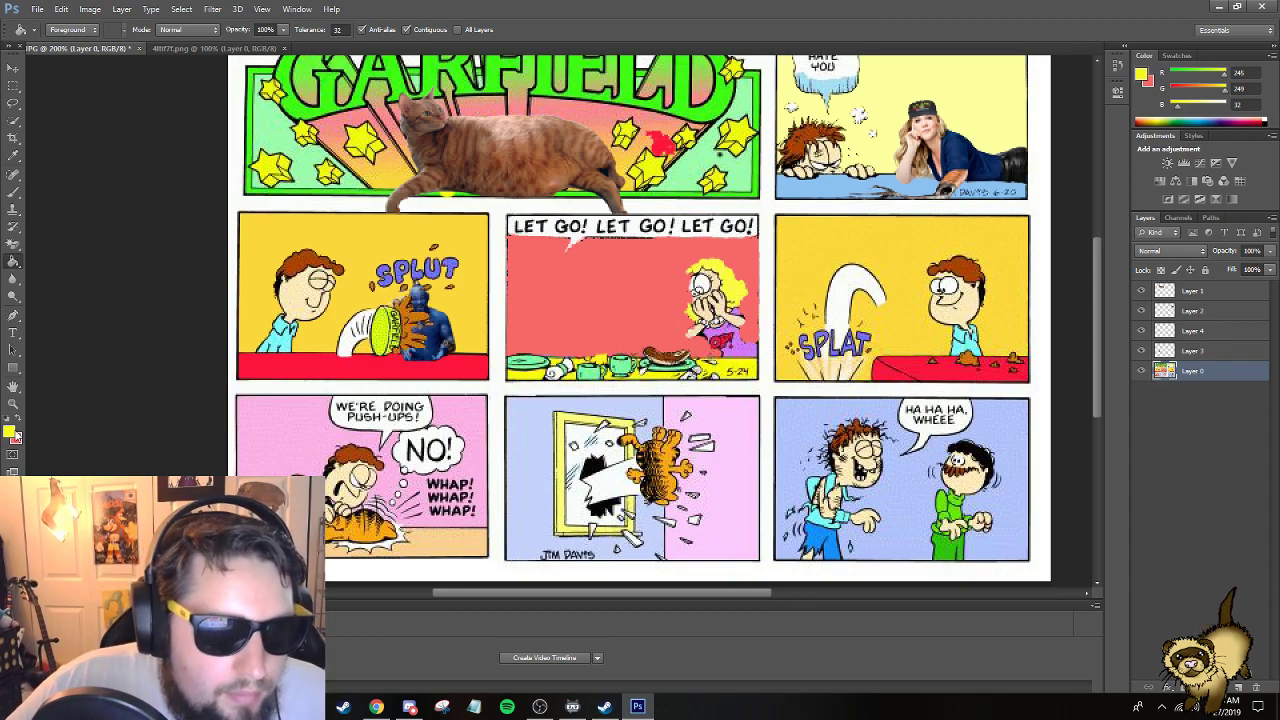
pyautogui.click(14, 436)
pyautogui.click(450, 183)
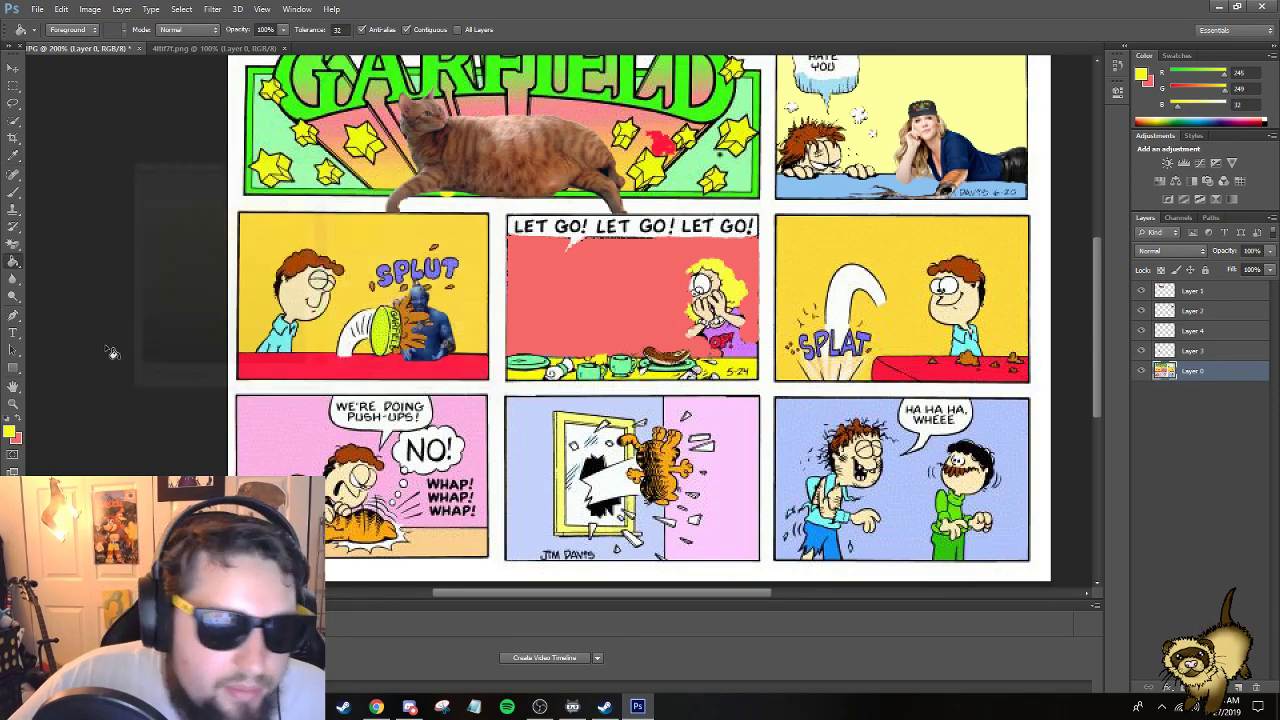
# Touch up the tablecloth around the cups in the LET GO panel in yellow, reducing the brush to 4 px.
pyautogui.rightClick(601, 340)
pyautogui.press('Return')
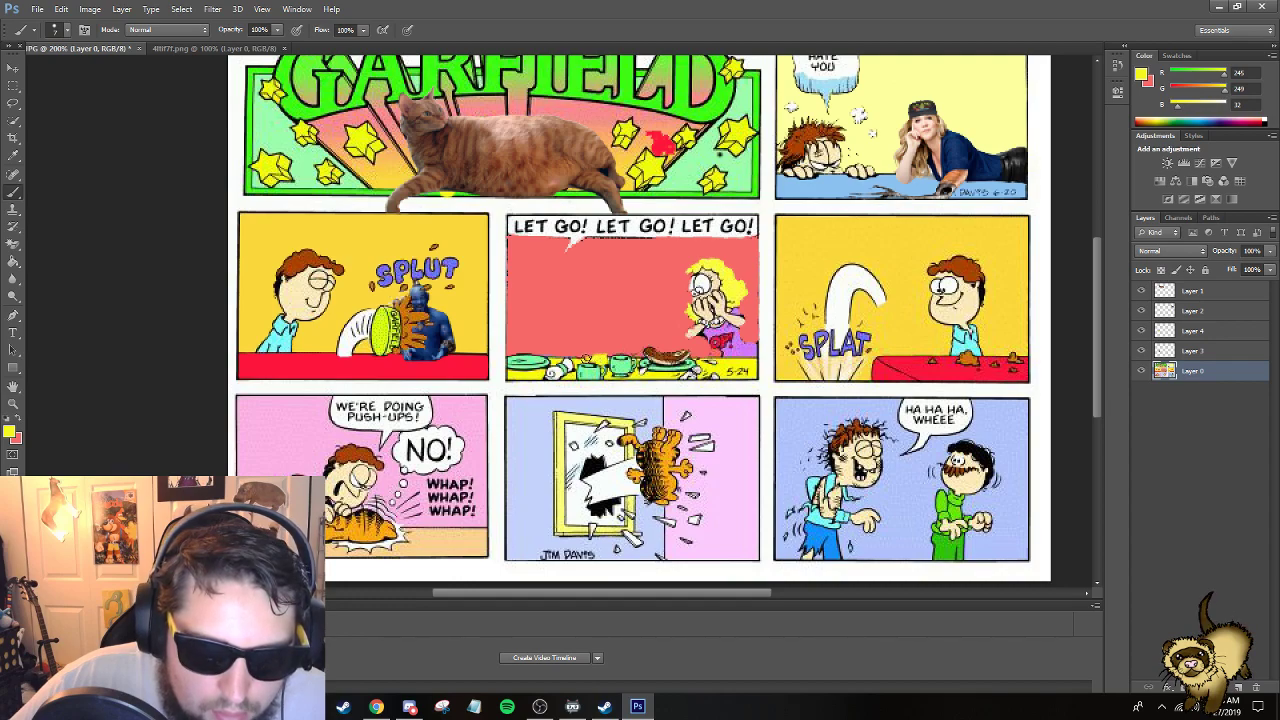
pyautogui.rightClick(604, 342)
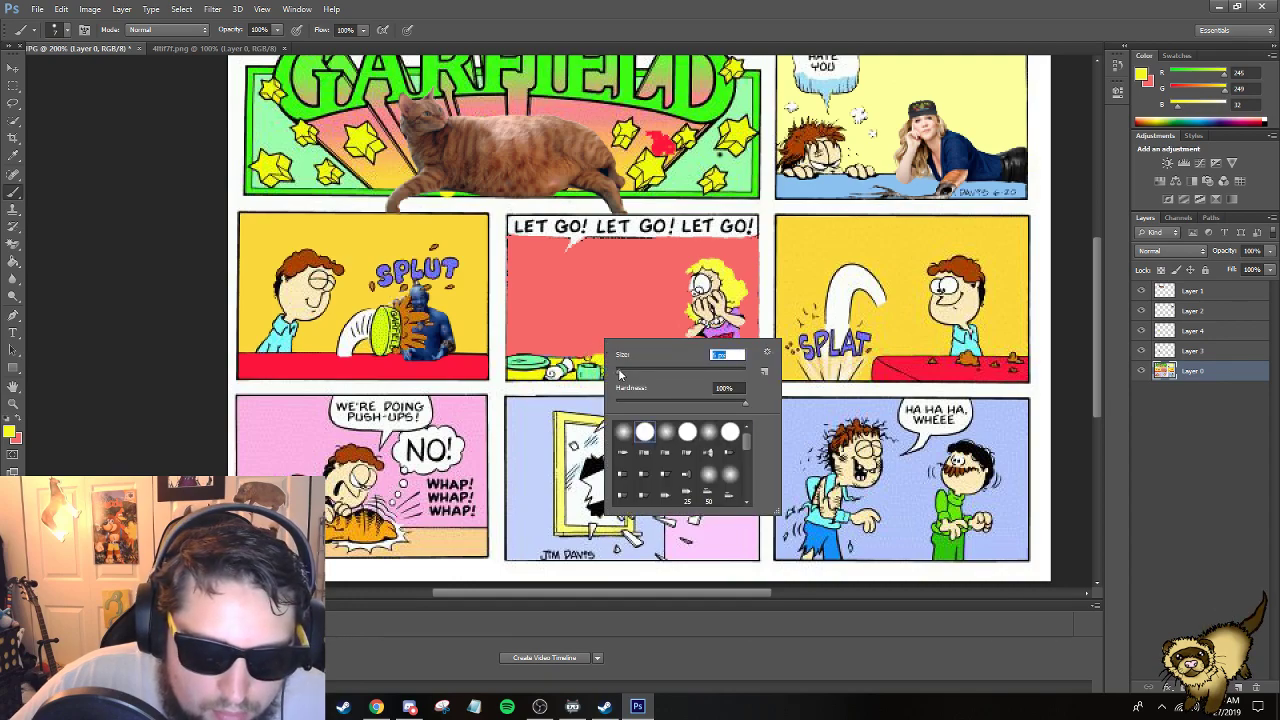
pyautogui.press('Return')
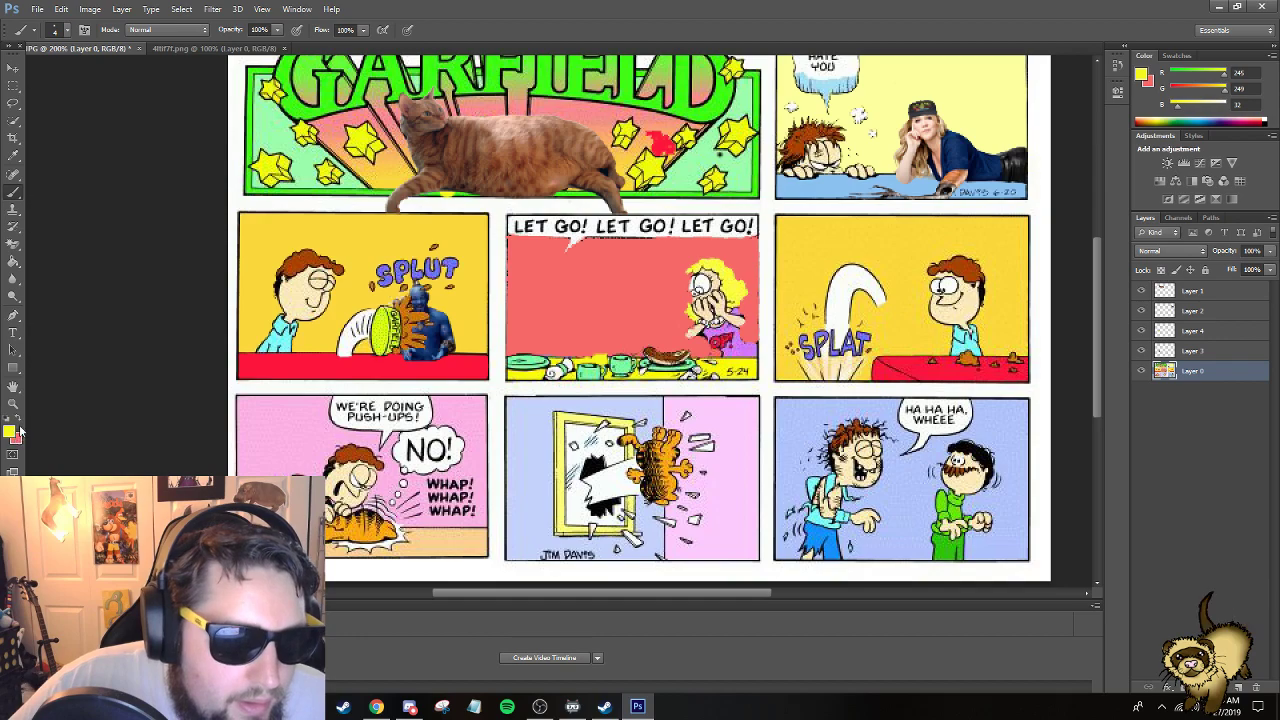
# Draw the missing table edge line above the cups in near-black, RGB 7, 6, 6, with a 1 px brush.
pyautogui.press('x')
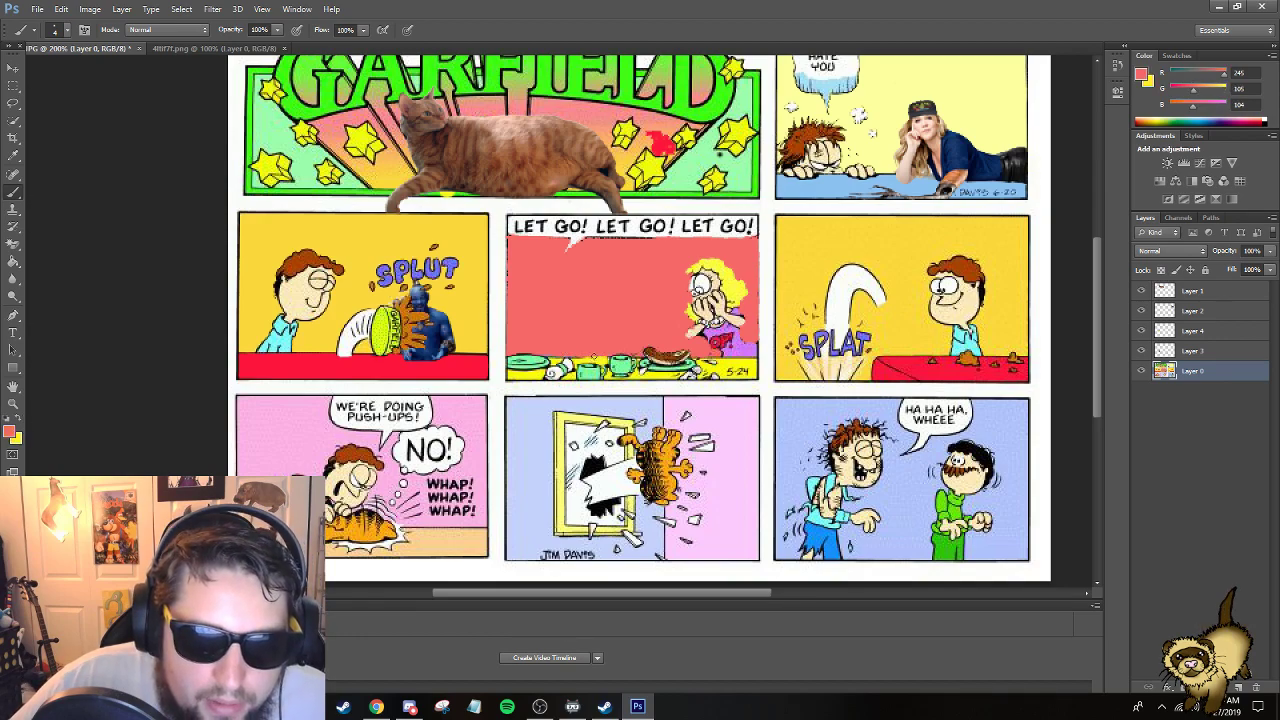
pyautogui.click(10, 432)
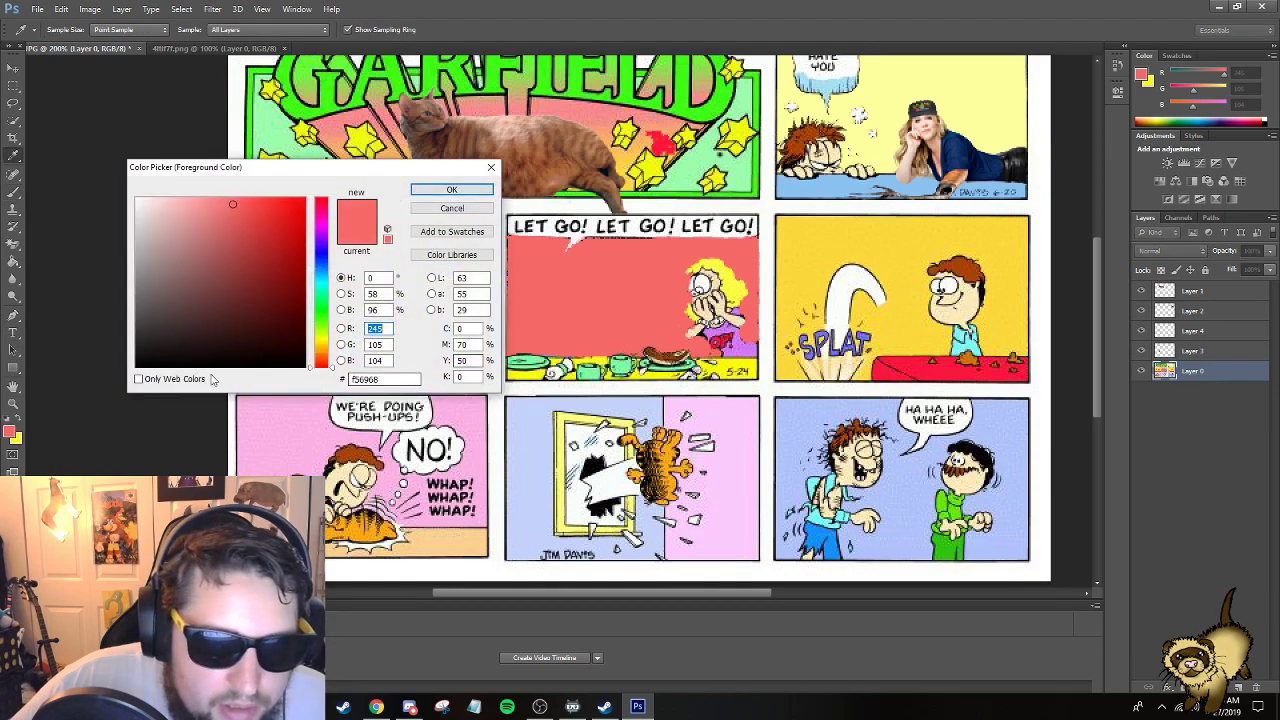
pyautogui.click(156, 365)
pyautogui.click(451, 189)
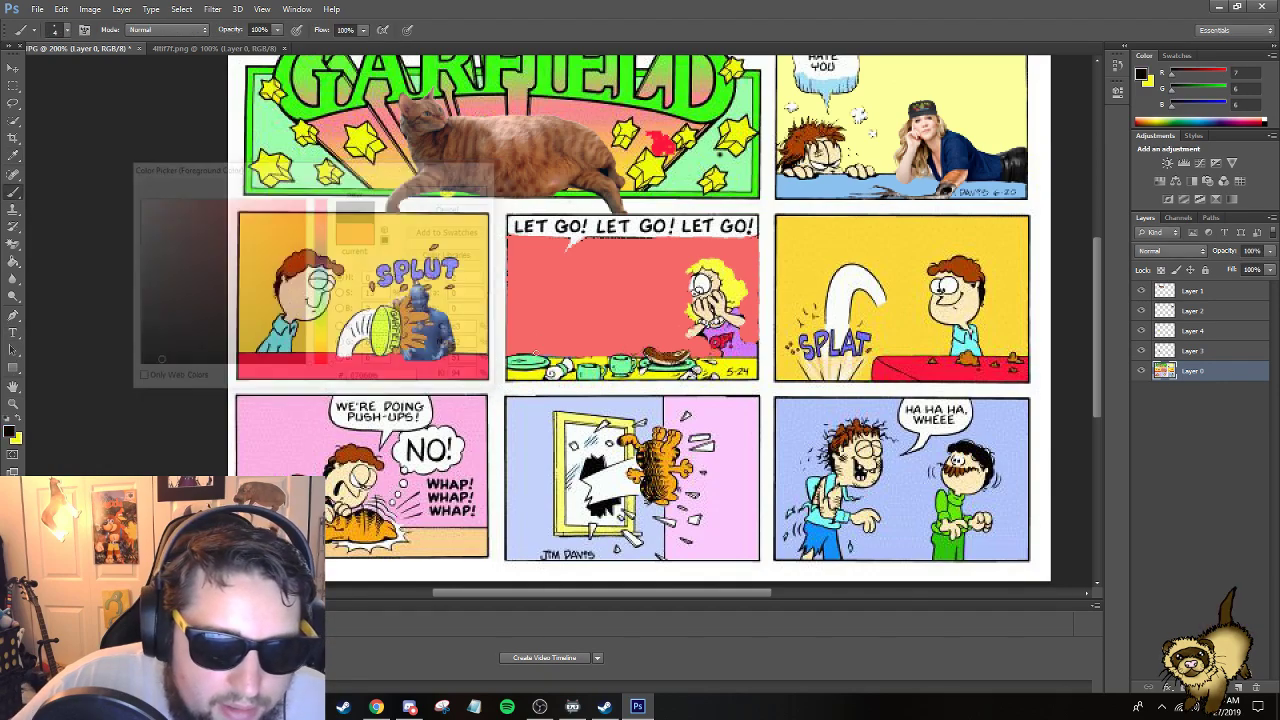
pyautogui.rightClick(602, 357)
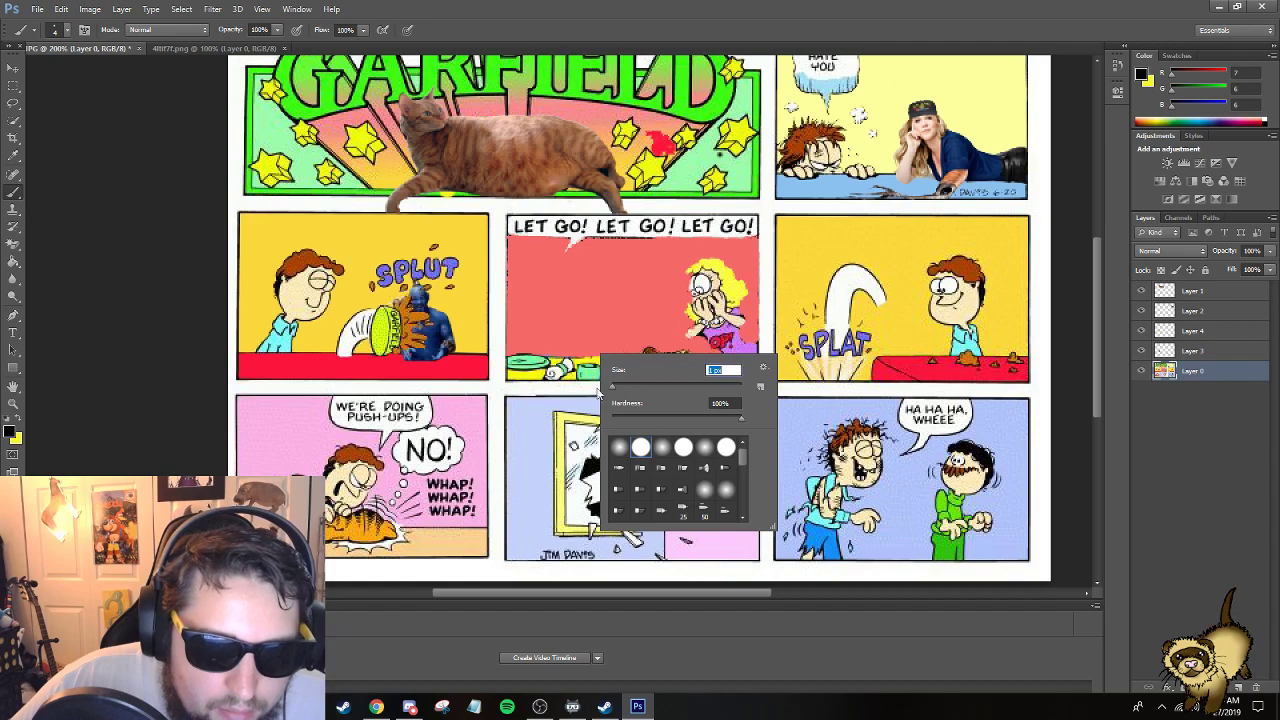
pyautogui.press('Escape')
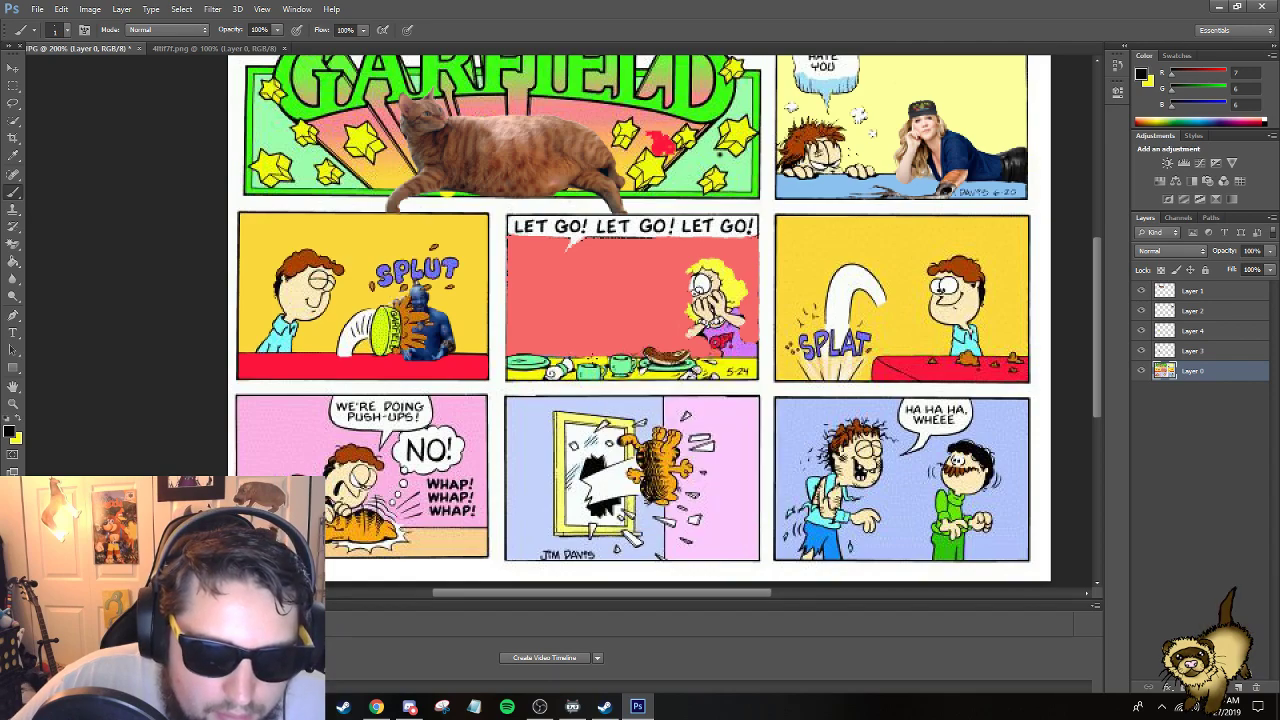
pyautogui.moveTo(570, 357); pyautogui.dragTo(608, 357)
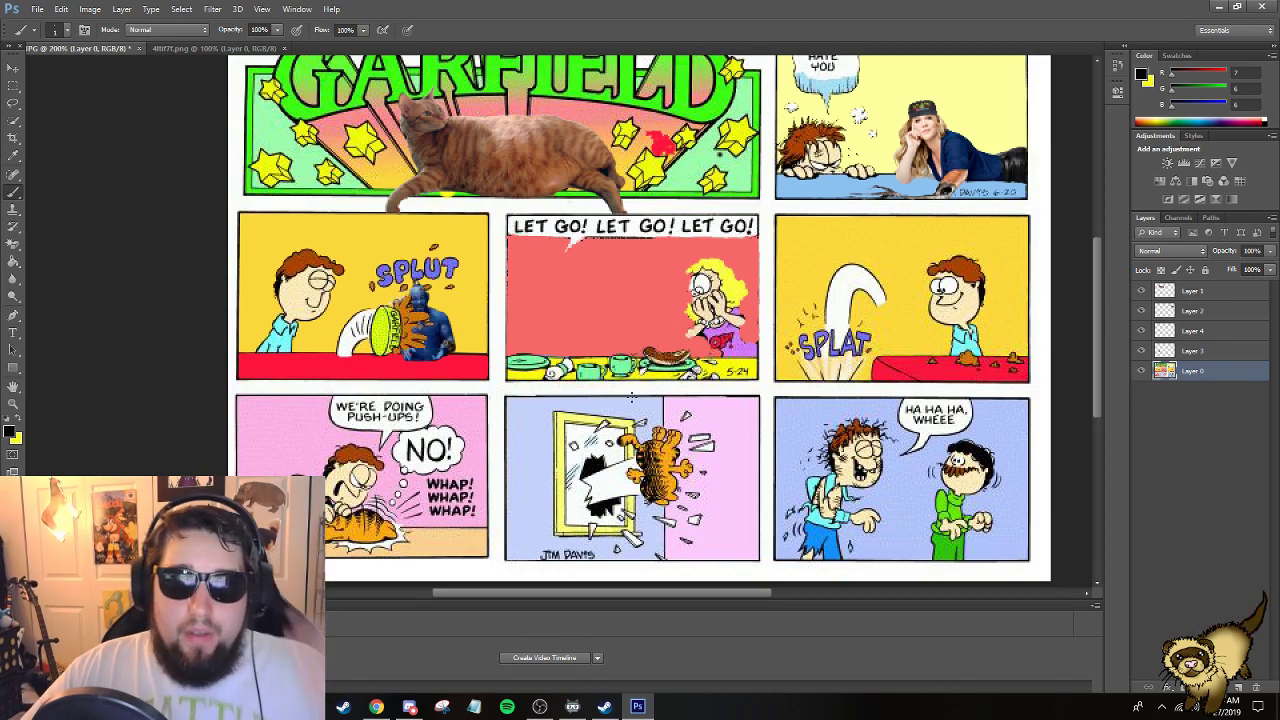
# Set the foreground colour to the woman's shirt purple, RGB 215, 123, 250, and fill the lettering on her shirt with the Paint Bucket.
pyautogui.click(11, 431)
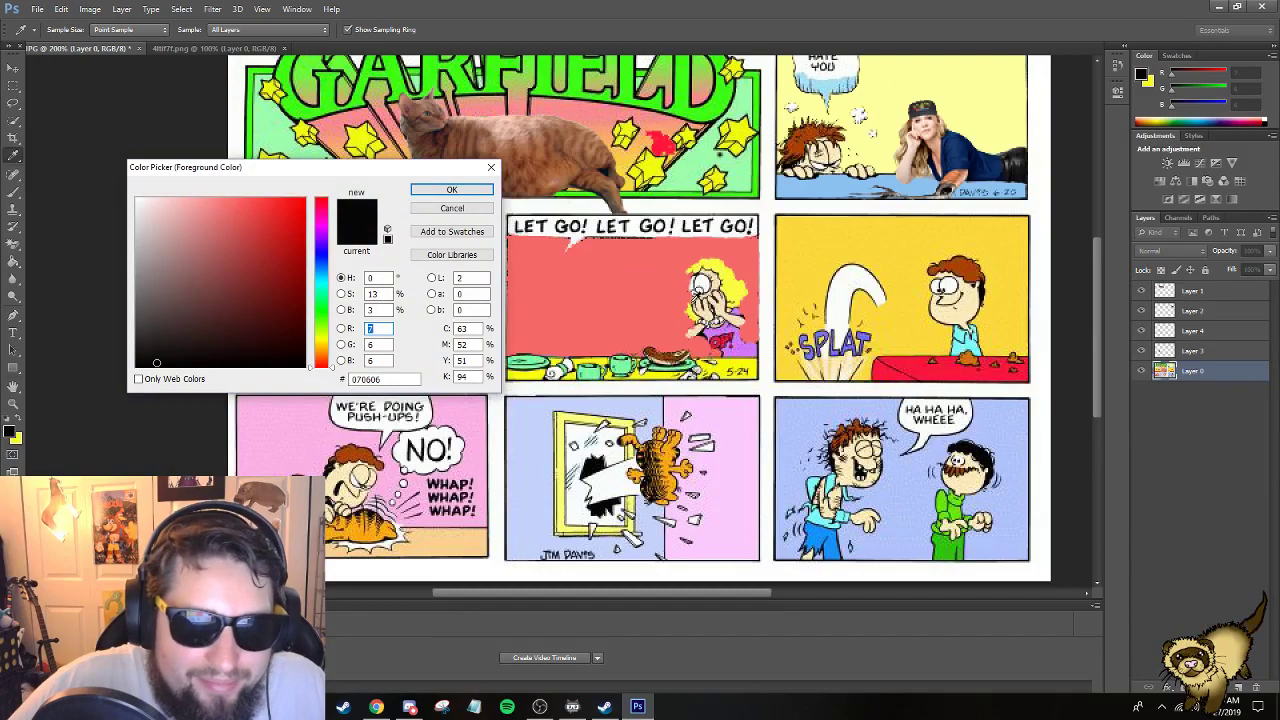
pyautogui.click(744, 347)
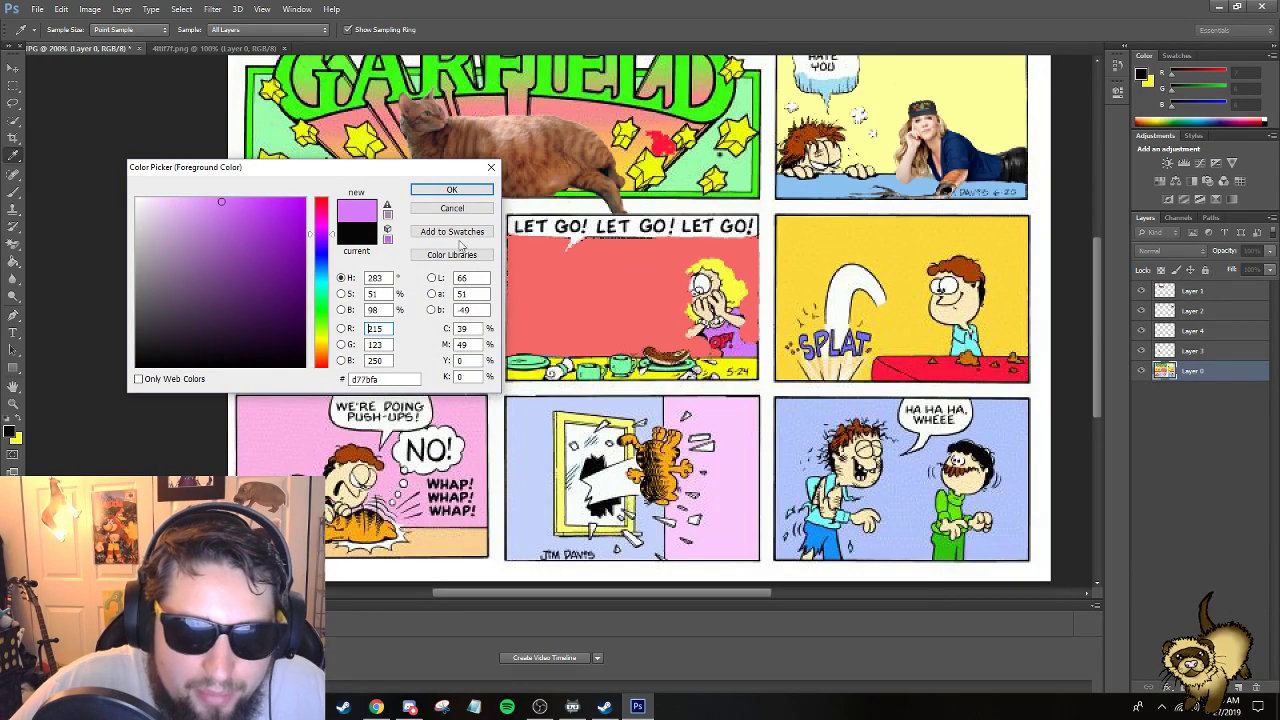
pyautogui.click(452, 189)
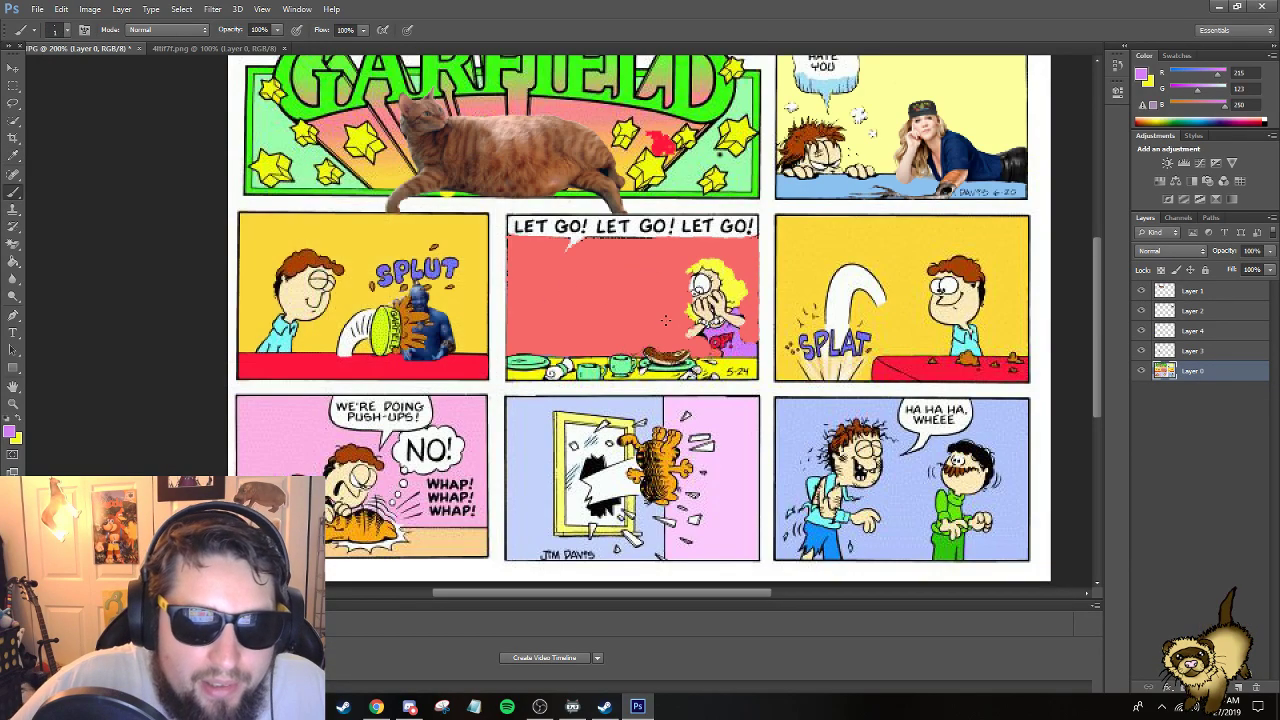
pyautogui.click(14, 263)
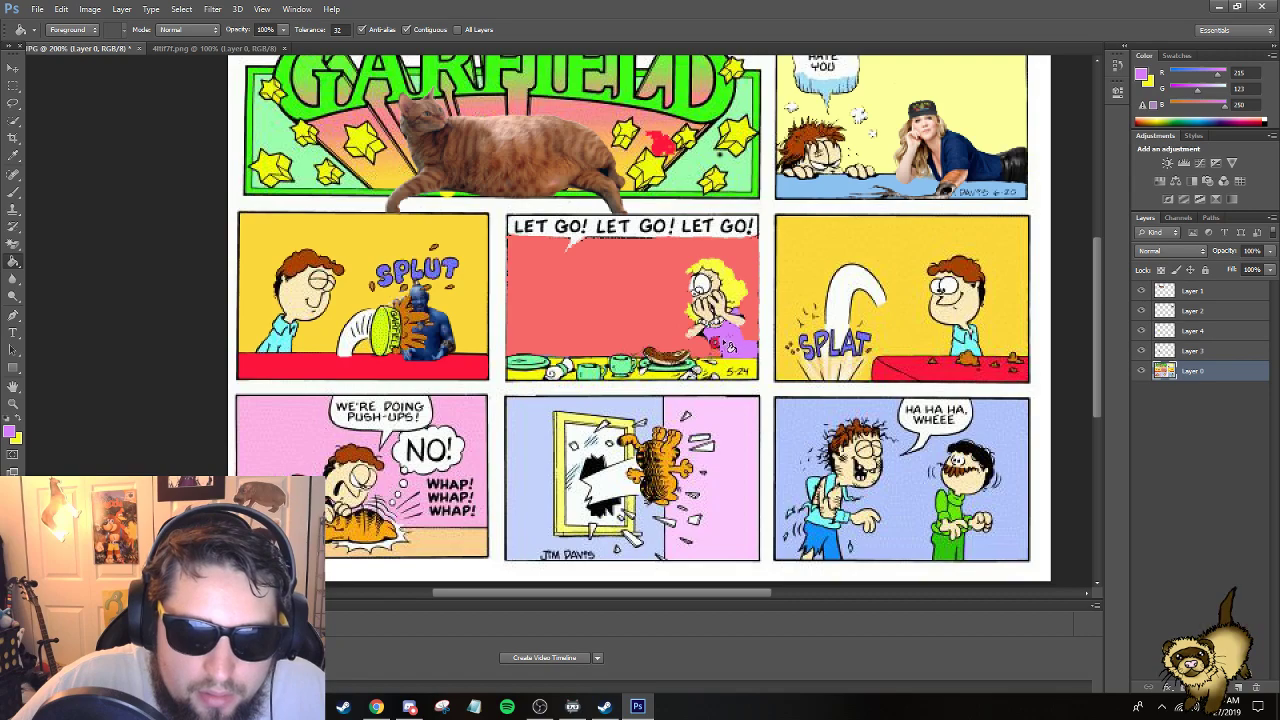
pyautogui.hotkey('alt', 'z')
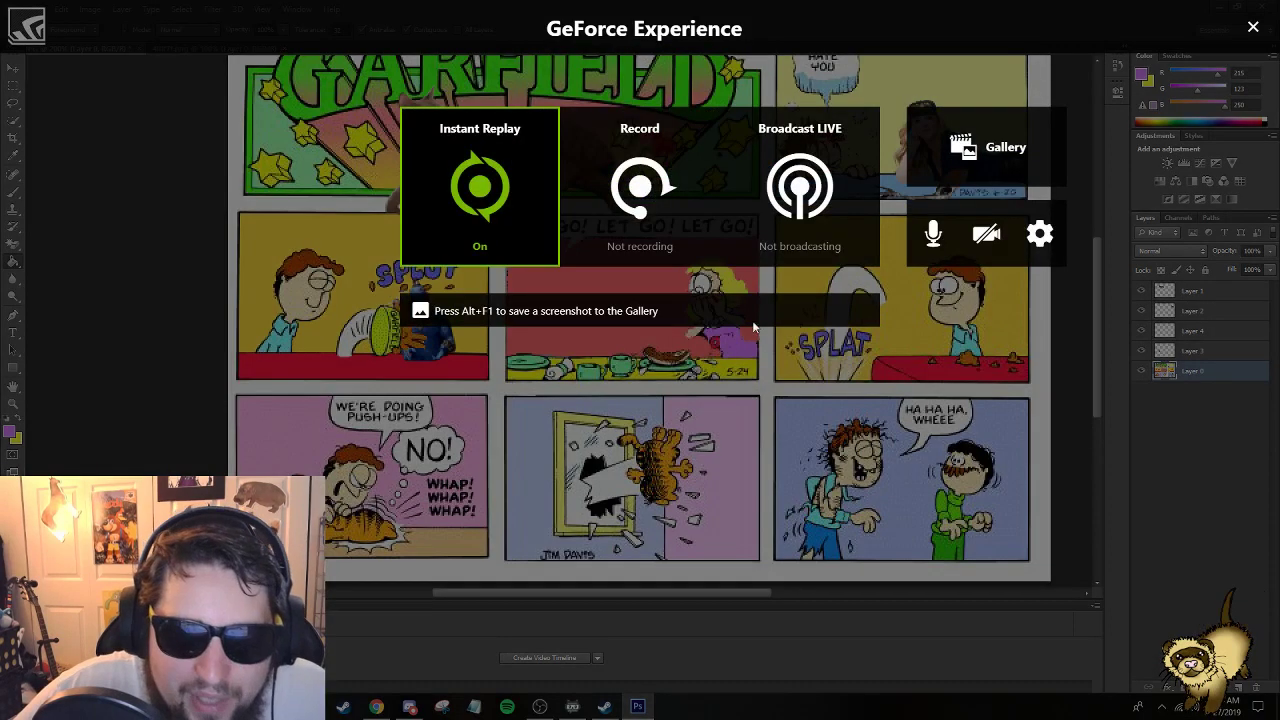
pyautogui.click(1254, 27)
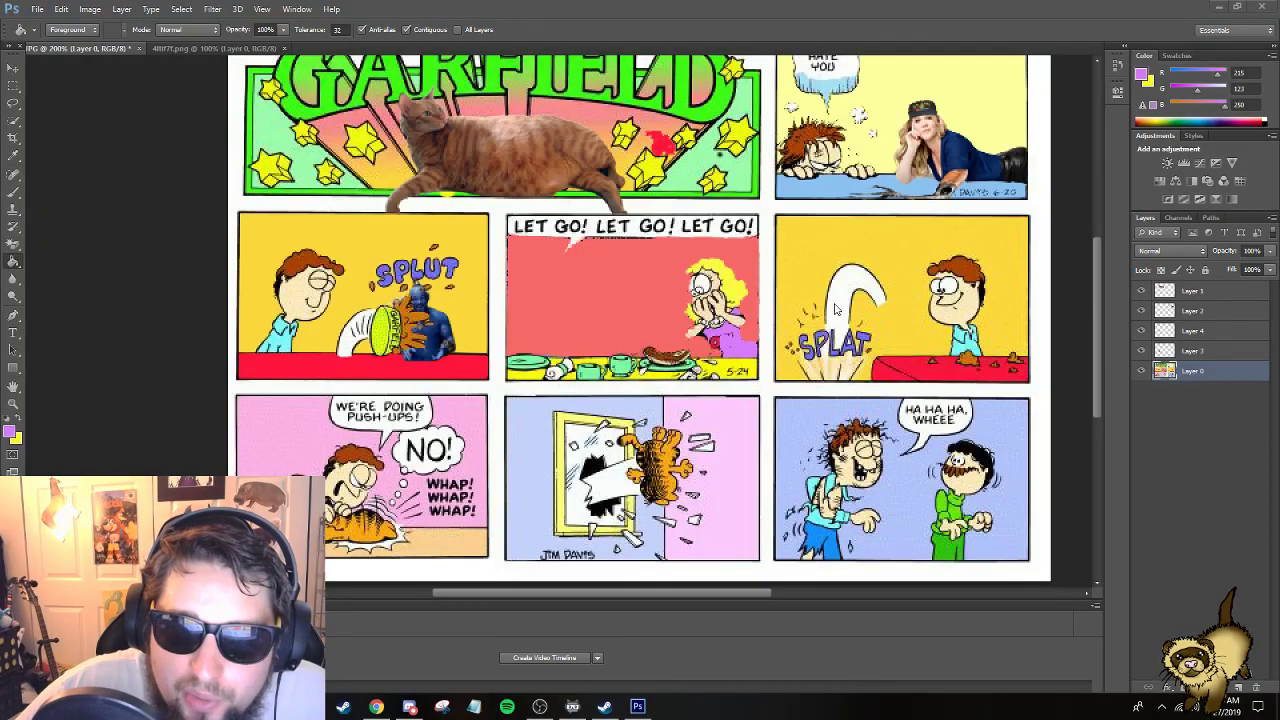
# Paint over the remaining lettering marks on the woman's shirt in purple with a 3 px brush.
pyautogui.click(13, 196)
pyautogui.rightClick(726, 336)
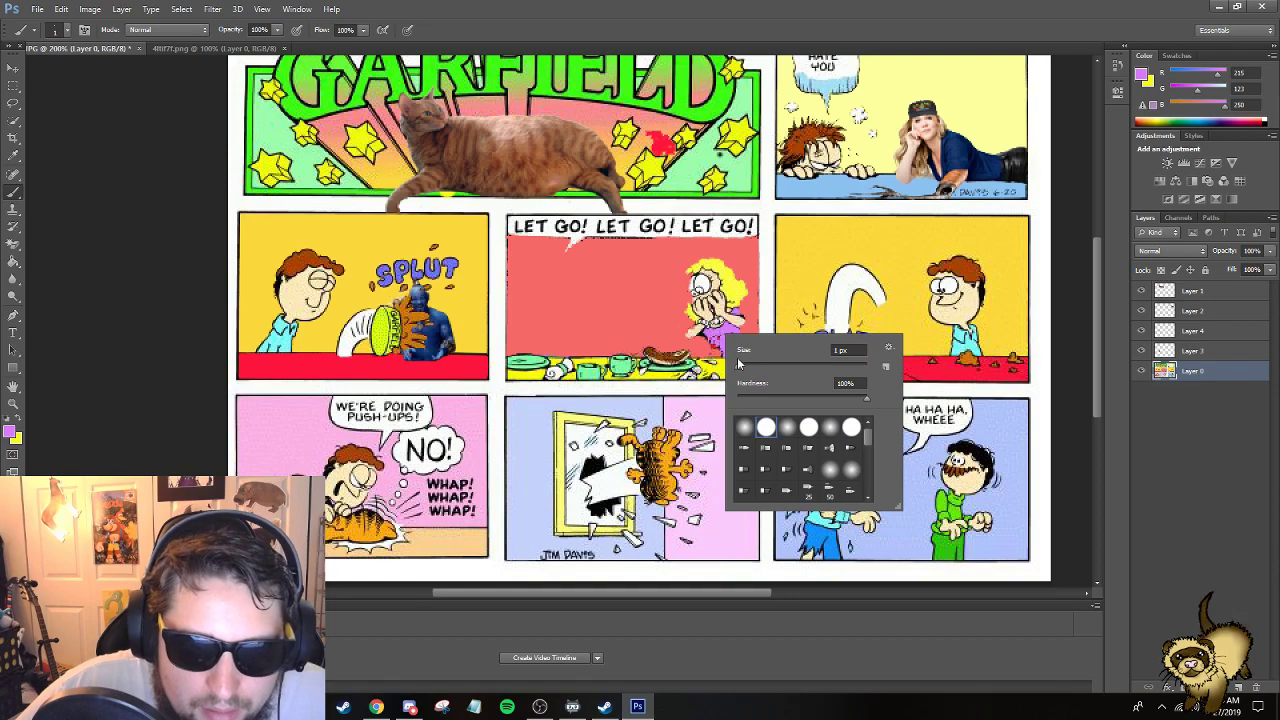
pyautogui.press('Escape')
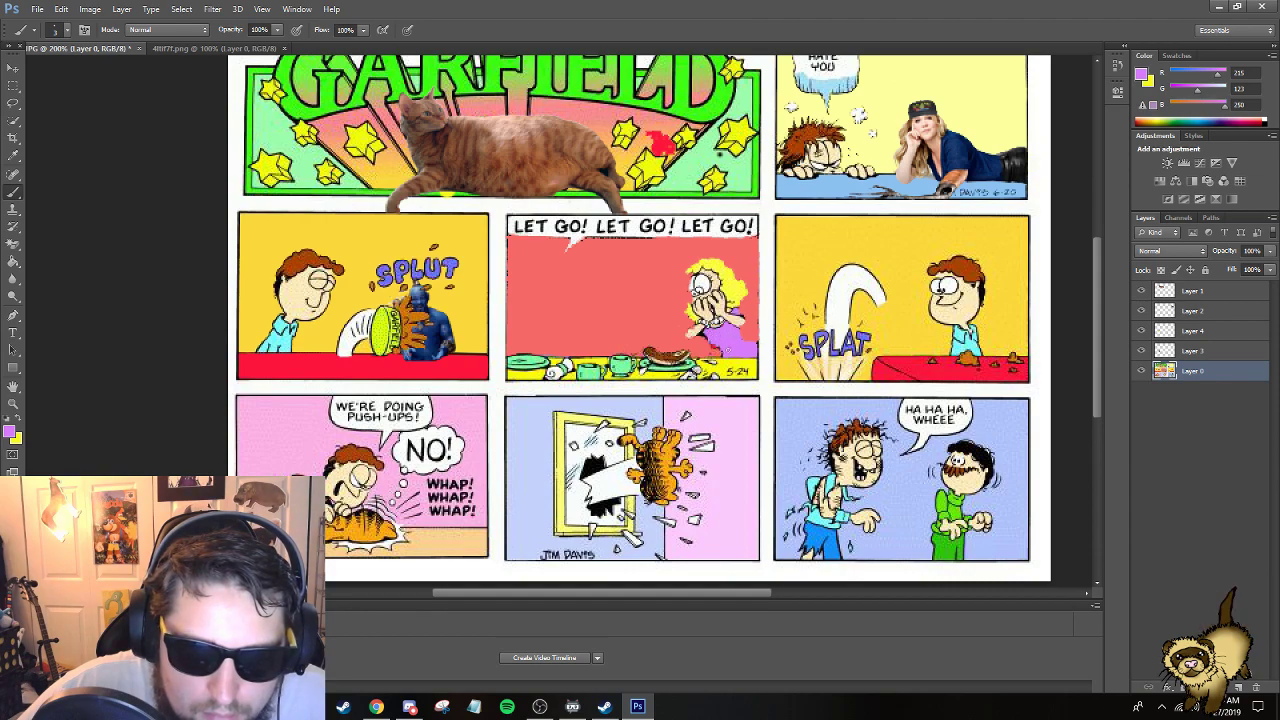
# Touch up around the woman's arm and shirt with the panel's red, RGB 245, 105, 104, and sample her pale skin tone as the foreground colour.
pyautogui.click(10, 433)
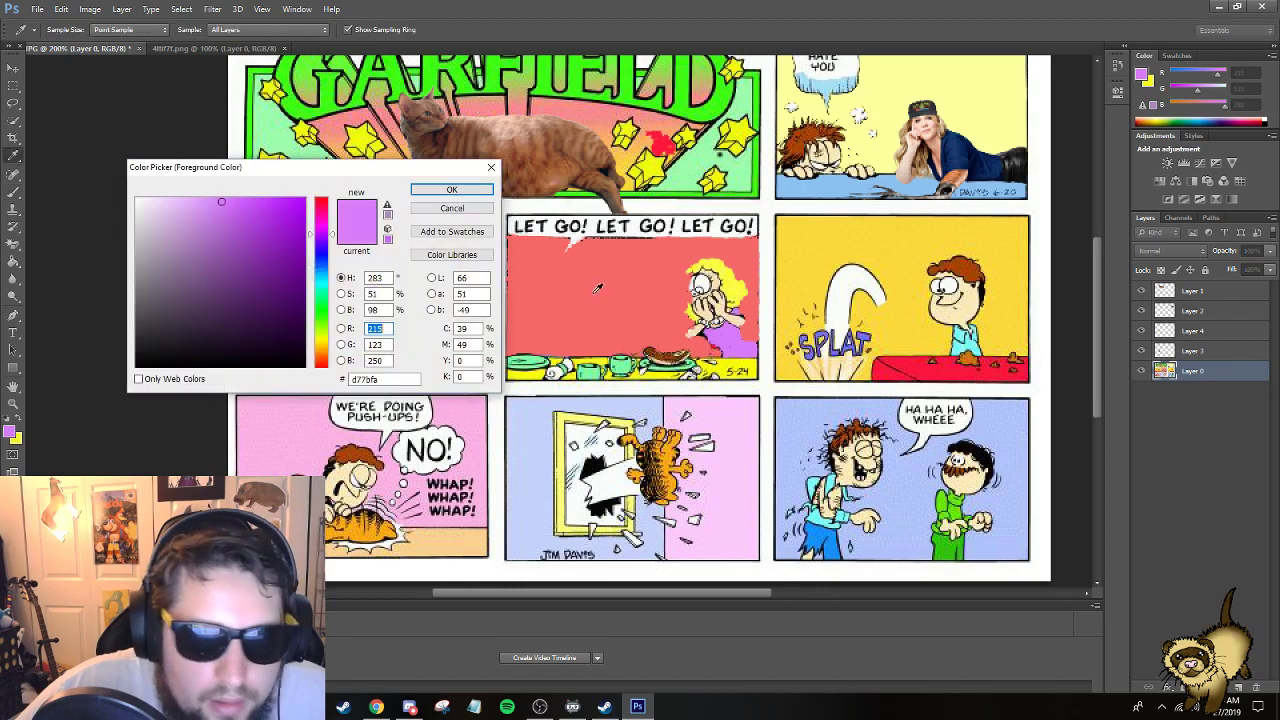
pyautogui.click(603, 283)
pyautogui.click(451, 189)
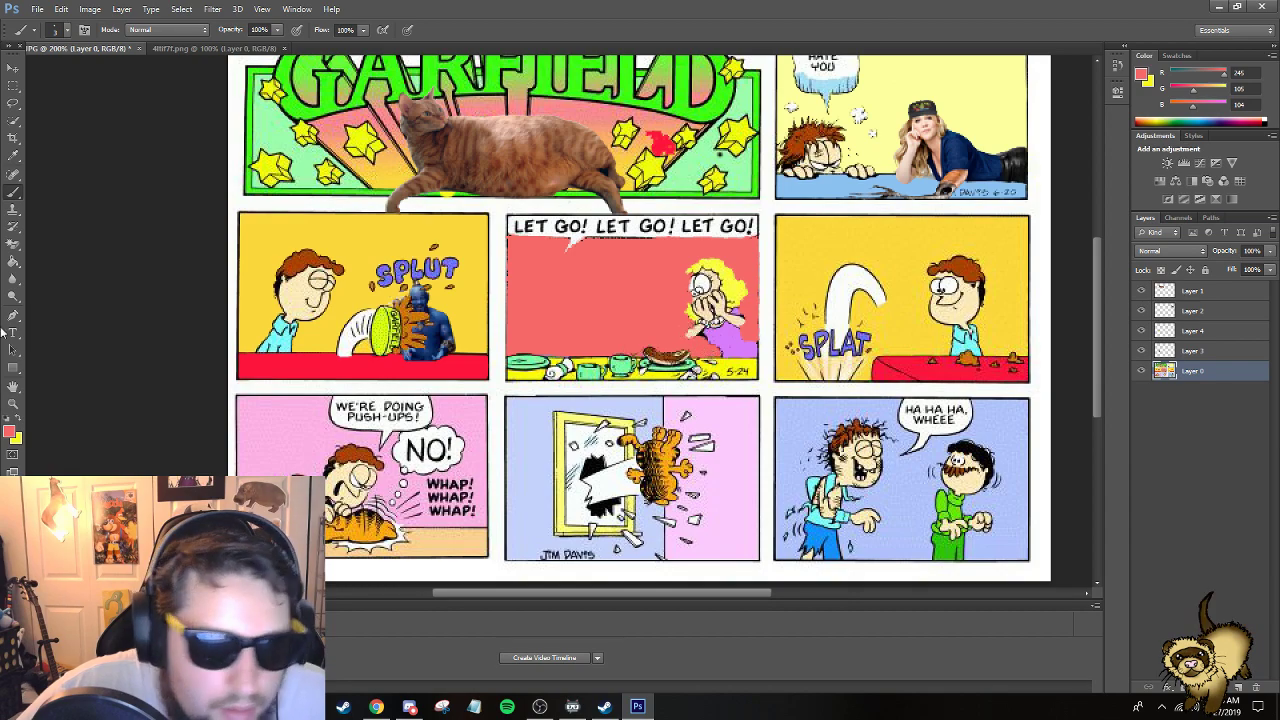
pyautogui.click(10, 433)
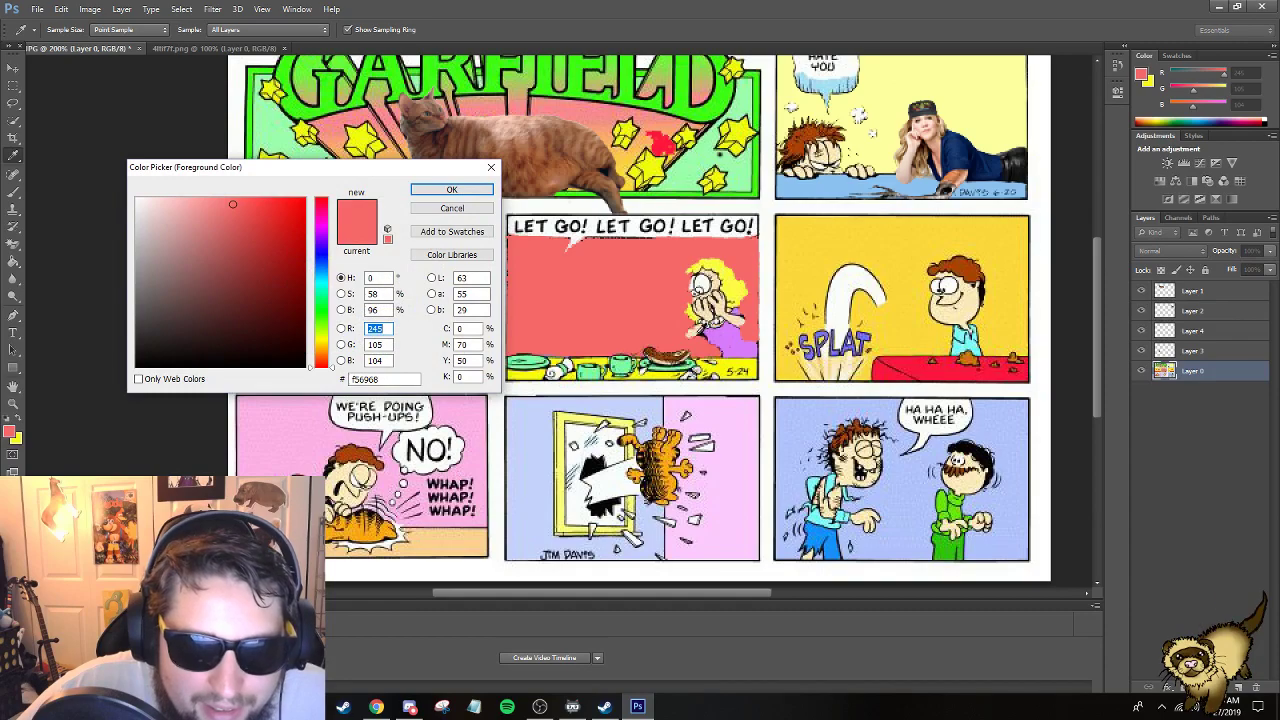
pyautogui.click(700, 318)
pyautogui.click(470, 192)
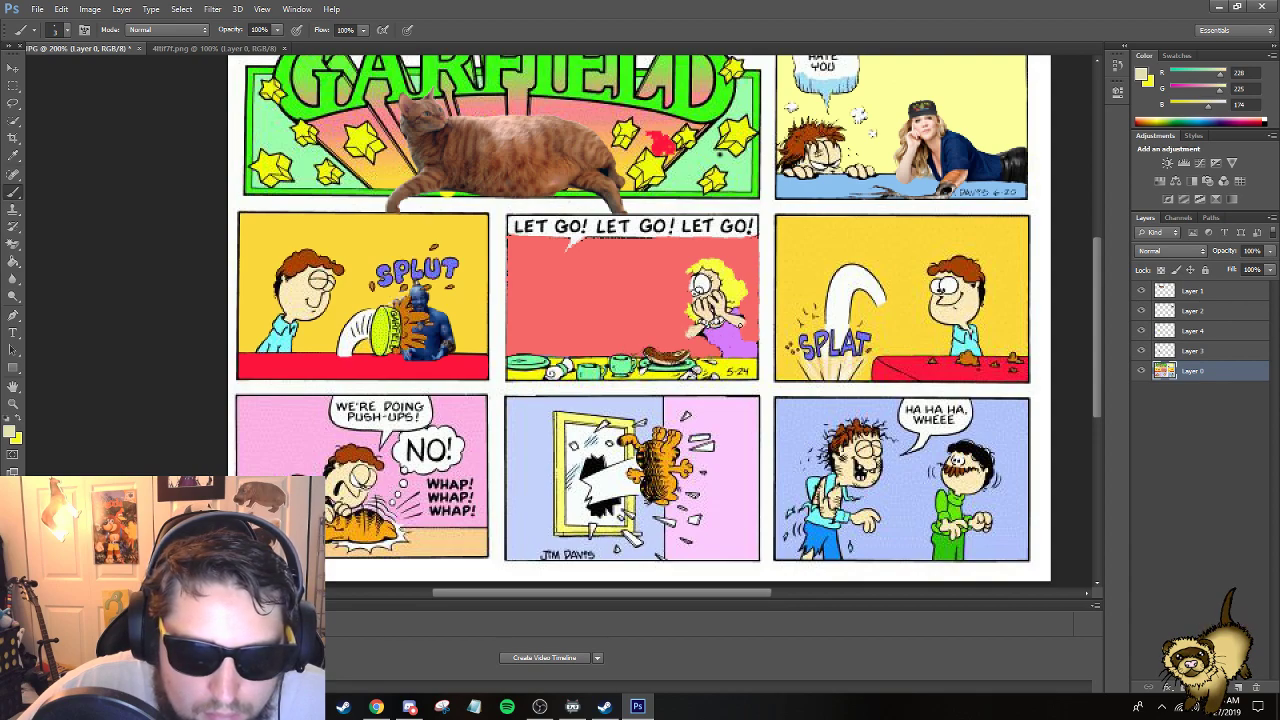
# Set the foreground colour to near-black, RGB 4, 4, 2, and redraw the LET GO panel's missing outlines with a 1 px brush.
pyautogui.click(11, 432)
pyautogui.click(201, 364)
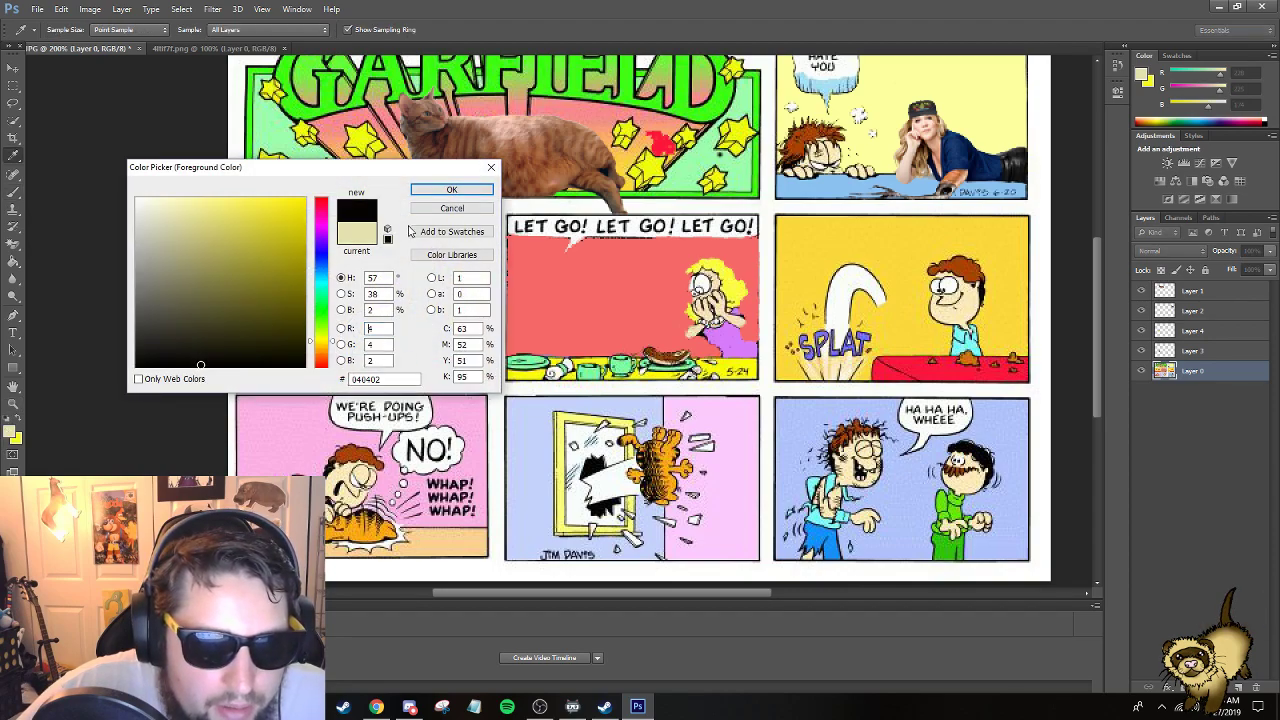
pyautogui.click(451, 189)
pyautogui.rightClick(762, 246)
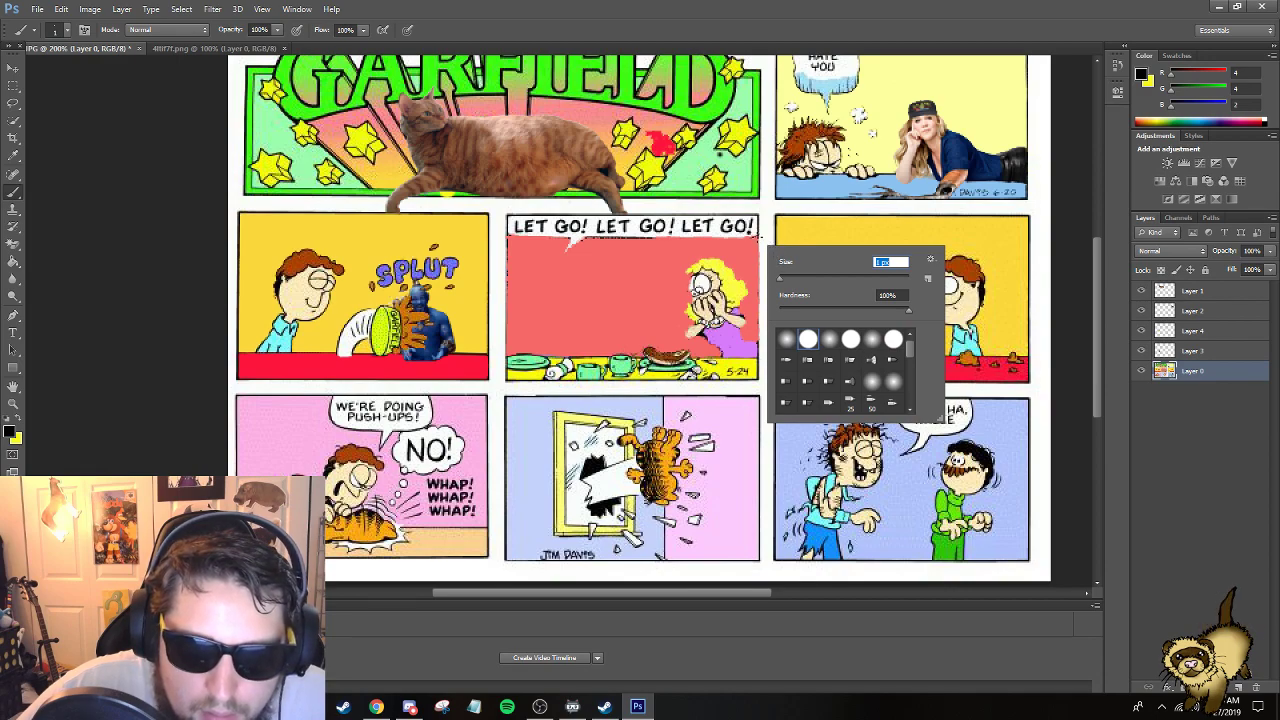
pyautogui.press('Return')
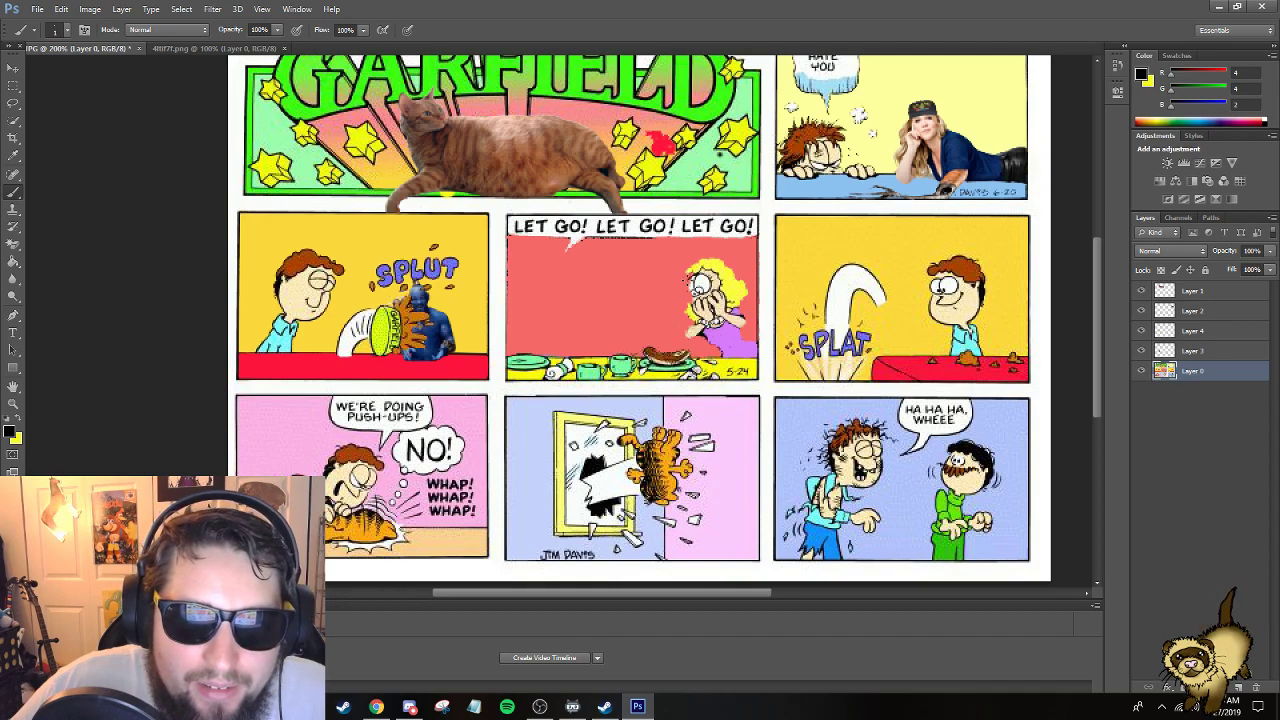
pyautogui.hotkey('alt', 'z')
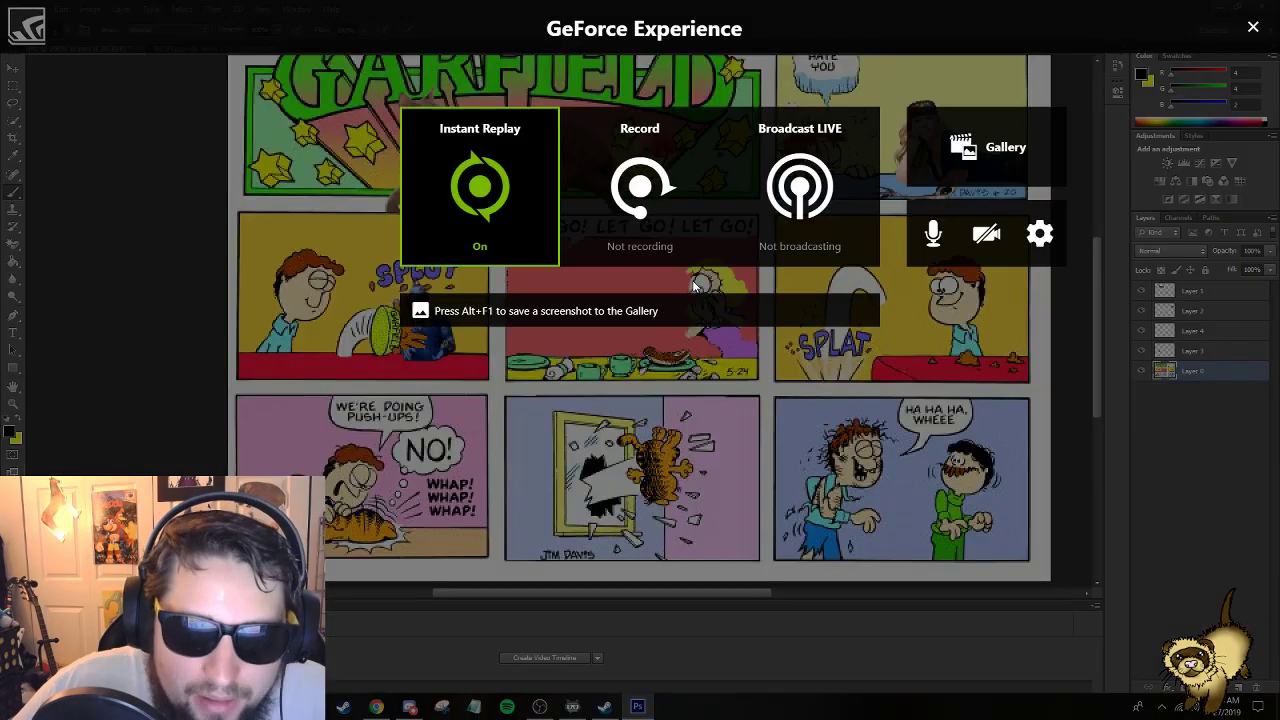
pyautogui.hotkey('alt', 'z')
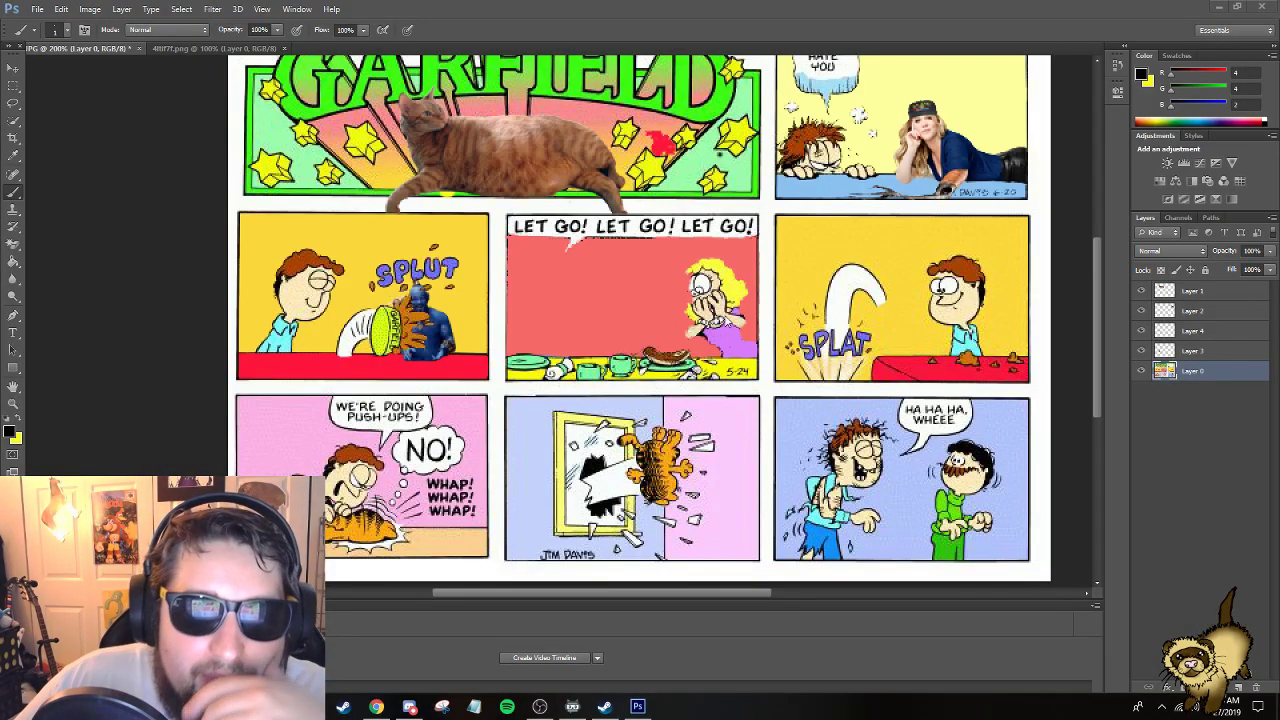
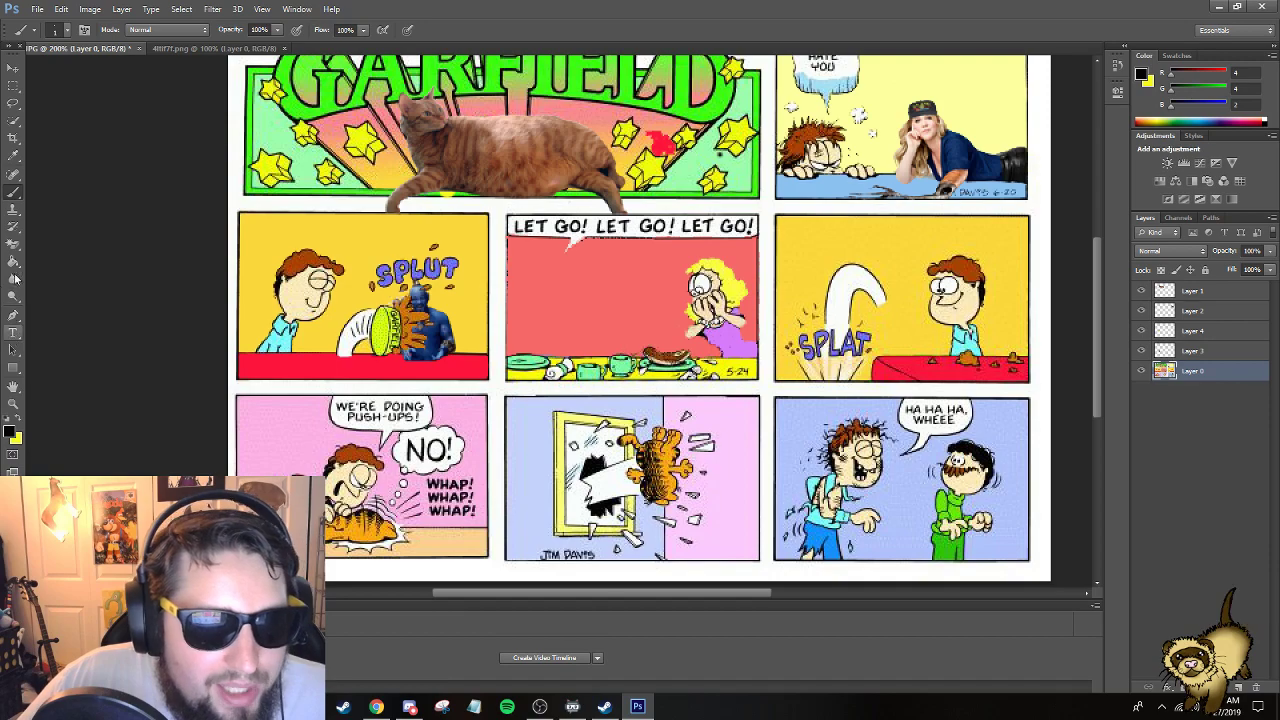
# Set the foreground colour to the white of the LET GO speech banner, RGB 250, 254, 253.
pyautogui.click(12, 431)
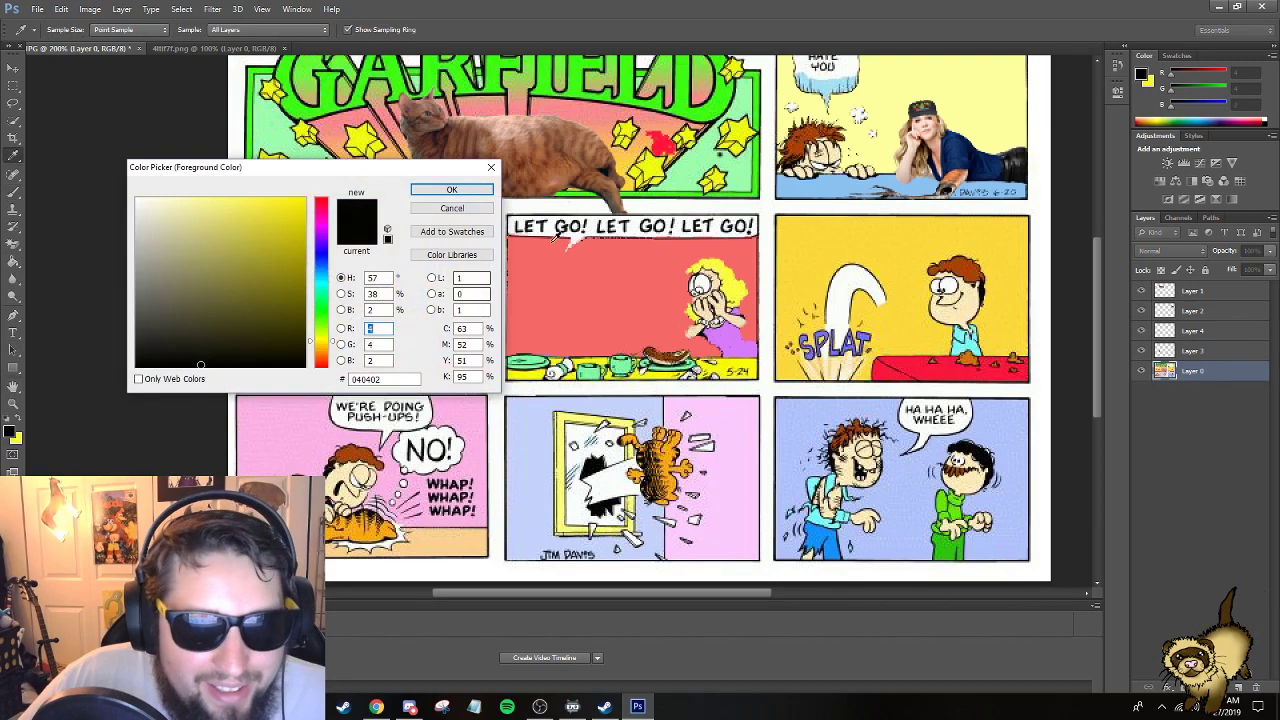
pyautogui.click(555, 222)
pyautogui.click(466, 196)
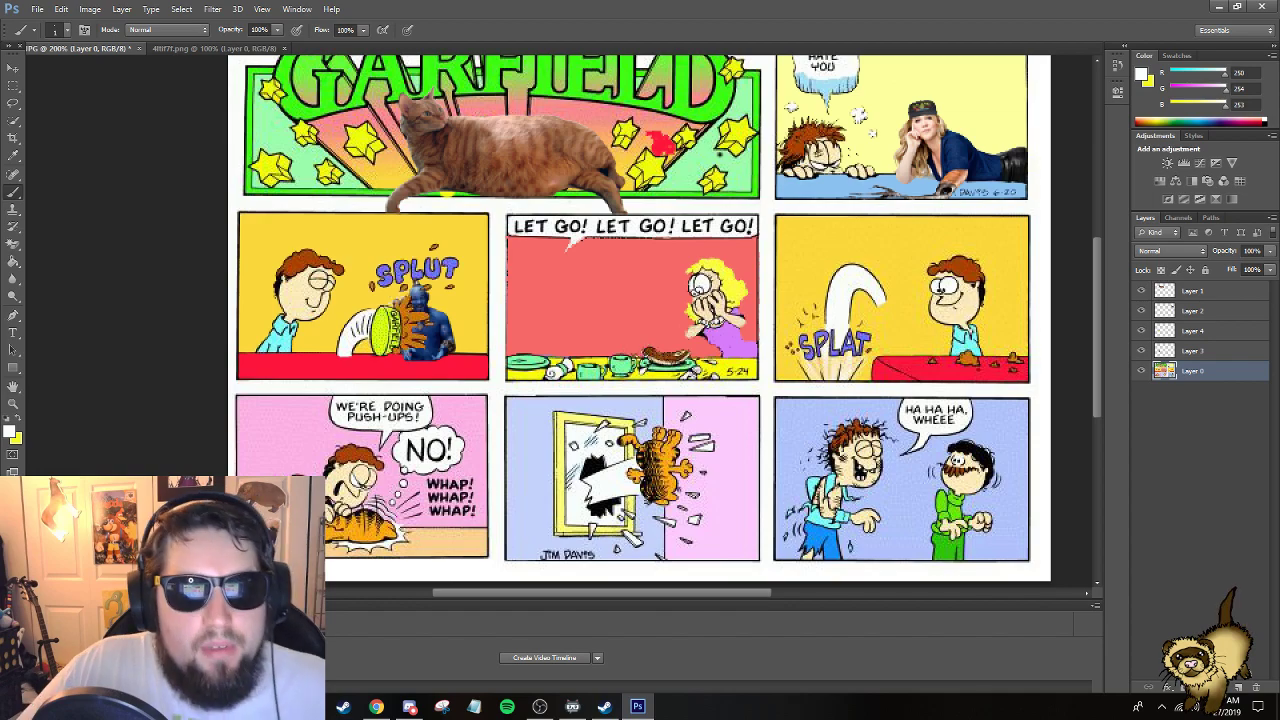
# Activate the Move tool, switch to Chrome and search Google Images for "Facehugger on person".
pyautogui.click(13, 67)
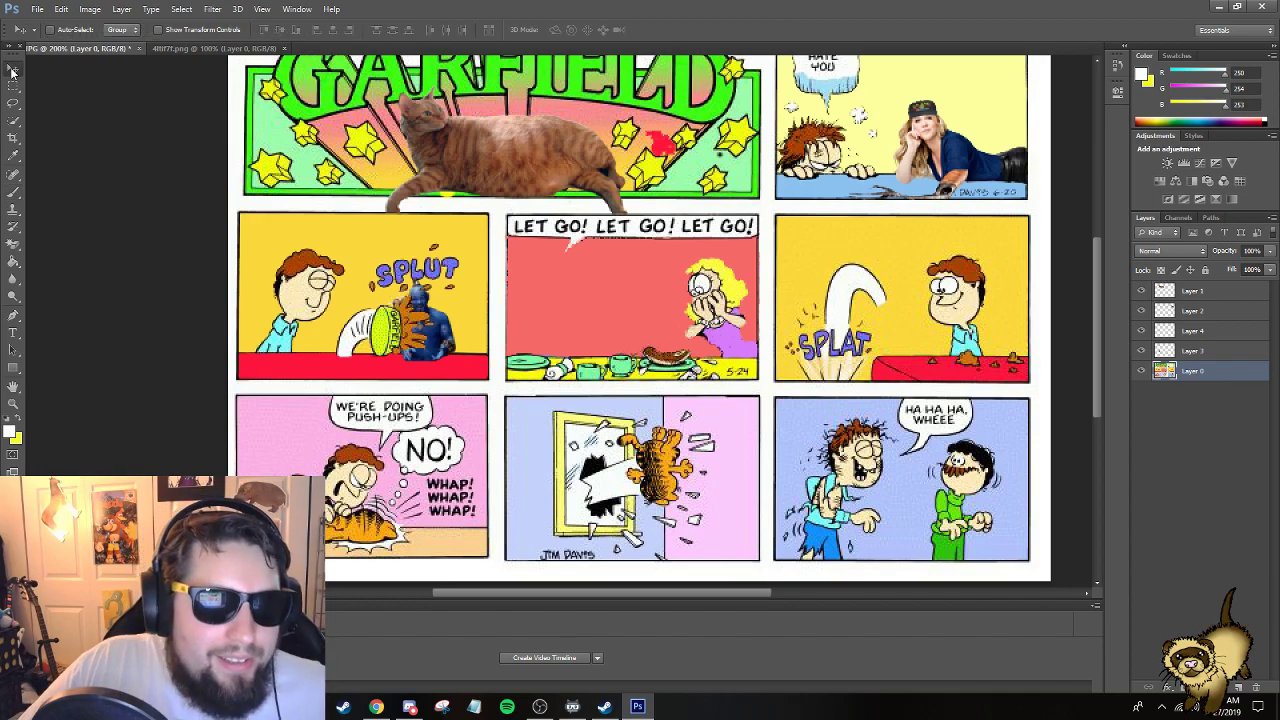
pyautogui.click(377, 708)
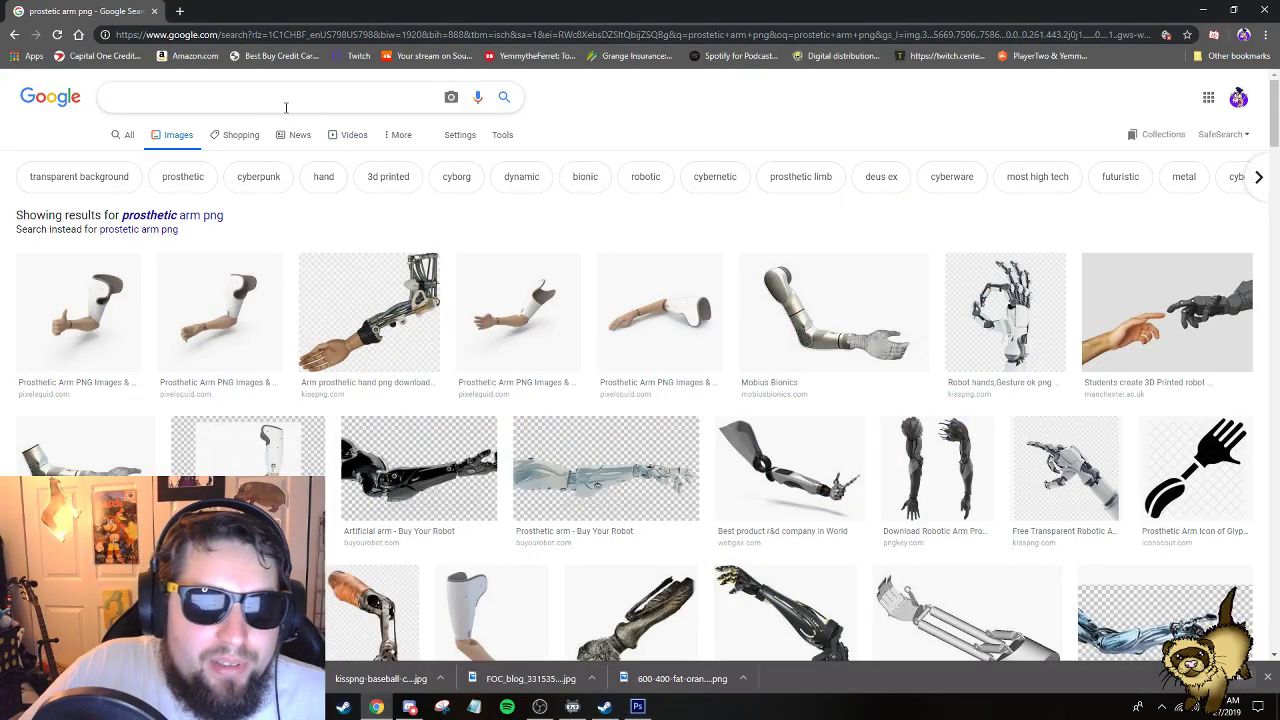
pyautogui.write('Faceh')
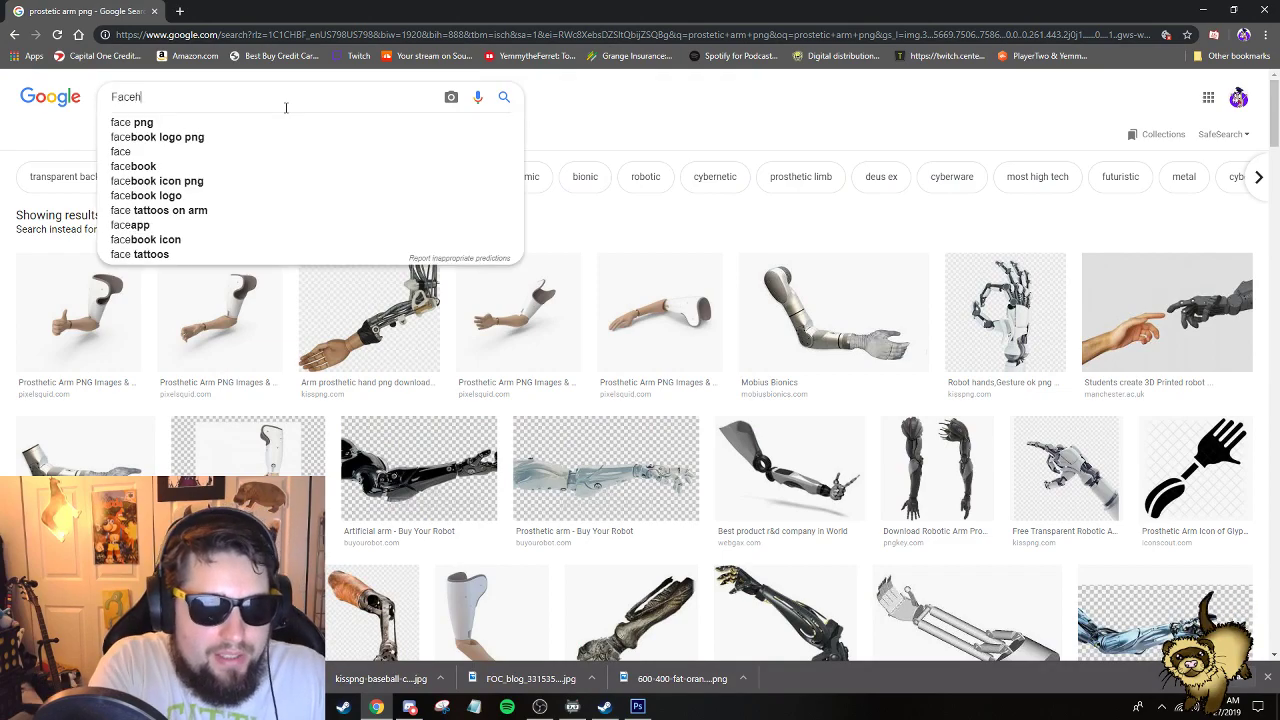
pyautogui.write('ugger ')
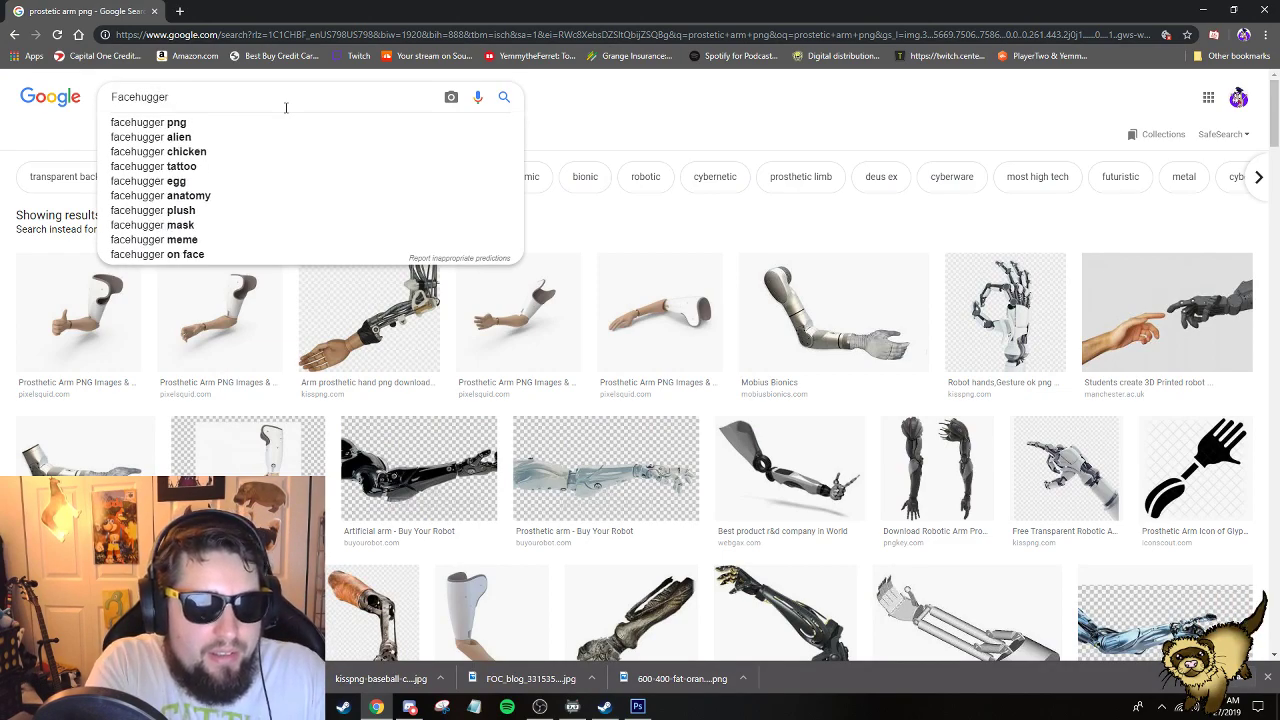
pyautogui.write('on person')
pyautogui.press('Return')
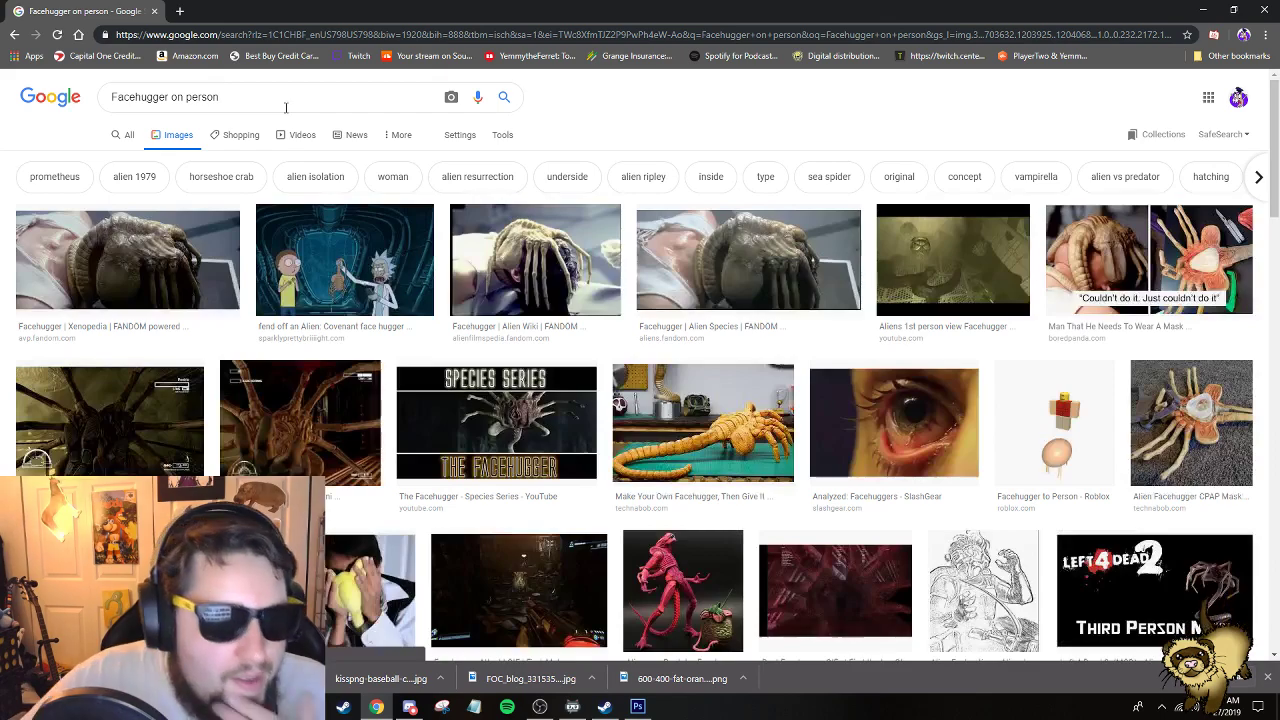
# Replace the image search with "facehugger png".
pyautogui.moveTo(220, 97); pyautogui.dragTo(116, 97)
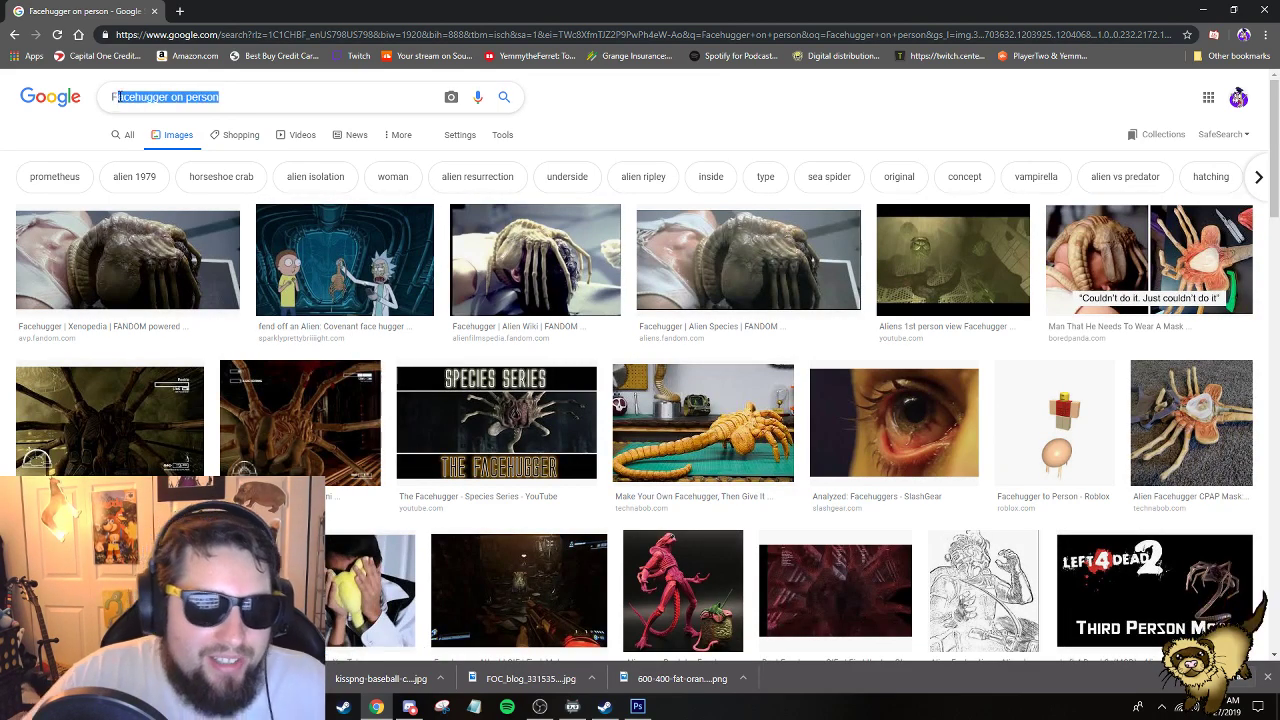
pyautogui.press('BackSpace')
pyautogui.write('face')
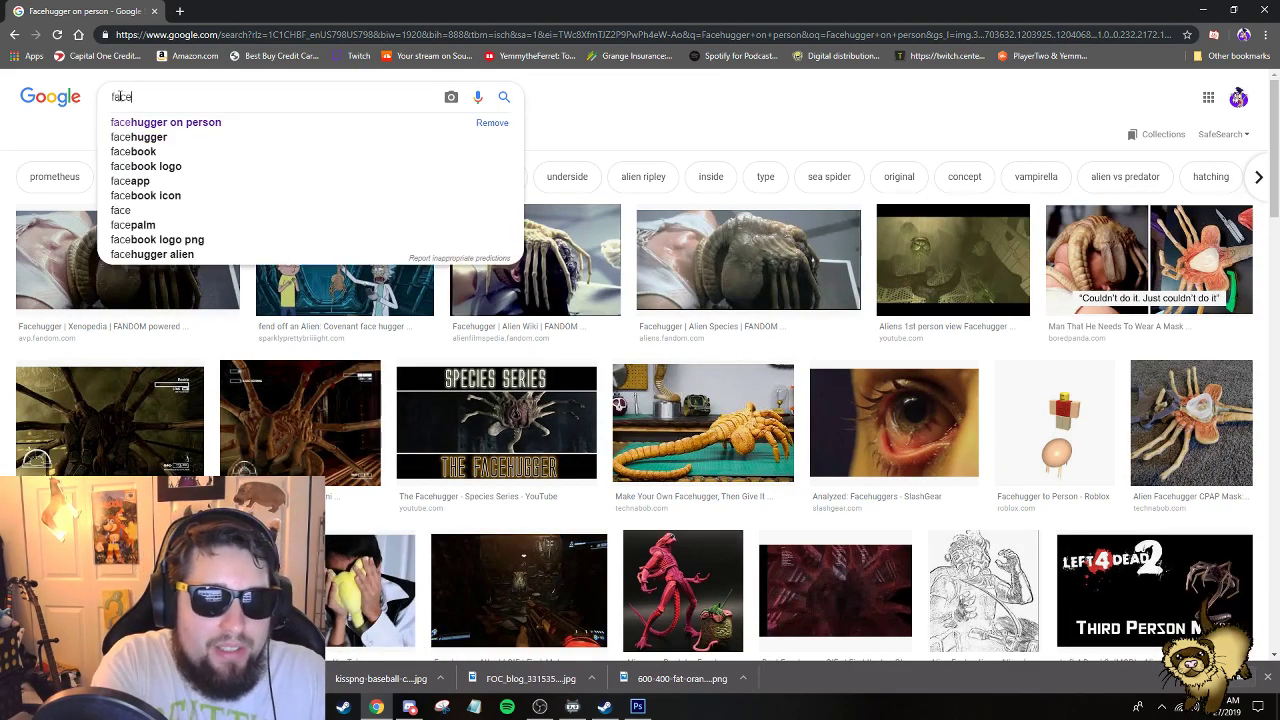
pyautogui.write('hugger png')
pyautogui.press('Return')
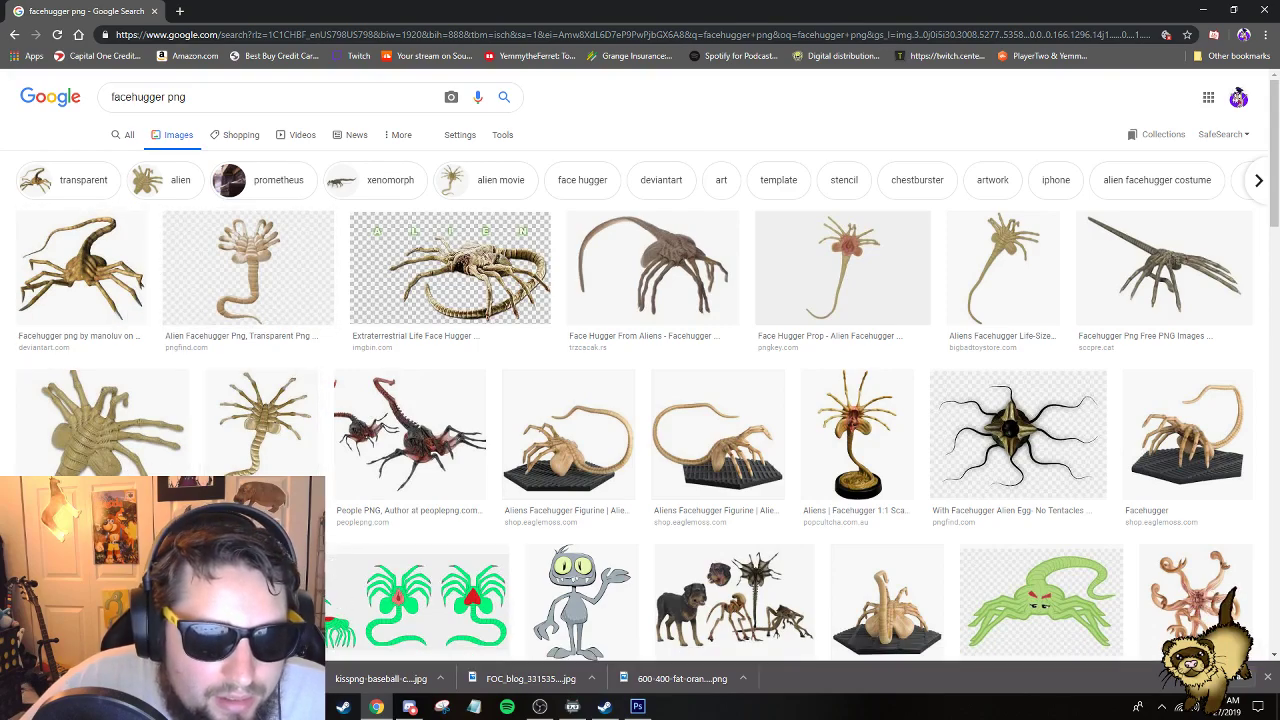
# Find the orange Kawaii Facehugger art print among the image results and open its image in a new browser tab.
pyautogui.scroll(-2, 600, 500)
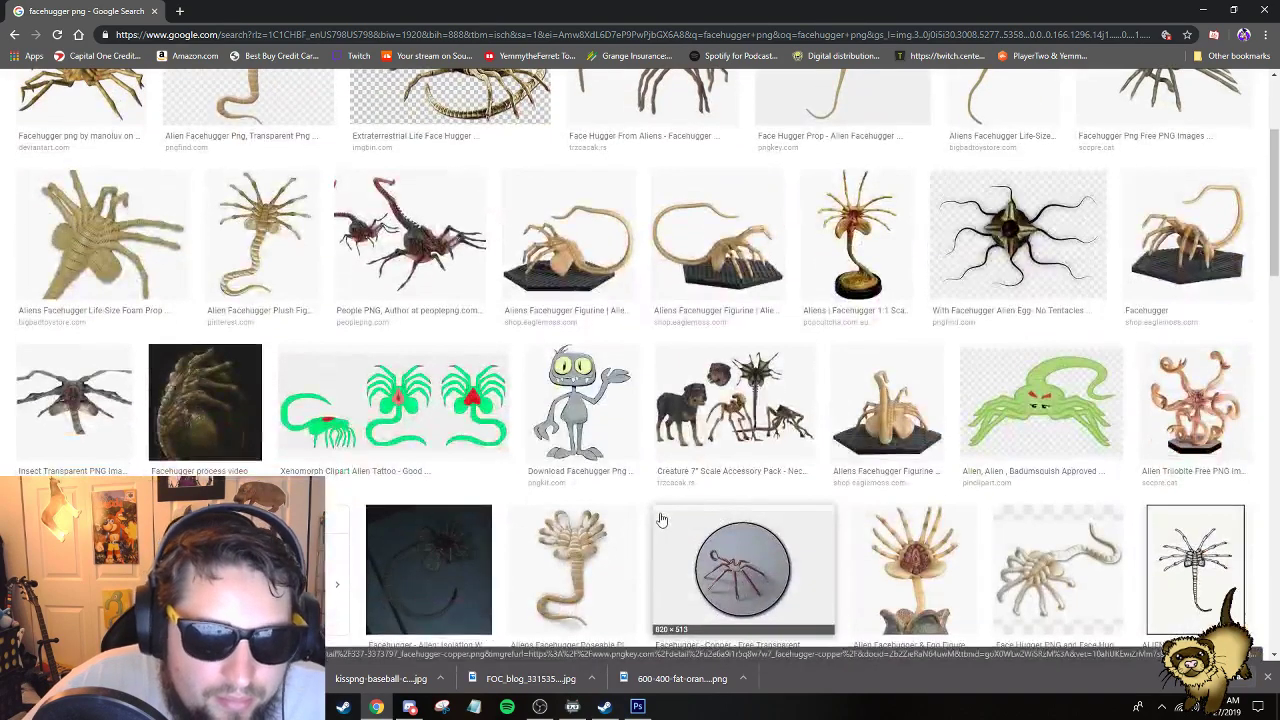
pyautogui.scroll(-1, 583, 430)
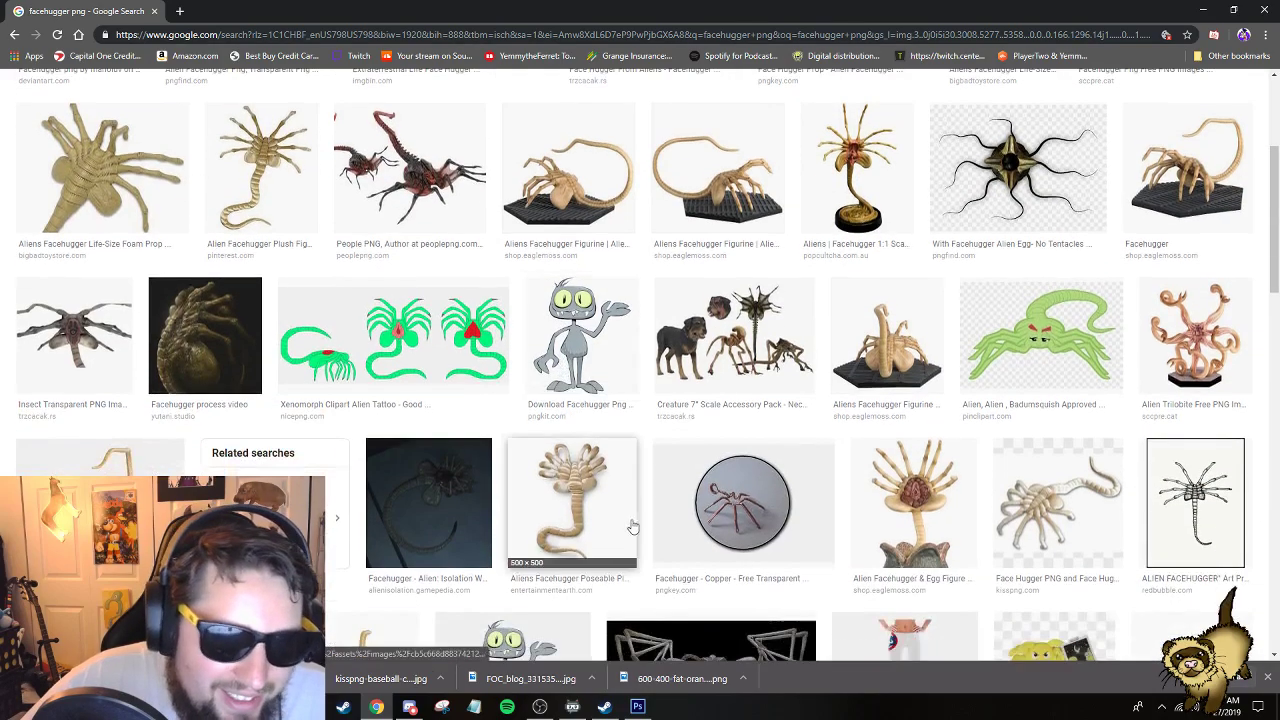
pyautogui.scroll(-3, 1060, 570)
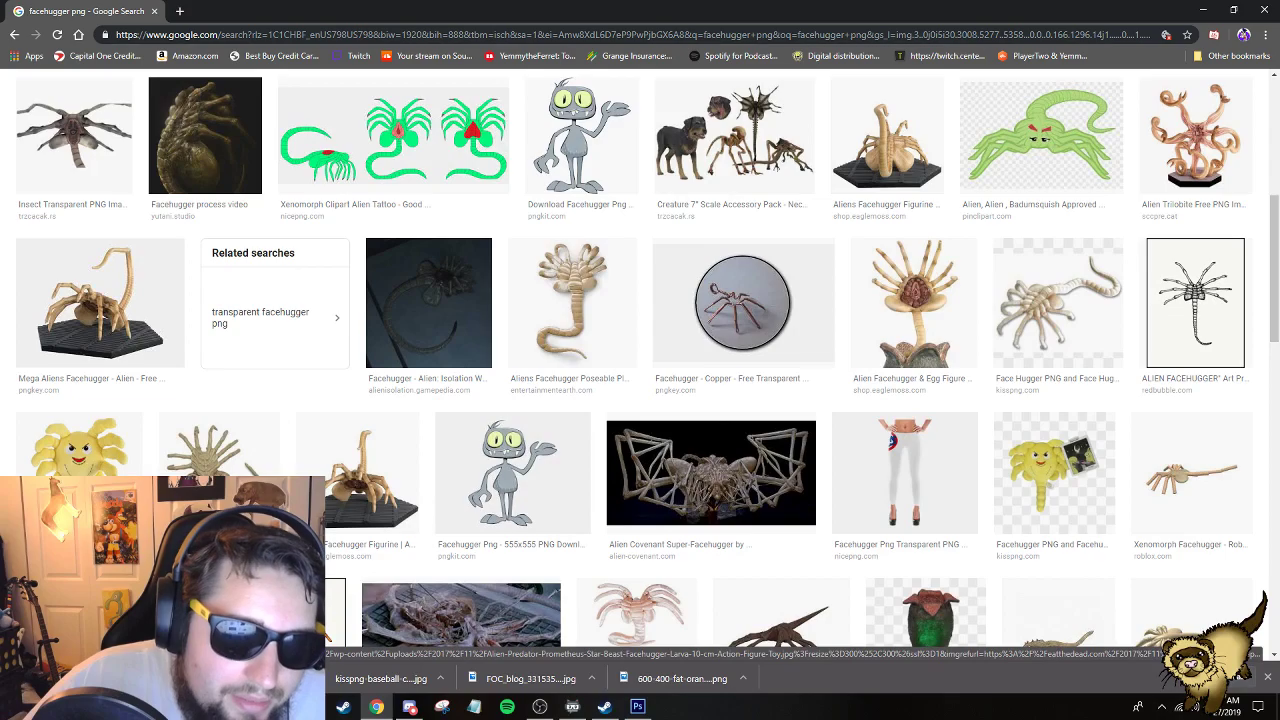
pyautogui.scroll(-1, 80, 460)
pyautogui.scroll(-1, 330, 500)
pyautogui.scroll(-1, 330, 500)
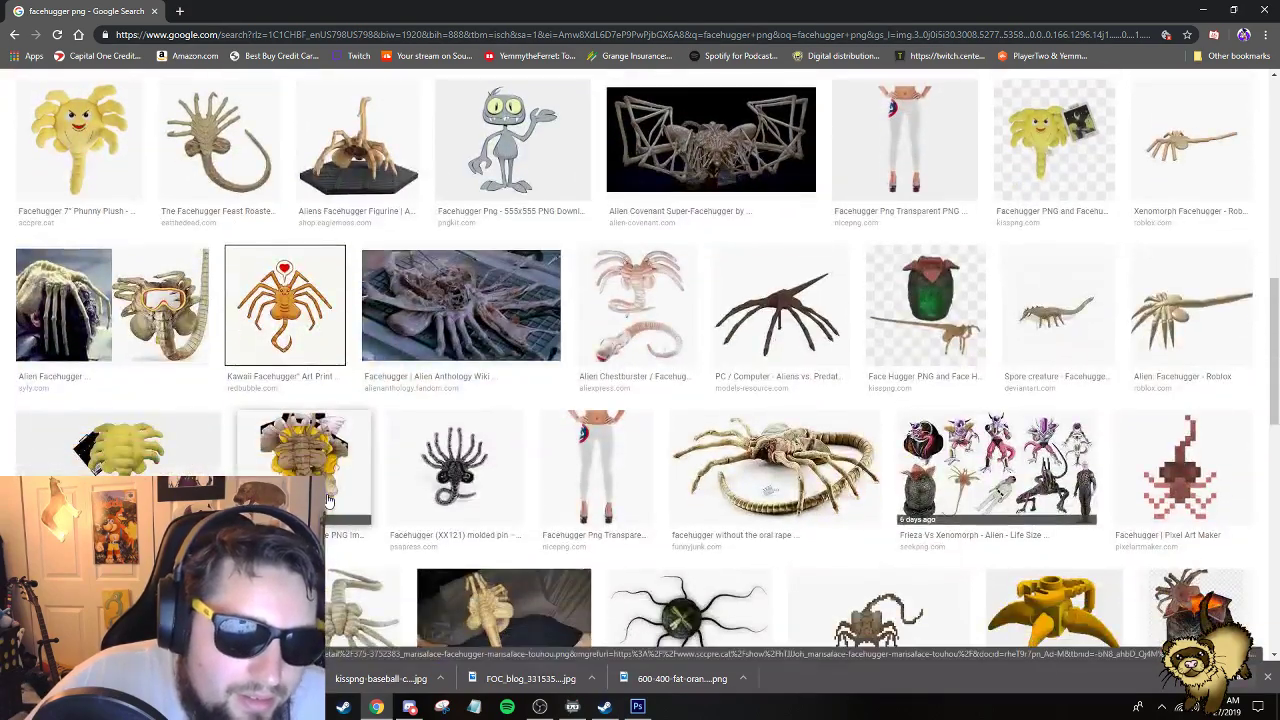
pyautogui.click(293, 330)
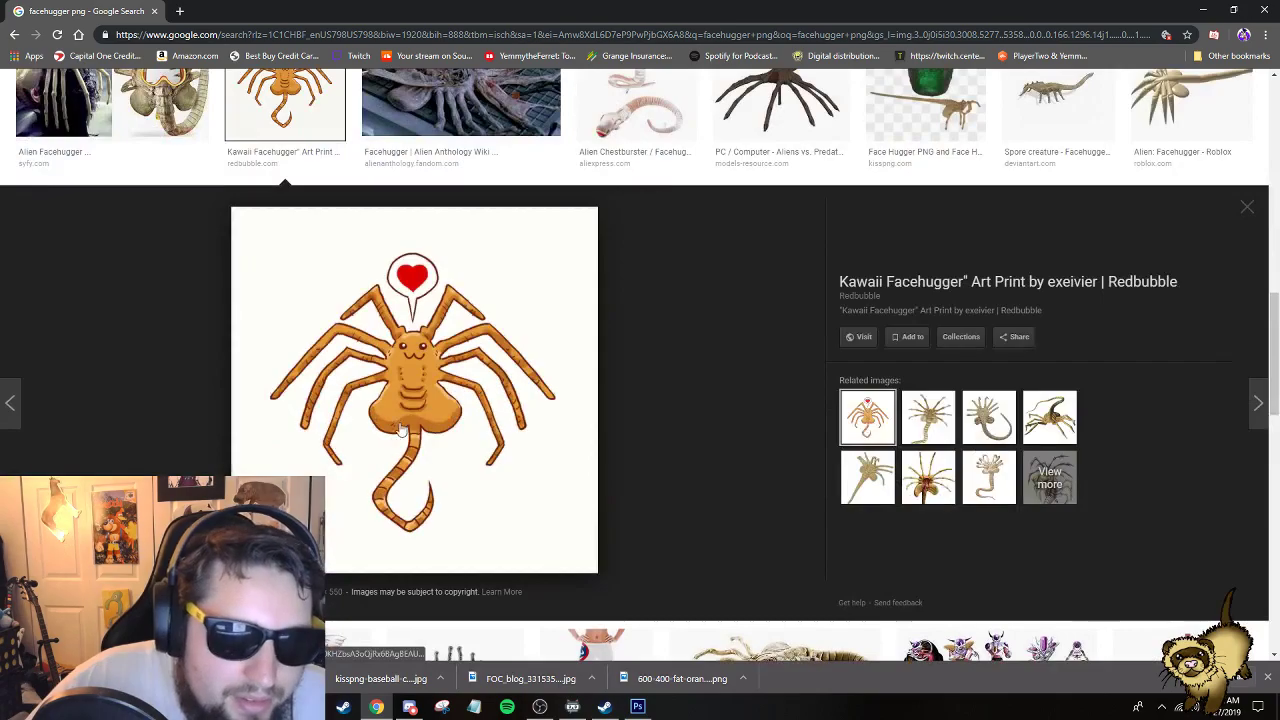
pyautogui.rightClick(416, 383)
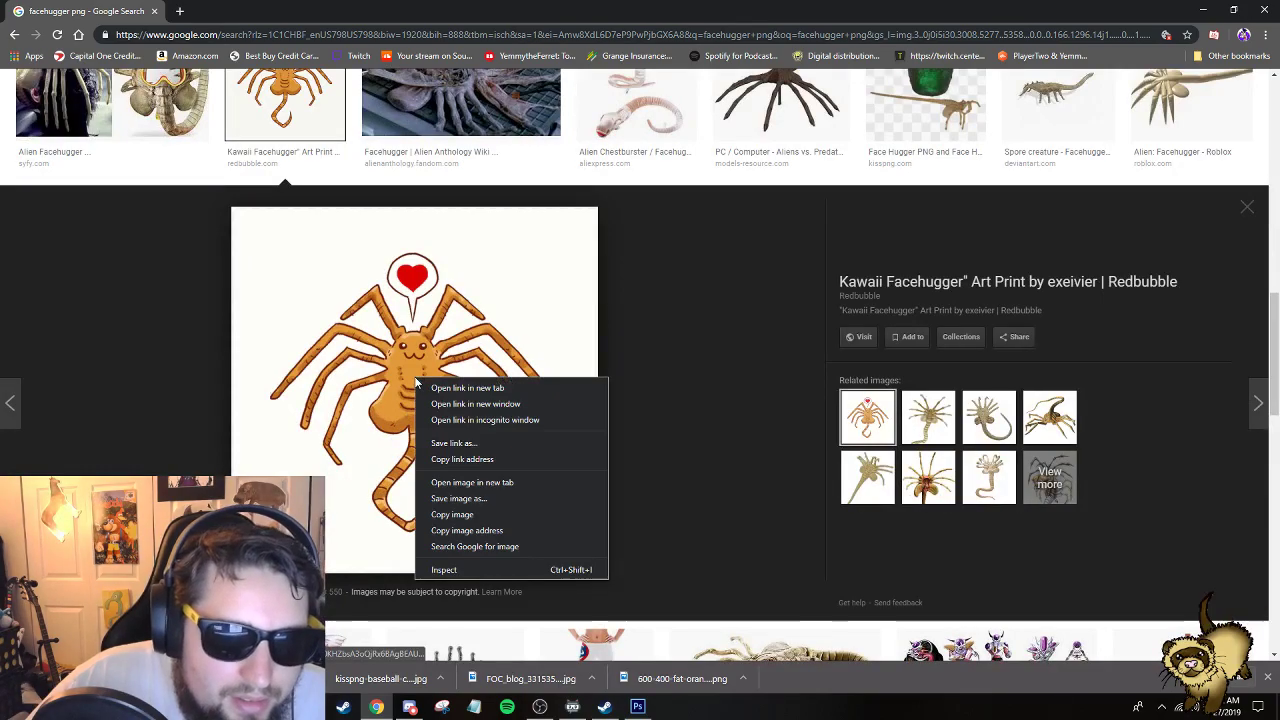
pyautogui.click(472, 482)
pyautogui.click(313, 11)
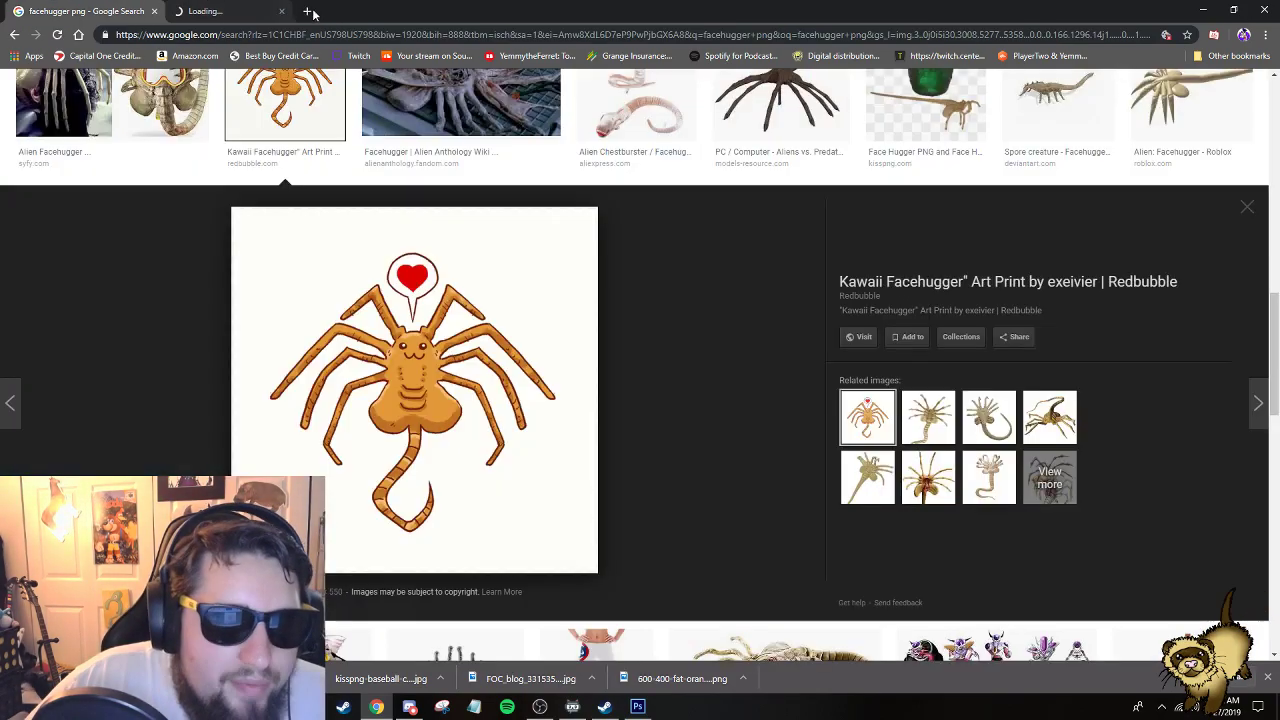
# Replace the image search with "garfield jon png" and look through the results for a usable picture.
pyautogui.scroll(7, 230, 150)
pyautogui.moveTo(216, 95); pyautogui.dragTo(101, 82)
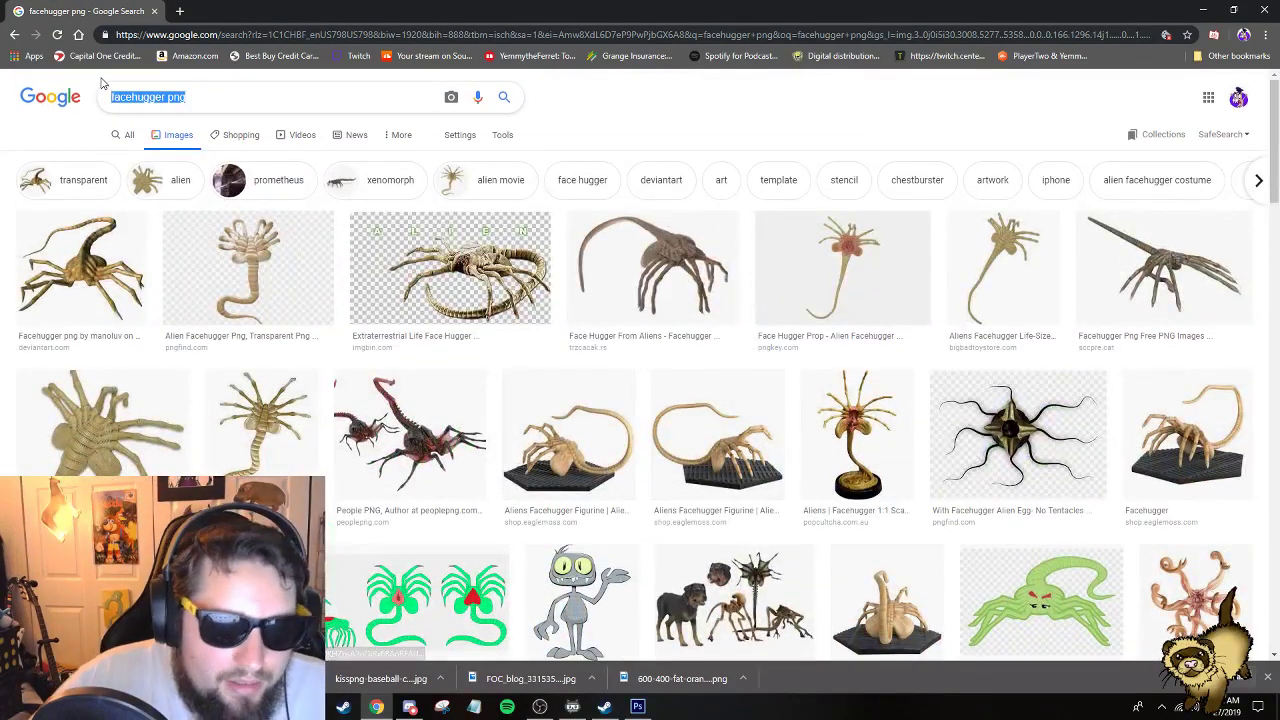
pyautogui.write('garfield jo')
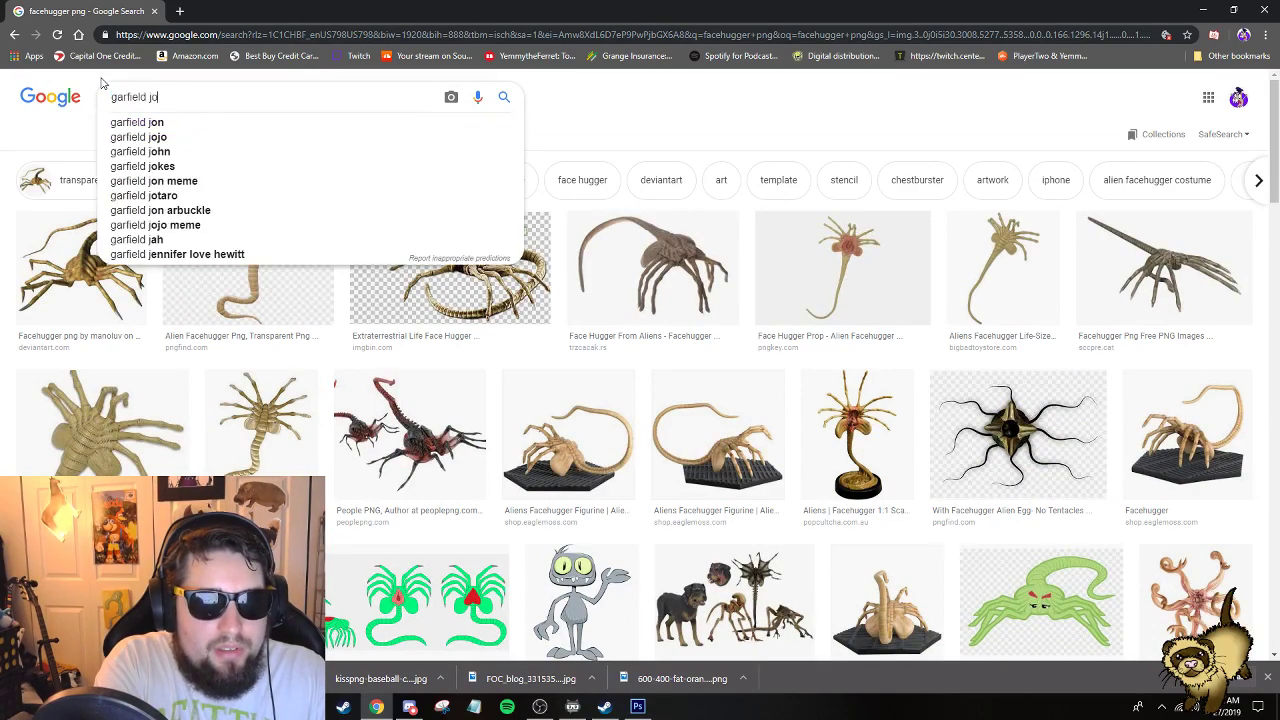
pyautogui.write('n png')
pyautogui.press('Return')
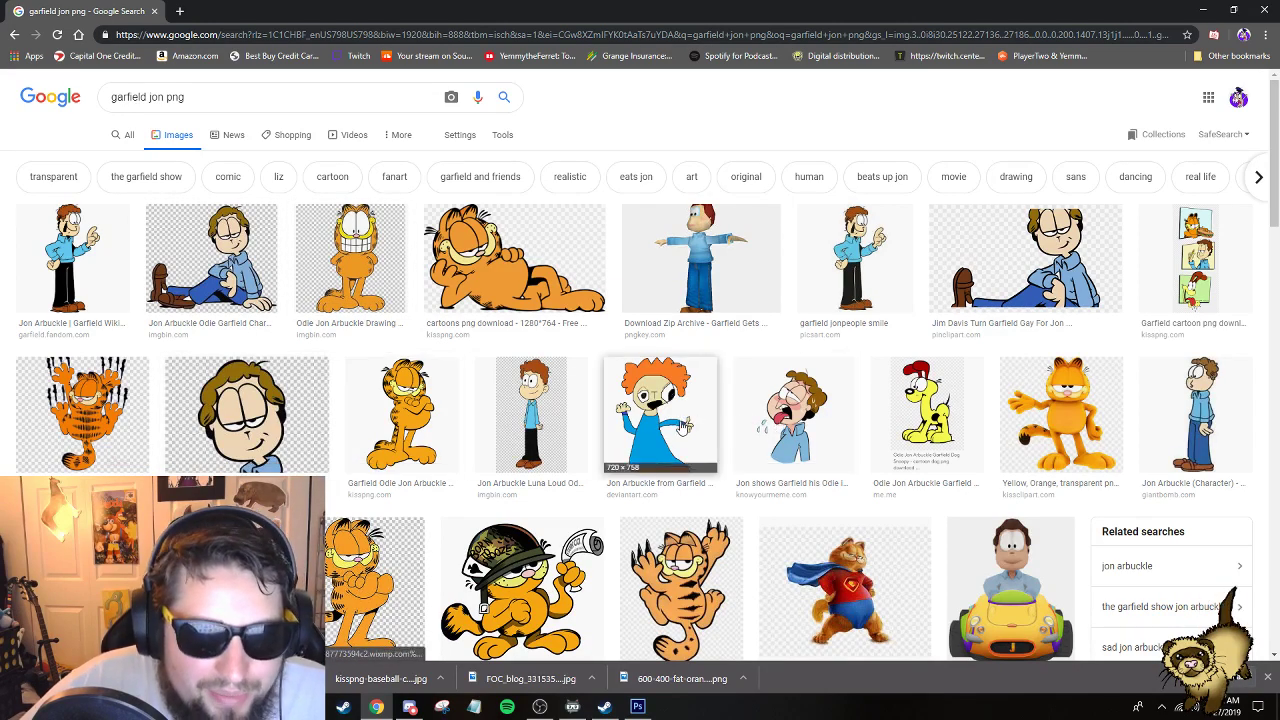
pyautogui.scroll(-3, 800, 440)
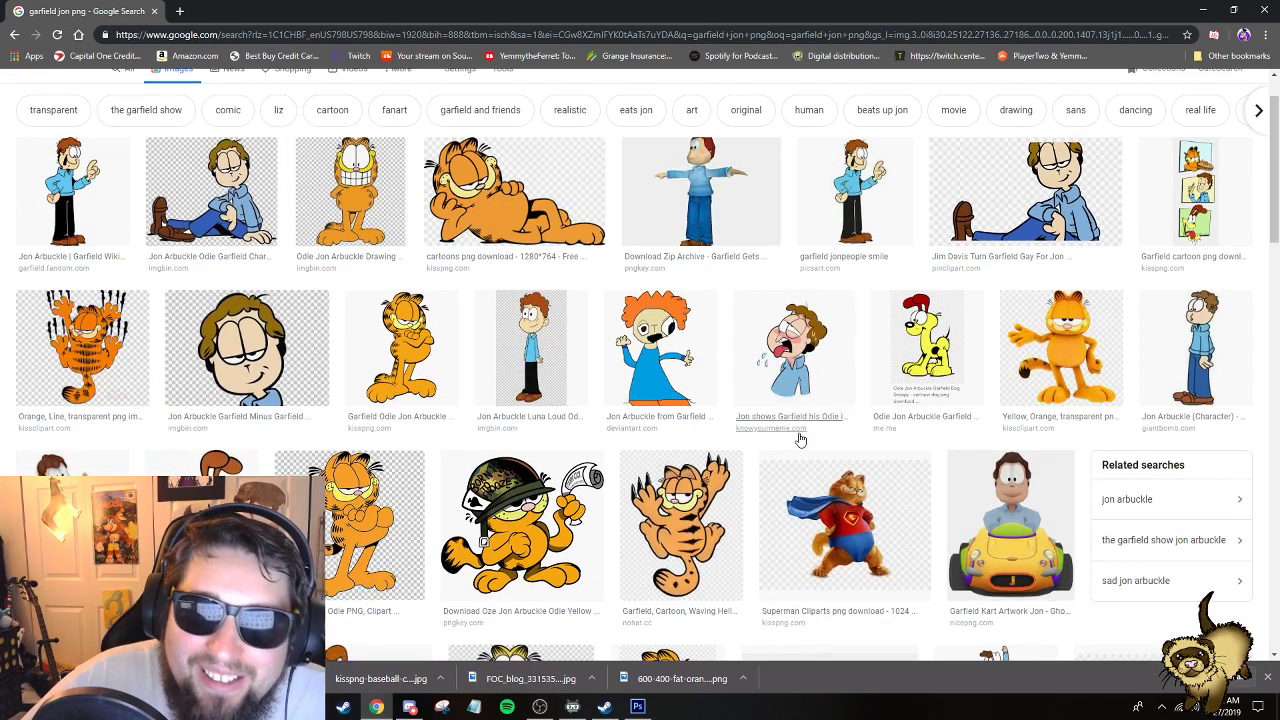
pyautogui.scroll(-2, 790, 442)
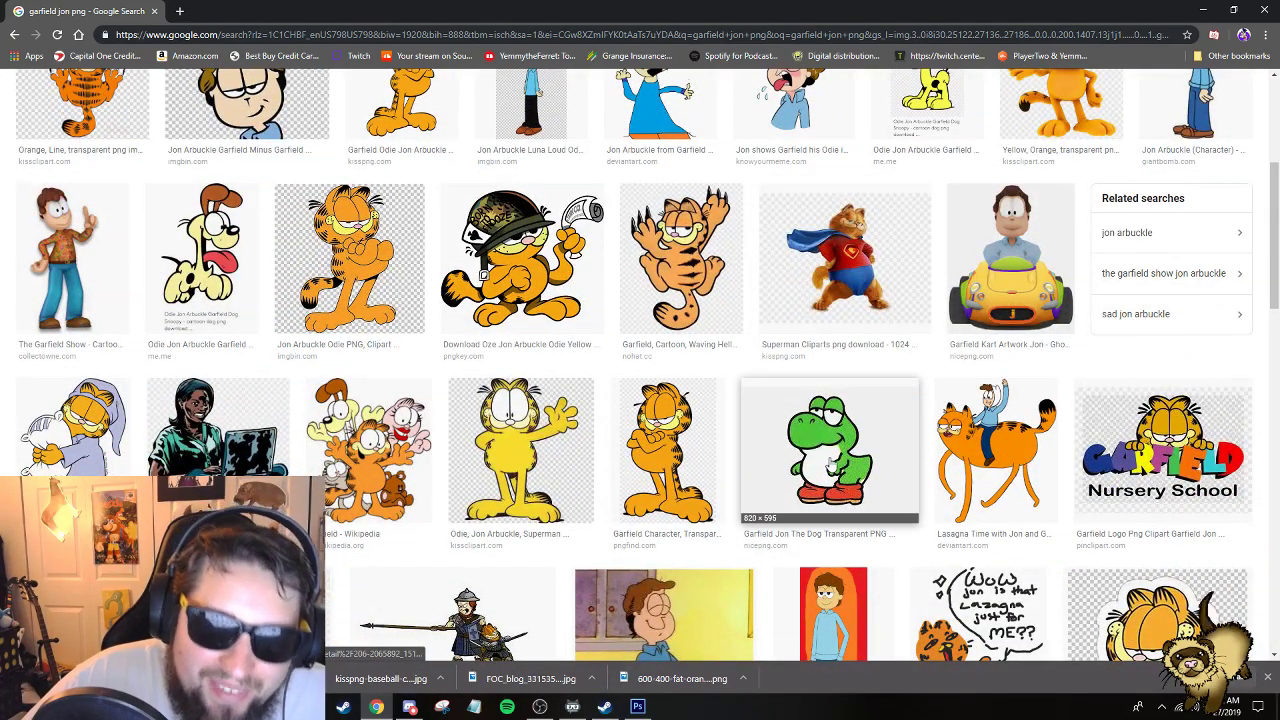
pyautogui.scroll(-3, 831, 462)
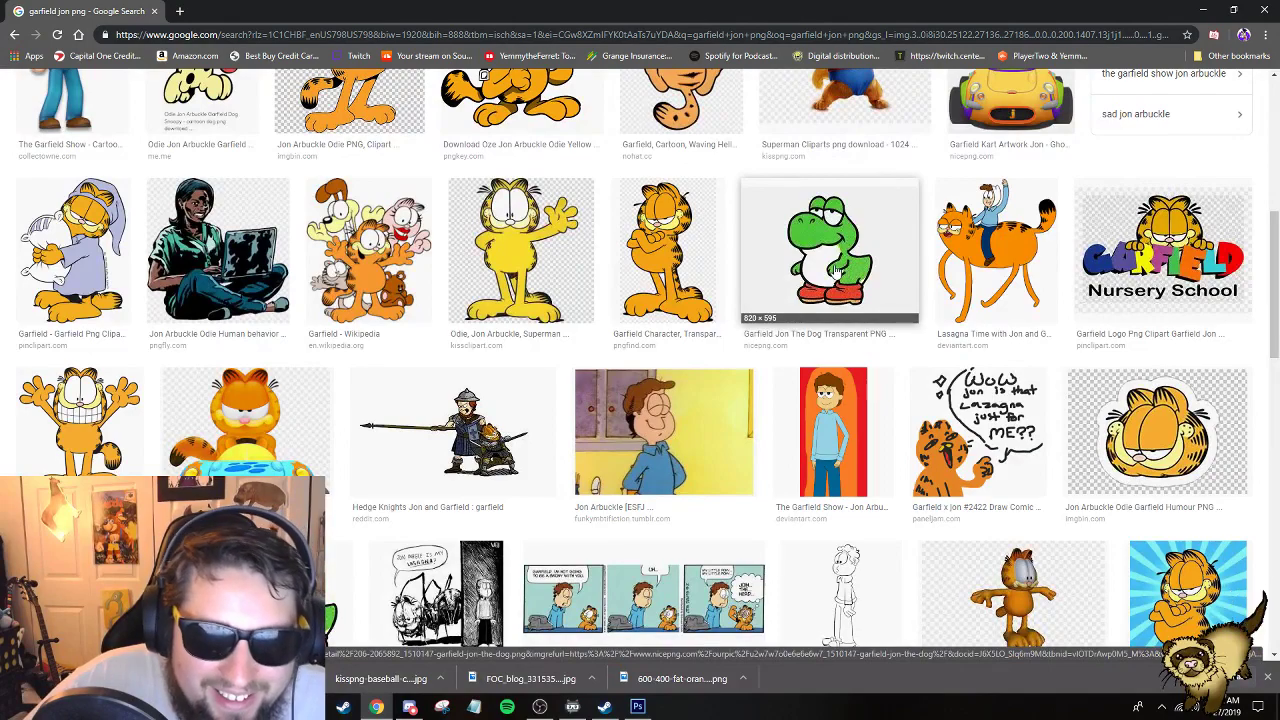
# Preview the green Yoshi picture among the results, followed by two of its related images.
pyautogui.click(835, 270)
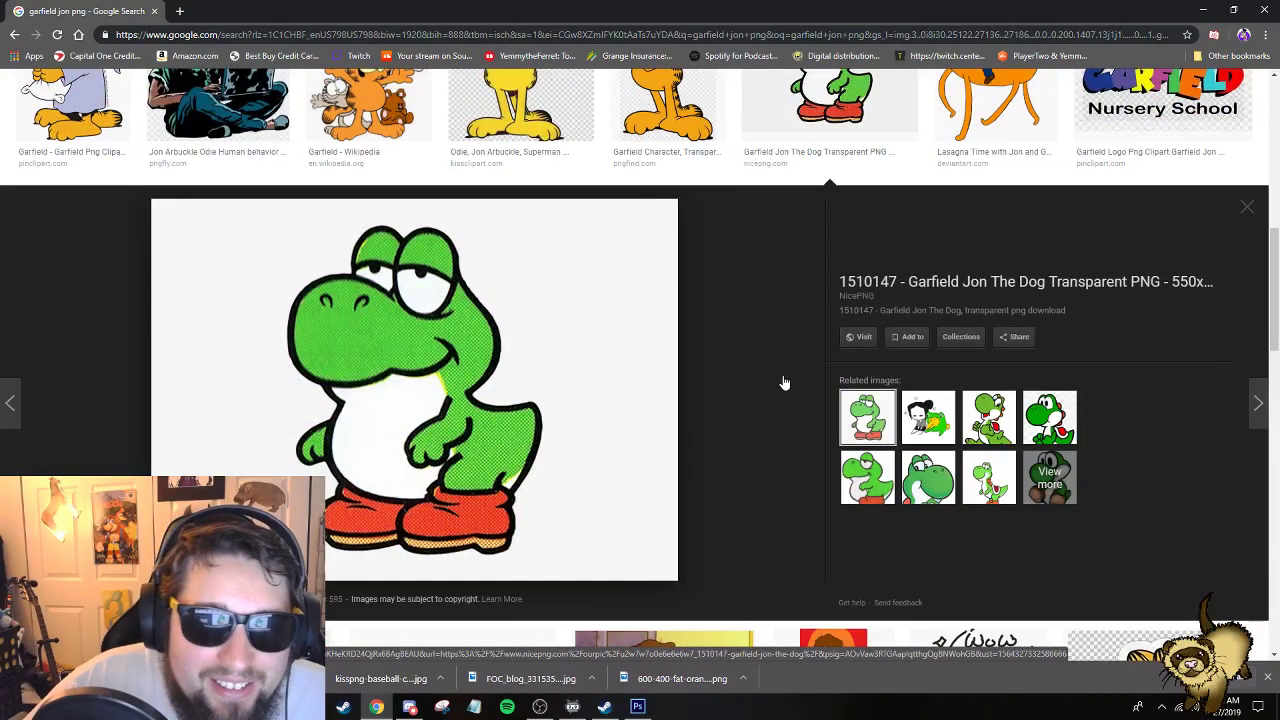
pyautogui.click(915, 438)
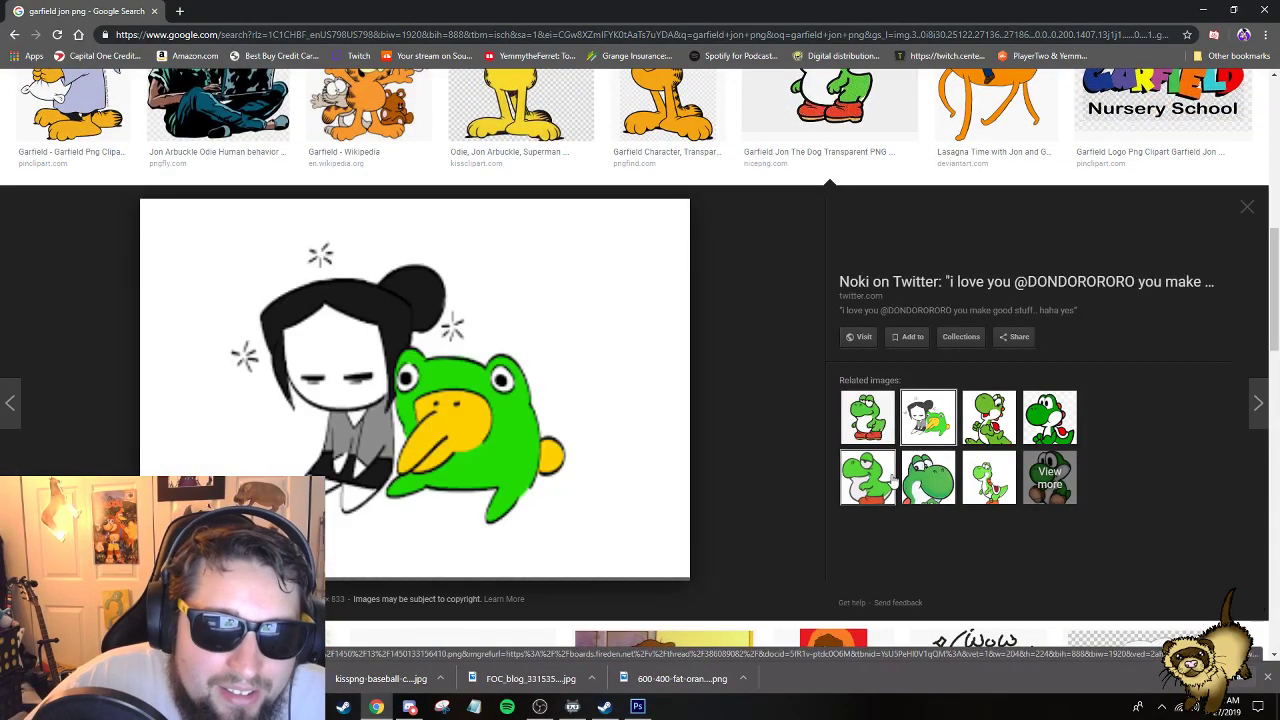
pyautogui.click(888, 481)
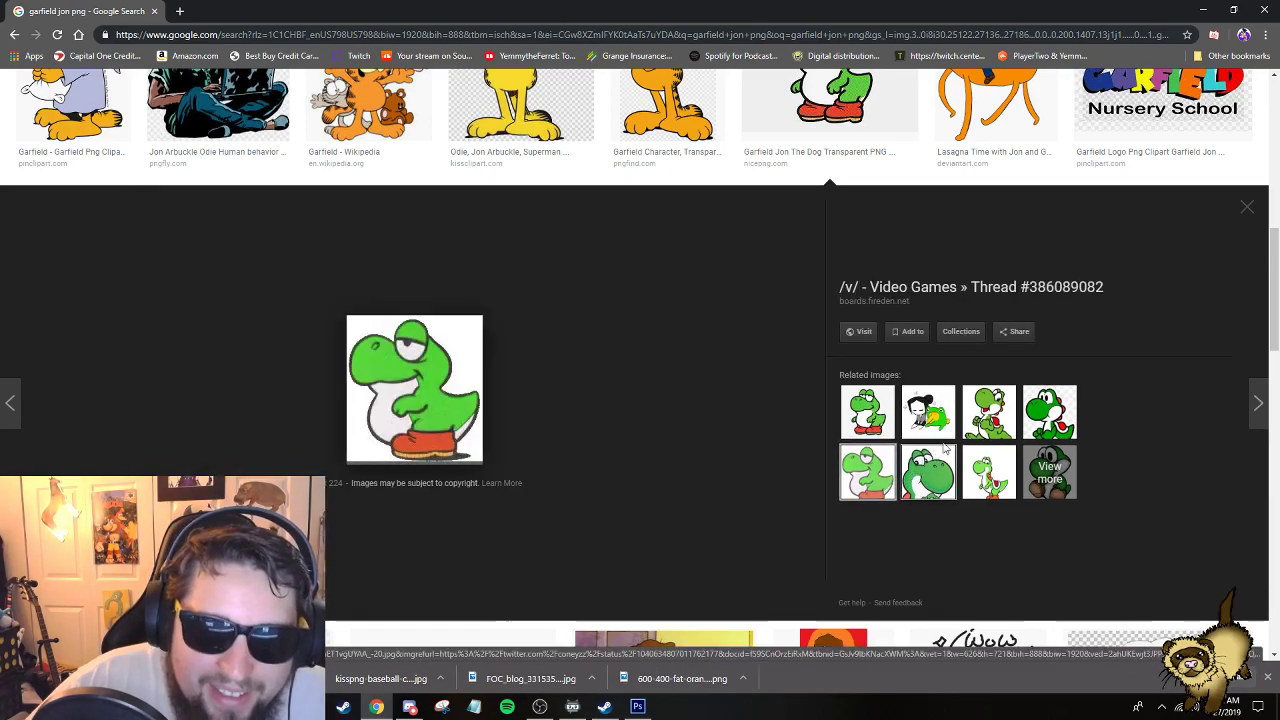
pyautogui.scroll(-5, 756, 399)
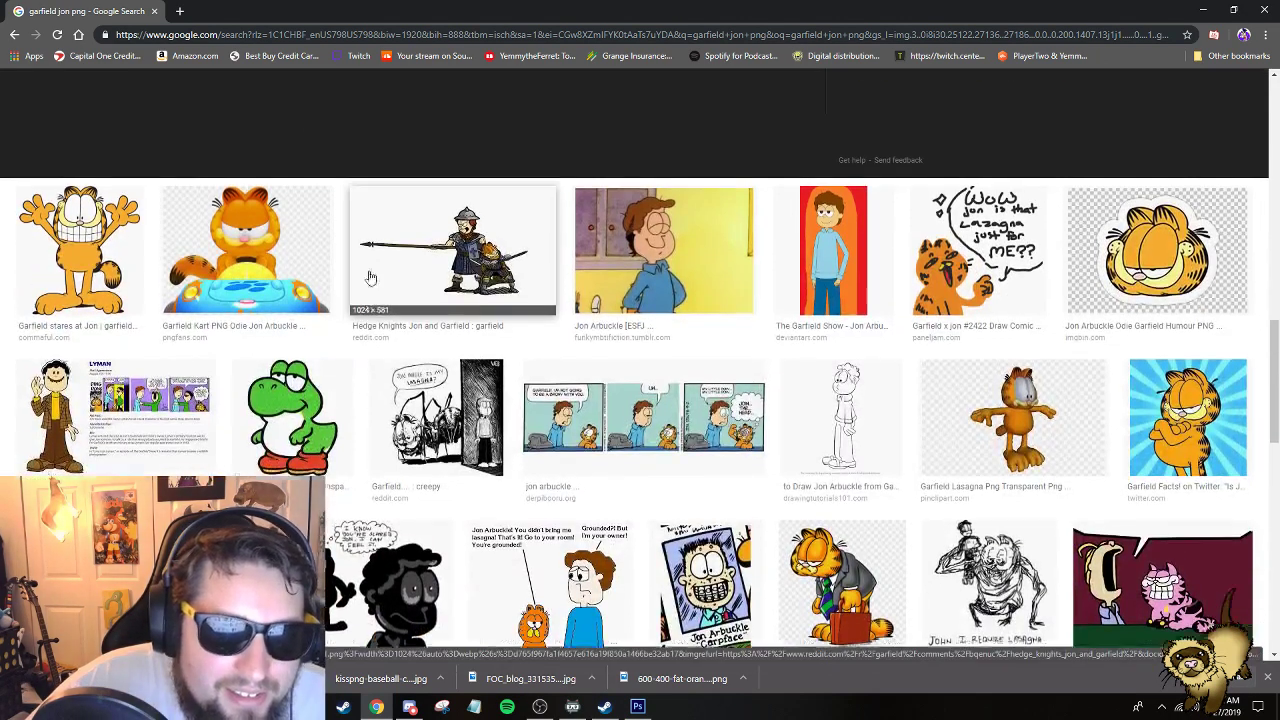
# Replace the image search with "evil jon" and refine it to "evil jon garfield".
pyautogui.scroll(10, 370, 277)
pyautogui.tripleClick(150, 97)
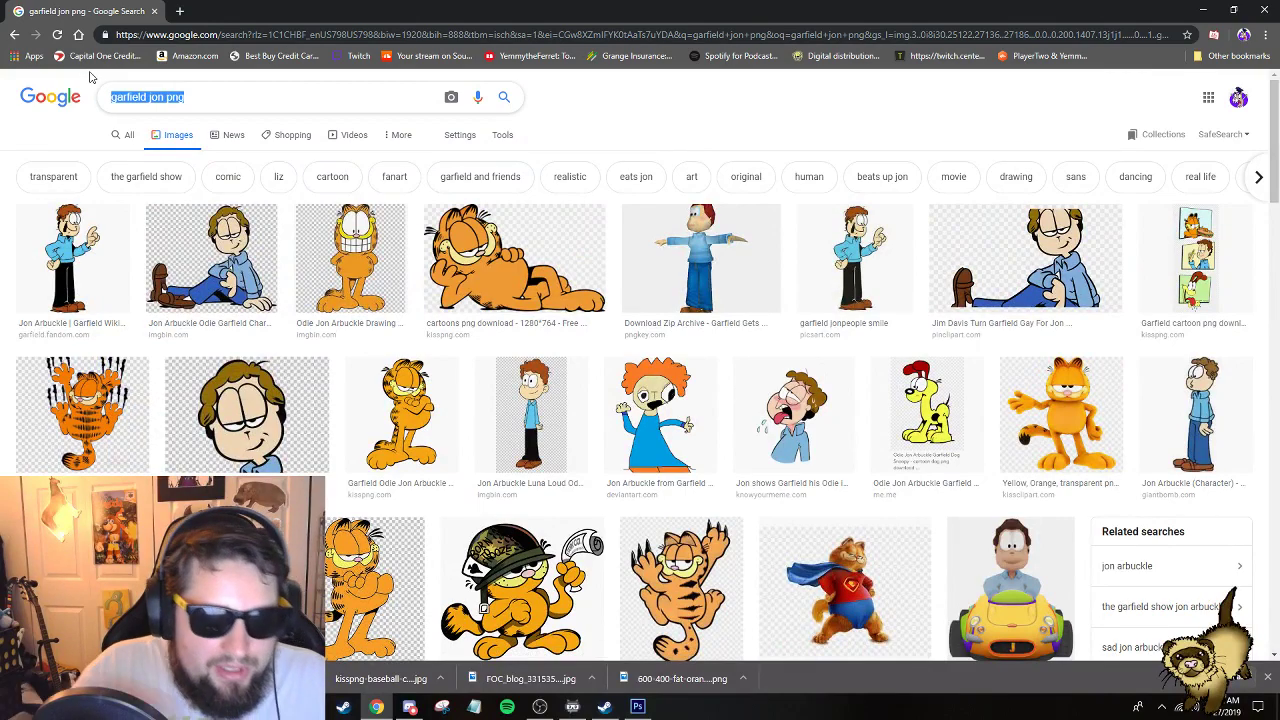
pyautogui.write('evil jon')
pyautogui.press('Return')
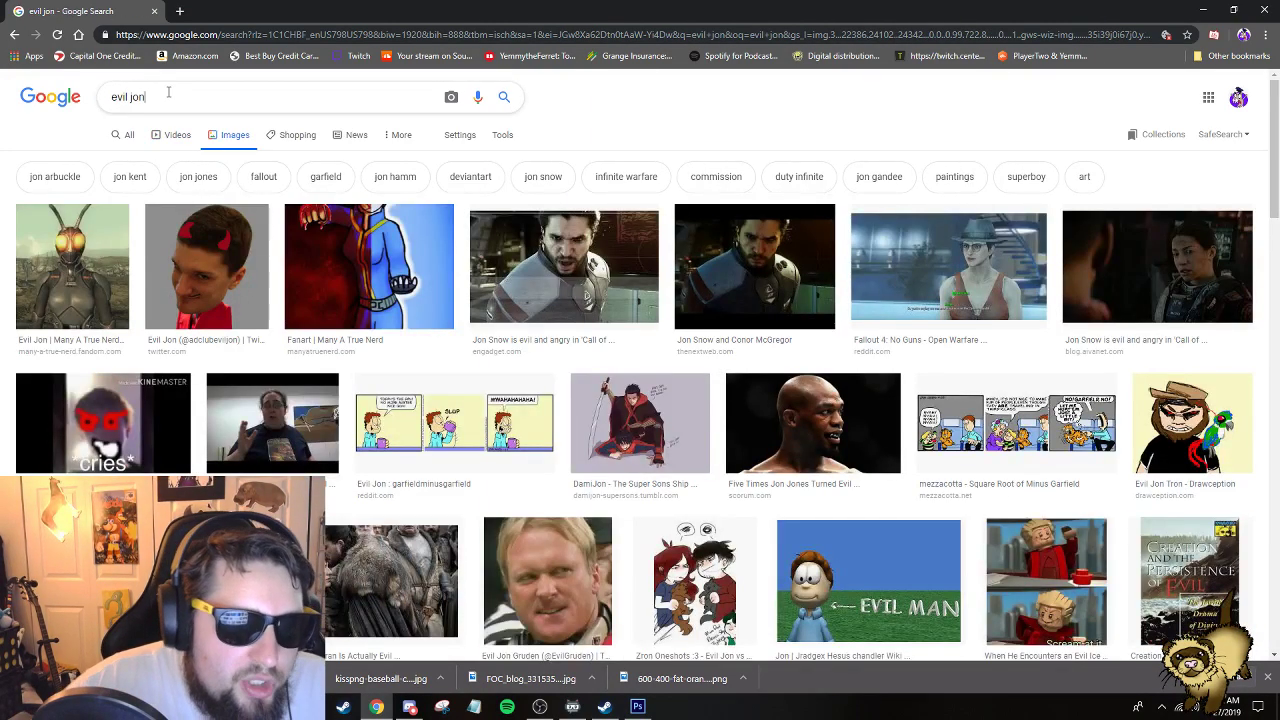
pyautogui.write('garfield')
pyautogui.press('Return')
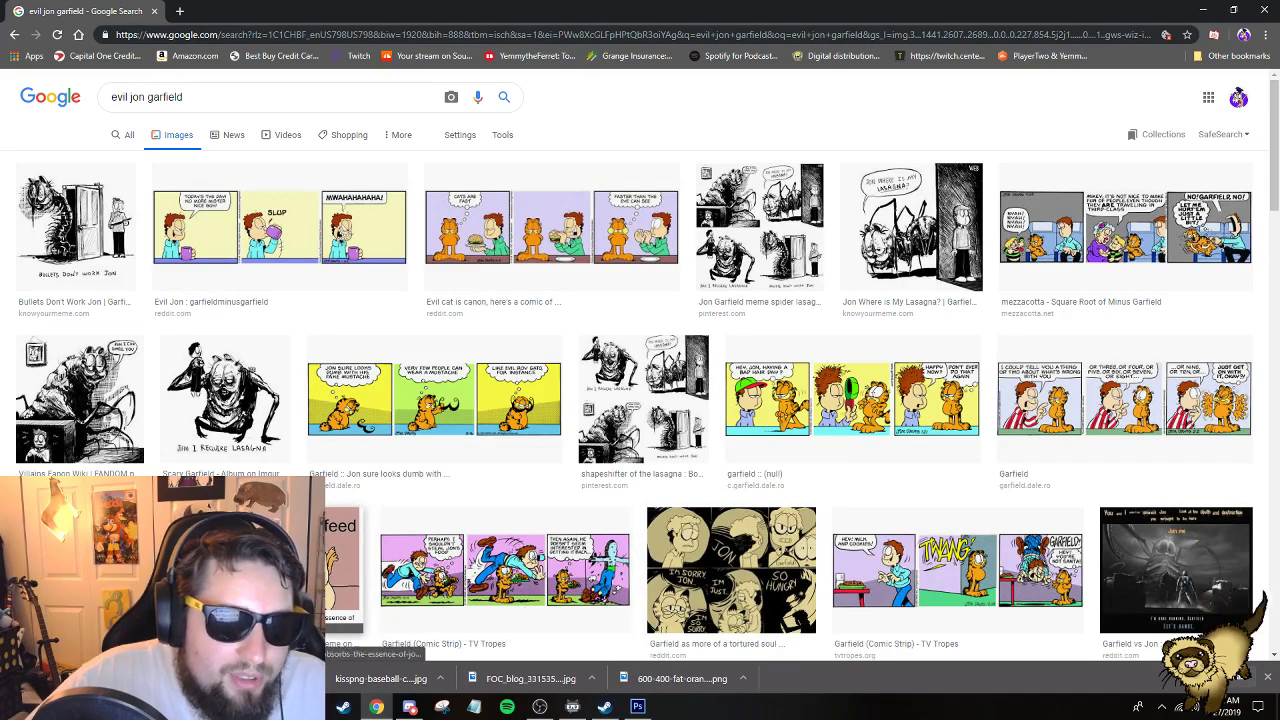
# Look through the "evil jon garfield" image results for a picture of Jon that suits the comic collage.
pyautogui.scroll(-8, 505, 450)
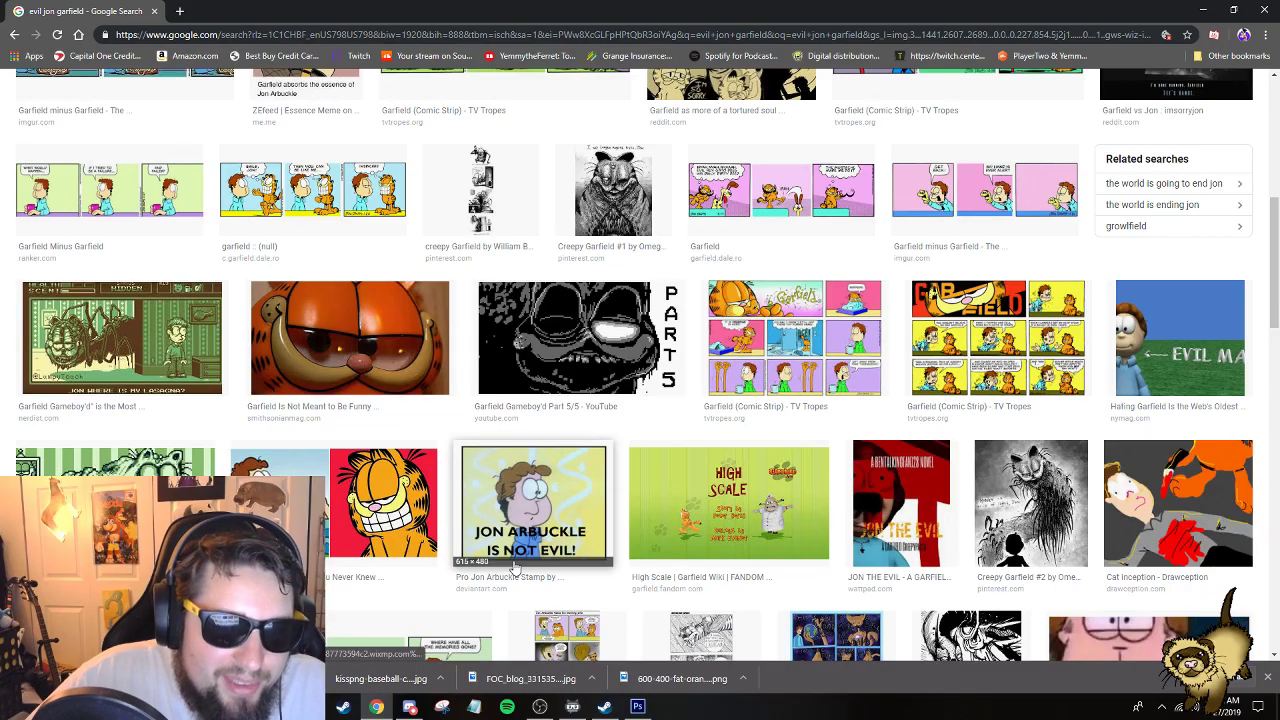
pyautogui.scroll(-1, 374, 523)
pyautogui.scroll(-2, 374, 523)
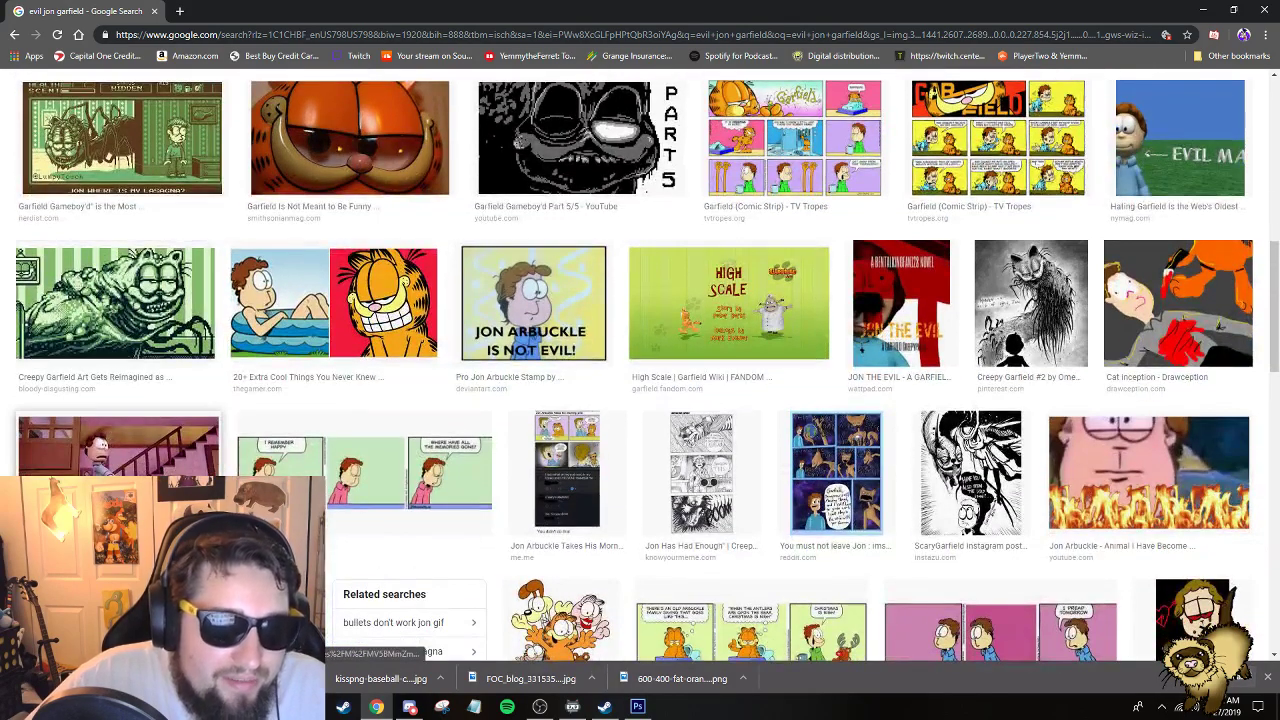
pyautogui.scroll(-3, 570, 525)
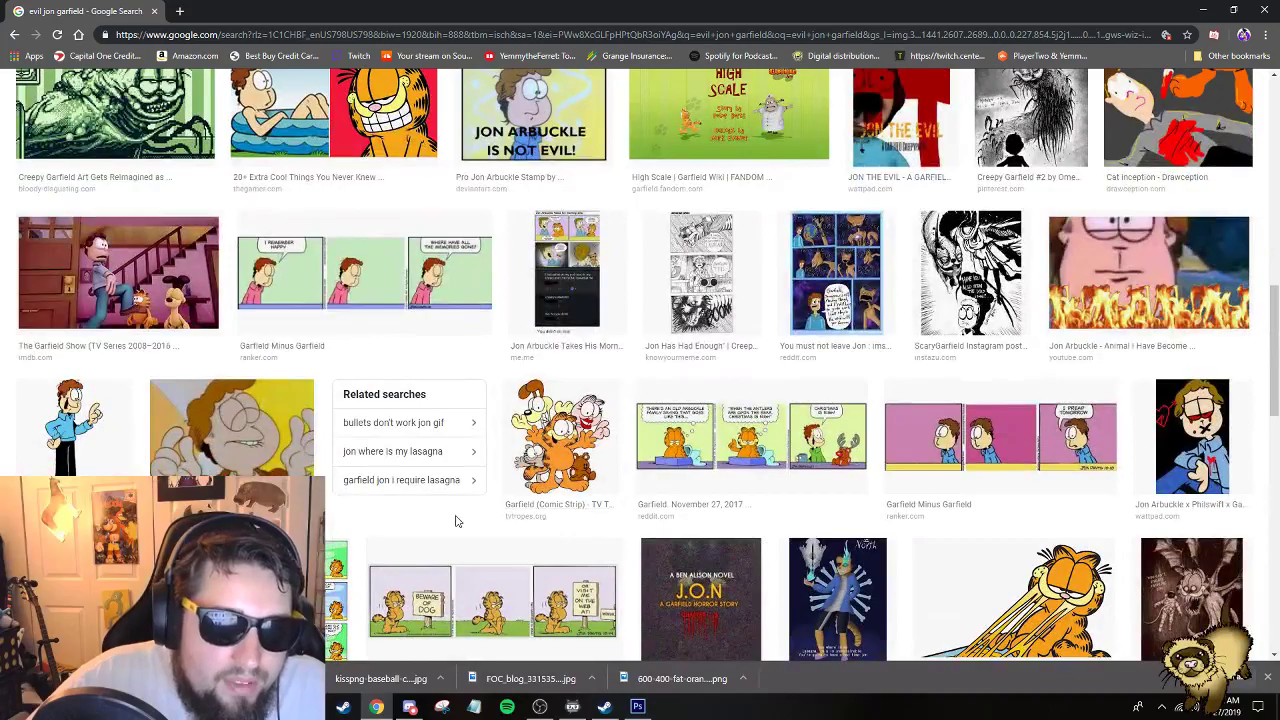
pyautogui.scroll(-3, 570, 525)
pyautogui.scroll(15, 398, 505)
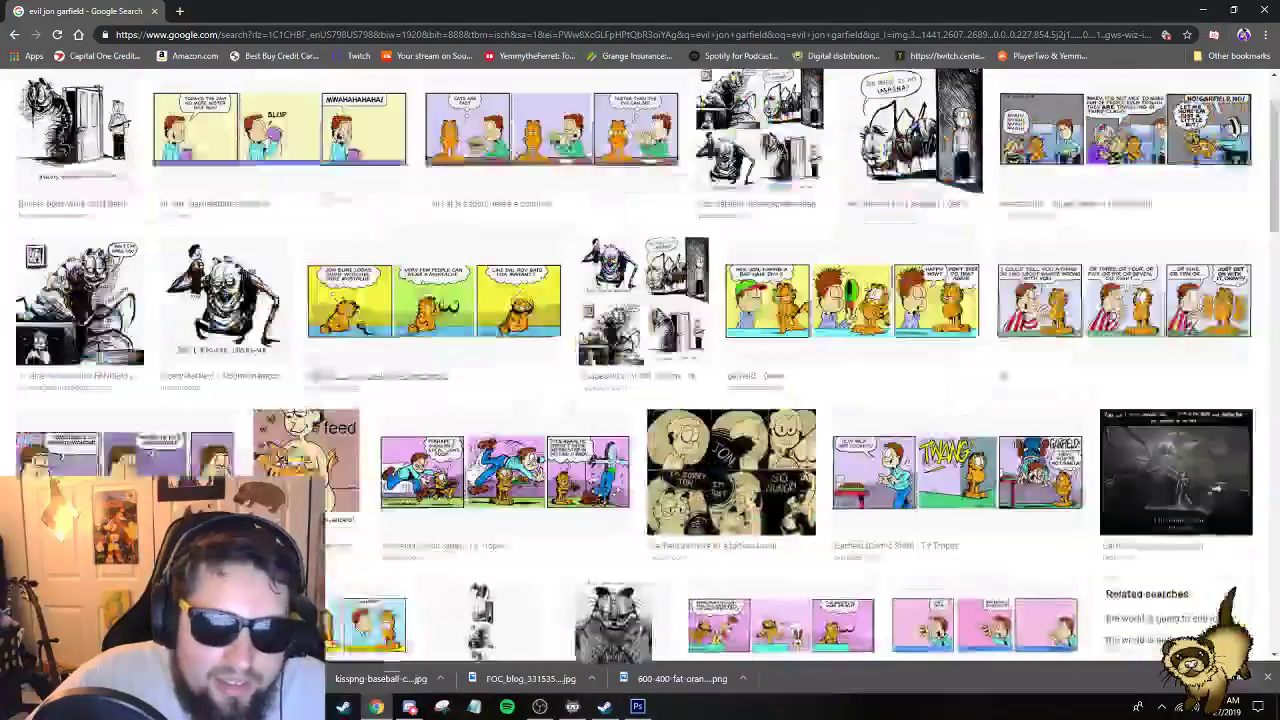
# Check the comic collage in Photoshop, return to Chrome and search images for "jon garfield being attacked".
pyautogui.moveTo(190, 97); pyautogui.dragTo(83, 92)
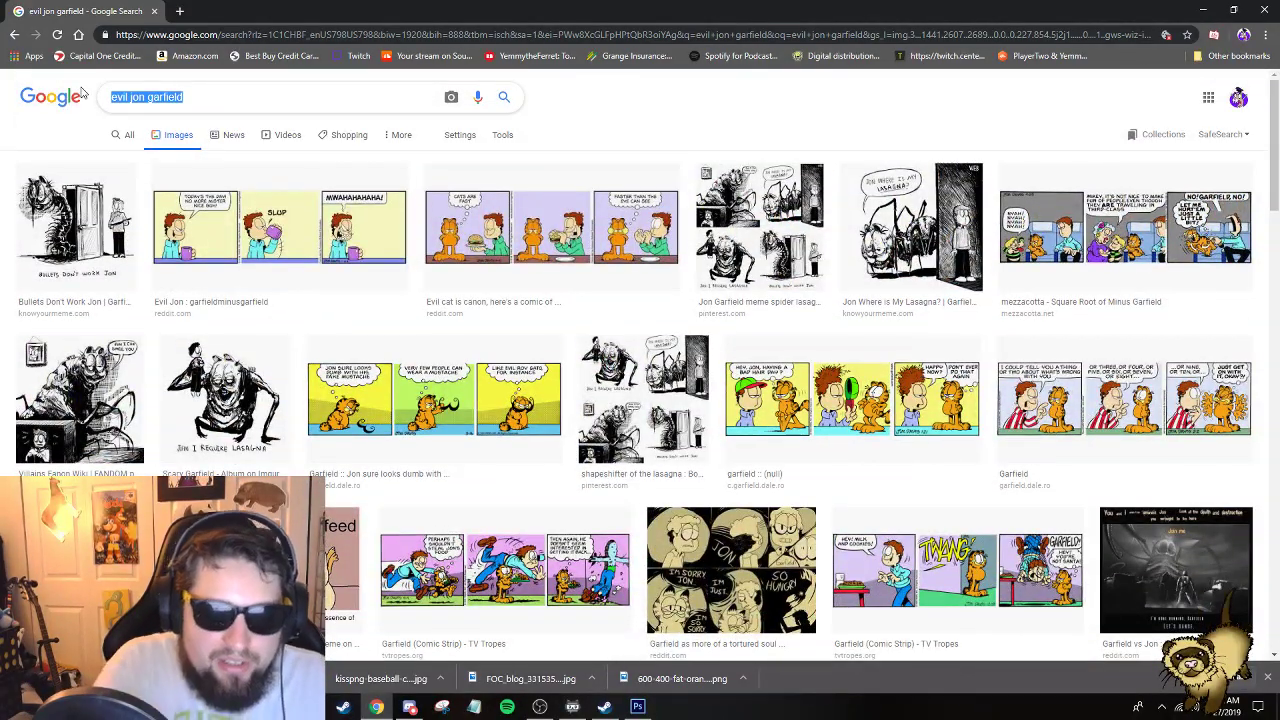
pyautogui.press('BackSpace')
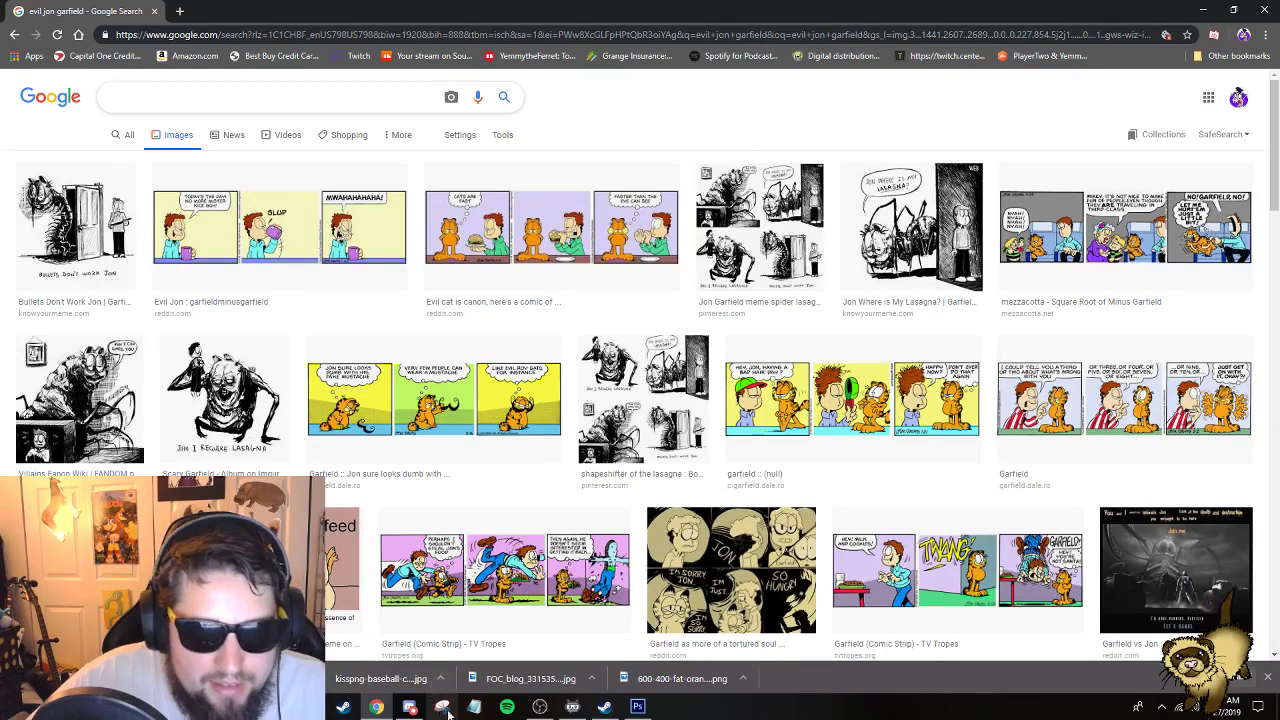
pyautogui.click(637, 707)
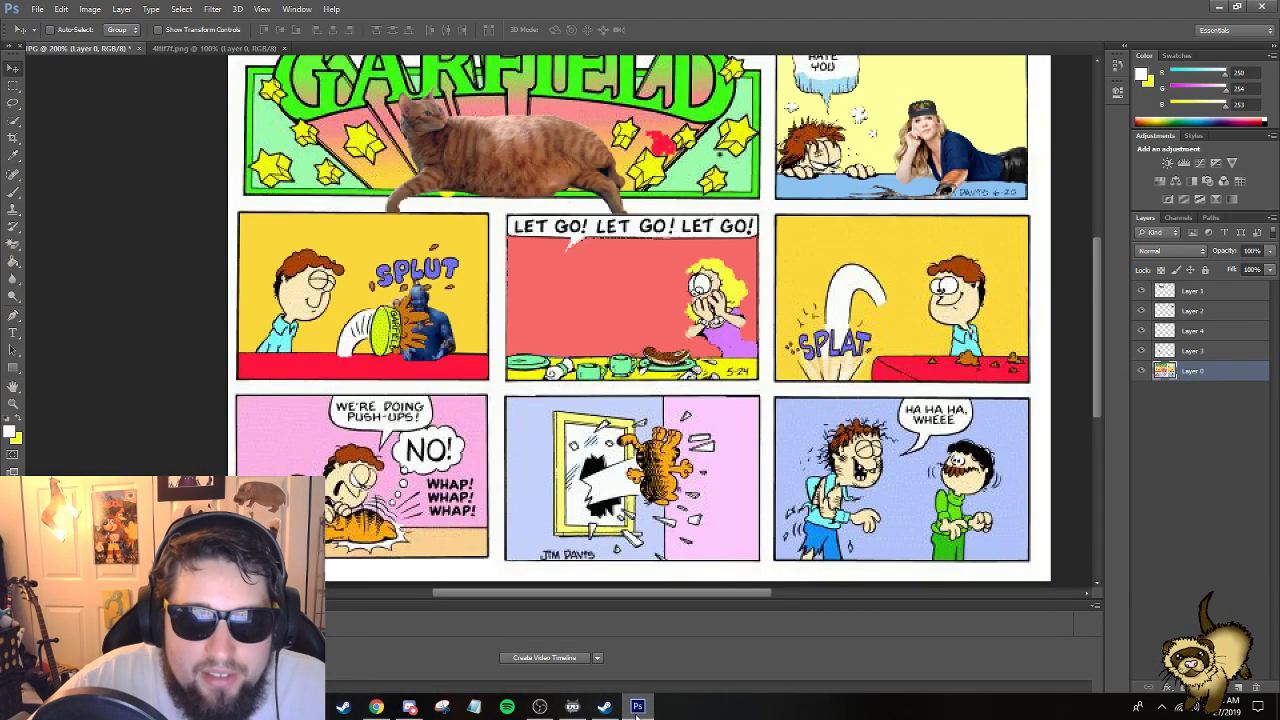
pyautogui.click(637, 707)
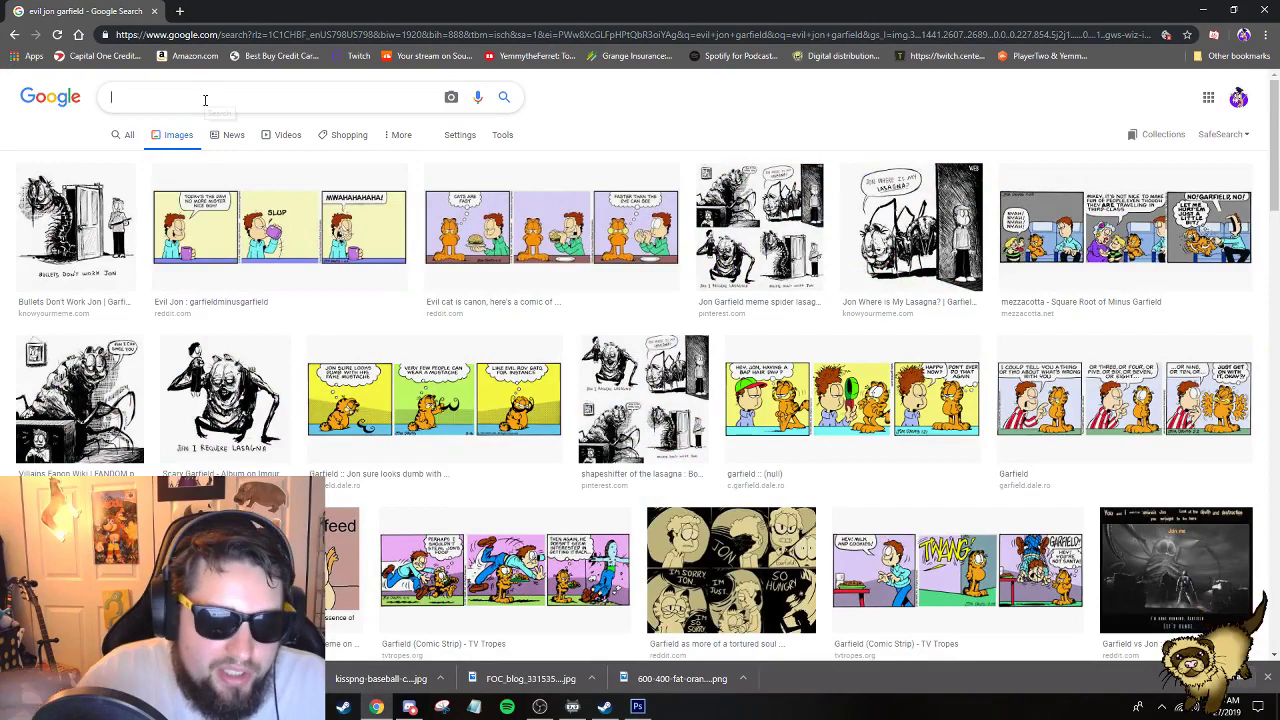
pyautogui.write('jon garfield')
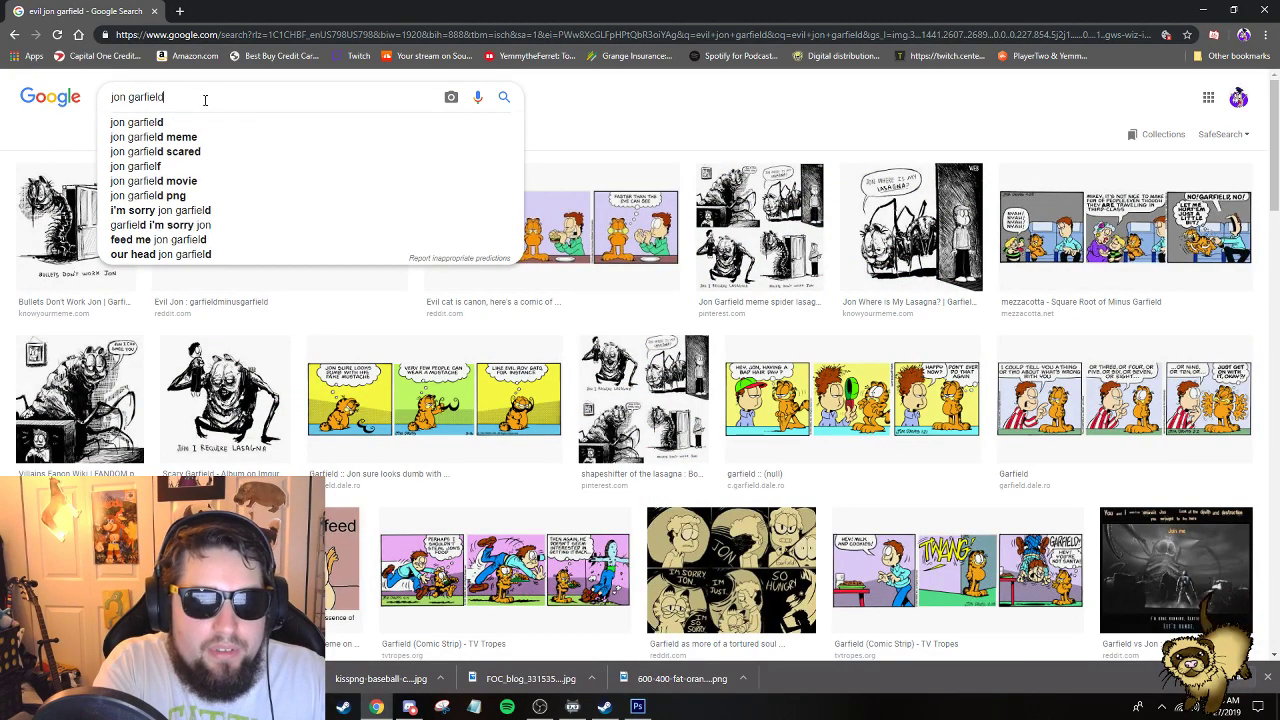
pyautogui.write(' being attacked')
pyautogui.press('Return')
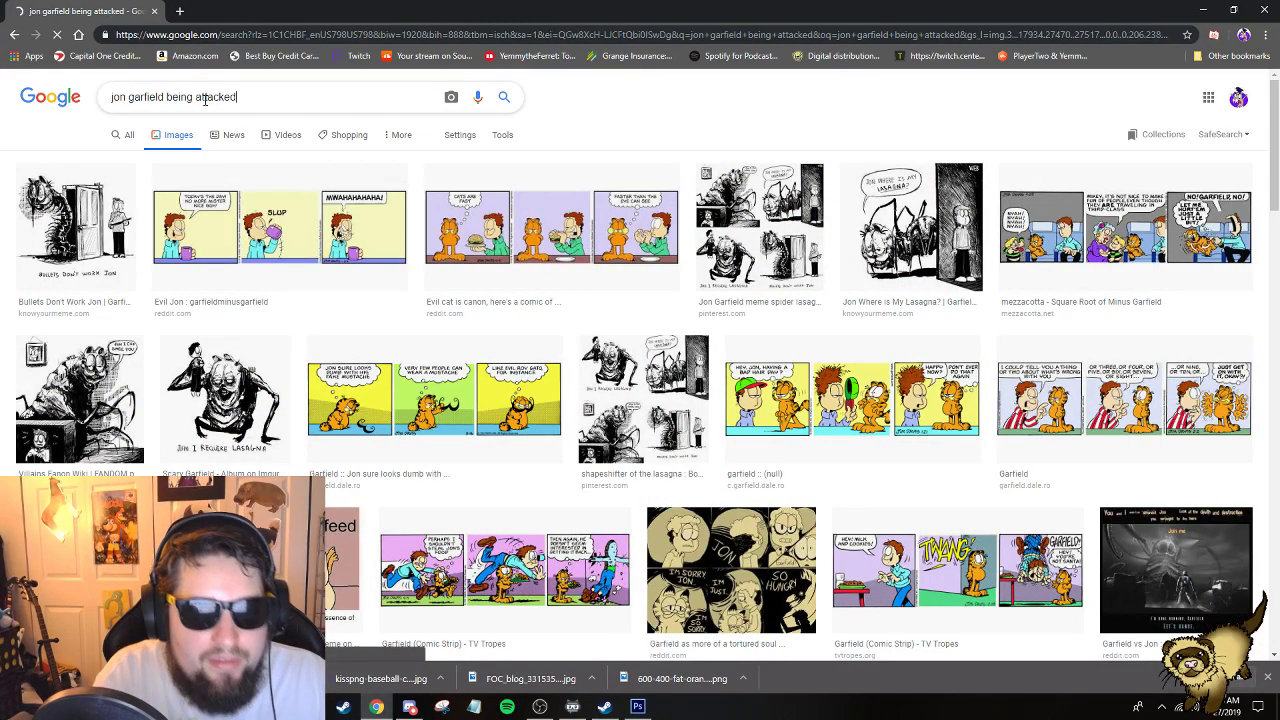
# Preview the picture of T-posing Jon attacked by Garfield and examine the remaining image results for other attack scenes.
pyautogui.click(72, 262)
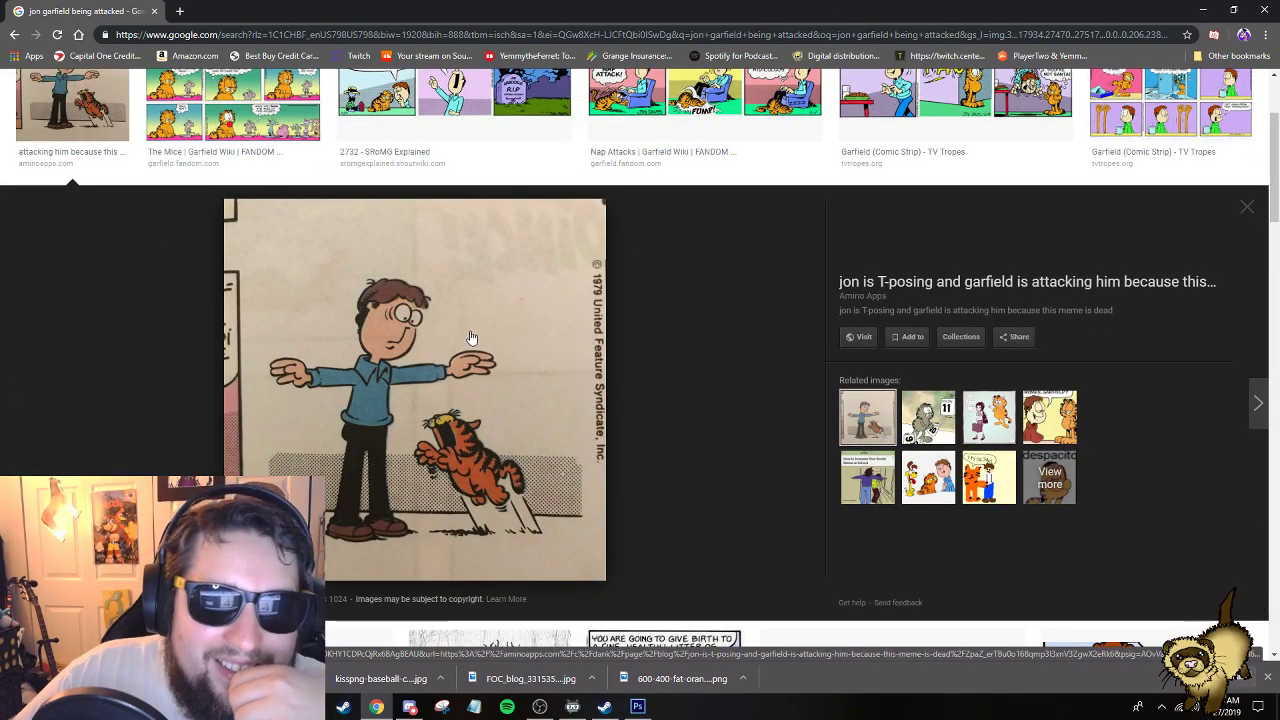
pyautogui.scroll(2, 462, 337)
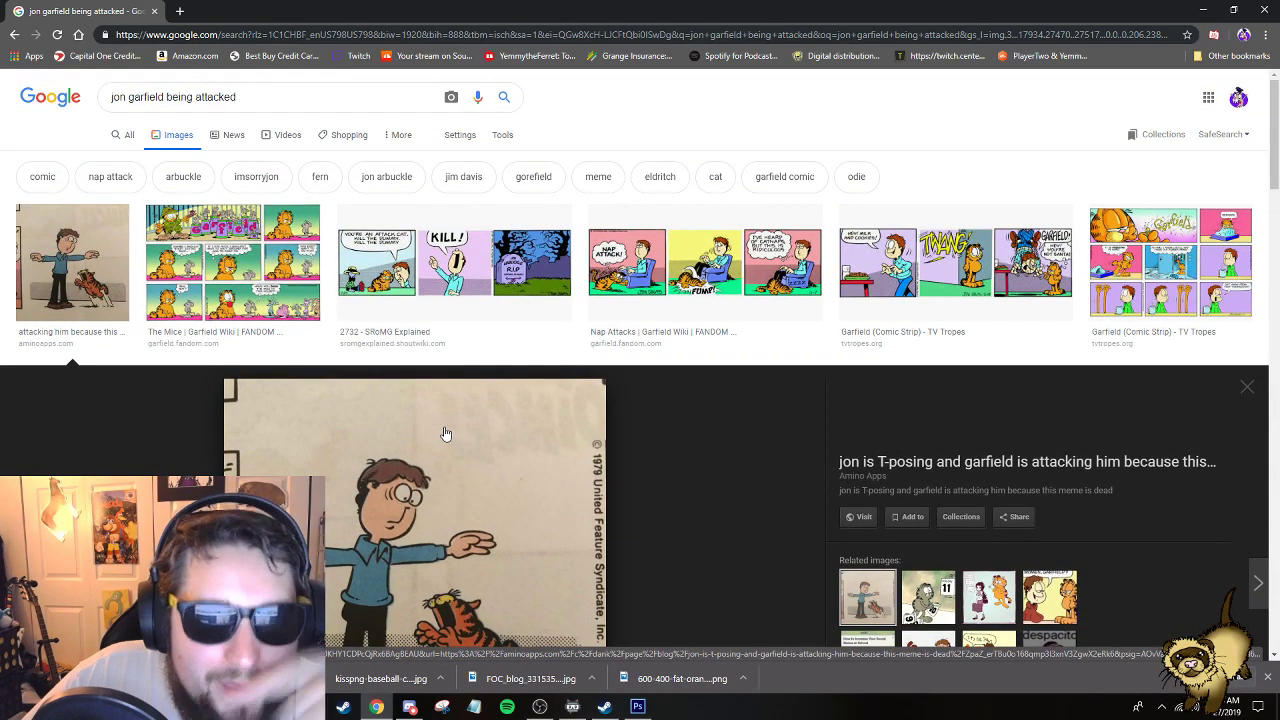
pyautogui.scroll(-3, 446, 433)
pyautogui.scroll(-1, 443, 436)
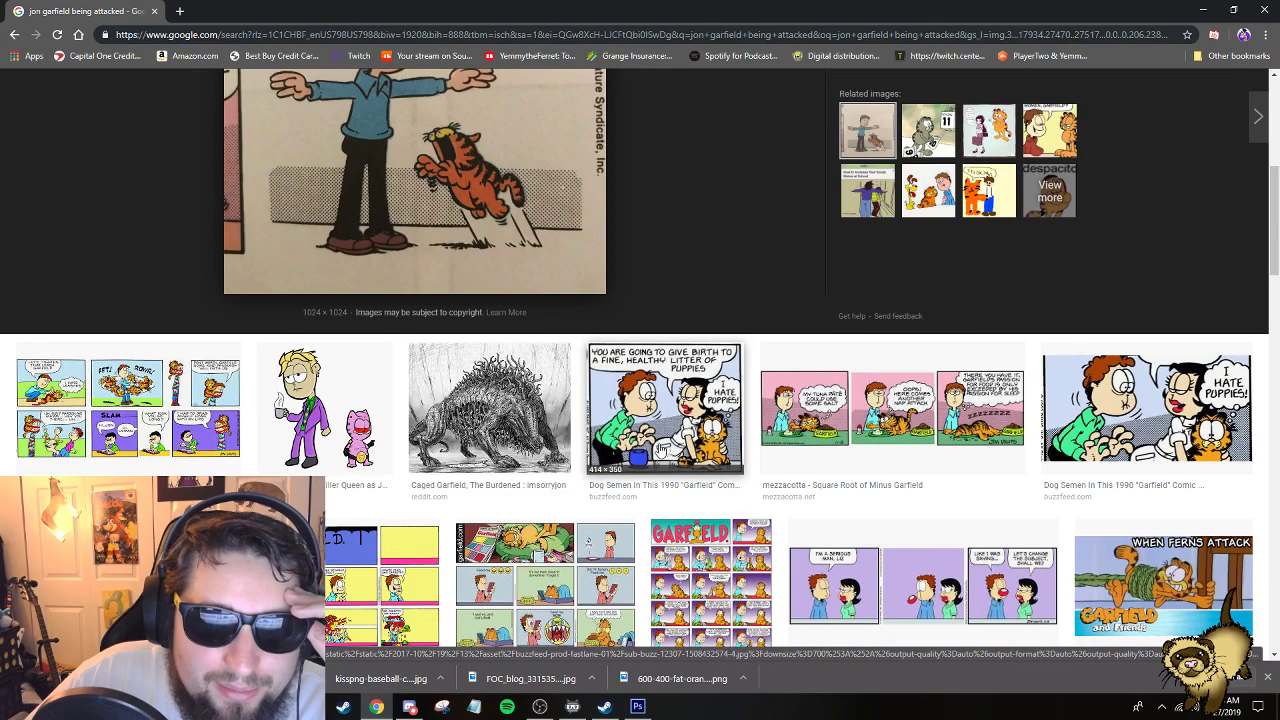
pyautogui.scroll(-1, 801, 498)
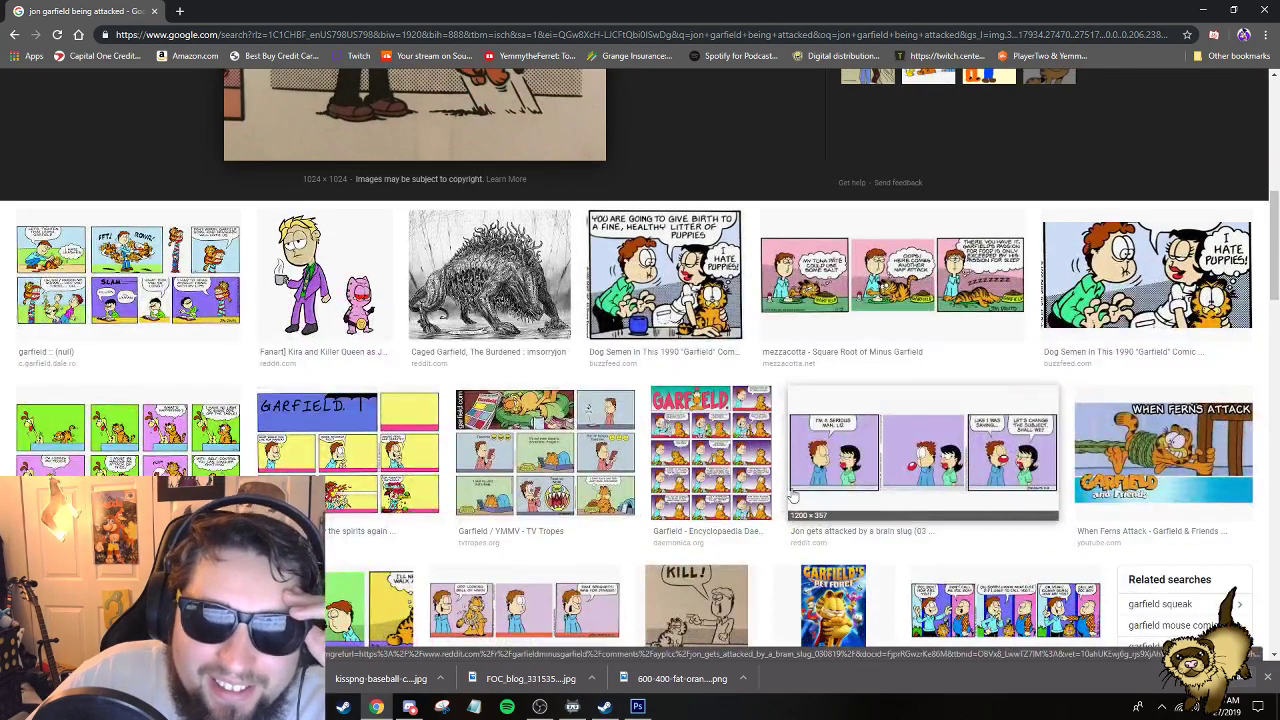
pyautogui.scroll(-1, 801, 498)
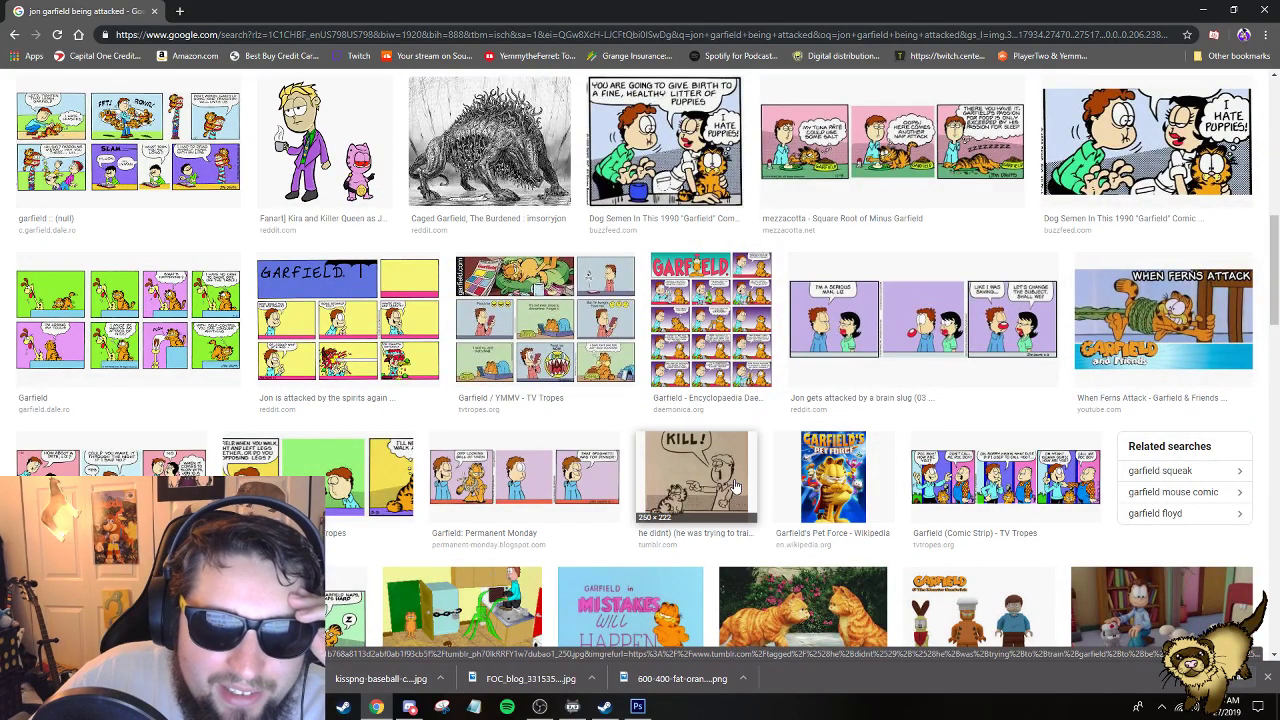
pyautogui.scroll(-2, 620, 480)
pyautogui.scroll(-1, 615, 477)
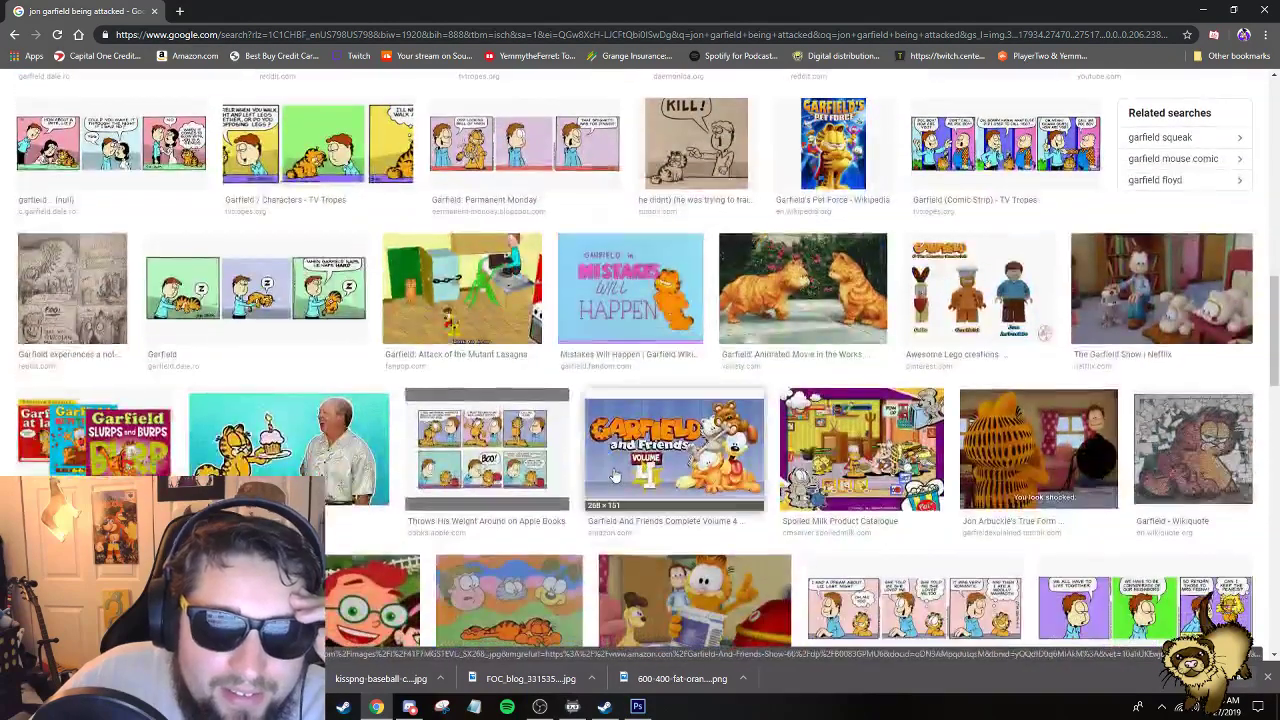
pyautogui.scroll(-3, 615, 477)
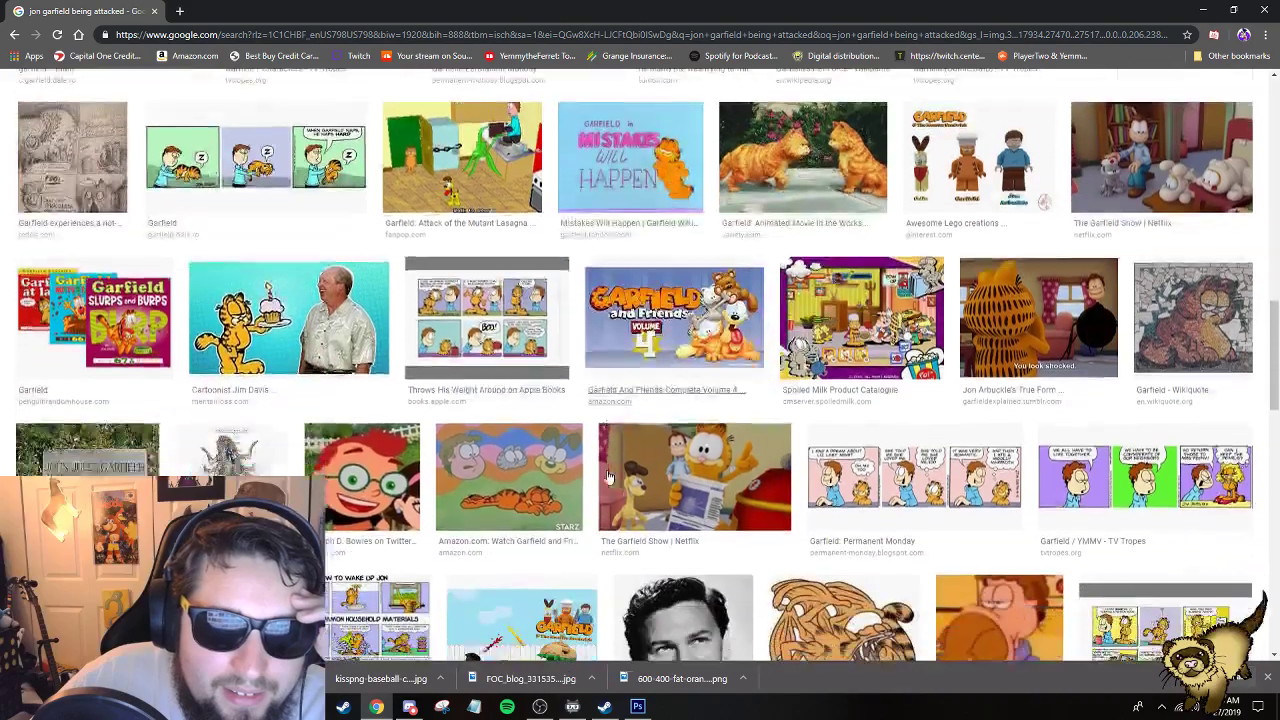
pyautogui.scroll(2, 608, 478)
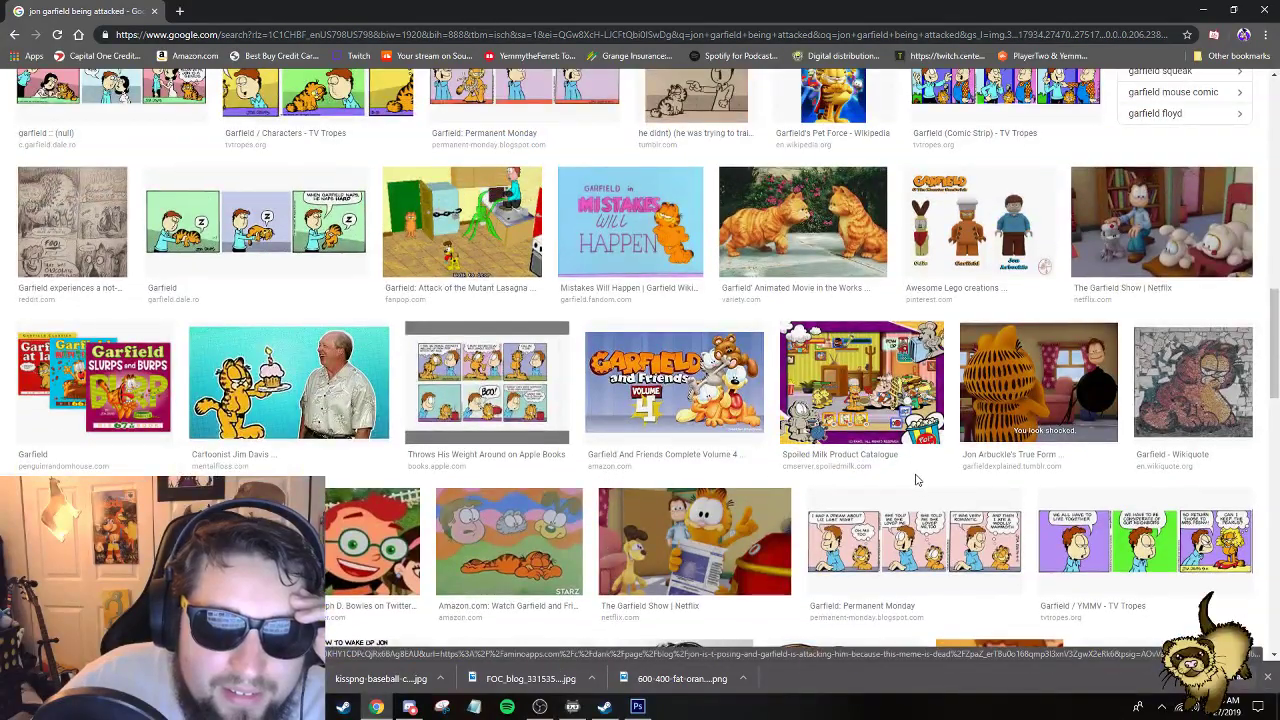
pyautogui.scroll(-3, 1032, 485)
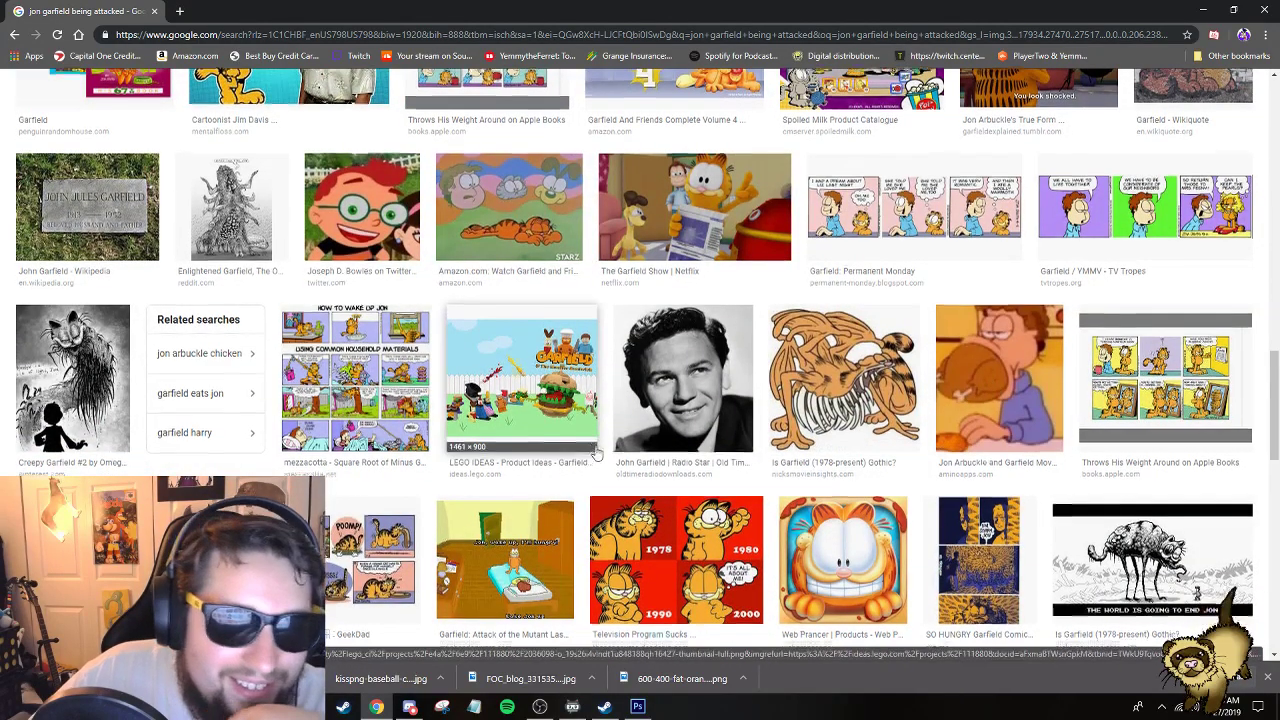
pyautogui.scroll(-4, 845, 437)
pyautogui.scroll(12, 705, 505)
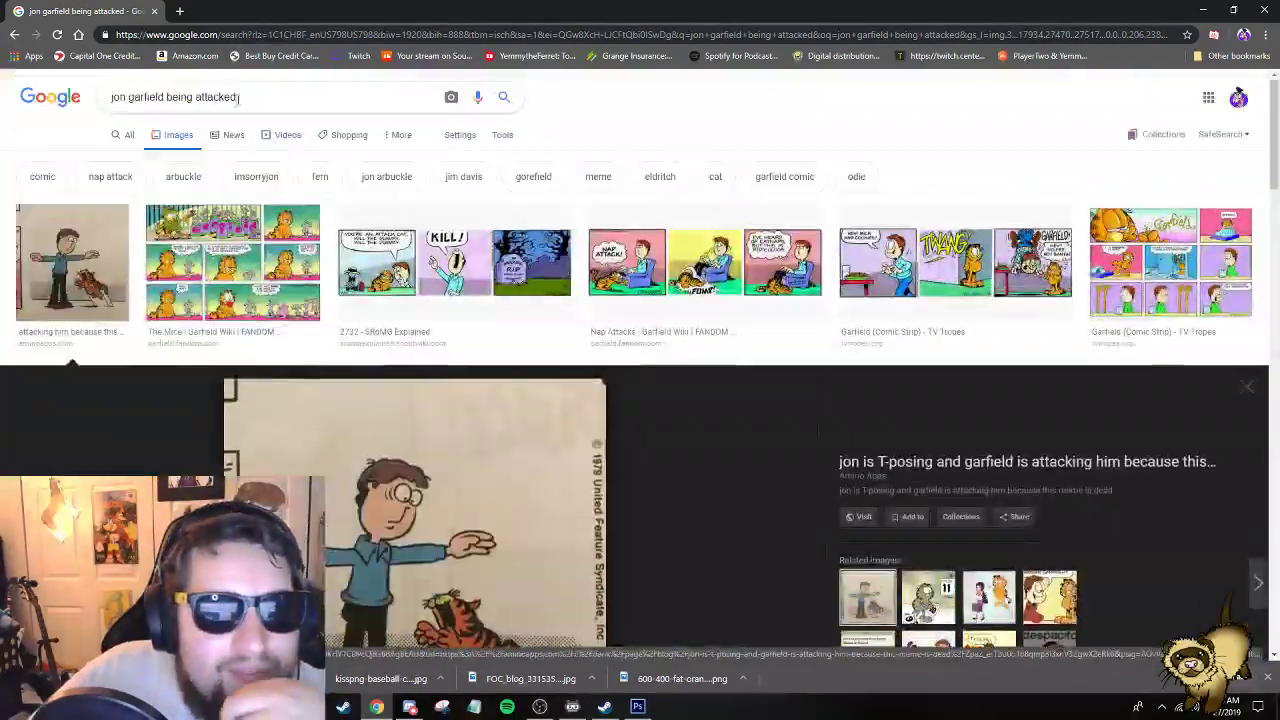
# Replace the image search with "let go!" and look through the results.
pyautogui.moveTo(238, 97); pyautogui.dragTo(101, 97)
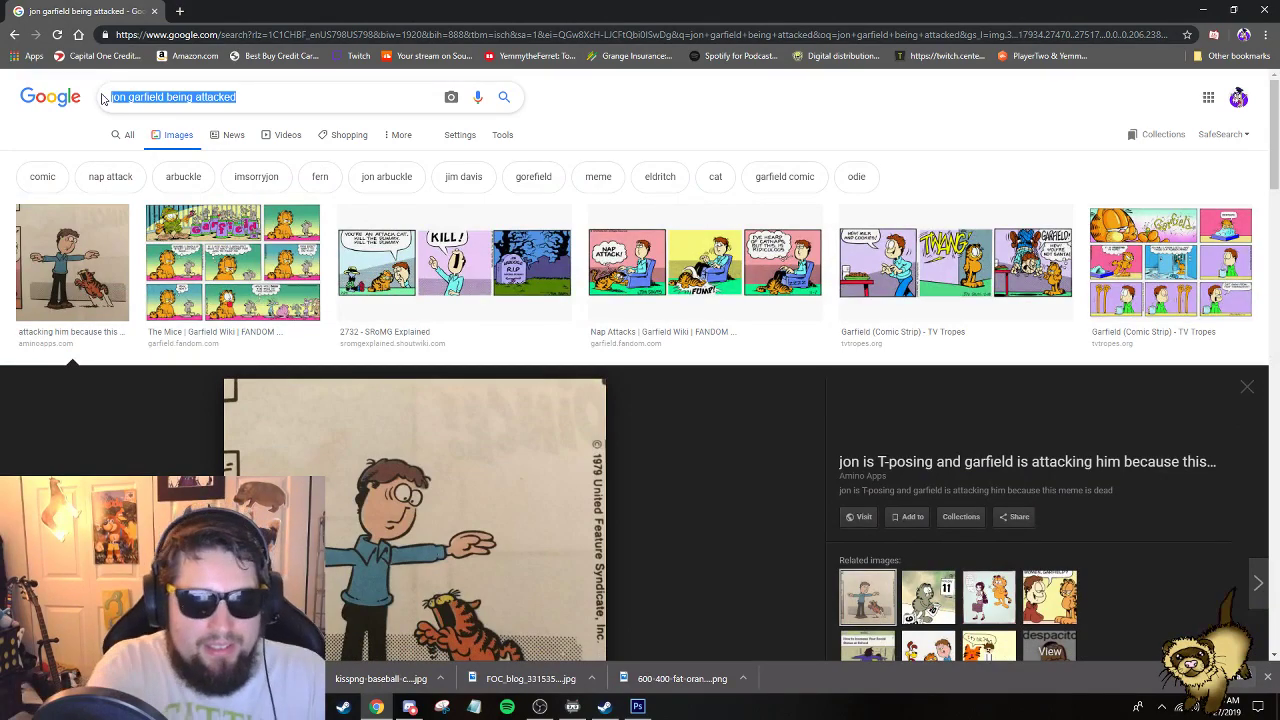
pyautogui.press('BackSpace')
pyautogui.press('Escape')
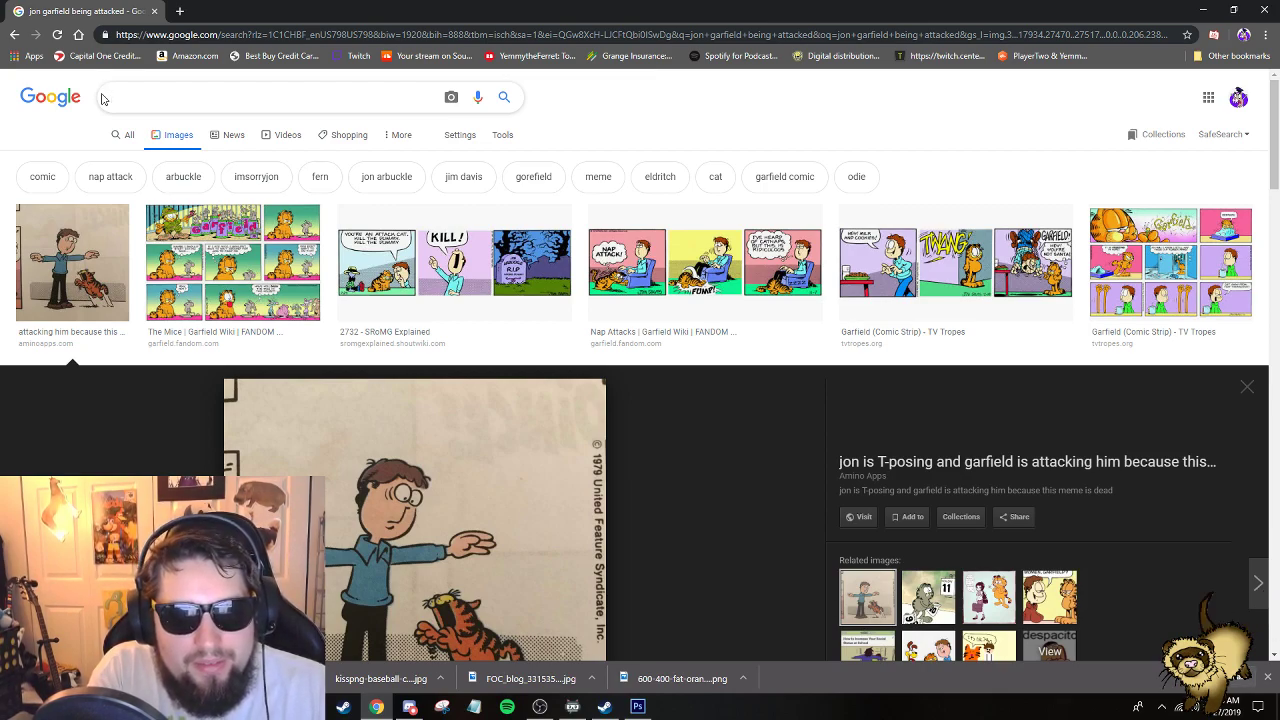
pyautogui.write('et go!')
pyautogui.press('Return')
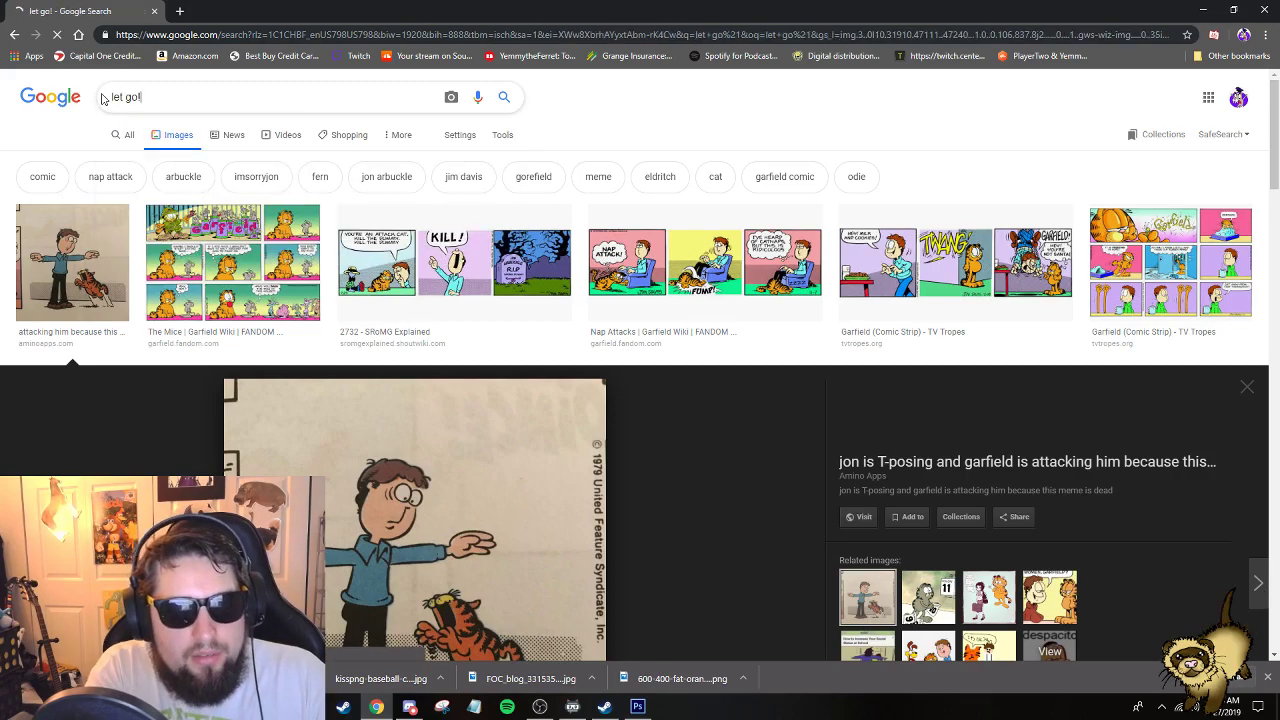
pyautogui.scroll(-3, 223, 305)
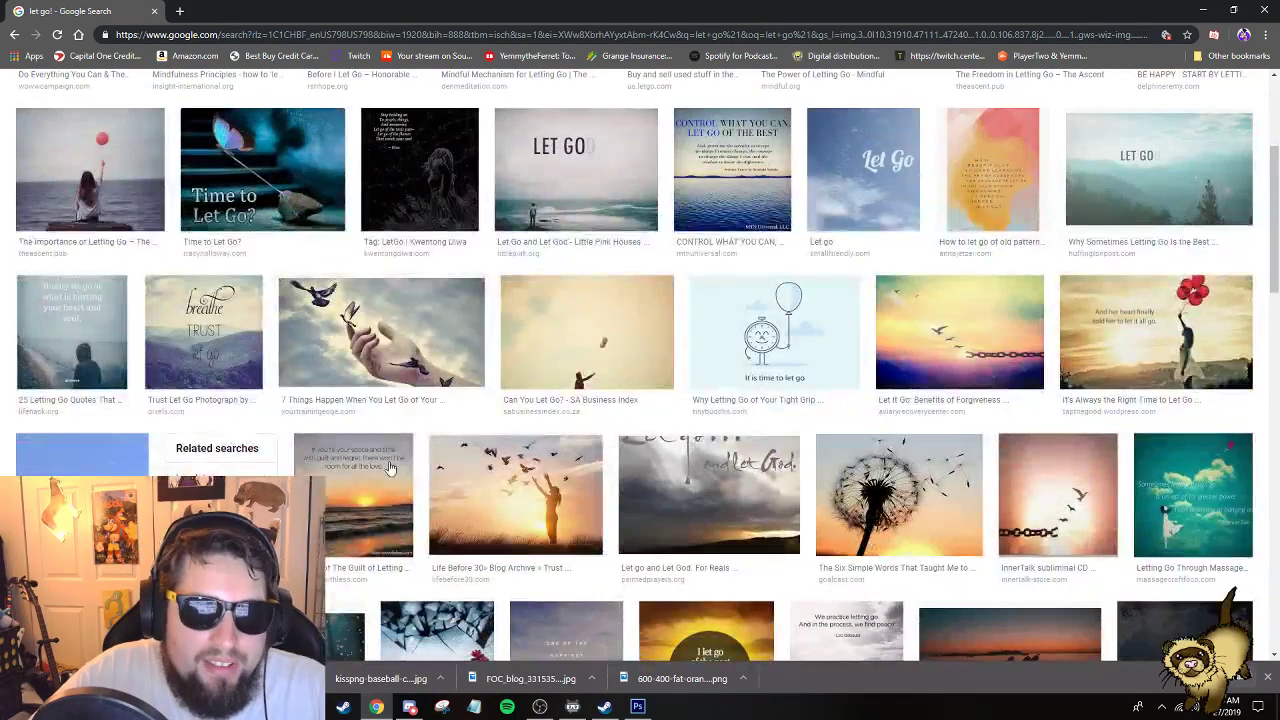
pyautogui.scroll(3, 403, 489)
# Change the image search to "let go of me" and check its results.
pyautogui.click(213, 101)
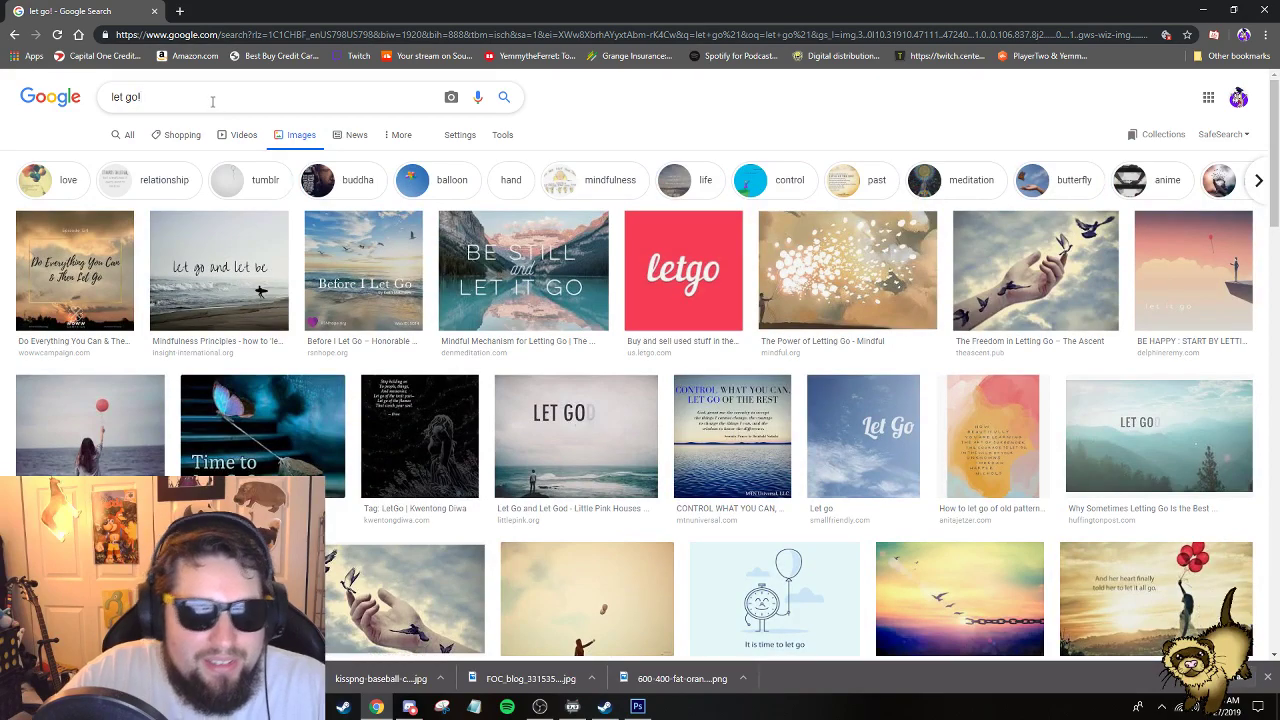
pyautogui.press('BackSpace')
pyautogui.press('BackSpace')
pyautogui.press('BackSpace')
pyautogui.press('BackSpace')
pyautogui.press('BackSpace')
pyautogui.press('BackSpace')
pyautogui.press('BackSpace')
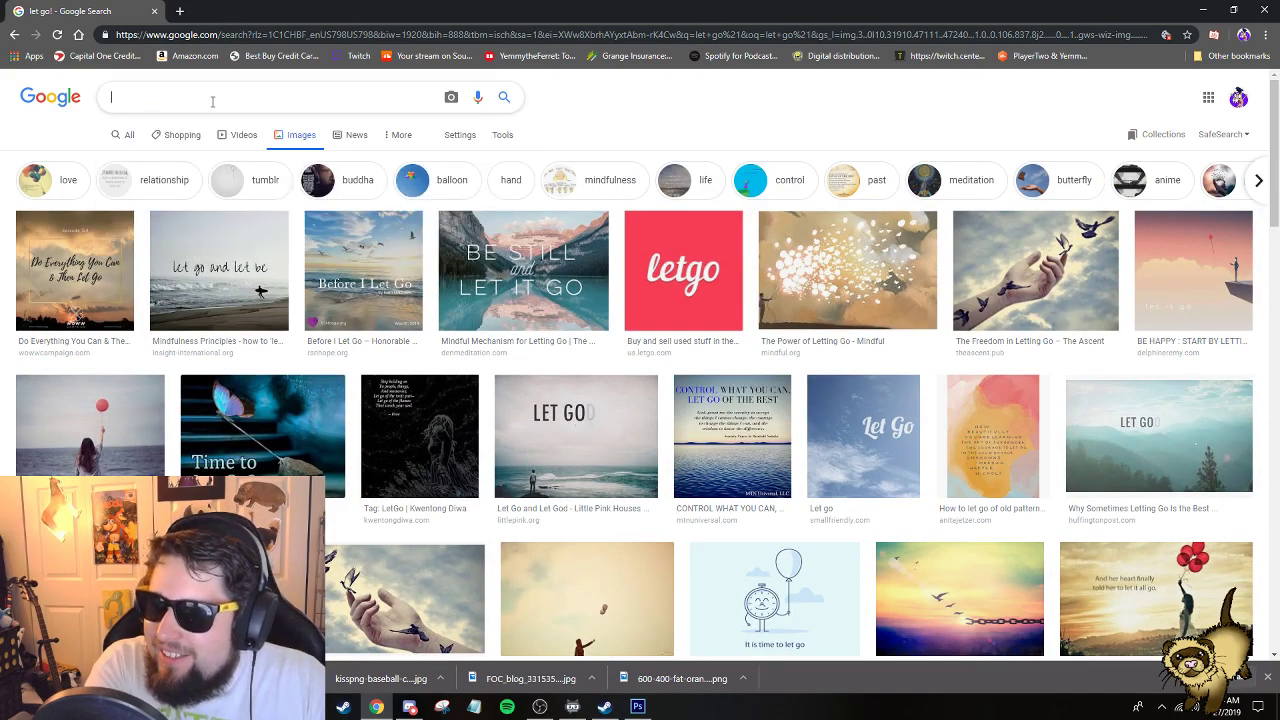
pyautogui.write('let go of me')
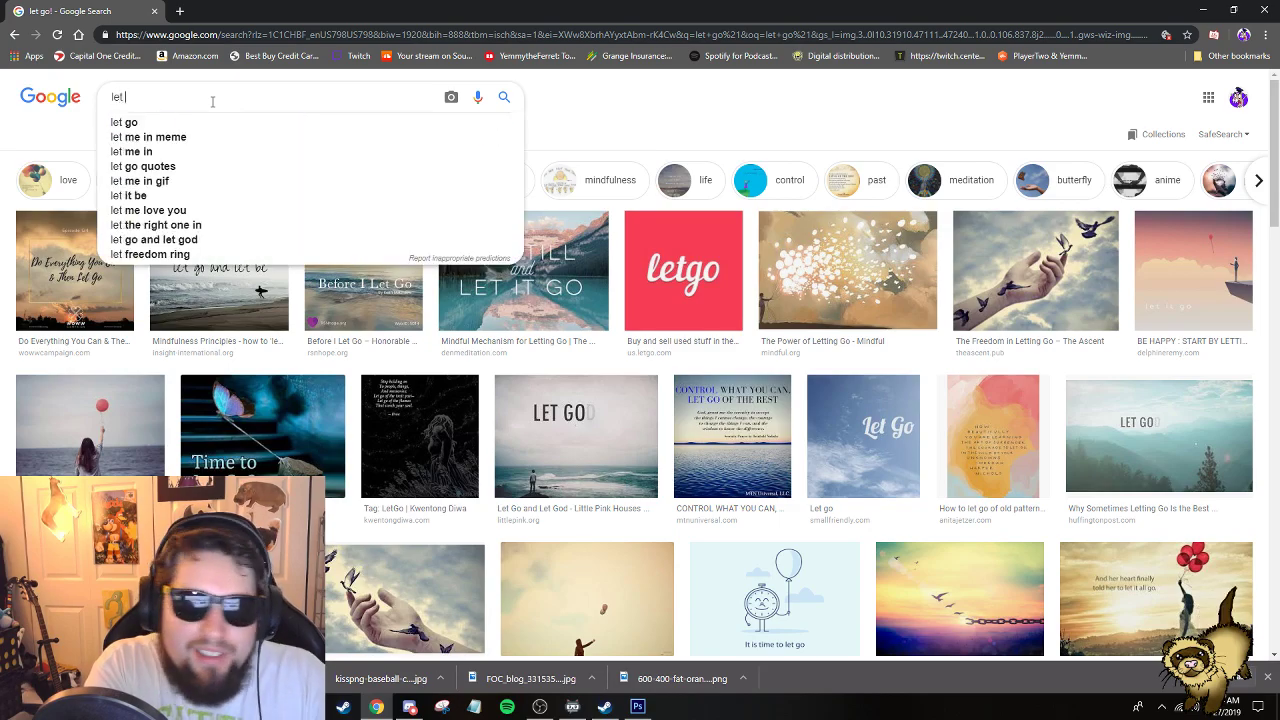
pyautogui.press('Return')
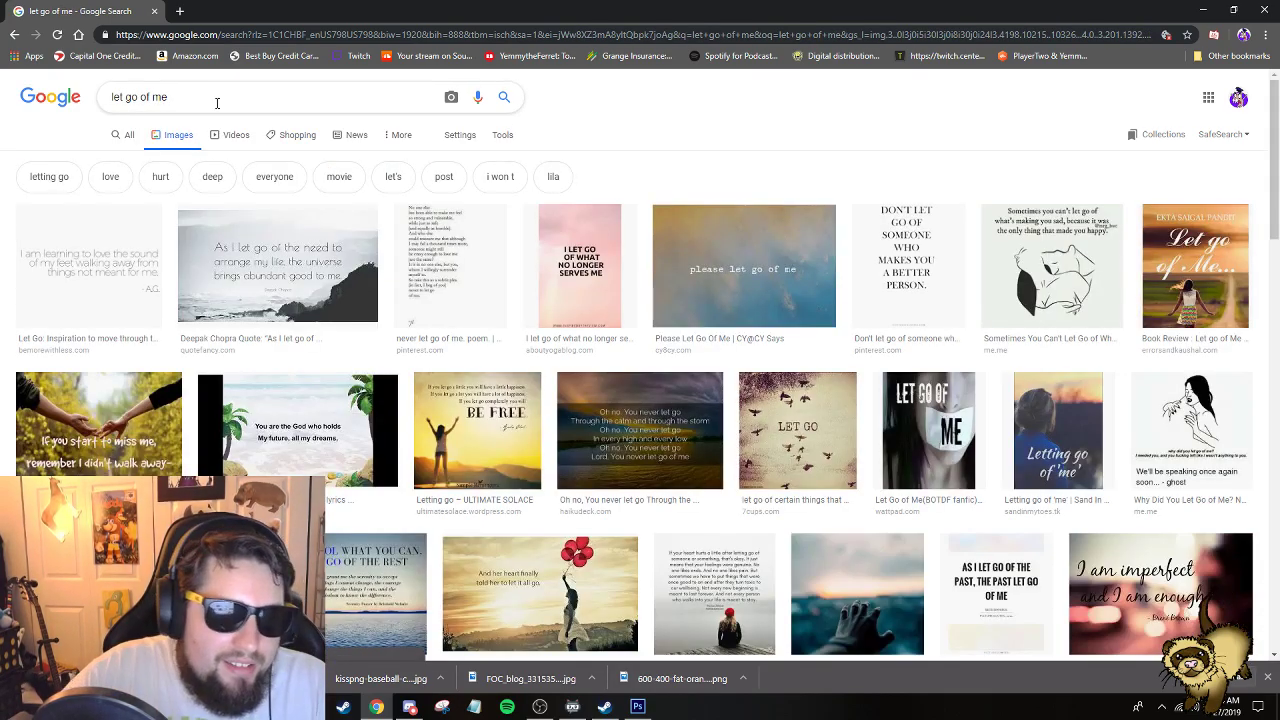
pyautogui.scroll(-3, 220, 101)
pyautogui.scroll(3, 222, 101)
# Clear the "let go of me" query from the image search.
pyautogui.tripleClick(227, 101)
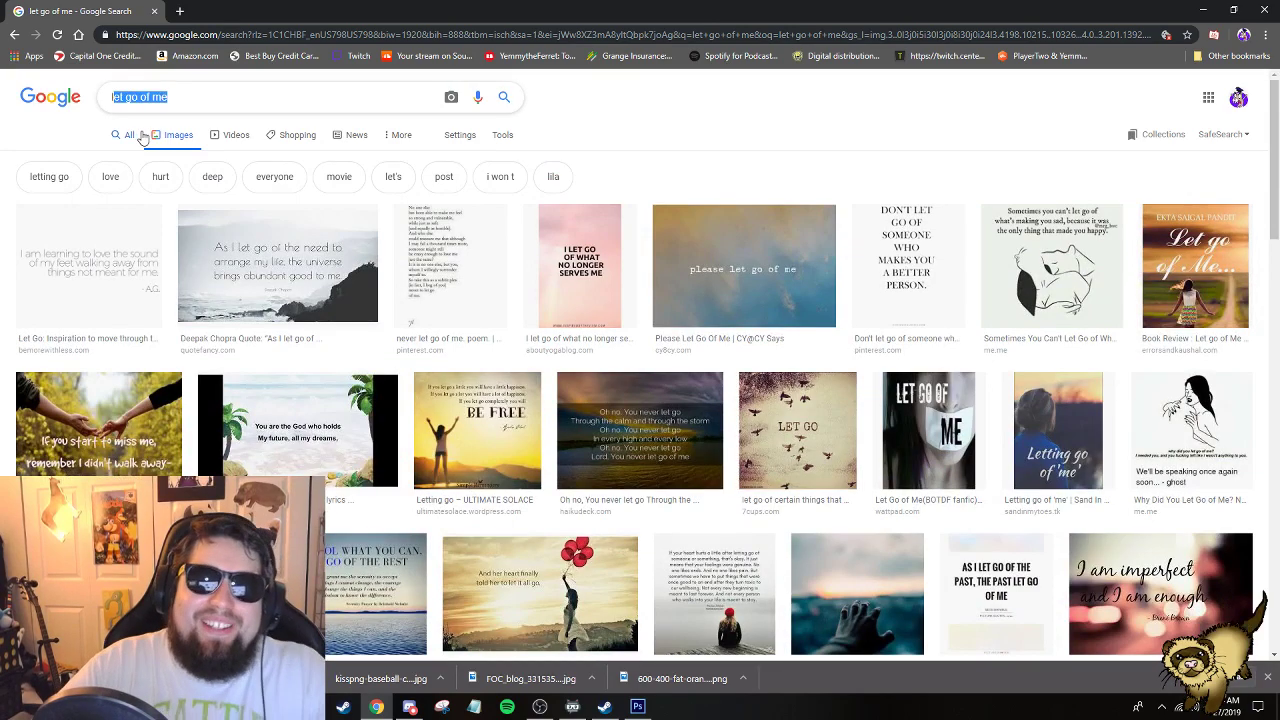
pyautogui.write('l')
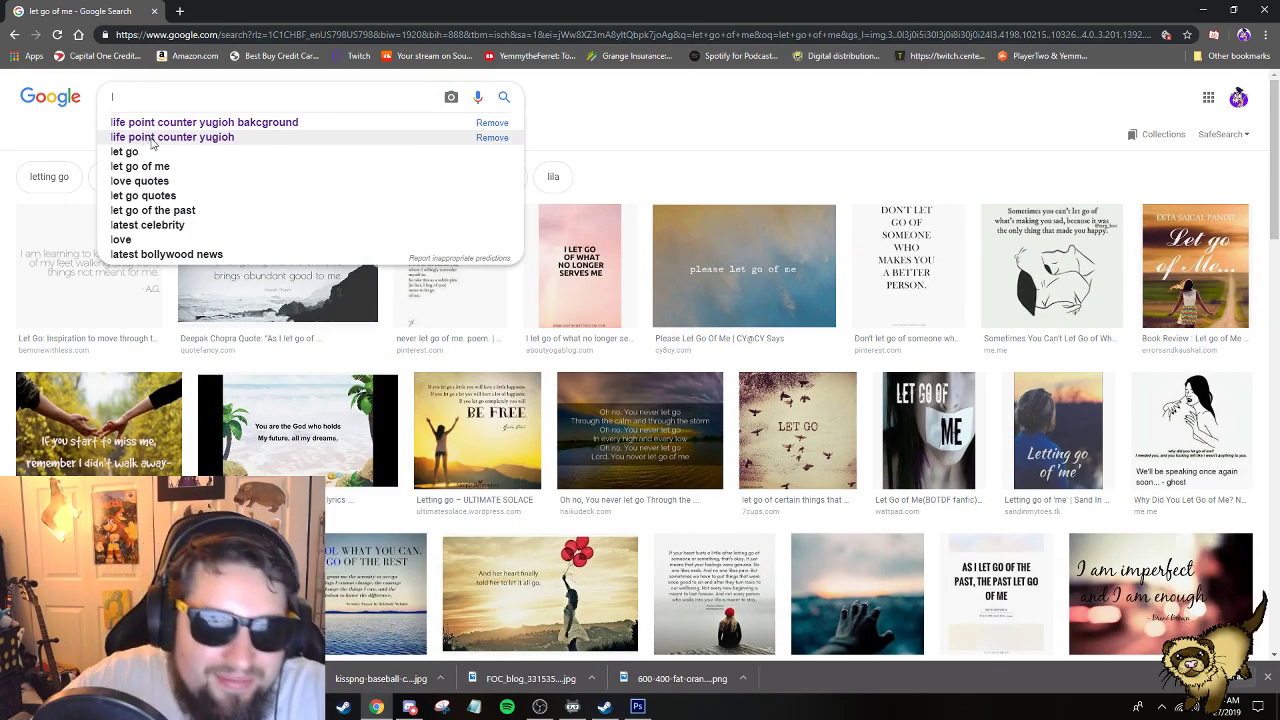
pyautogui.press('BackSpace')
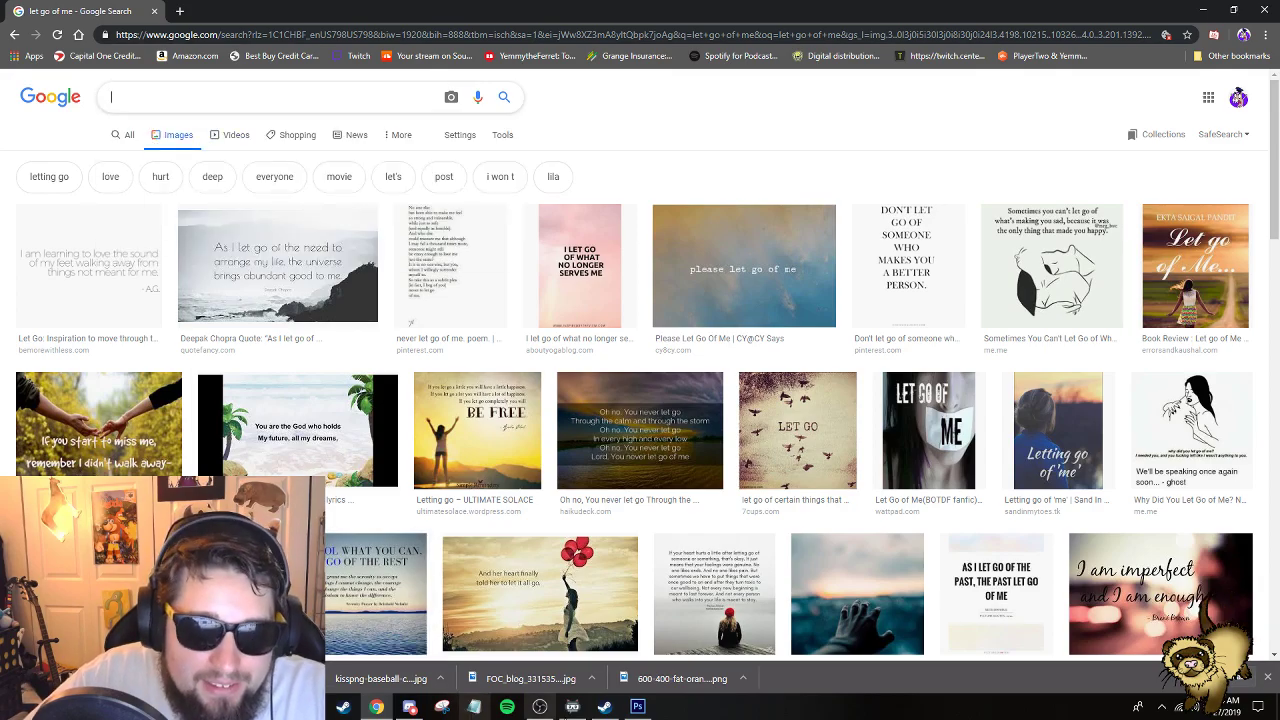
# Switch to Photoshop and fill the white background of the LET GO caption with the panel's sampled red, f56968.
pyautogui.click(642, 708)
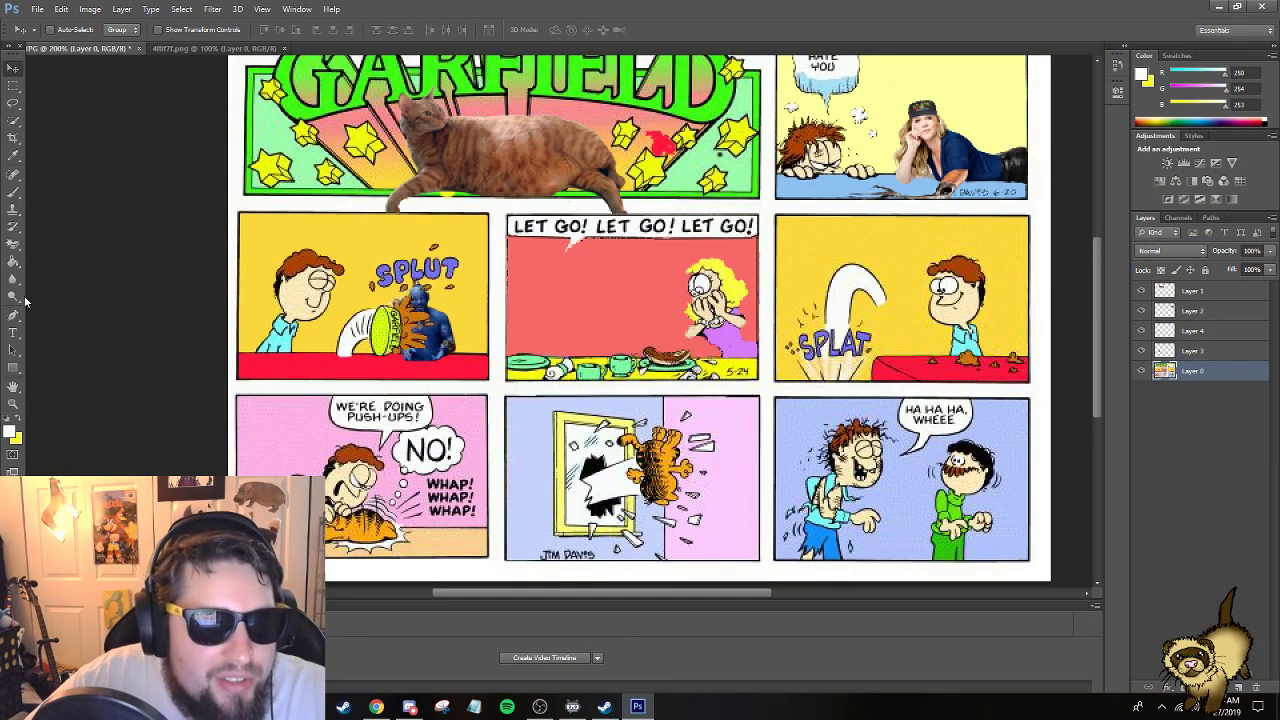
pyautogui.click(13, 260)
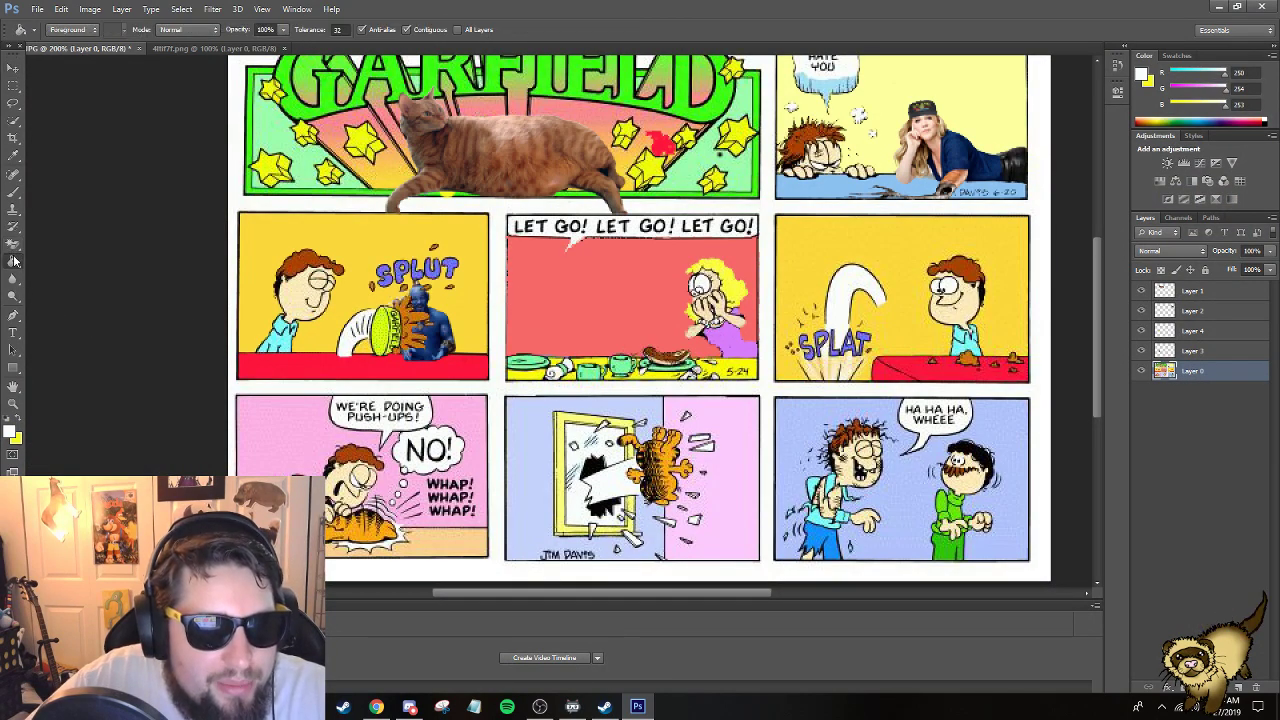
pyautogui.click(12, 433)
pyautogui.click(650, 298)
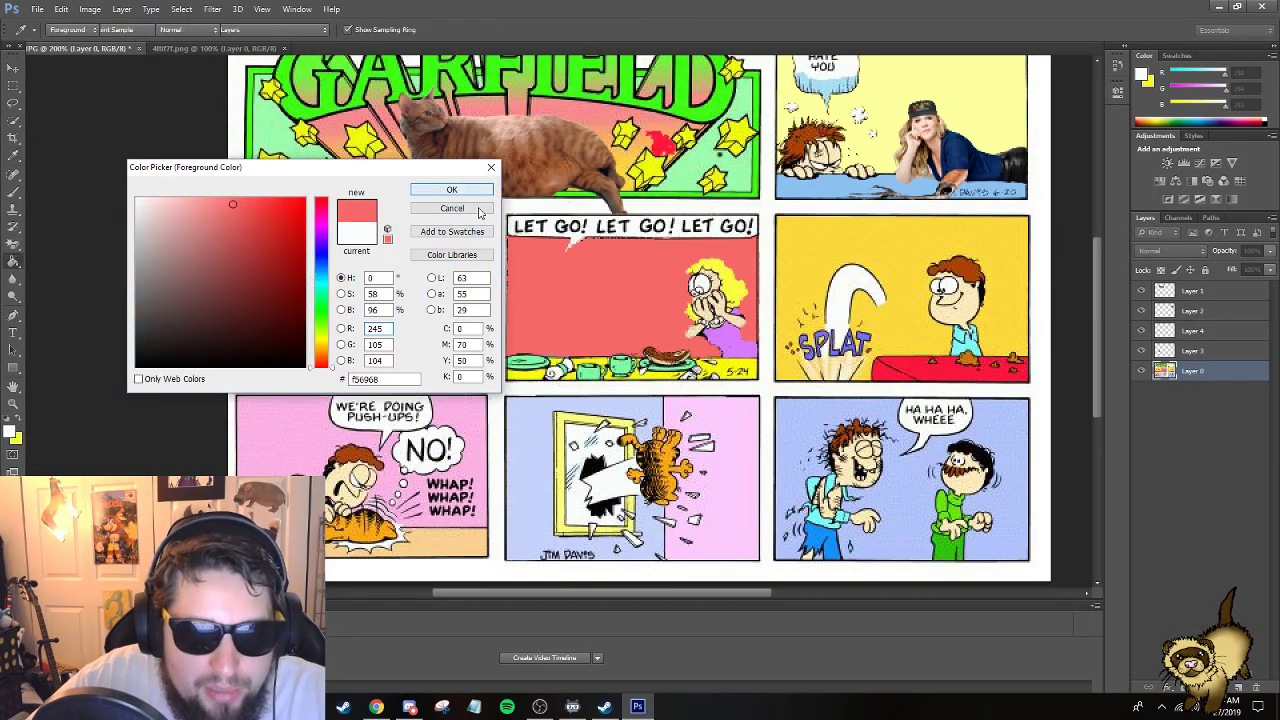
pyautogui.click(450, 195)
pyautogui.click(530, 239)
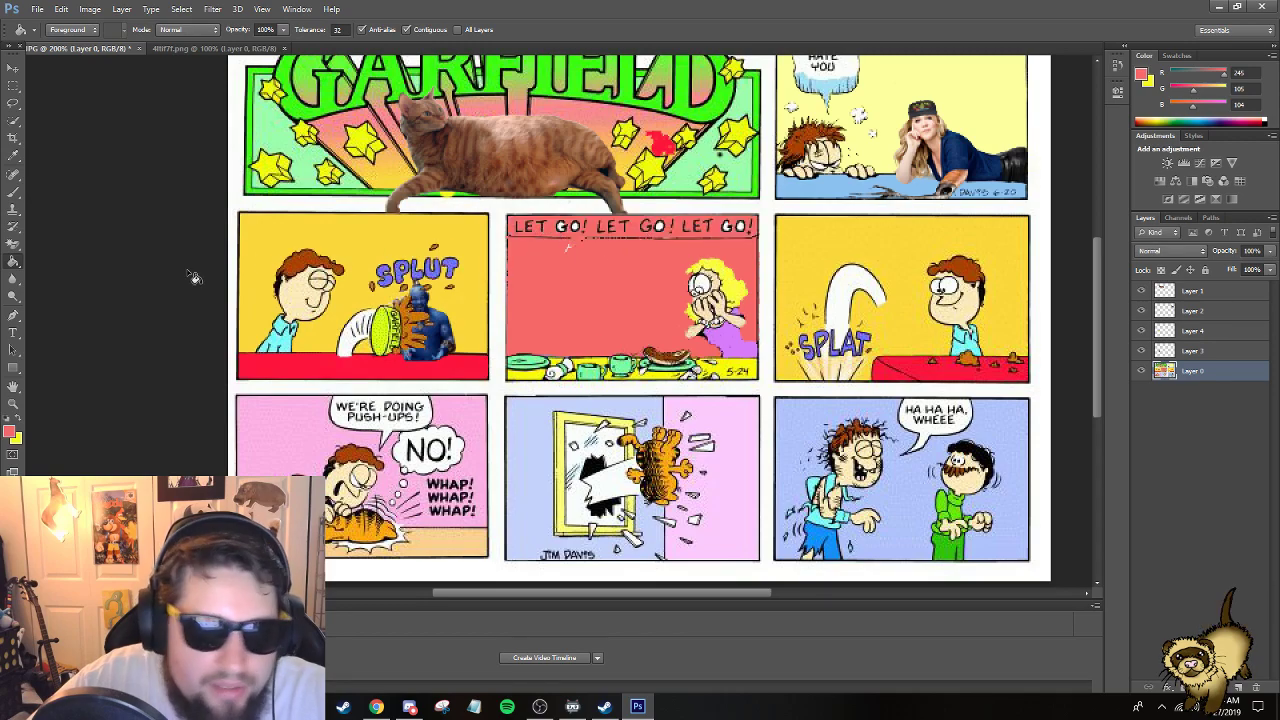
# Try to paint over the beginning of the LET GO caption with a large red Brush, and undo the strokes.
pyautogui.click(13, 192)
pyautogui.rightClick(575, 247)
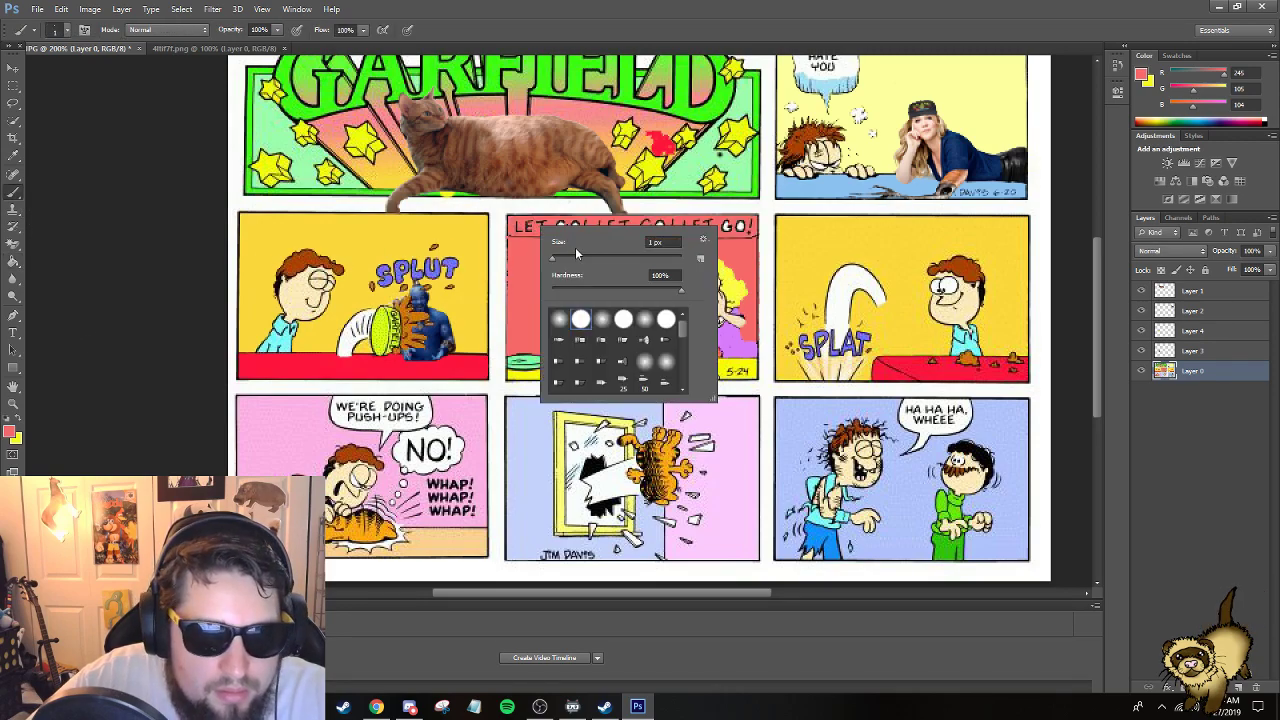
pyautogui.click(540, 251)
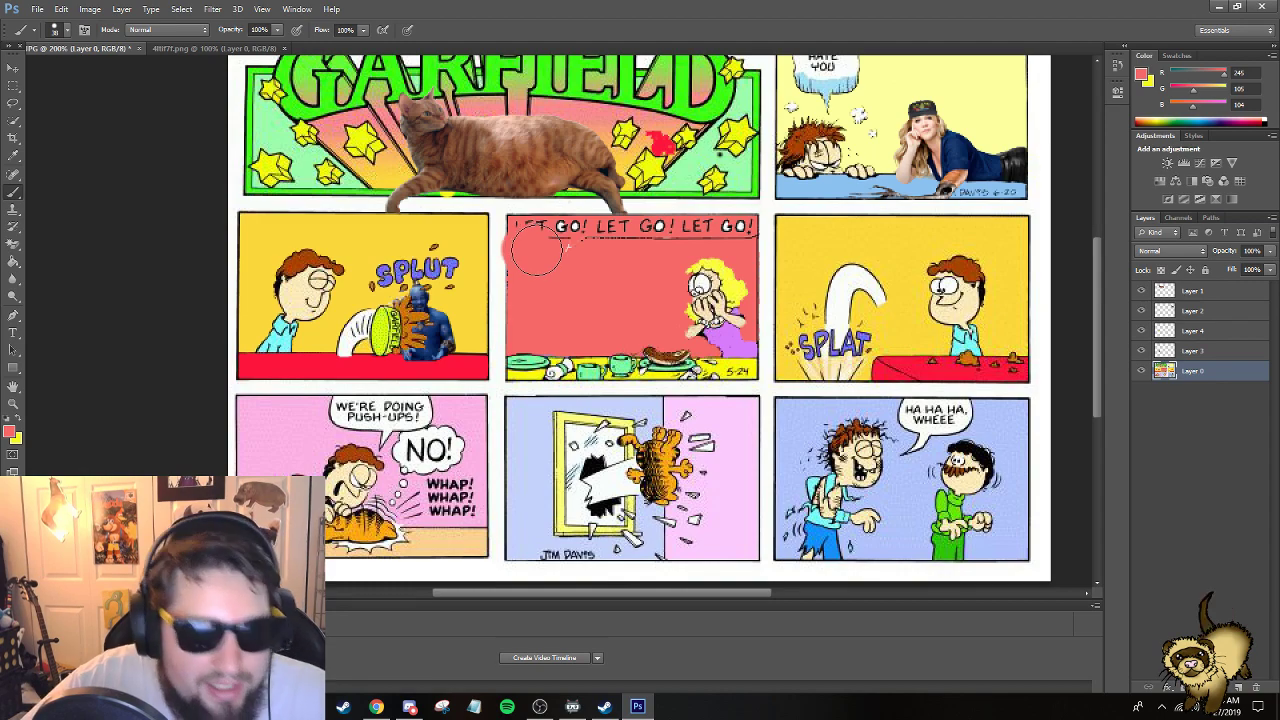
pyautogui.hotkey('alt', 'z')
pyautogui.hotkey('alt', 'z')
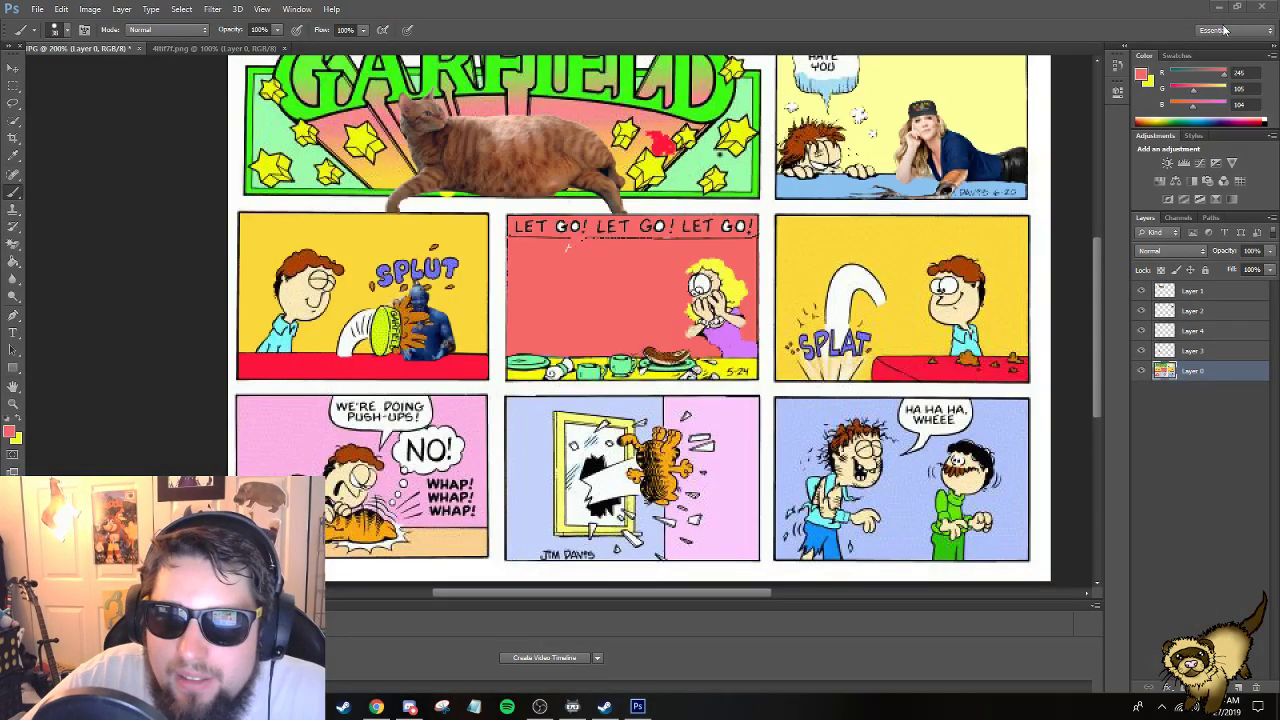
# Reduce the Brush to 10 px and paint red over the whole LET GO caption and its remaining outline.
pyautogui.rightClick(600, 272)
pyautogui.click(586, 252)
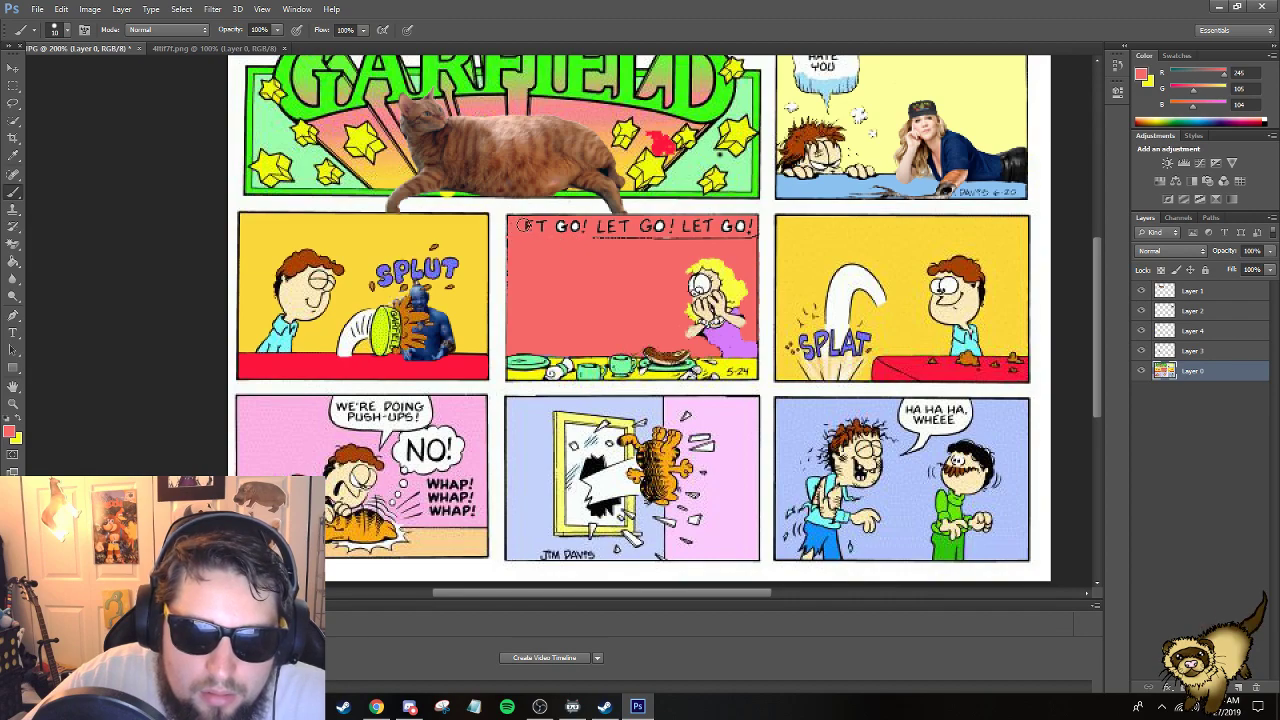
pyautogui.moveTo(525, 225); pyautogui.dragTo(666, 226)
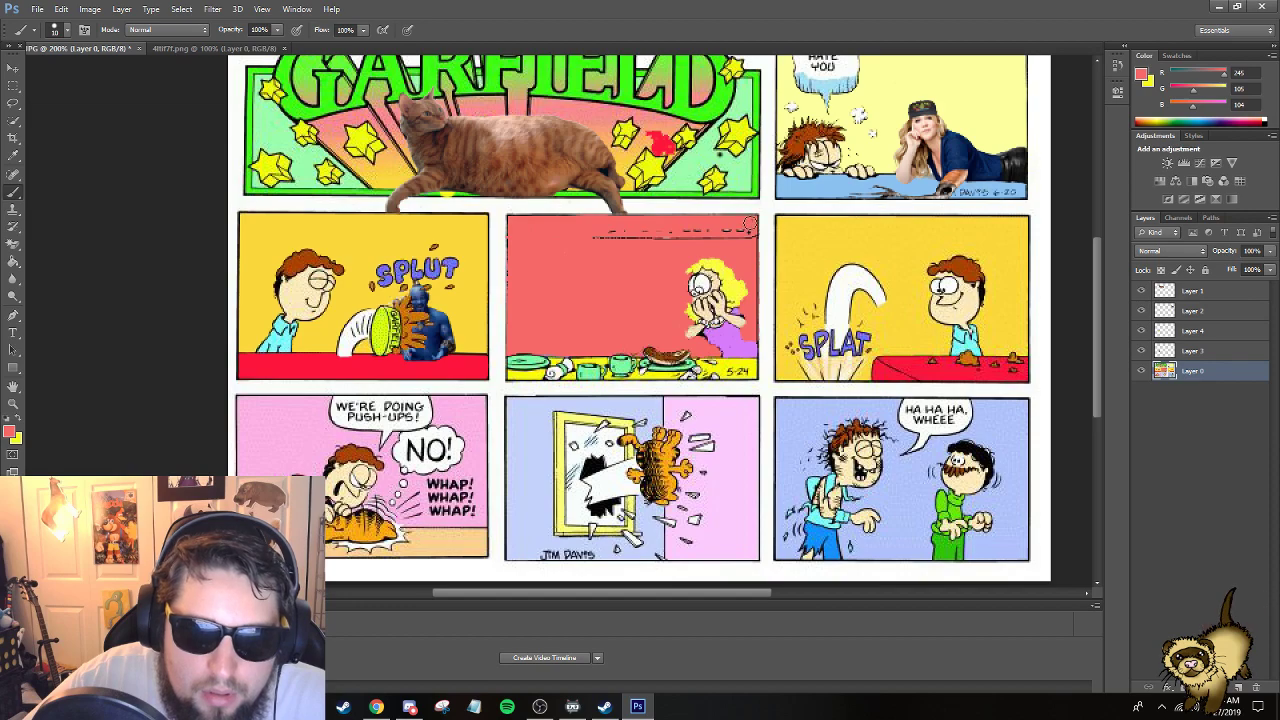
pyautogui.moveTo(667, 243); pyautogui.dragTo(676, 238)
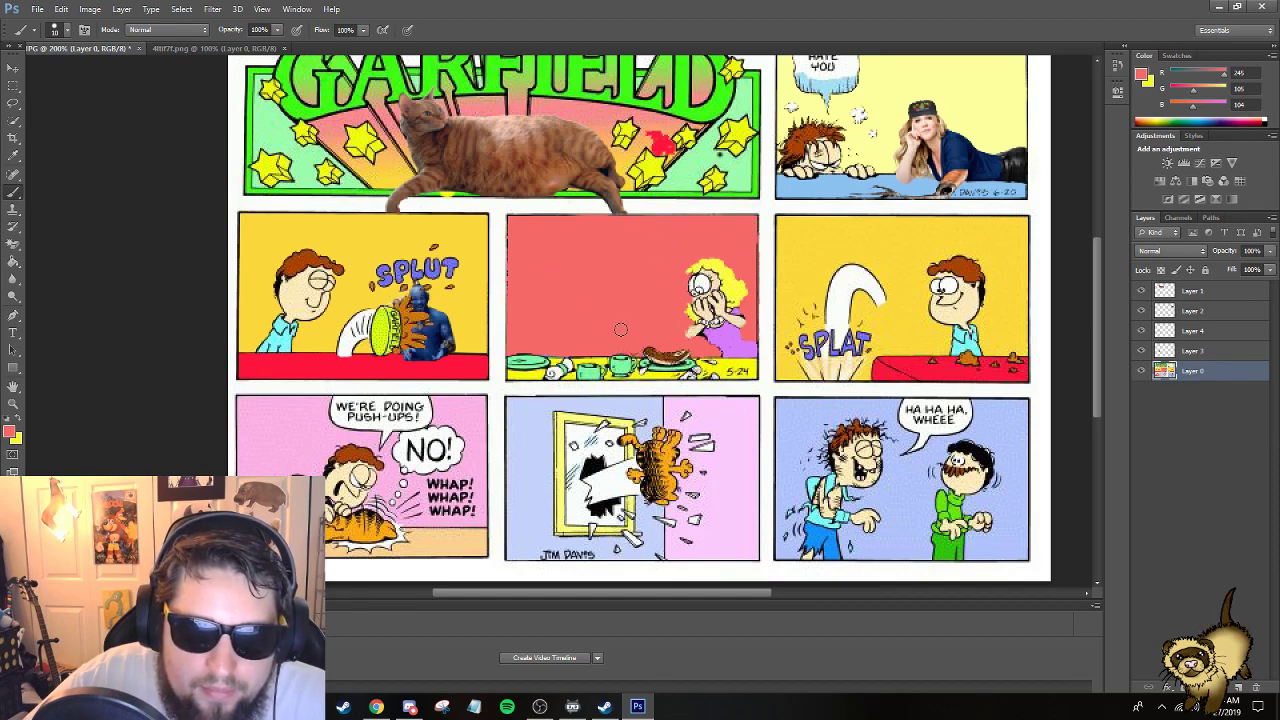
# Switch to Chrome and search images for "evil garfield".
pyautogui.click(376, 706)
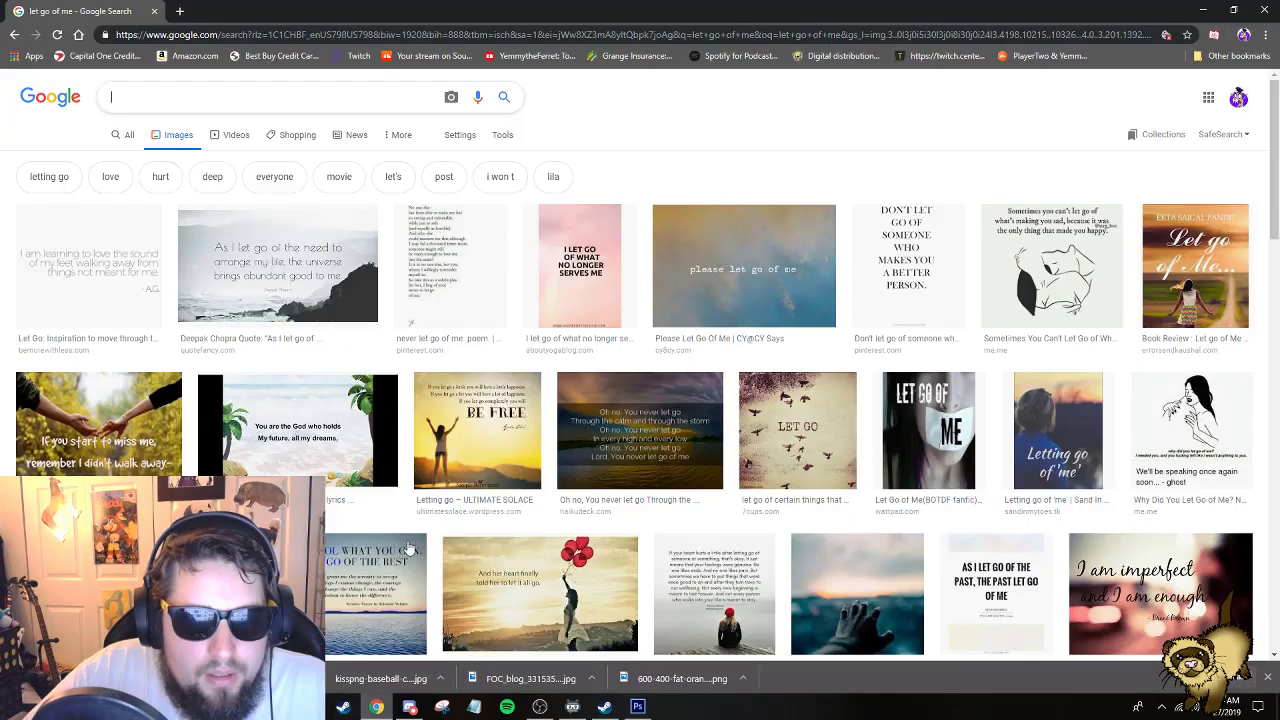
pyautogui.write('evil garfie')
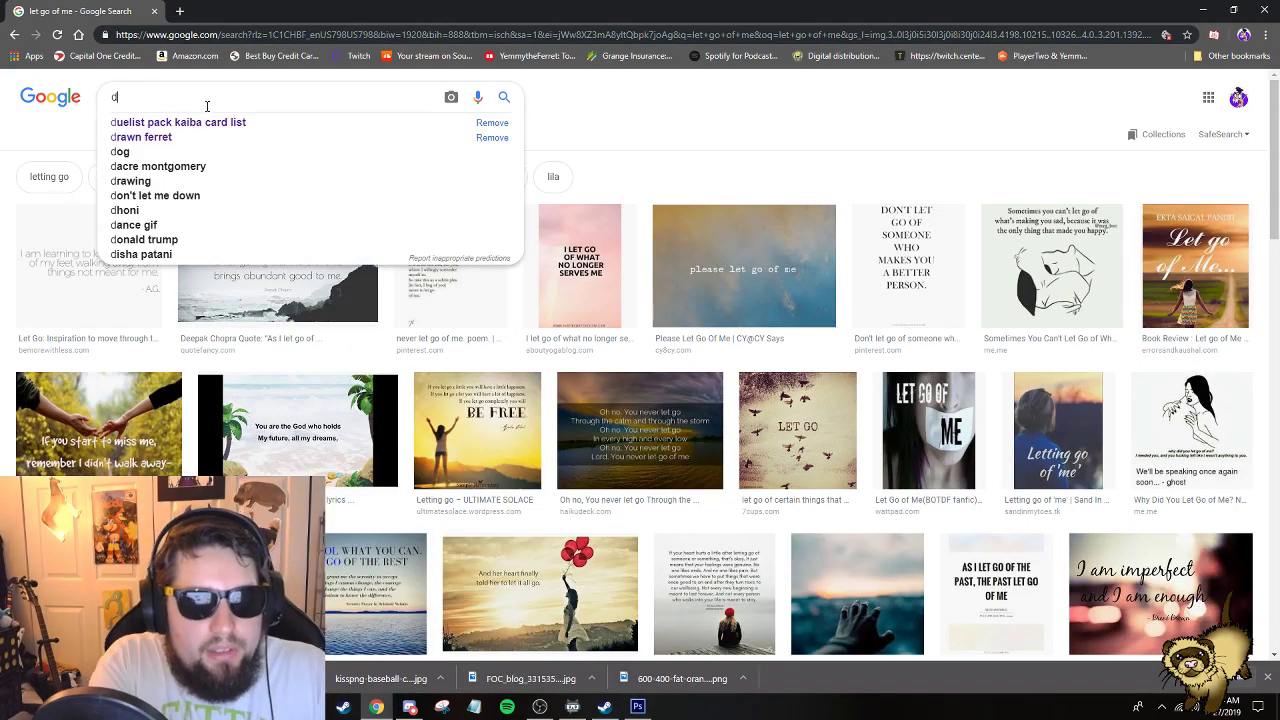
pyautogui.write('ld')
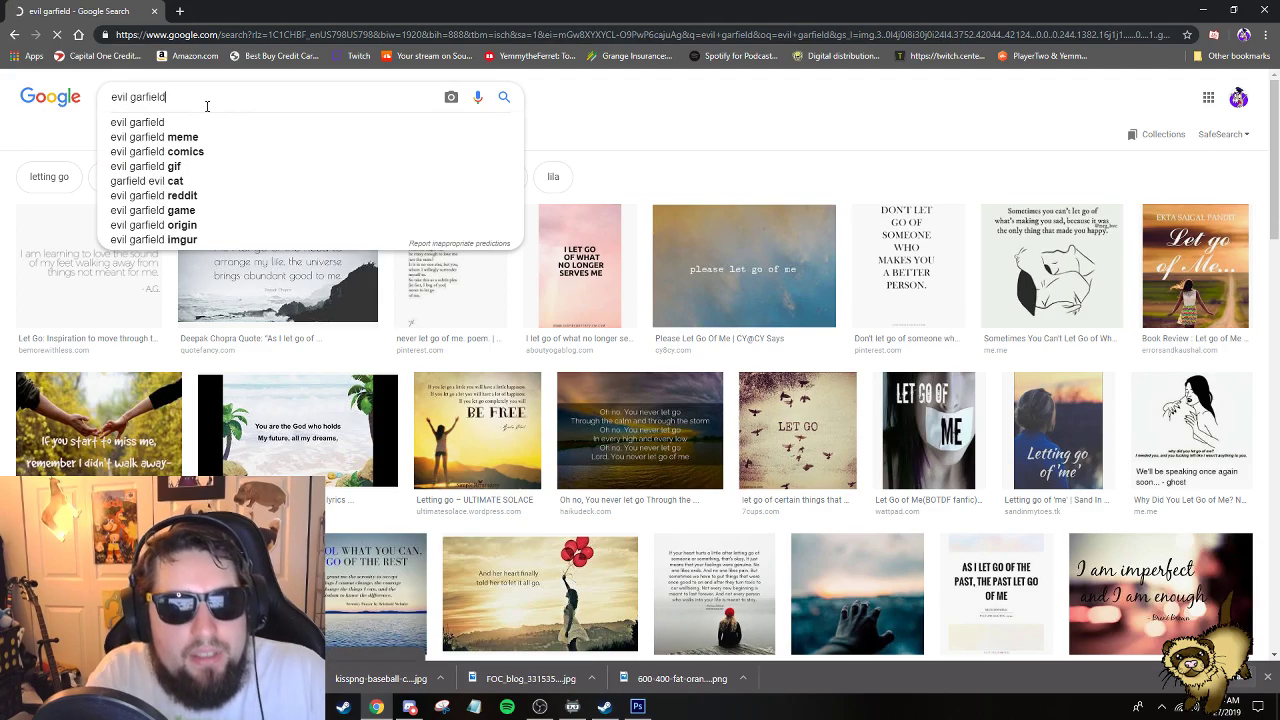
pyautogui.press('Return')
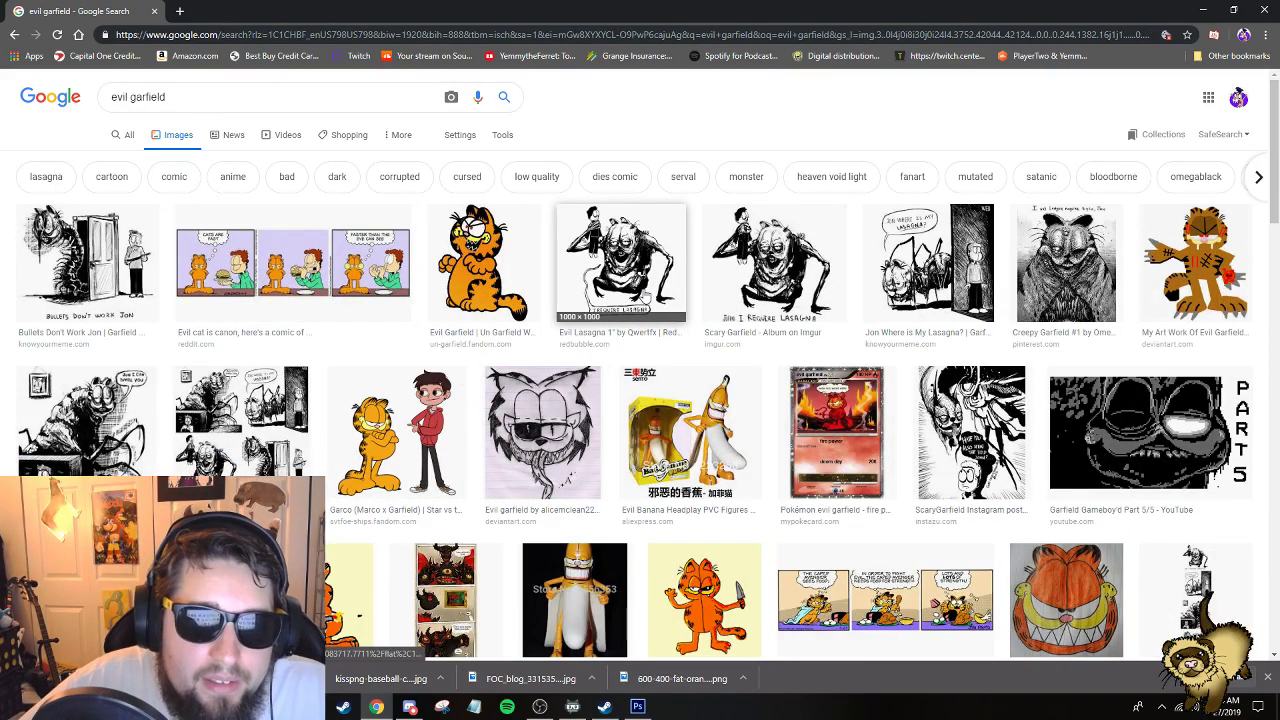
# Preview the "Evil Lasagna 1" drawing of monstrous Garfield holding Jon and save the image to the computer.
pyautogui.click(638, 276)
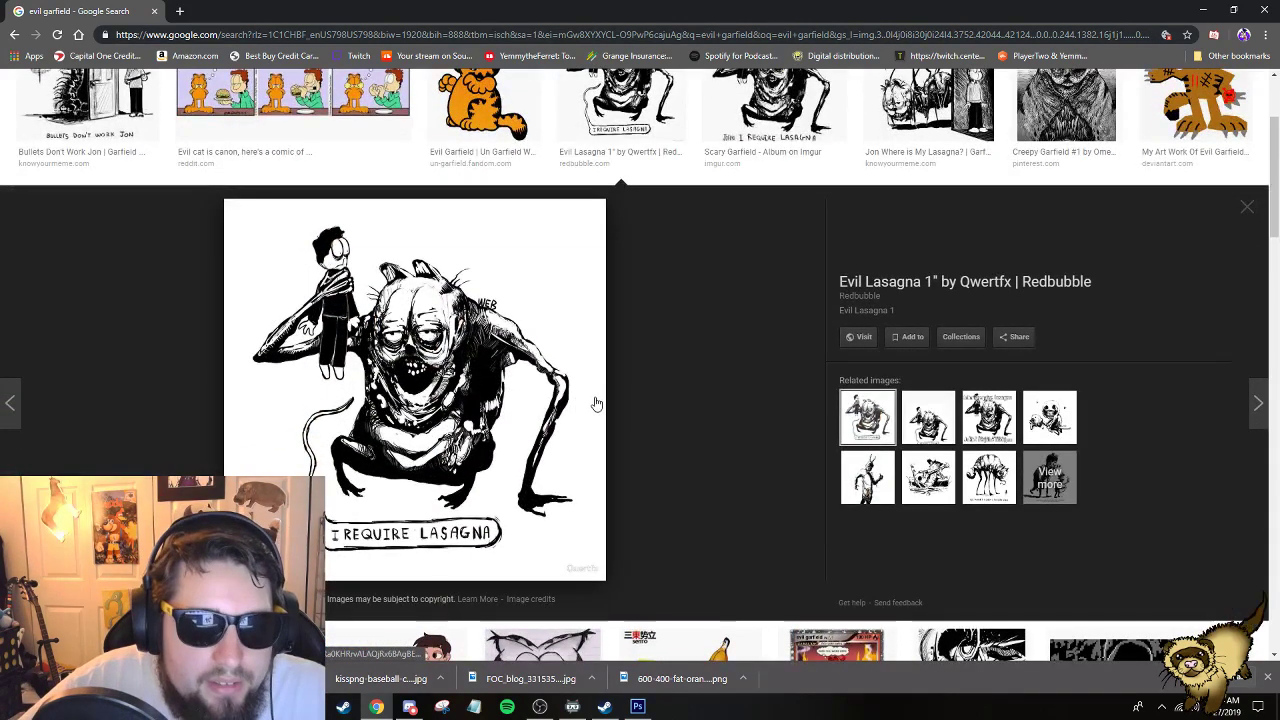
pyautogui.rightClick(424, 380)
pyautogui.click(468, 498)
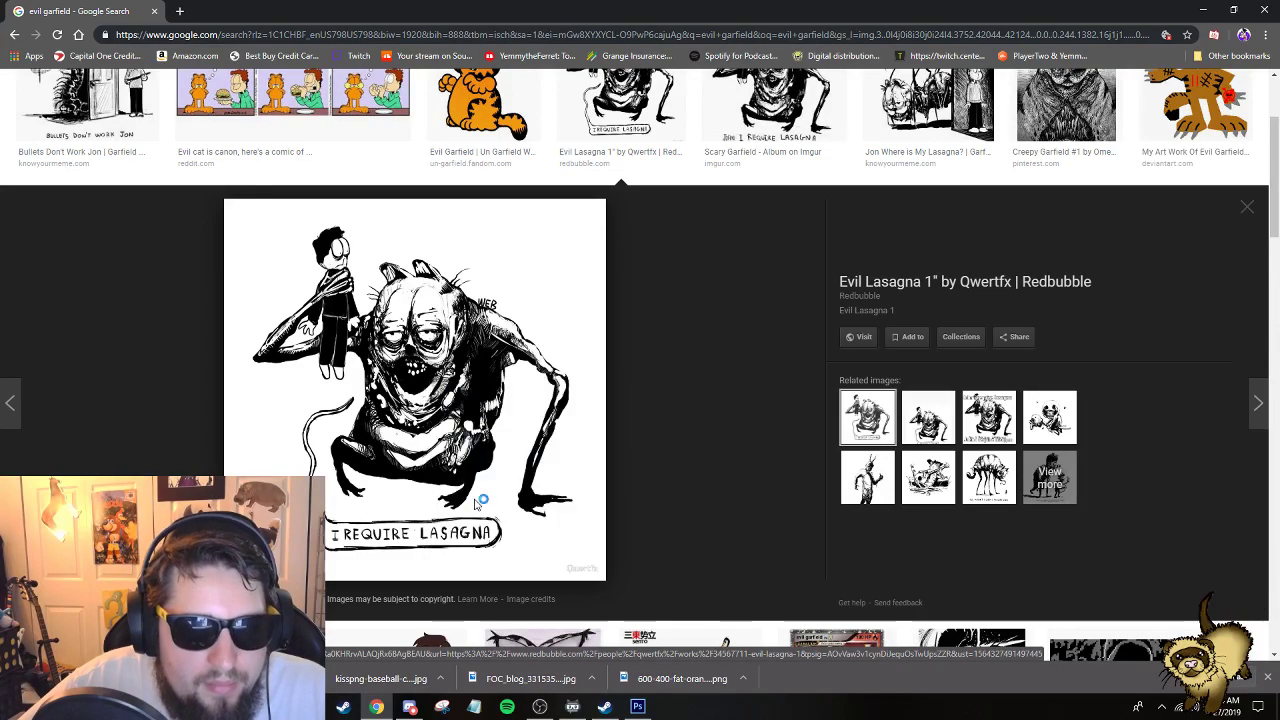
pyautogui.click(529, 342)
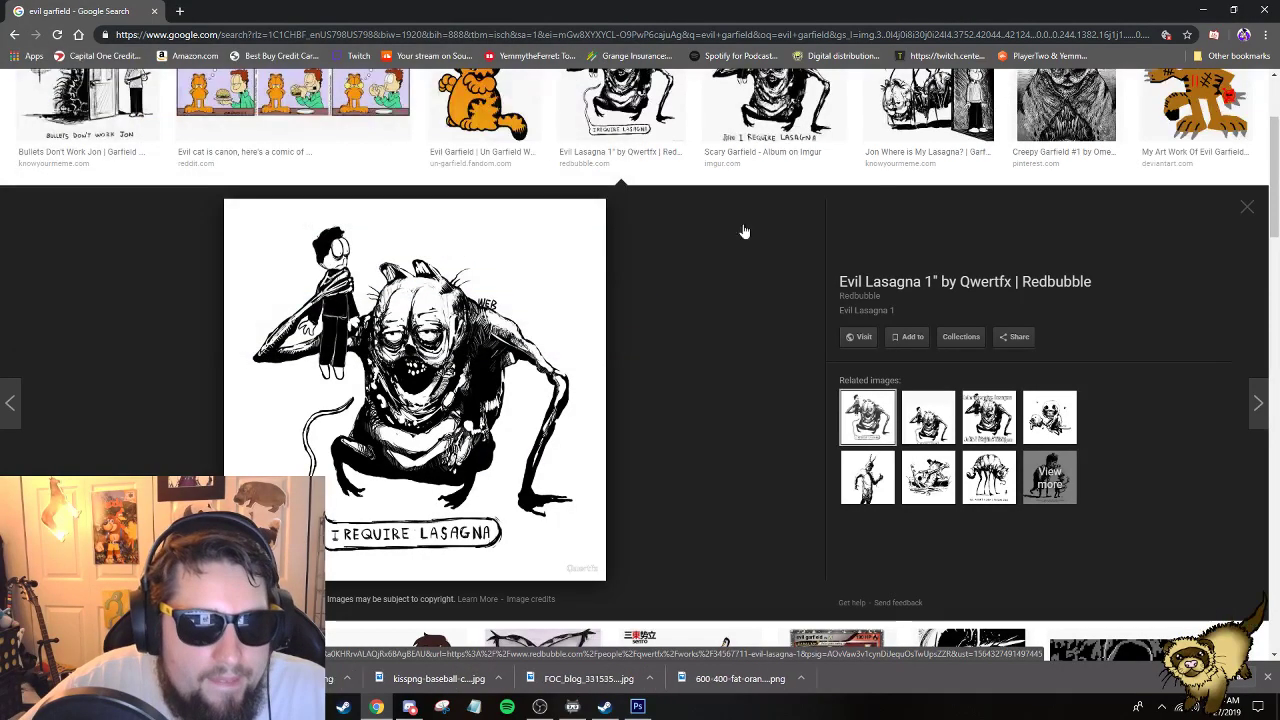
# Return to Photoshop and open the saved monster Garfield image flat,1000x1000,075,f.u1.jpg from its folder, ignoring the invalid ICC profile.
pyautogui.hotkey('alt', 'Tab')
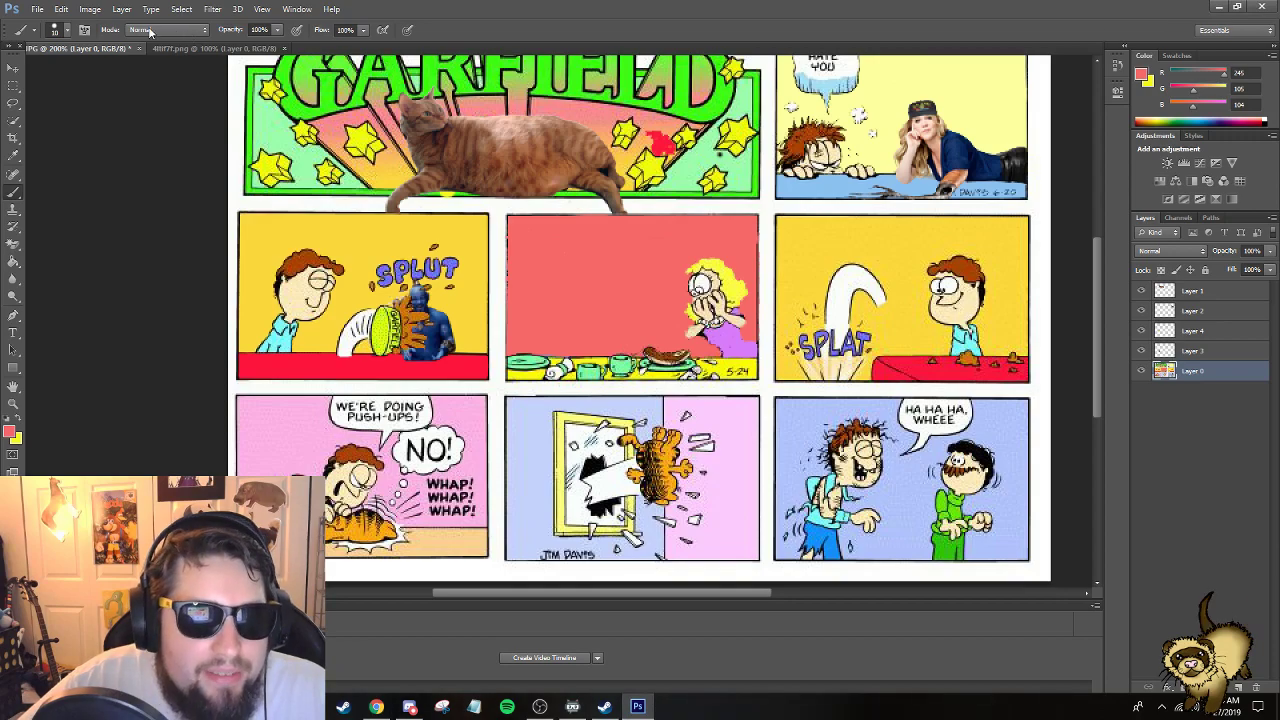
pyautogui.click(37, 9)
pyautogui.click(46, 38)
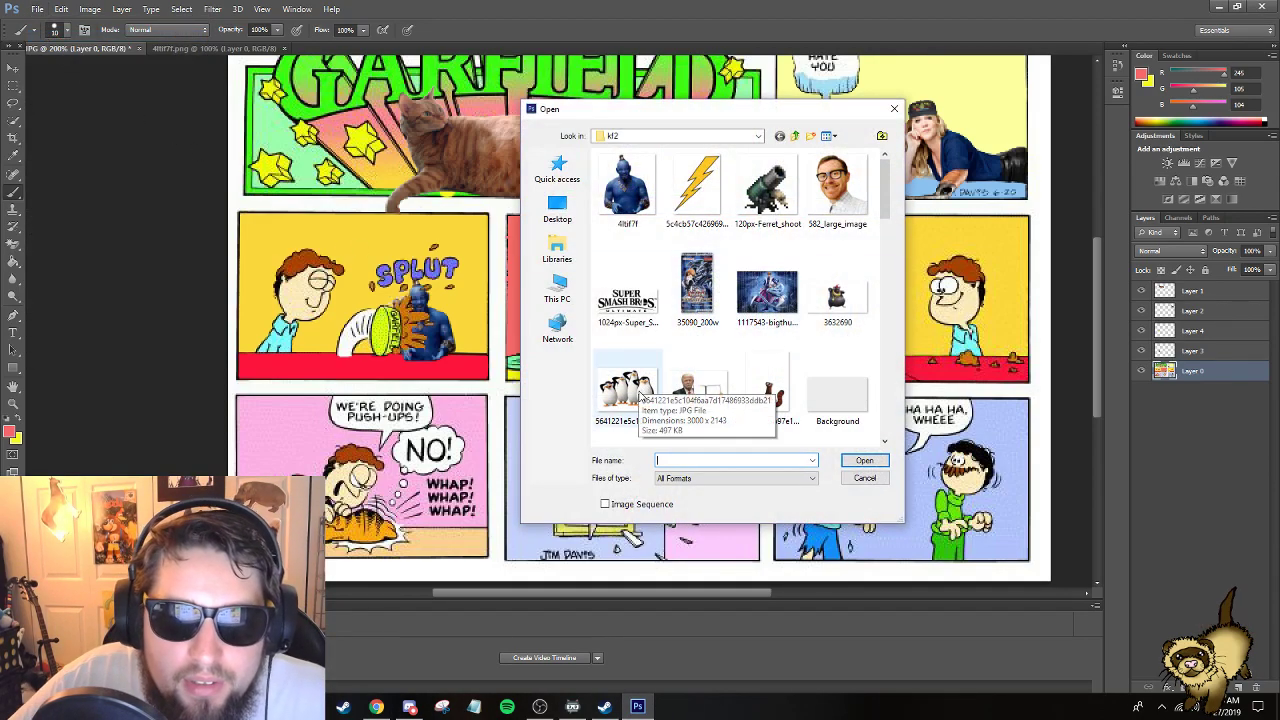
pyautogui.scroll(-5, 785, 294)
pyautogui.scroll(-3, 785, 294)
pyautogui.scroll(10, 785, 294)
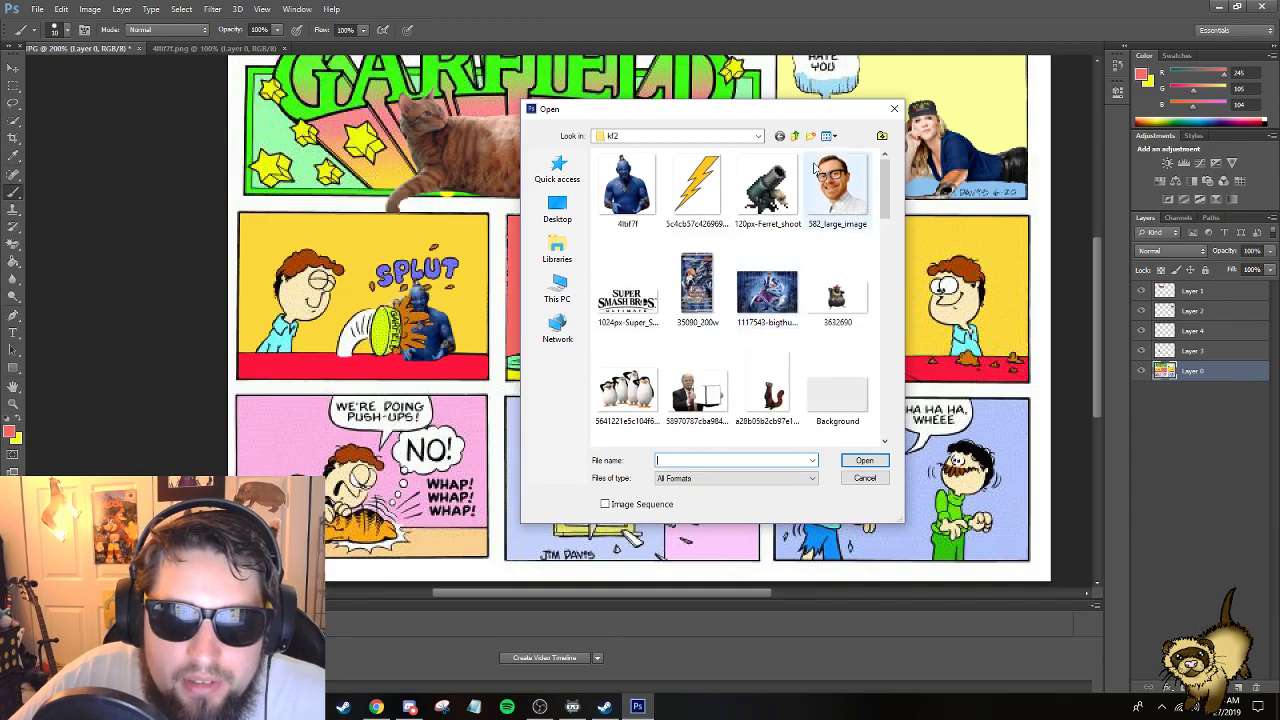
pyautogui.click(796, 136)
pyautogui.doubleClick(766, 290)
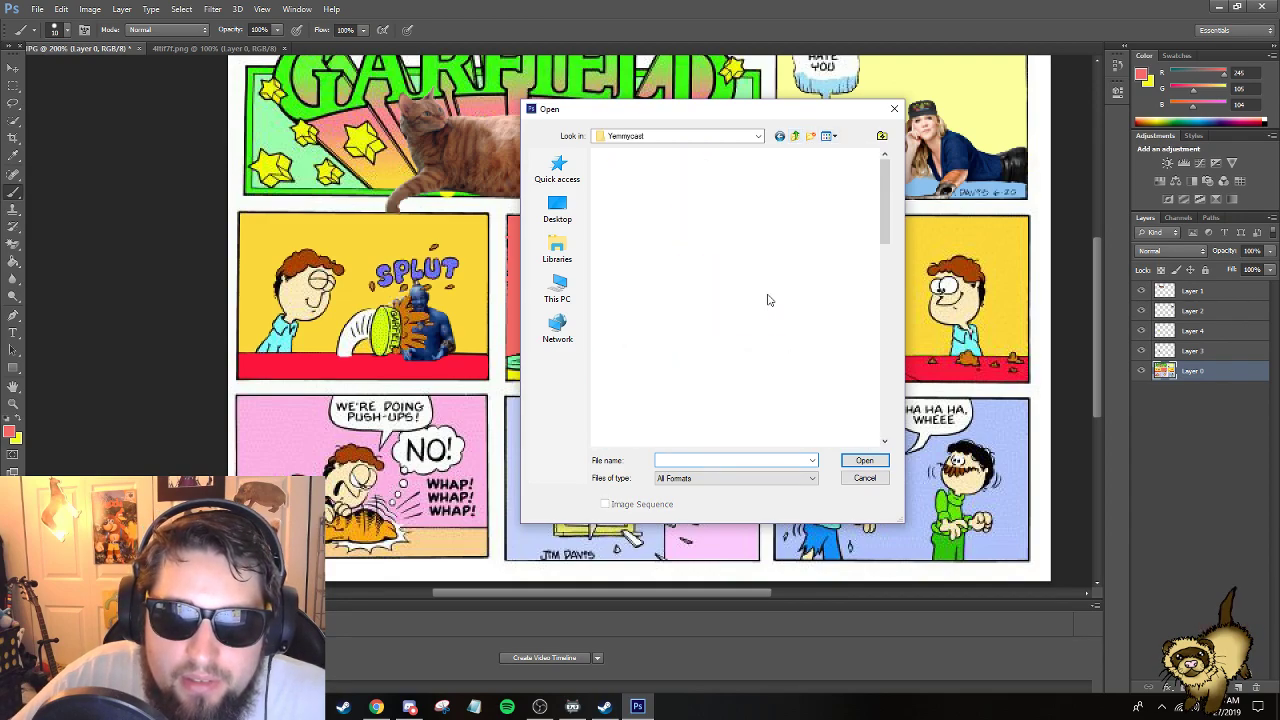
pyautogui.scroll(-3, 745, 283)
pyautogui.scroll(-5, 745, 283)
pyautogui.scroll(10, 700, 290)
pyautogui.doubleClick(606, 290)
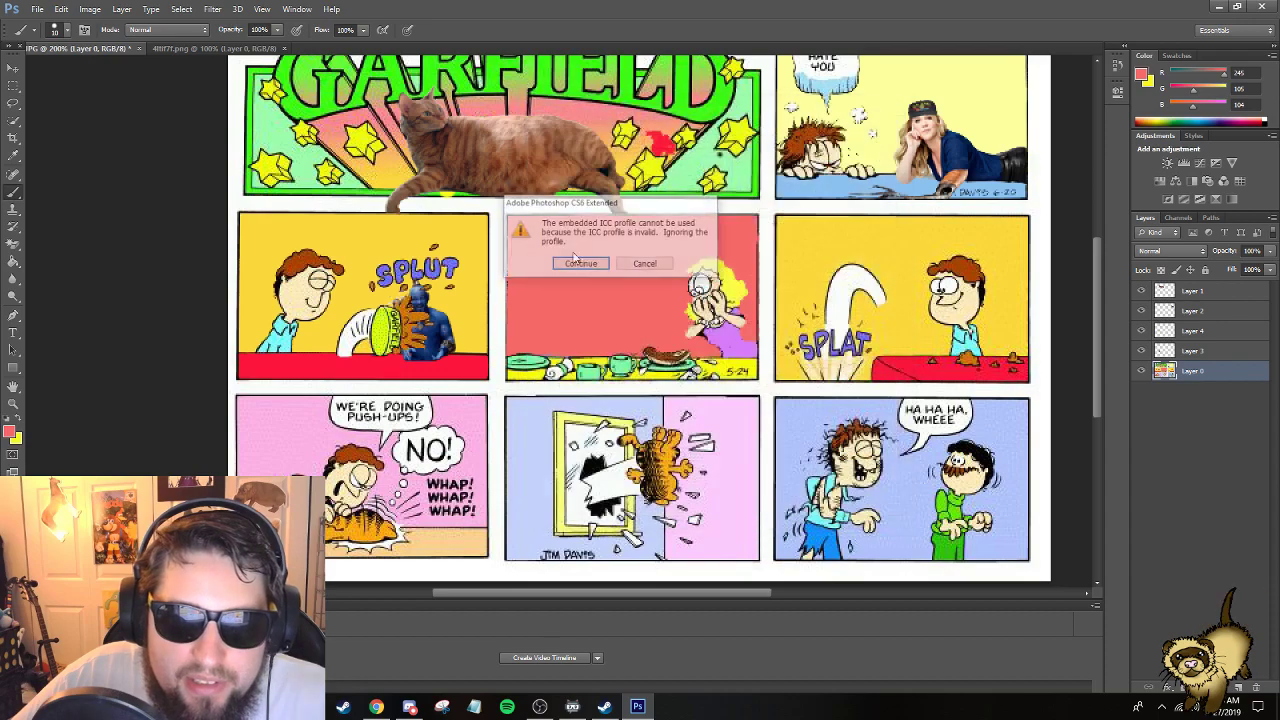
pyautogui.click(571, 266)
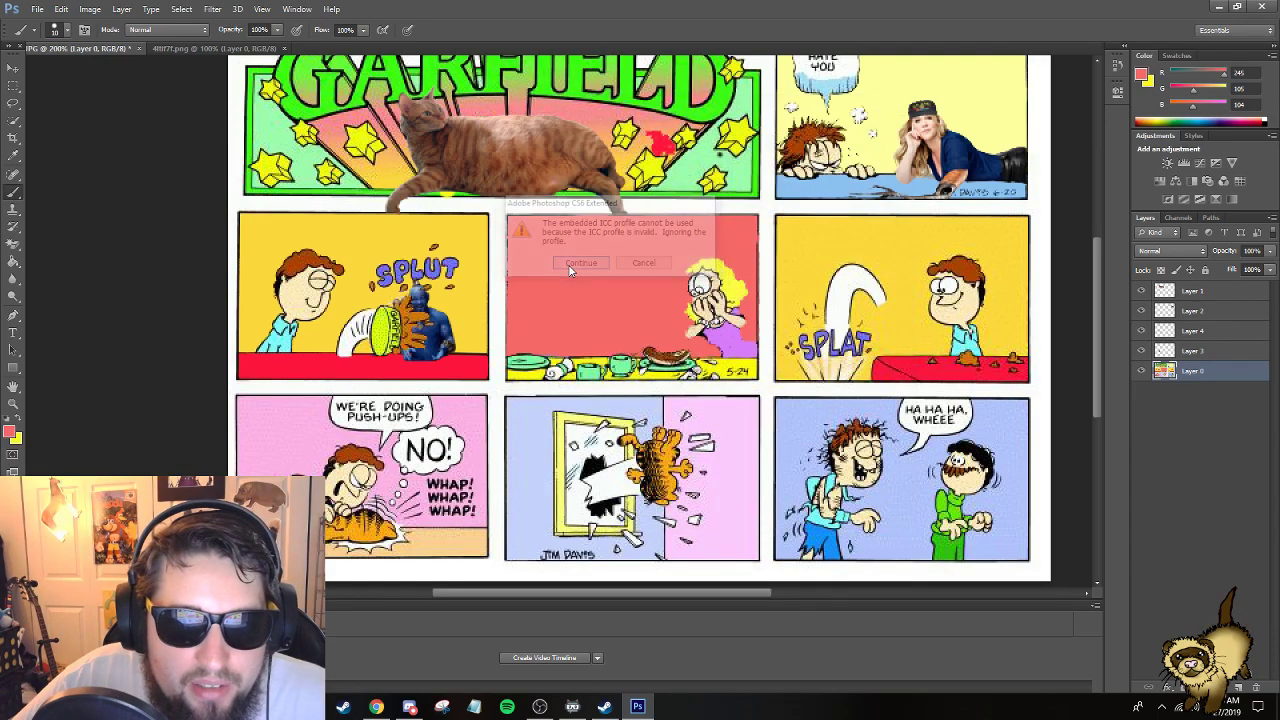
# Remove the monster drawing's white background with the Magic Eraser and erase the I REQUIRE LASAGNA speech bubble with its tail.
pyautogui.click(17, 249)
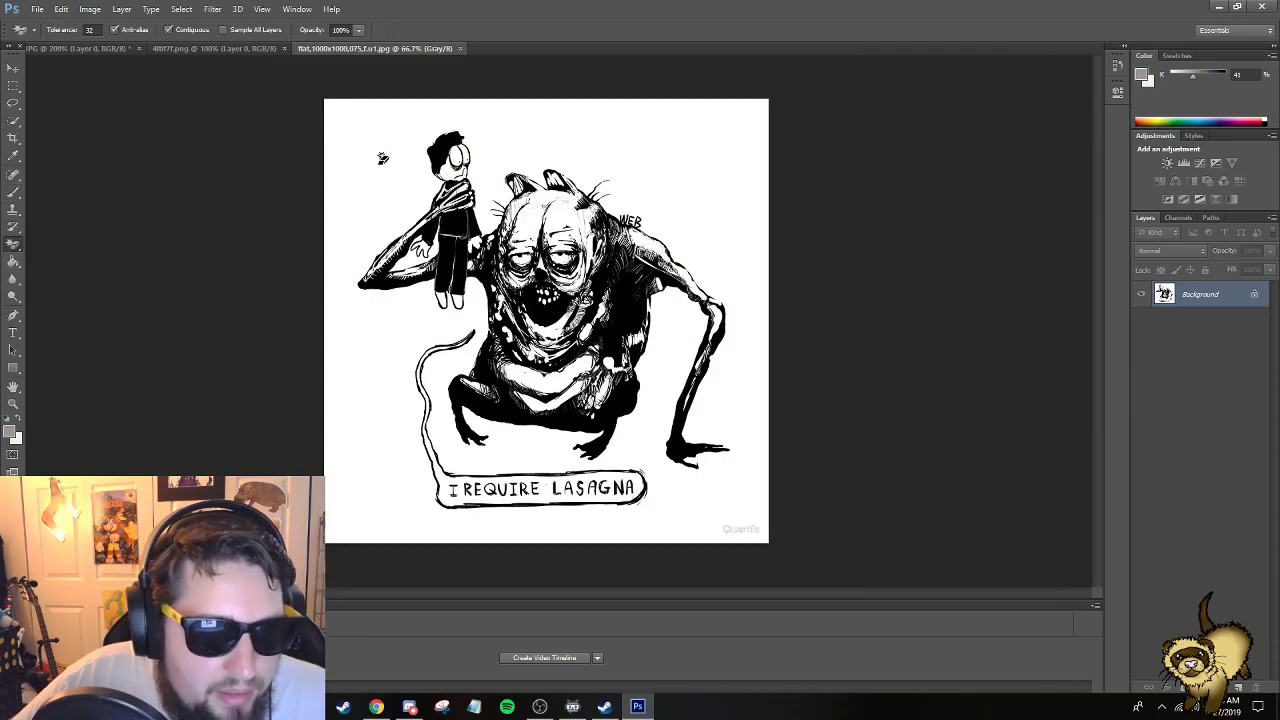
pyautogui.click(378, 168)
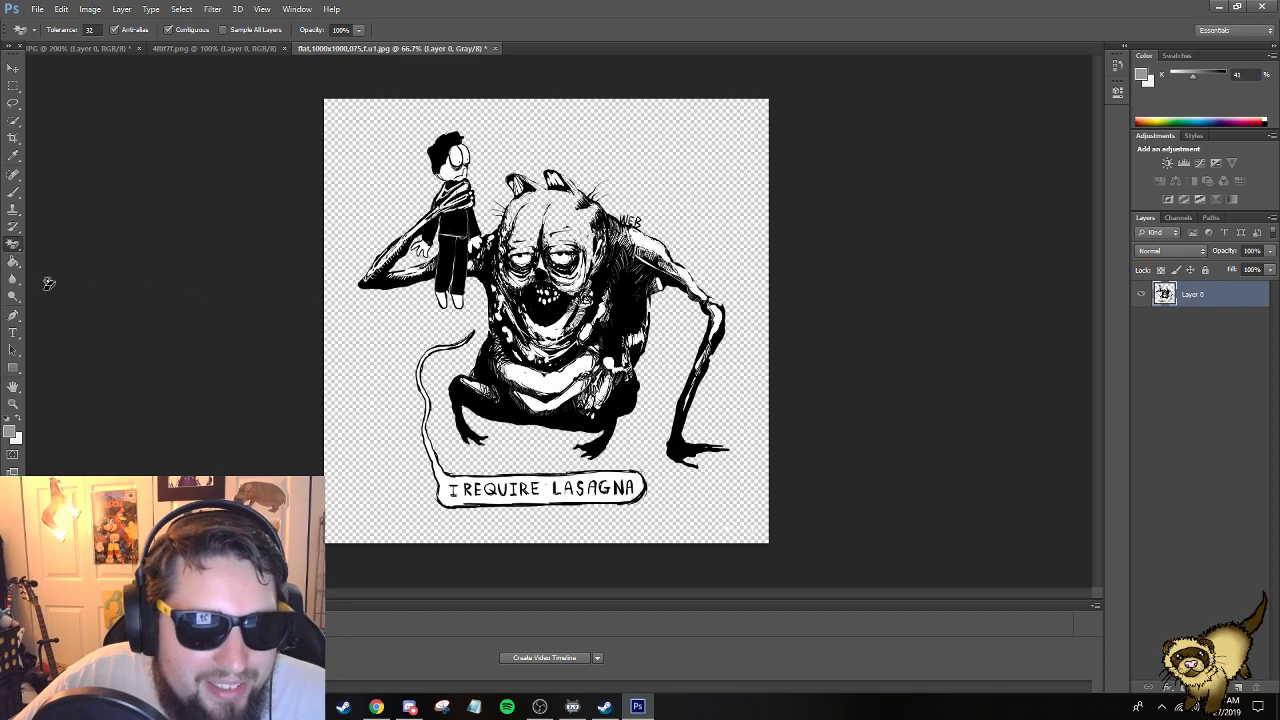
pyautogui.rightClick(17, 247)
pyautogui.click(60, 244)
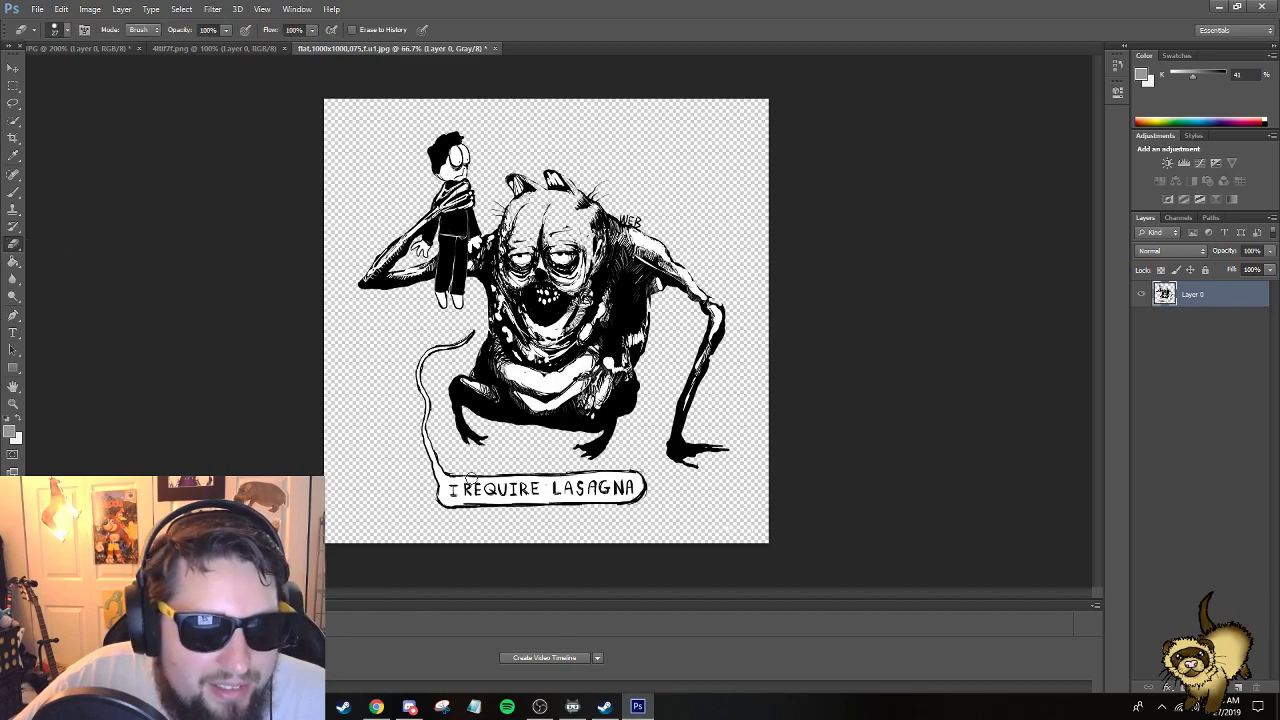
pyautogui.moveTo(440, 478)
pyautogui.mouseDown()
pyautogui.moveTo(489, 473)
pyautogui.moveTo(457, 482)
pyautogui.moveTo(642, 471)
pyautogui.moveTo(593, 472)
pyautogui.moveTo(660, 486)
pyautogui.mouseUp()
pyautogui.moveTo(560, 492)
pyautogui.mouseDown()
pyautogui.moveTo(489, 505)
pyautogui.moveTo(532, 506)
pyautogui.moveTo(497, 485)
pyautogui.moveTo(574, 488)
pyautogui.mouseUp()
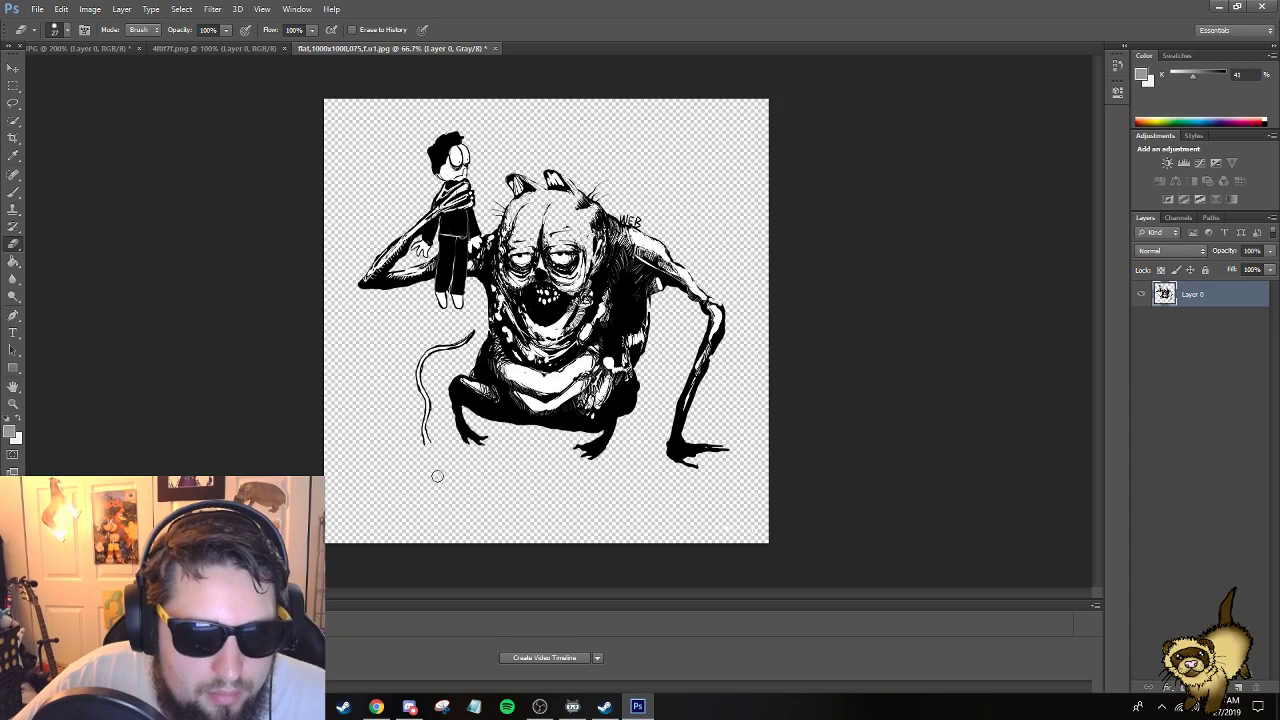
pyautogui.moveTo(437, 476); pyautogui.dragTo(418, 401)
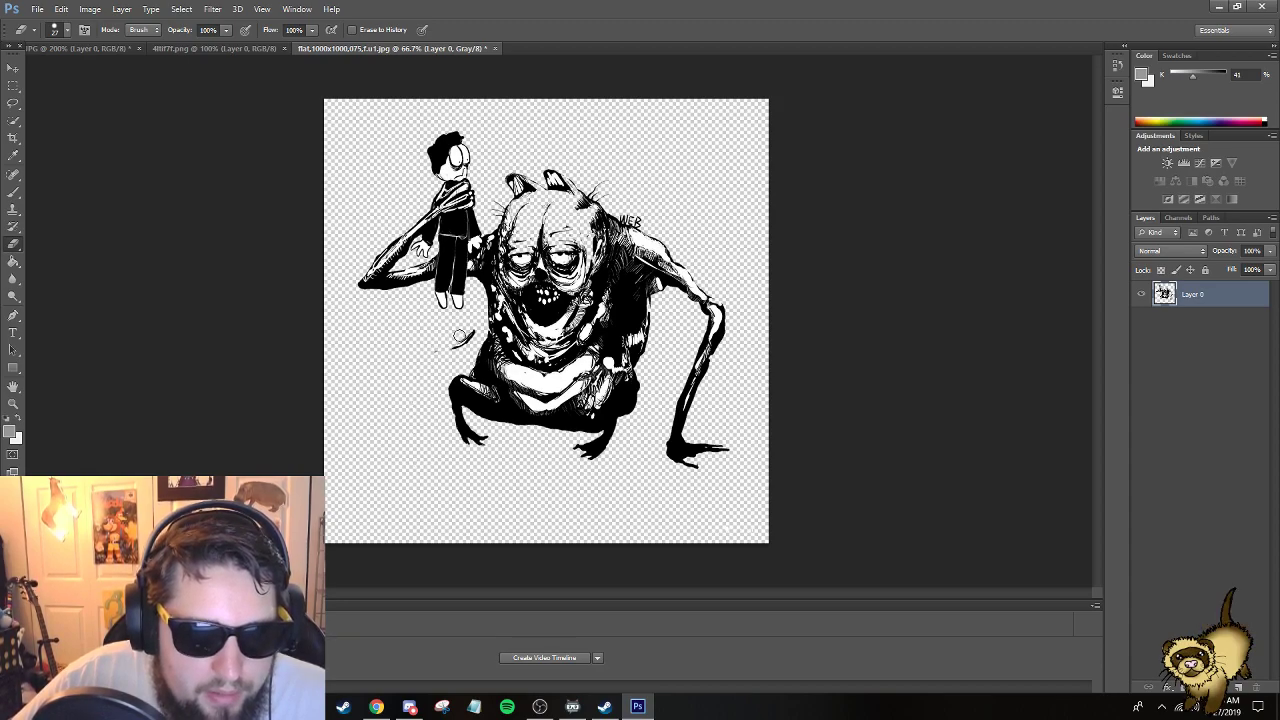
# Move the monster cutout into the Garfield comic, scale it to about 13.6% and place it in the red panel.
pyautogui.press('v')
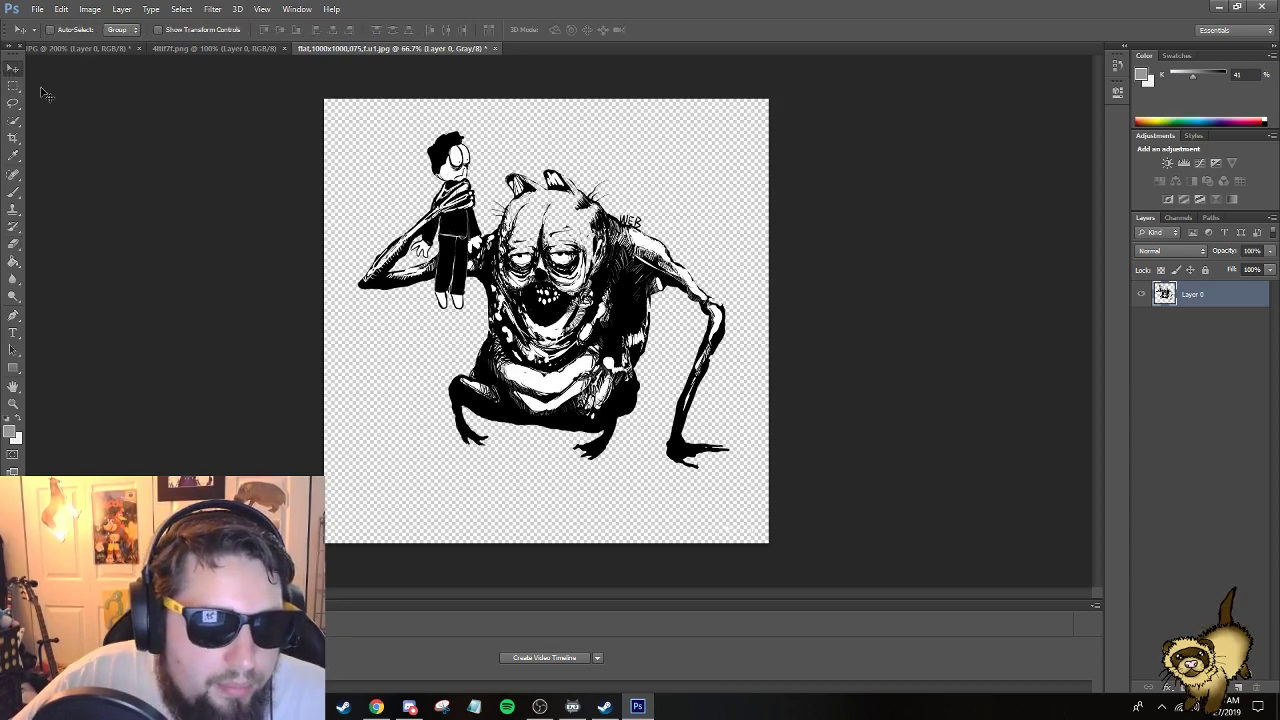
pyautogui.moveTo(558, 252)
pyautogui.mouseDown()
pyautogui.moveTo(285, 152)
pyautogui.moveTo(148, 46)
pyautogui.moveTo(177, 137)
pyautogui.moveTo(598, 312)
pyautogui.mouseUp()
pyautogui.hotkey('ctrl', 't')
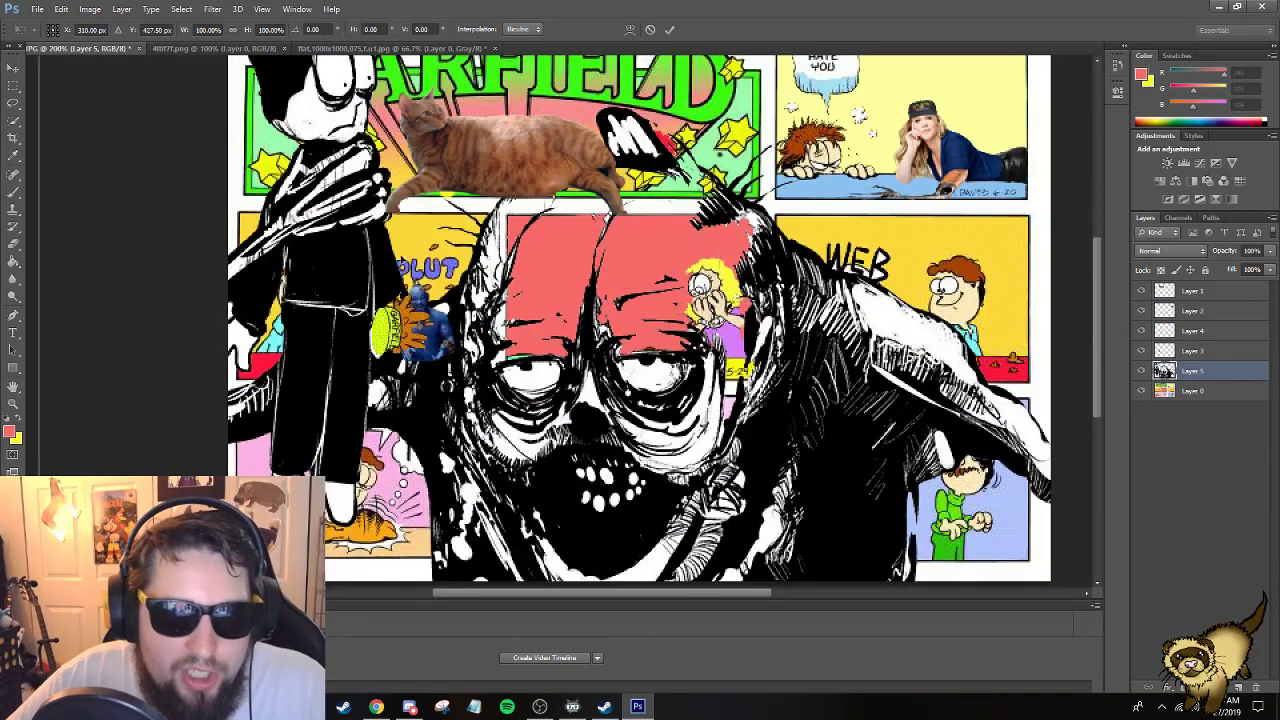
pyautogui.moveTo(77, 131); pyautogui.dragTo(313, 265)
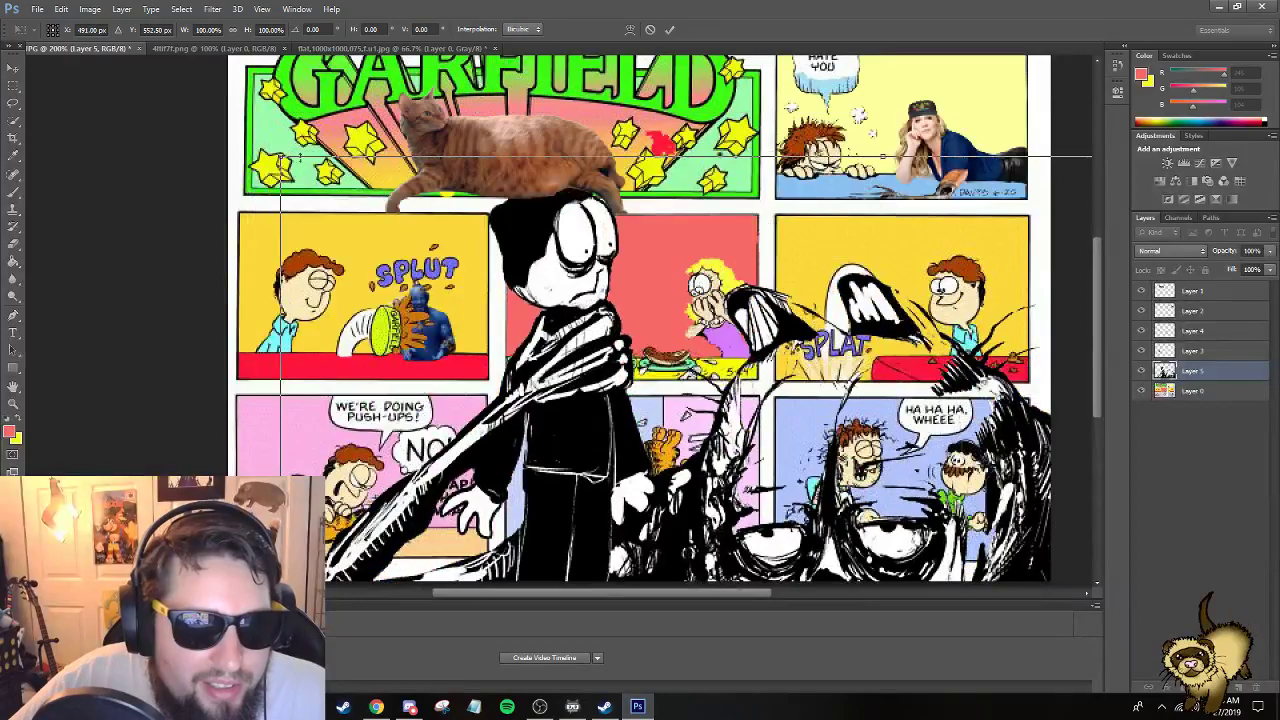
pyautogui.moveTo(281, 155); pyautogui.dragTo(514, 290)
pyautogui.moveTo(660, 287); pyautogui.dragTo(666, 271)
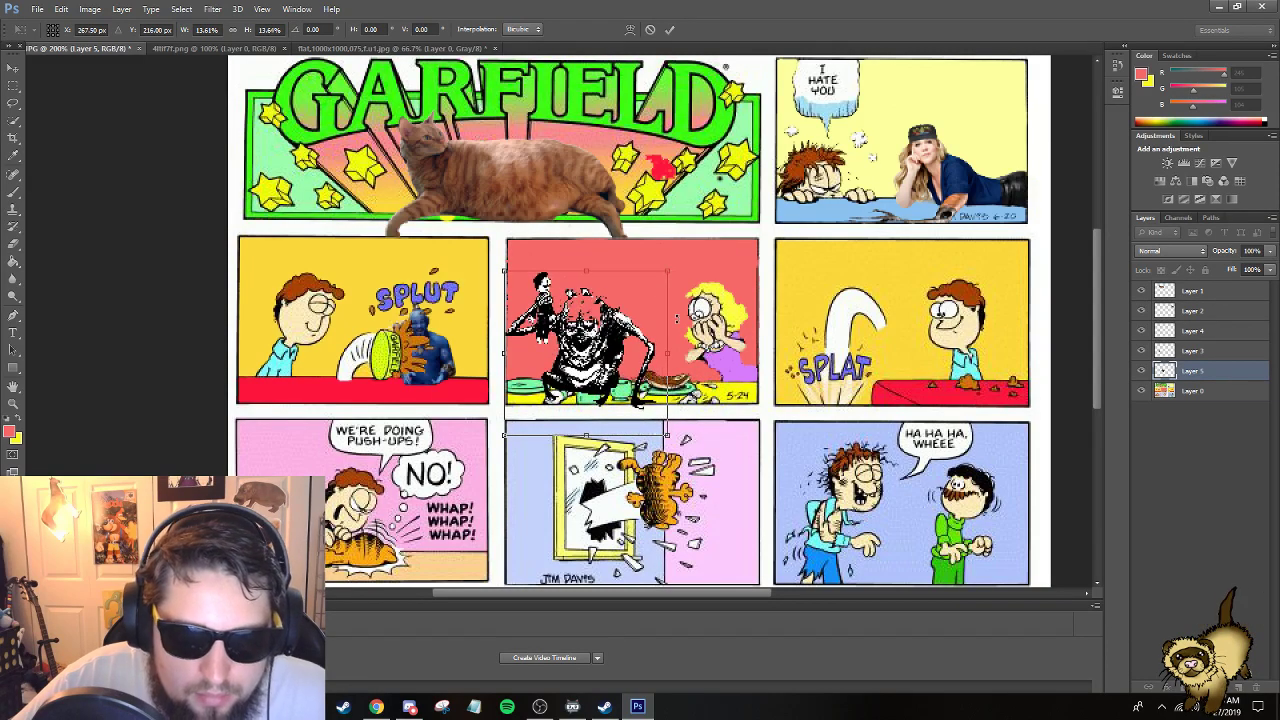
pyautogui.press('Return')
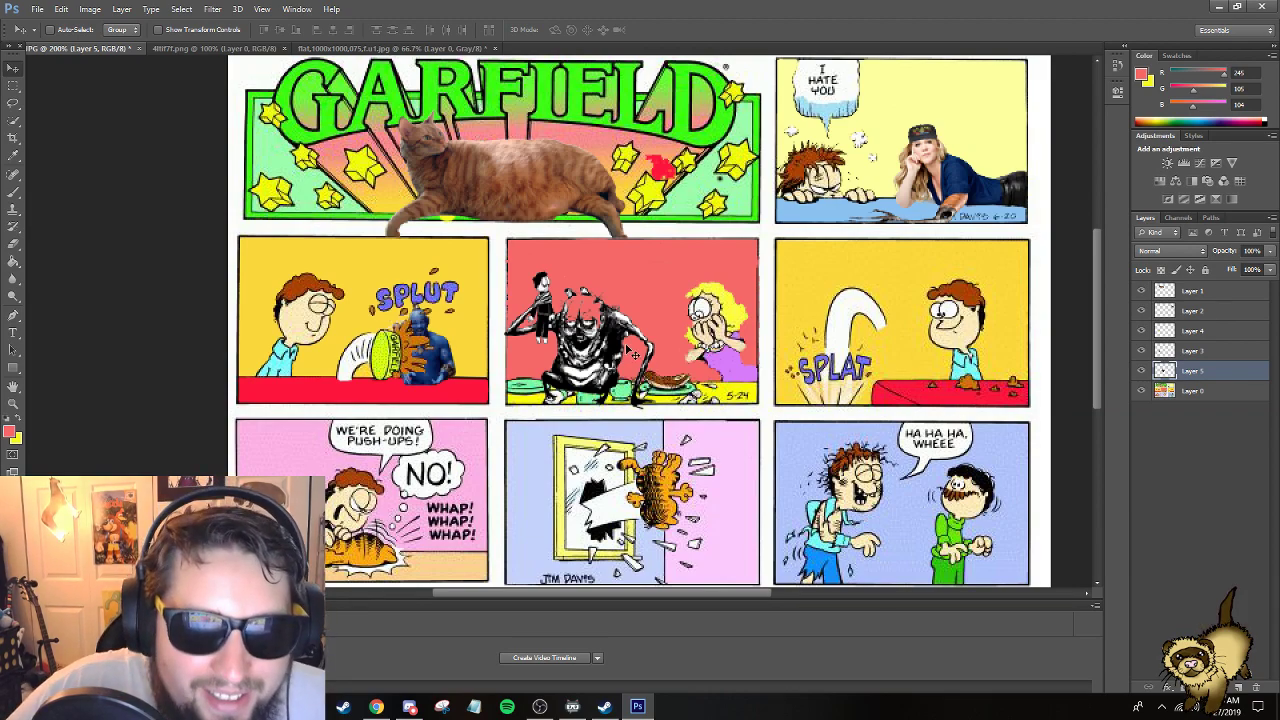
# Nudge the monster slightly further into the red panel and erase its legs and hand where they overlap the table.
pyautogui.moveTo(625, 341); pyautogui.dragTo(629, 341)
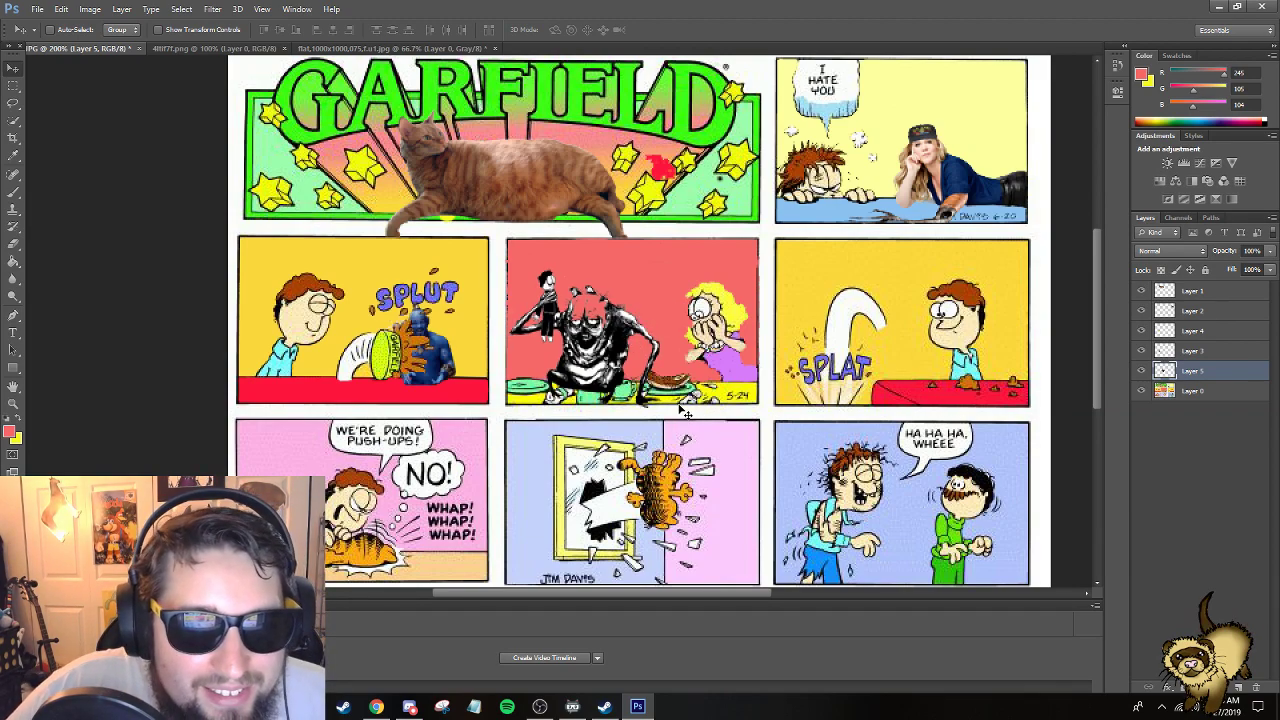
pyautogui.click(10, 242)
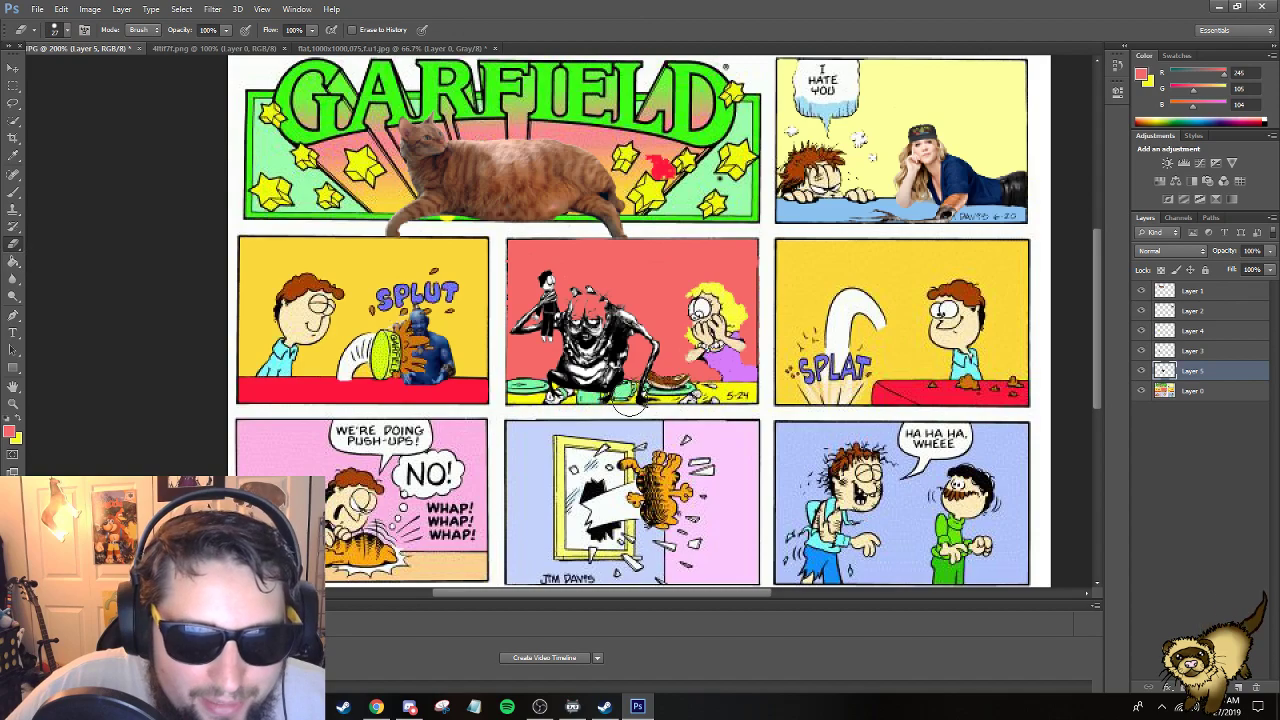
pyautogui.moveTo(645, 405)
pyautogui.mouseDown()
pyautogui.moveTo(549, 403)
pyautogui.moveTo(622, 403)
pyautogui.moveTo(540, 404)
pyautogui.mouseUp()
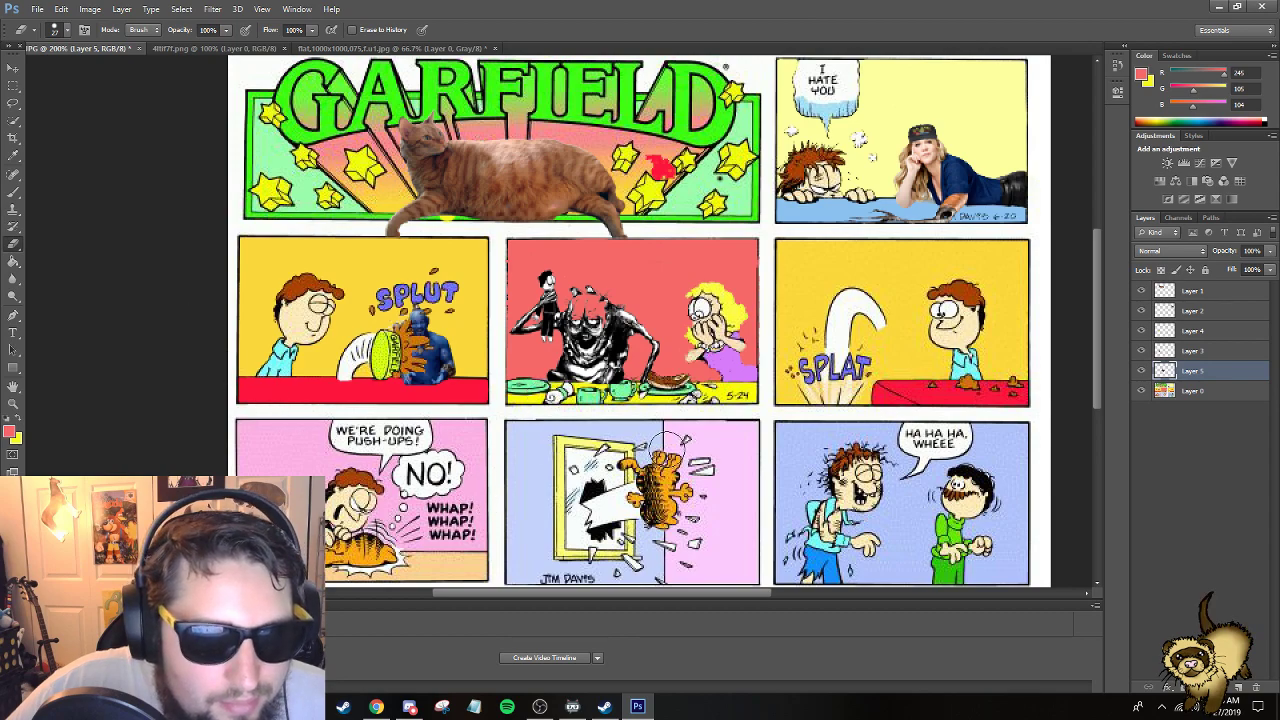
pyautogui.moveTo(656, 408); pyautogui.dragTo(632, 404)
# Transform the monster so it sits lower behind the table and erase the parts of its body that cover the tabletop.
pyautogui.click(14, 70)
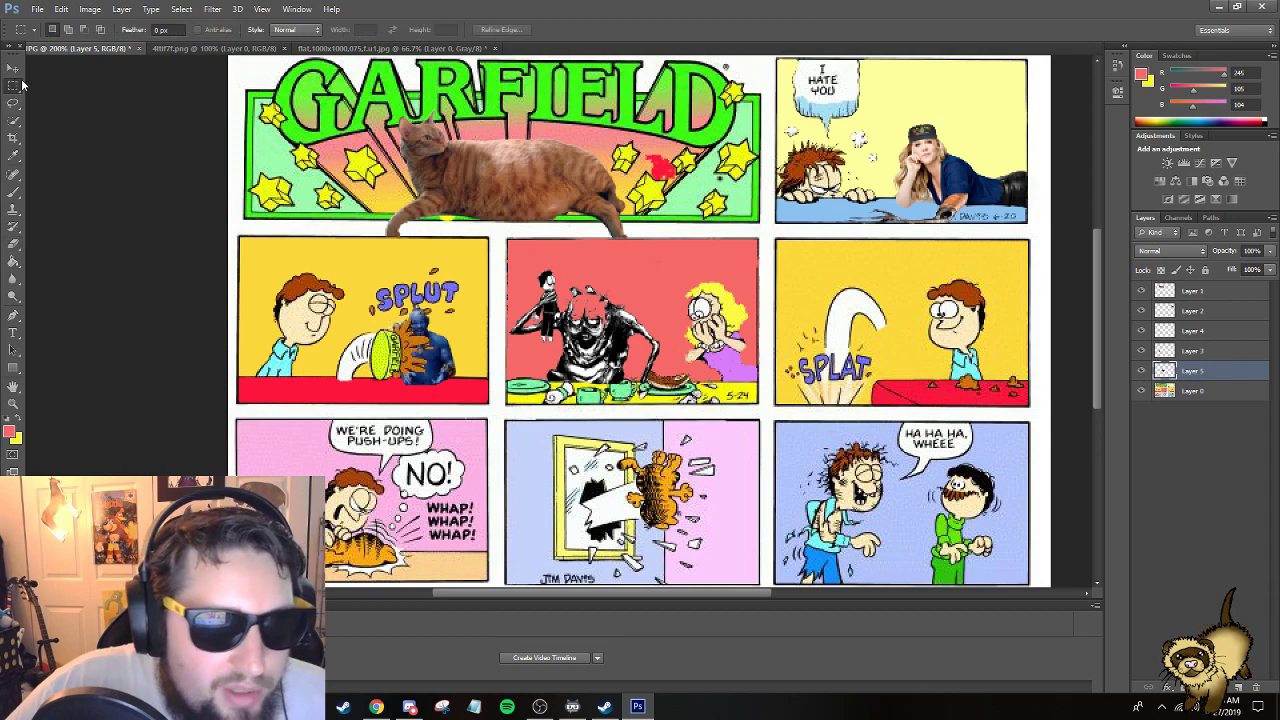
pyautogui.hotkey('ctrl', 't')
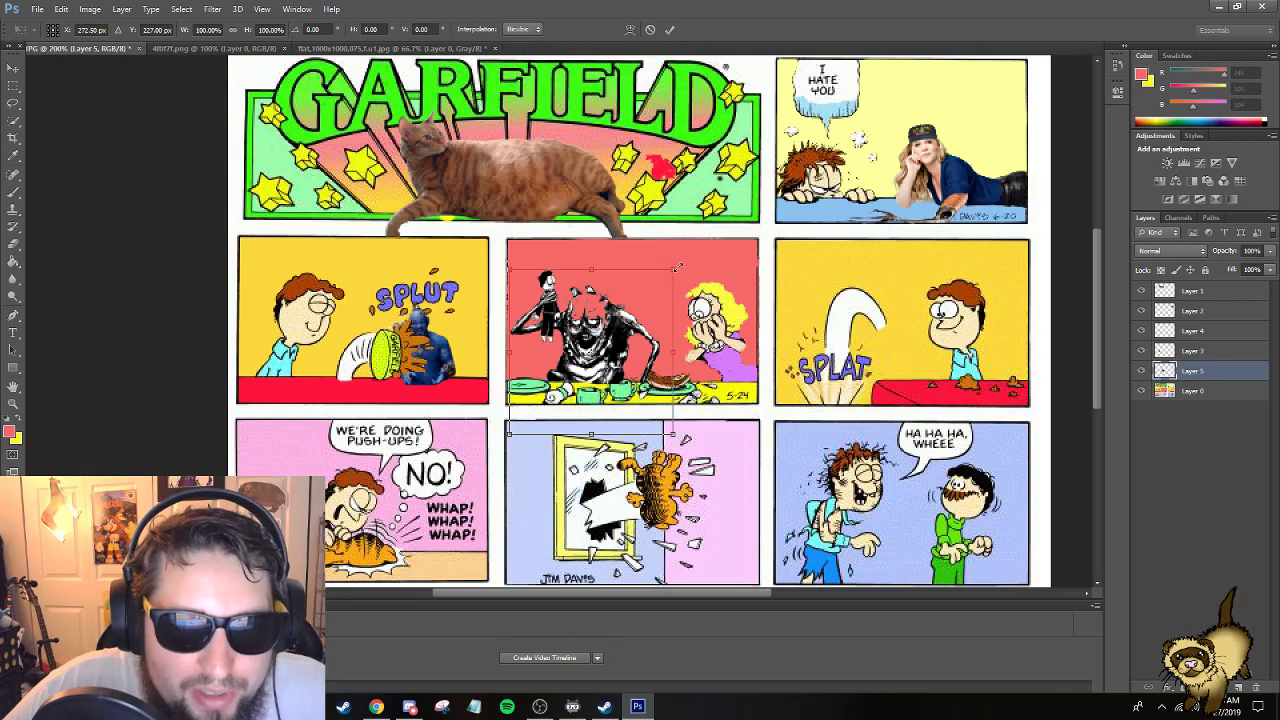
pyautogui.moveTo(676, 264); pyautogui.dragTo(858, 80)
pyautogui.moveTo(683, 238); pyautogui.dragTo(610, 340)
pyautogui.moveTo(787, 183); pyautogui.dragTo(729, 222)
pyautogui.moveTo(625, 290); pyautogui.dragTo(622, 294)
pyautogui.moveTo(722, 225); pyautogui.dragTo(610, 330)
pyautogui.press('Return')
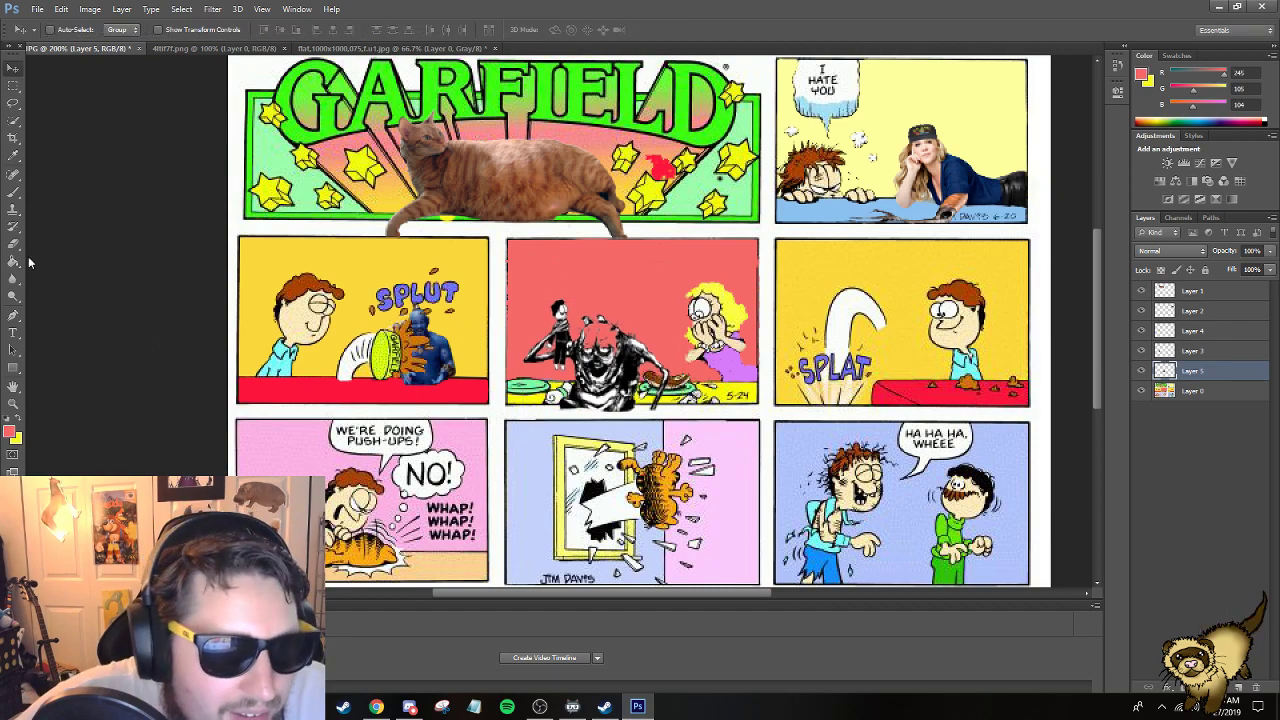
pyautogui.press('e')
pyautogui.moveTo(648, 420)
pyautogui.mouseDown()
pyautogui.moveTo(564, 412)
pyautogui.moveTo(649, 415)
pyautogui.moveTo(566, 405)
pyautogui.moveTo(650, 405)
pyautogui.mouseUp()
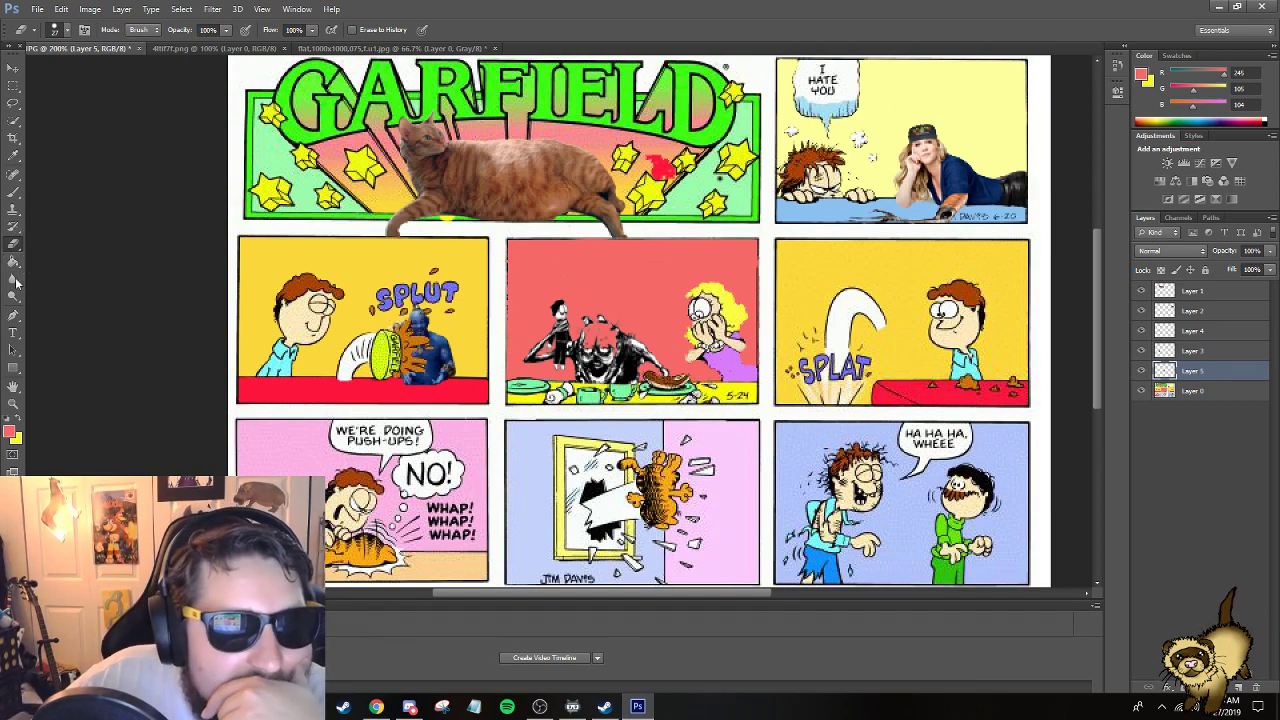
# Try to select the see-through areas of the monster's head with the Quick Selection and Magic Wand tools.
pyautogui.click(12, 120)
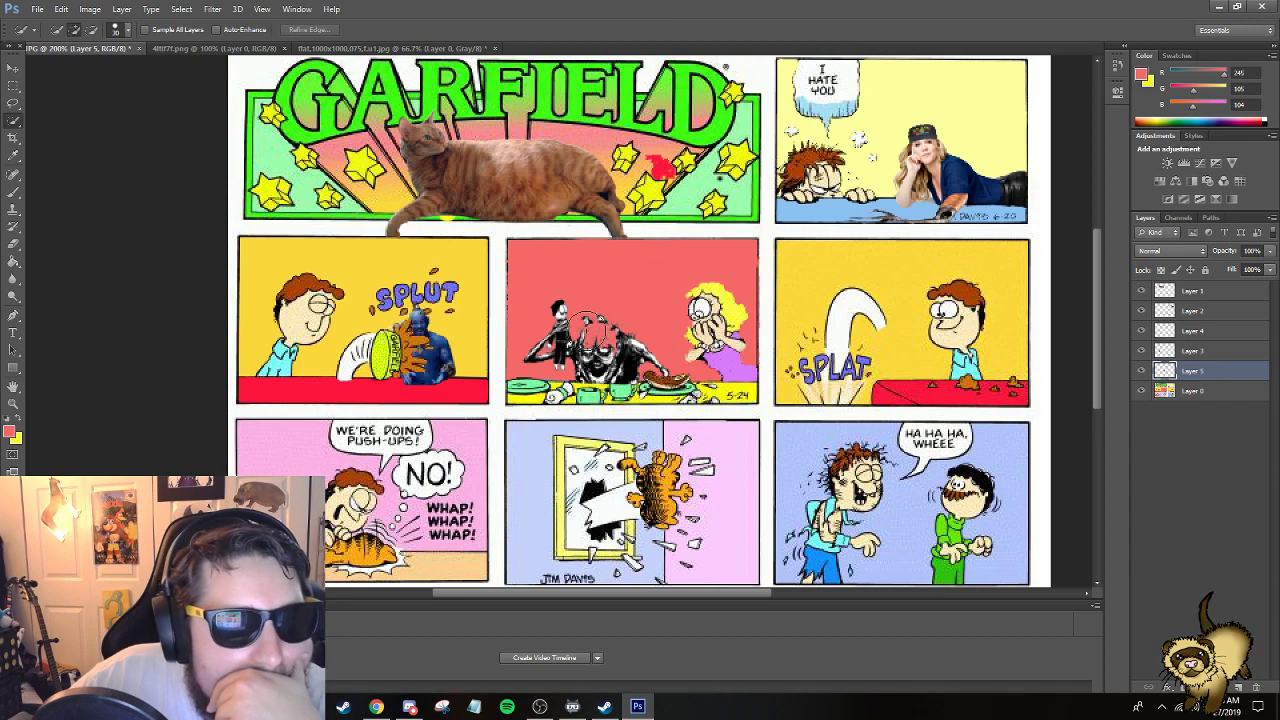
pyautogui.moveTo(581, 308); pyautogui.dragTo(595, 345)
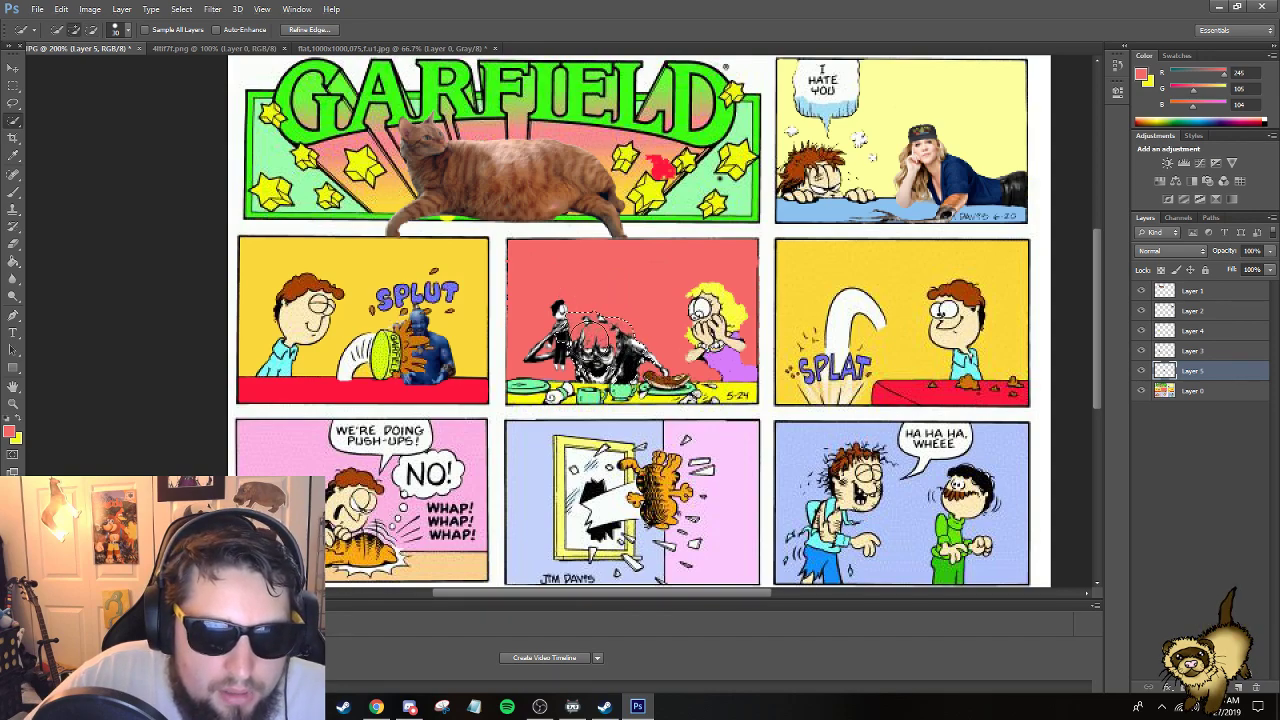
pyautogui.moveTo(578, 318); pyautogui.dragTo(598, 322)
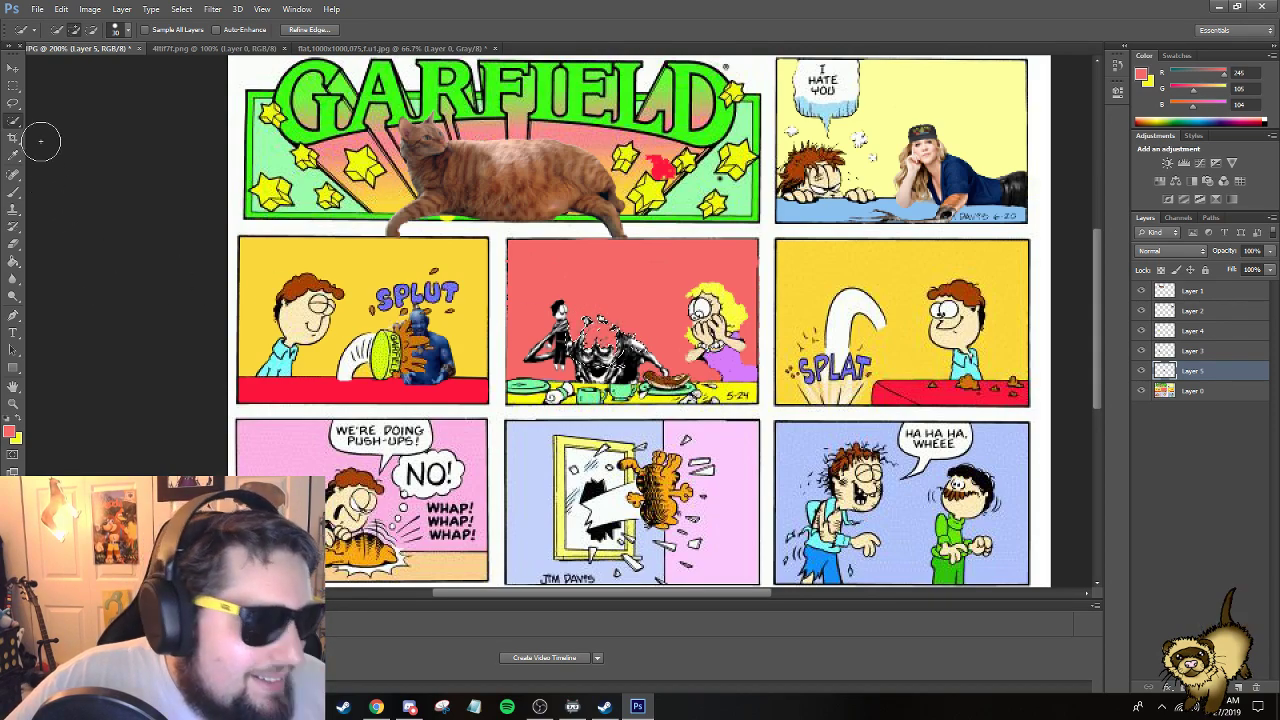
pyautogui.hotkey('shift', 'w')
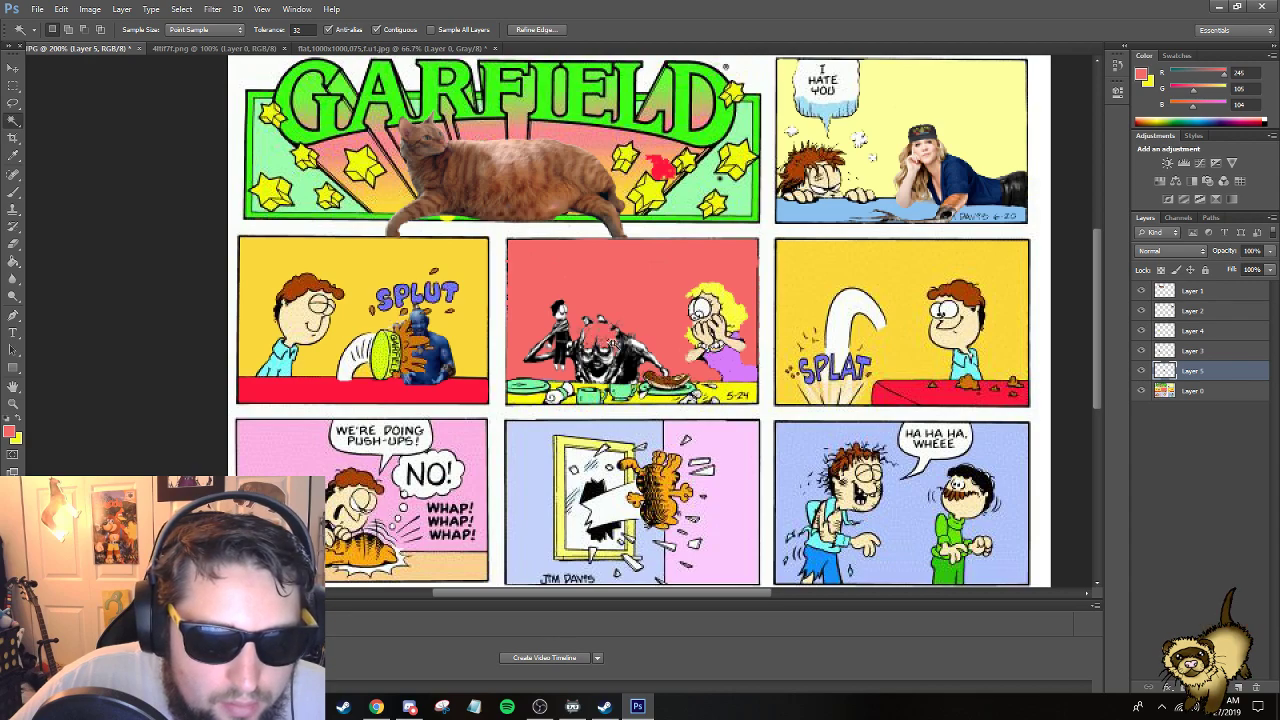
pyautogui.click(594, 338)
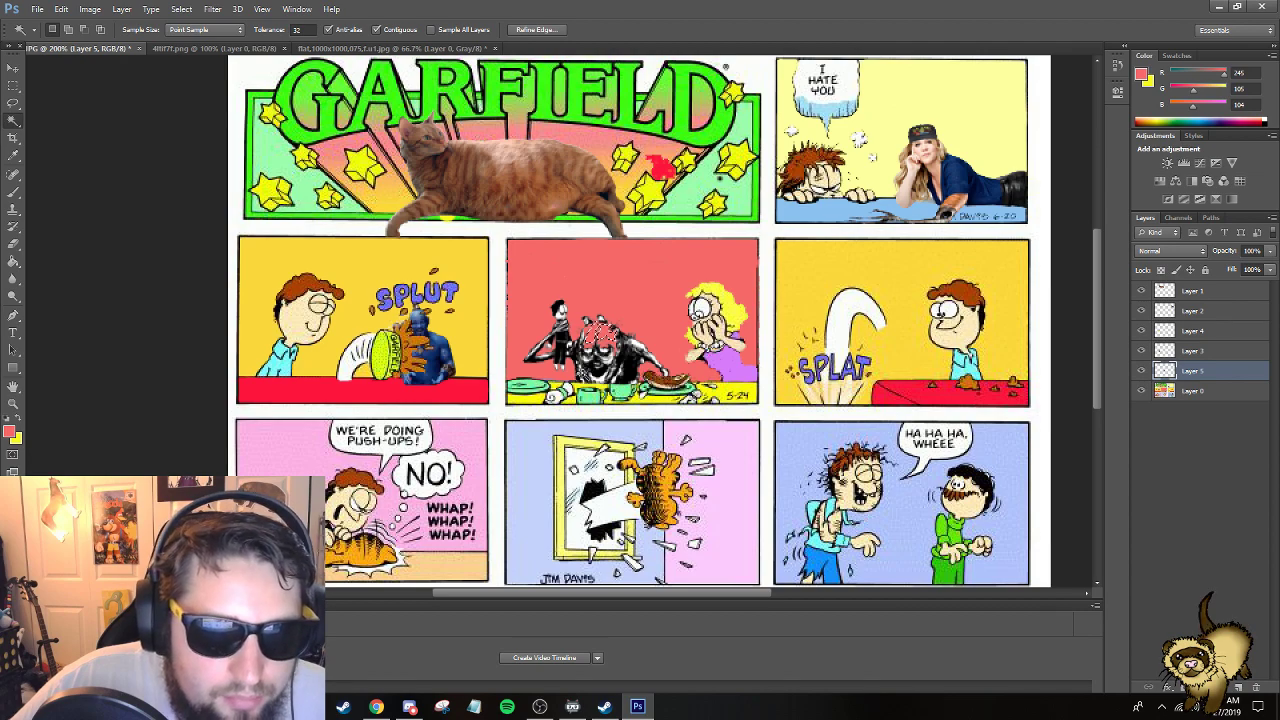
pyautogui.moveTo(604, 317); pyautogui.dragTo(600, 330)
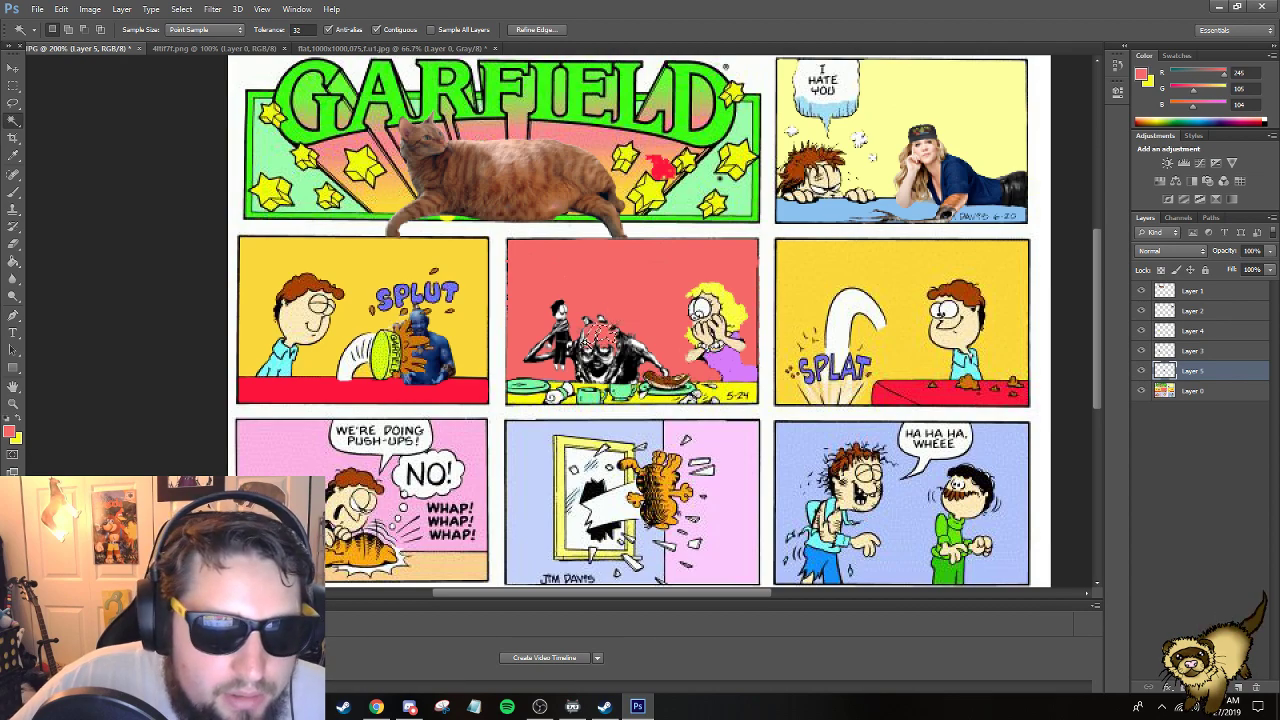
pyautogui.rightClick(13, 120)
pyautogui.click(60, 120)
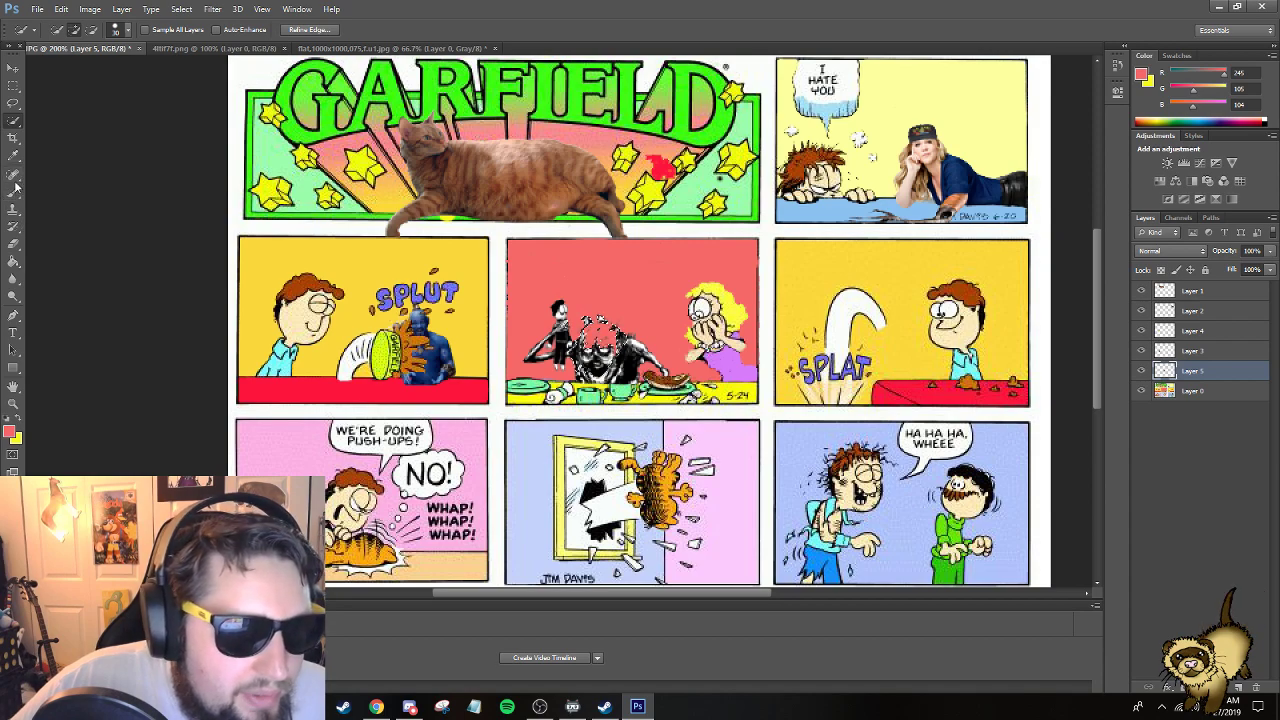
# Set the foreground colour to white and reduce the Brush to 1 px for detail work on the monster's head.
pyautogui.click(14, 191)
pyautogui.click(12, 433)
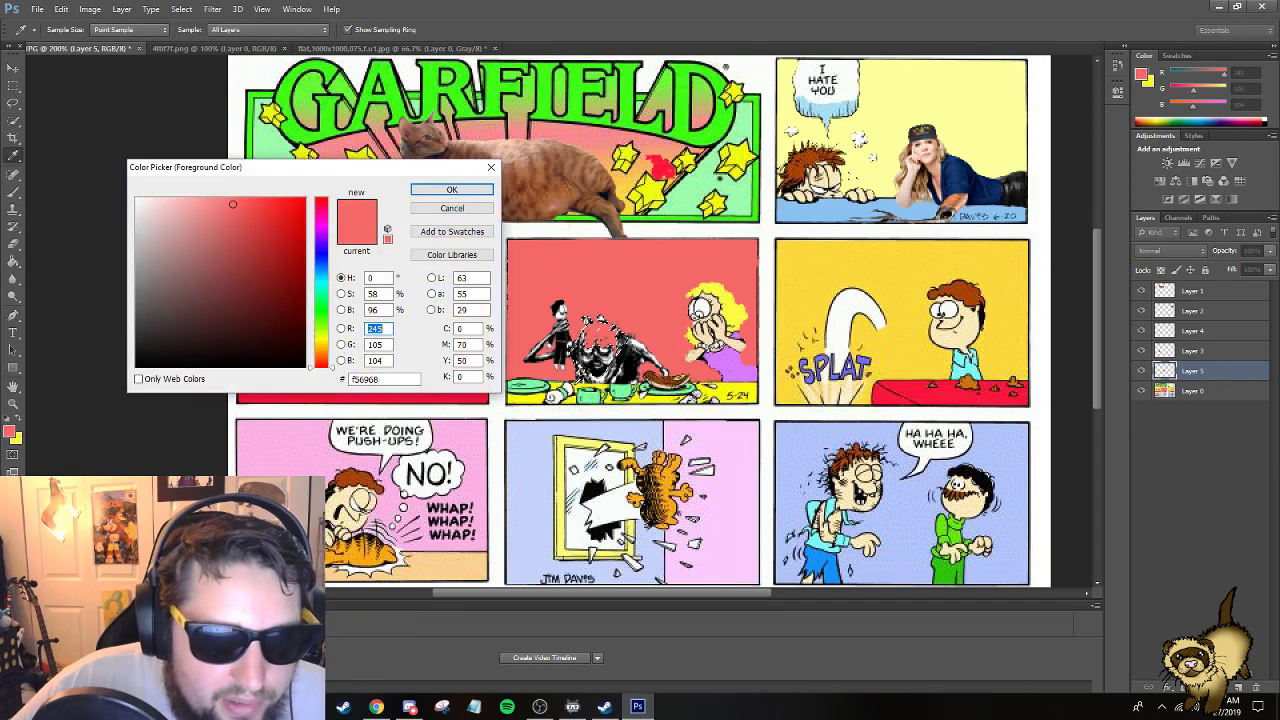
pyautogui.click(450, 189)
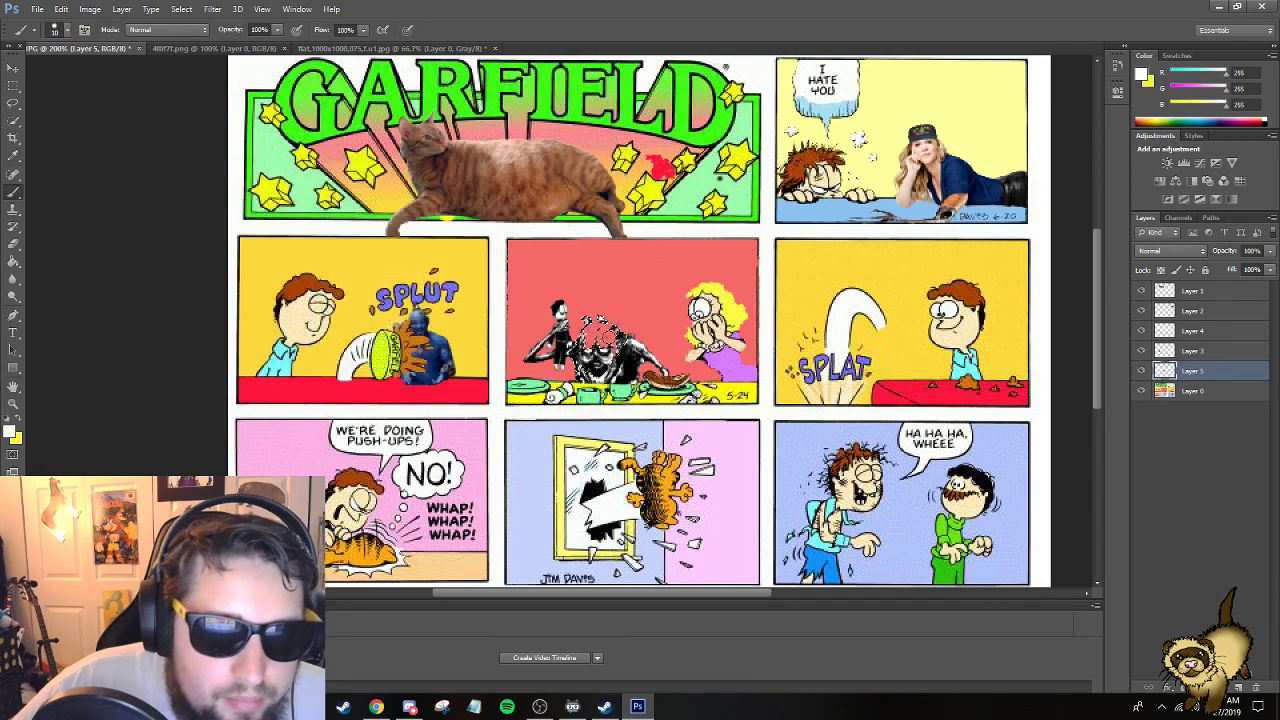
pyautogui.rightClick(596, 338)
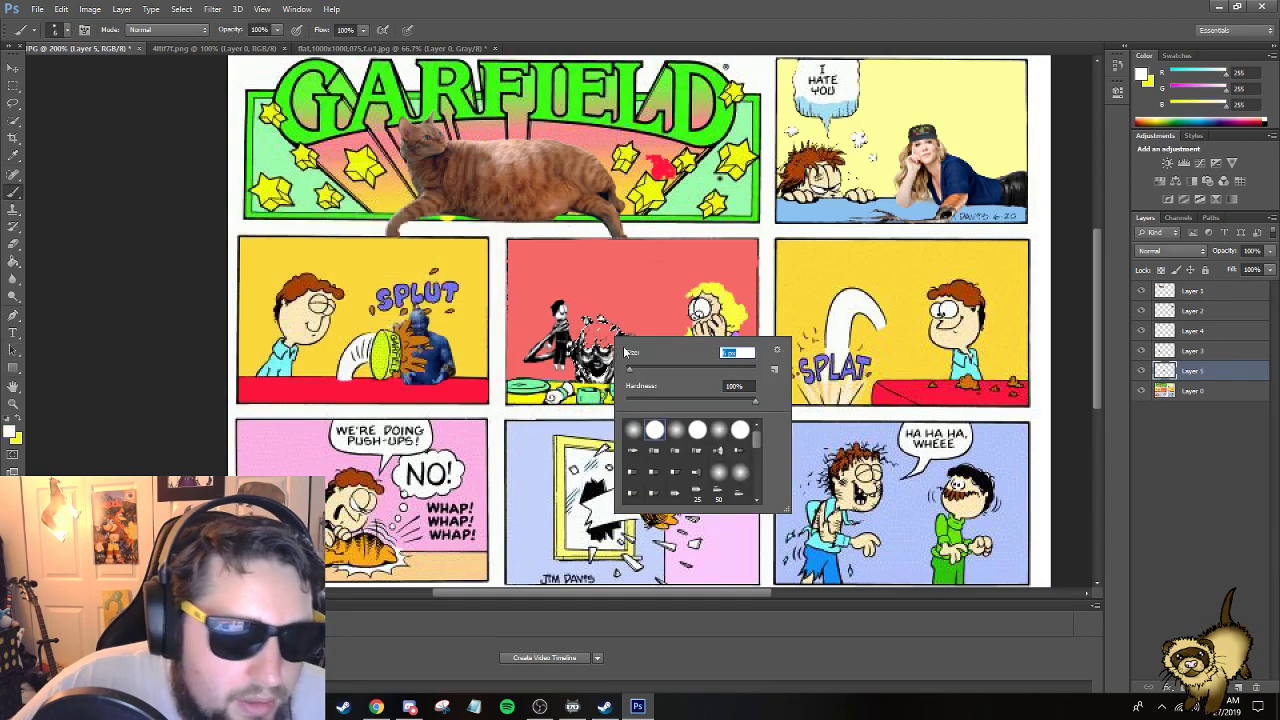
pyautogui.click(13, 296)
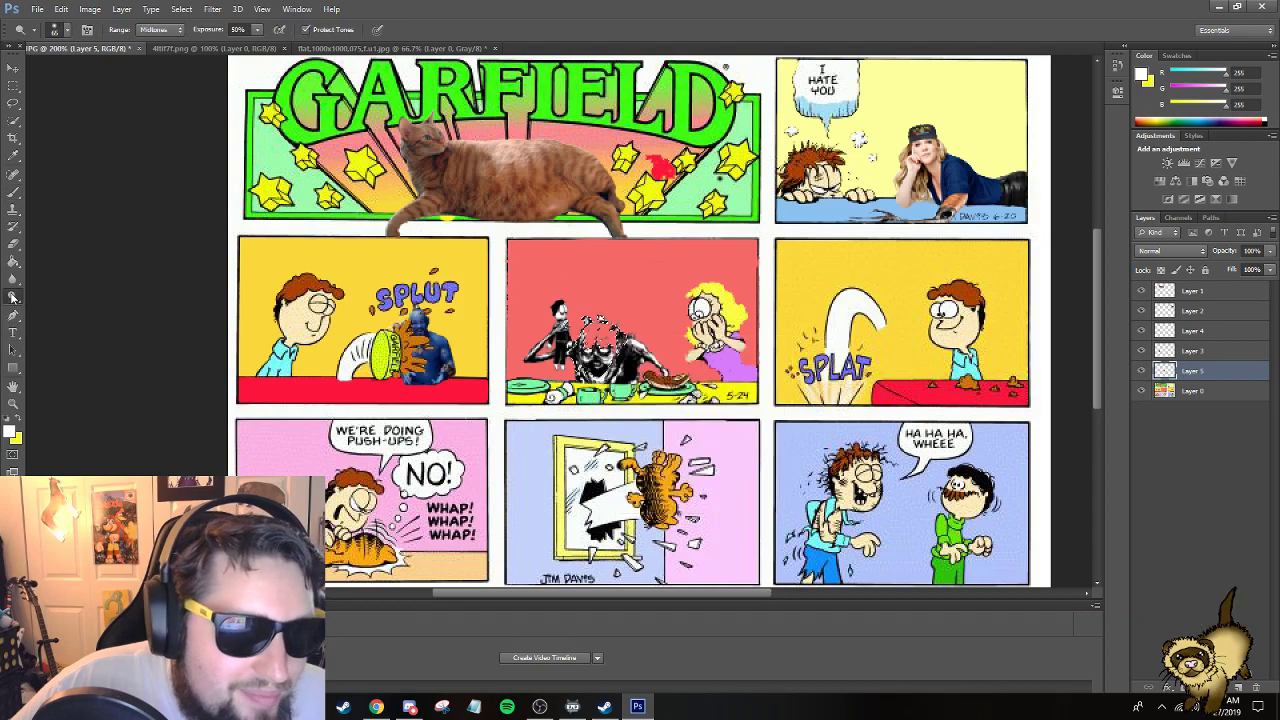
pyautogui.click(13, 405)
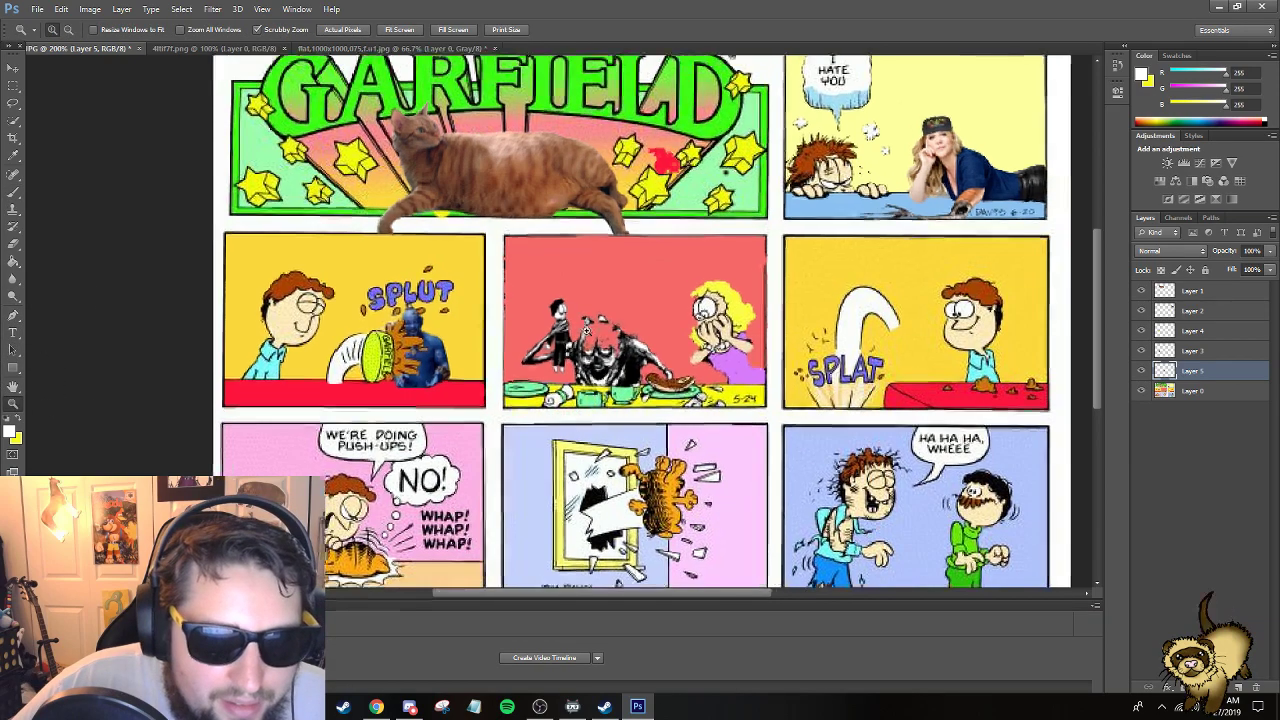
pyautogui.click(617, 348)
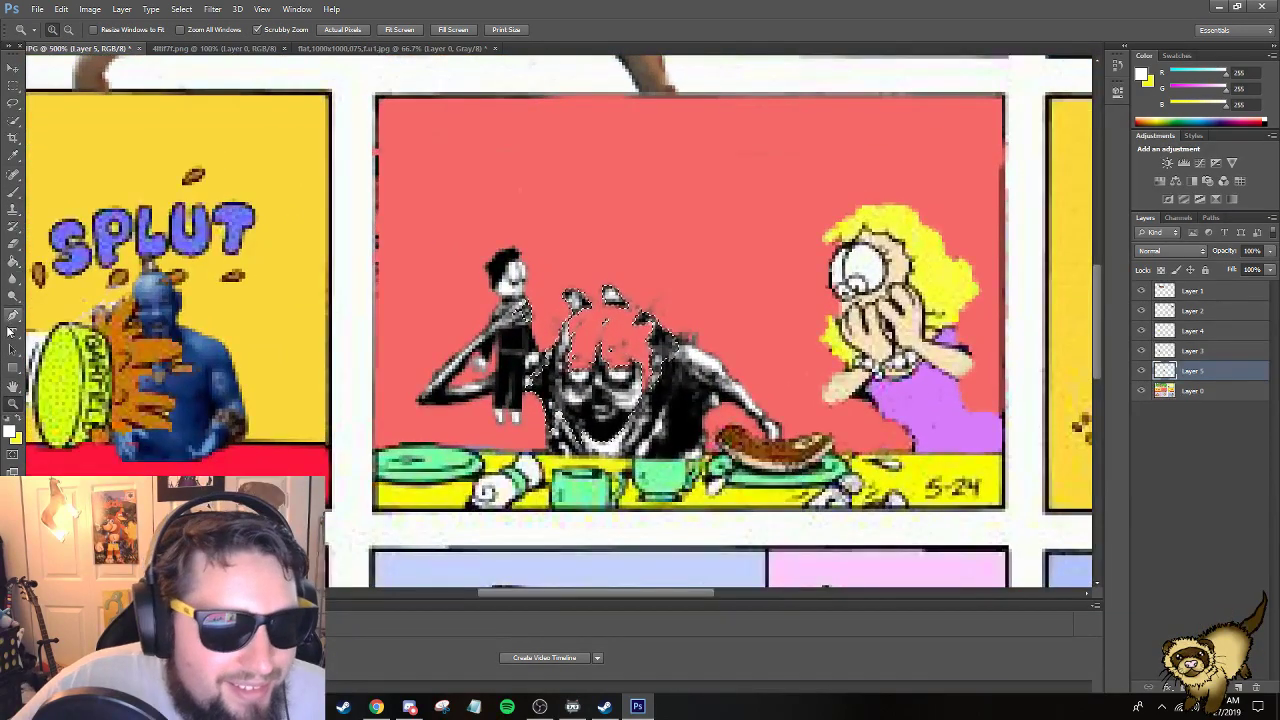
pyautogui.press('b')
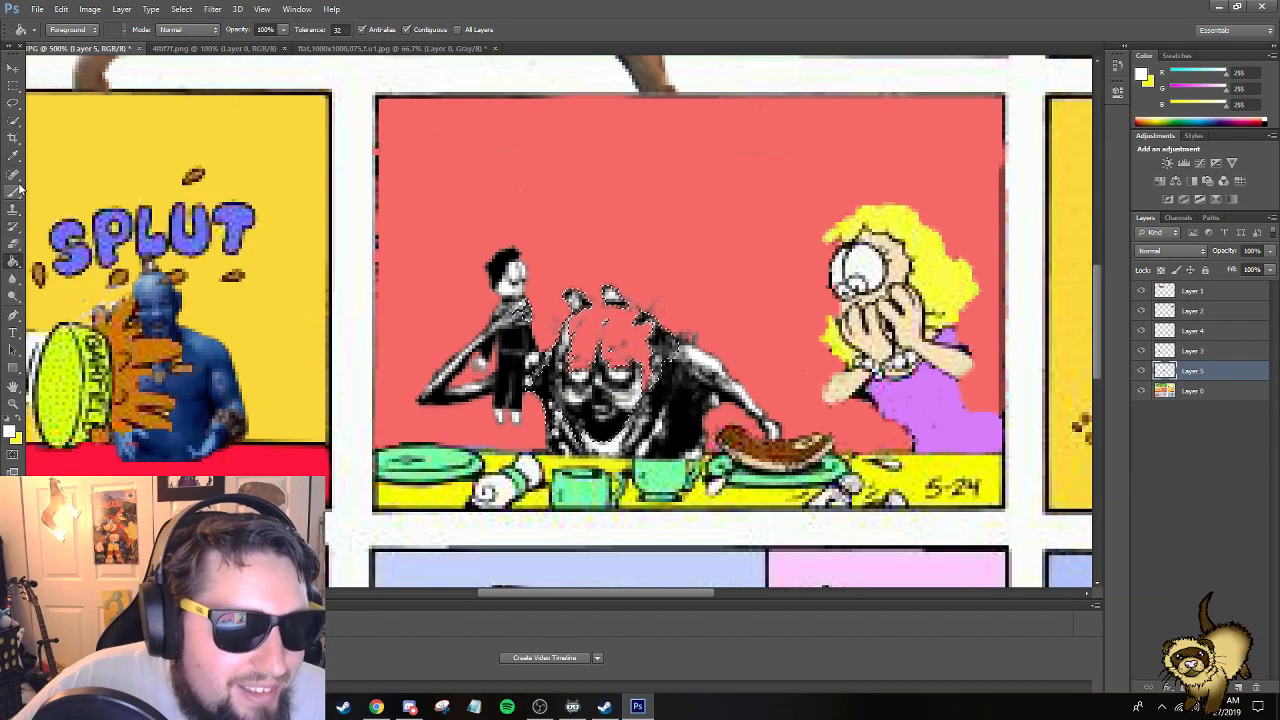
pyautogui.rightClick(604, 360)
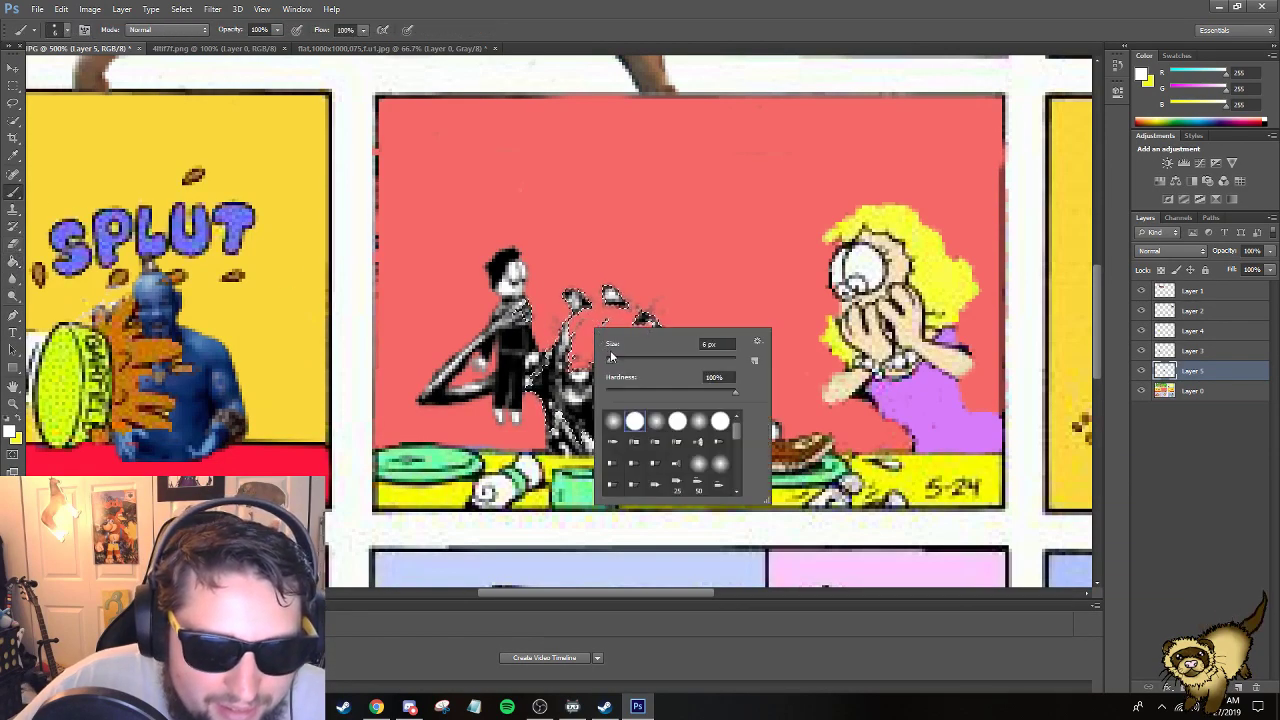
pyautogui.press('Escape')
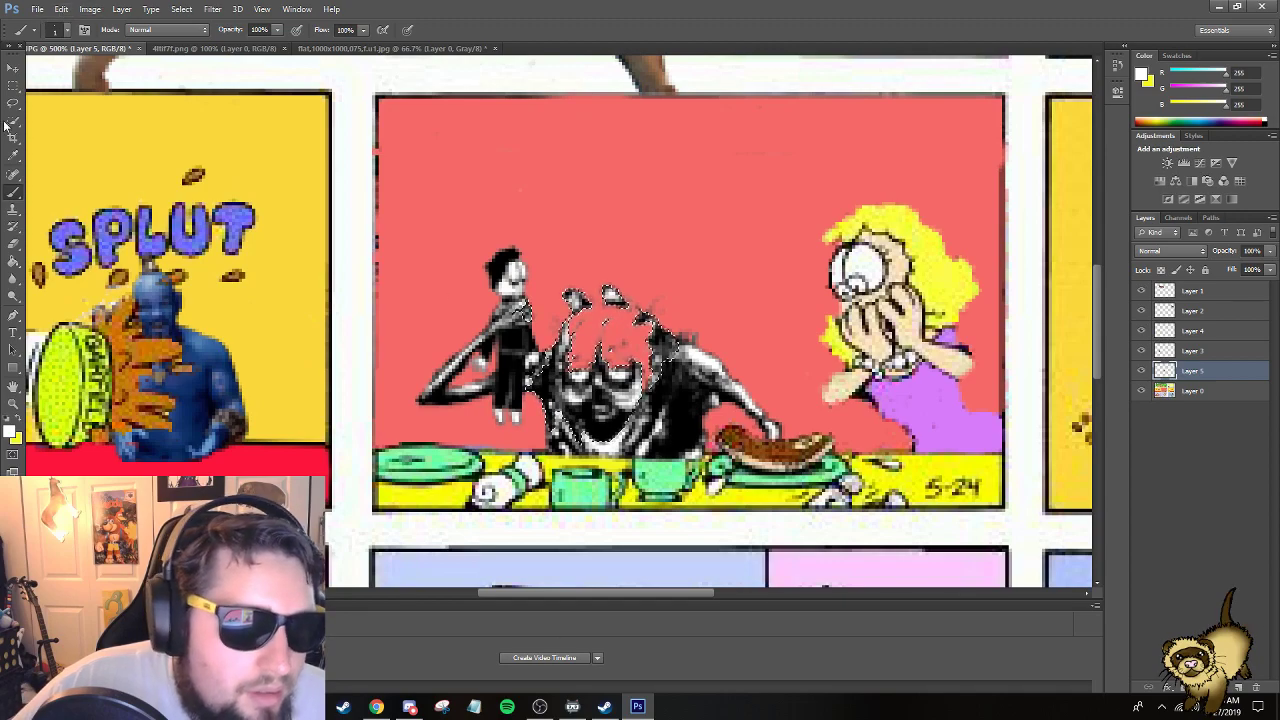
# Paint fine white Brush strokes over the see-through forehead of the monster on Layer 5.
pyautogui.press('w')
pyautogui.rightClick(576, 318)
pyautogui.click(604, 326)
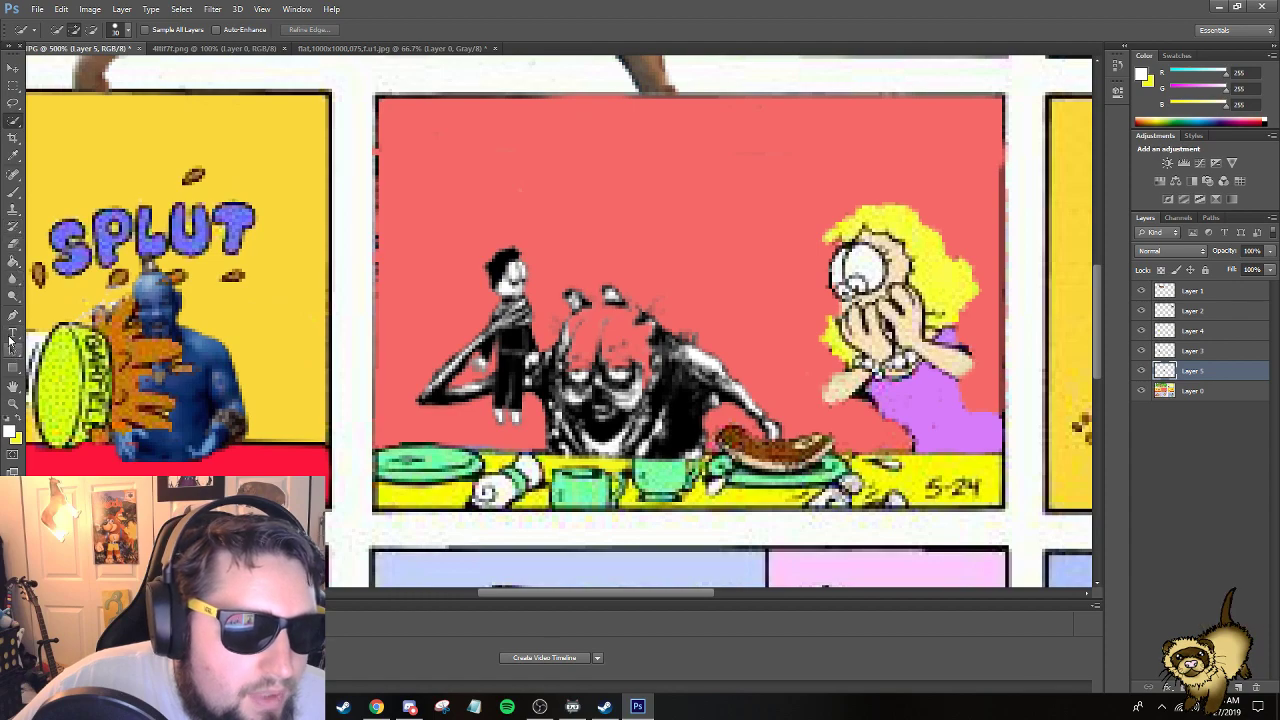
pyautogui.click(13, 262)
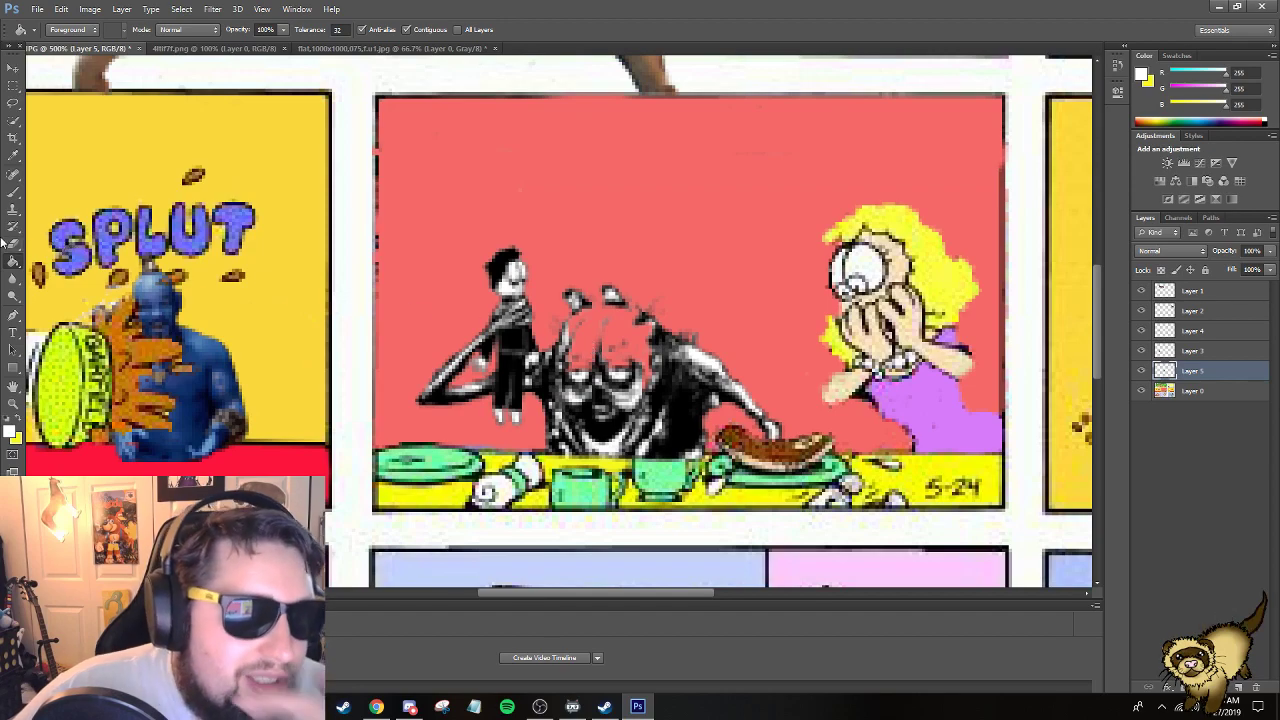
pyautogui.click(13, 192)
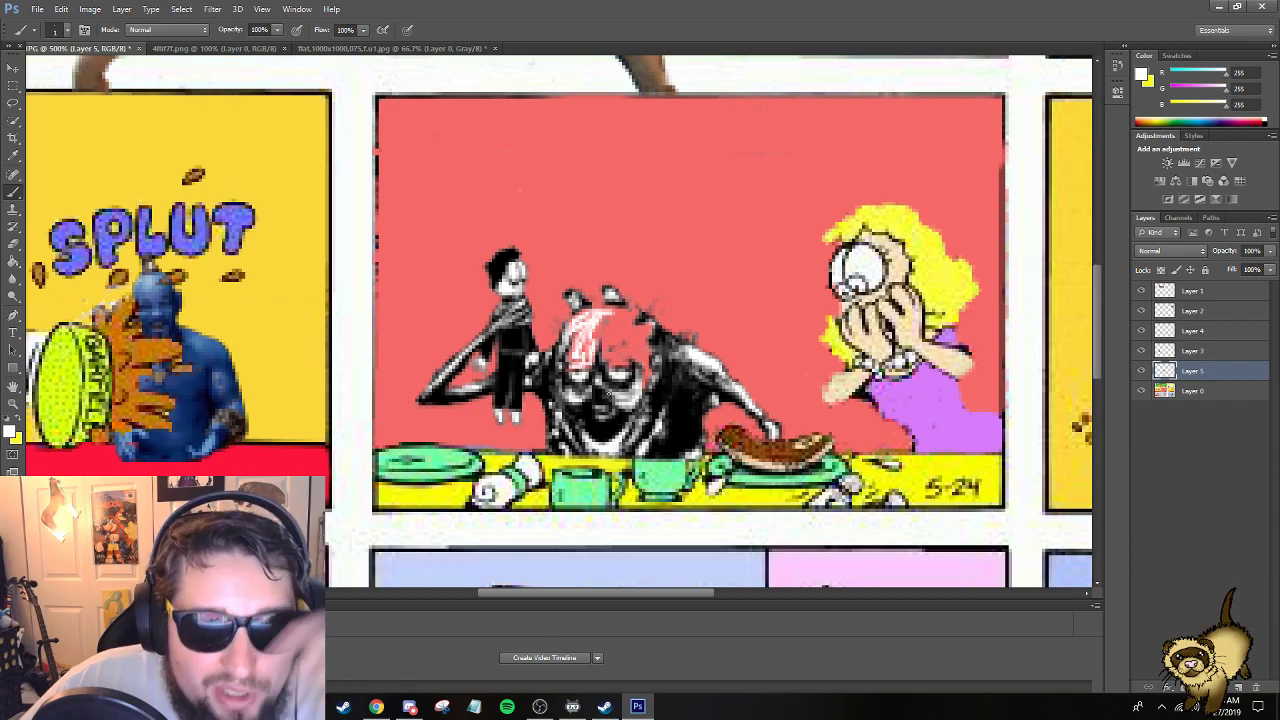
# Undo the edits in the monster source drawing until its white background, speech bubble and locked Background layer are restored.
pyautogui.click(379, 49)
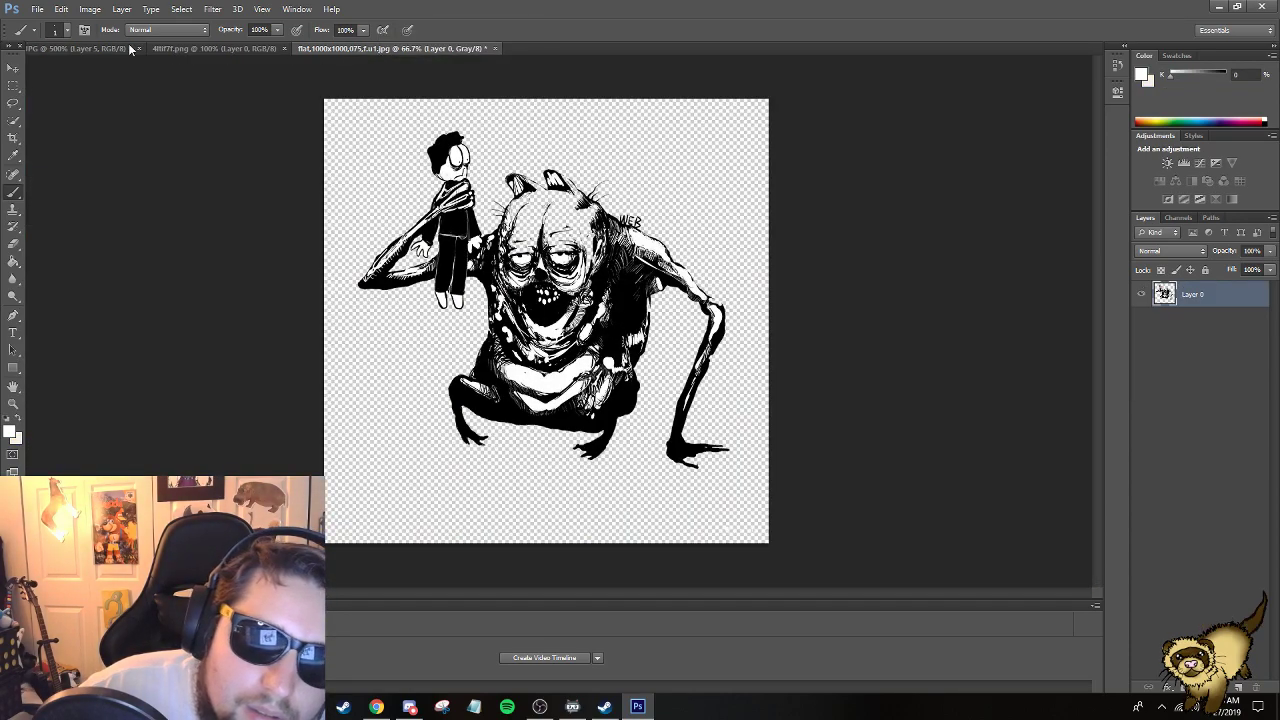
pyautogui.click(61, 9)
pyautogui.click(80, 47)
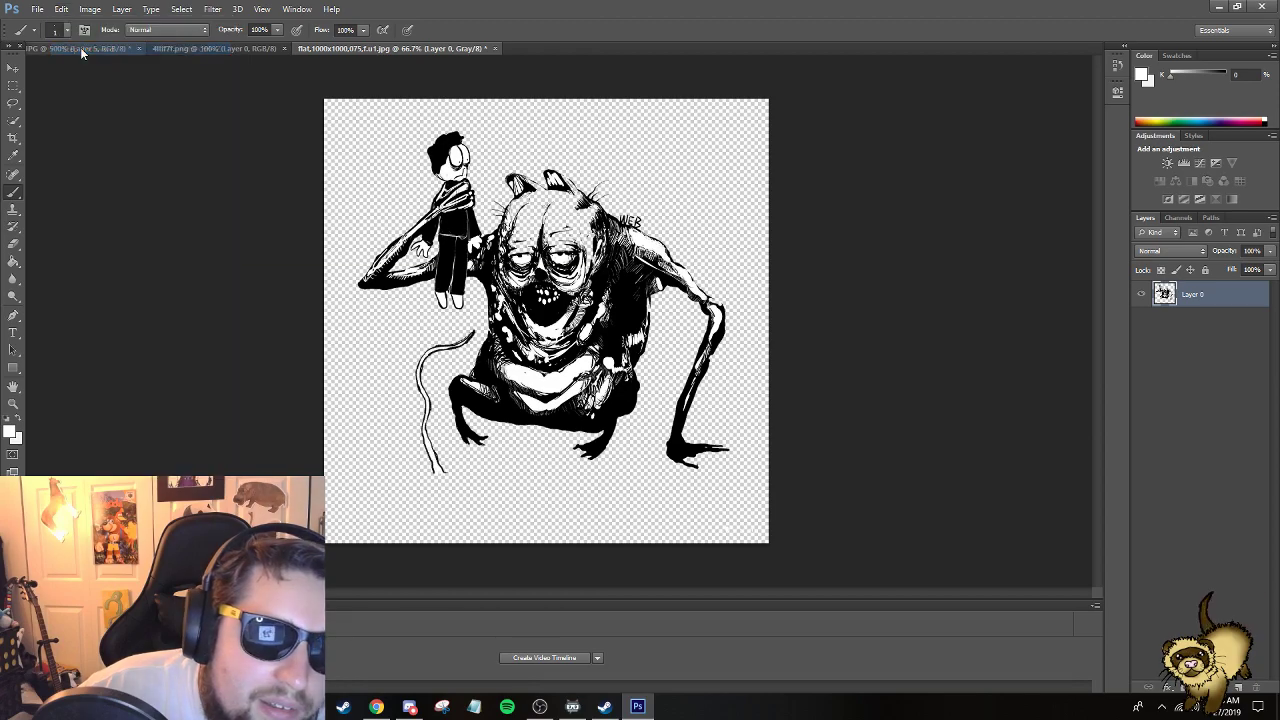
pyautogui.click(68, 10)
pyautogui.click(80, 48)
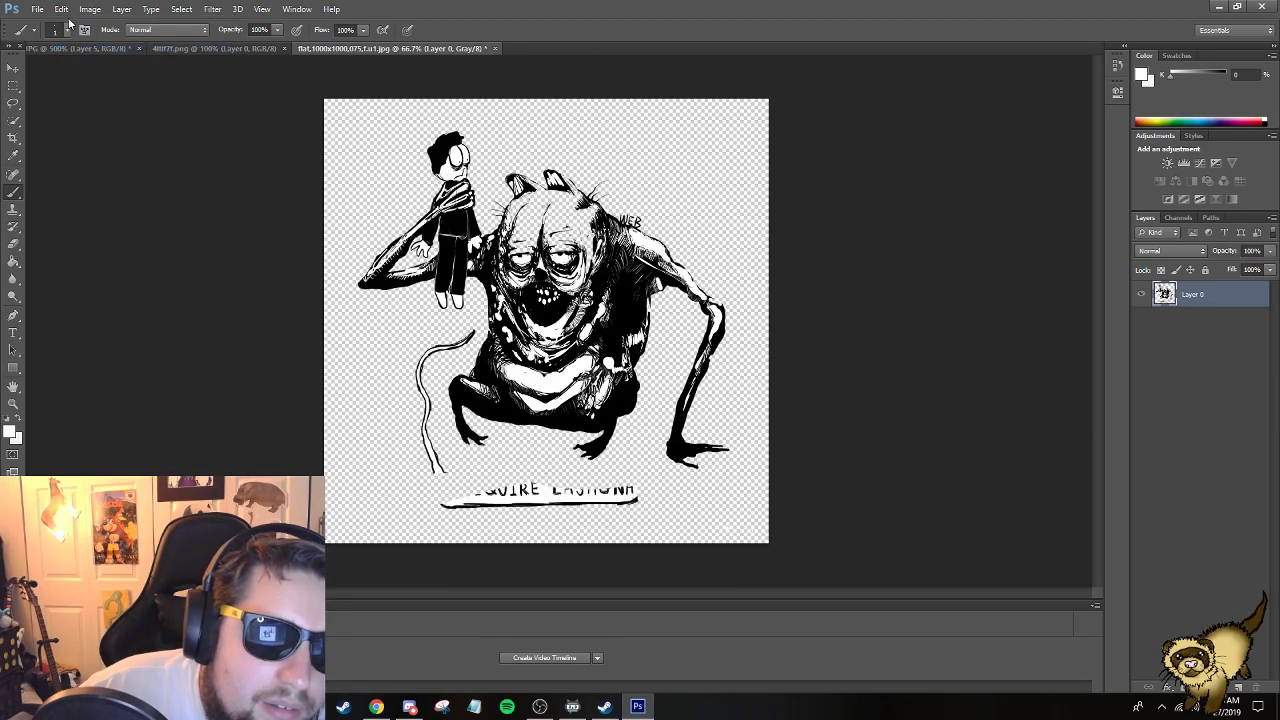
pyautogui.click(62, 9)
pyautogui.click(80, 48)
pyautogui.click(62, 9)
pyautogui.click(80, 48)
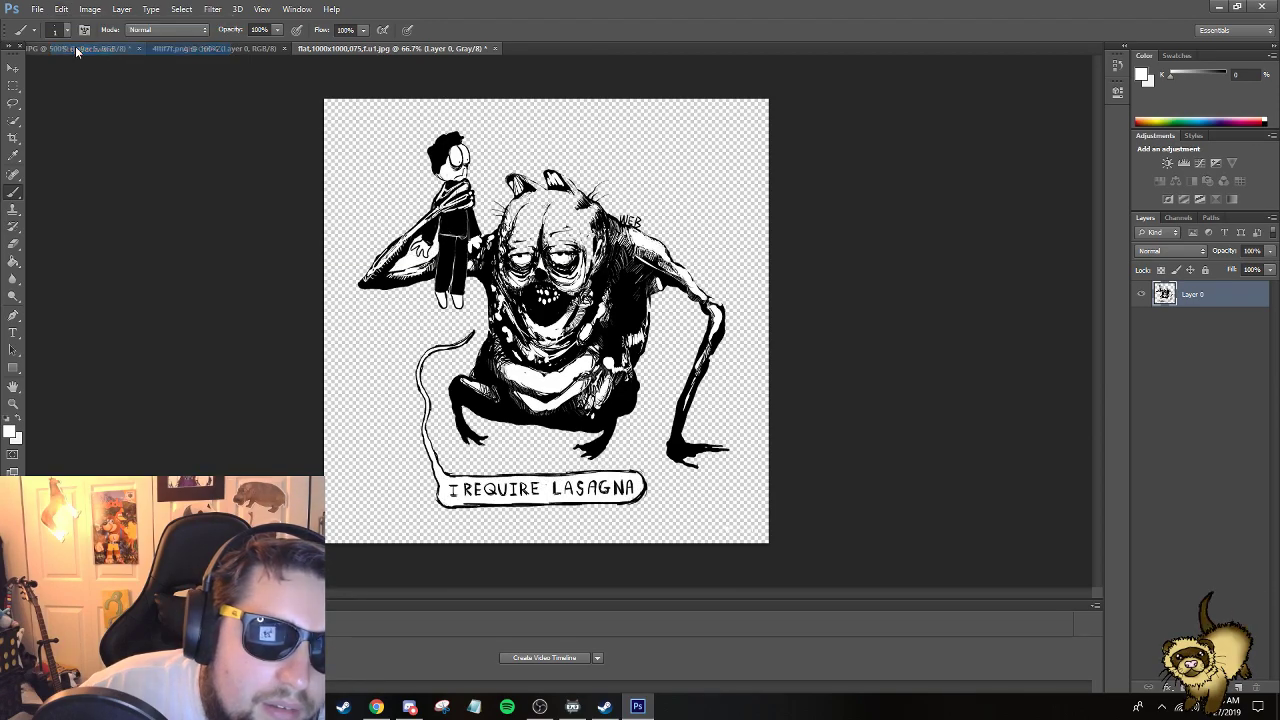
pyautogui.click(62, 9)
pyautogui.click(82, 50)
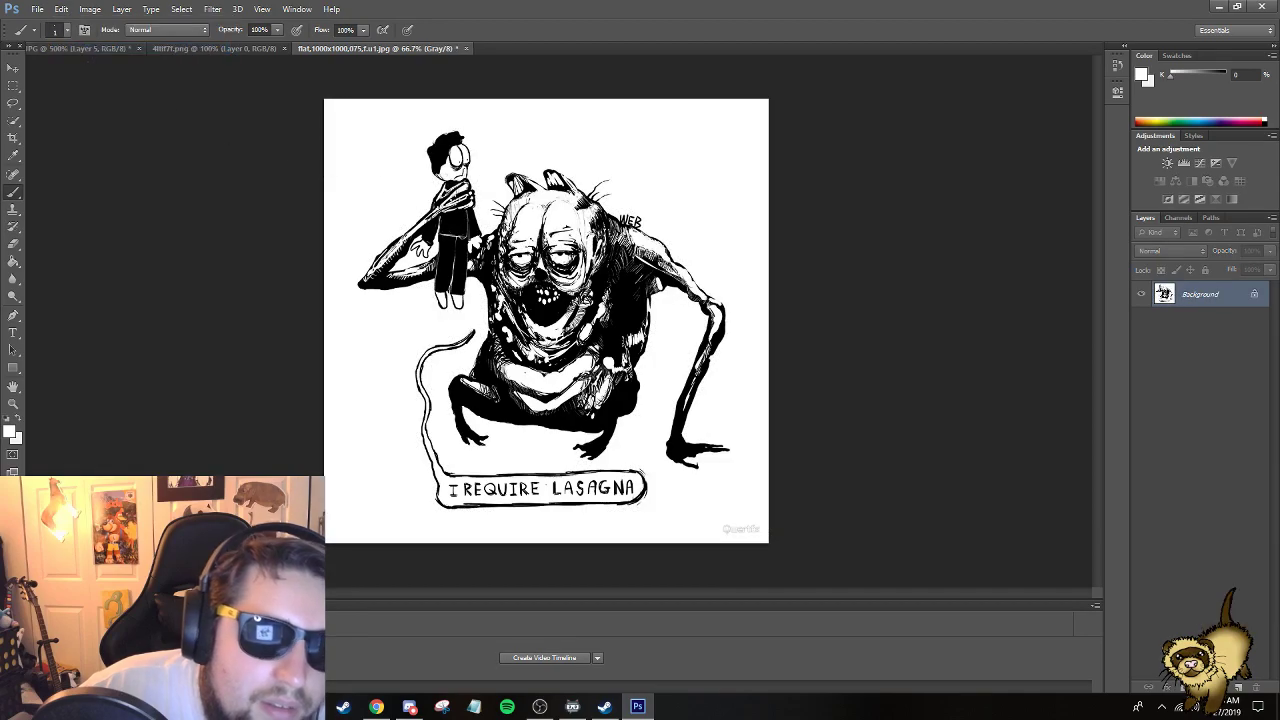
# Return to the comic collage and add more white strokes across the monster's forehead beside the existing ones.
pyautogui.click(158, 48)
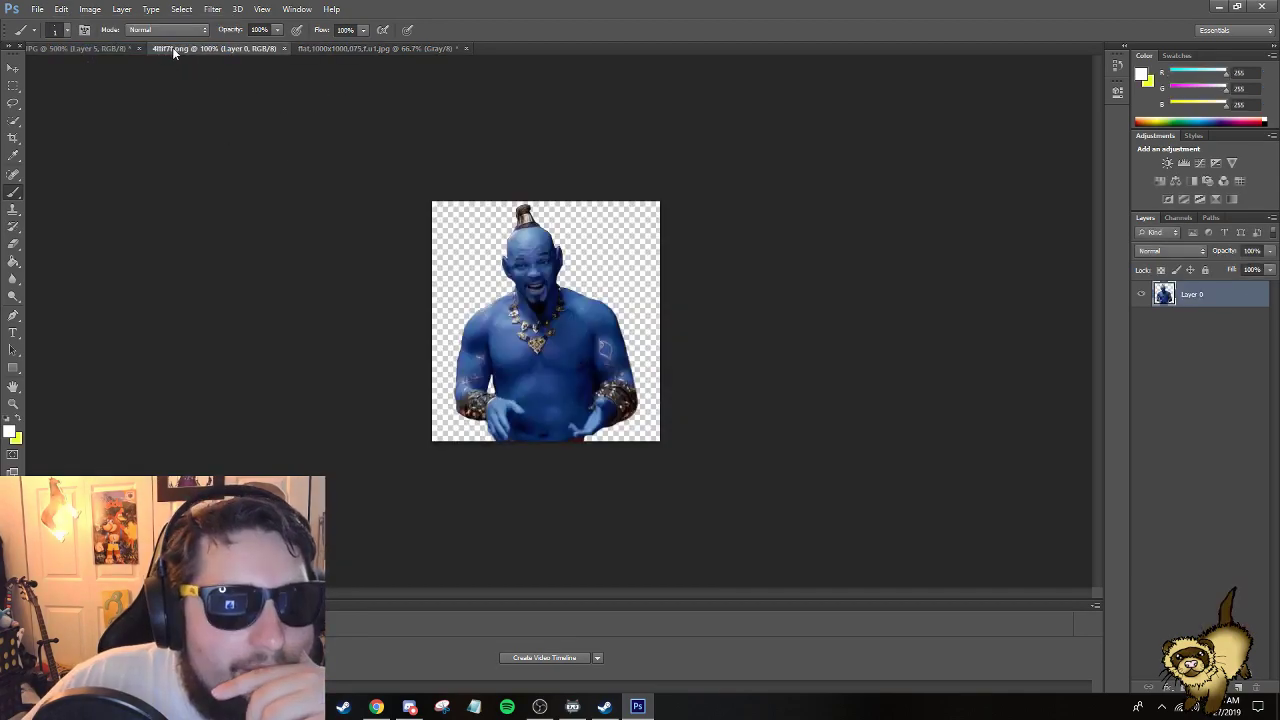
pyautogui.click(123, 50)
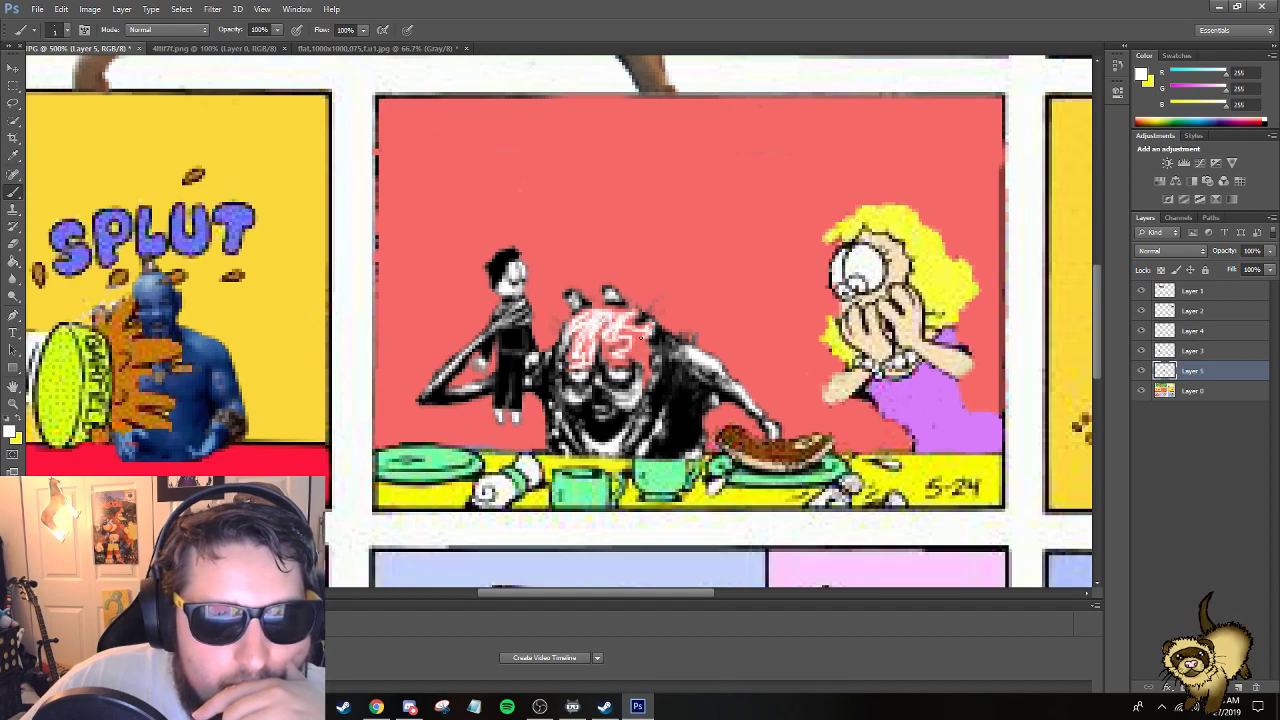
pyautogui.moveTo(641, 341); pyautogui.dragTo(649, 352)
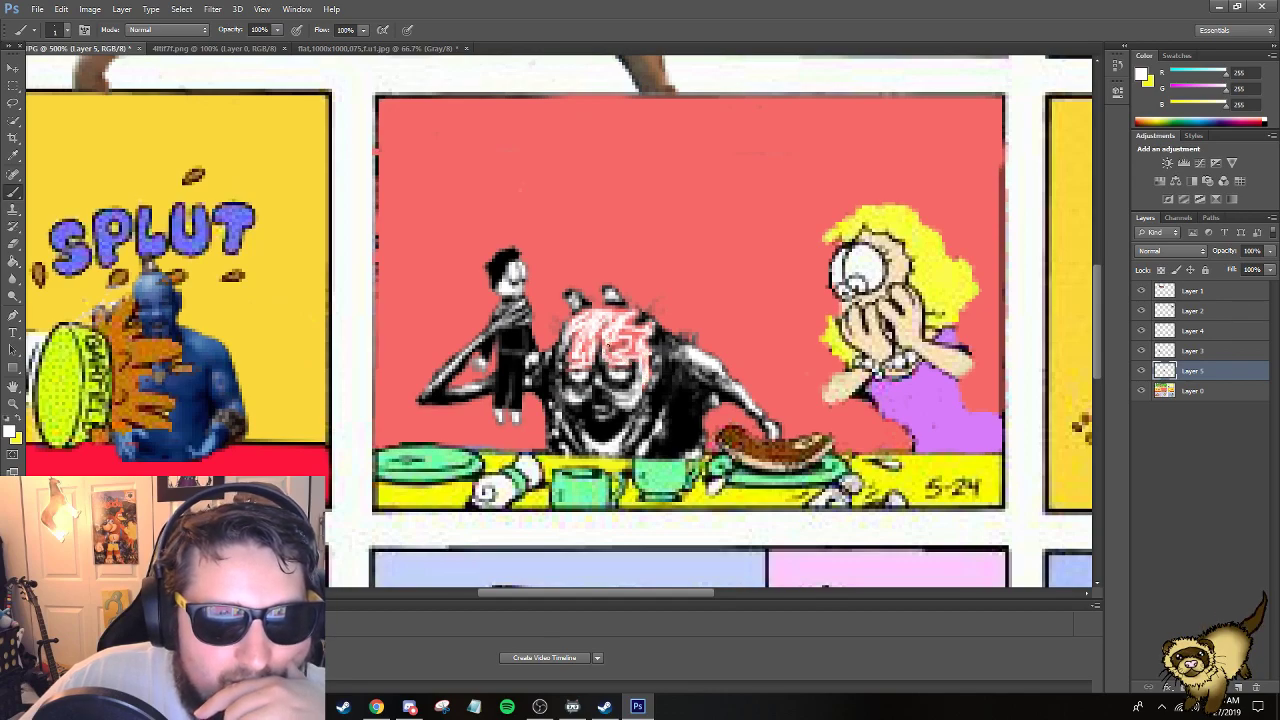
pyautogui.moveTo(606, 345); pyautogui.dragTo(628, 348)
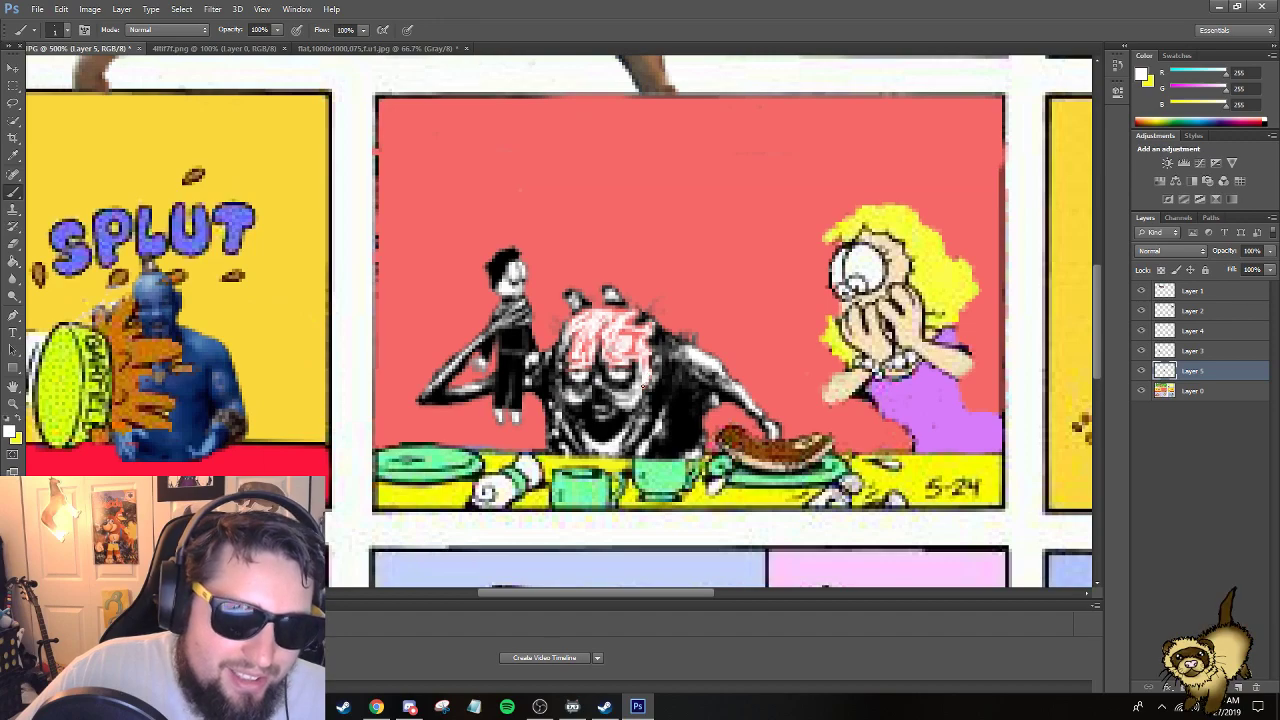
# Zoom out to 100% and review the whole comic page with the placed cutouts.
pyautogui.click(13, 404)
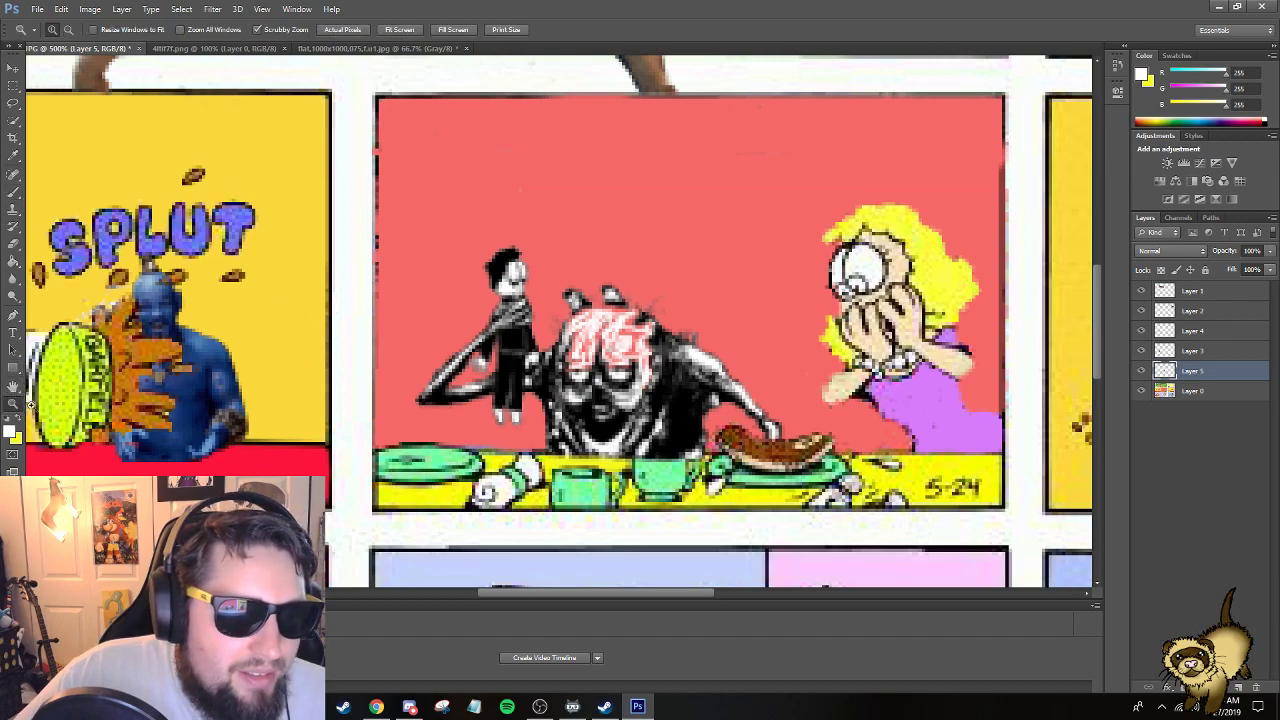
pyautogui.rightClick(493, 317)
pyautogui.click(543, 389)
pyautogui.rightClick(575, 352)
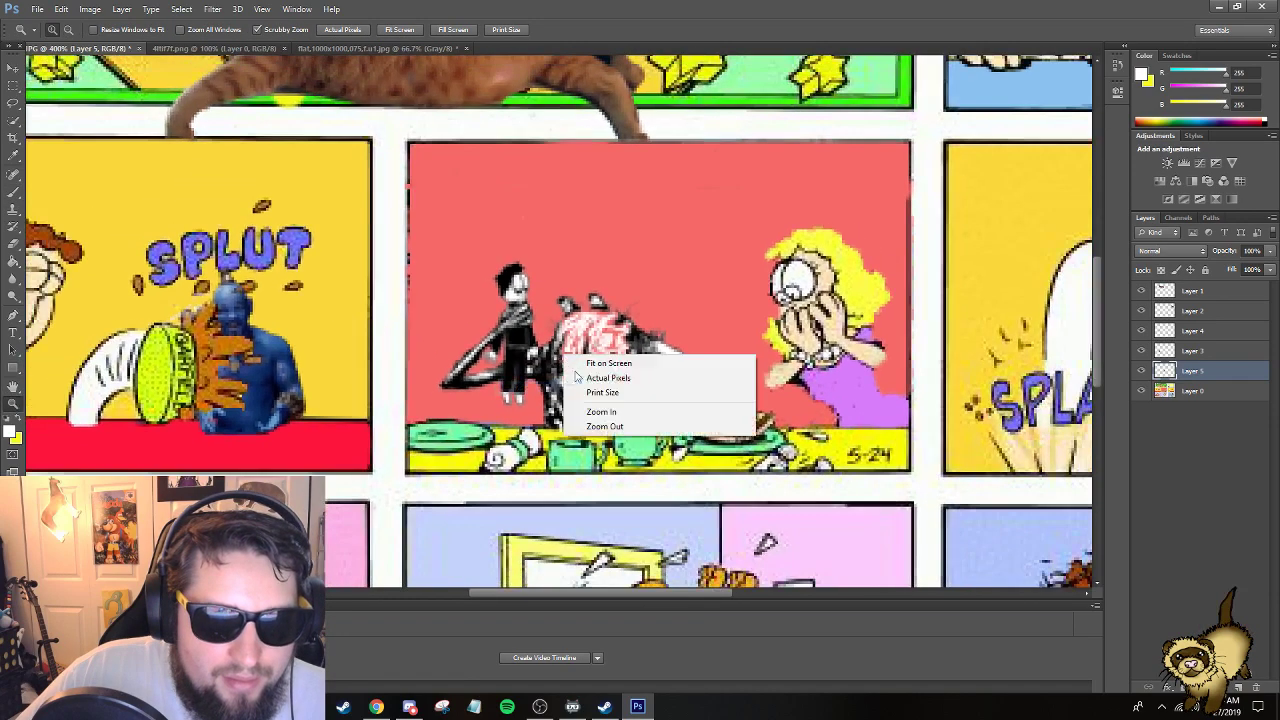
pyautogui.click(596, 423)
pyautogui.rightClick(606, 372)
pyautogui.click(642, 443)
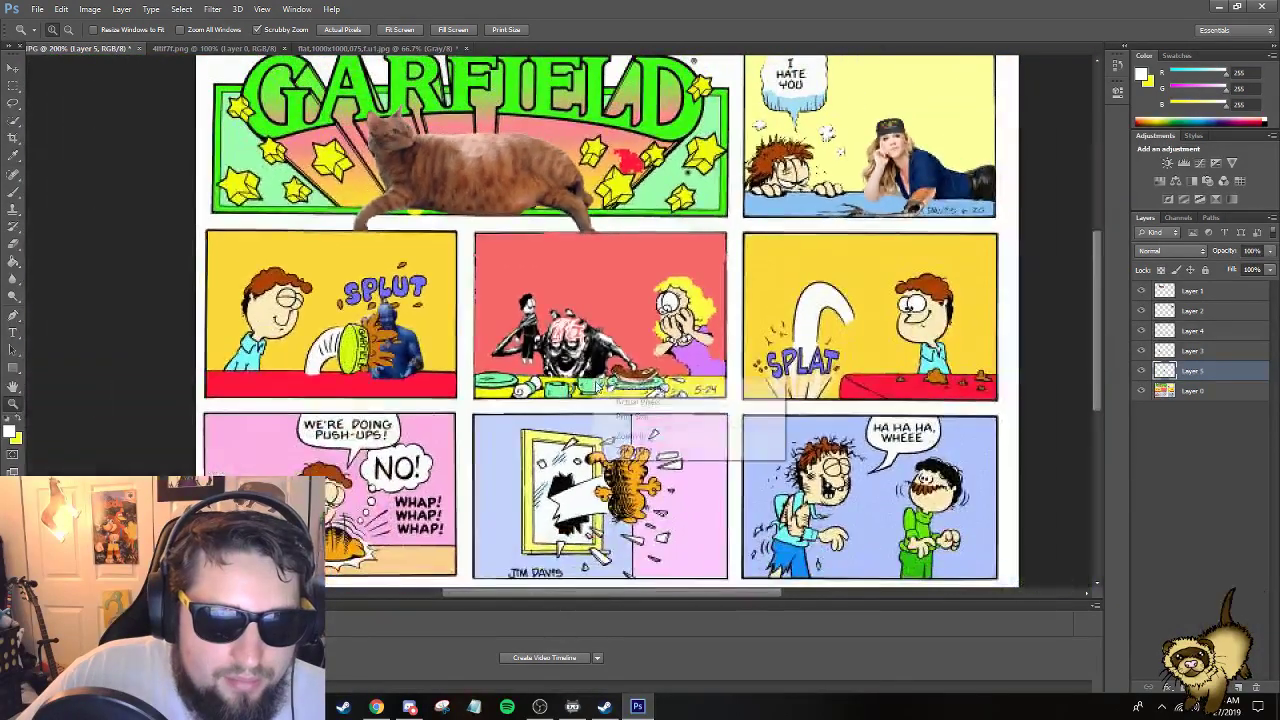
pyautogui.rightClick(505, 380)
pyautogui.click(535, 447)
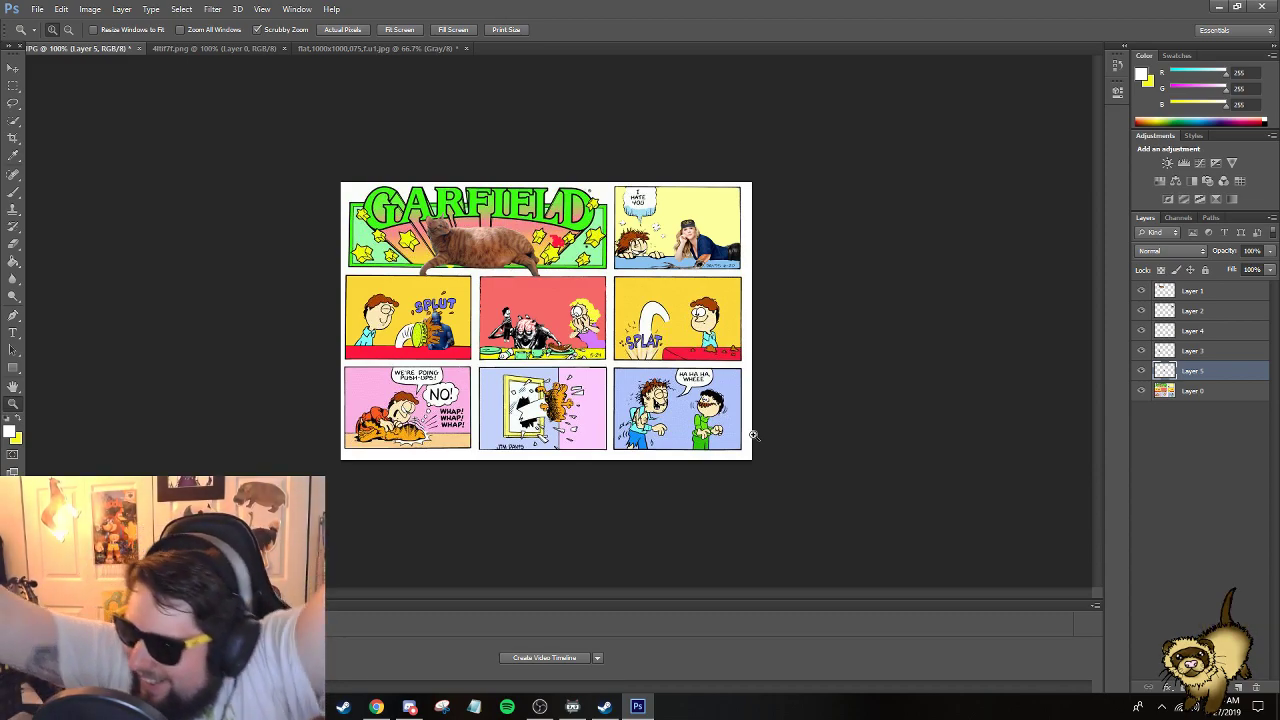
# Erase the lower edge of the blue genie on Layer 3 where it overlaps the red table.
pyautogui.click(420, 357)
pyautogui.scroll(2, 598, 376)
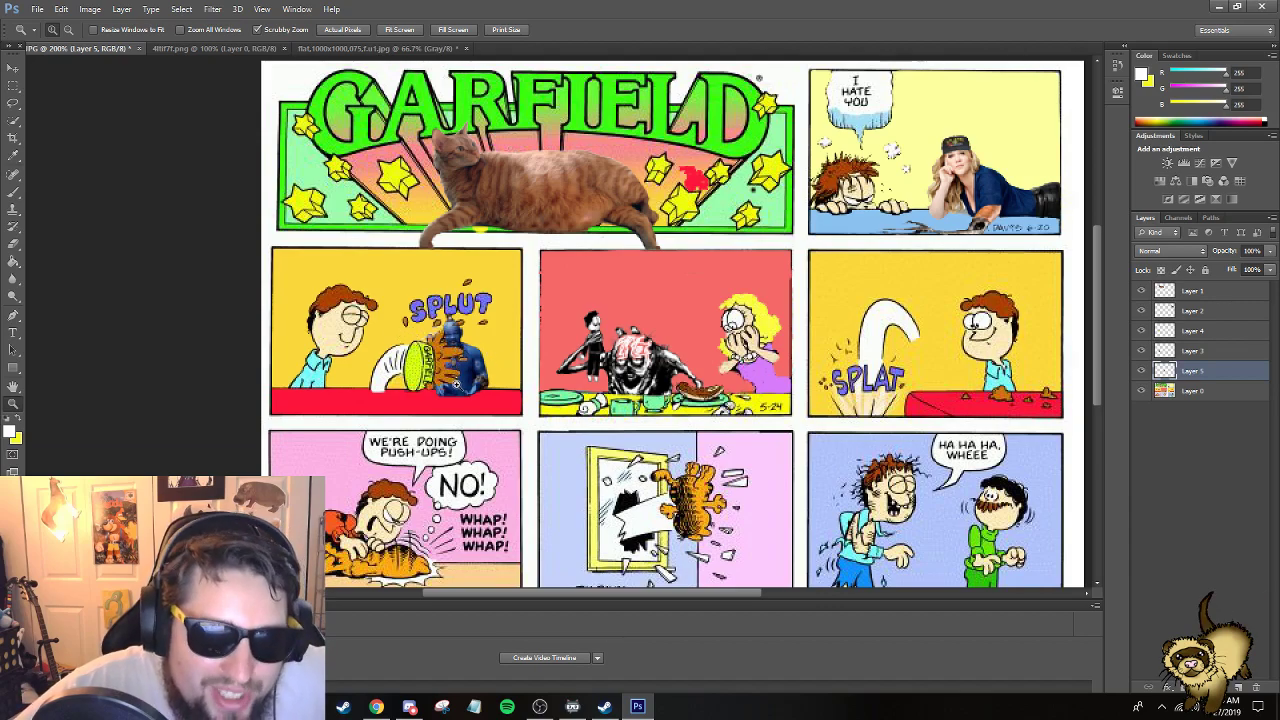
pyautogui.click(13, 243)
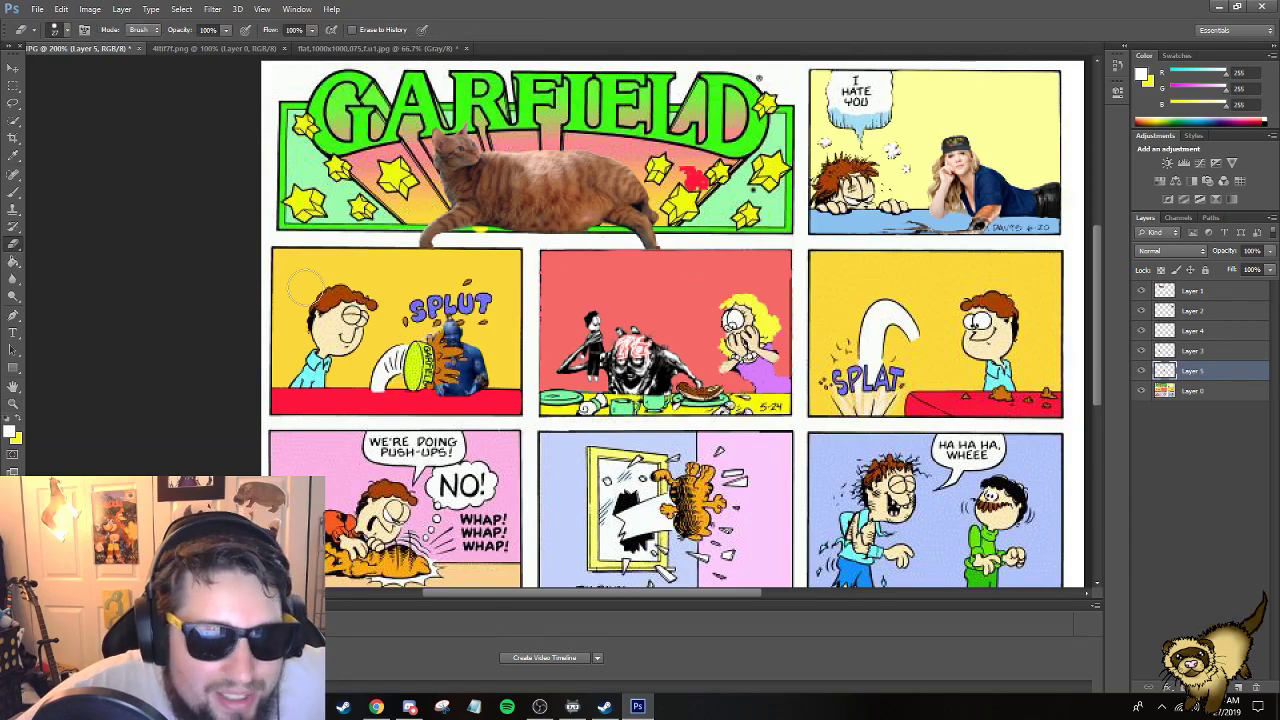
pyautogui.click(1192, 351)
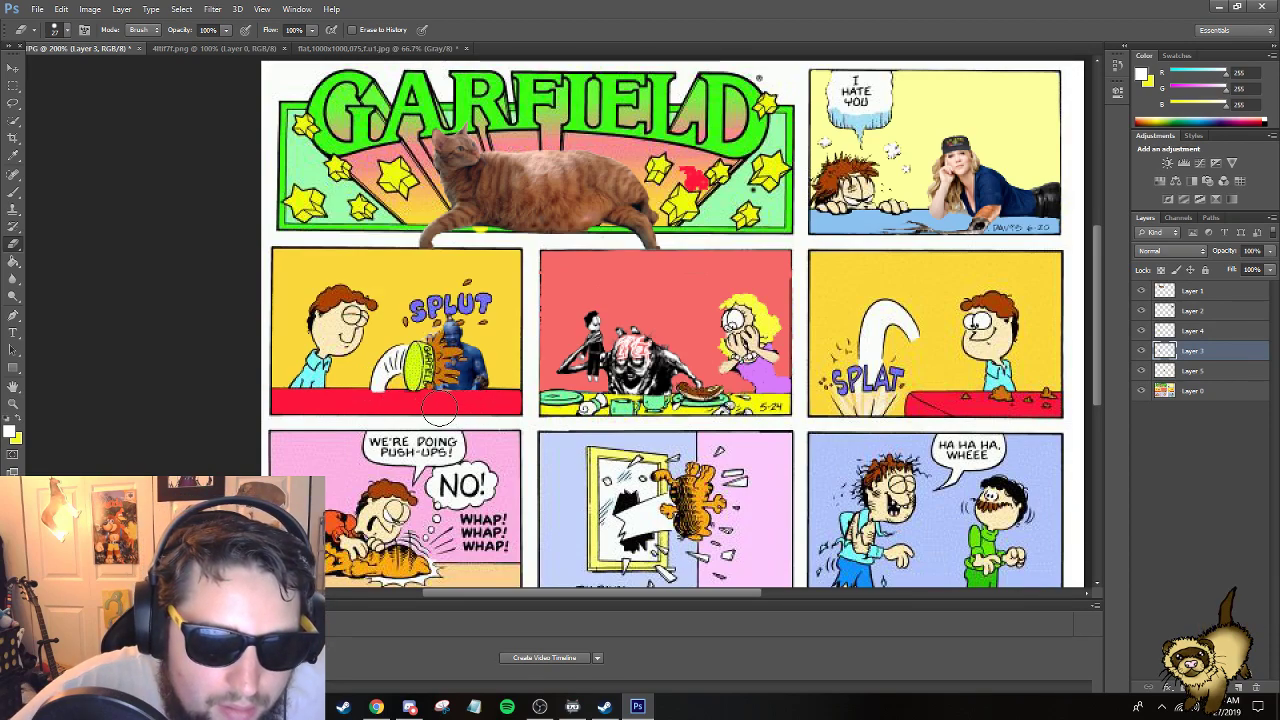
pyautogui.press('[')
pyautogui.press('[')
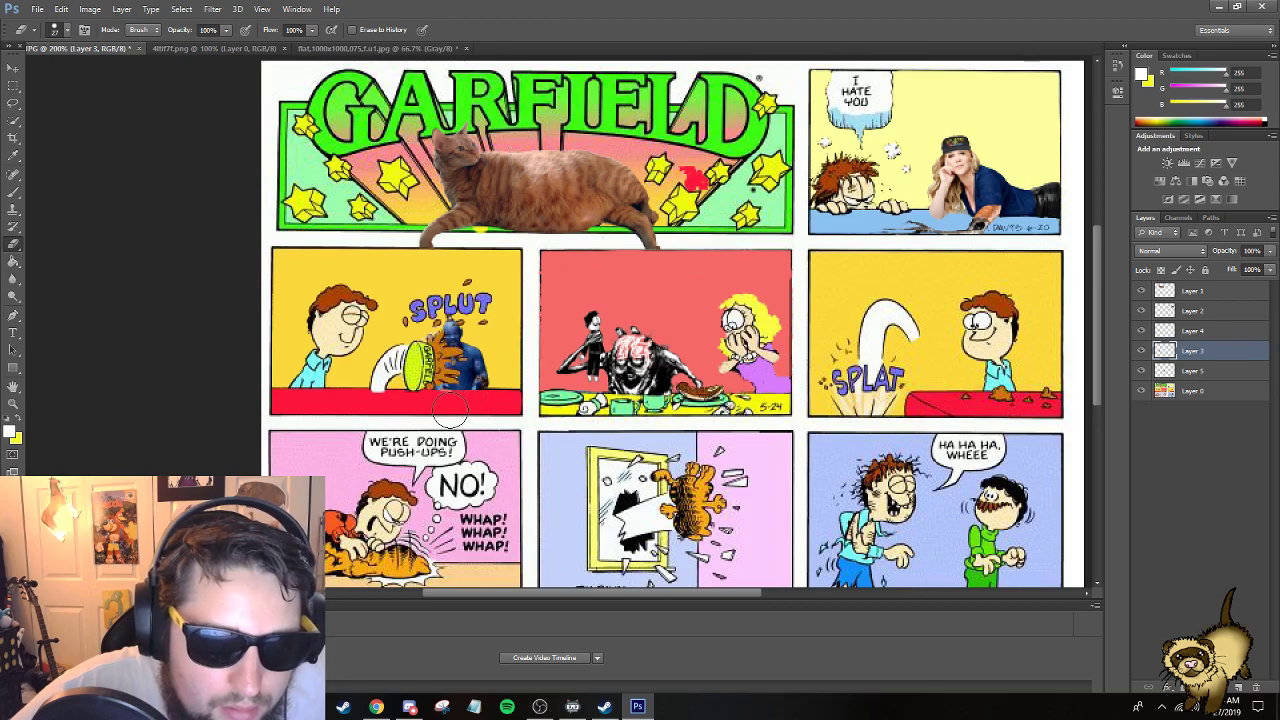
pyautogui.press(']')
pyautogui.press(']')
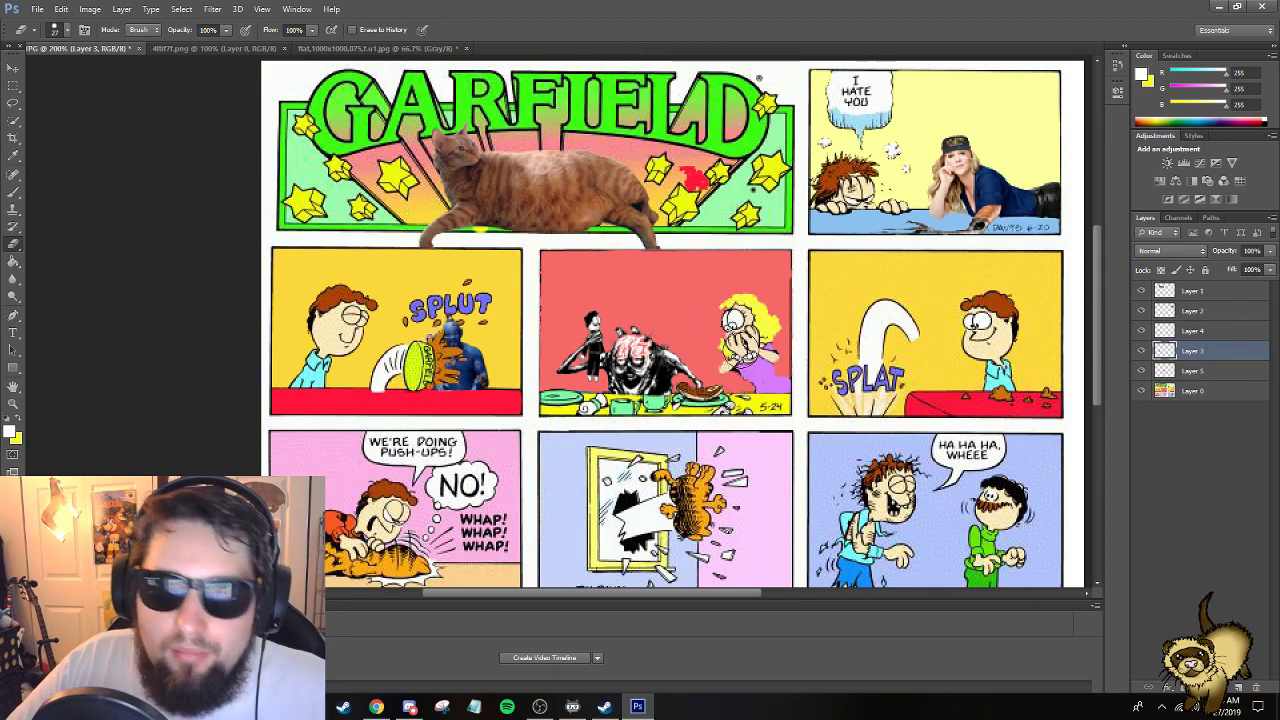
# Start opening another image and look through the kf2 folder for a character to use in the comic.
pyautogui.click(13, 67)
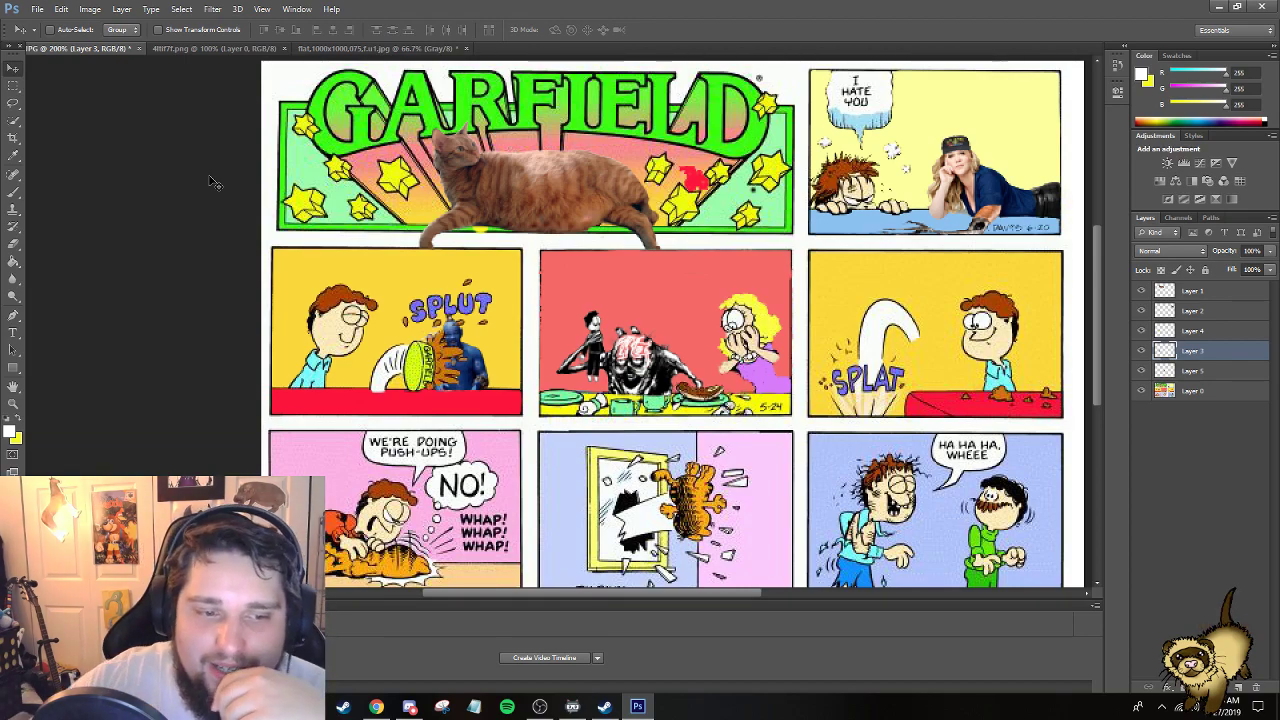
pyautogui.scroll(-2, 874, 442)
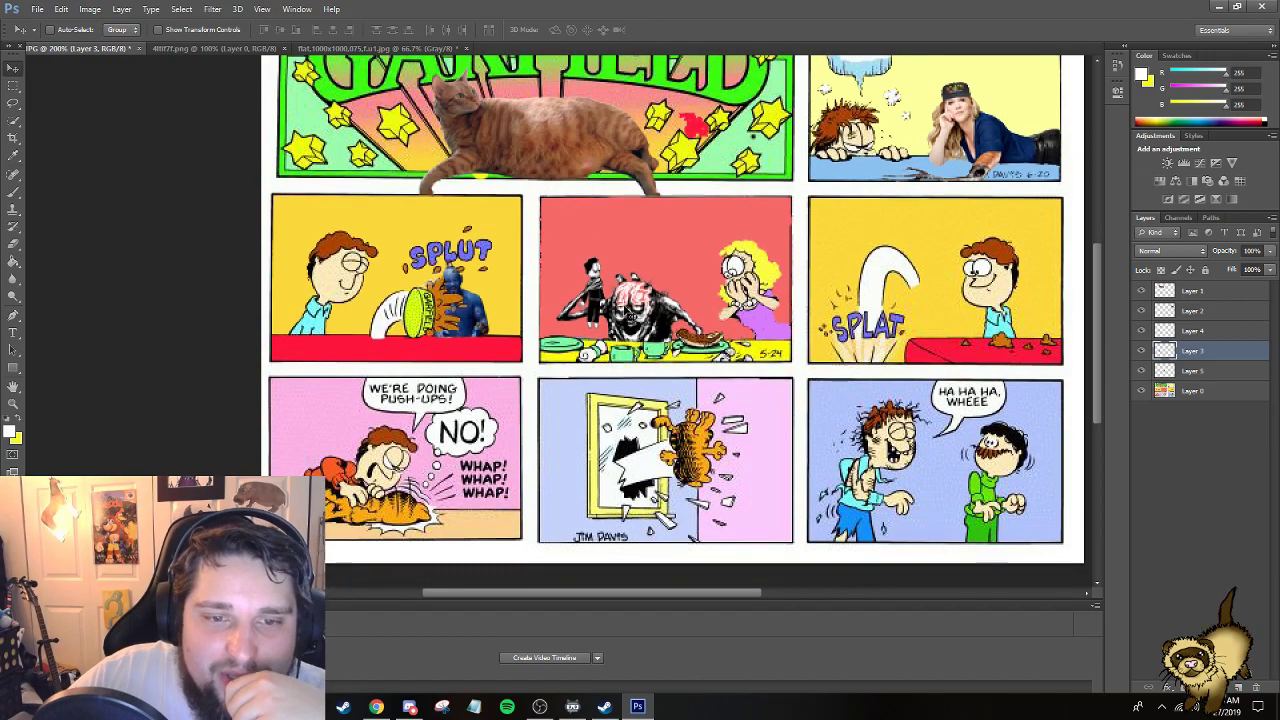
pyautogui.click(37, 9)
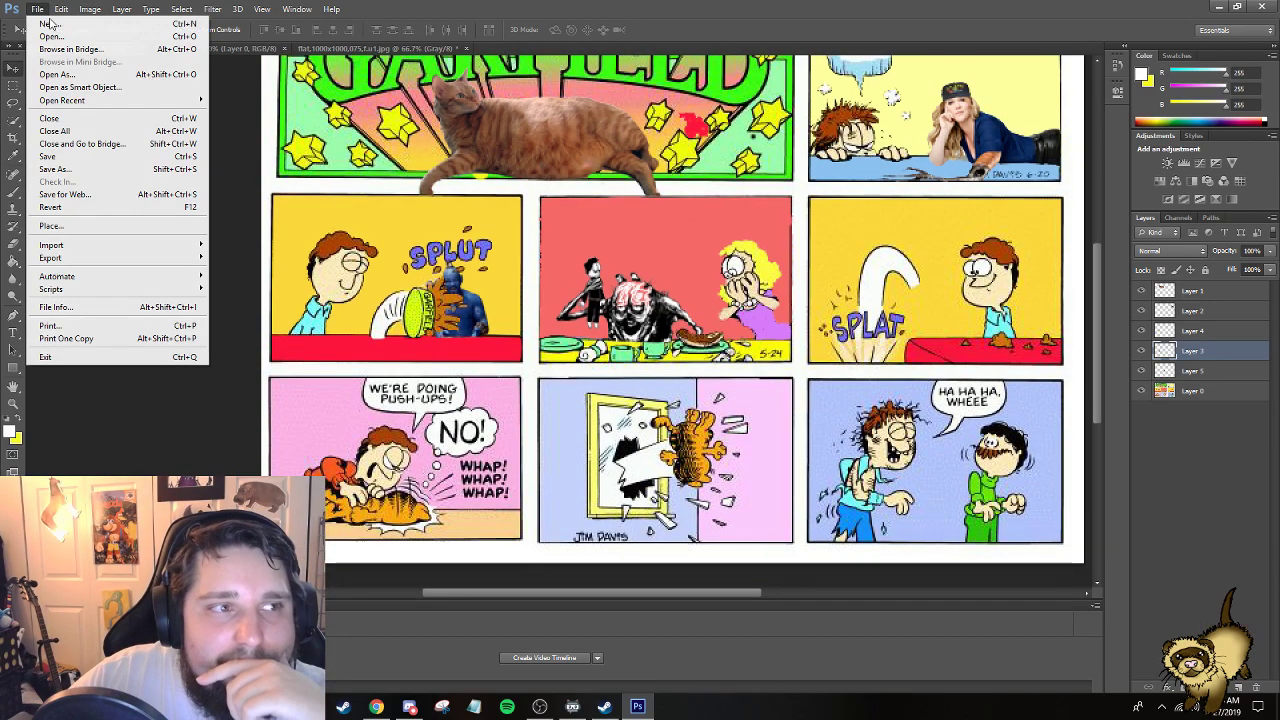
pyautogui.click(50, 36)
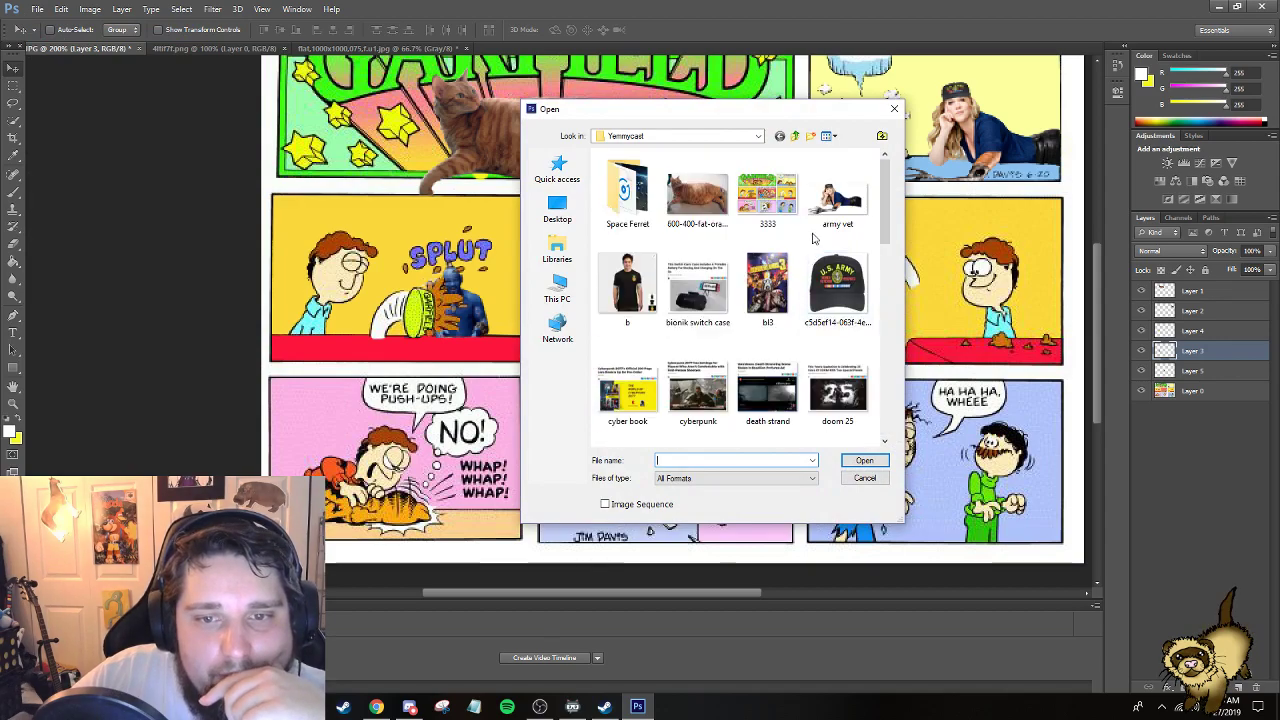
pyautogui.scroll(-10, 813, 238)
pyautogui.click(795, 136)
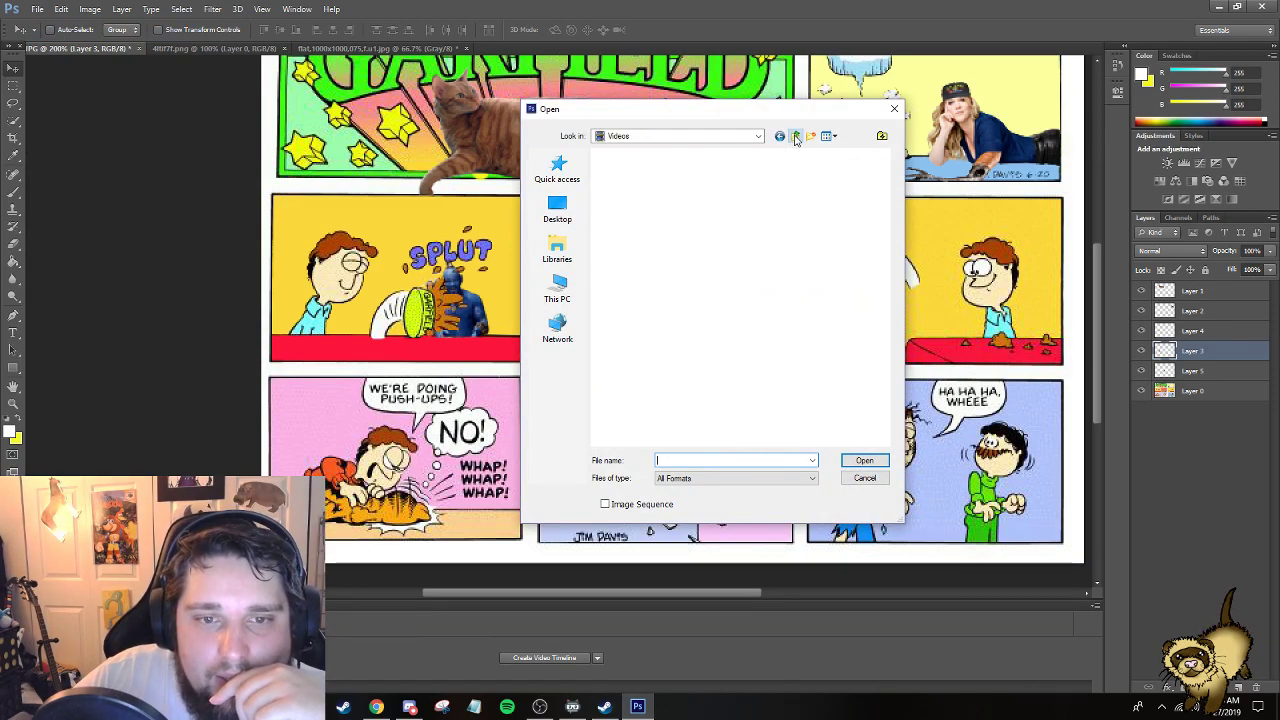
pyautogui.doubleClick(770, 287)
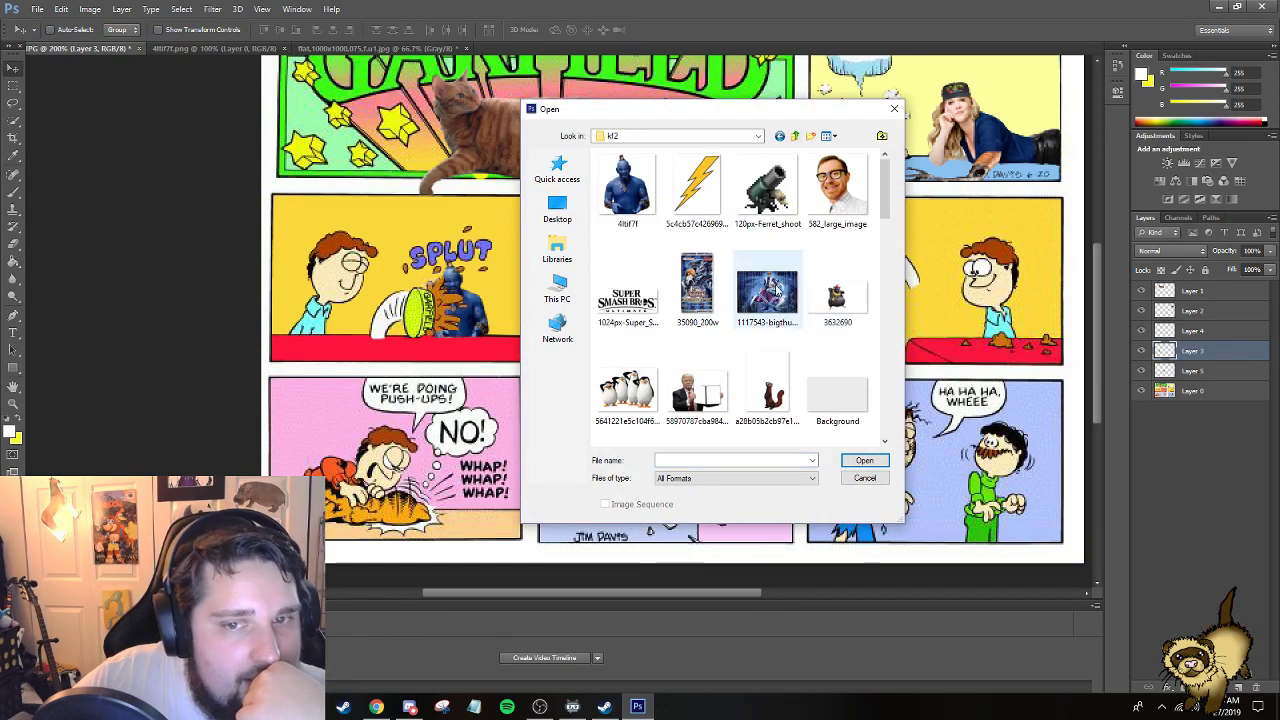
pyautogui.scroll(-5, 772, 287)
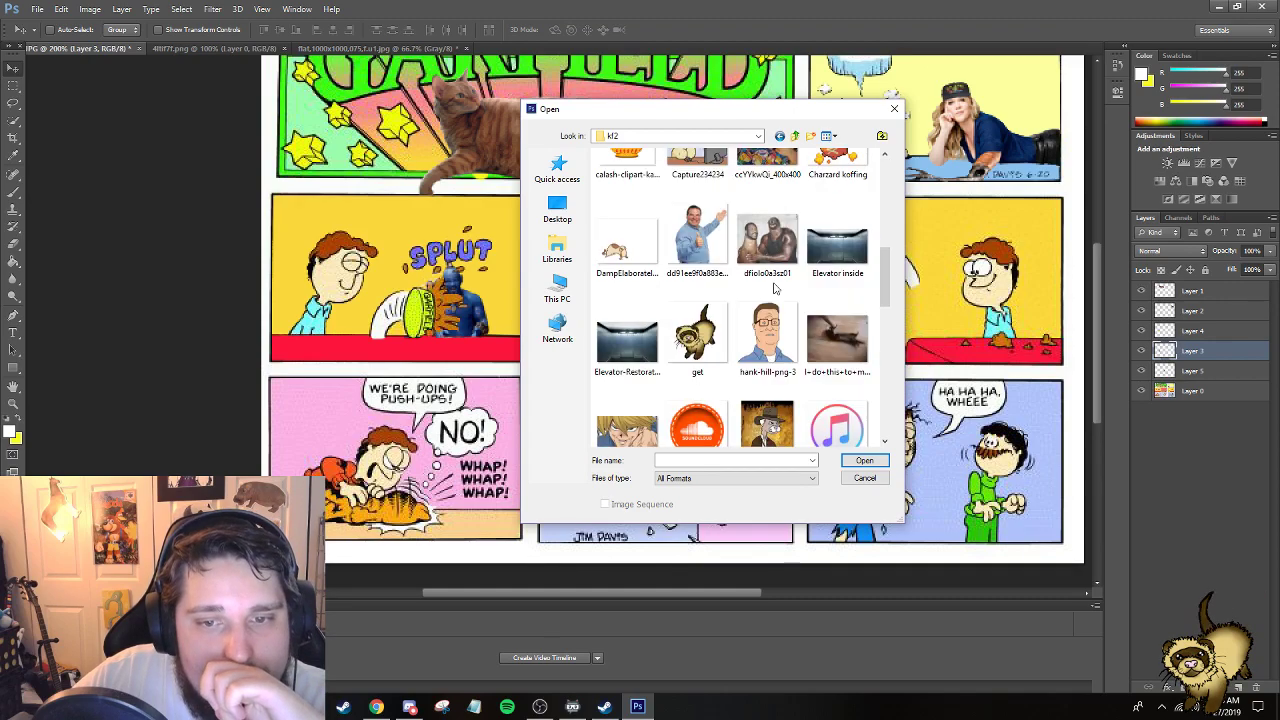
pyautogui.scroll(-6, 773, 288)
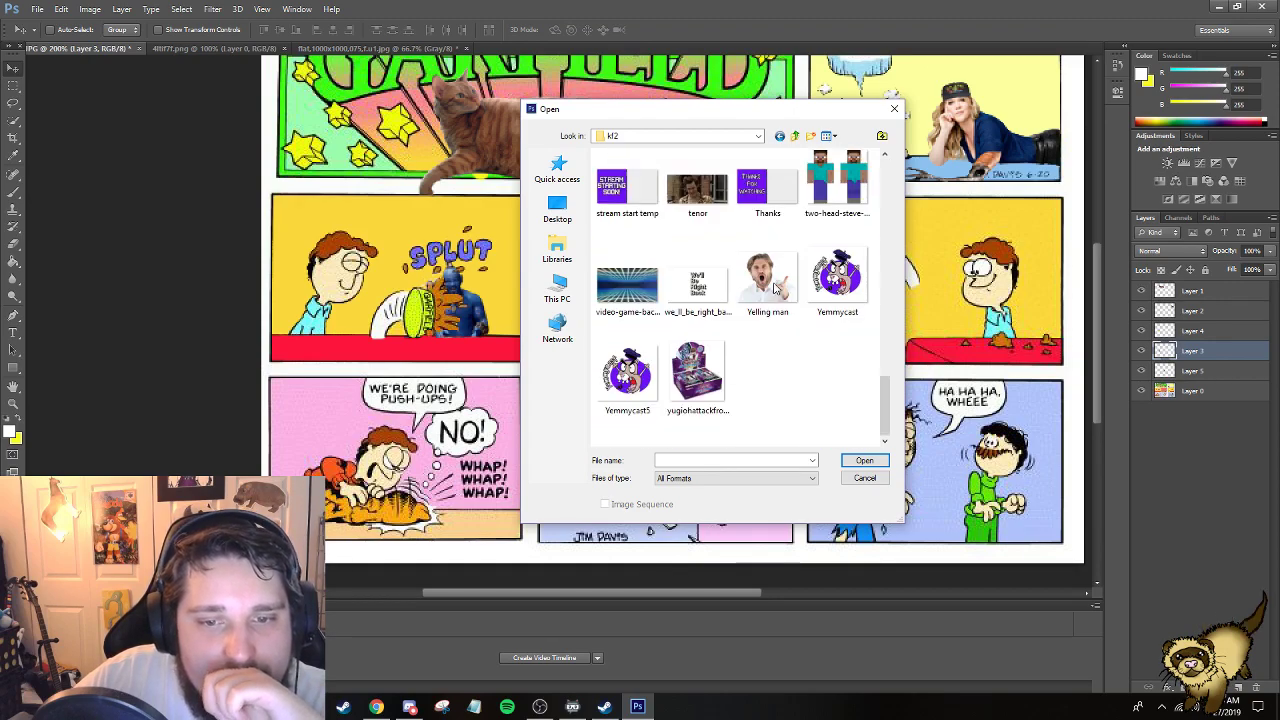
# Look through the images and subfolders of the Videos folder for a character to open, leaving without opening a file.
pyautogui.press('BackSpace')
pyautogui.scroll(-5, 775, 287)
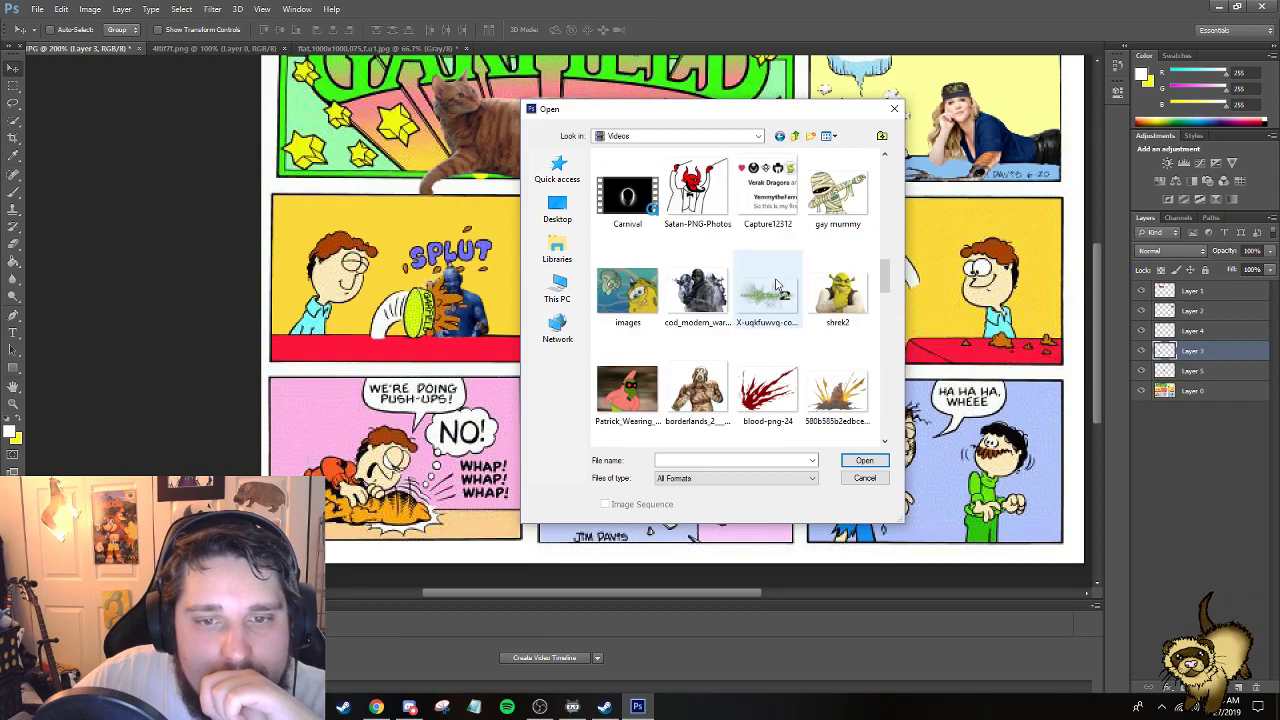
pyautogui.scroll(3, 770, 290)
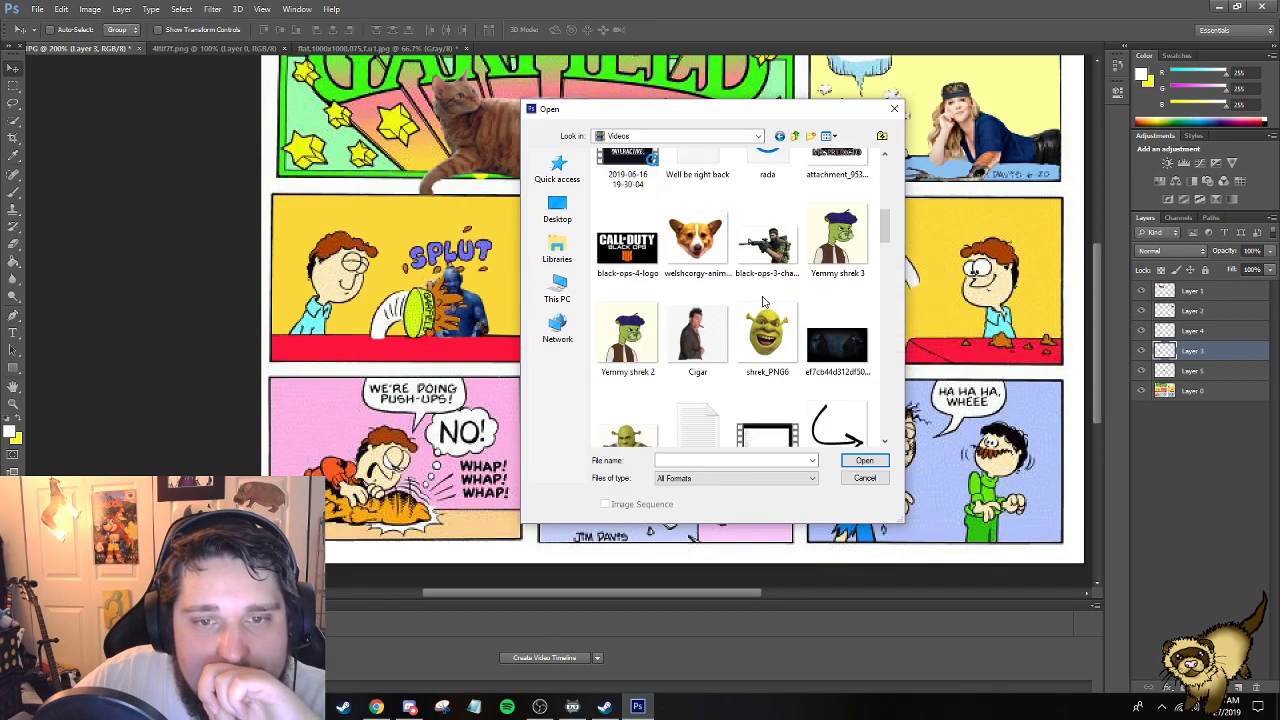
pyautogui.scroll(4, 763, 300)
pyautogui.scroll(-8, 708, 348)
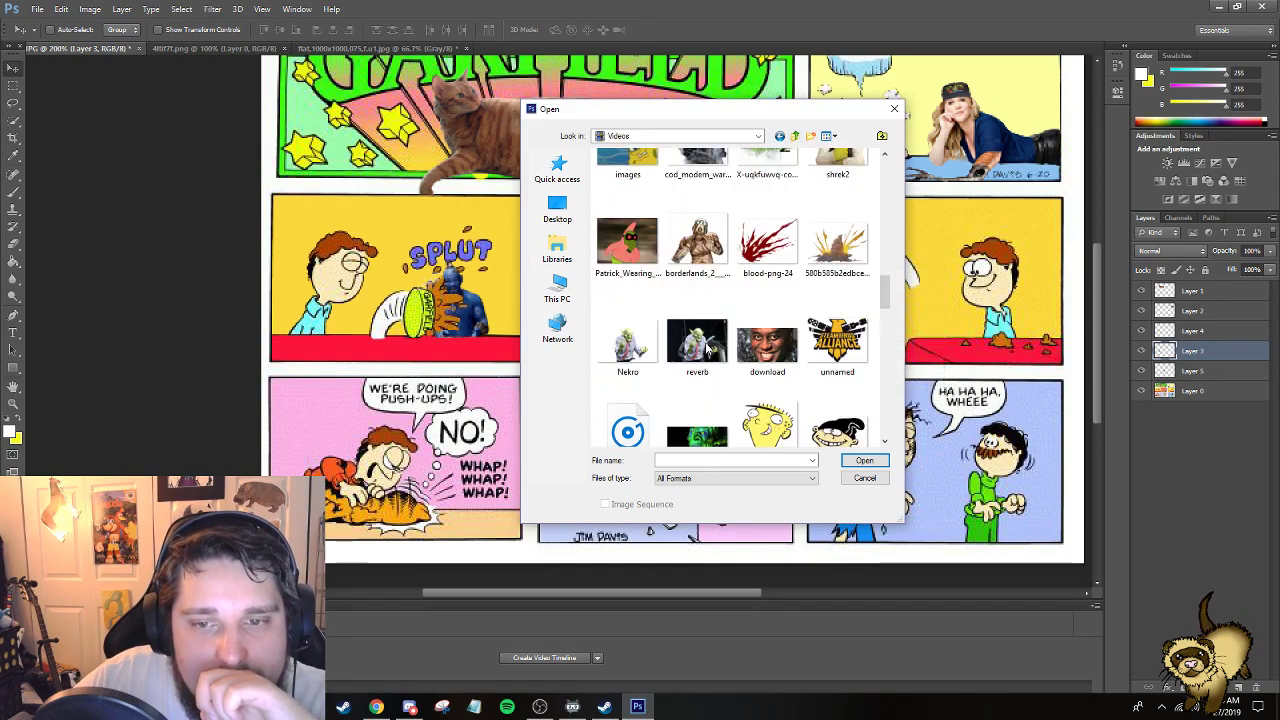
pyautogui.scroll(-10, 710, 348)
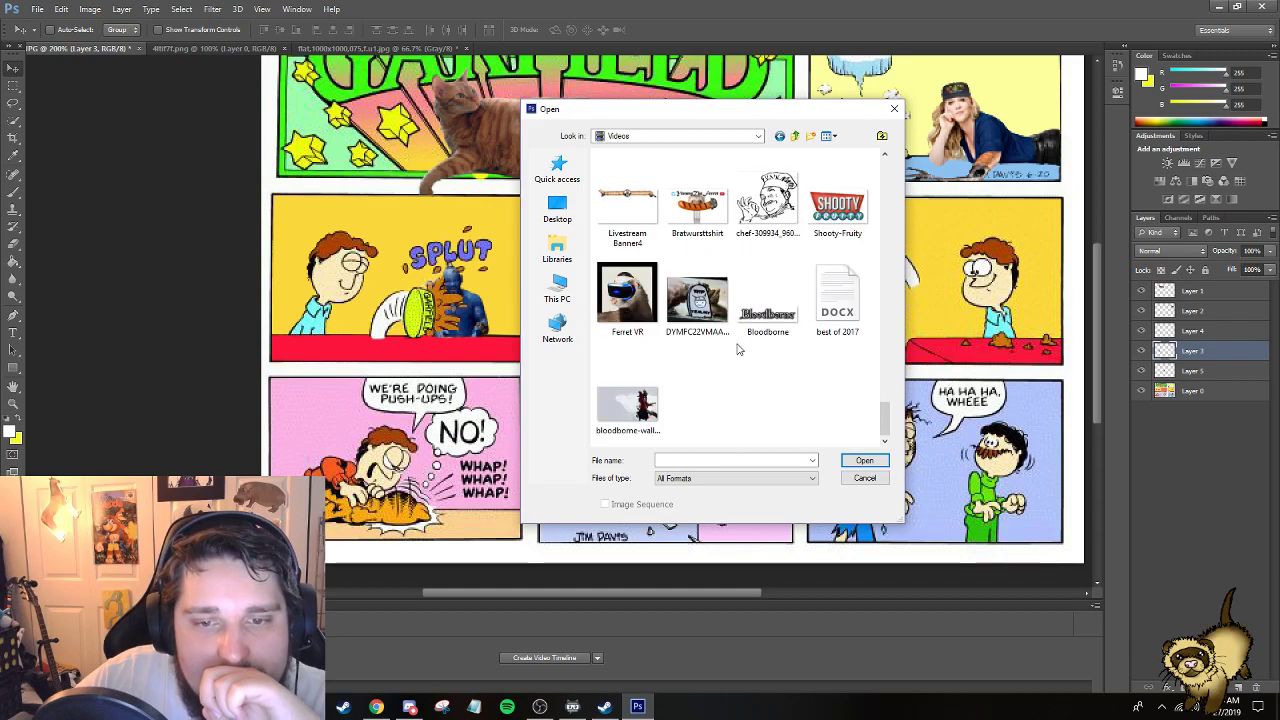
pyautogui.scroll(5, 738, 347)
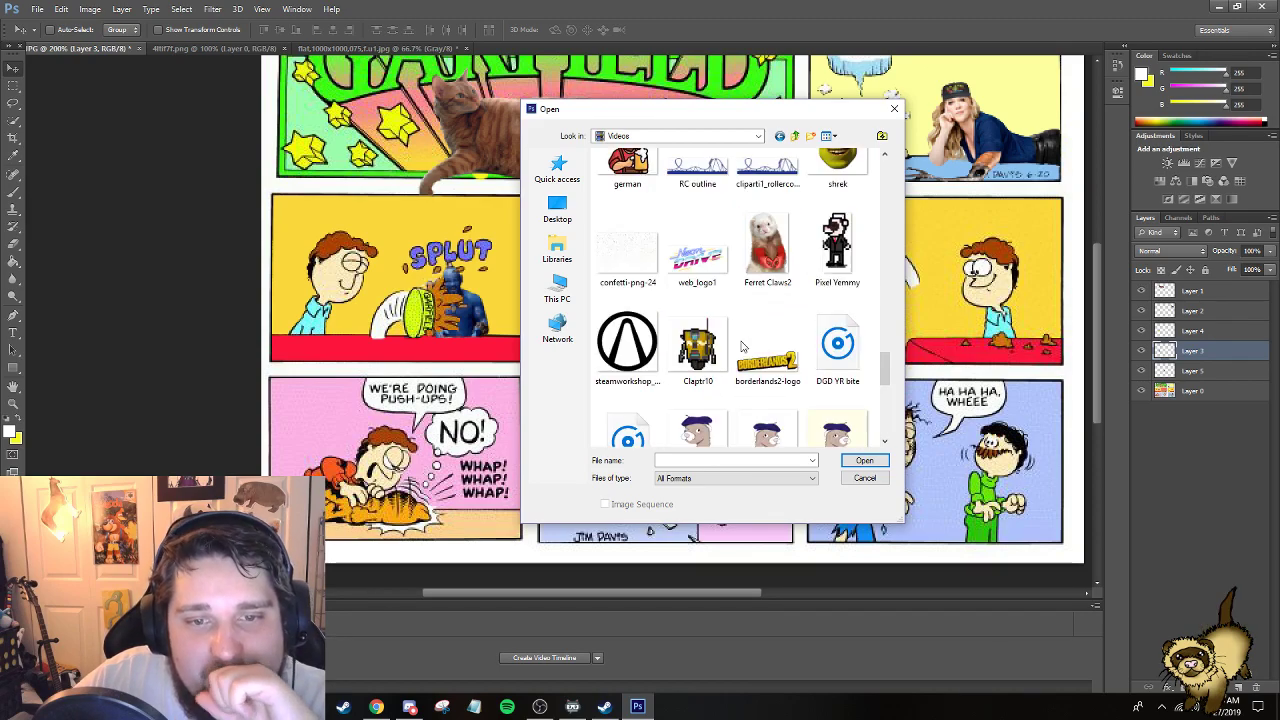
pyautogui.scroll(5, 741, 347)
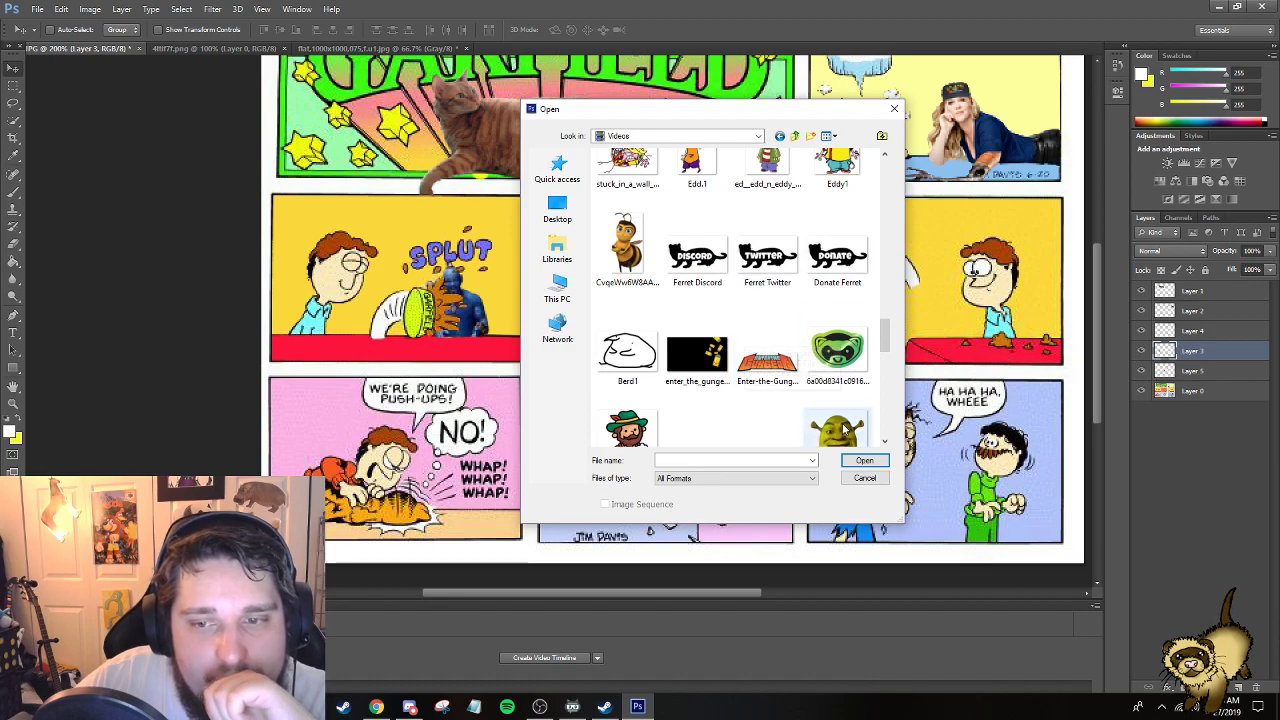
pyautogui.scroll(-3, 842, 428)
pyautogui.scroll(5, 835, 420)
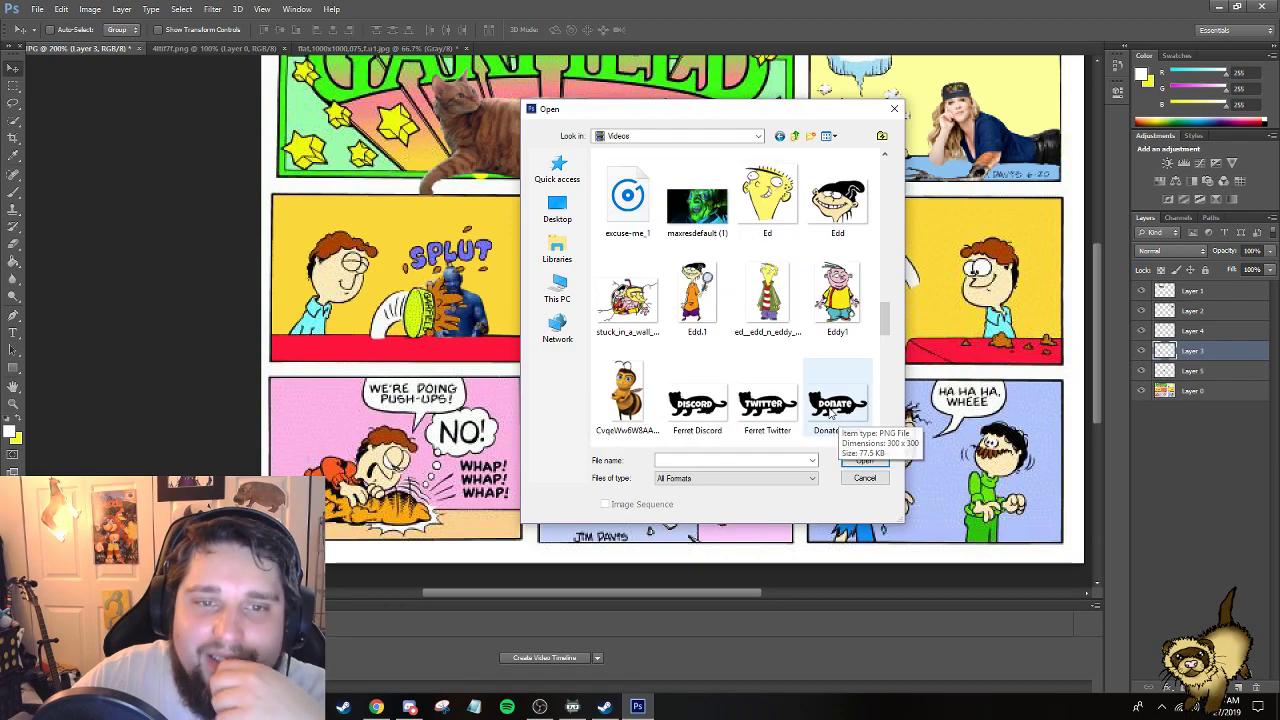
pyautogui.scroll(6, 820, 380)
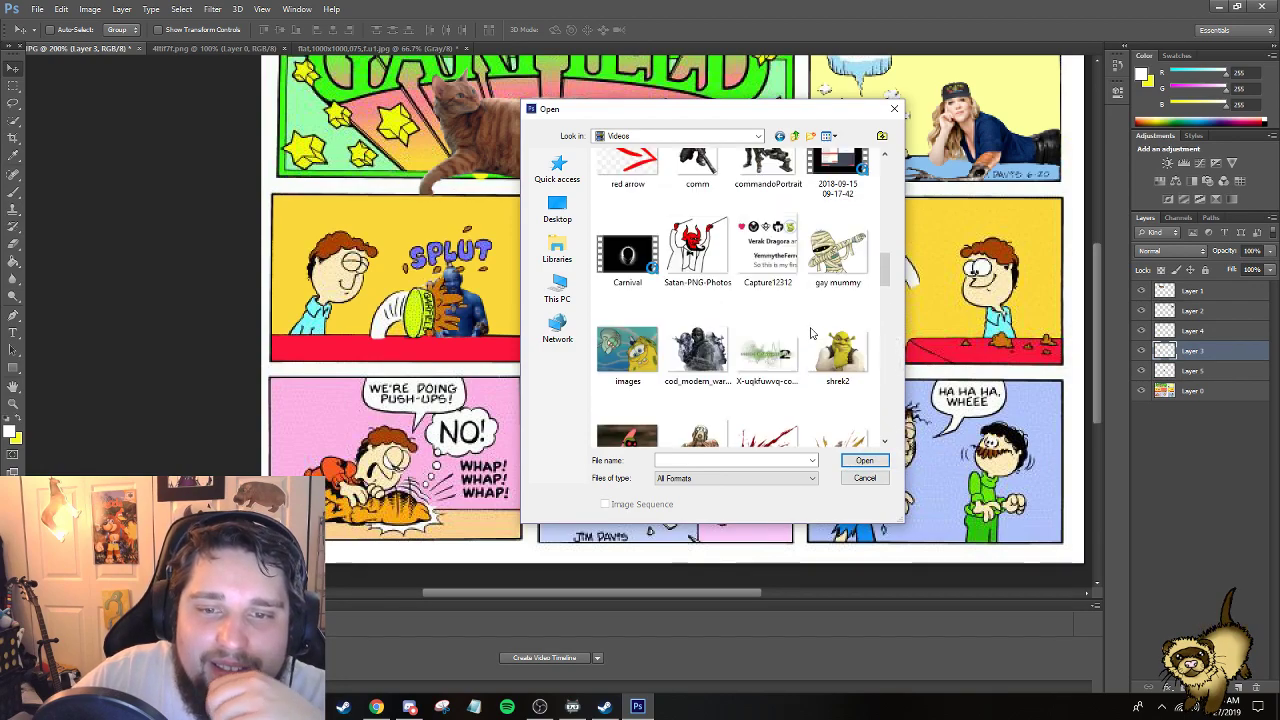
pyautogui.scroll(5, 812, 333)
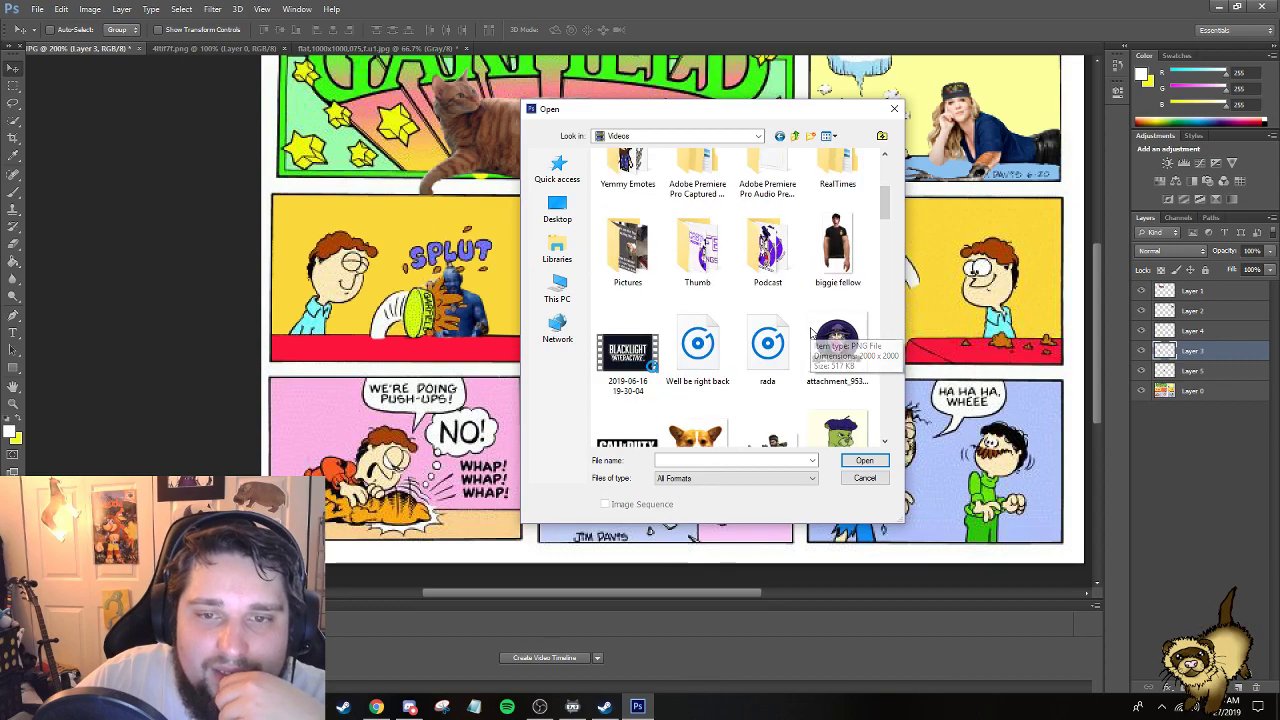
pyautogui.scroll(3, 812, 333)
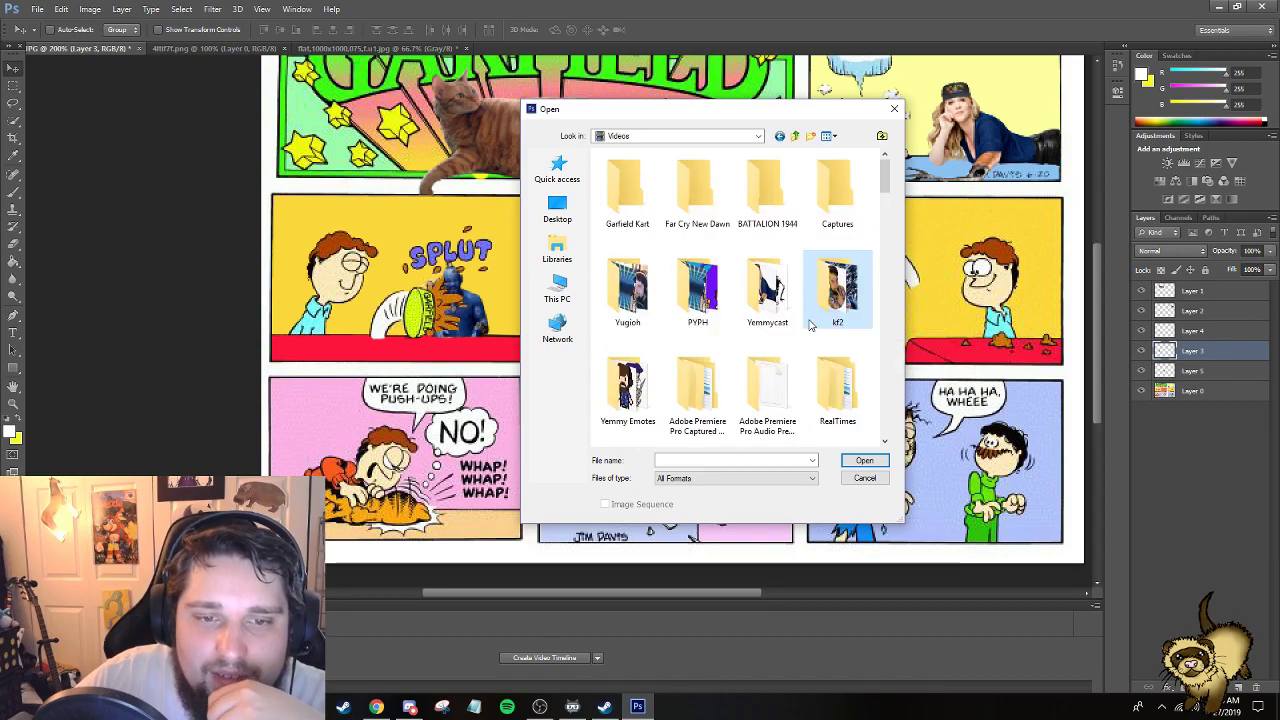
pyautogui.click(894, 108)
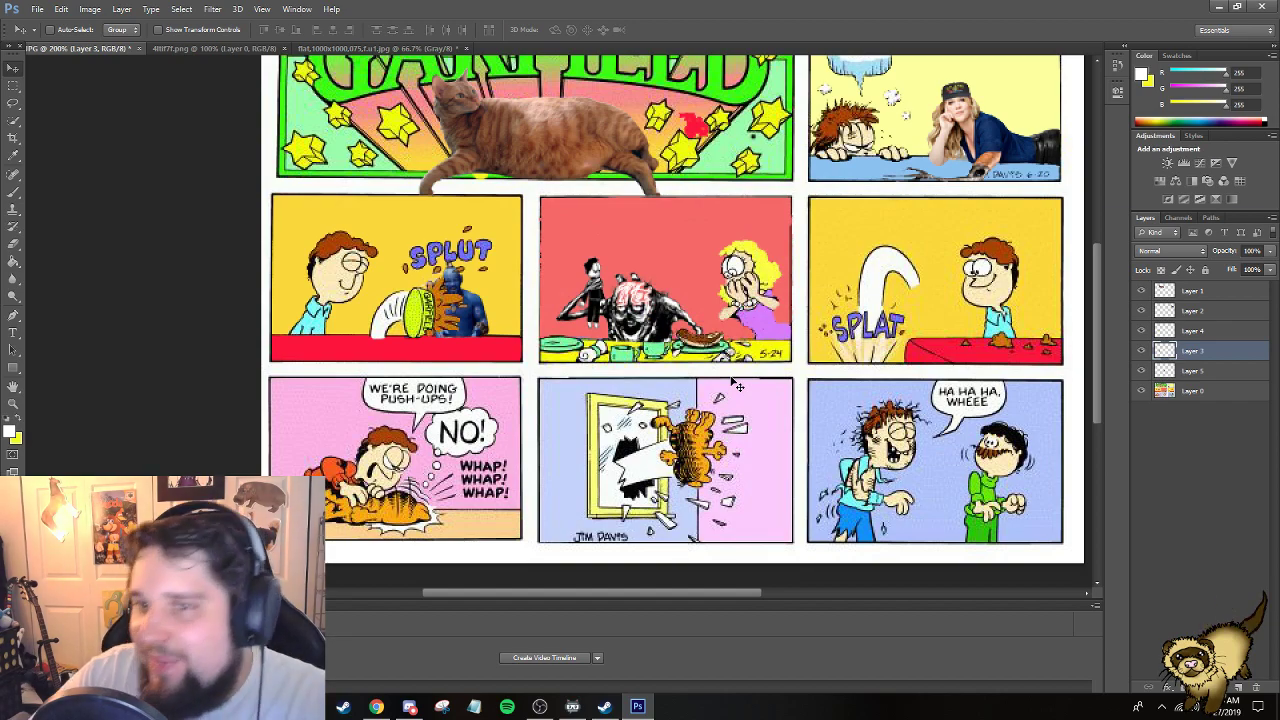
# Ready the Brush on Layer 0 with the green of the GARFIELD title (3efa1d) as the foreground colour.
pyautogui.scroll(2, 731, 383)
pyautogui.moveTo(586, 594); pyautogui.dragTo(610, 594)
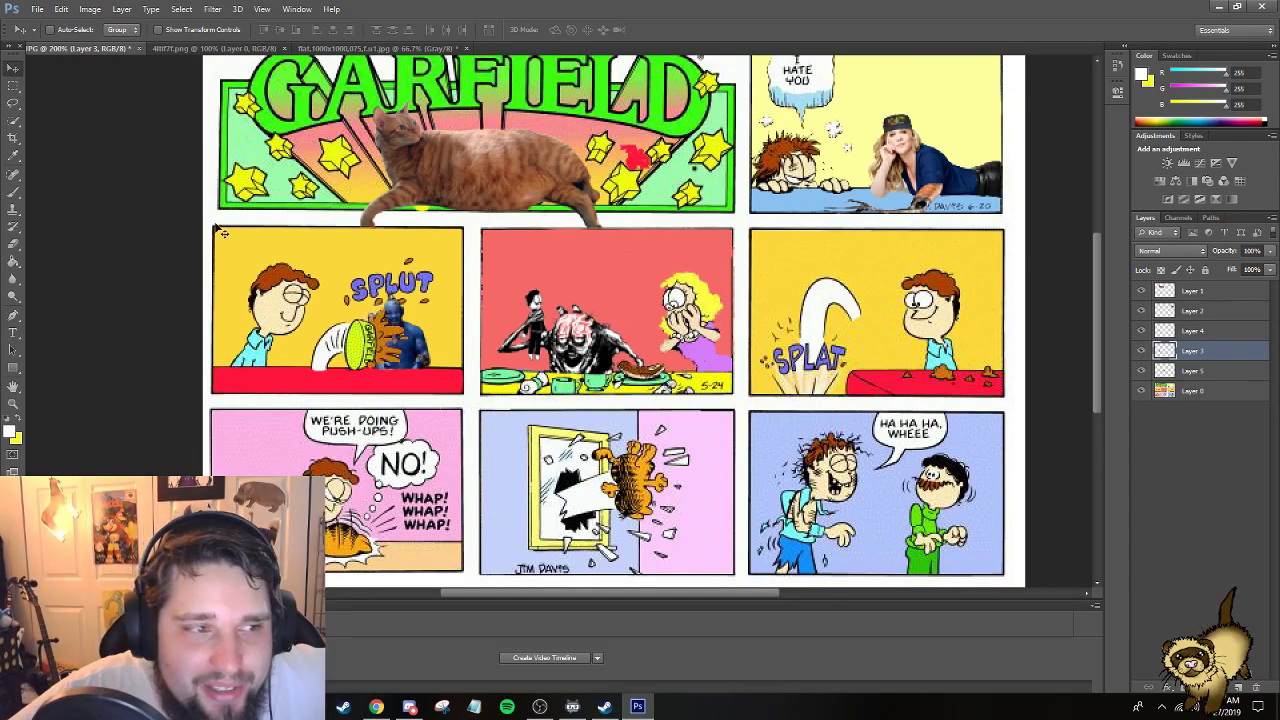
pyautogui.click(13, 194)
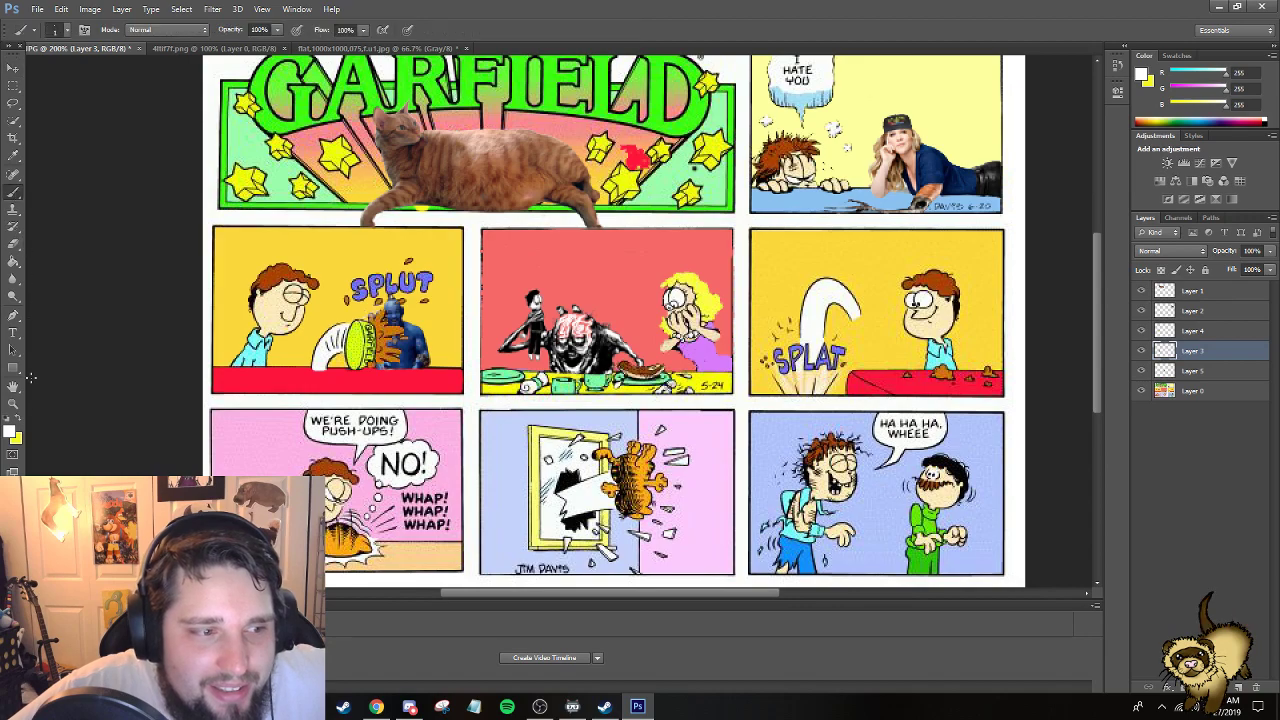
pyautogui.click(17, 439)
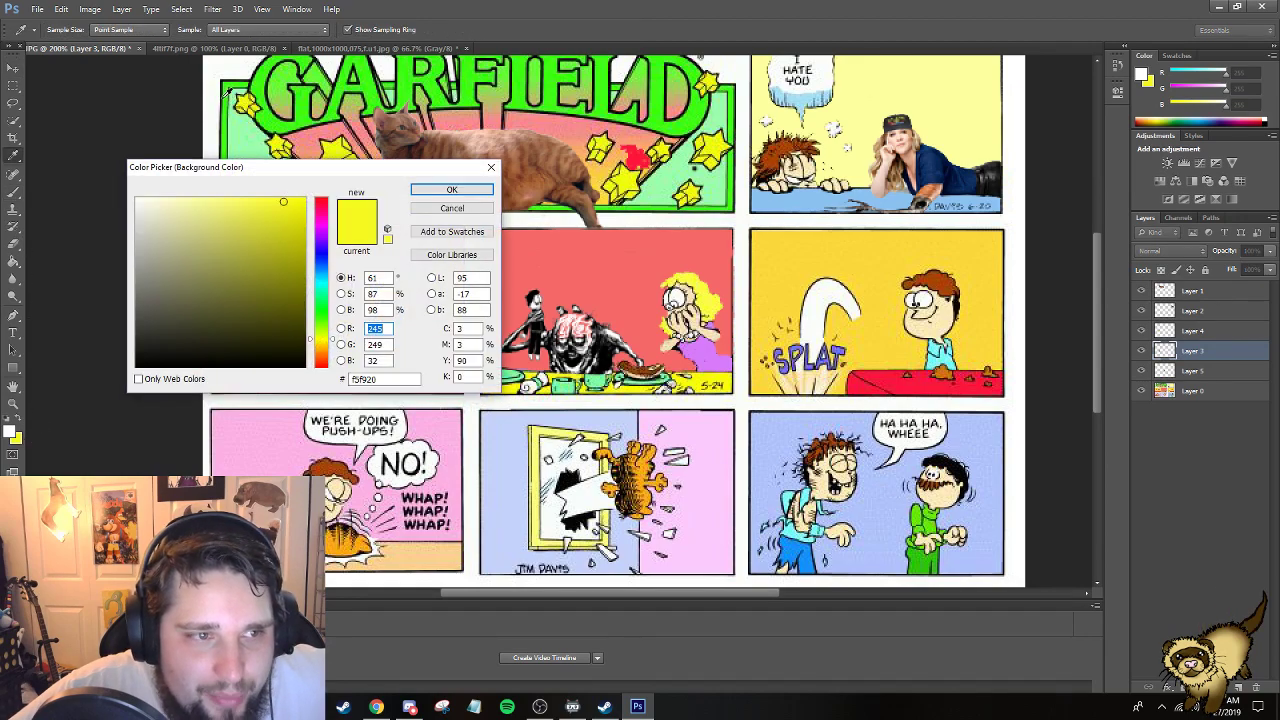
pyautogui.click(320, 315)
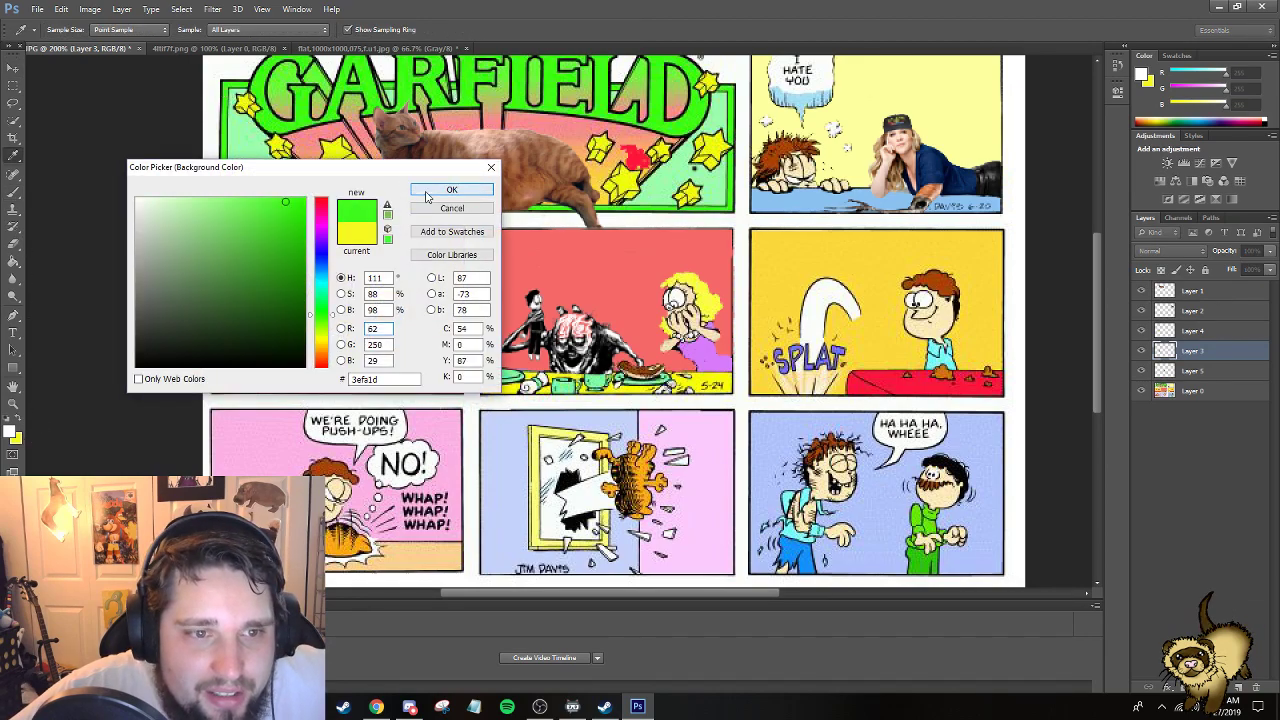
pyautogui.click(428, 192)
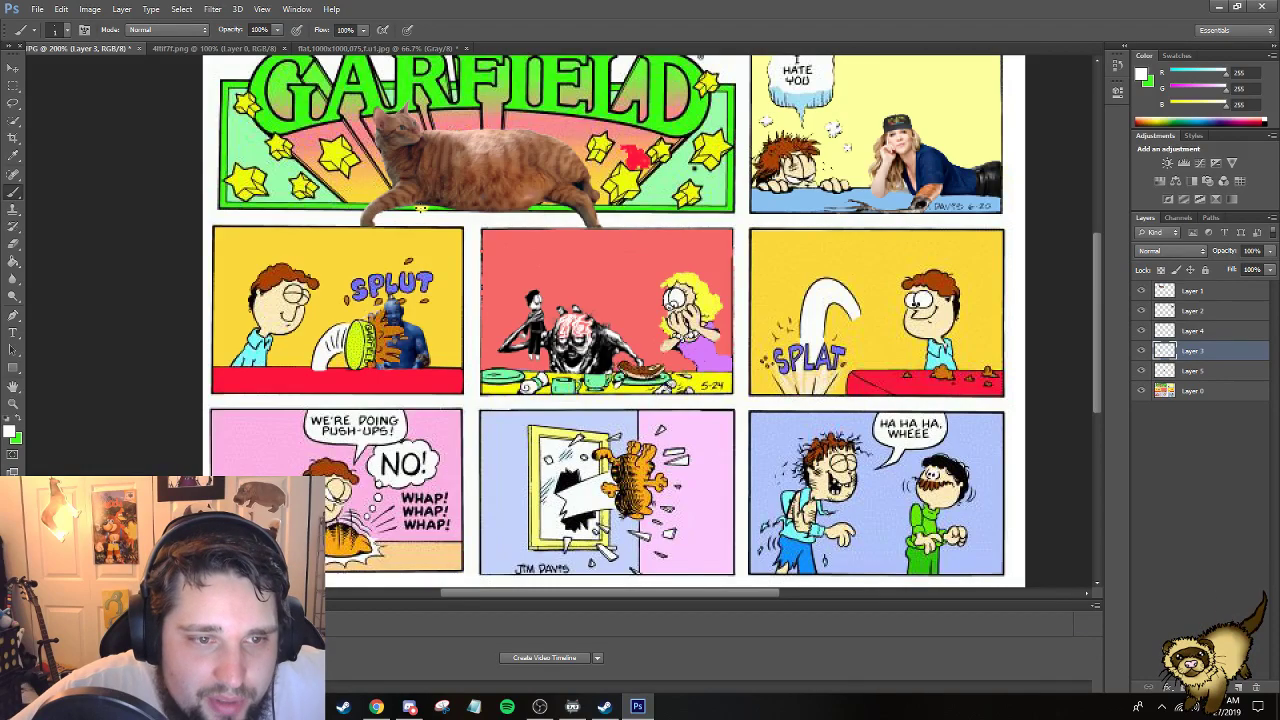
pyautogui.click(1195, 391)
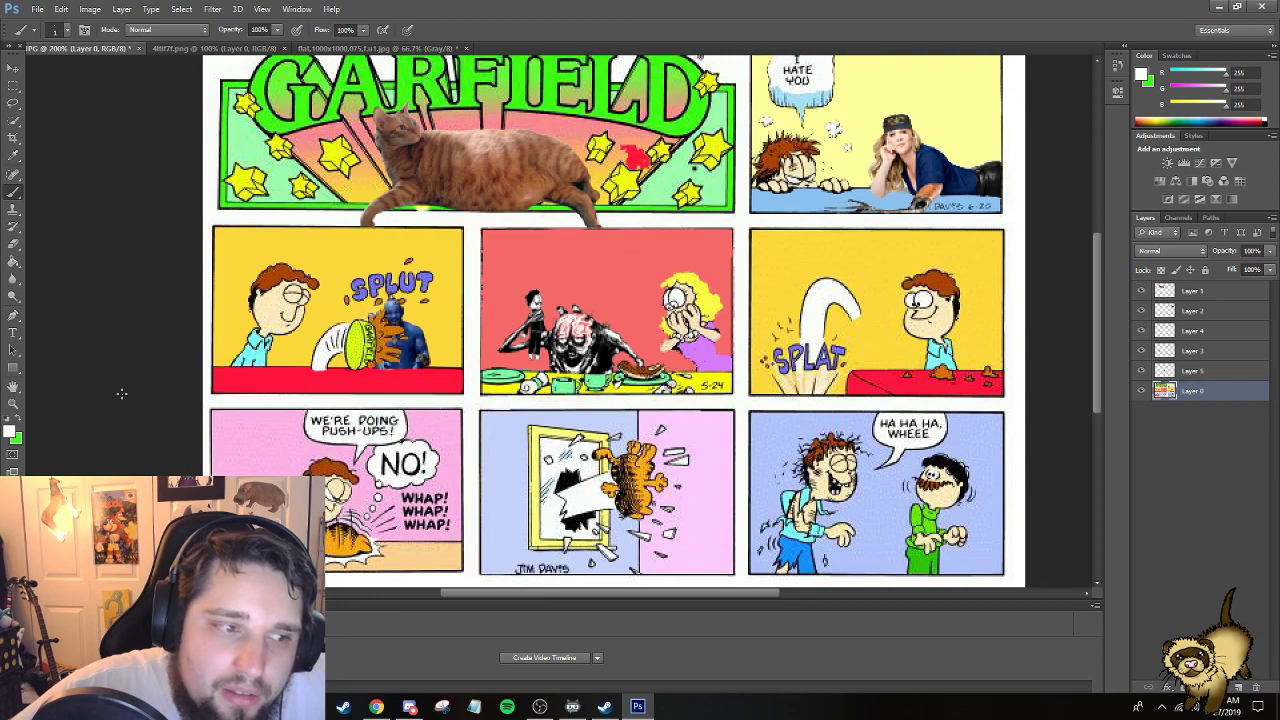
pyautogui.click(22, 426)
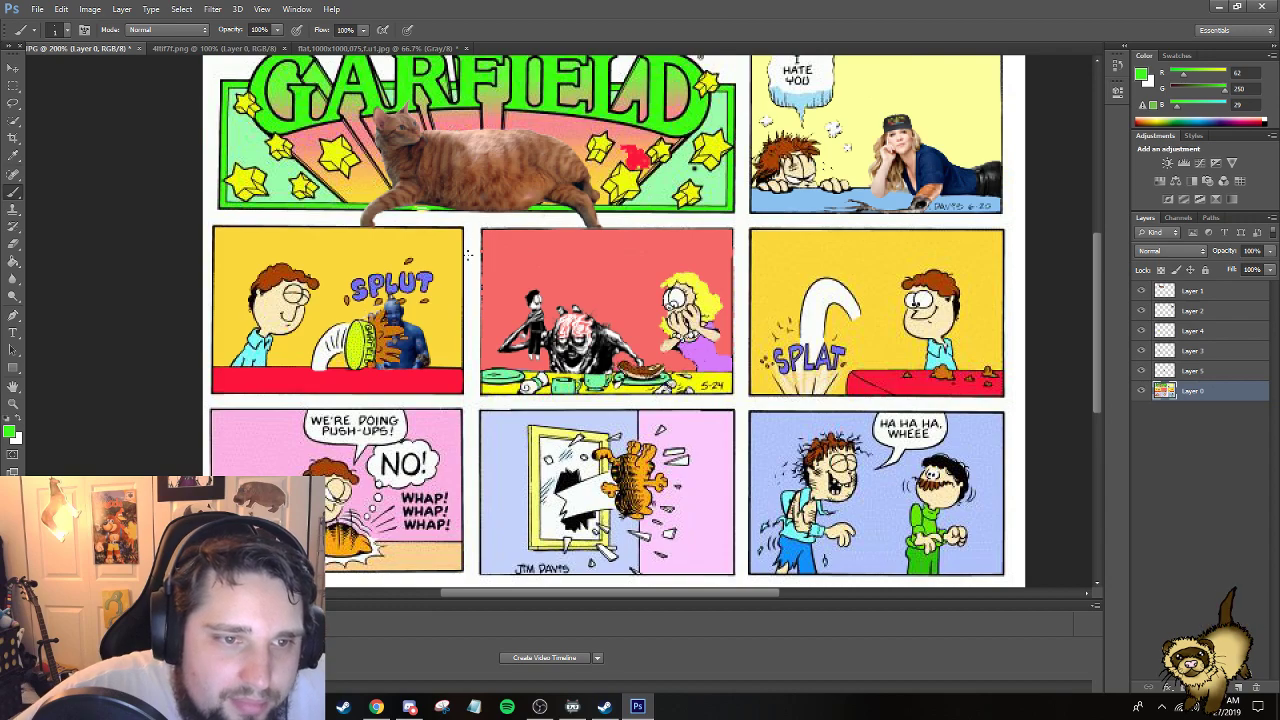
# Set the Brush foreground colour to near-black (030303) for touching up the banner outline beneath the cat.
pyautogui.click(11, 432)
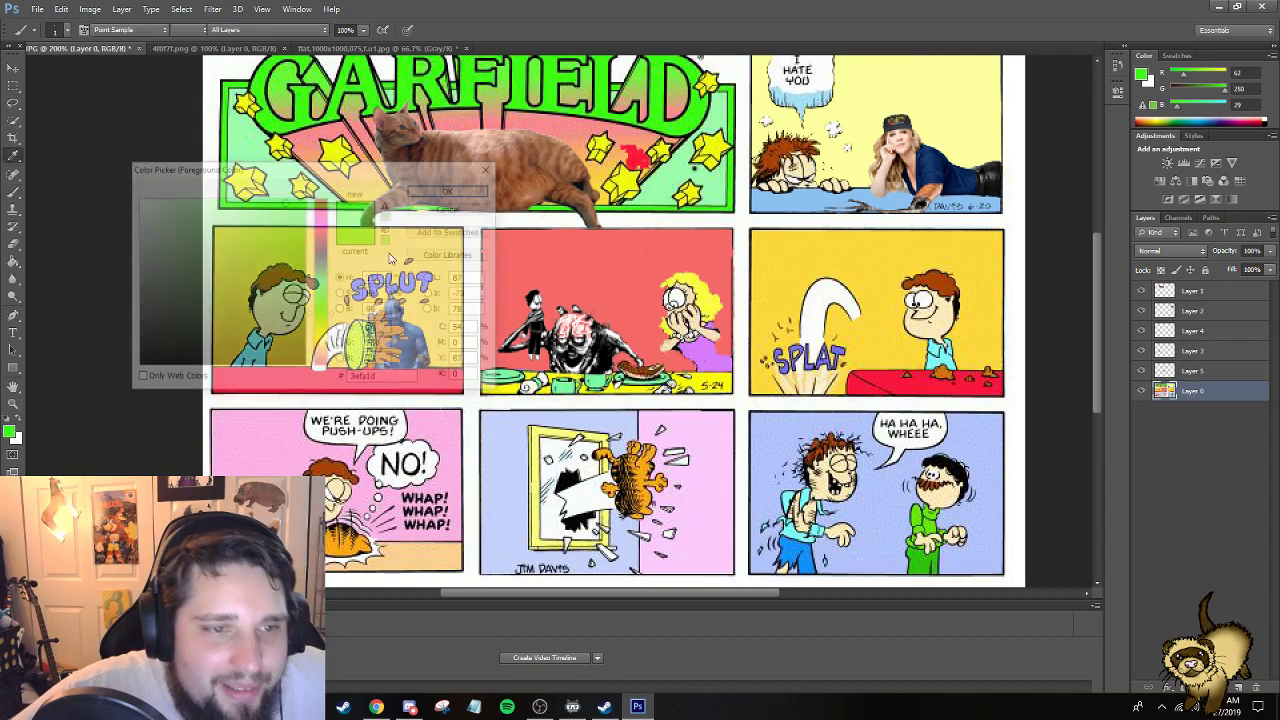
pyautogui.click(158, 365)
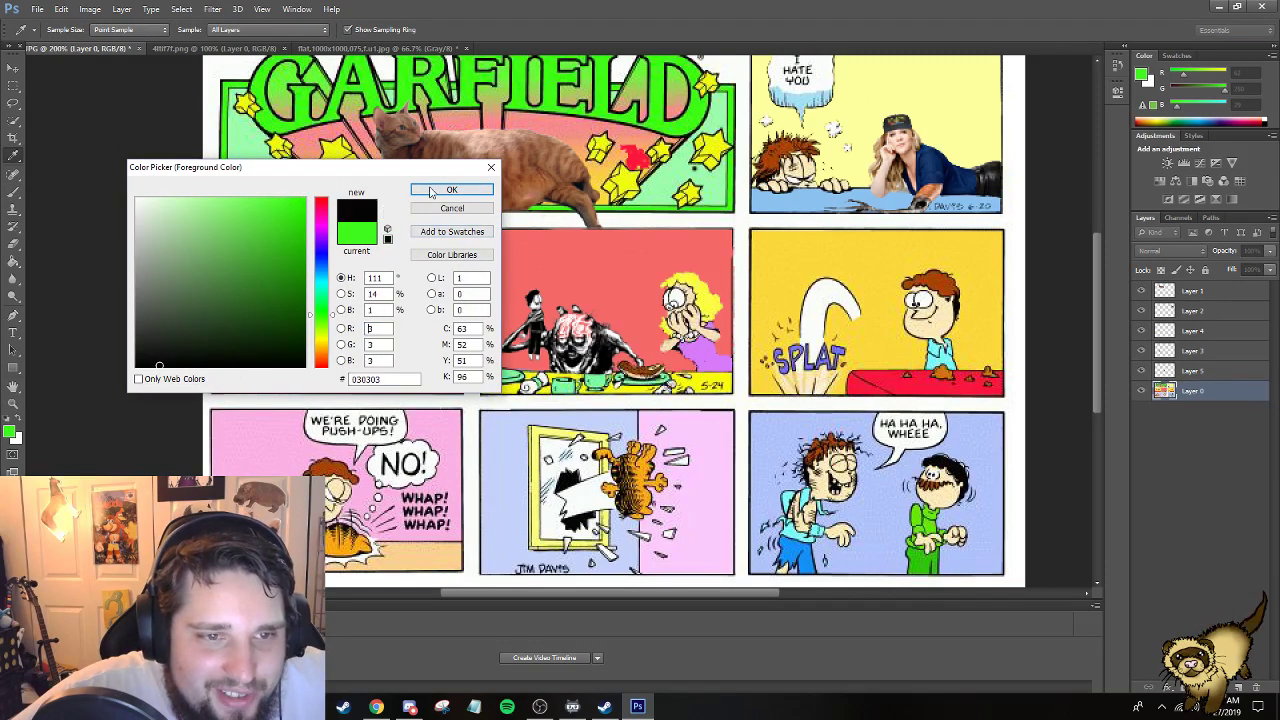
pyautogui.click(452, 190)
pyautogui.press('b')
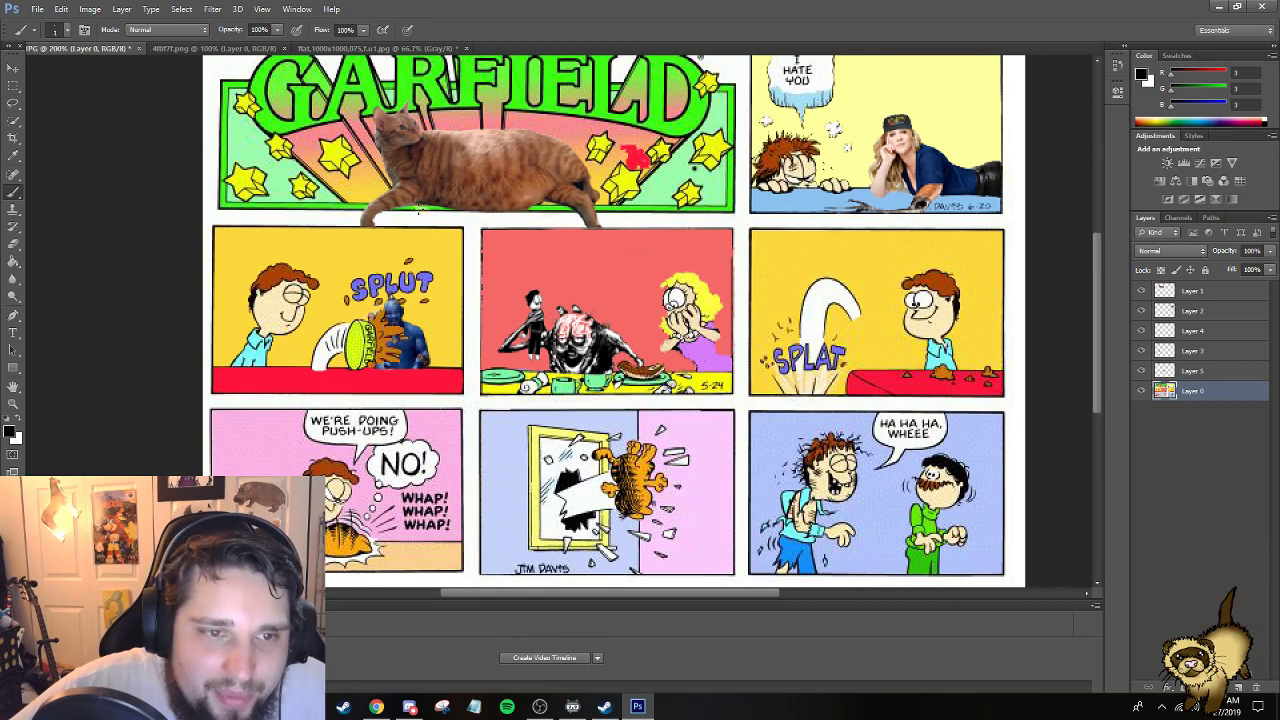
# Swap the painting colours and set the foreground to the title's green (3ff81e) for the banner border beneath the cat.
pyautogui.click(17, 424)
pyautogui.click(12, 430)
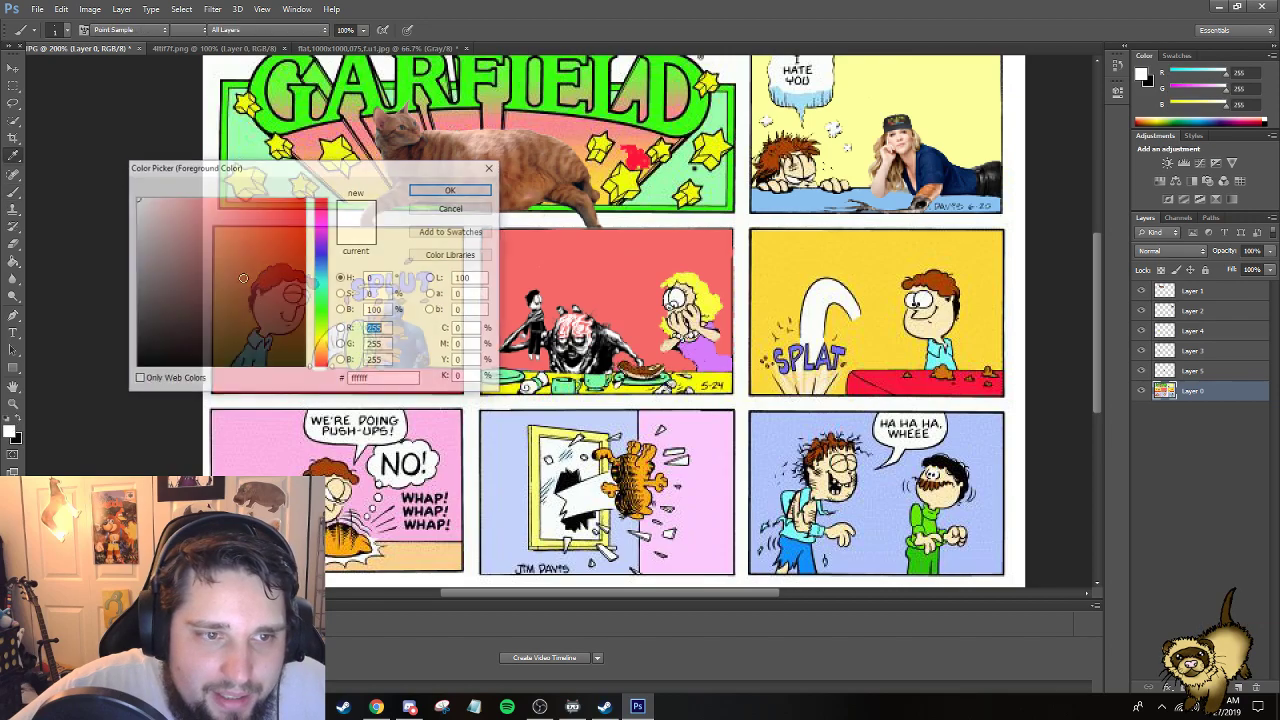
pyautogui.click(232, 113)
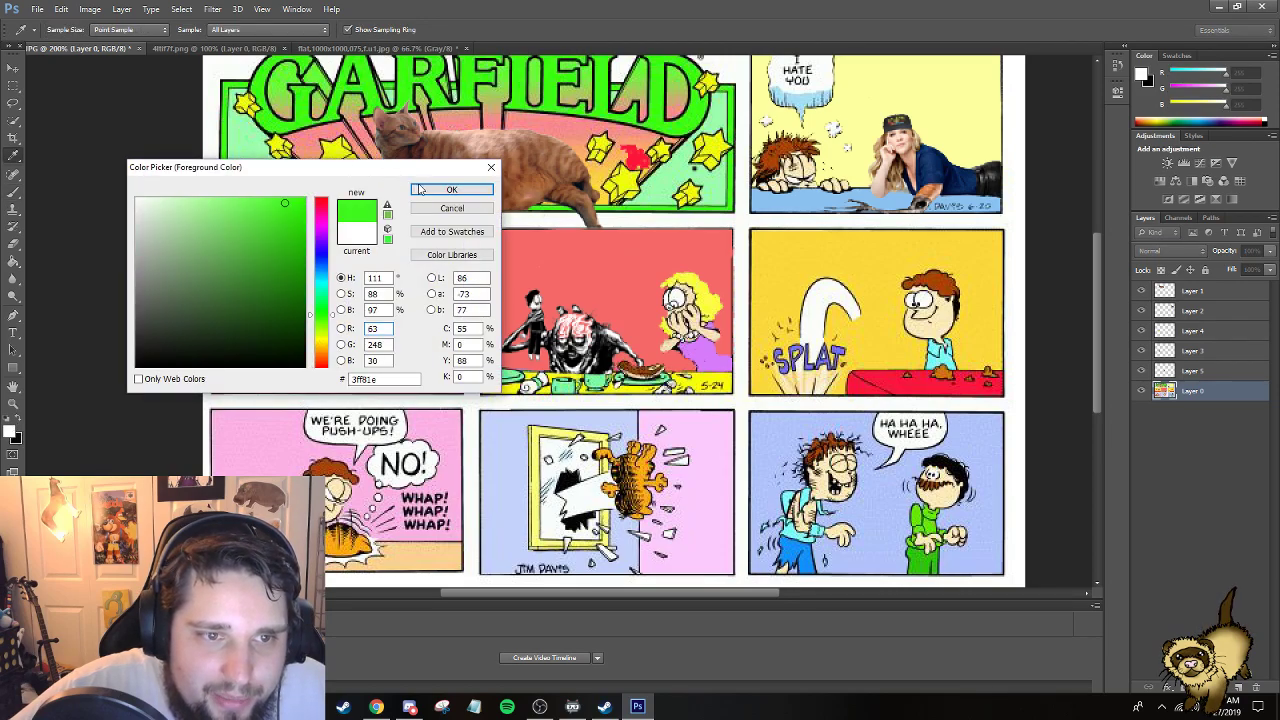
pyautogui.click(448, 190)
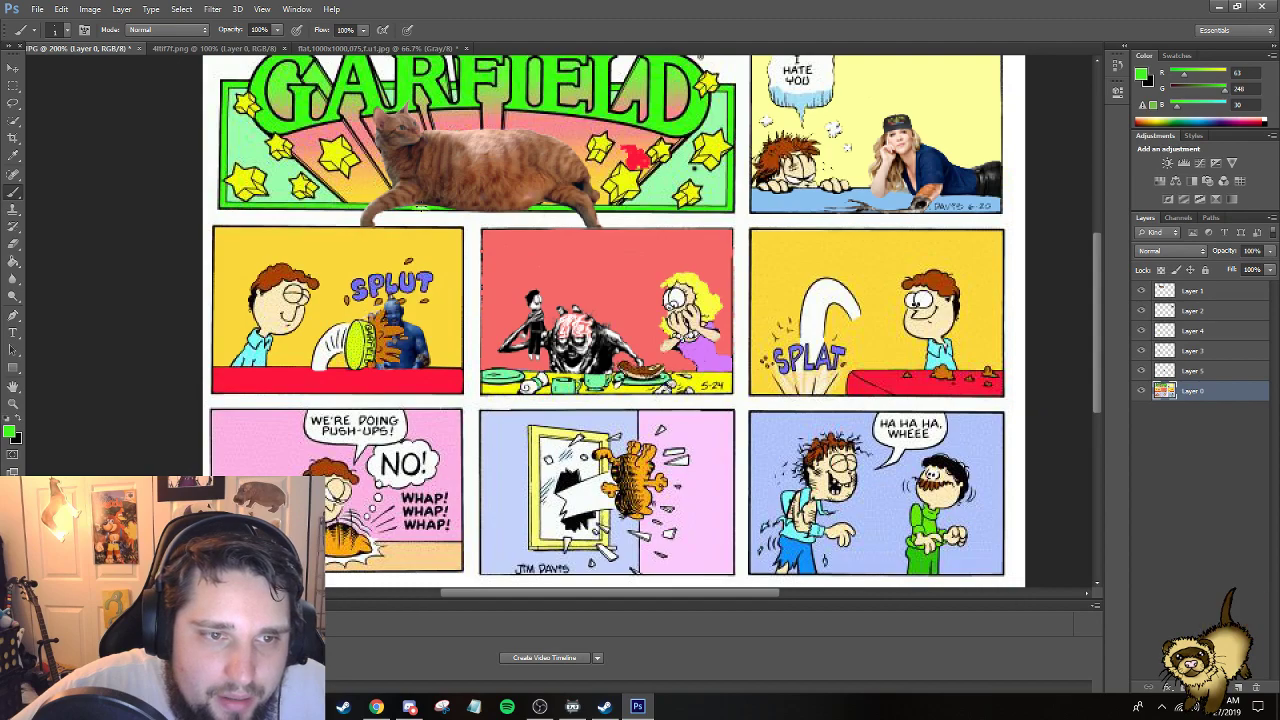
# Try to erase the red splotch among the banner's stars on Layer 0 with the Eraser.
pyautogui.click(1203, 291)
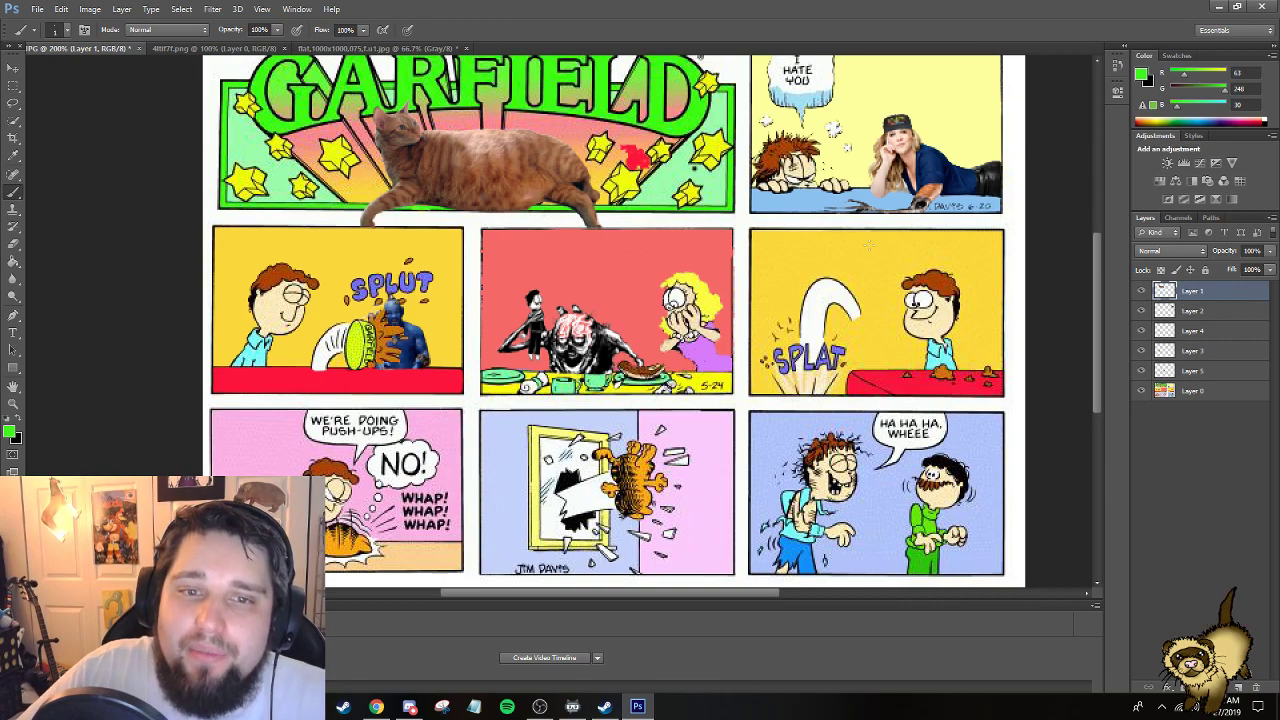
pyautogui.click(13, 243)
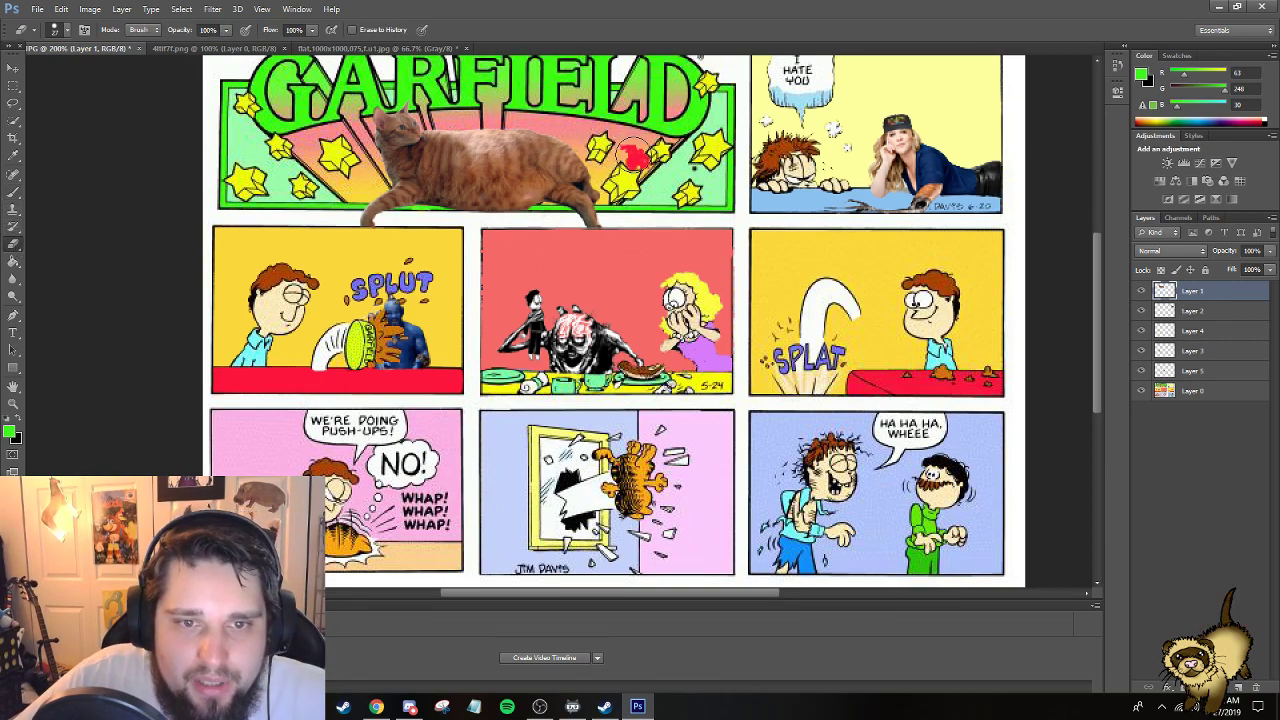
pyautogui.click(1192, 390)
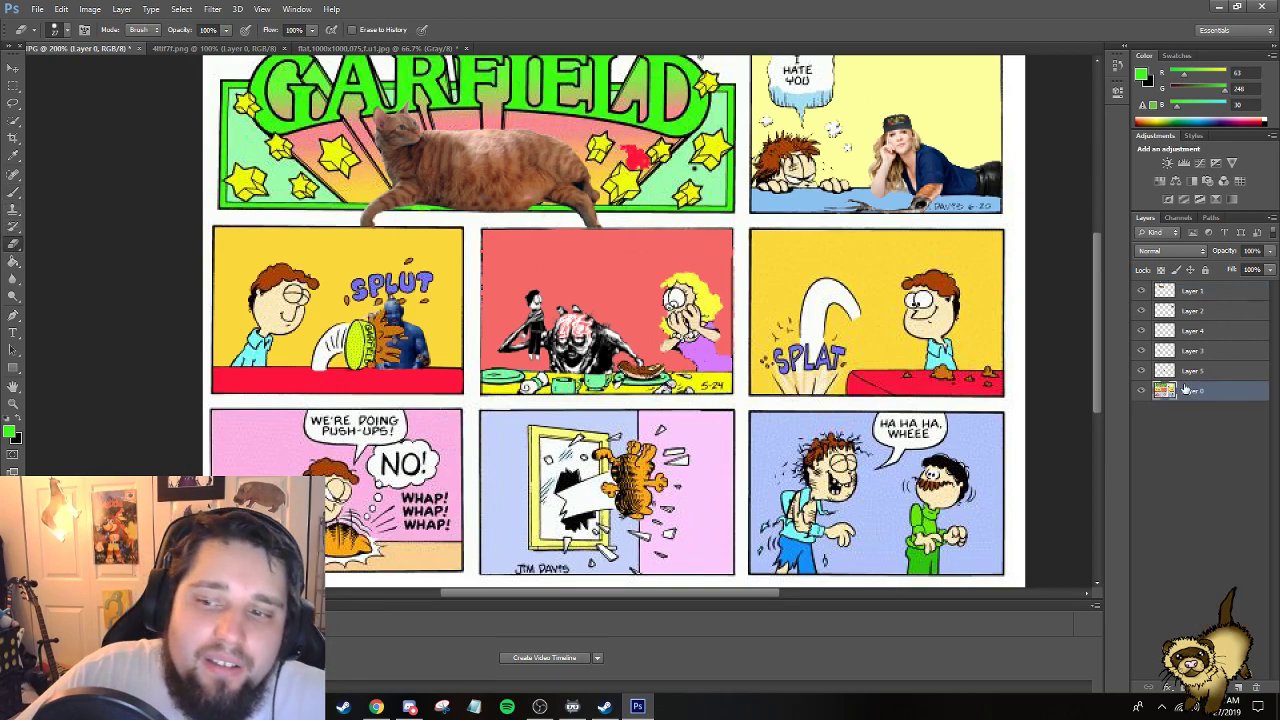
pyautogui.click(637, 151)
pyautogui.hotkey('alt', '.')
pyautogui.hotkey('alt', 'z')
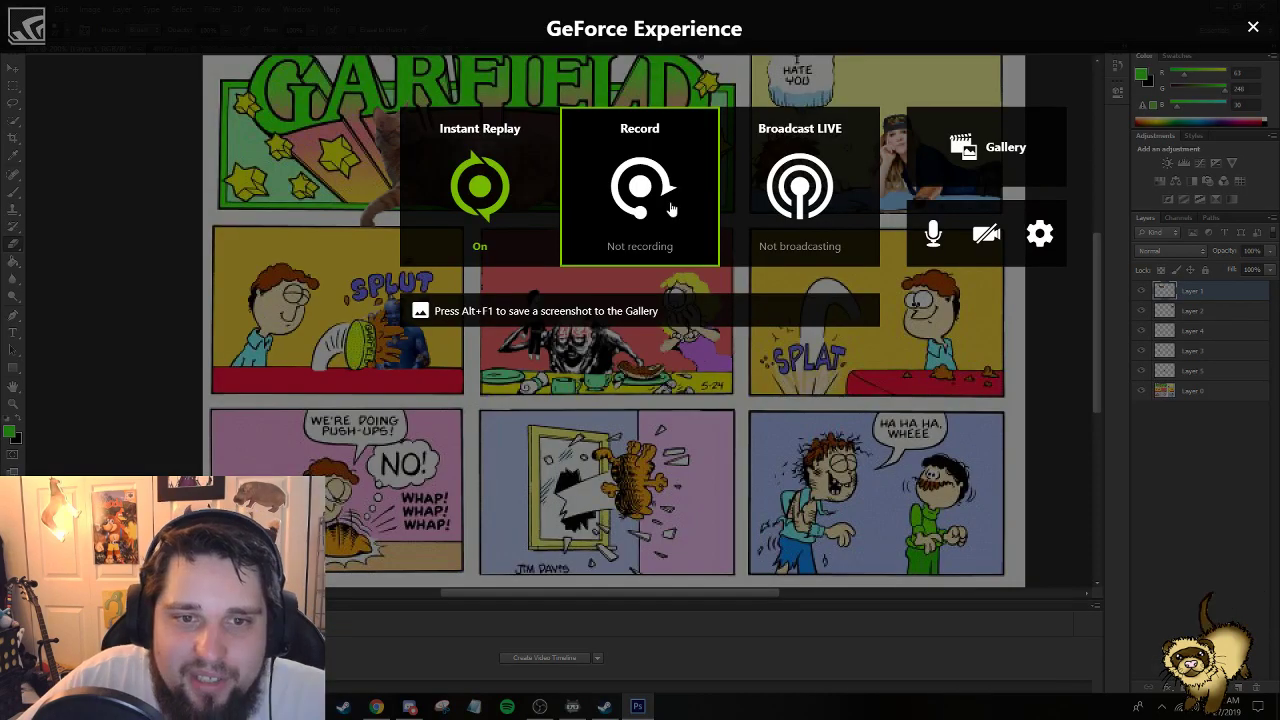
pyautogui.click(1249, 31)
pyautogui.press('v')
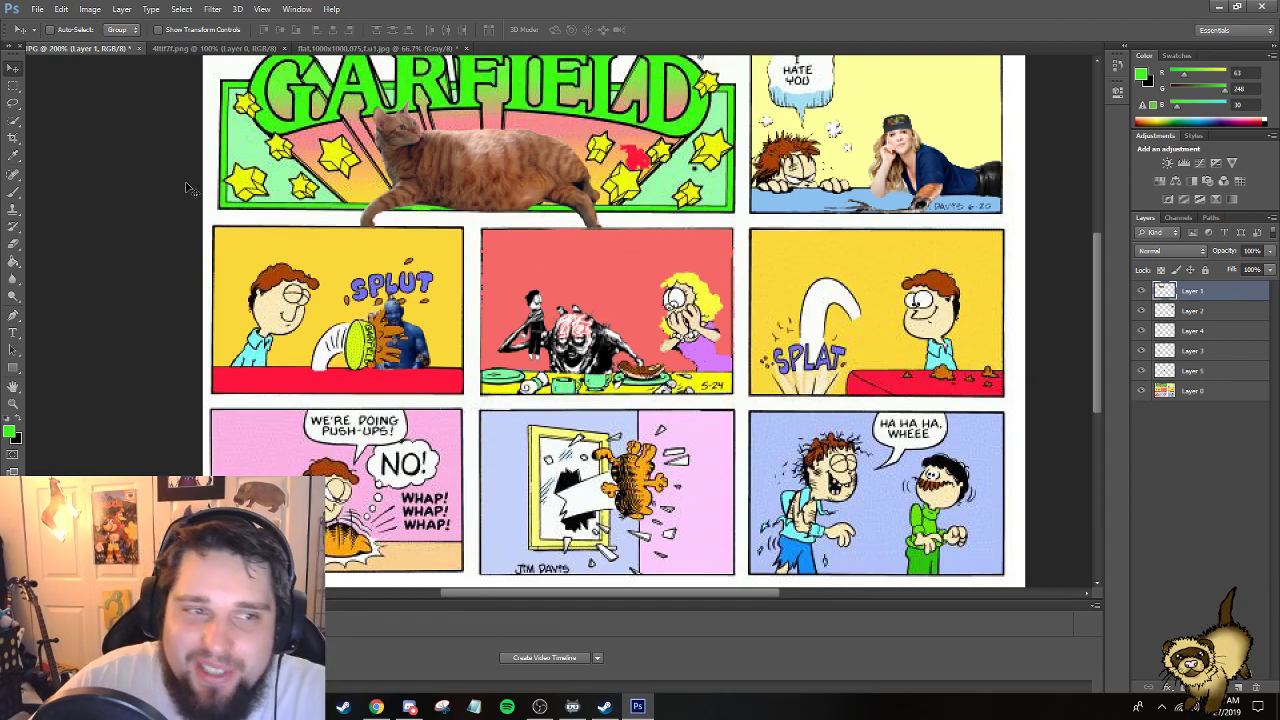
# Save the comic collage with its layers as a Photoshop PSD named gar in the Videos folder, with Maximize Compatibility on.
pyautogui.scroll(1, 120, 150)
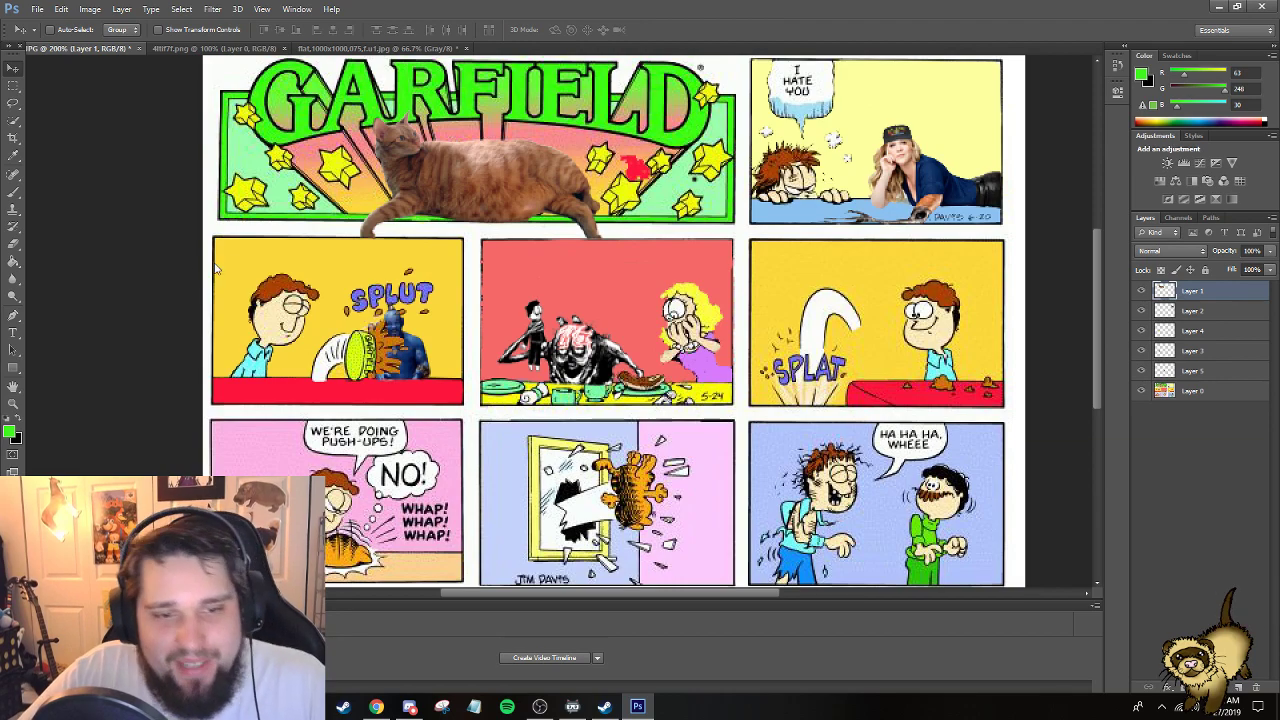
pyautogui.hotkey('ctrl', 'shift', 's')
pyautogui.click(712, 364)
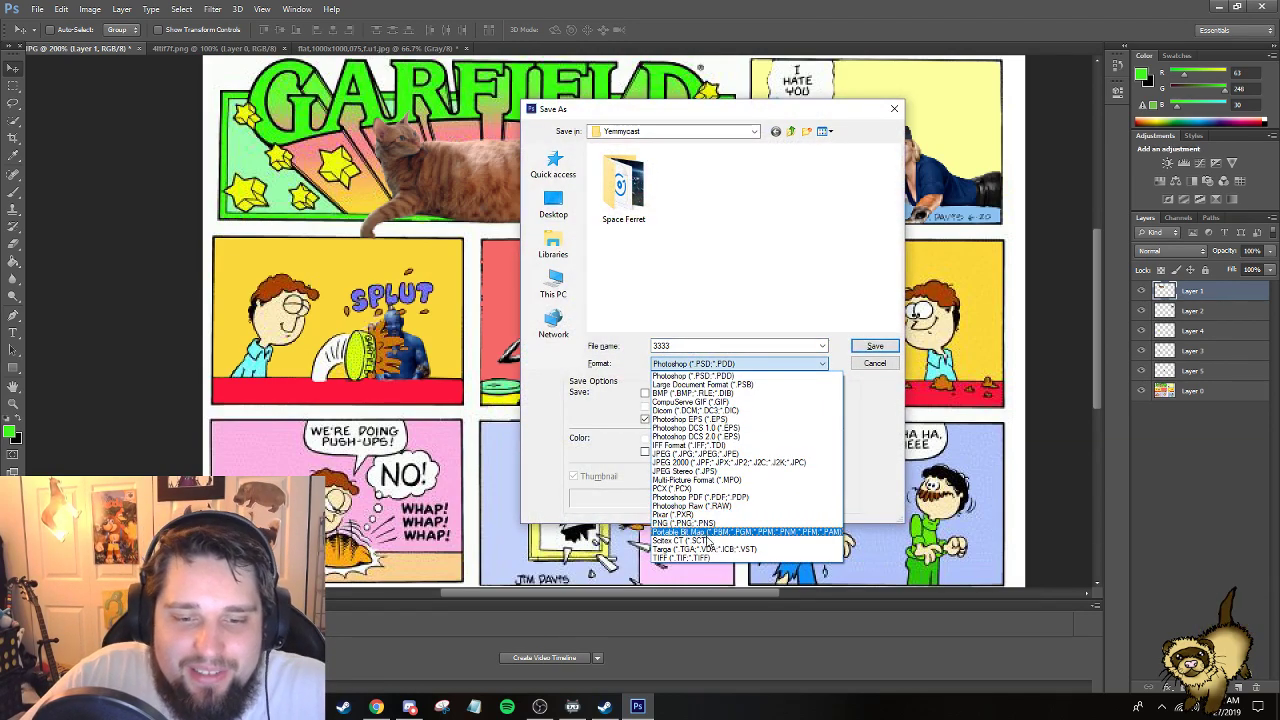
pyautogui.click(693, 375)
pyautogui.click(790, 131)
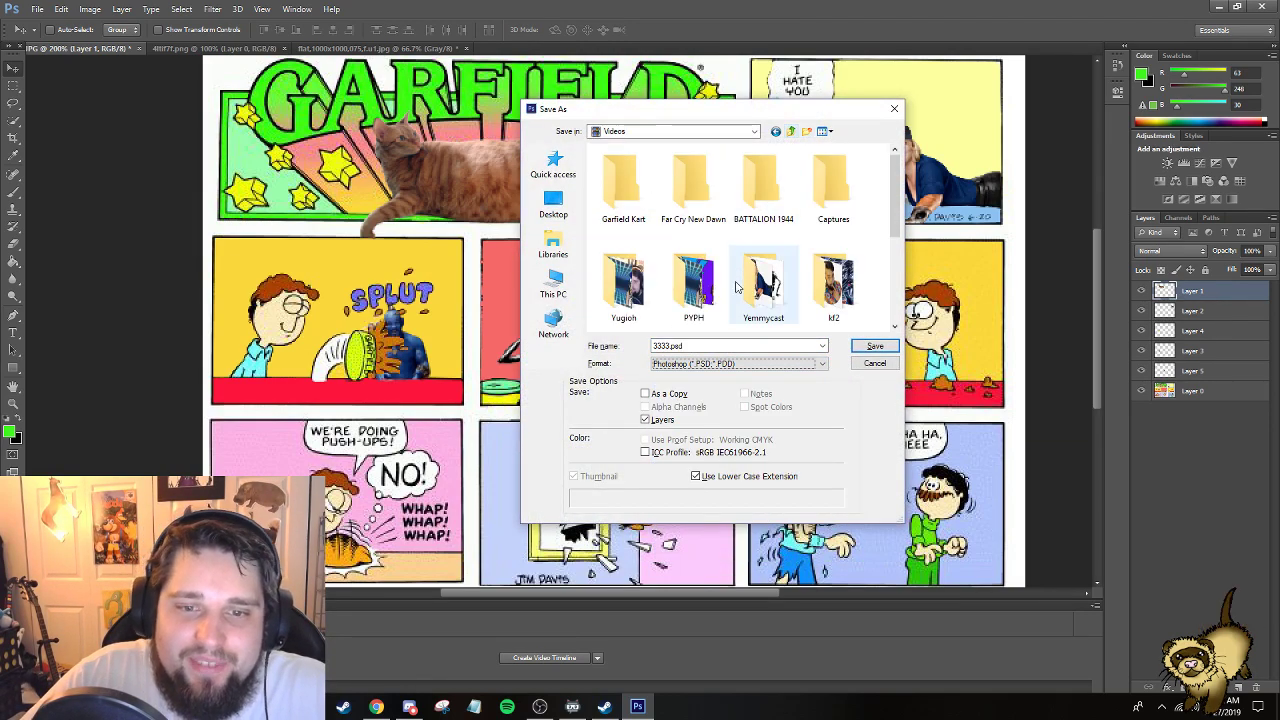
pyautogui.doubleClick(746, 345)
pyautogui.write('gar')
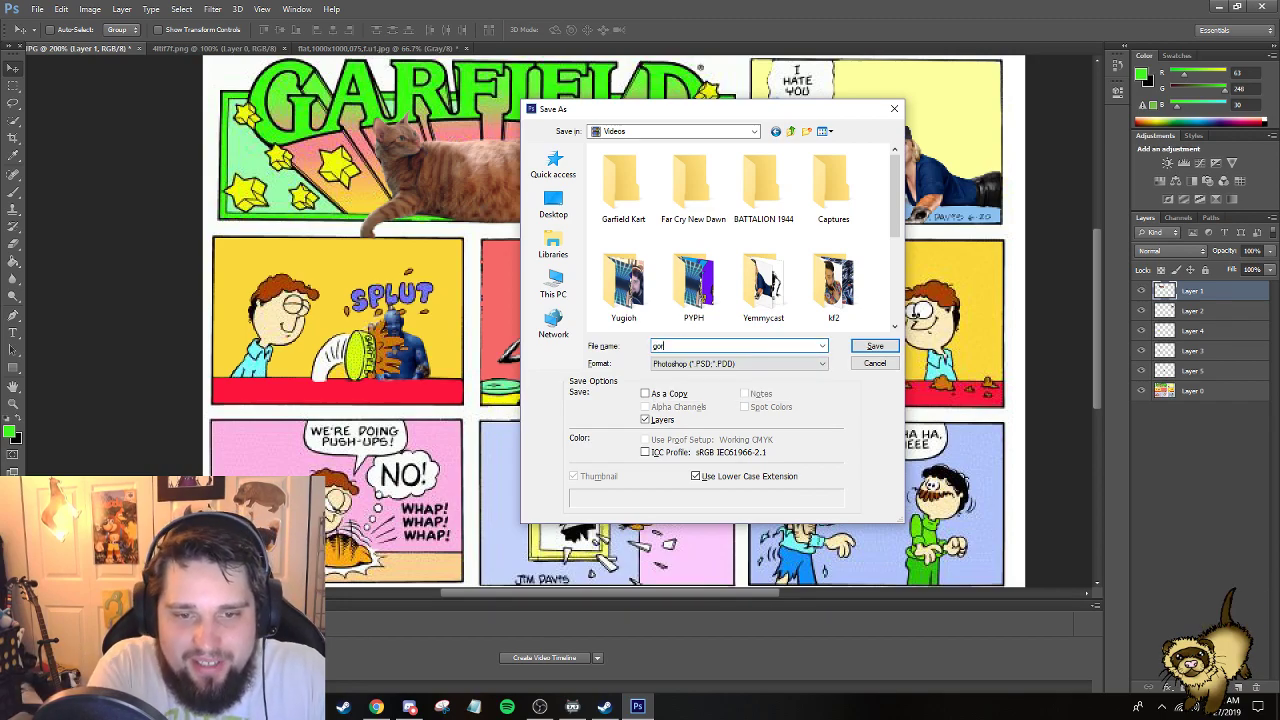
pyautogui.press('Return')
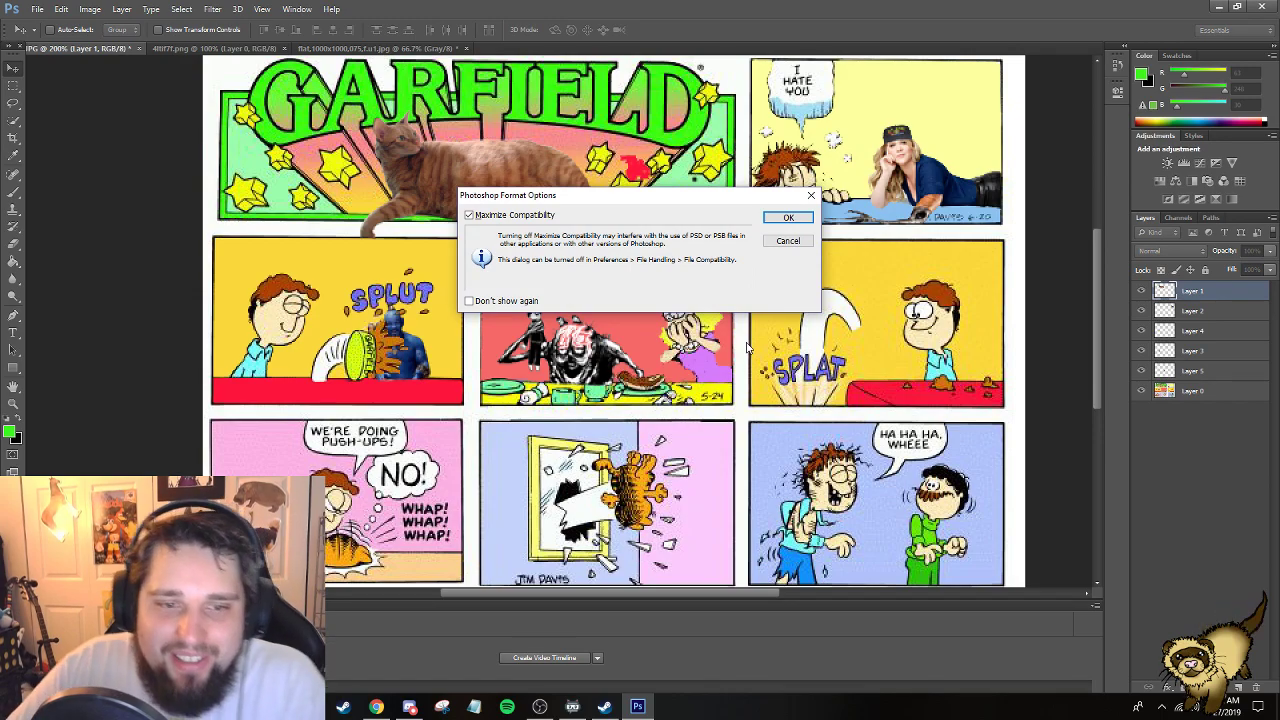
pyautogui.click(806, 220)
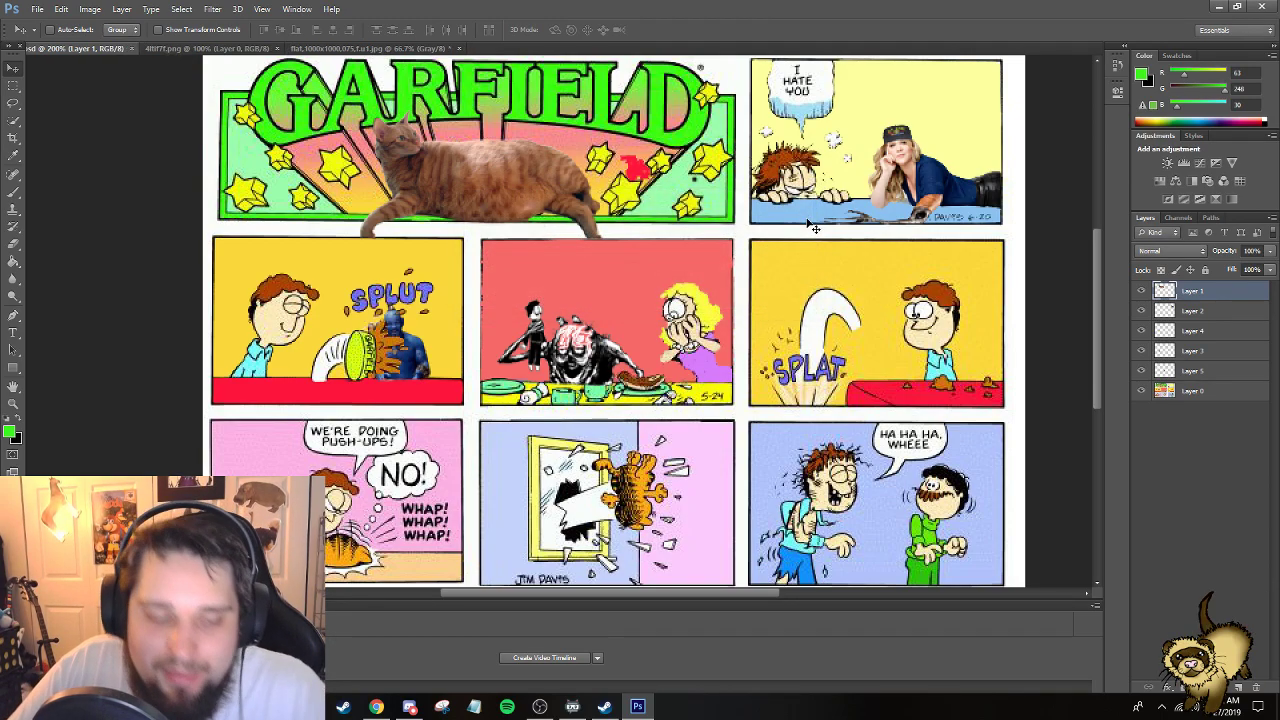
# Switch to File Explorer and open the Videos folder.
pyautogui.hotkey('ctrl', 'shift', 's')
pyautogui.press('Escape')
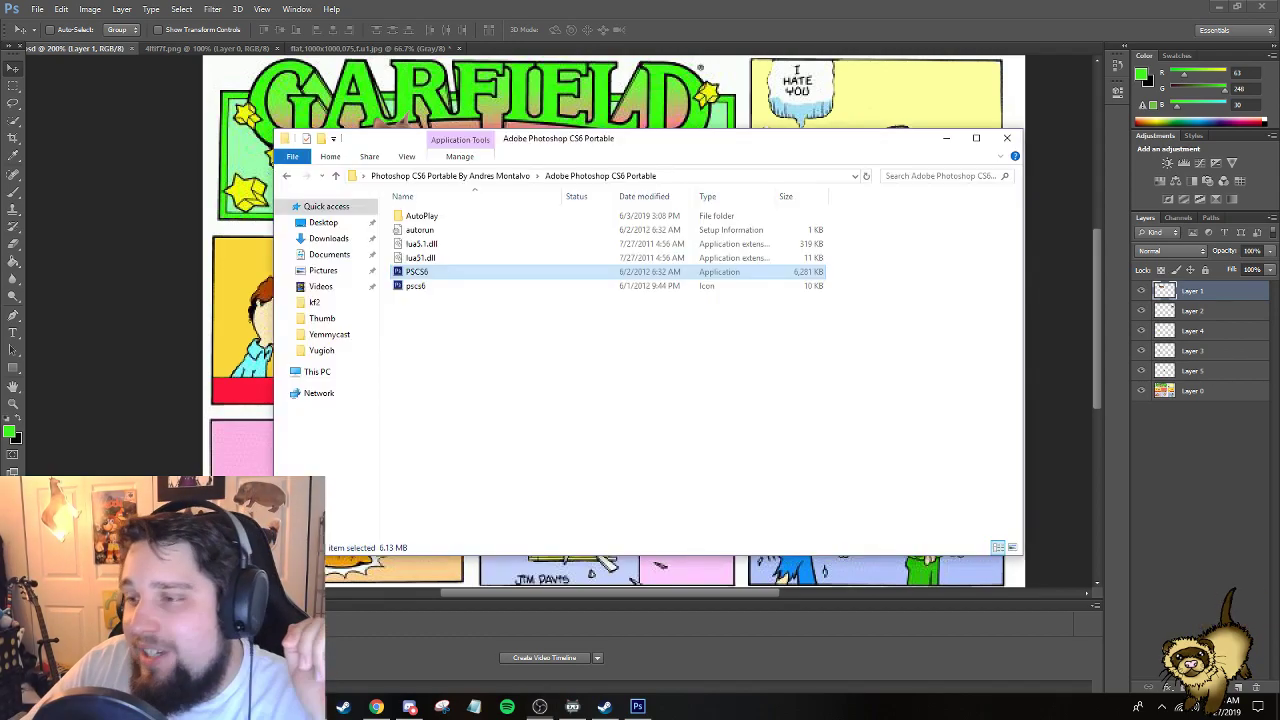
pyautogui.click(320, 286)
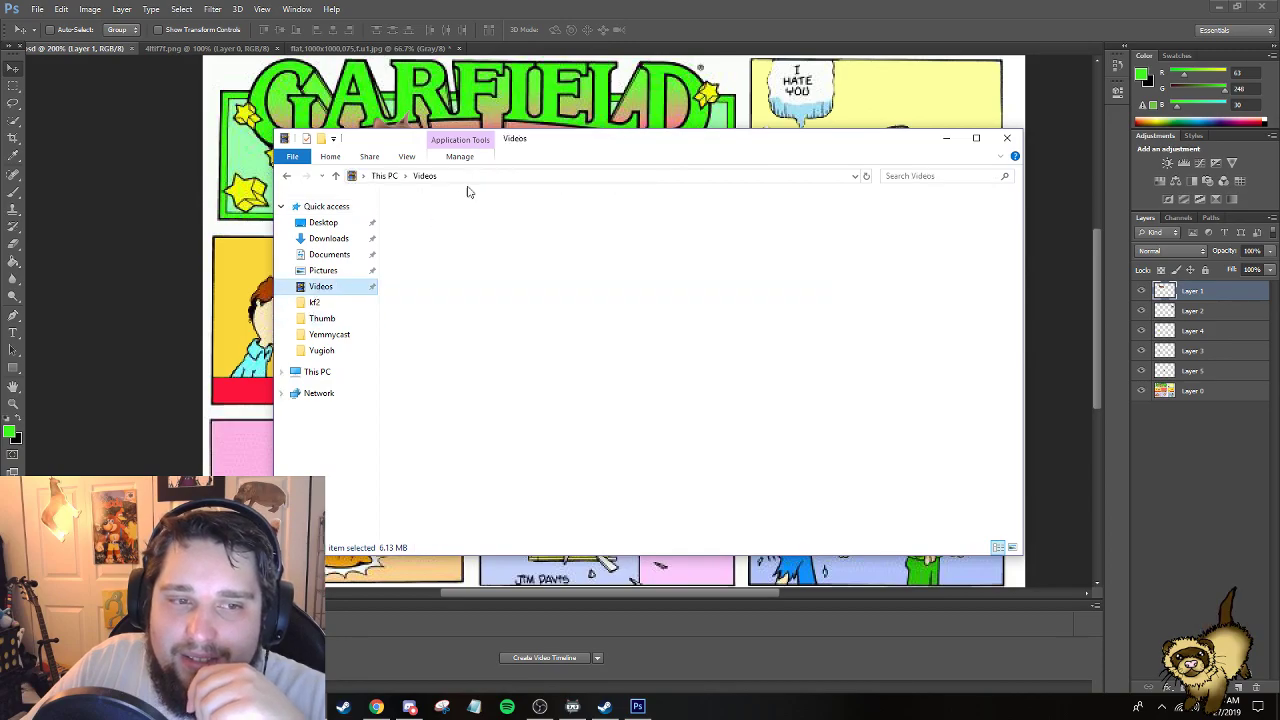